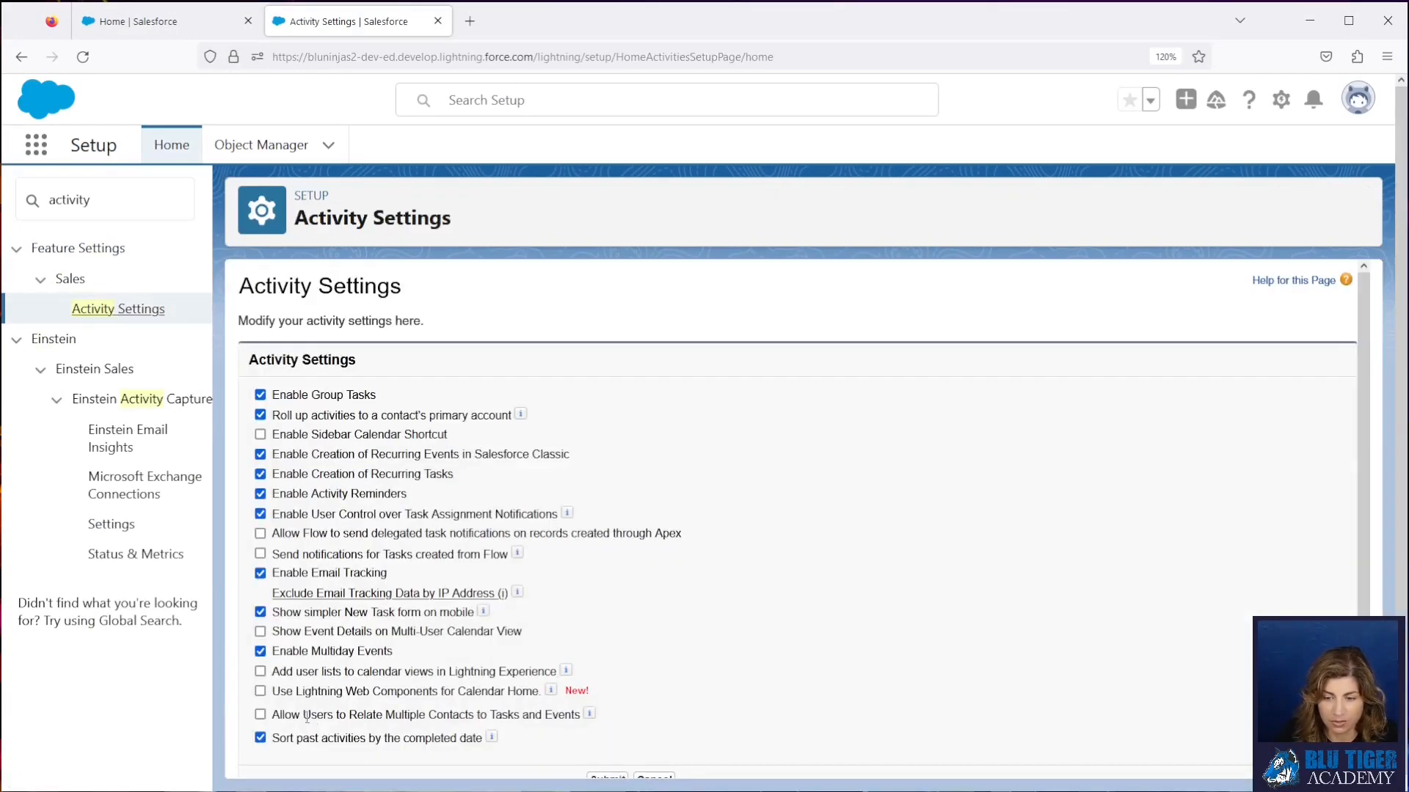
- Enable Allow Users to Relate Multiple Contacts to Tasks and Events in the activity settings and submit the change
drag(272, 719, 577, 716)
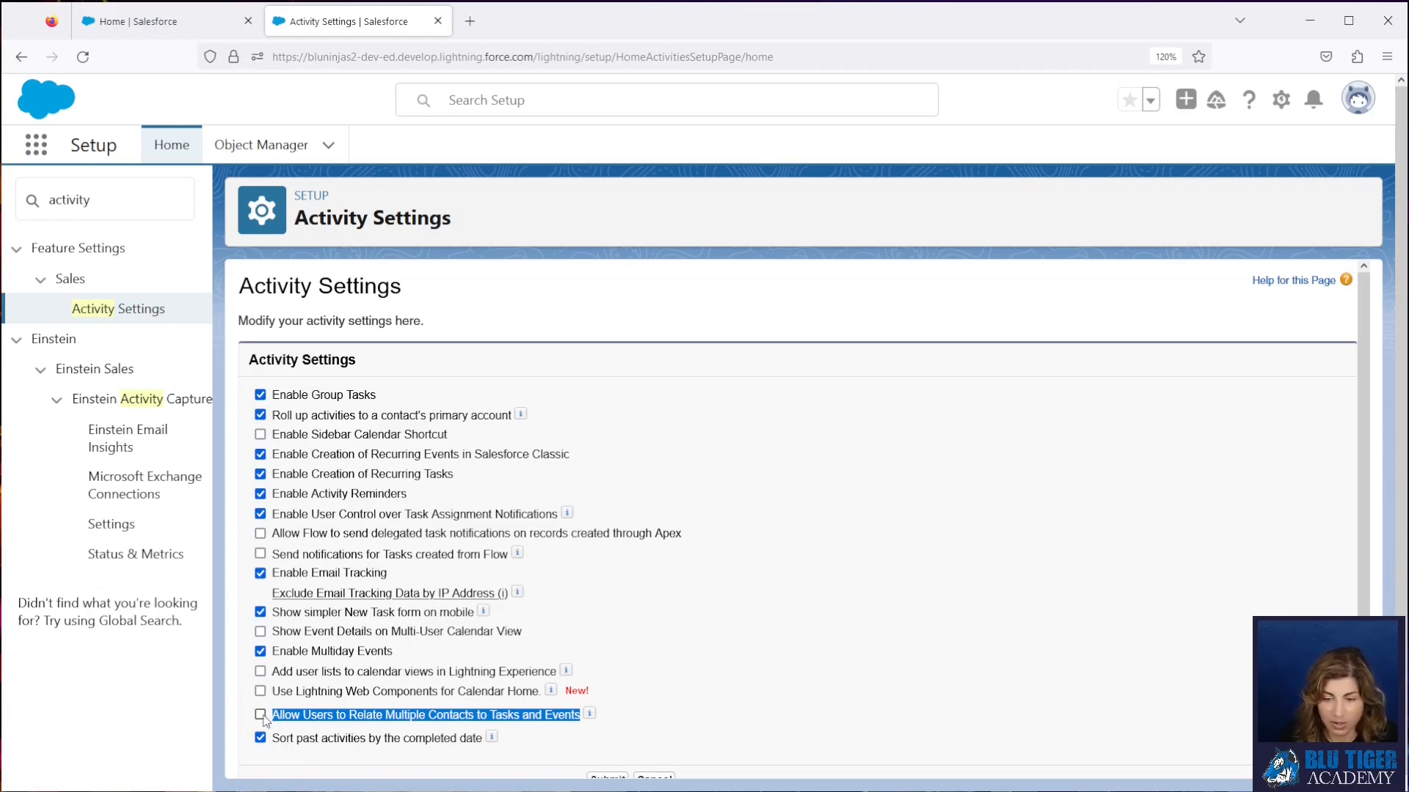
click(261, 714)
scroll(696, 636, down, 1)
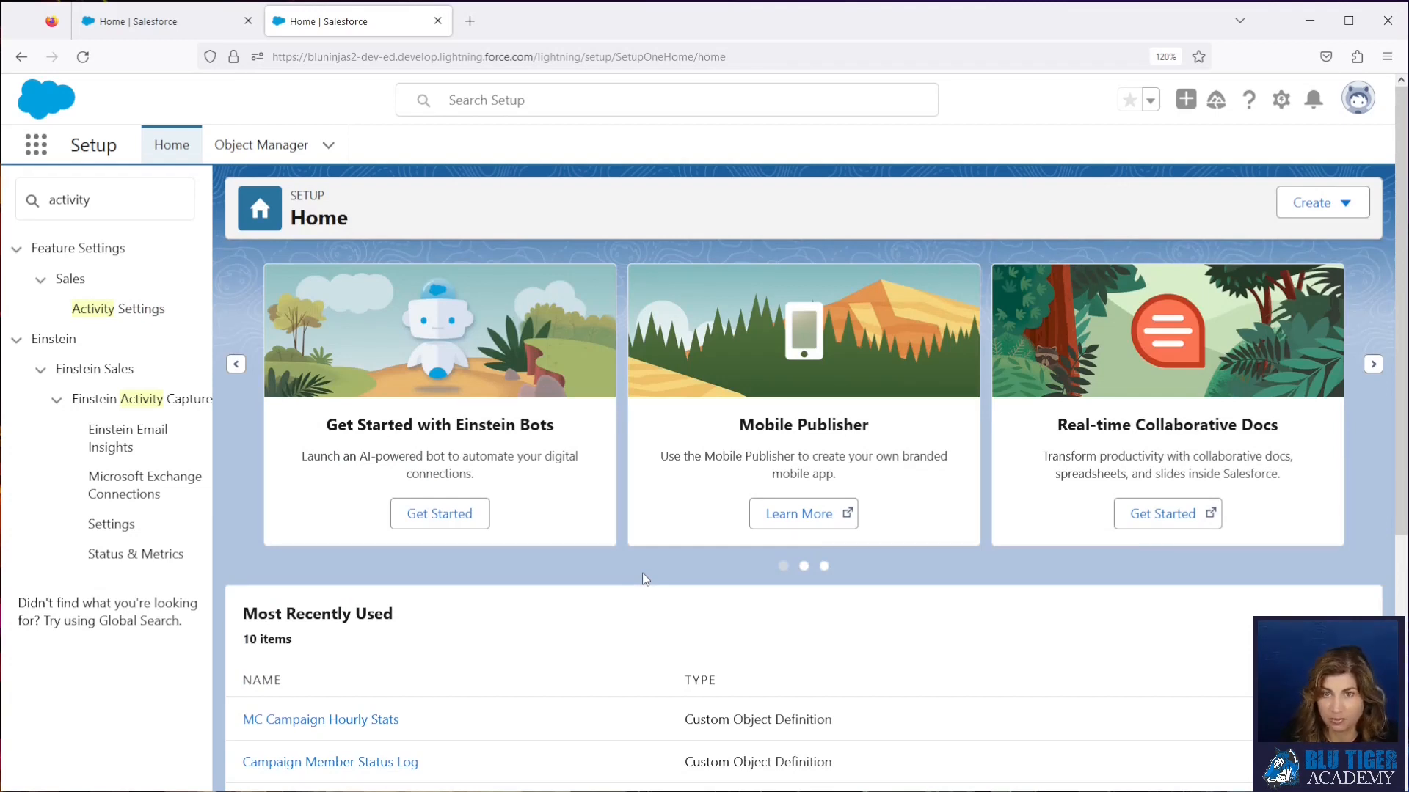
- Find Flows in Setup by searching for "flow" and create a new Record-Triggered Flow
double_click(19, 199)
text(flow)
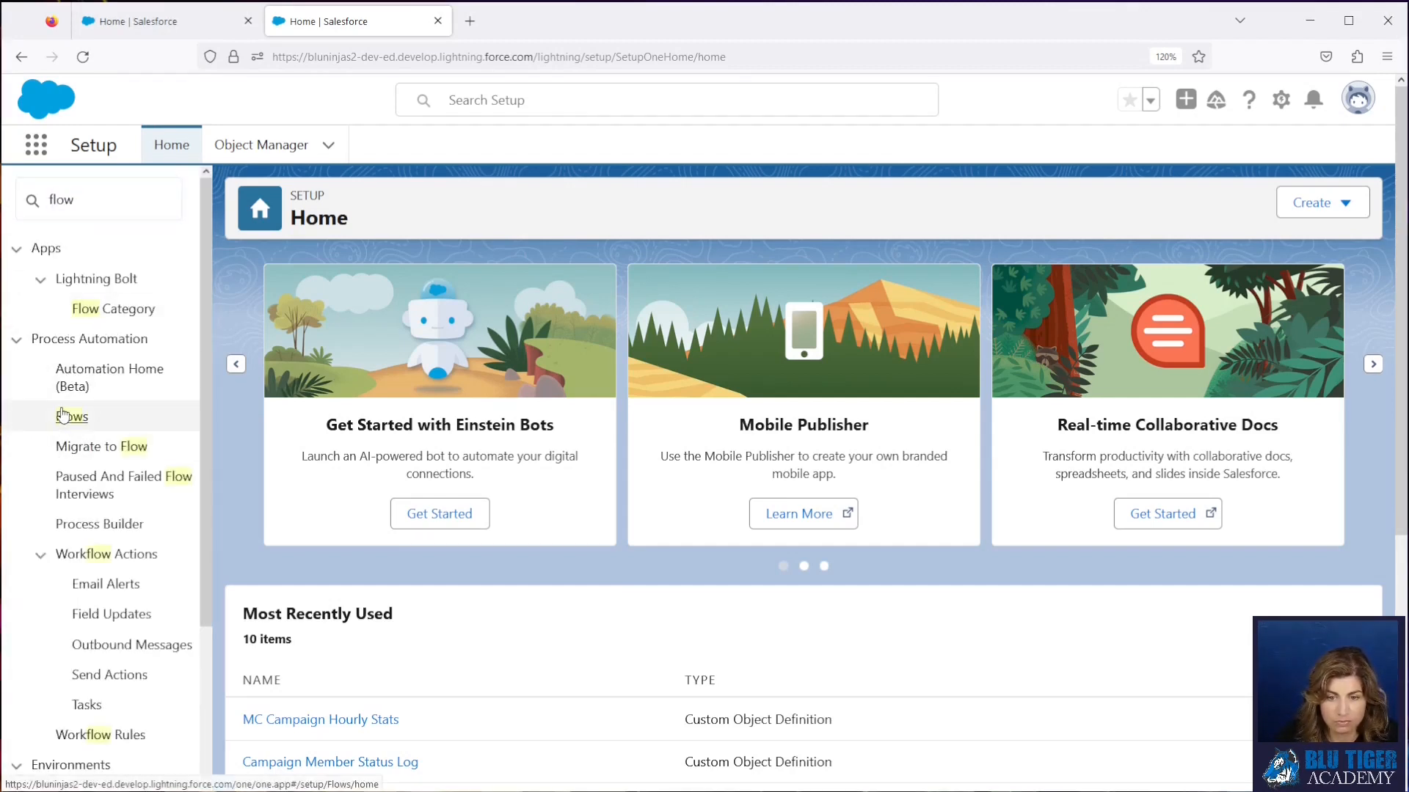
click(70, 416)
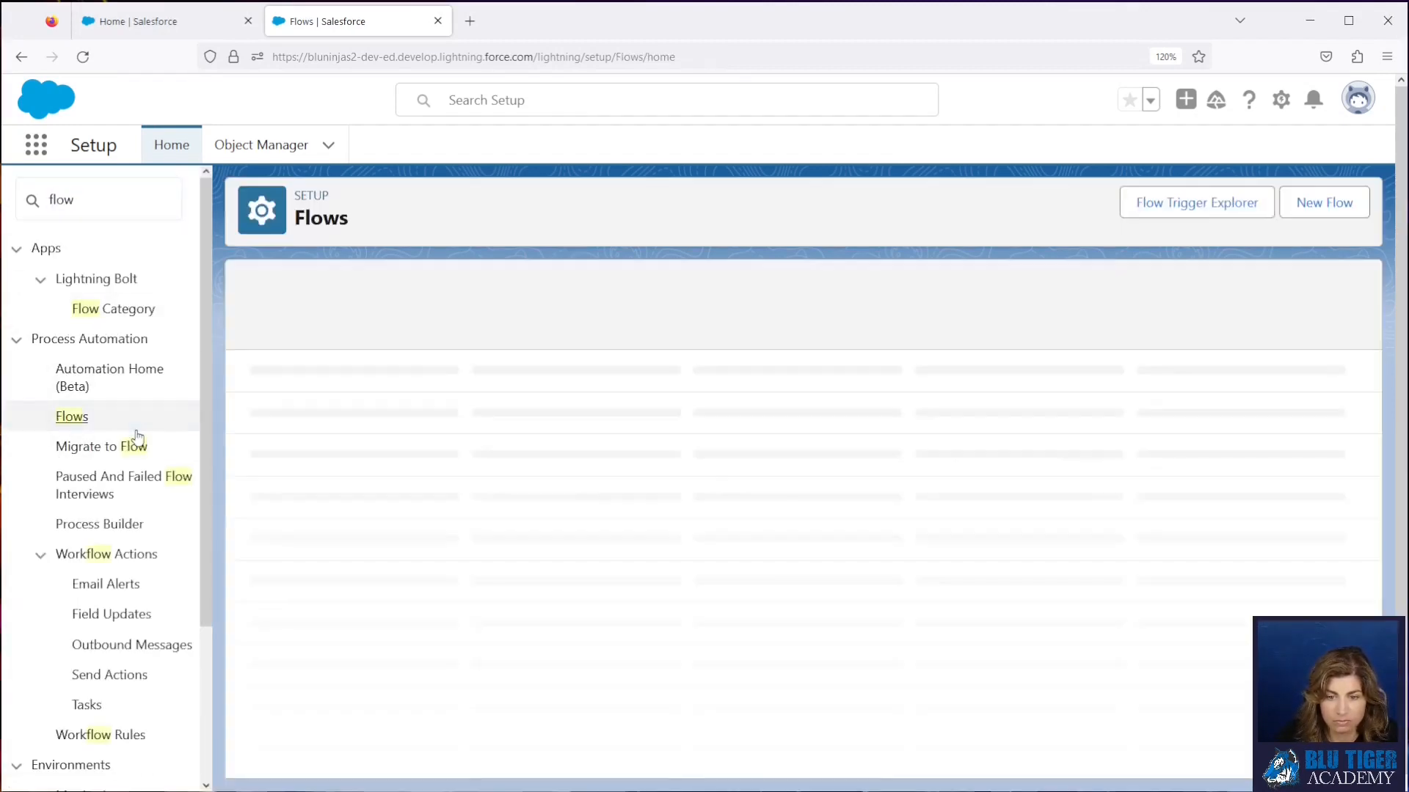
click(1296, 210)
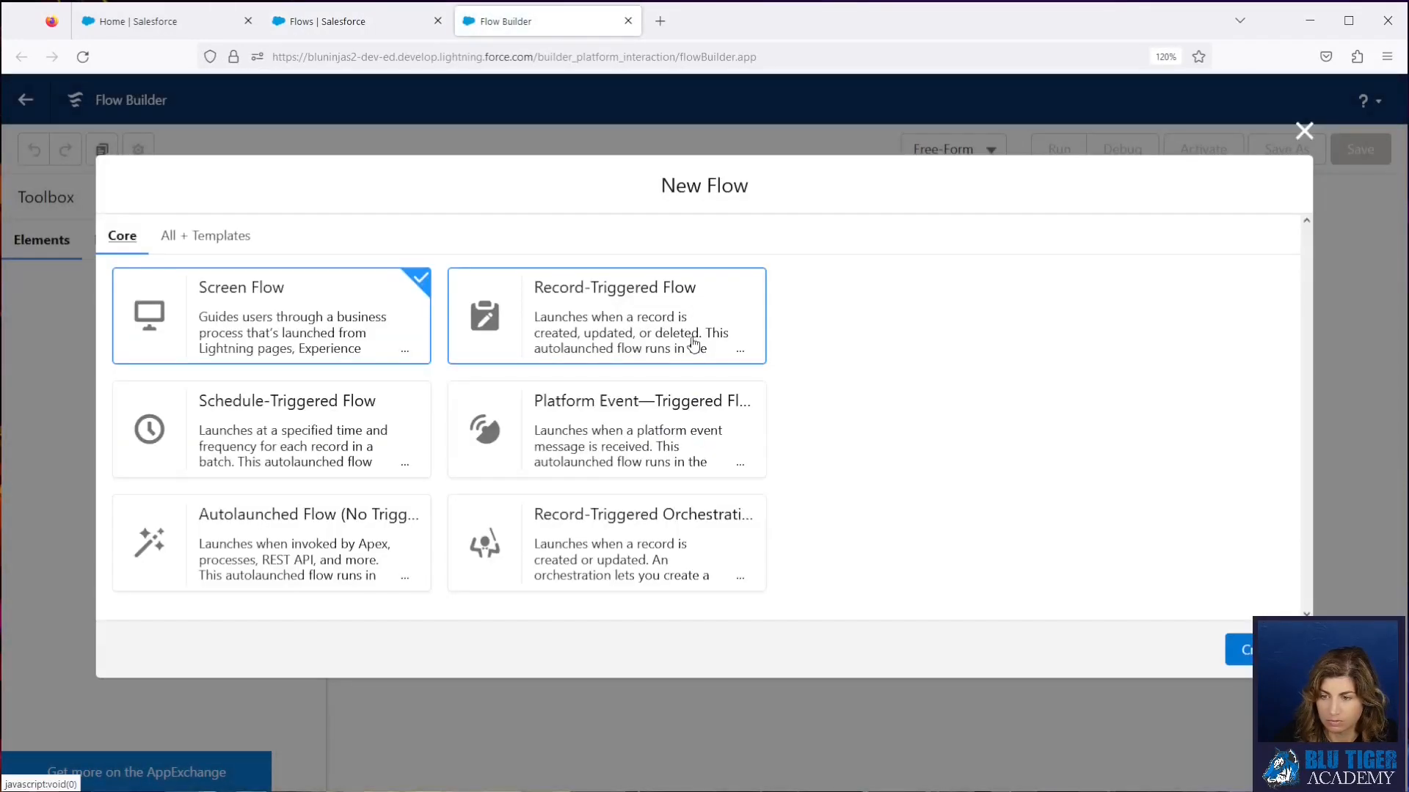
click(664, 330)
click(1240, 648)
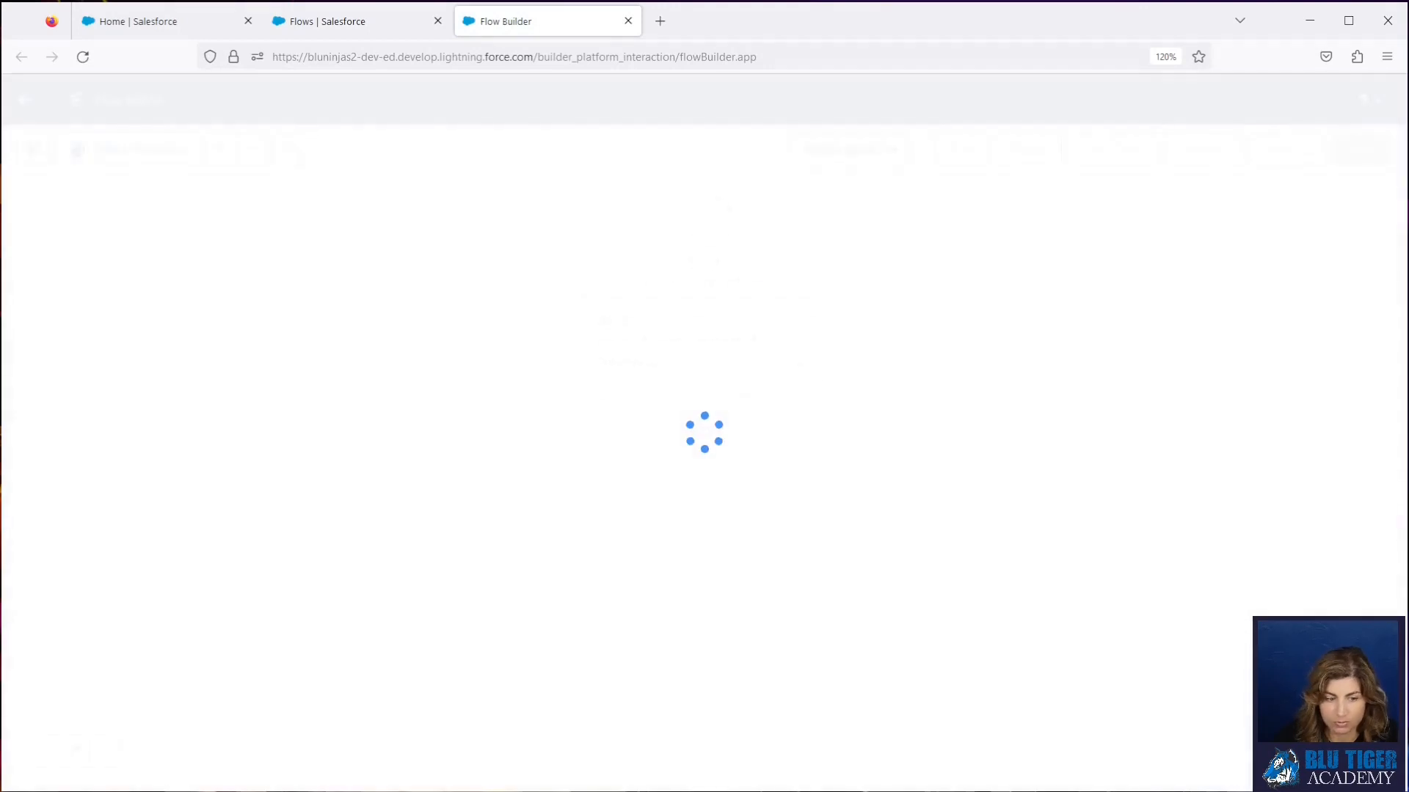
- Set the flow's object to Task and trigger it when a record is created or updated
click(577, 302)
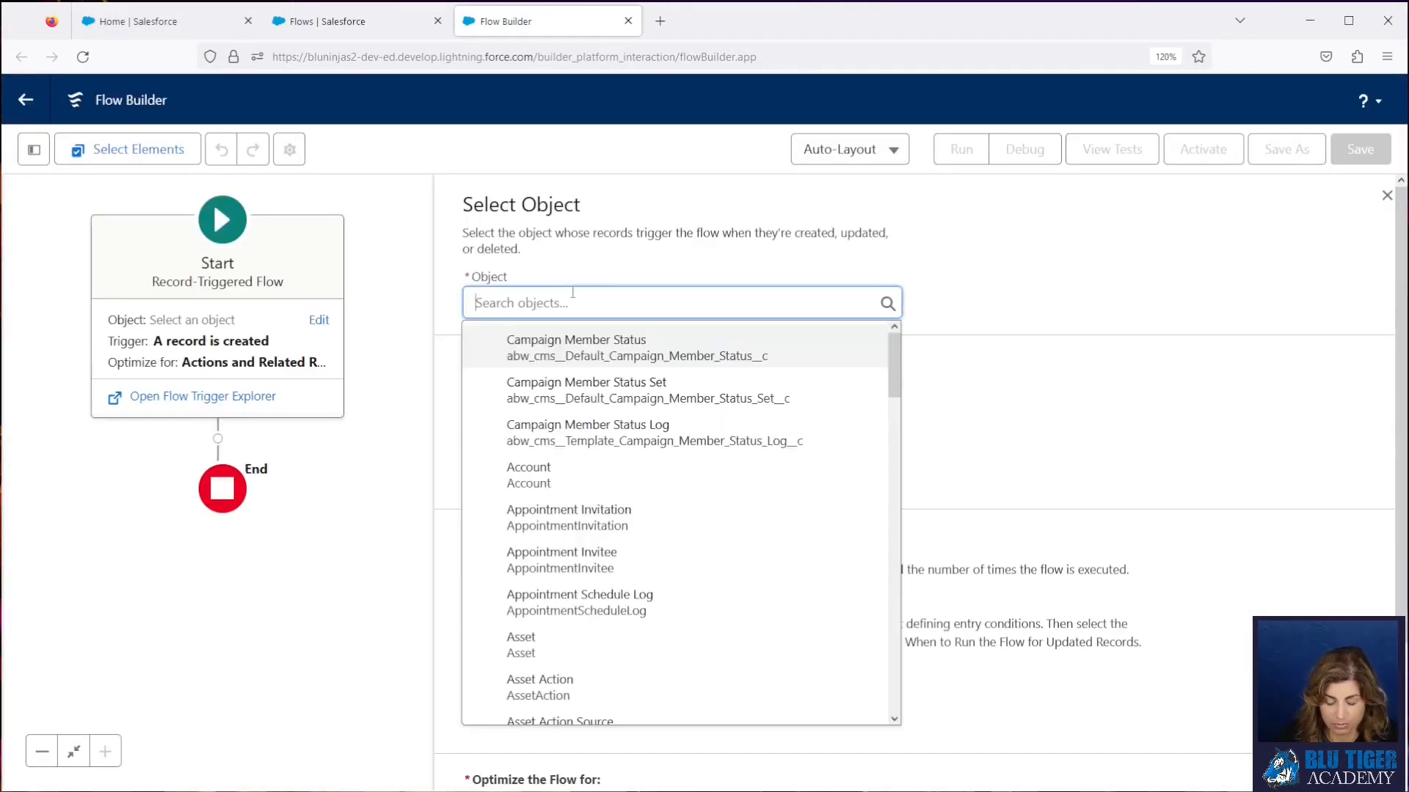
text(Task)
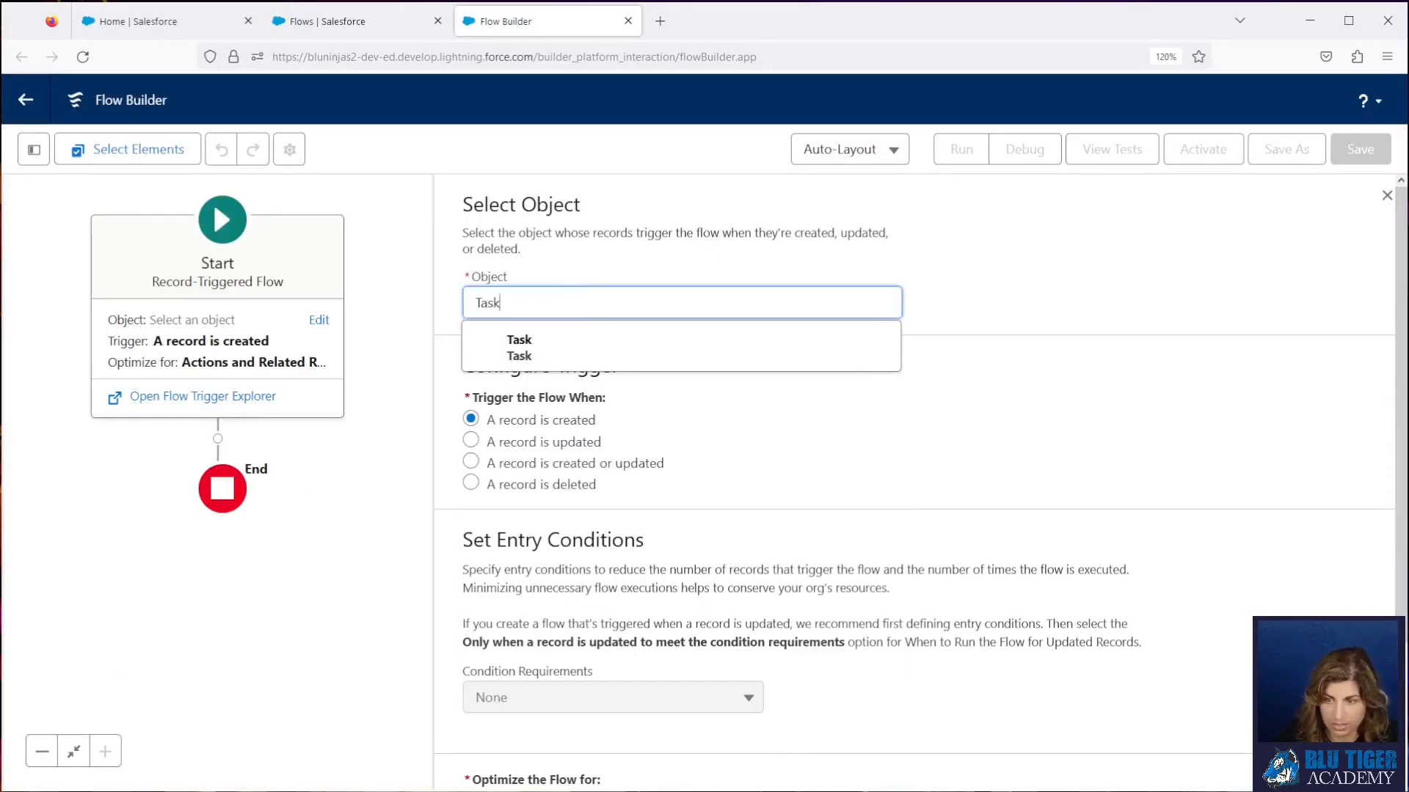
click(575, 344)
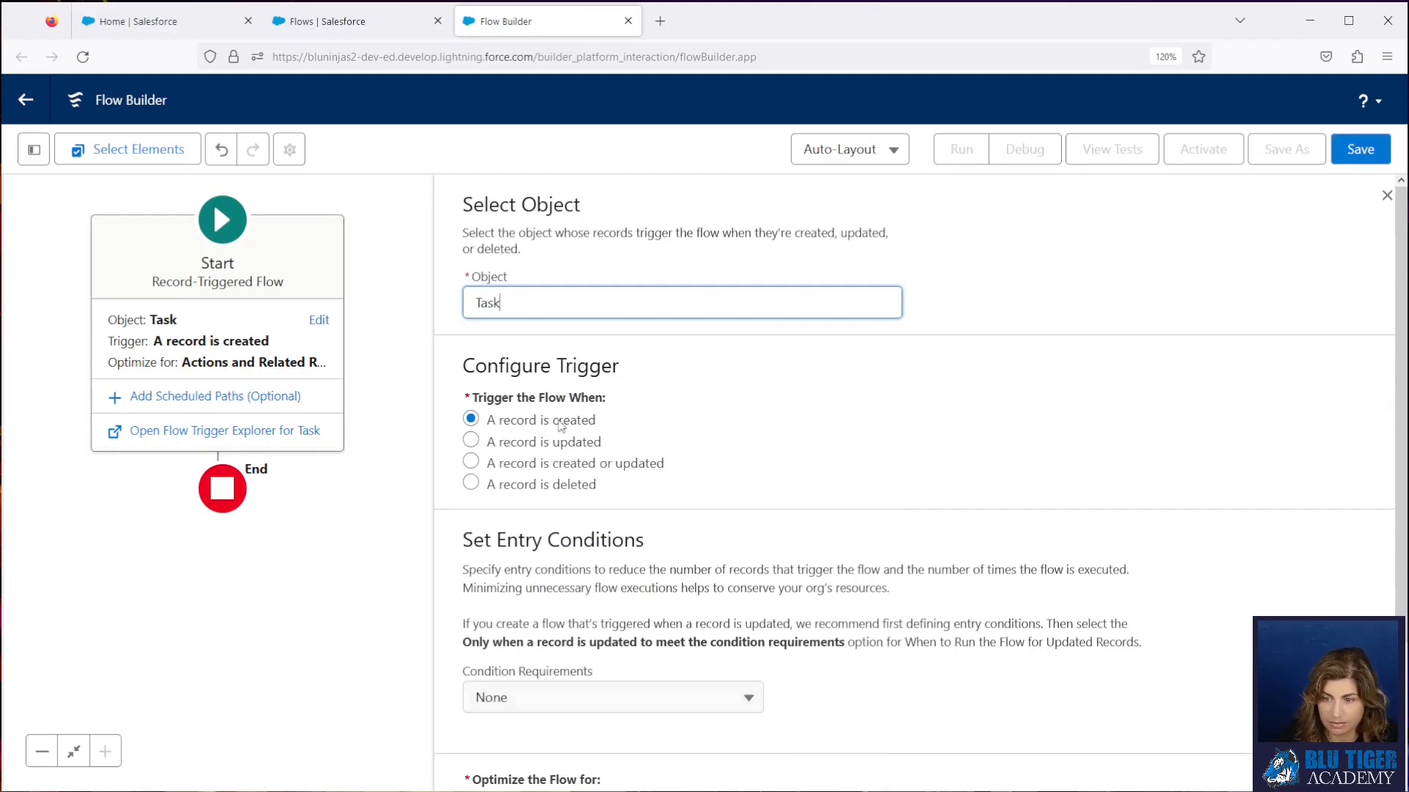
click(471, 463)
- Require all entry conditions to be met and add the condition WhatId Starts With 006
scroll(609, 528, down, 2)
click(572, 600)
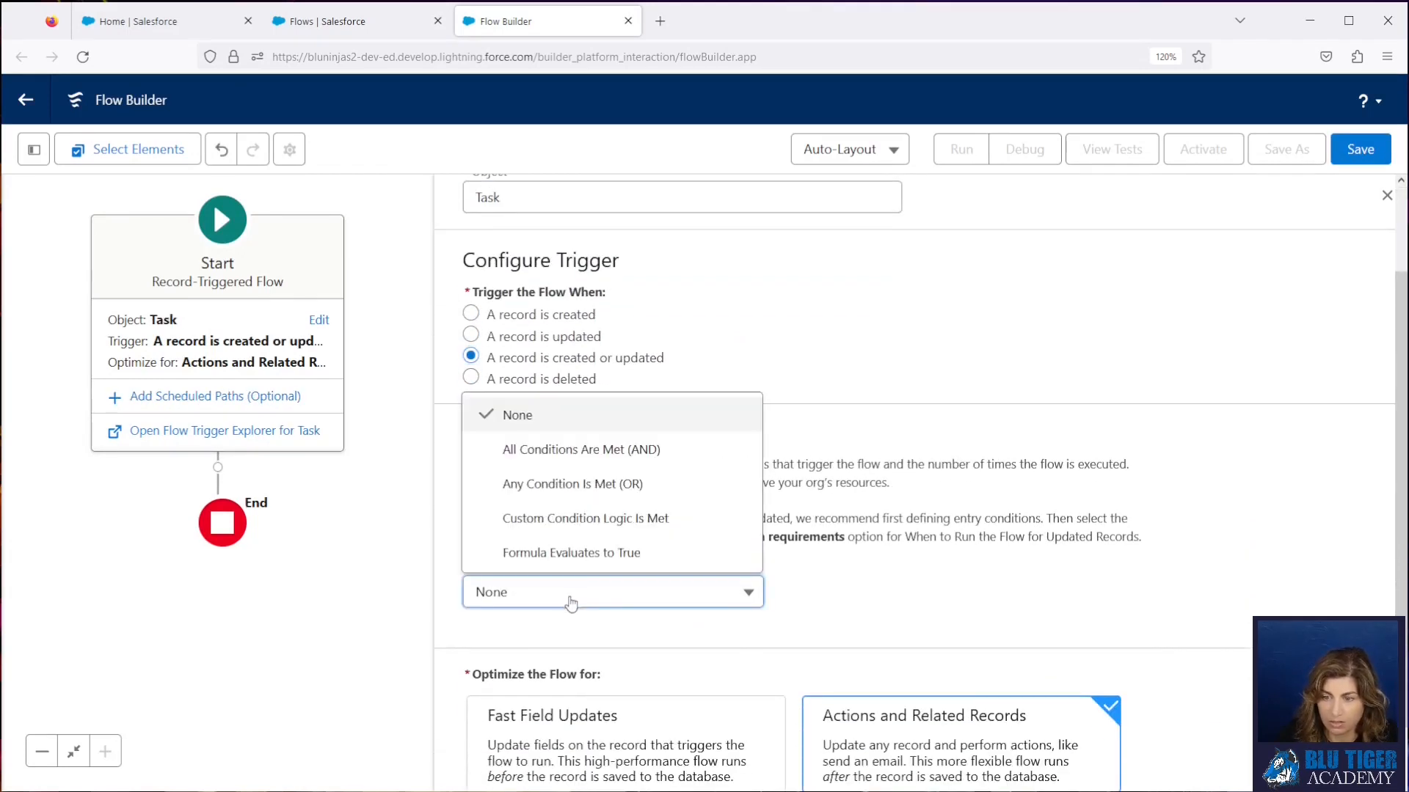
click(568, 450)
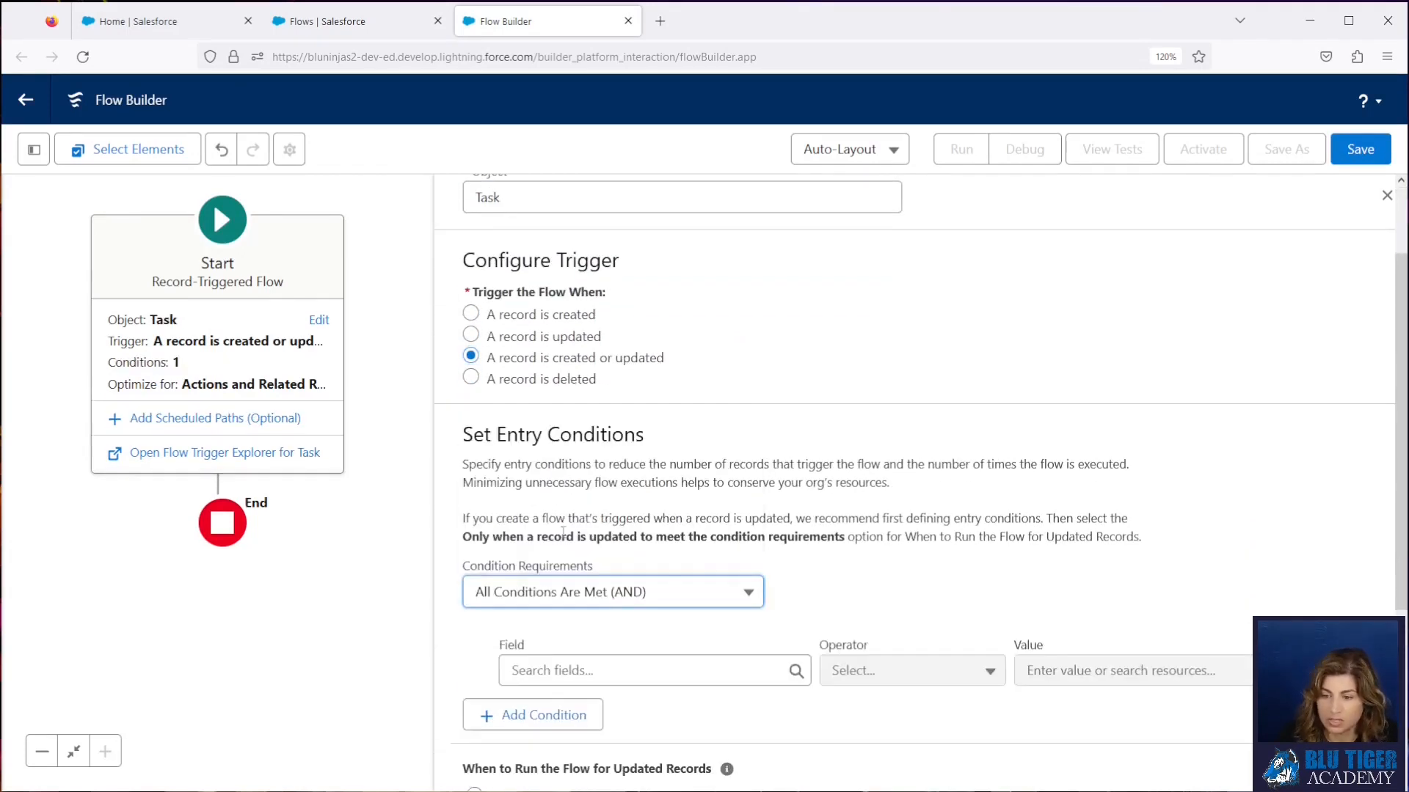
click(561, 672)
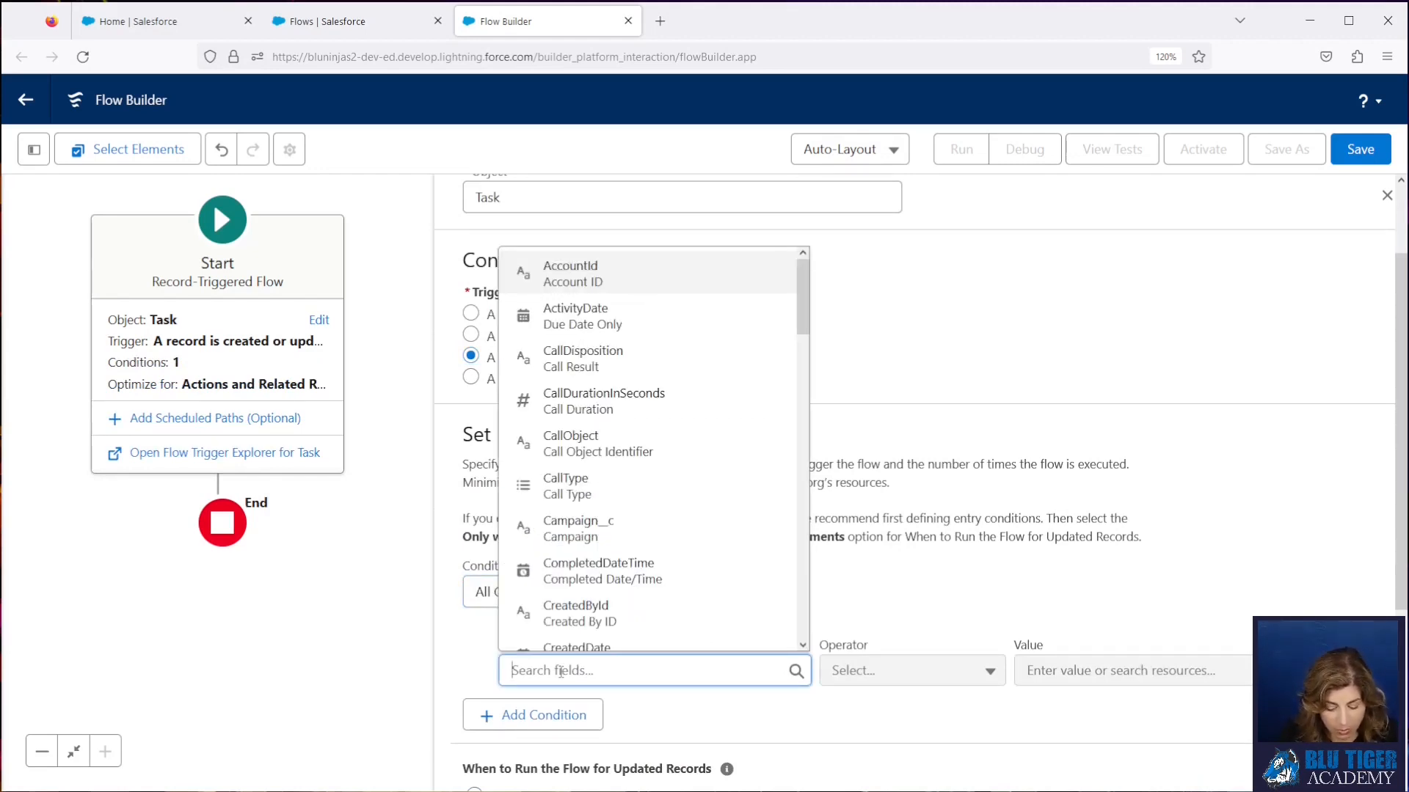
text(what)
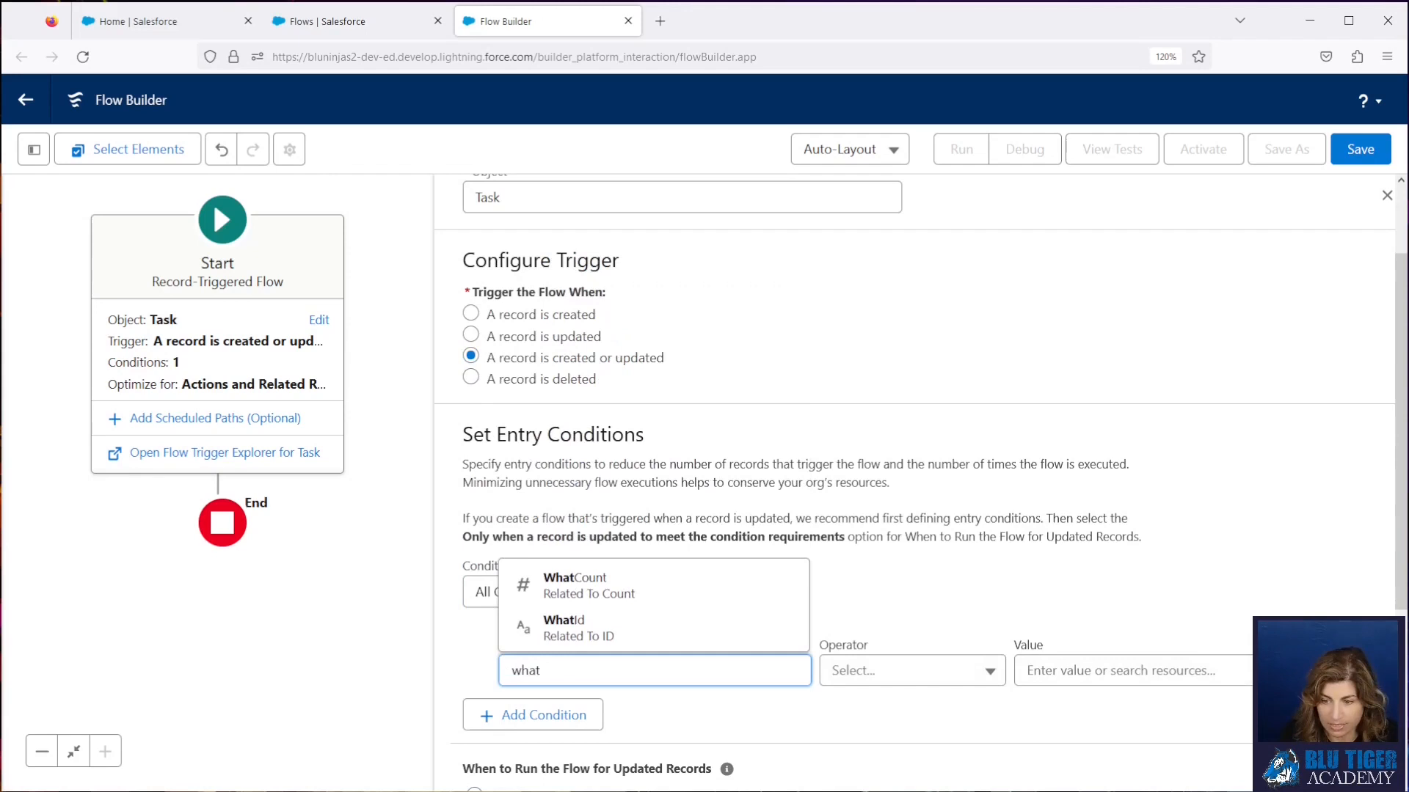
click(589, 630)
click(885, 686)
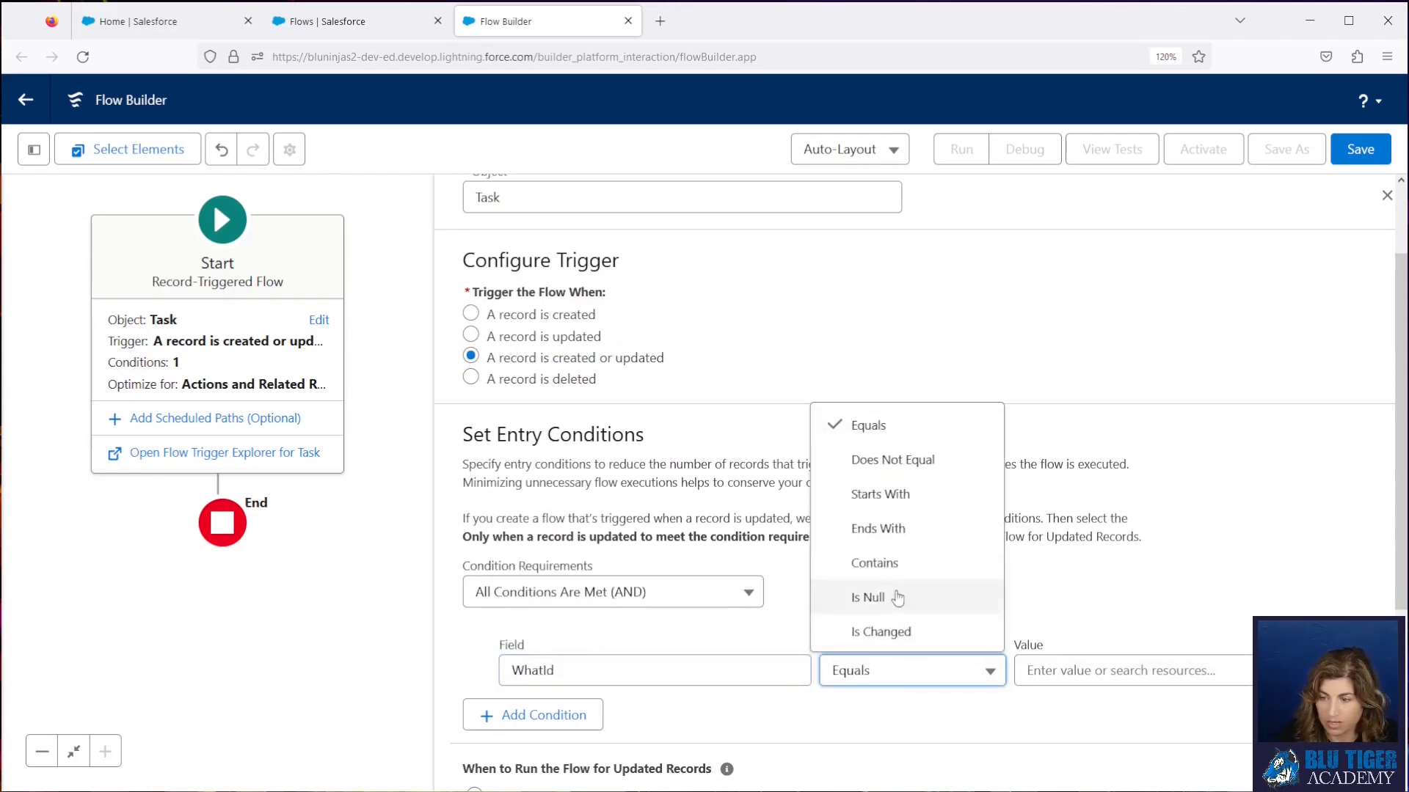
click(896, 494)
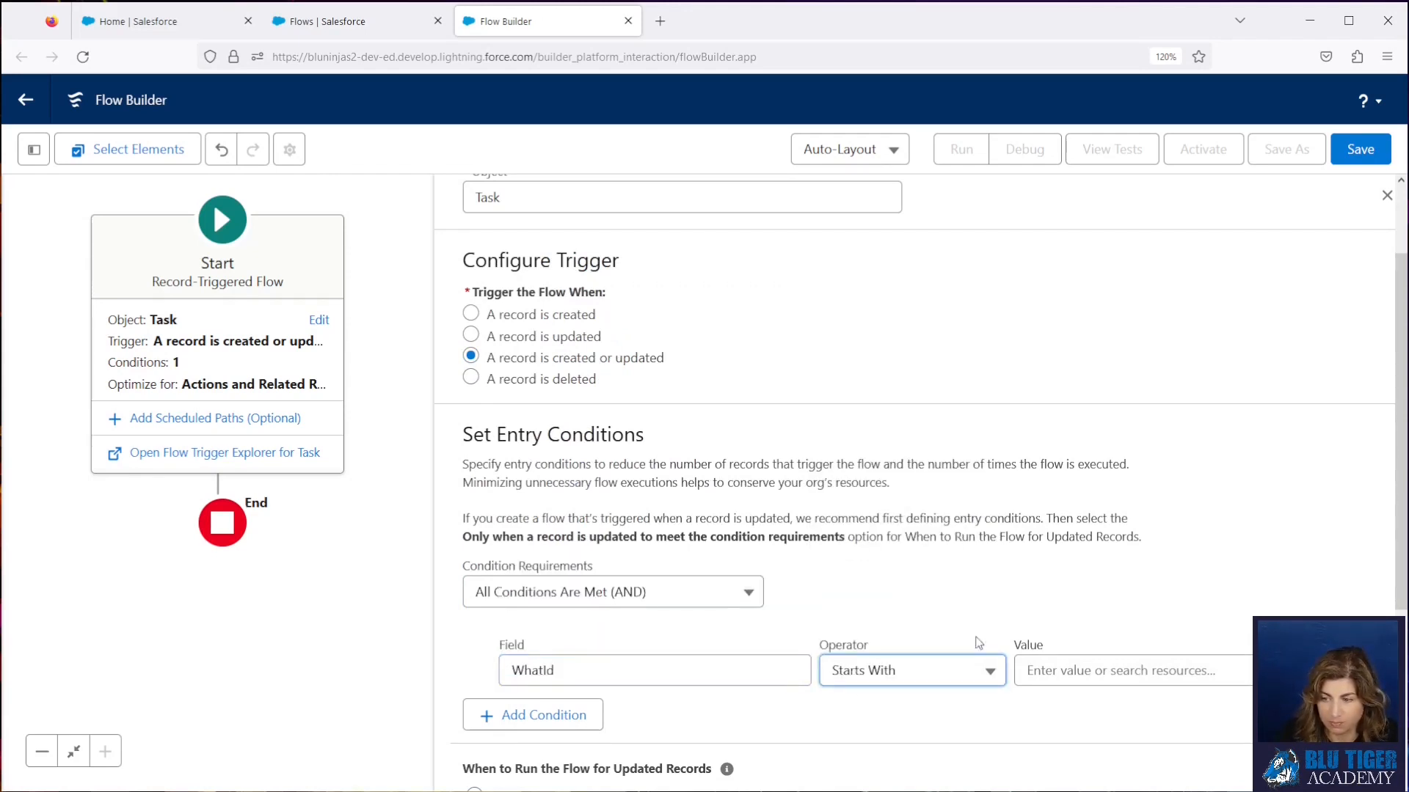
click(1032, 670)
text(00)
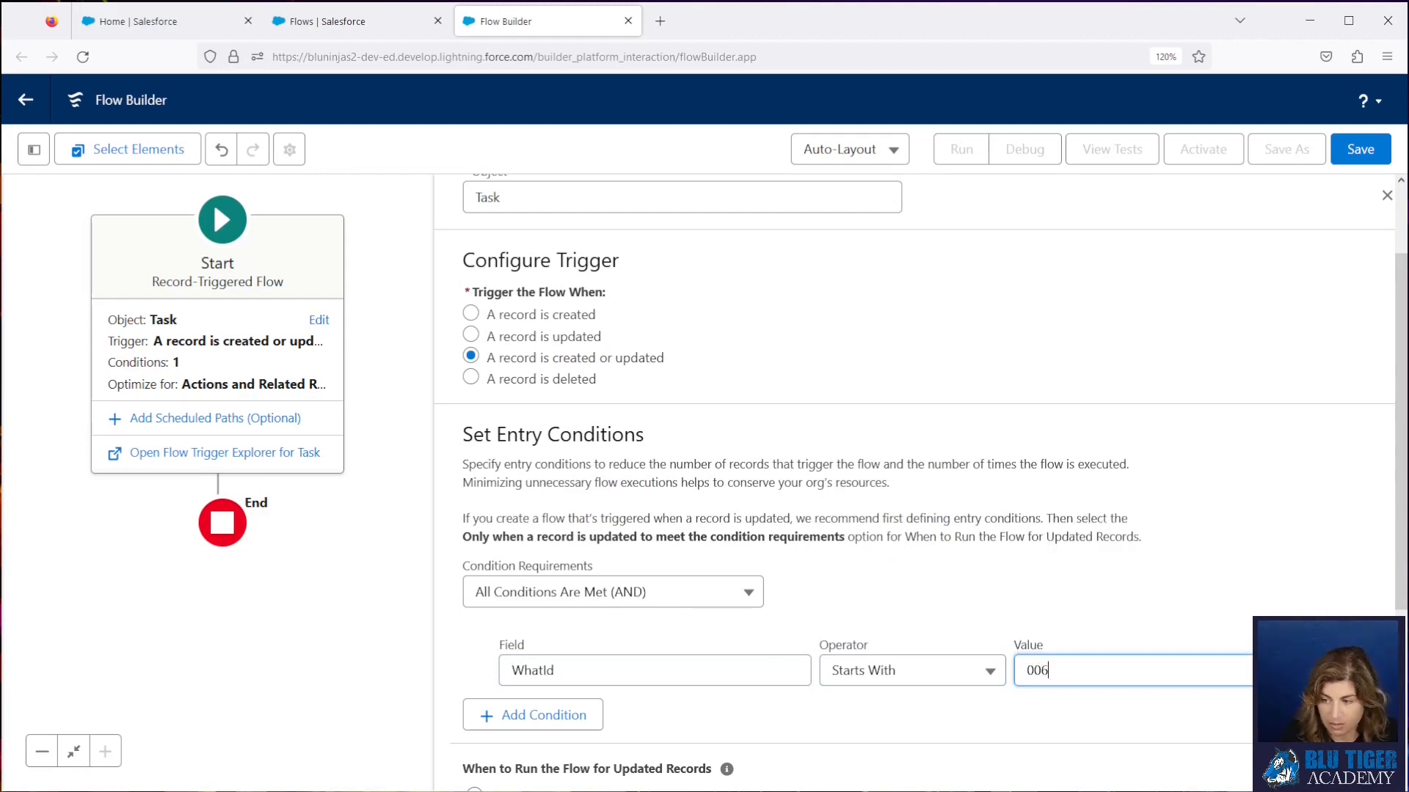
text(6)
click(968, 609)
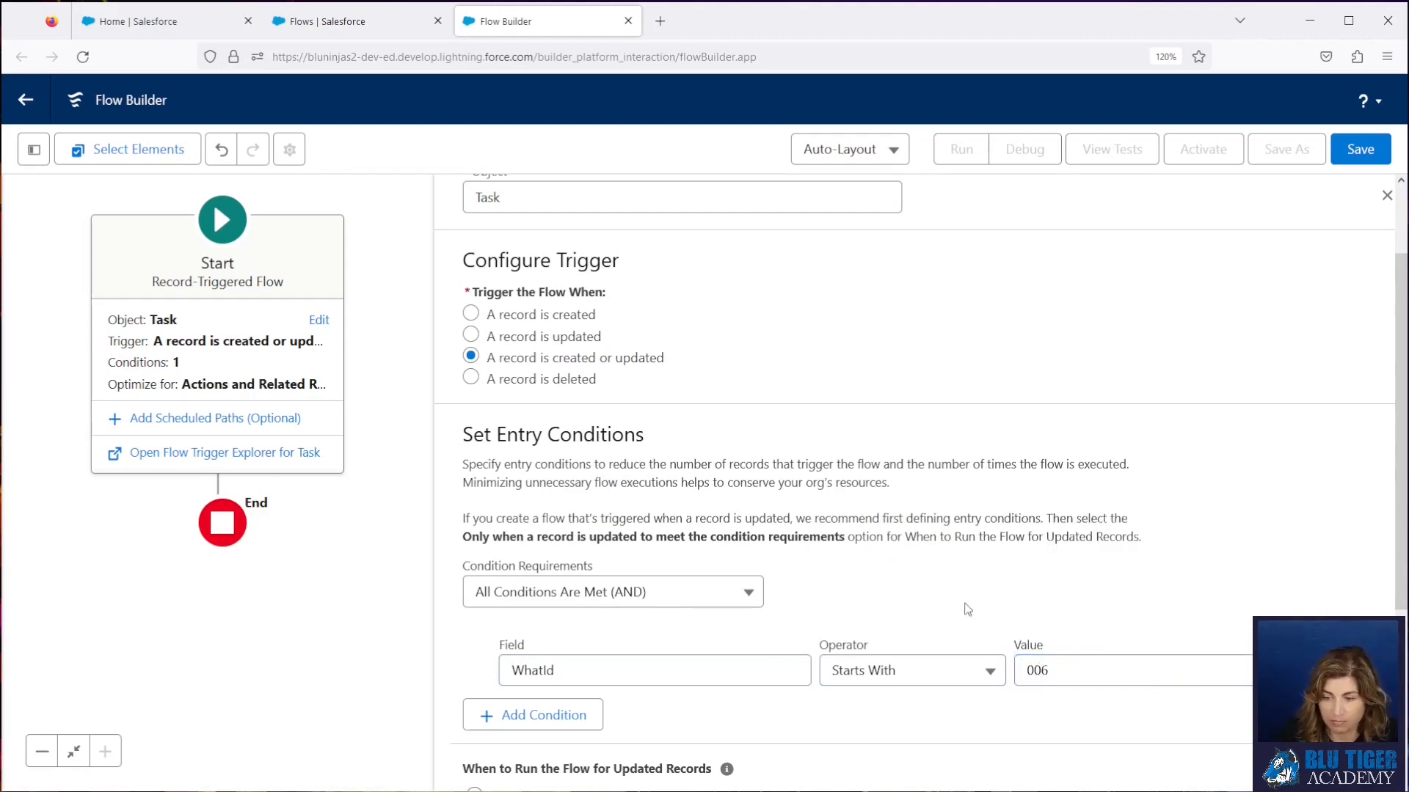
- Open the element picker after Start and make the flow run only when a record is updated to meet the condition requirements
scroll(968, 609, down, 3)
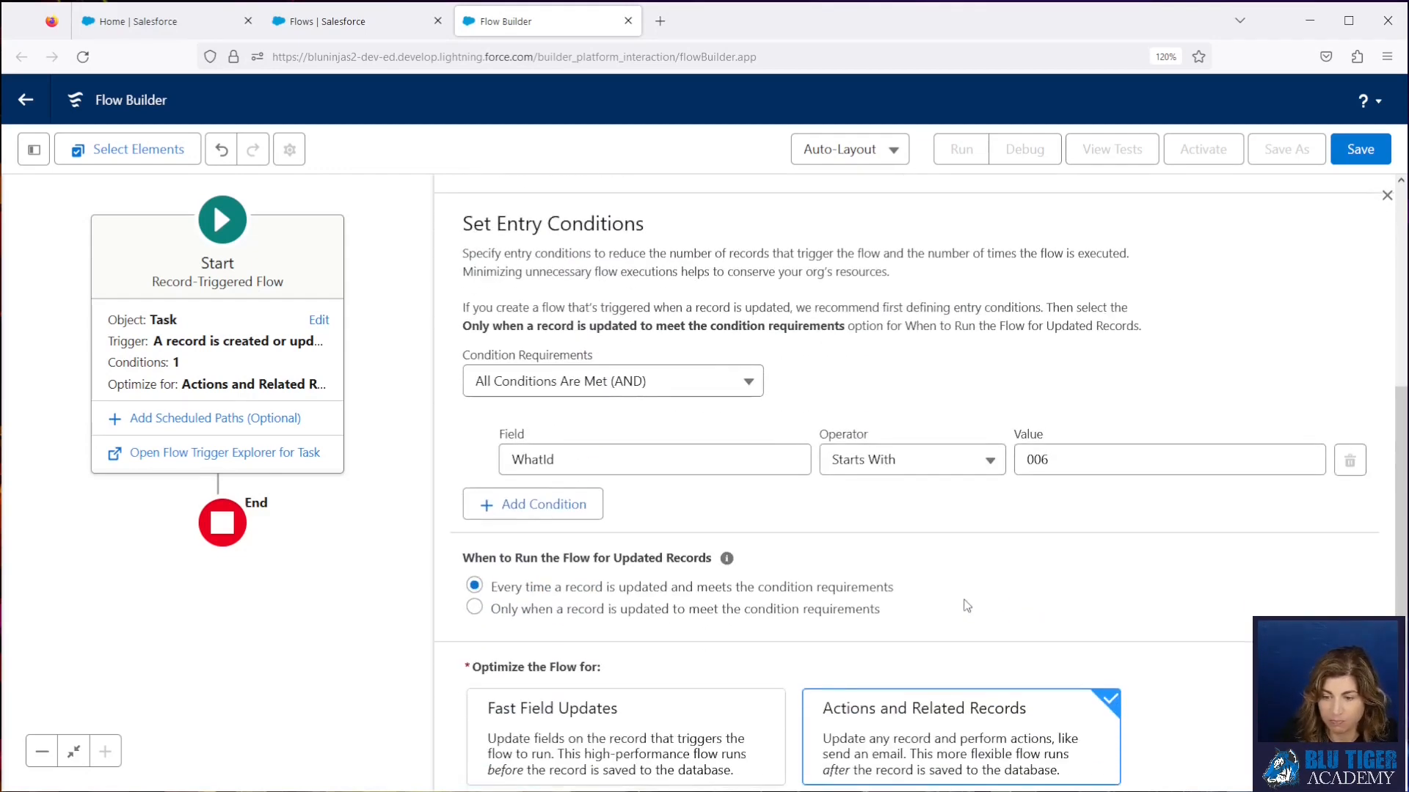
click(342, 574)
click(217, 285)
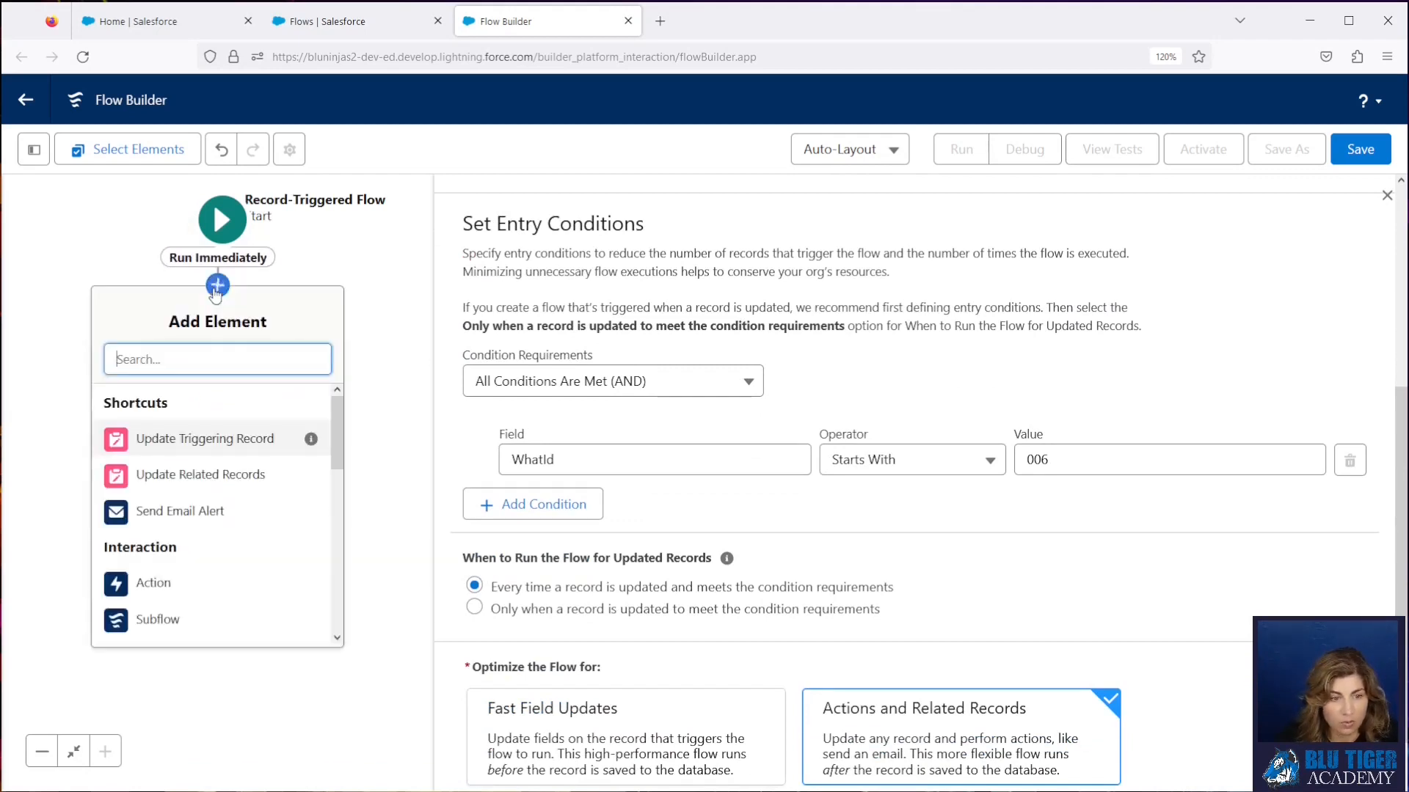
click(475, 608)
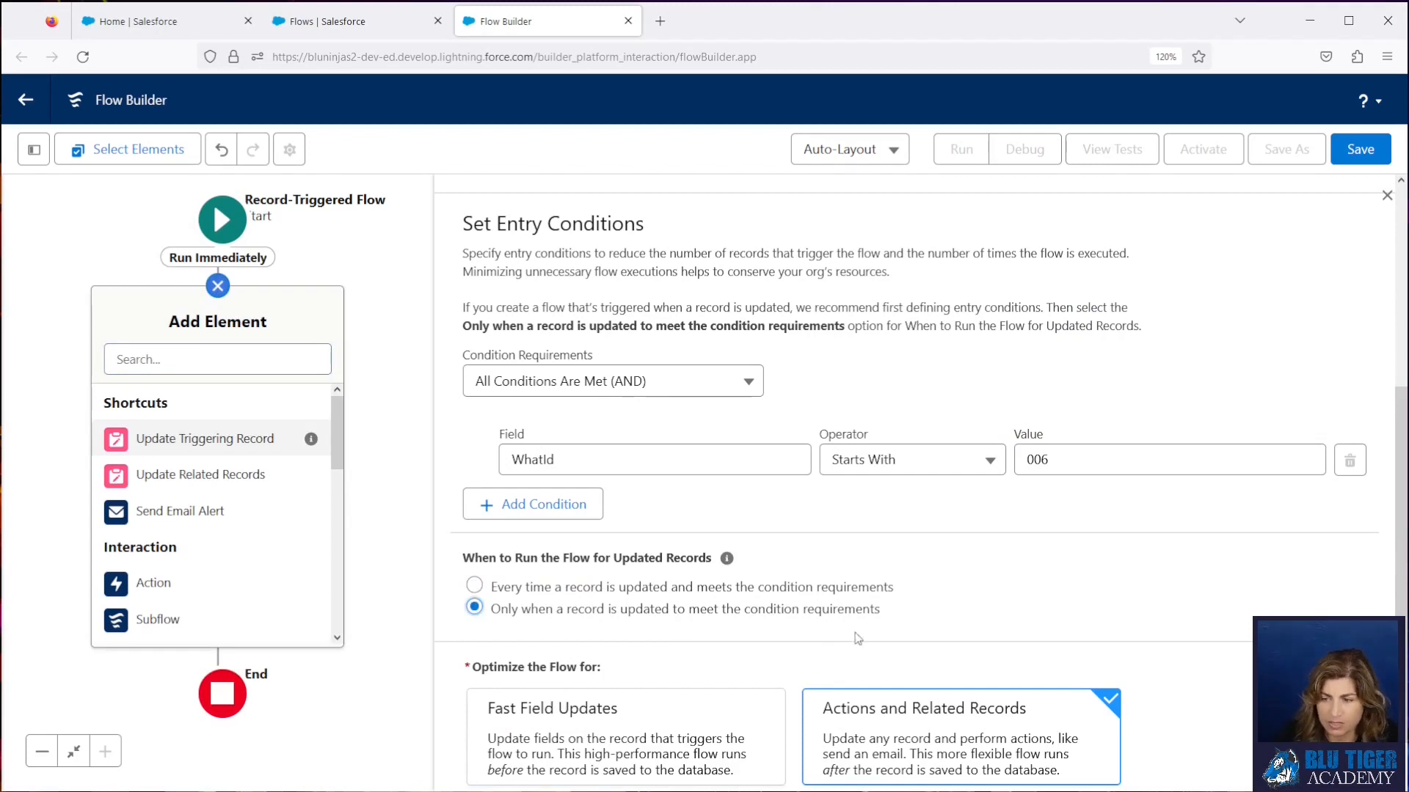
- Add a Get Records element after Start labelled "Get Opportunity Contact Roles" with its matching API name
click(211, 367)
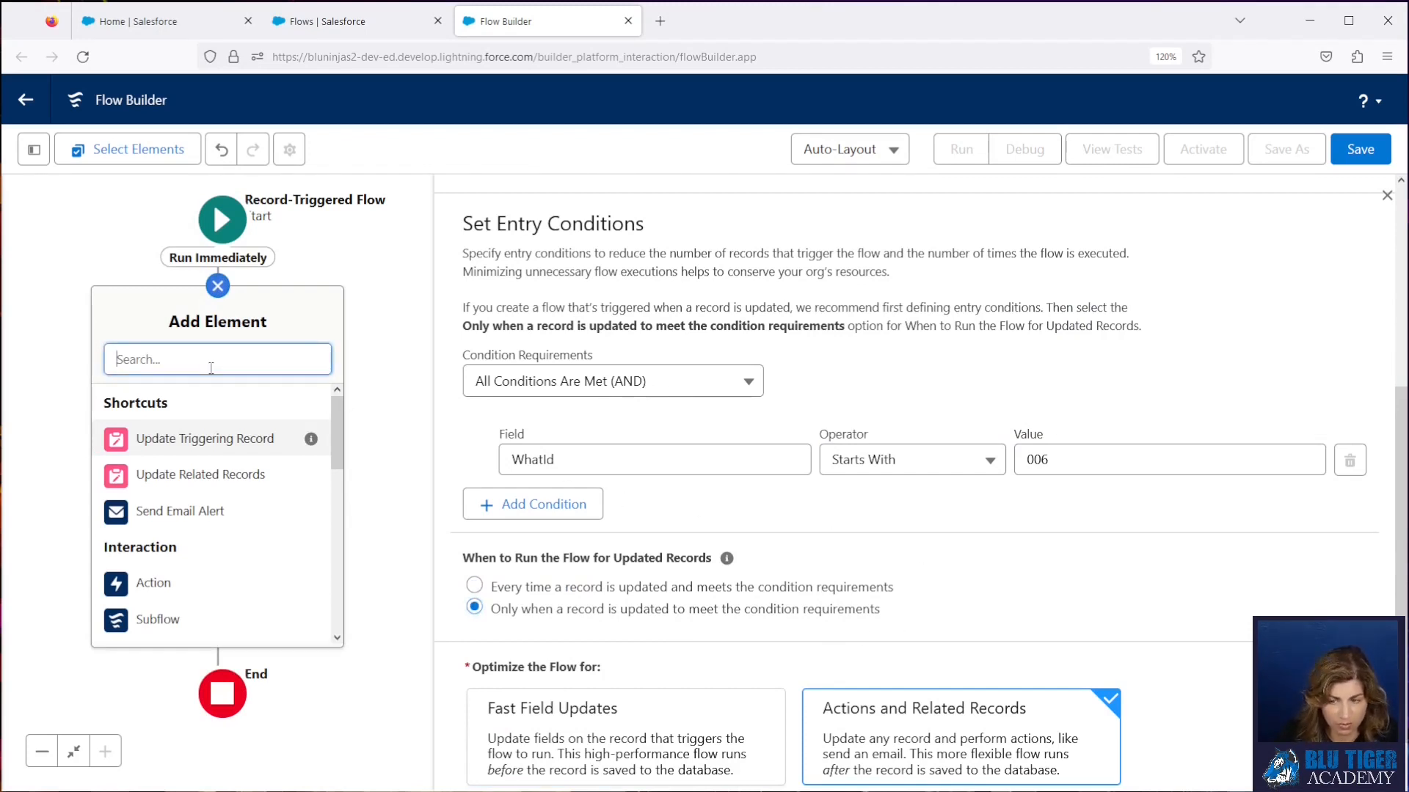
text(get)
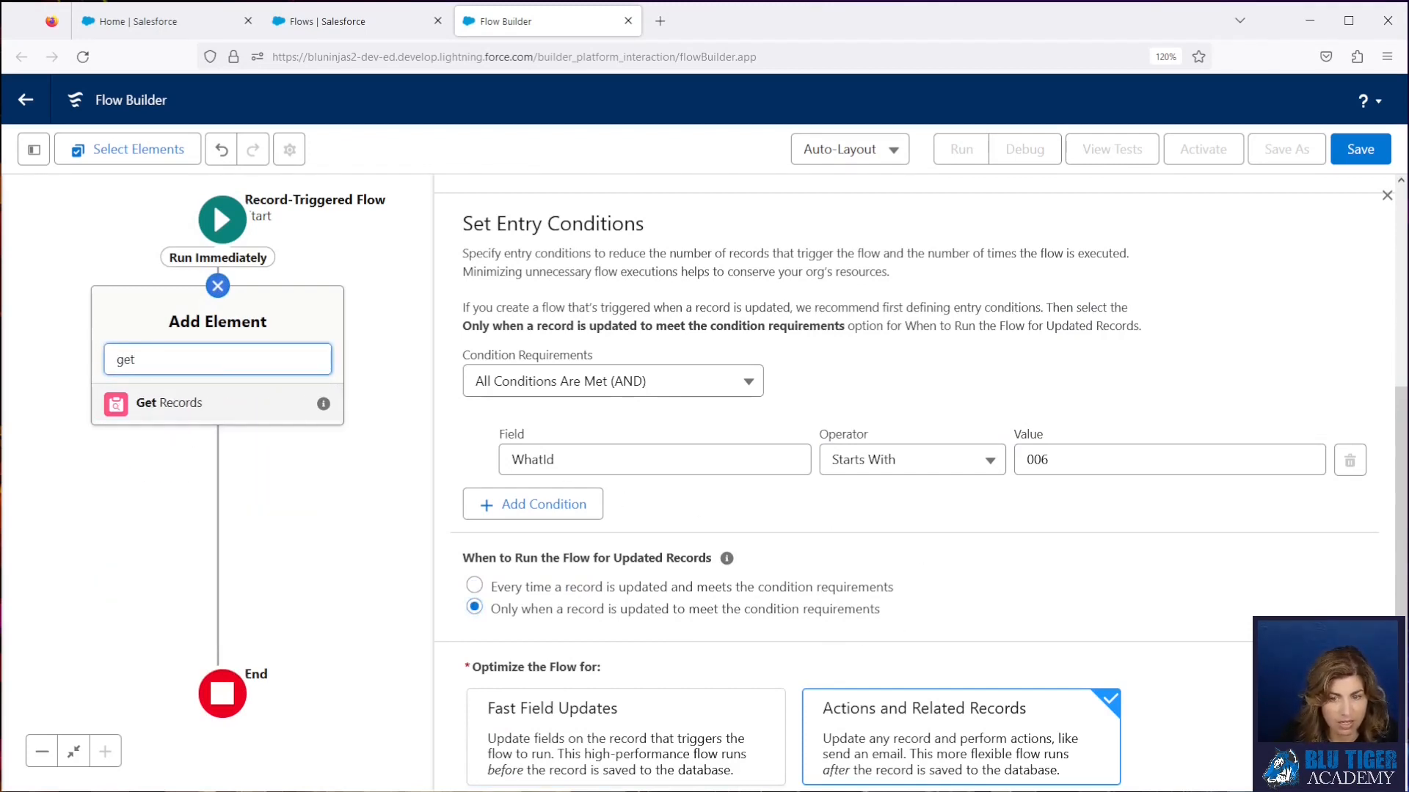
click(220, 400)
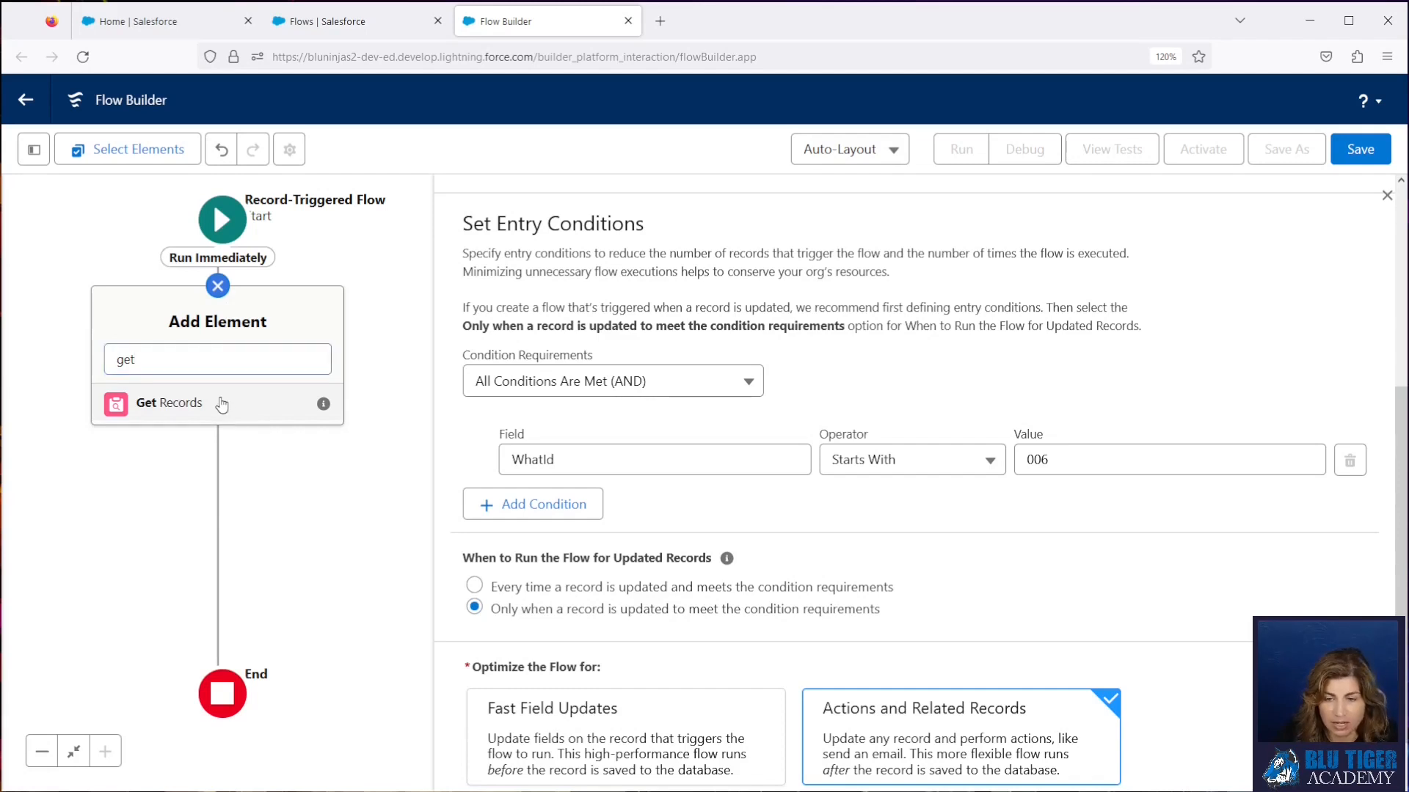
text(Ge)
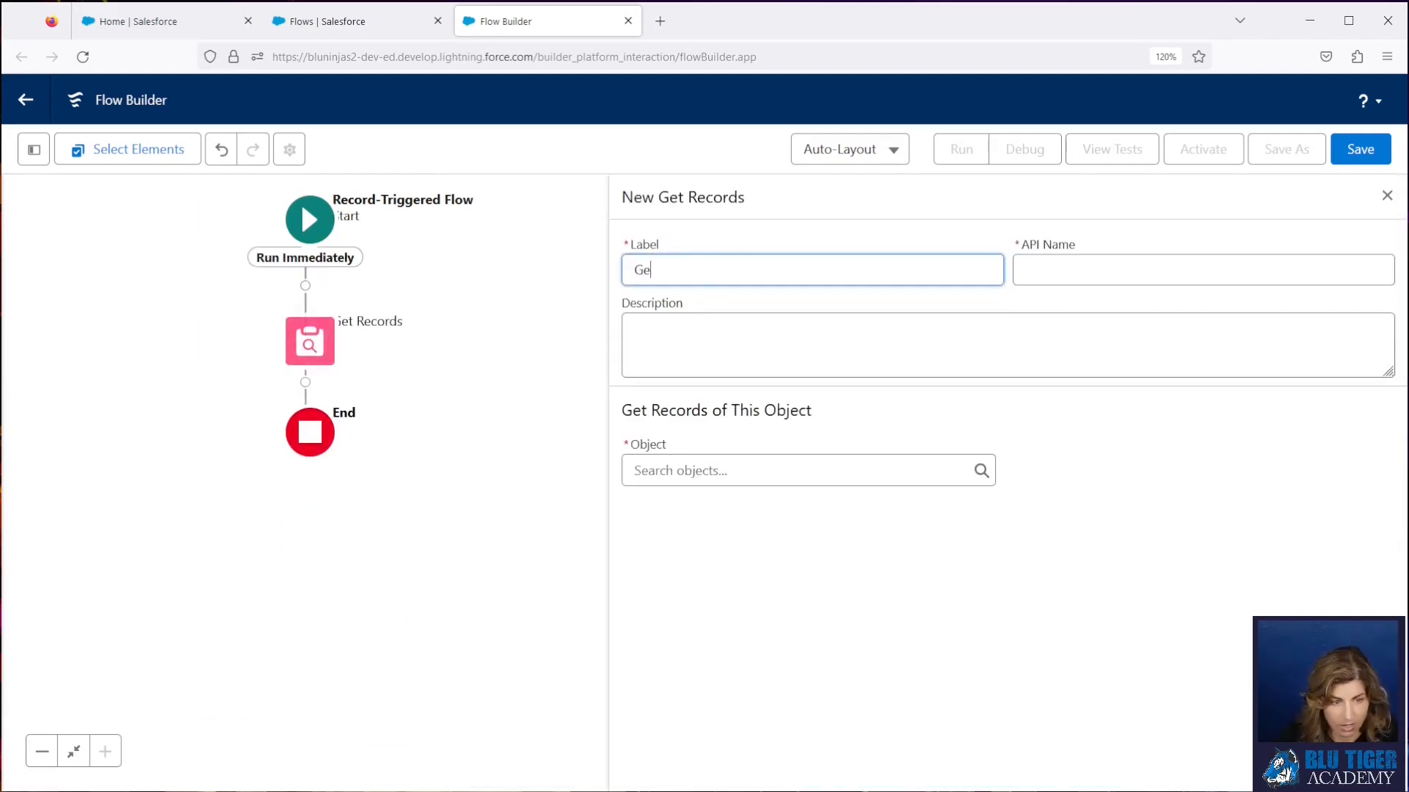
text(t Opportunity)
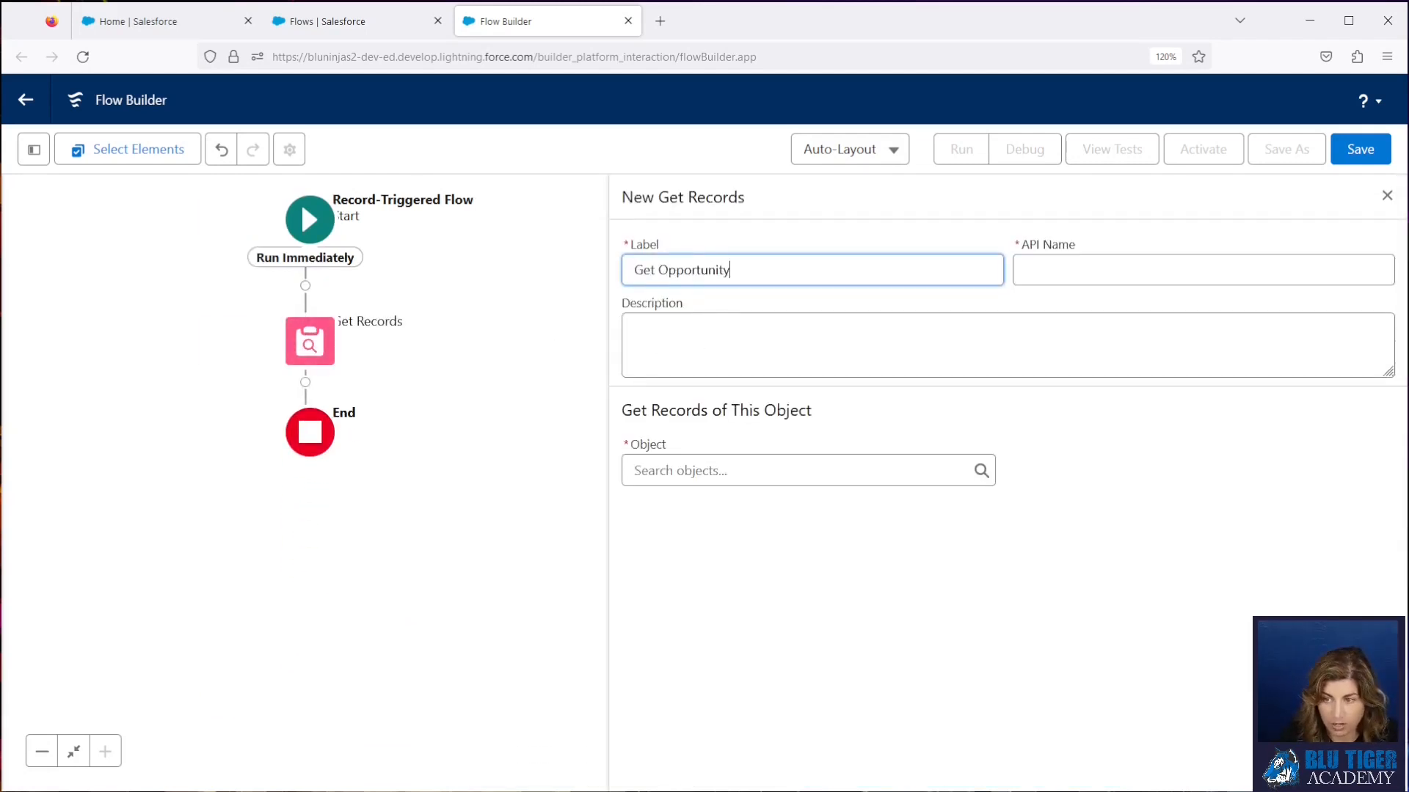
text( Contact Roles)
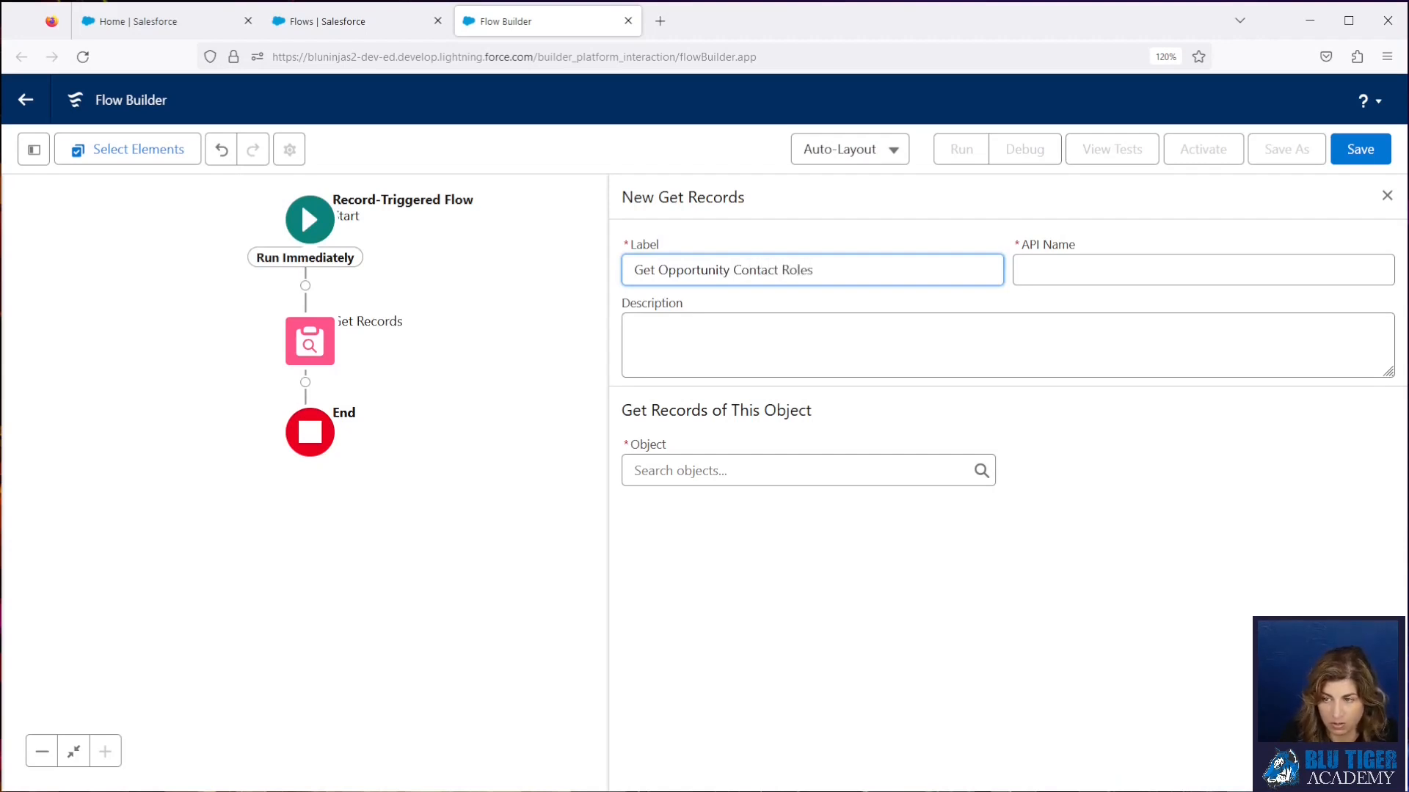
key(Tab)
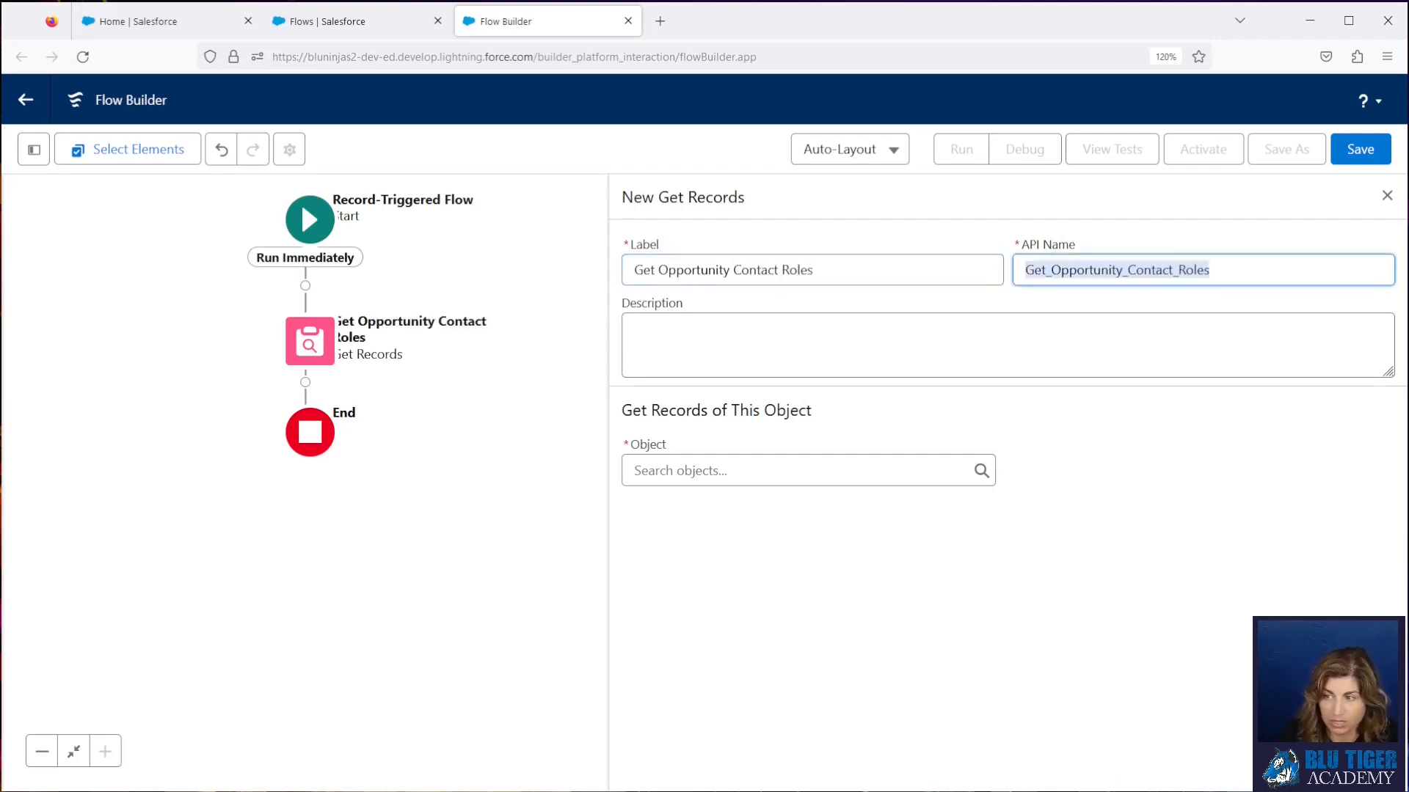
- Set the object of the Get Records element to Opportunity Contact Role
click(733, 472)
text(Oppo)
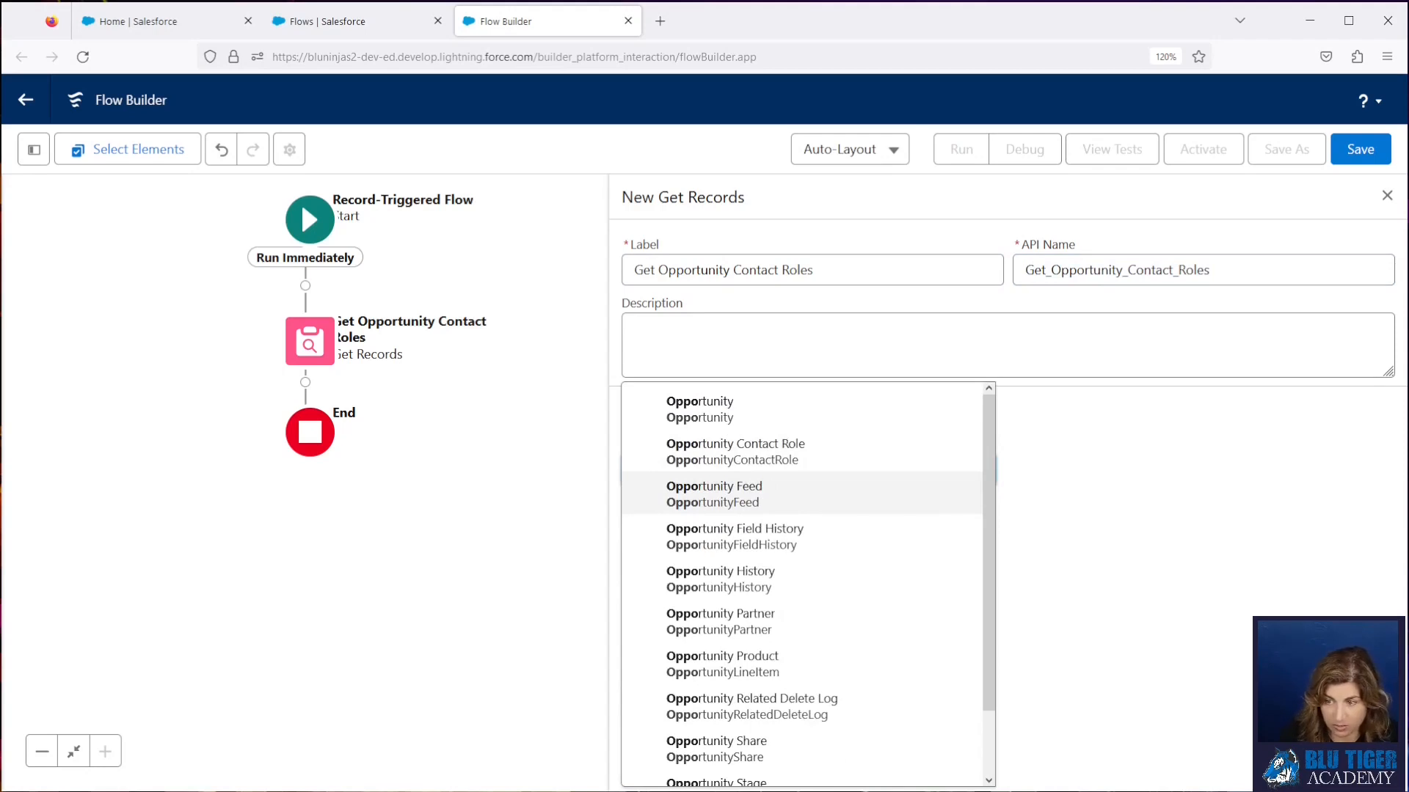
click(811, 456)
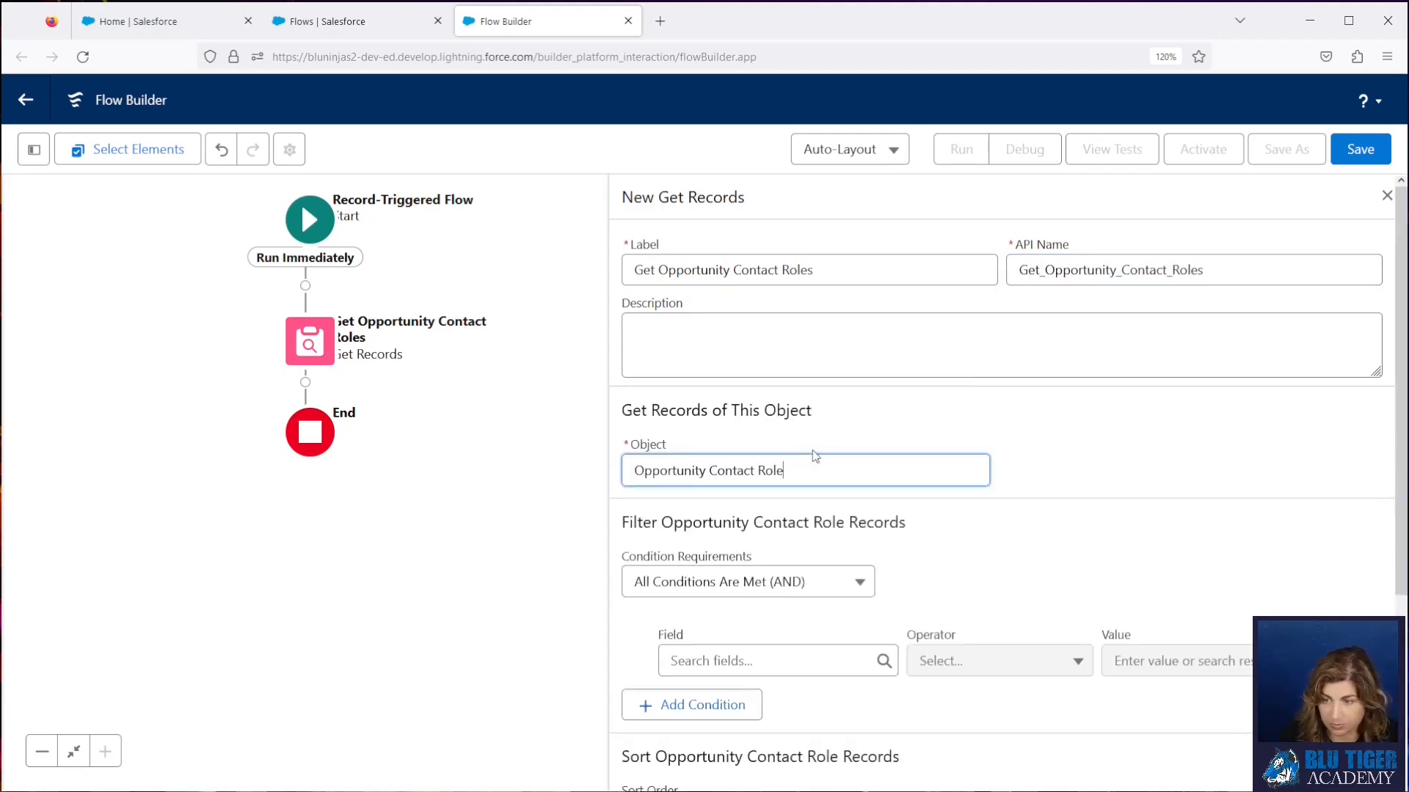
- Filter the Opportunity Contact Role records where OpportunityId Equals the triggering record's WhatId (Related To ID)
click(760, 661)
text(oppo)
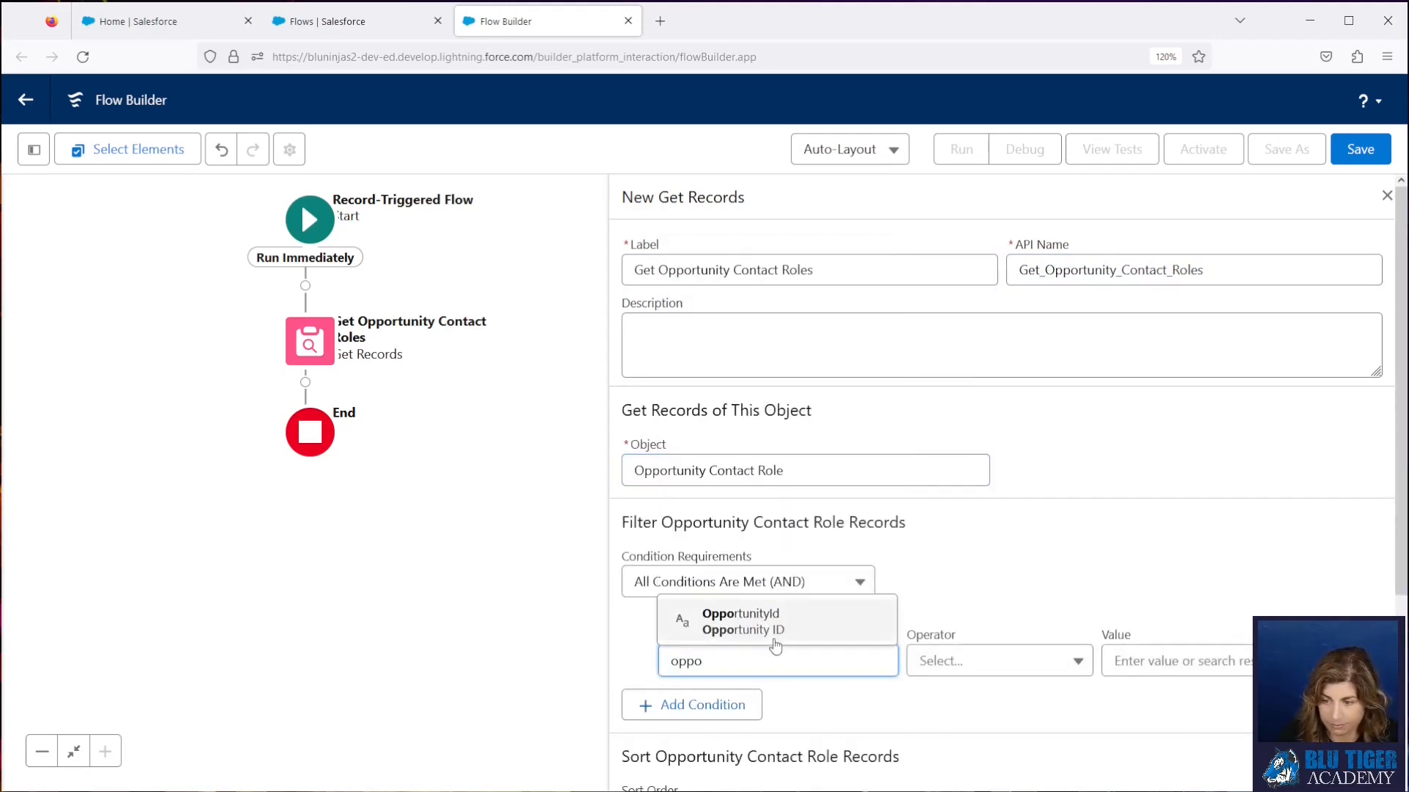
click(775, 646)
click(1127, 660)
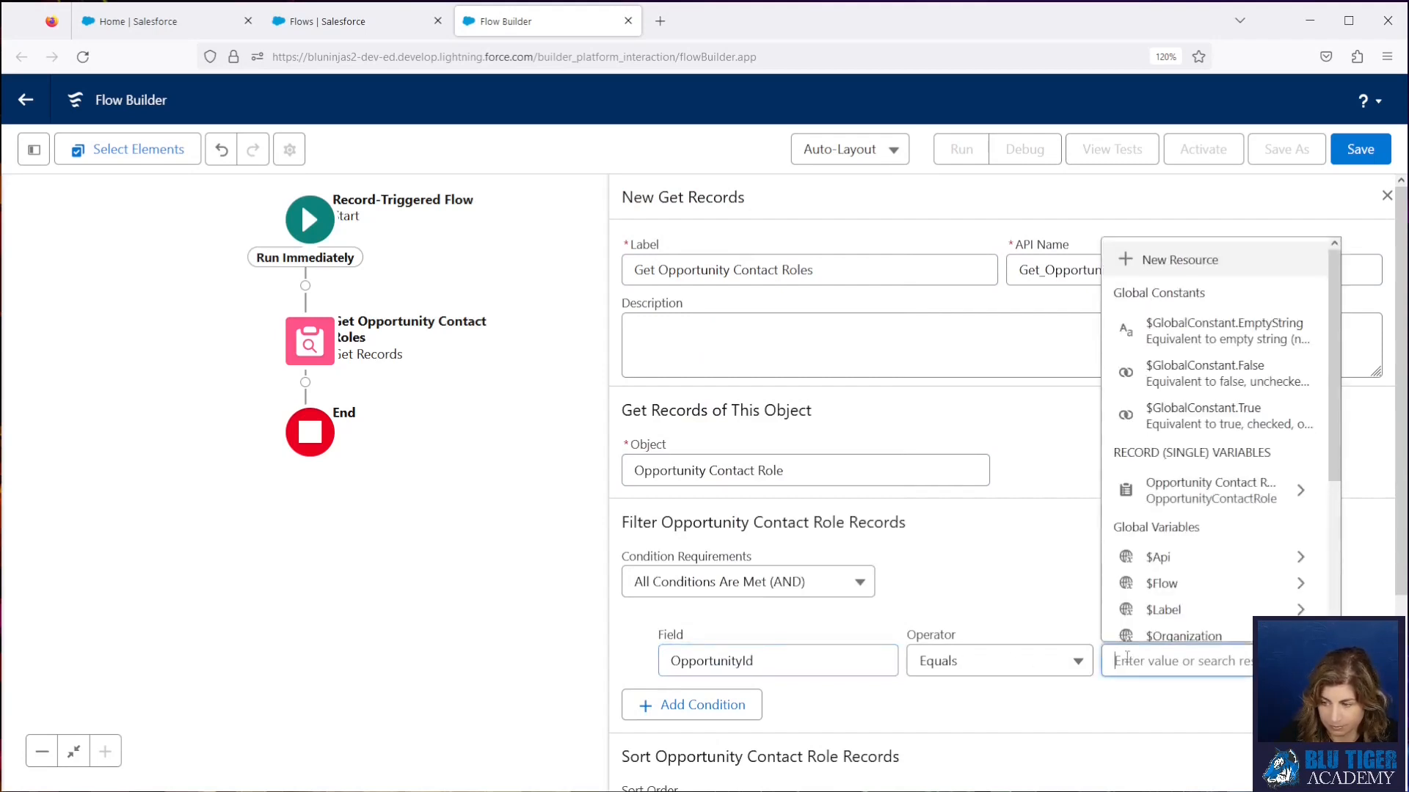
text(rec)
click(1168, 577)
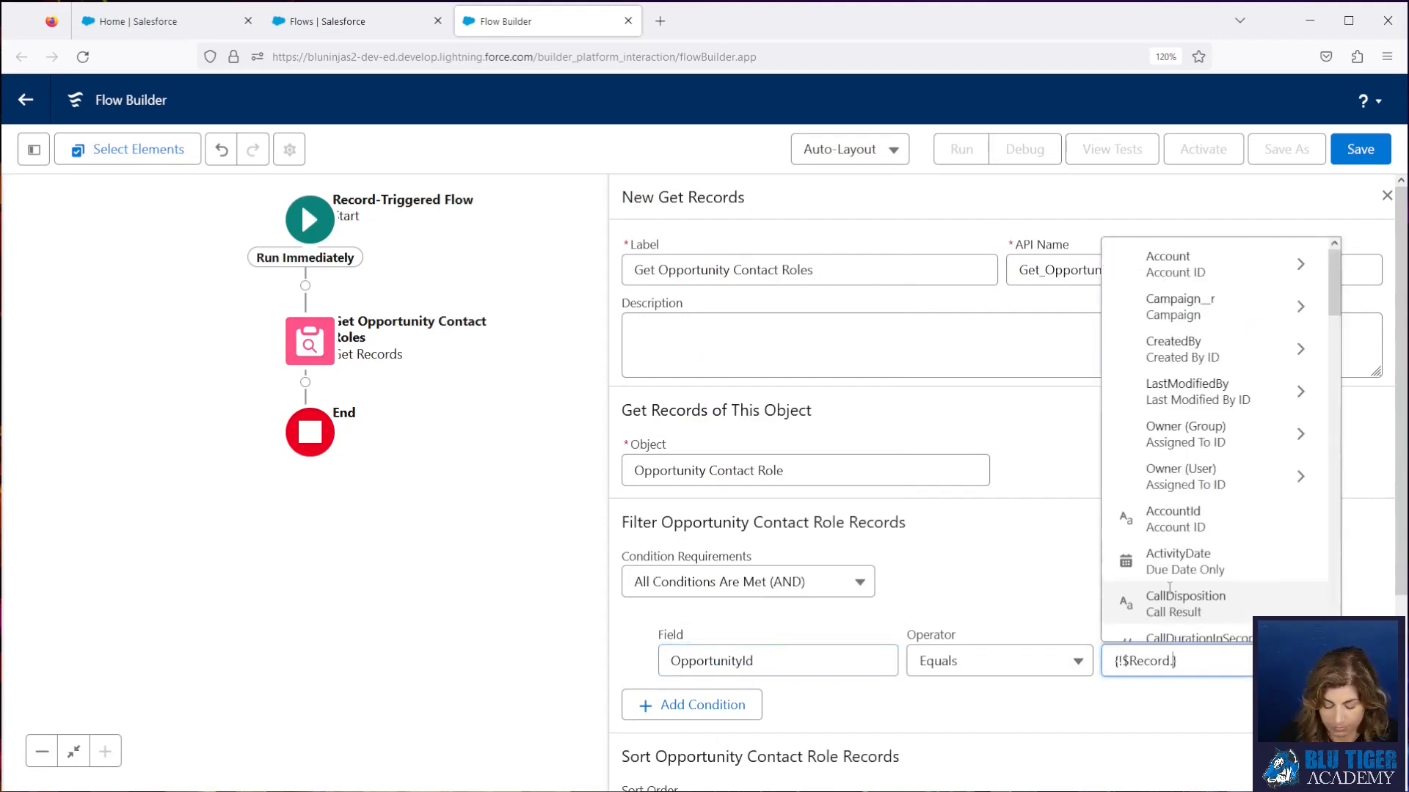
text(what)
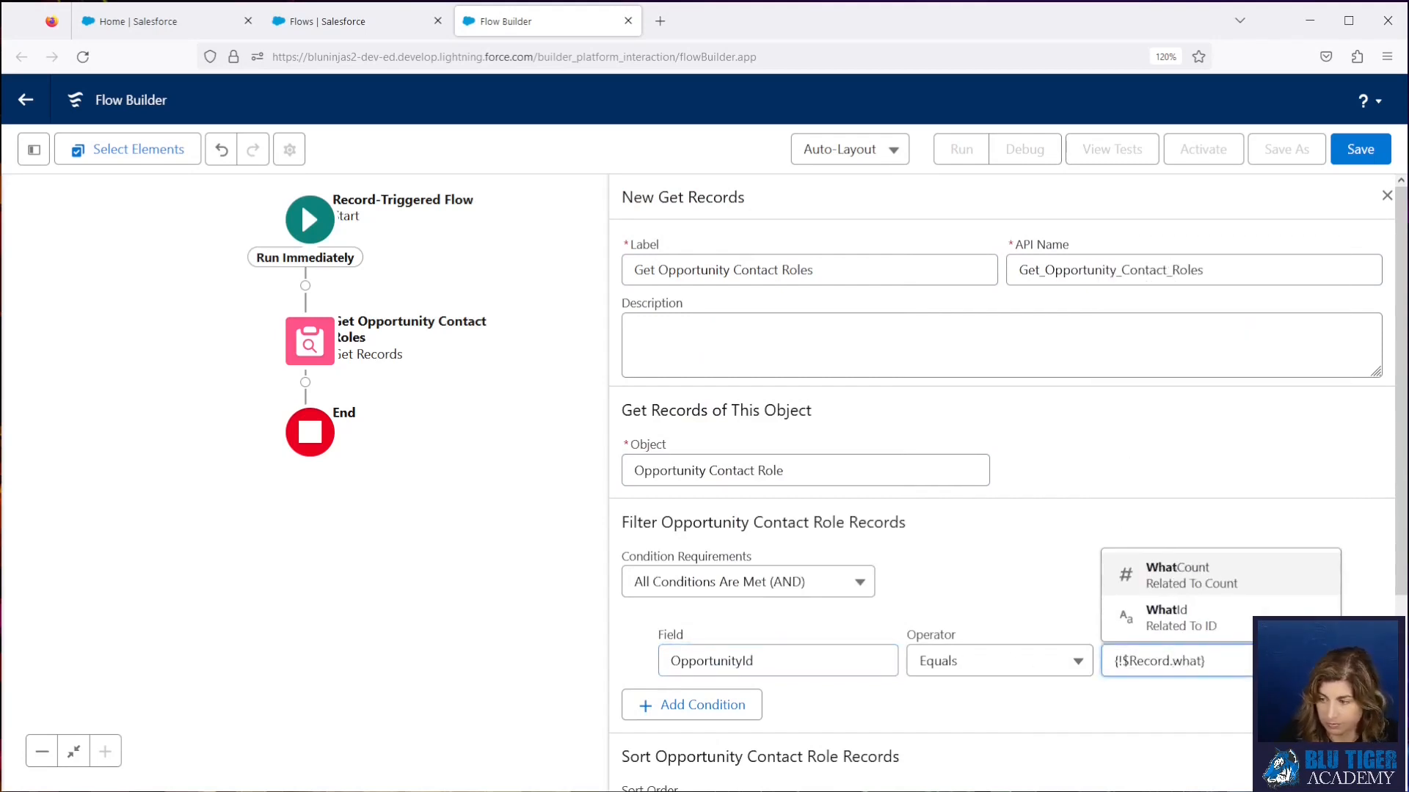
click(1174, 618)
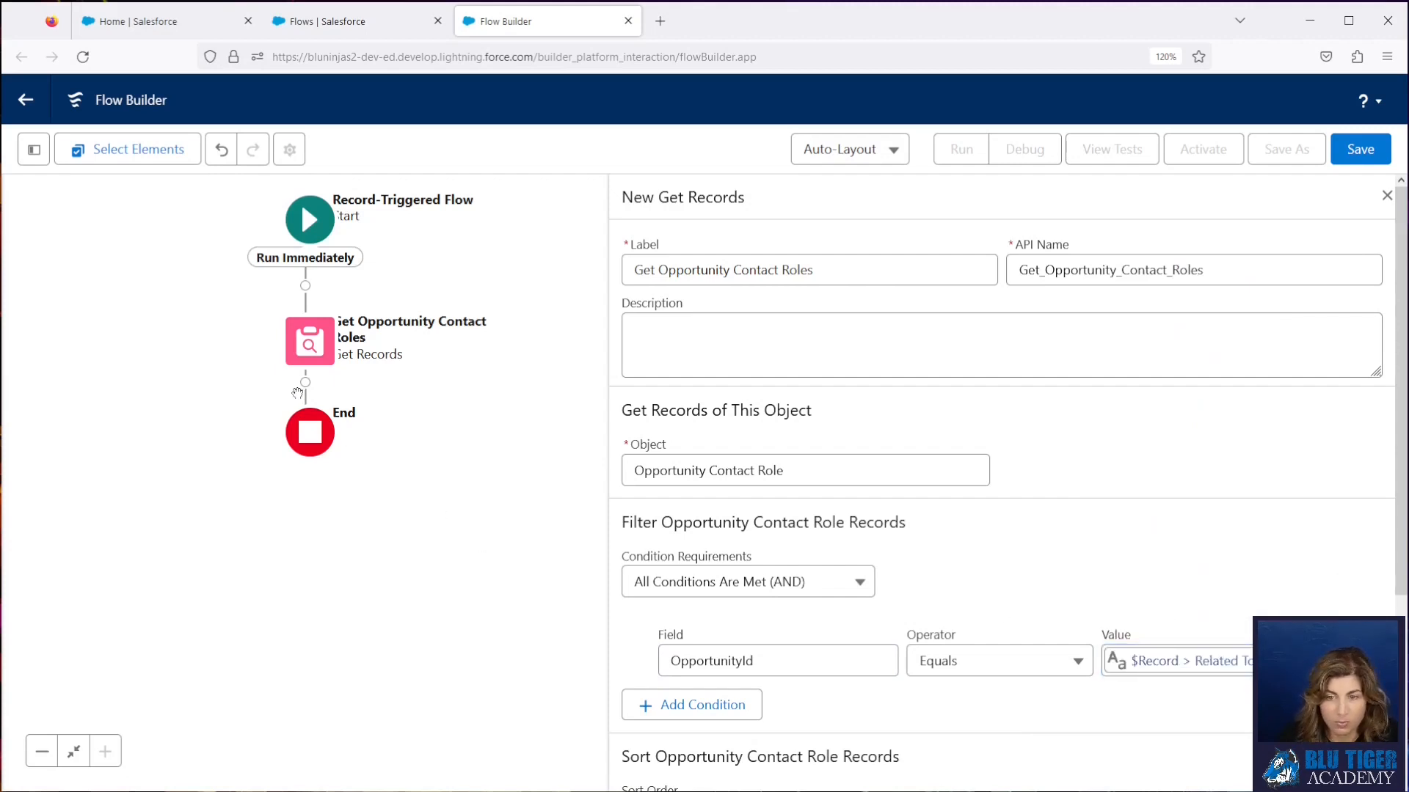
click(305, 382)
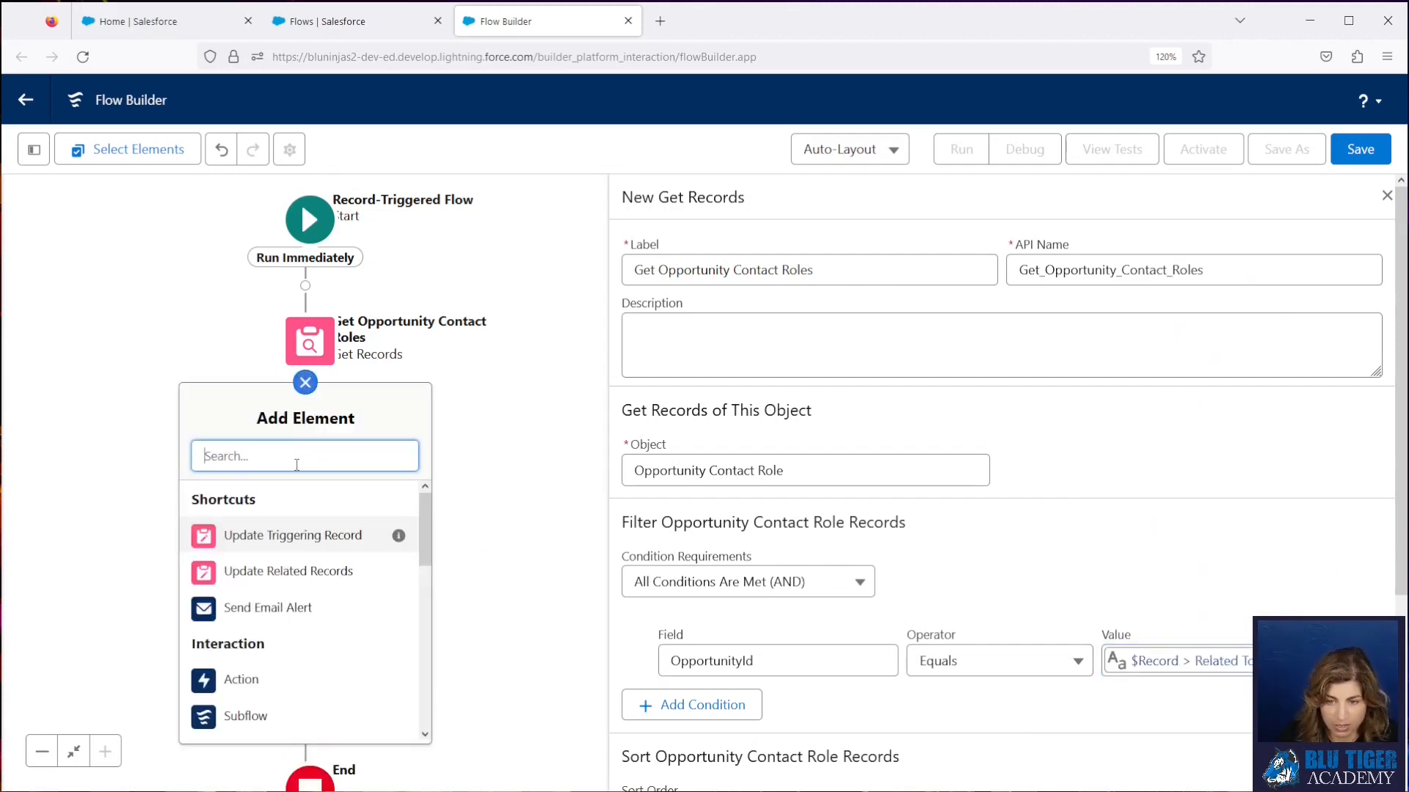
text(loop)
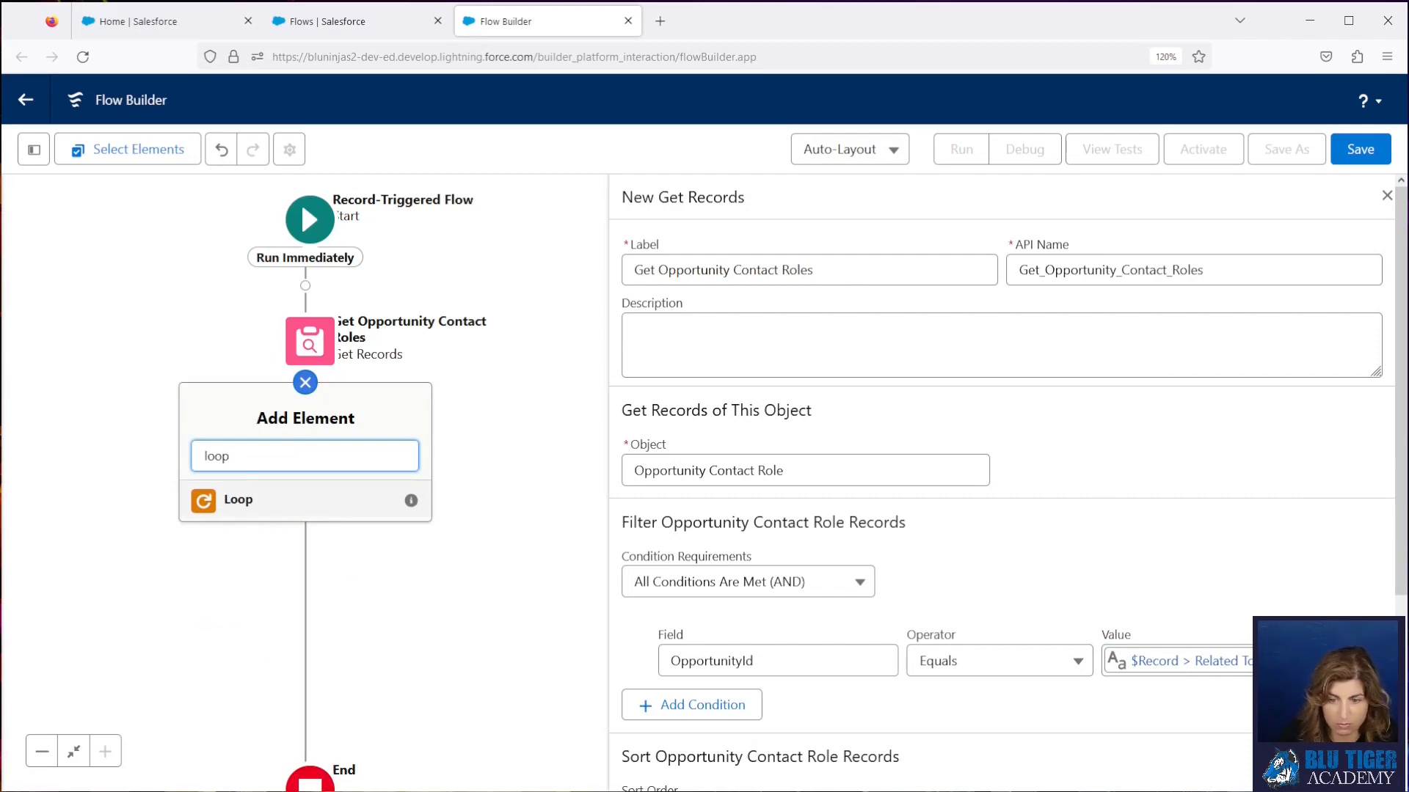
click(318, 506)
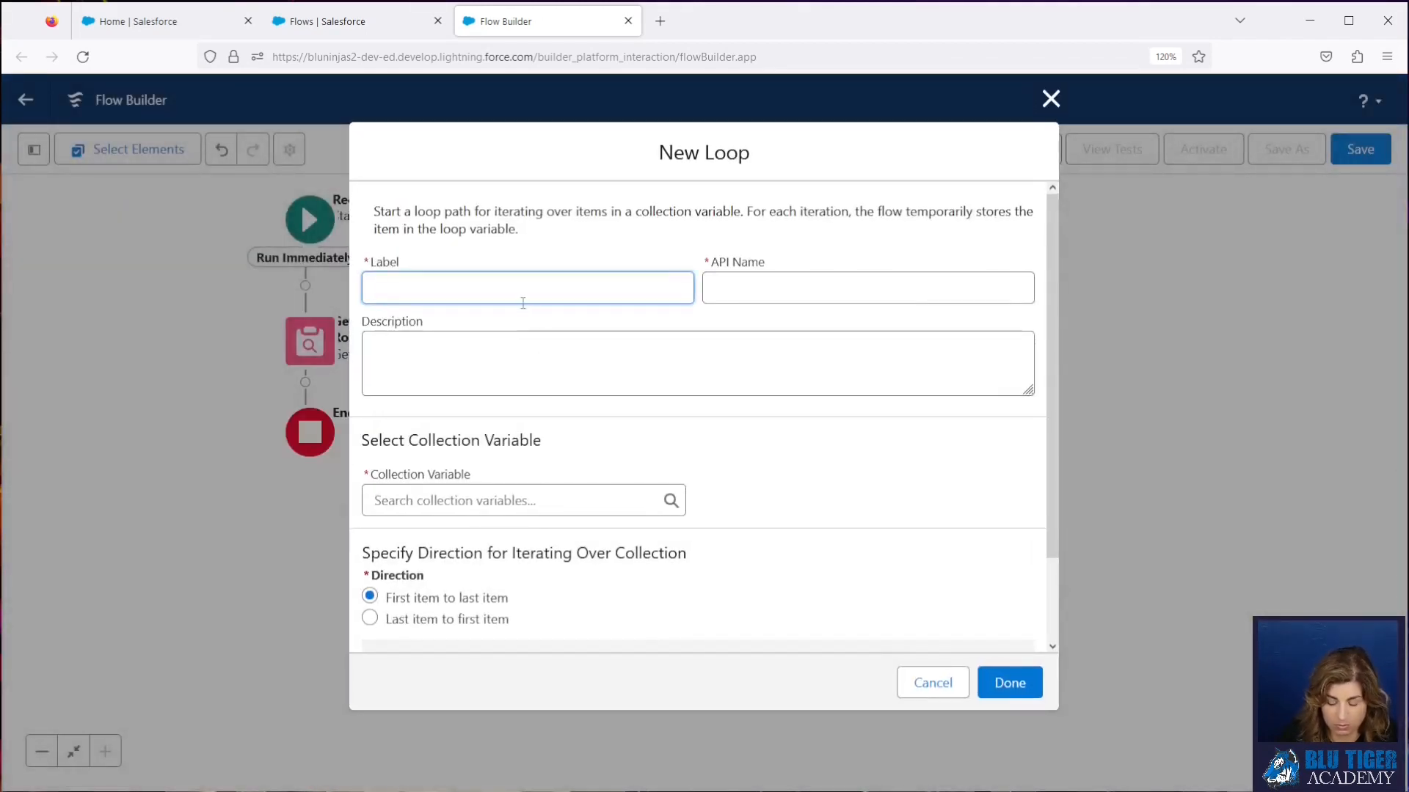
text(Loop Oppor)
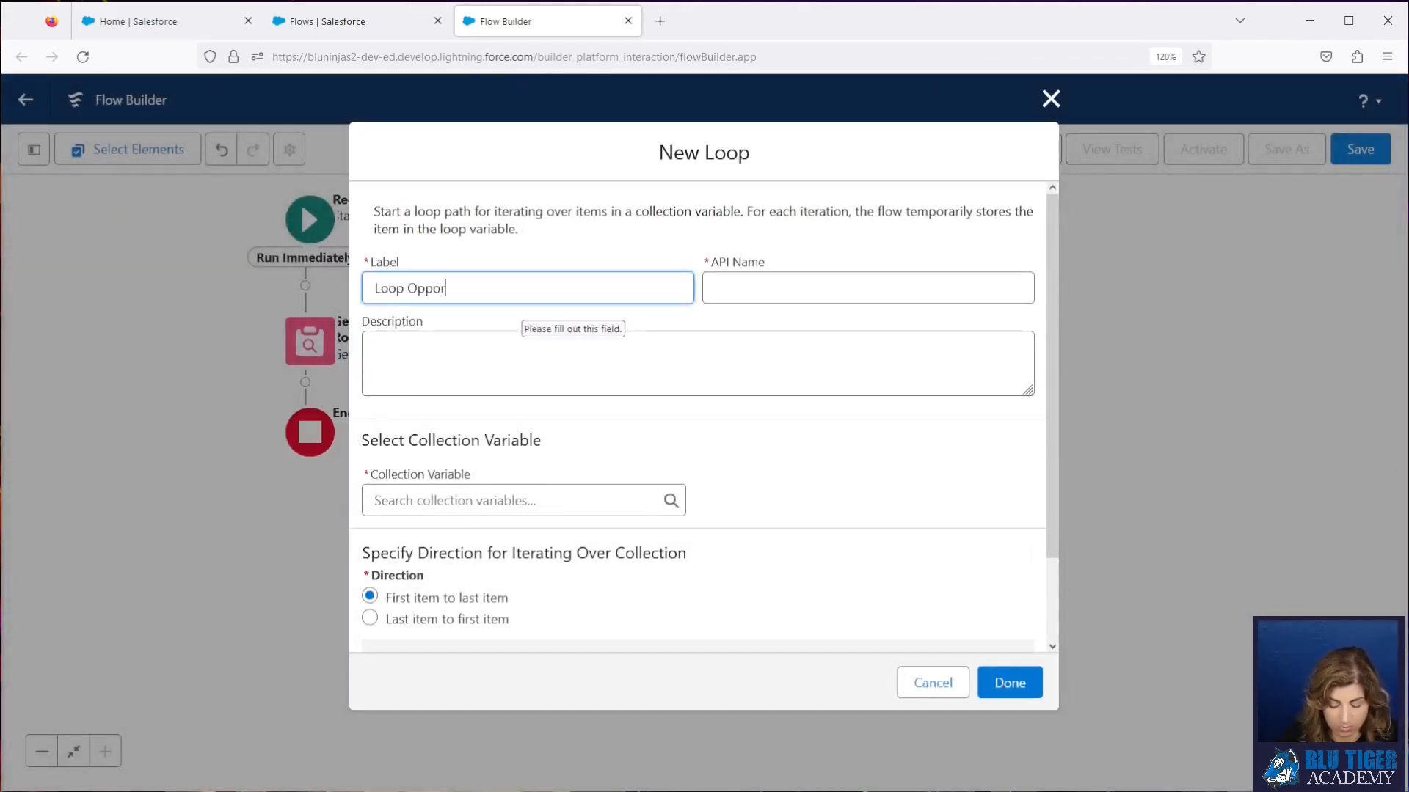
text(tunity Contac)
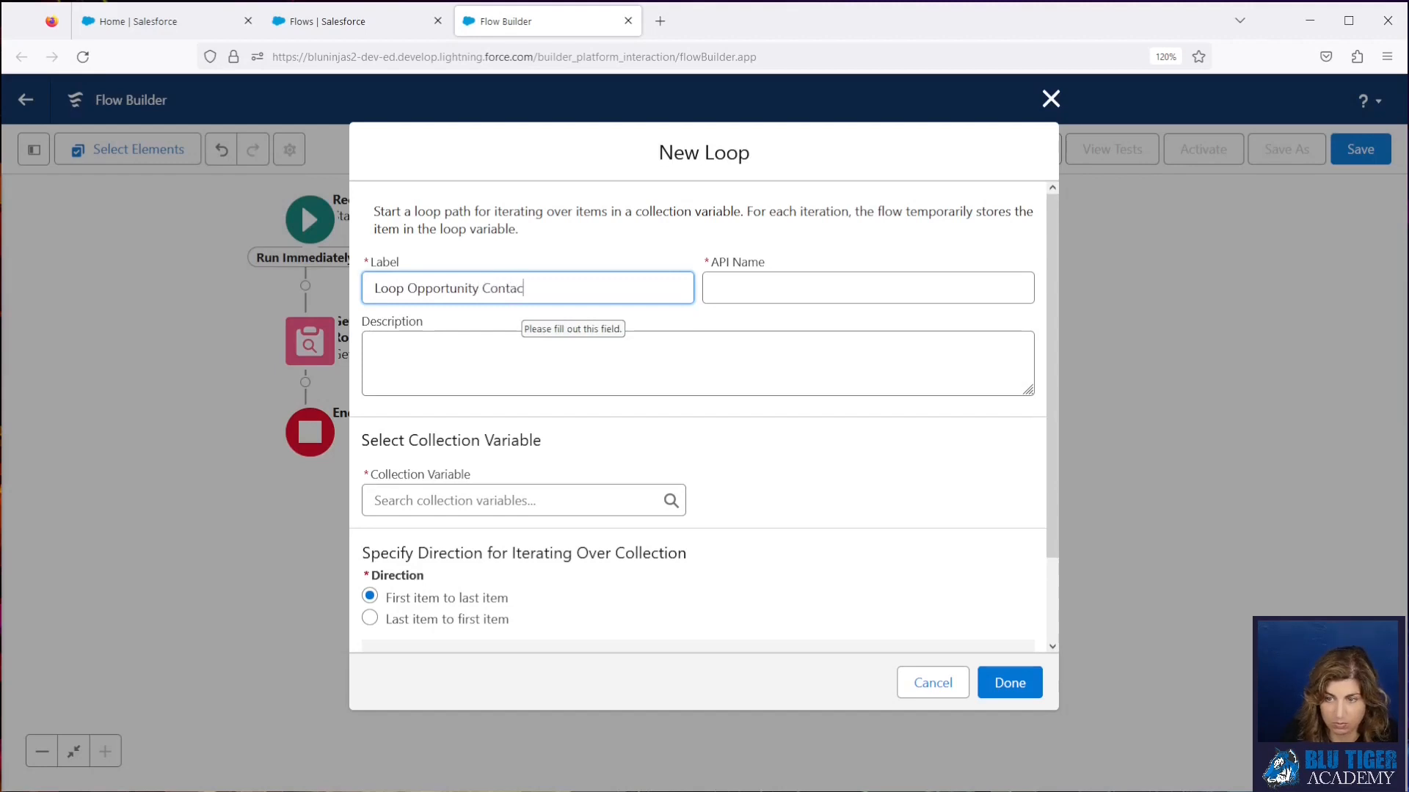
text(t Roles)
key(Tab)
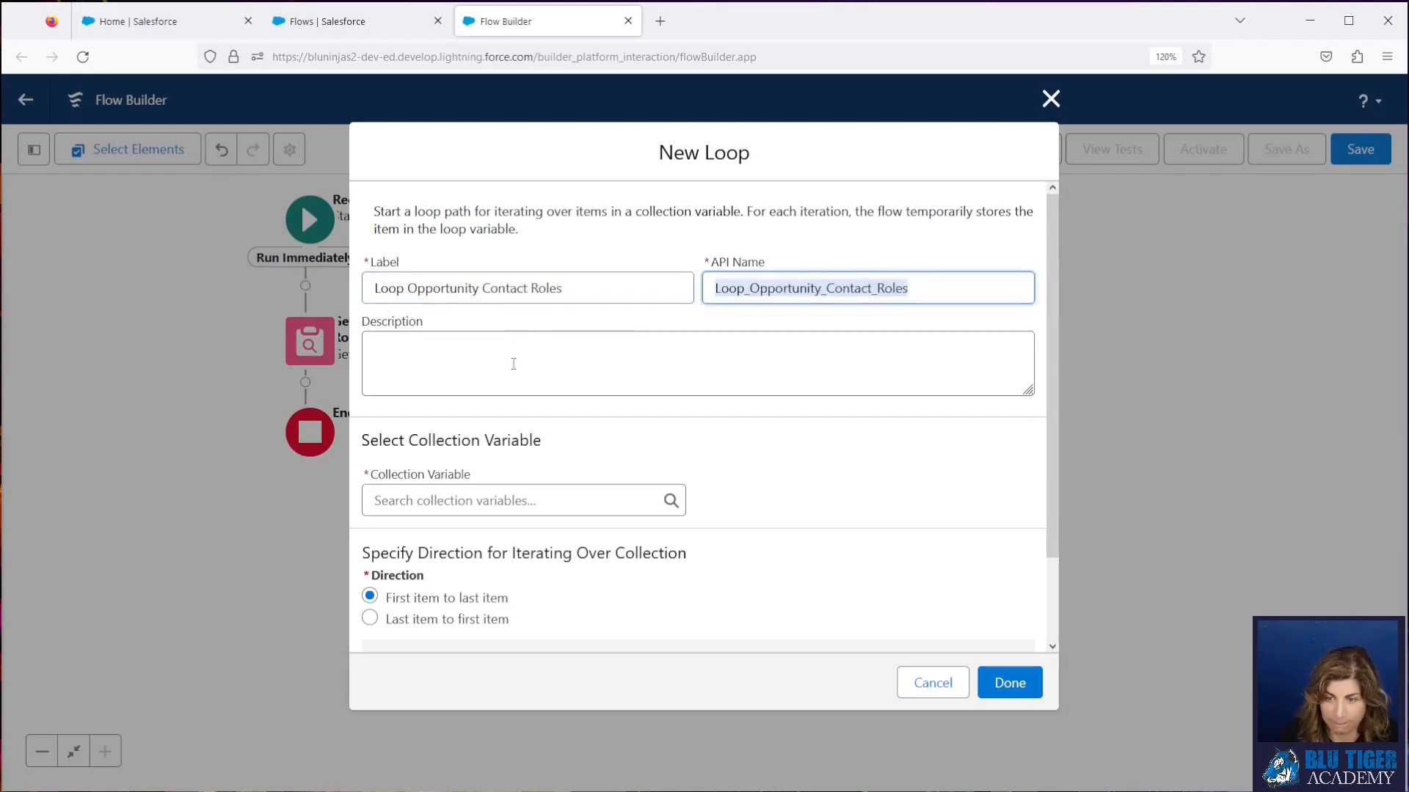
click(481, 502)
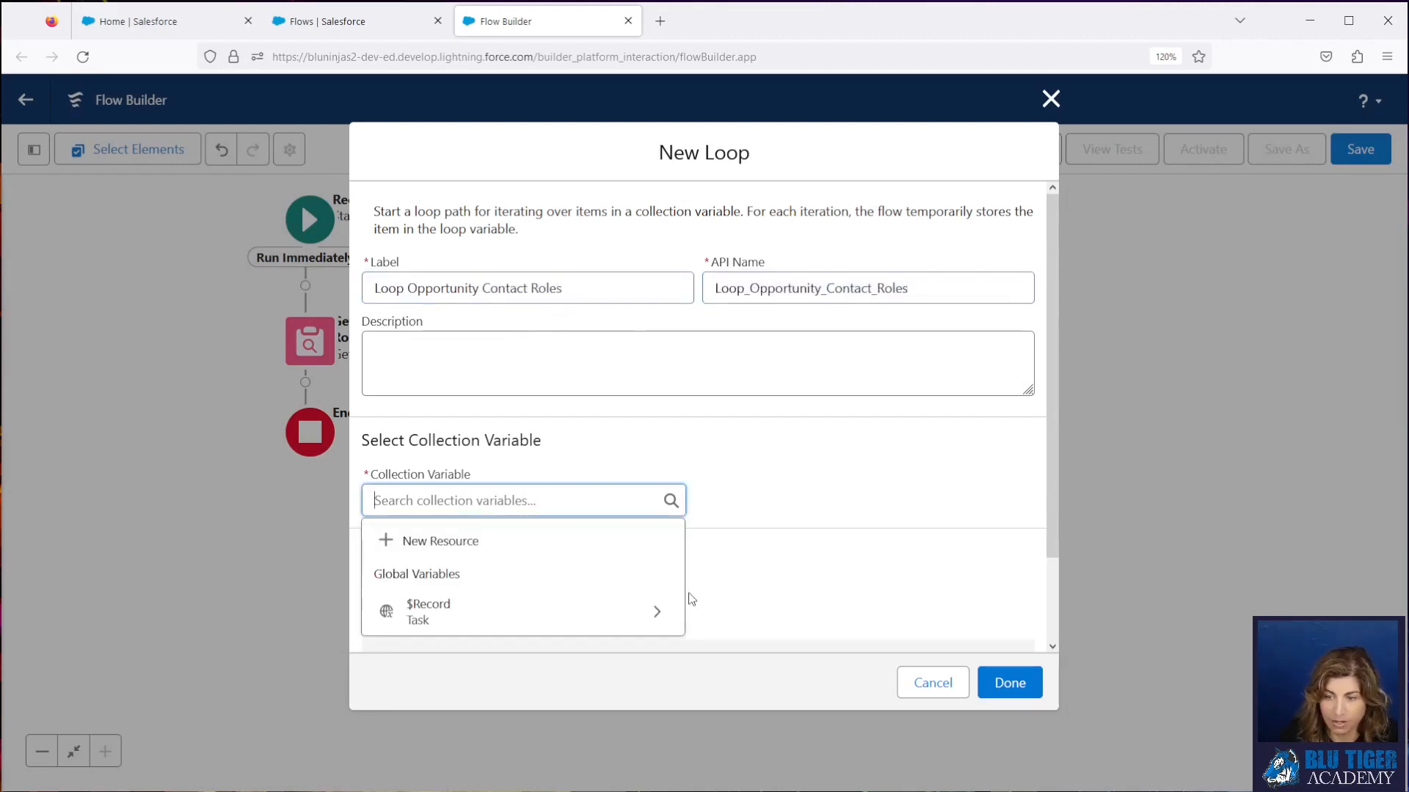
click(932, 683)
- Reopen the Get Opportunity Contact Roles element and set it to store all records
click(310, 341)
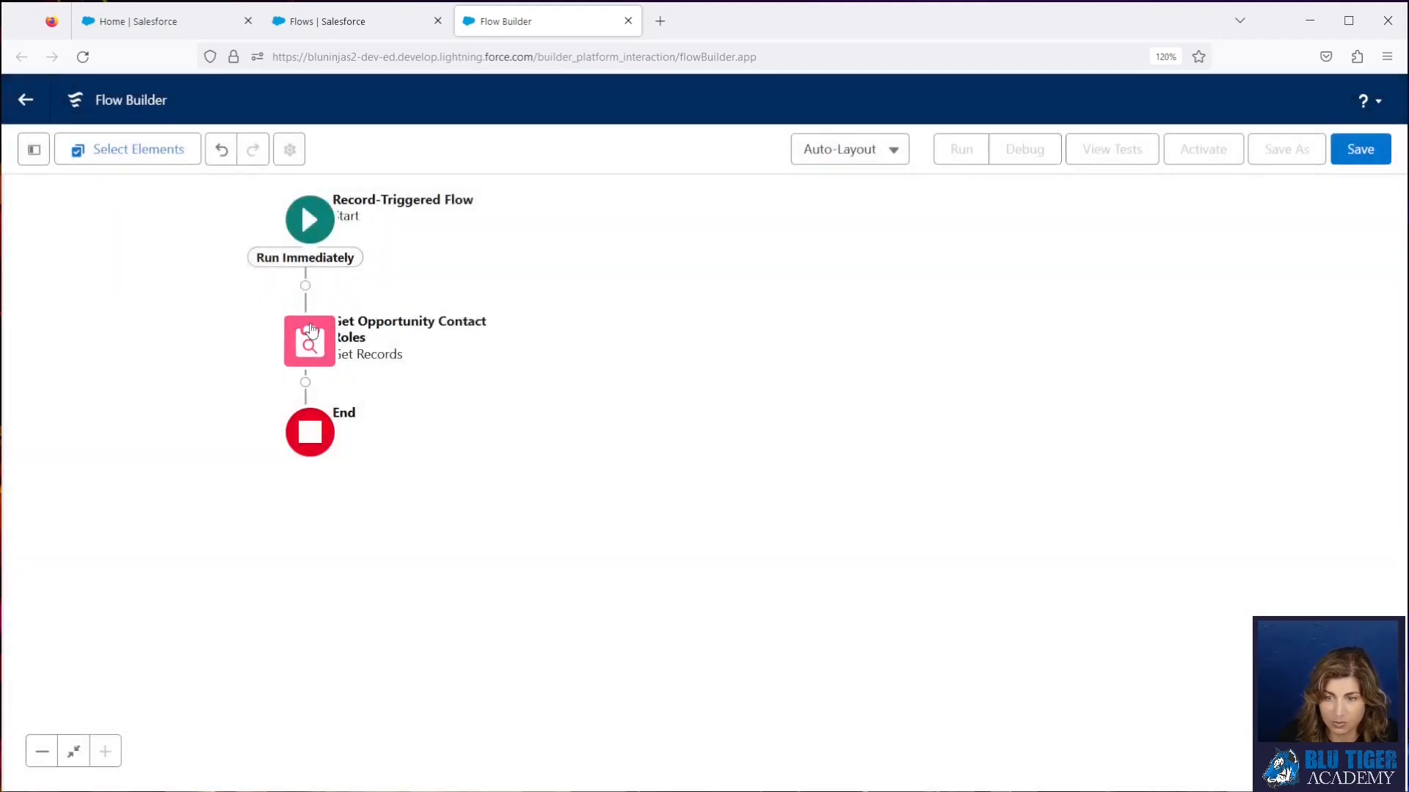
scroll(799, 579, down, 2)
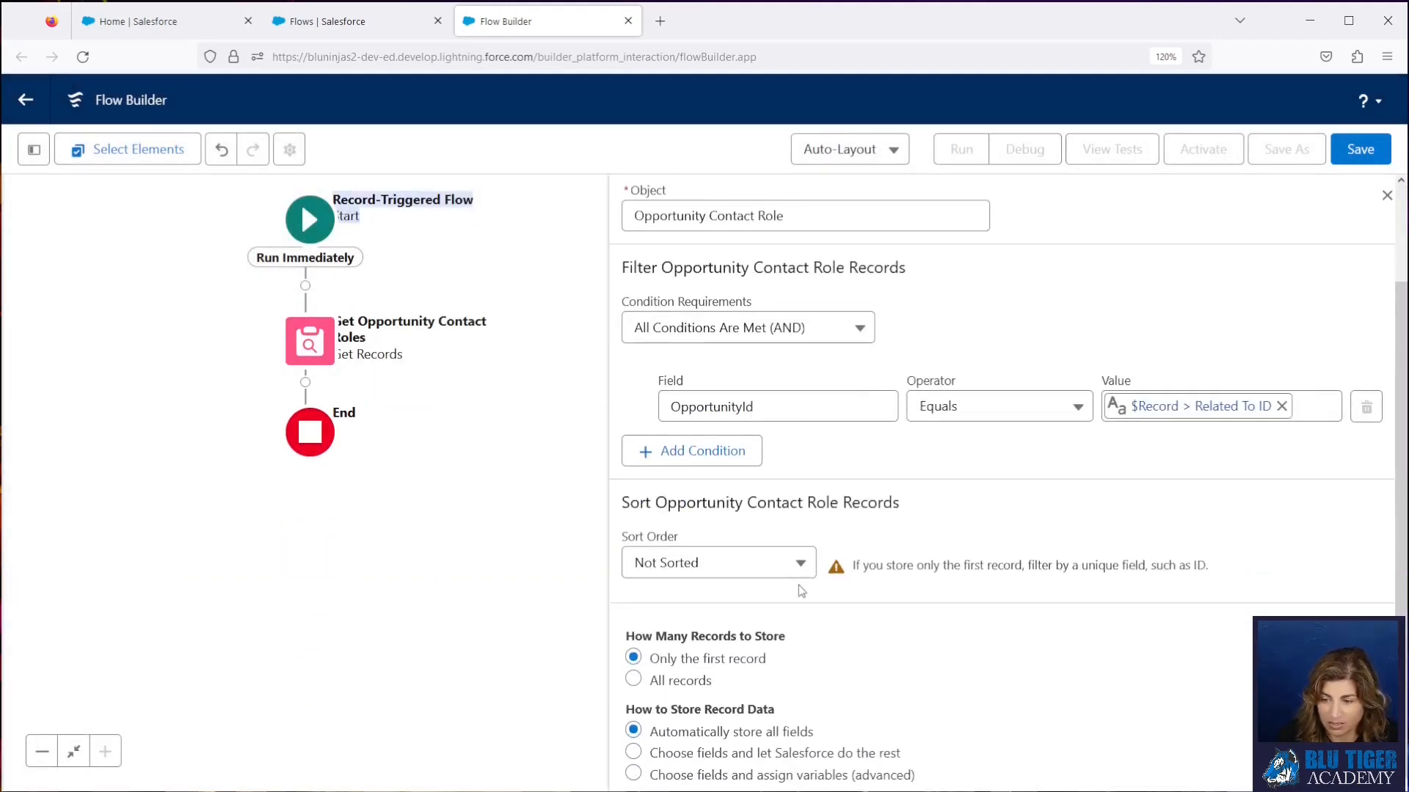
click(633, 681)
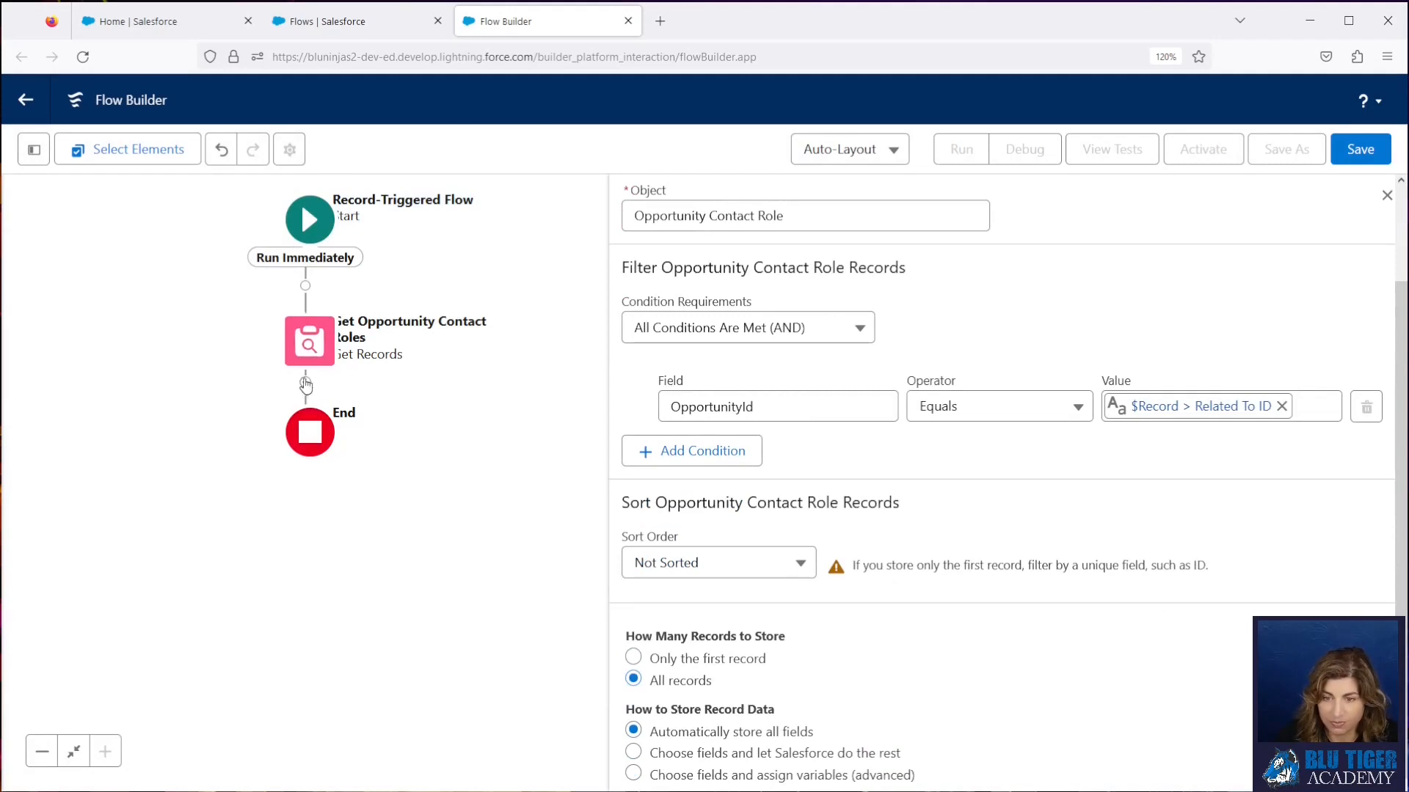
- Add a Loop labelled "Loop Opportunity Contact Roles" after the Get Records element, iterating over the Get_Opportunity_Contact_Roles collection
click(305, 383)
text(loop)
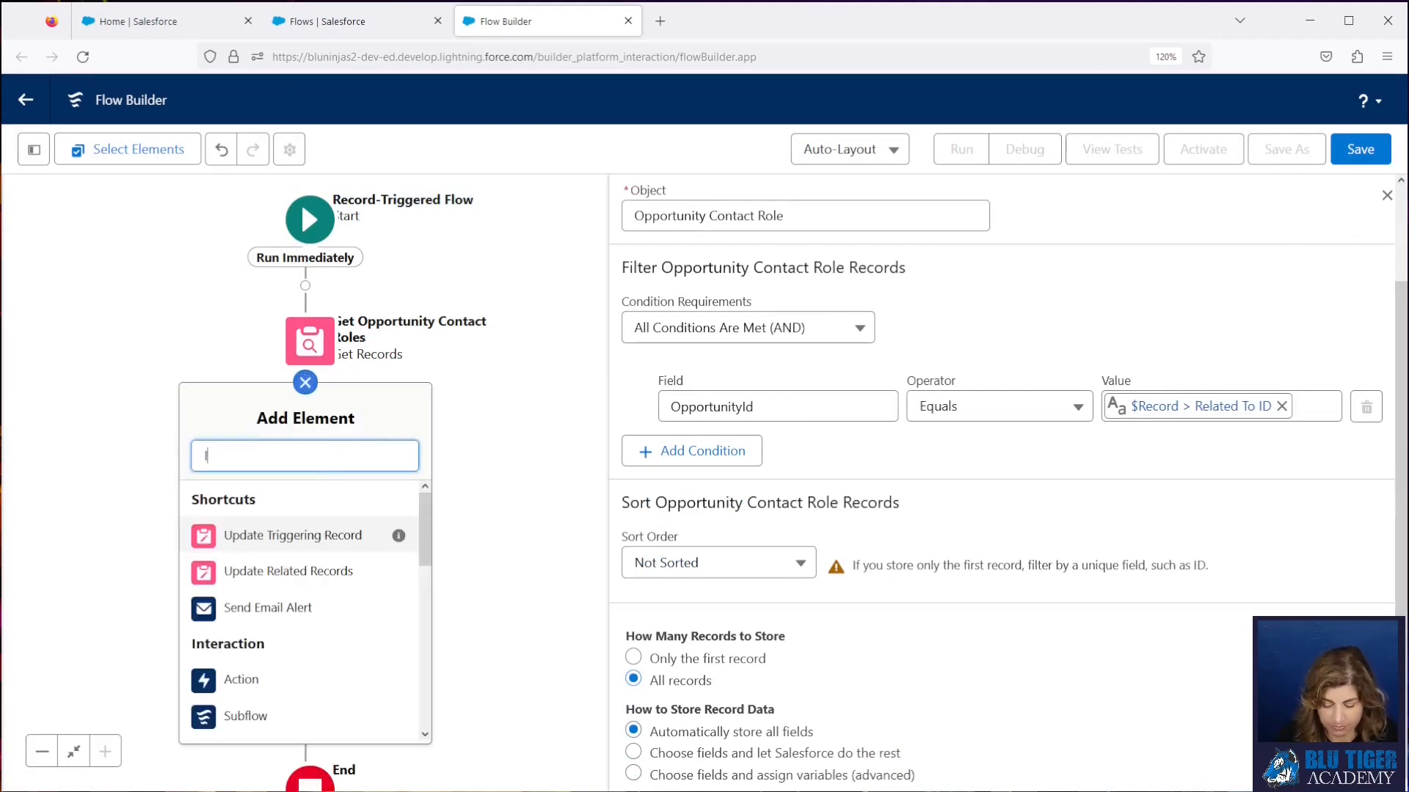
click(339, 510)
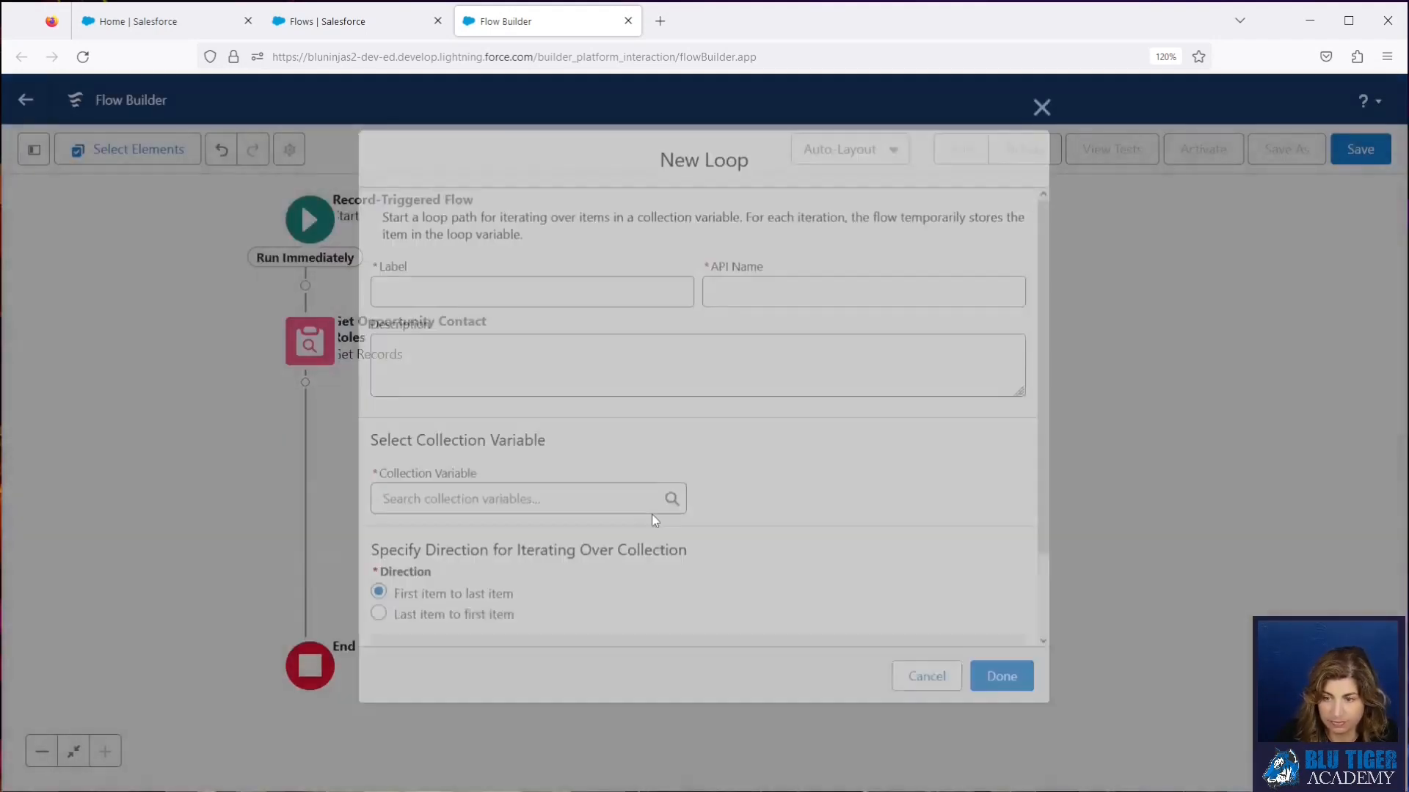
click(499, 506)
click(506, 631)
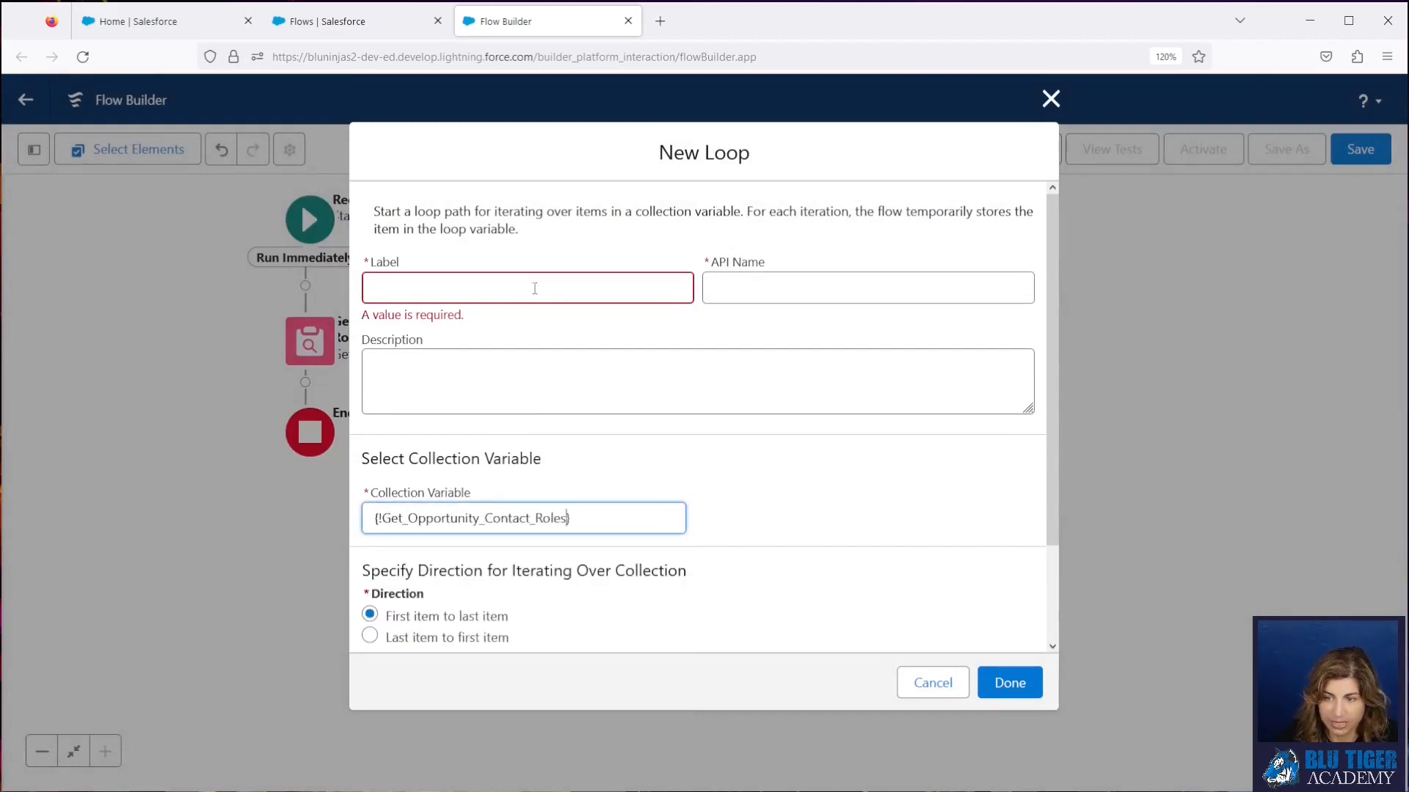
click(535, 285)
text(Loop Opportunity Contact Roles)
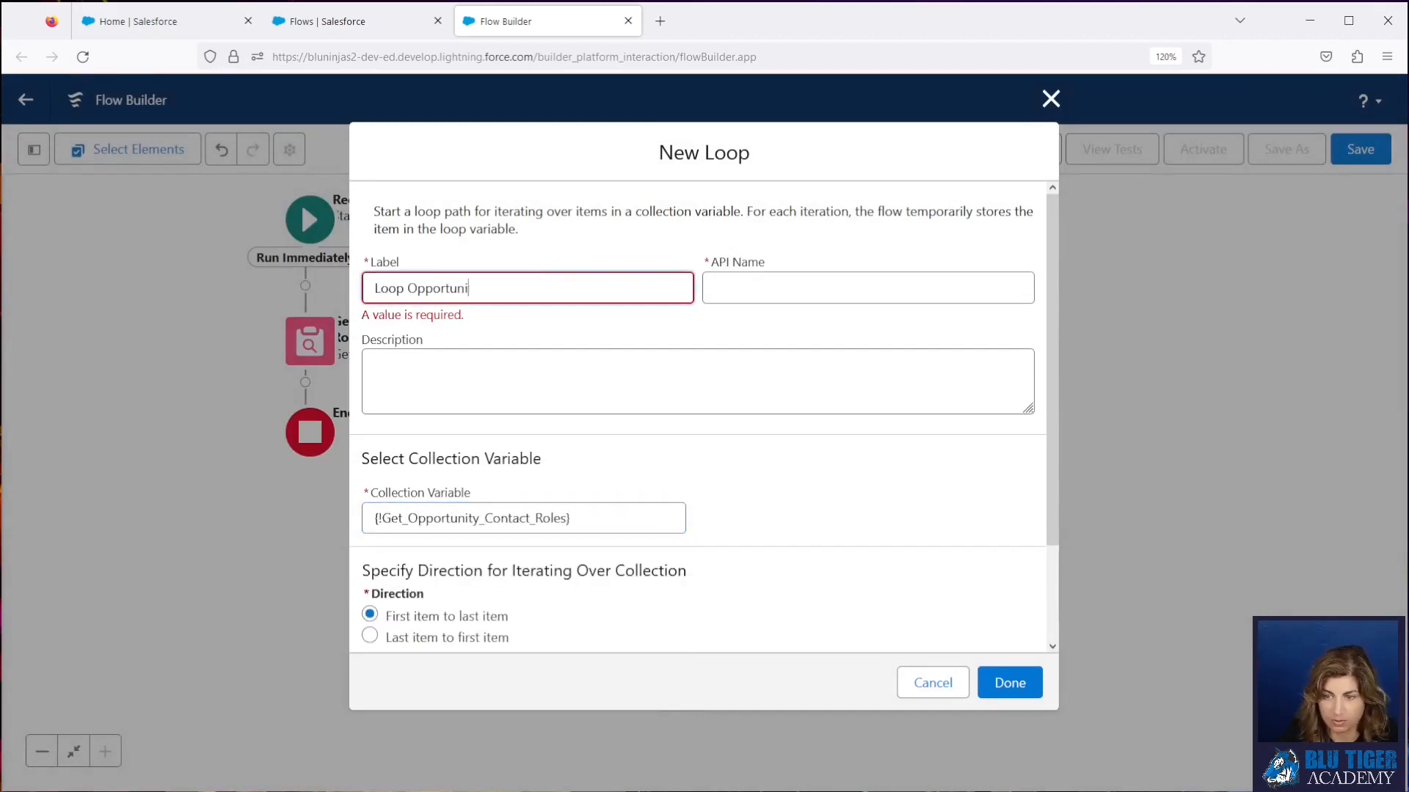
key(Tab)
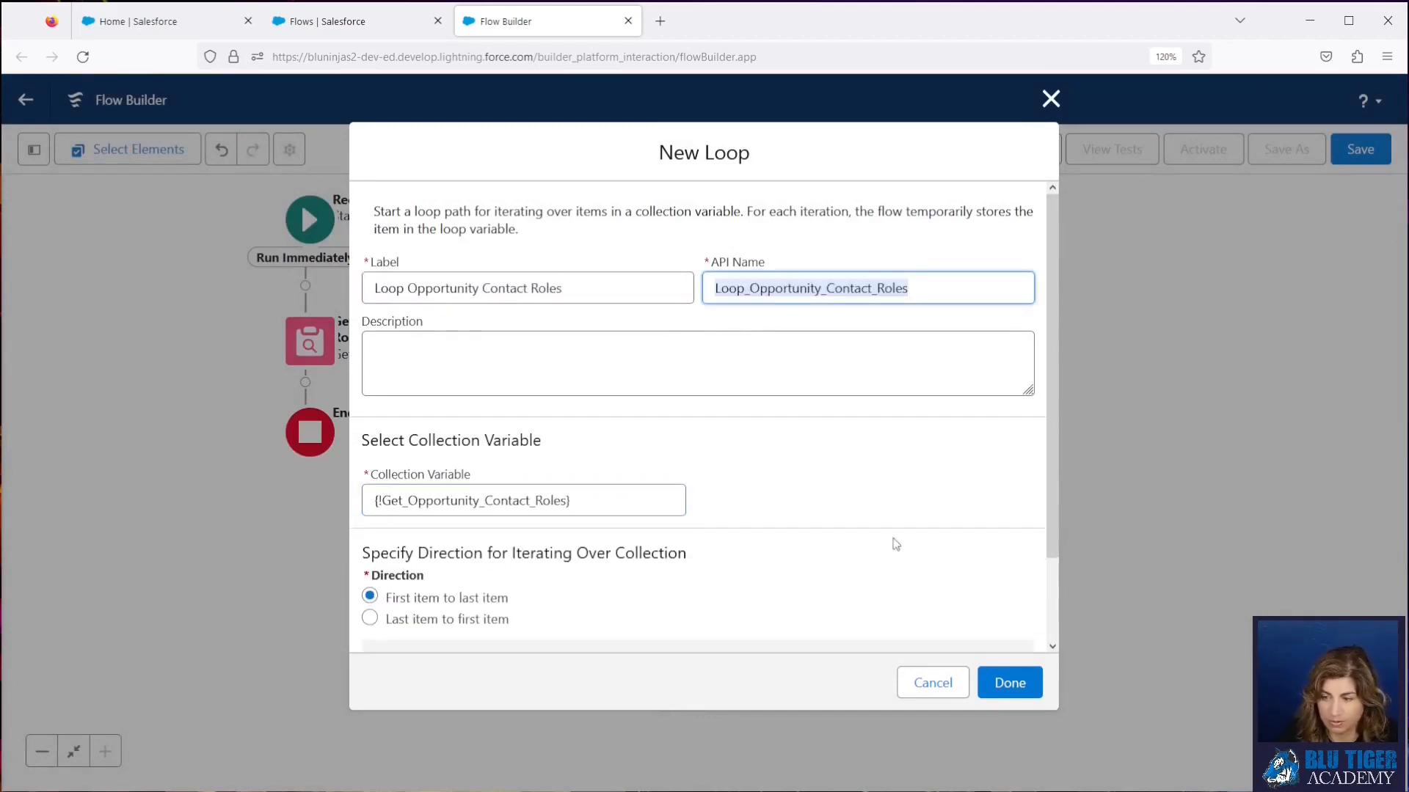
click(999, 685)
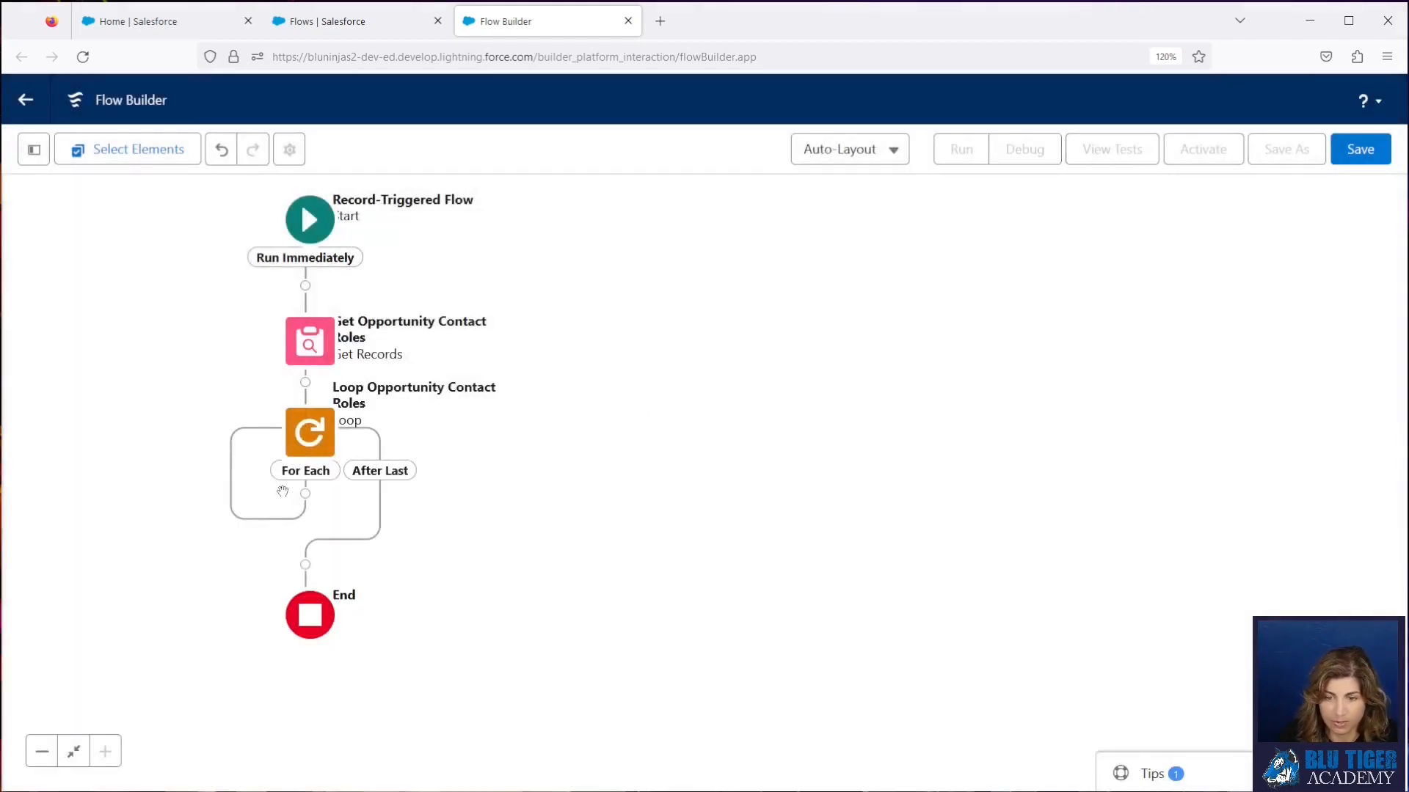
- Add an Assignment element to the loop's For Each path, labelled "Add Opp Contact Role ContactIds to Collection"
click(305, 493)
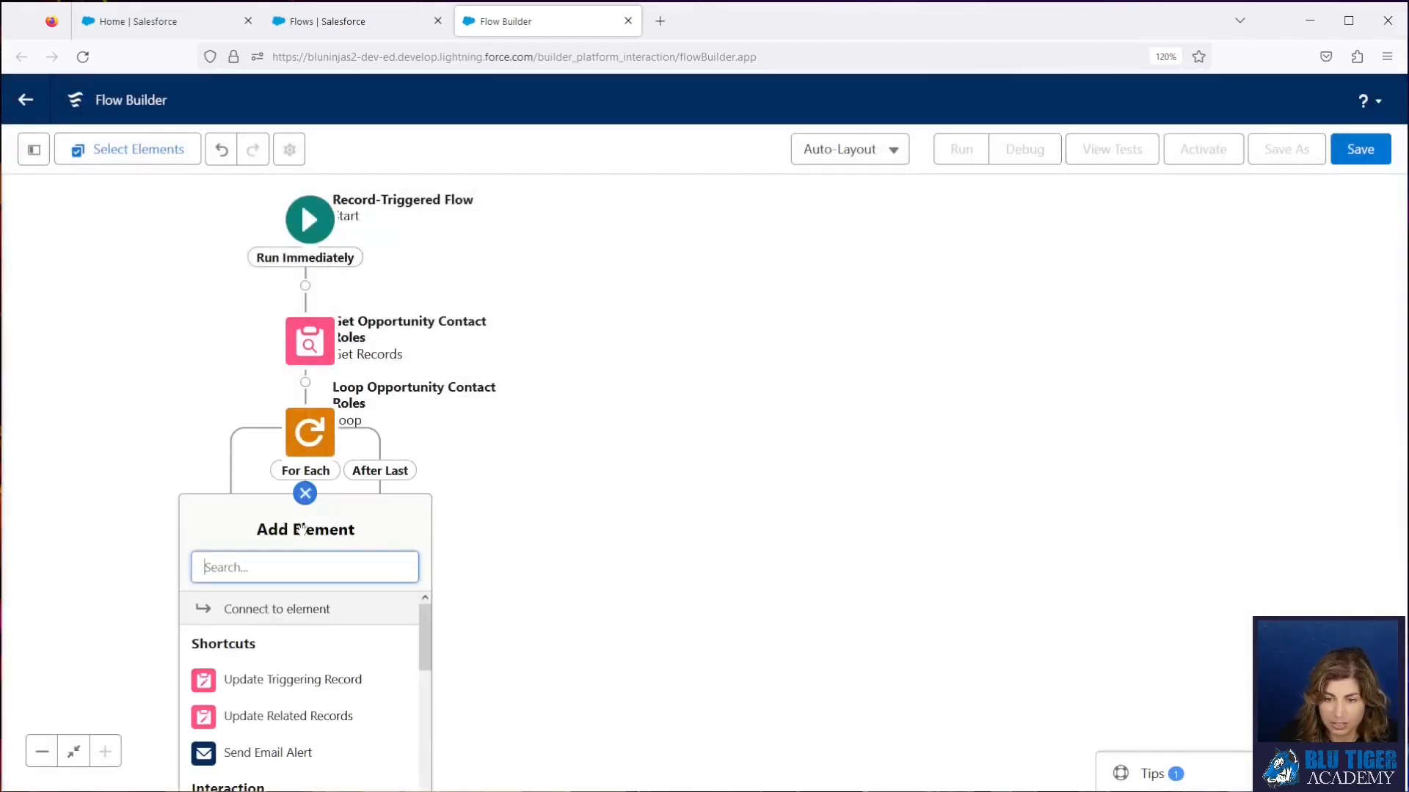
text(ass)
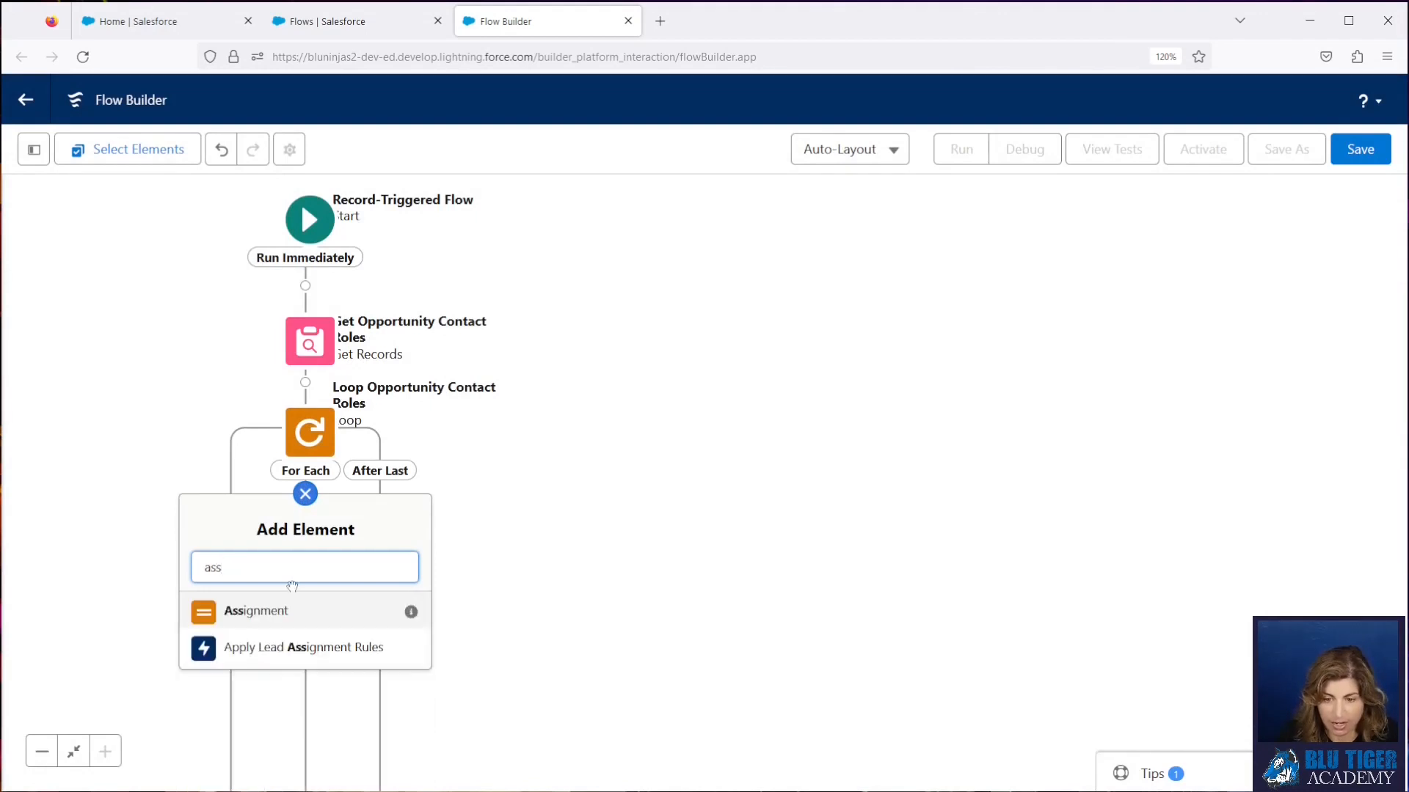
key(Return)
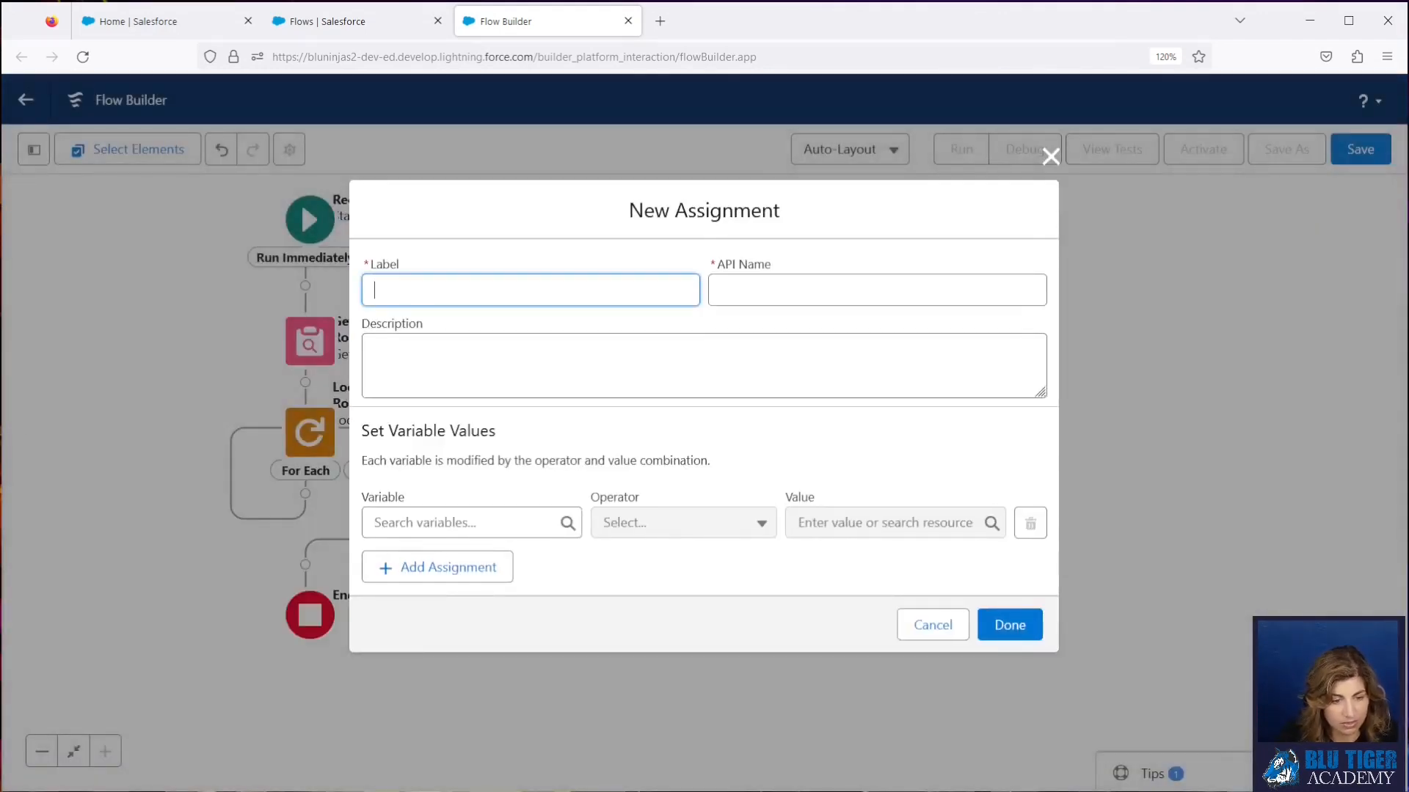
key(alt+Tab)
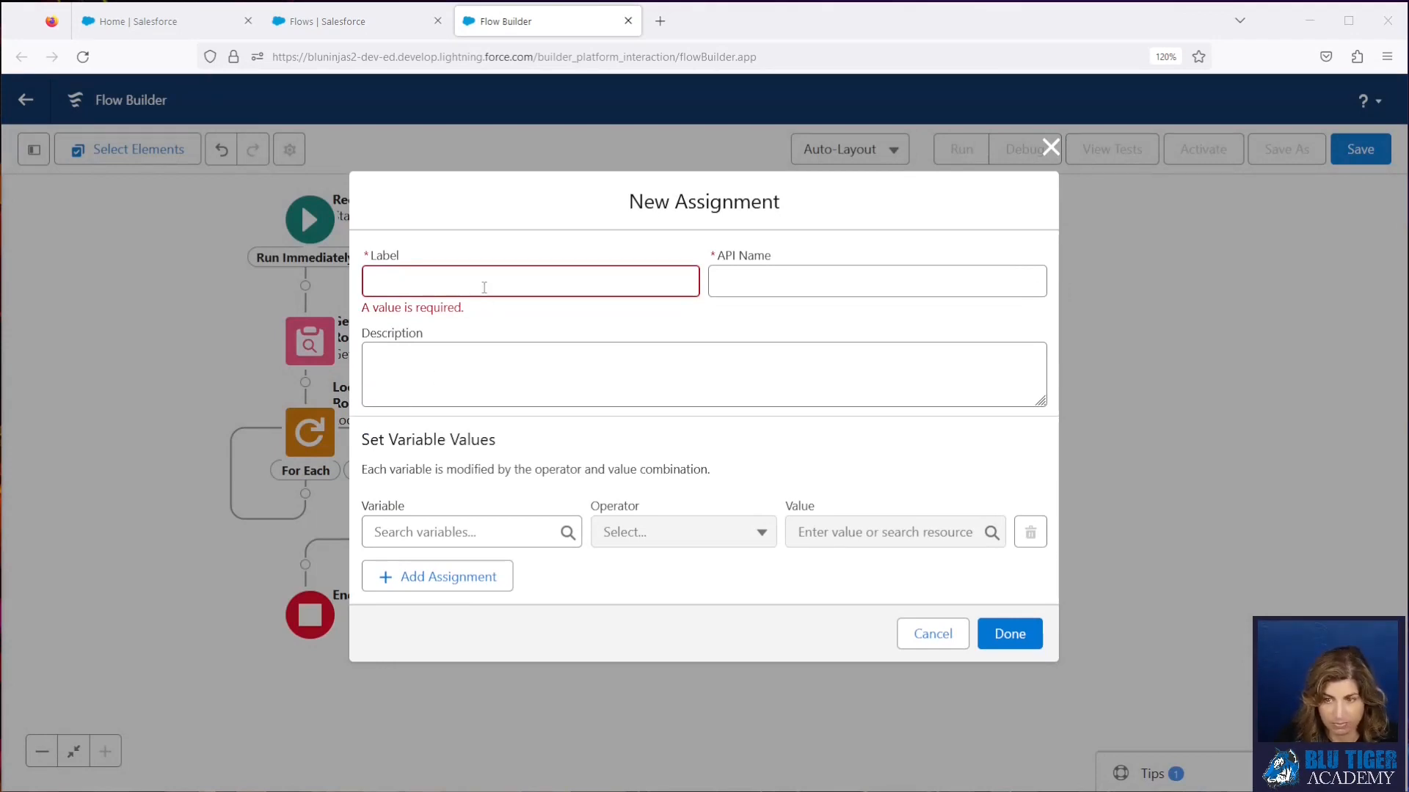
click(480, 286)
text(Add Opp Contact Role ContactIds to Collection)
- Create a Text variable resource named varOppContactRoleContactIds that allows multiple values, as the assignment's variable
click(458, 532)
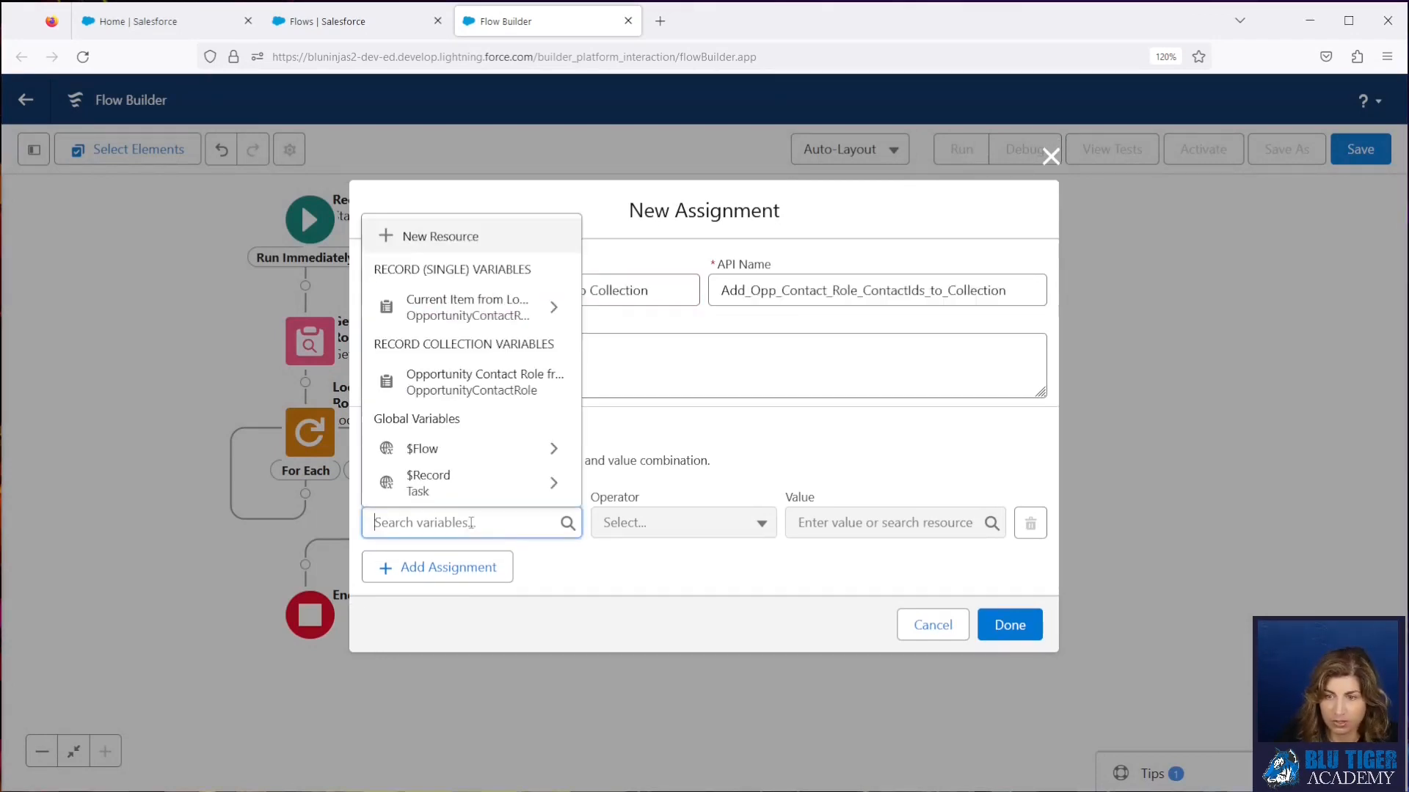
click(462, 245)
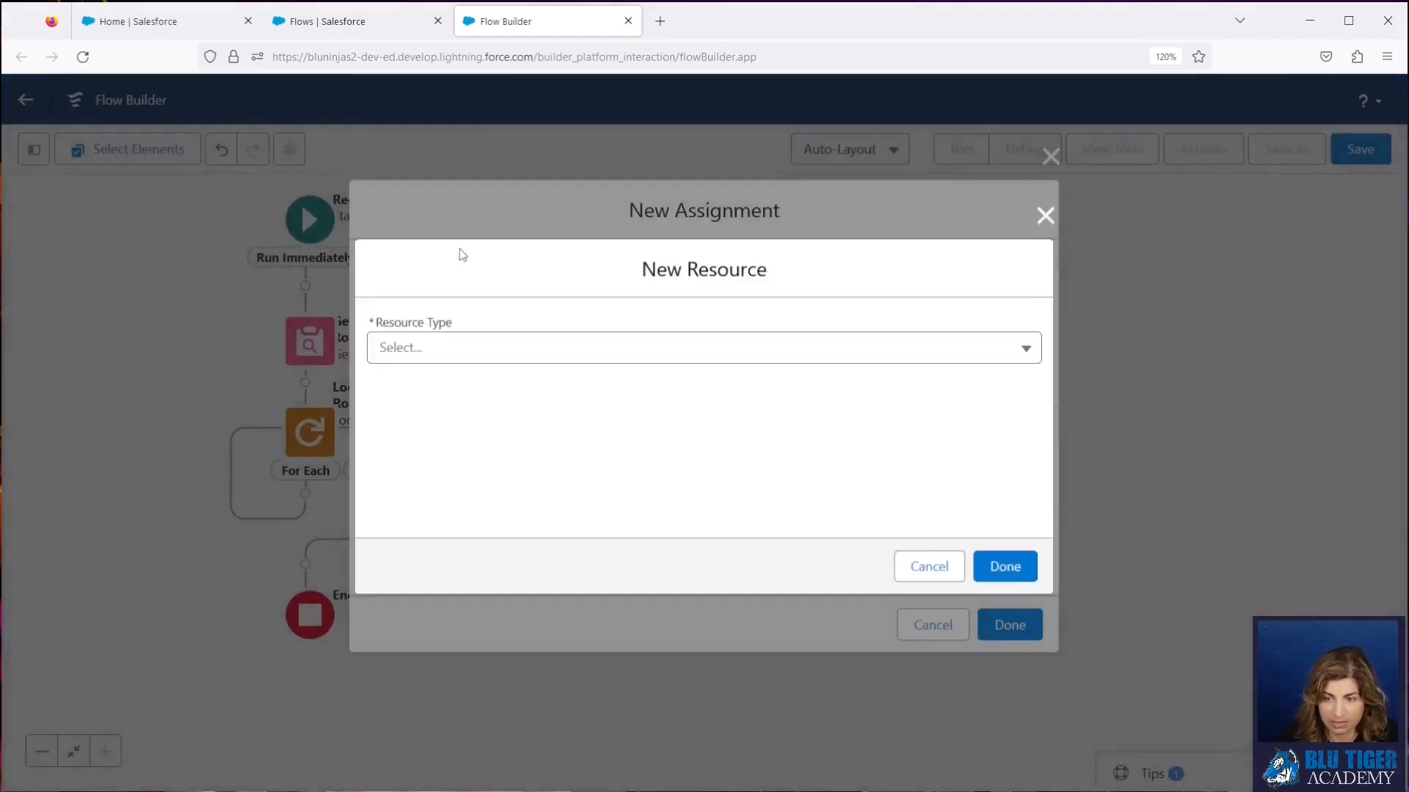
click(426, 344)
click(425, 400)
click(422, 387)
text(var)
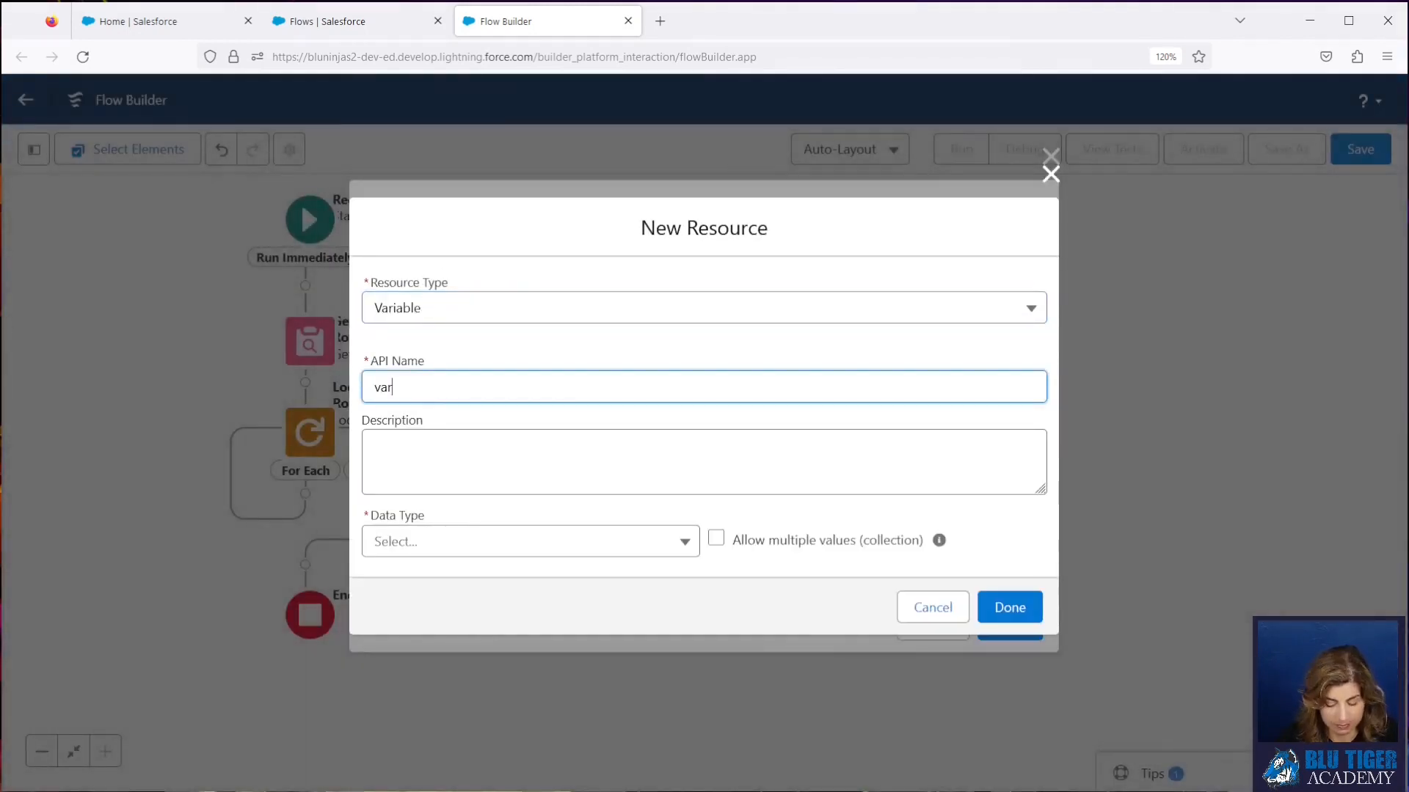
text(OppContactRloleContactIds)
key(Tab)
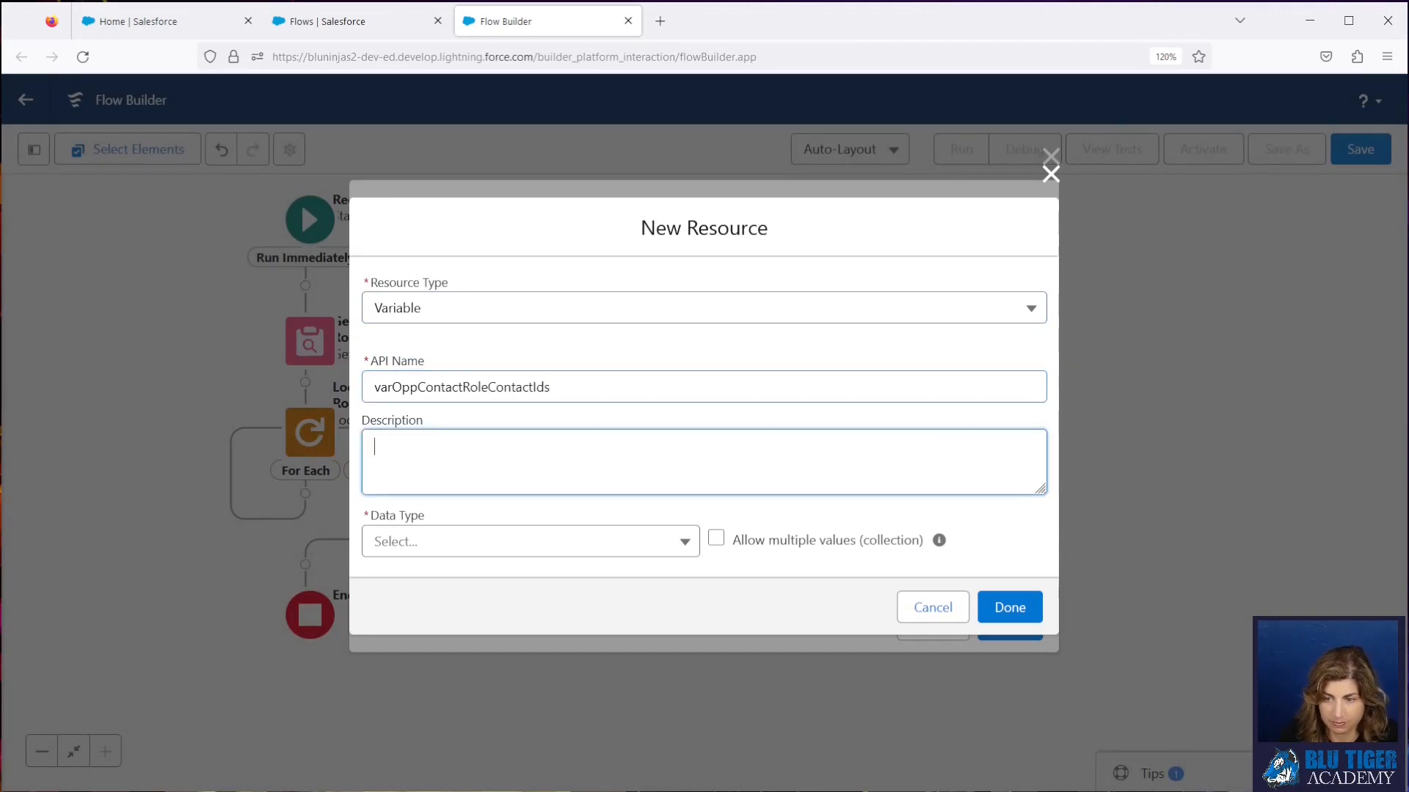
click(426, 542)
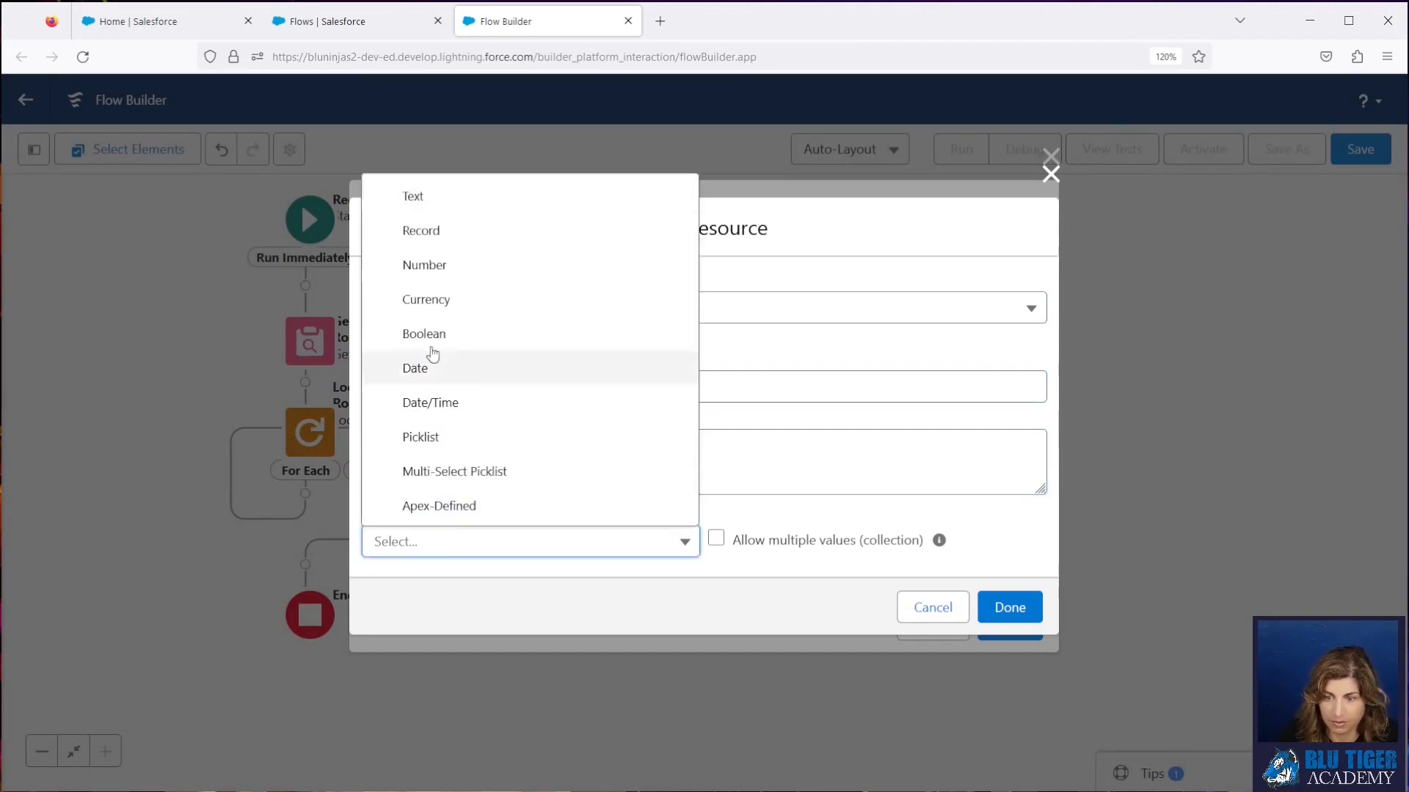
click(429, 209)
click(718, 481)
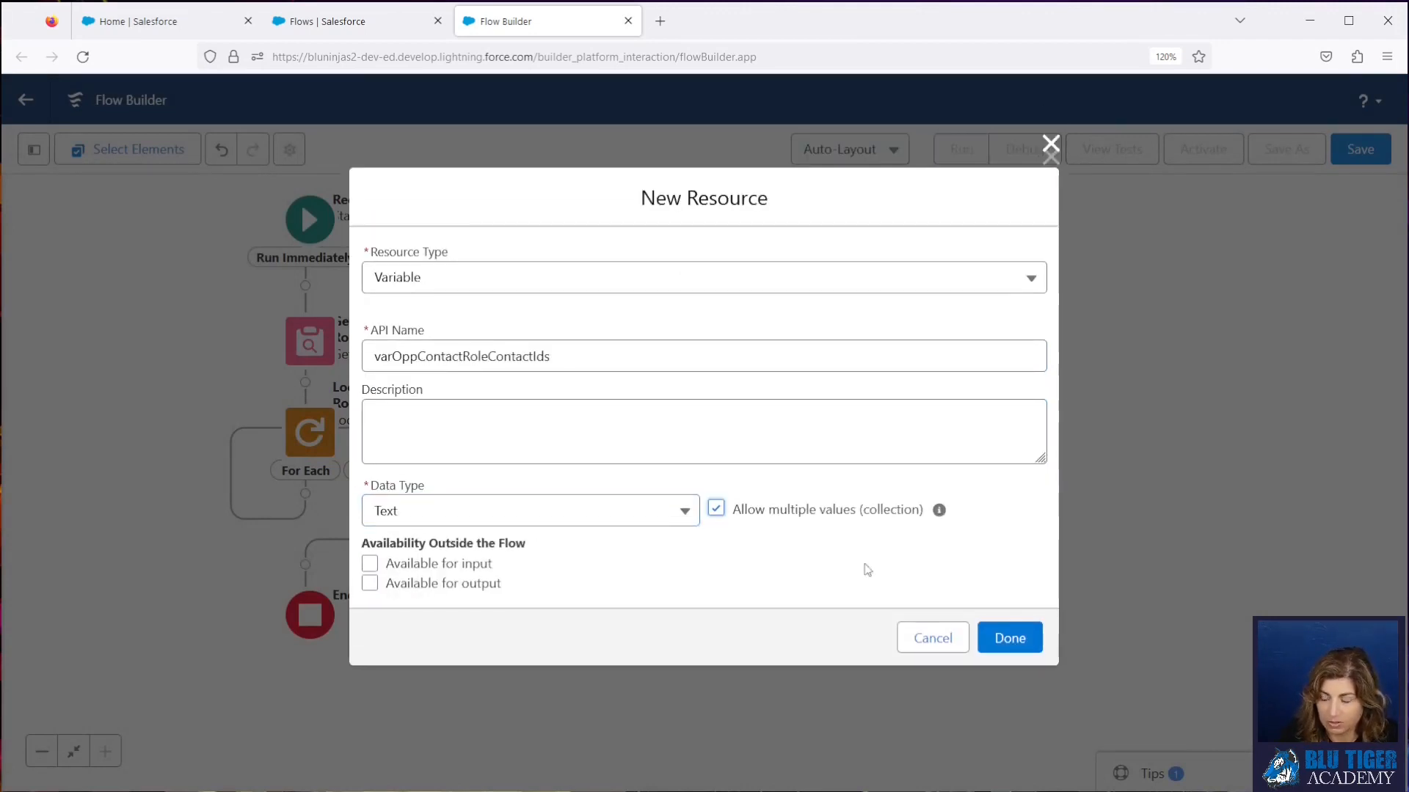
click(998, 640)
- Set the assignment to Add the current loop item's ContactId to the collection variable, and finish the element
click(621, 522)
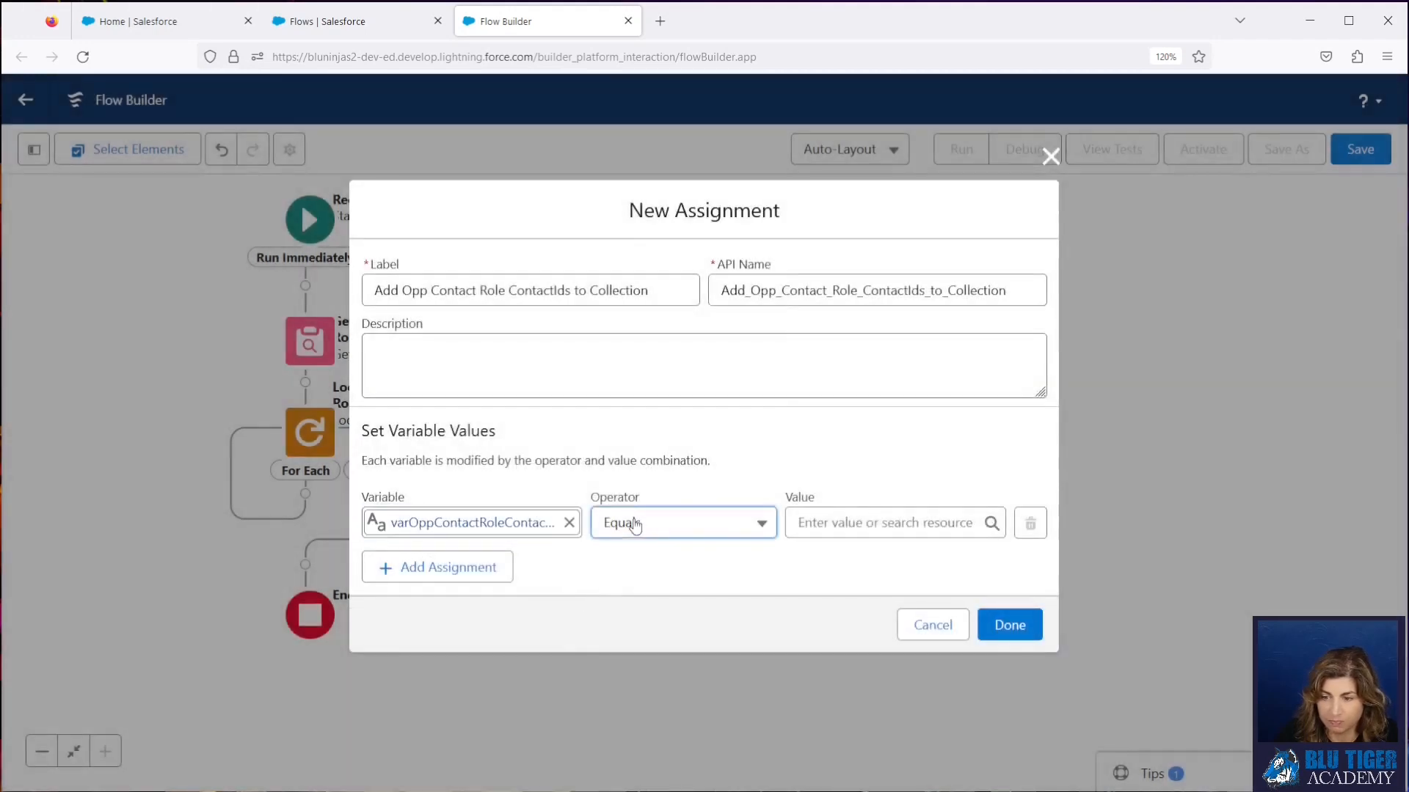
click(641, 246)
click(831, 520)
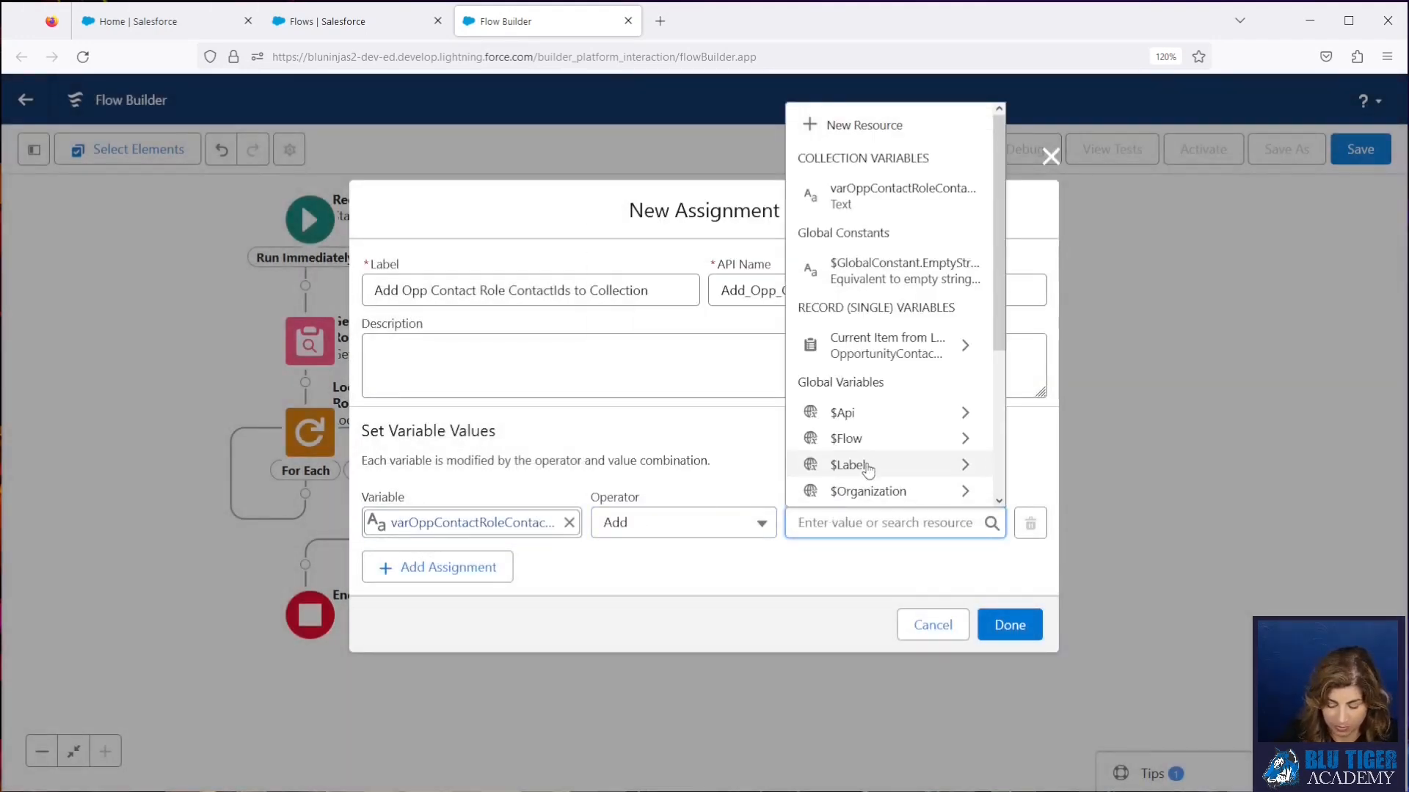
text(loop)
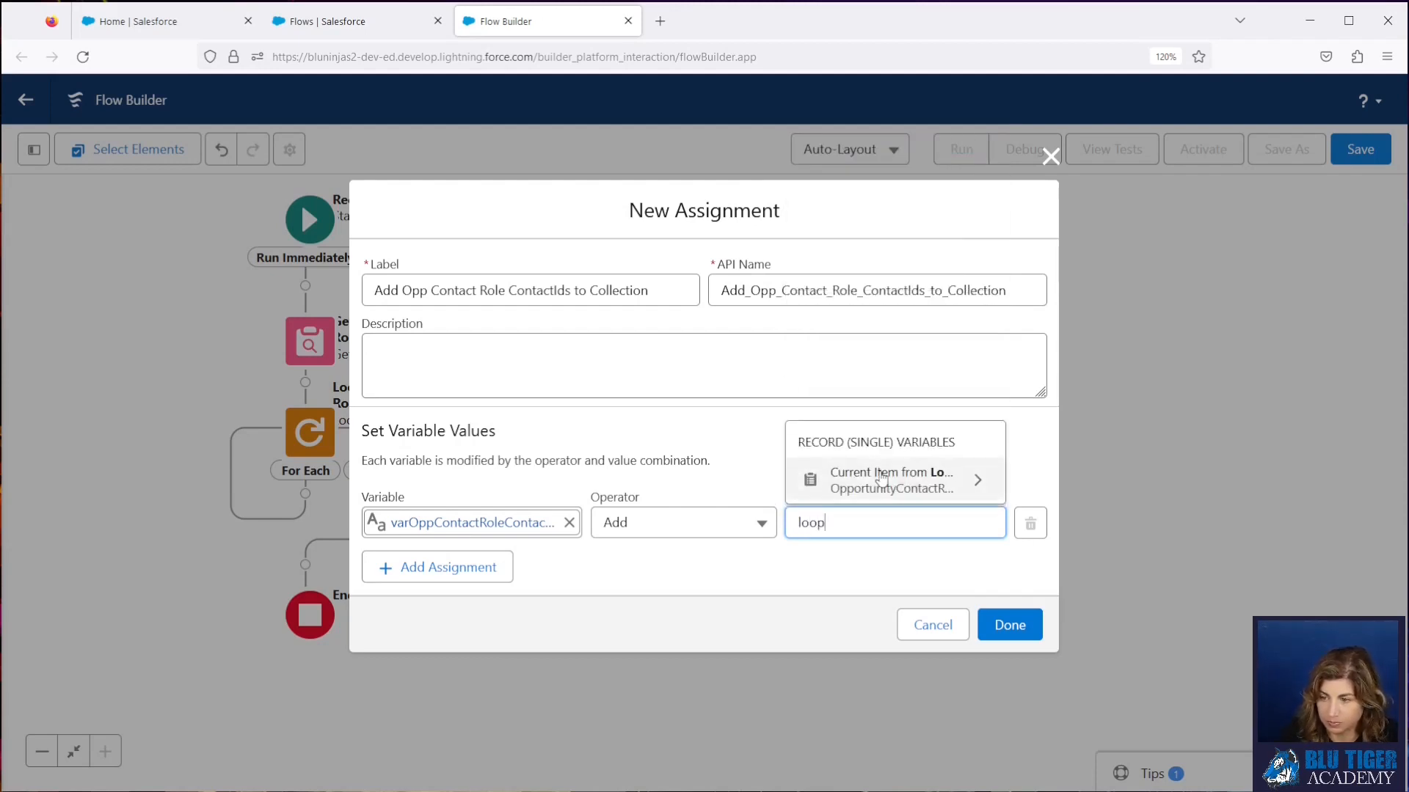
click(880, 480)
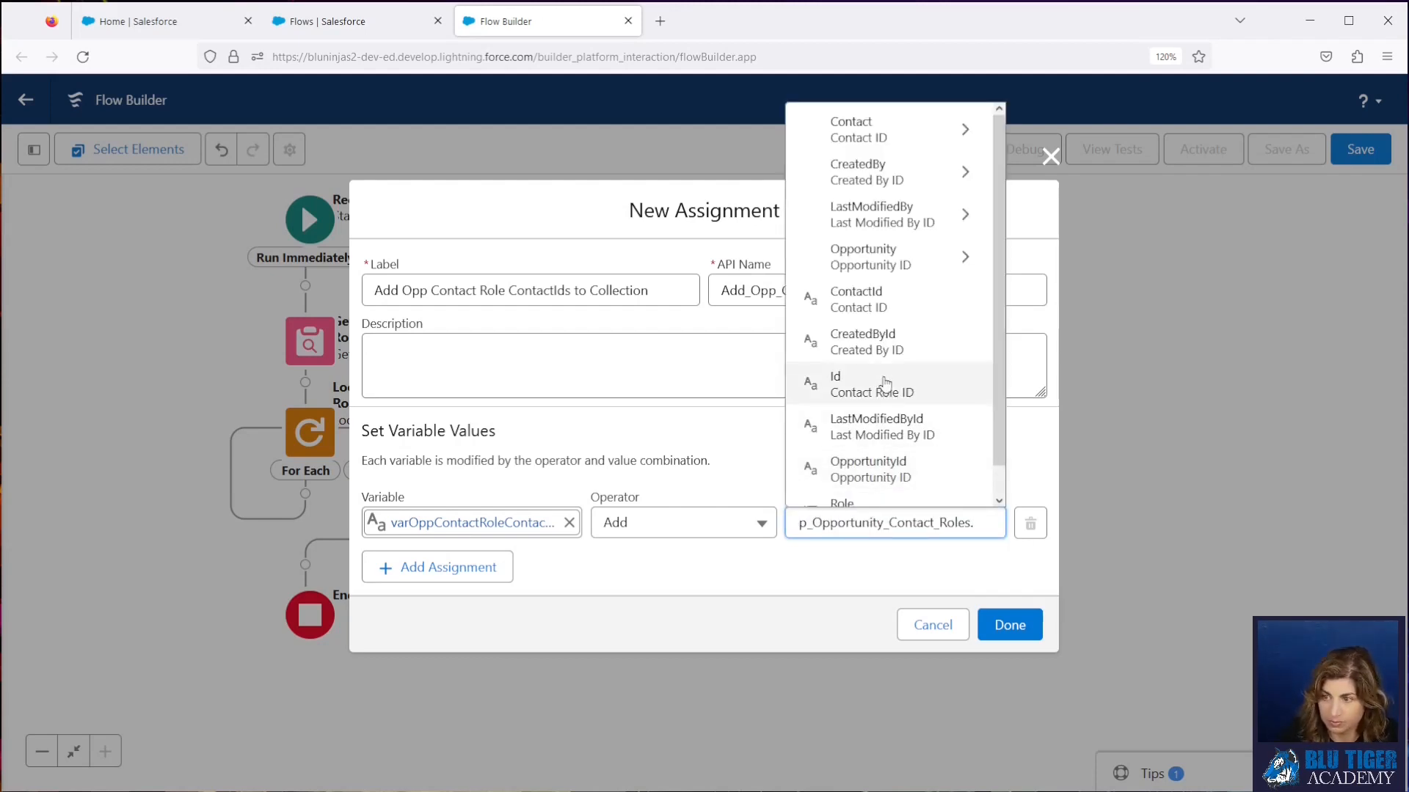
click(873, 299)
click(1003, 624)
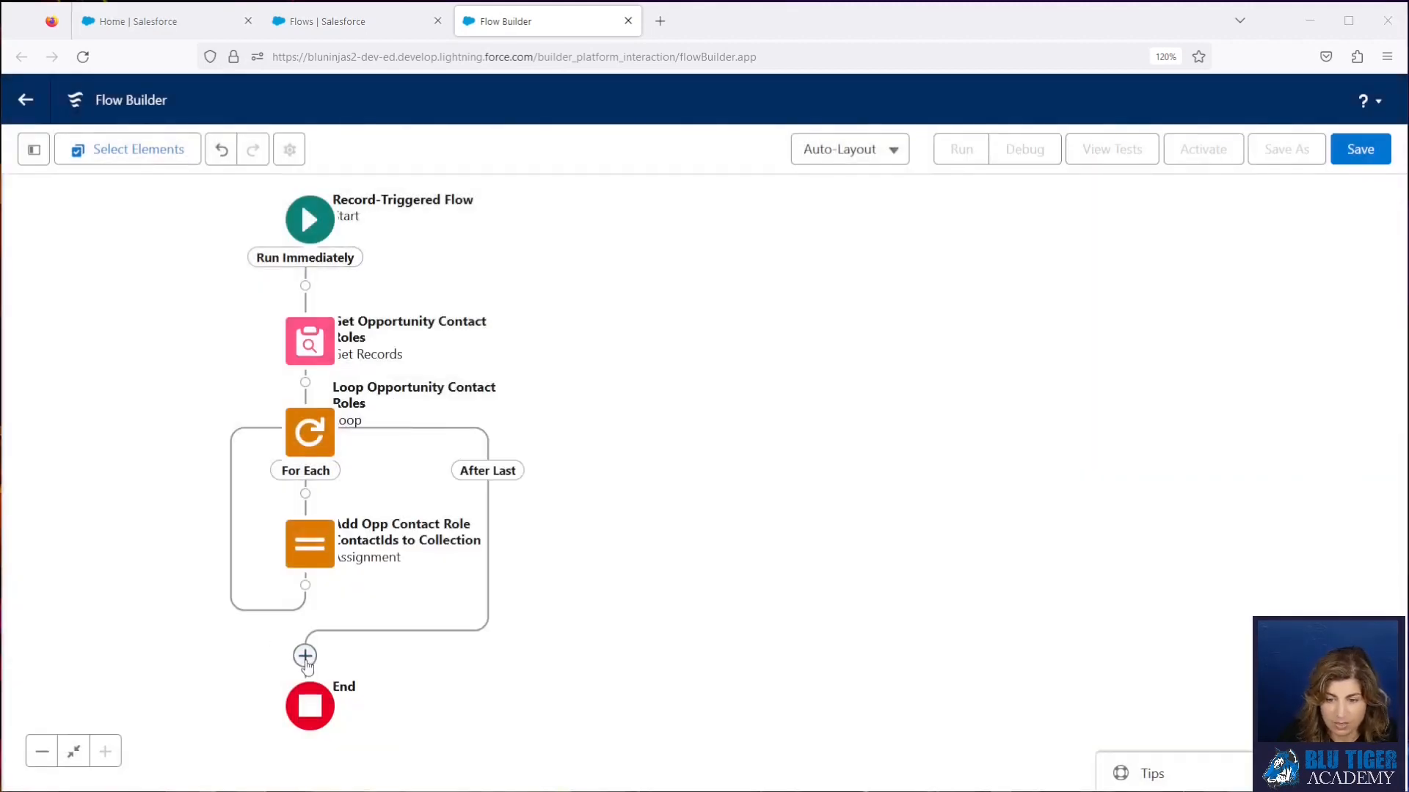
- Add a Get Records element after the first loop, labelled "Get Task Who Relation Records", for the Task Who Relation object
click(305, 657)
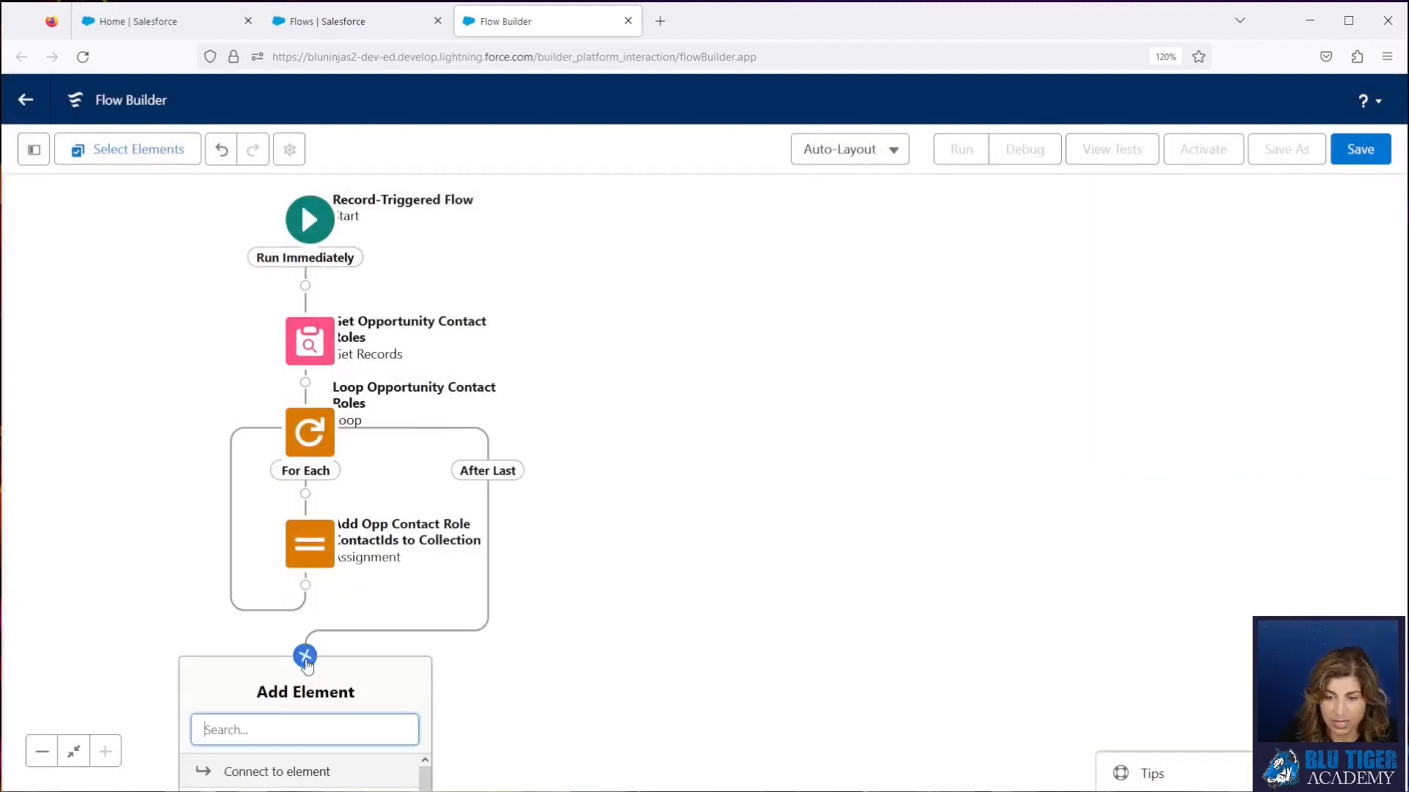
text(get)
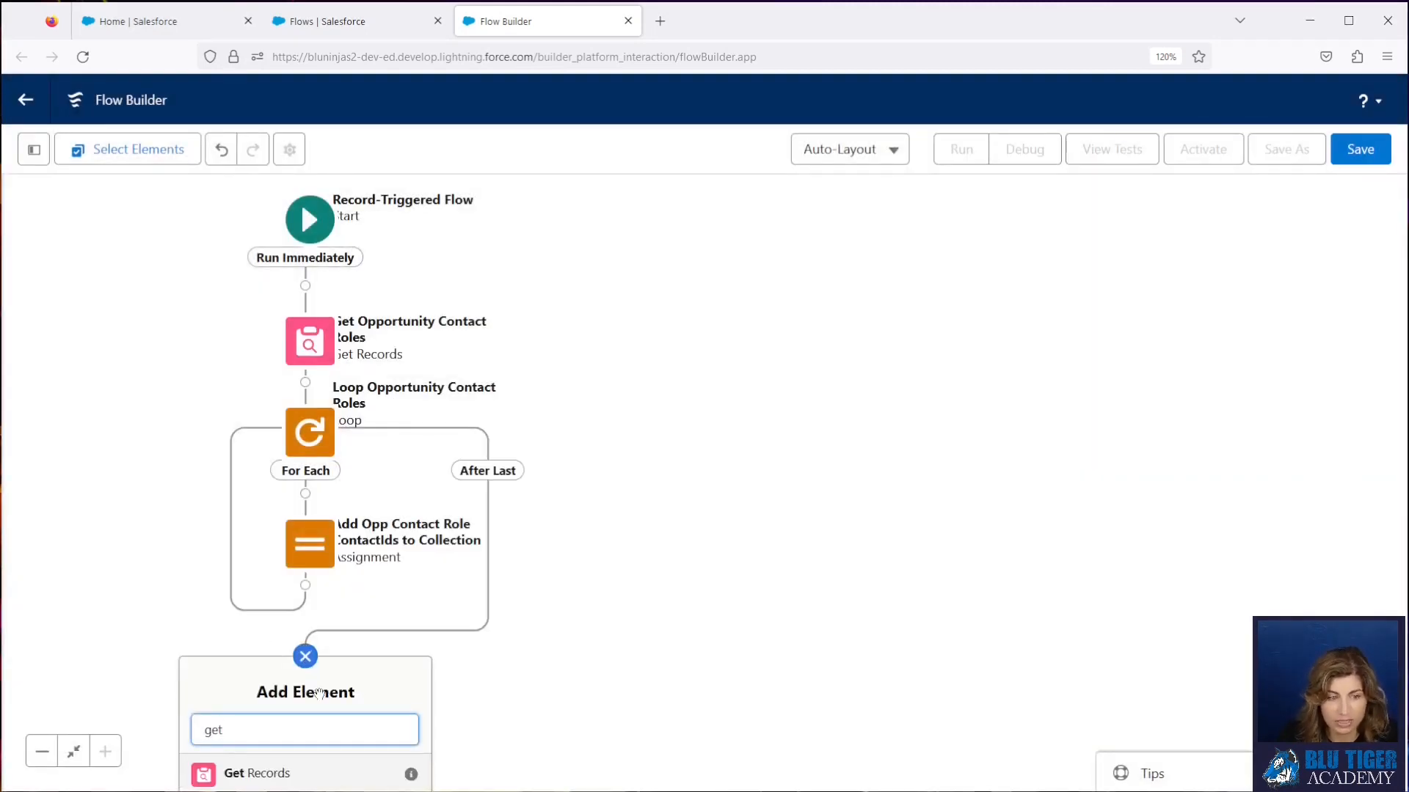
click(301, 774)
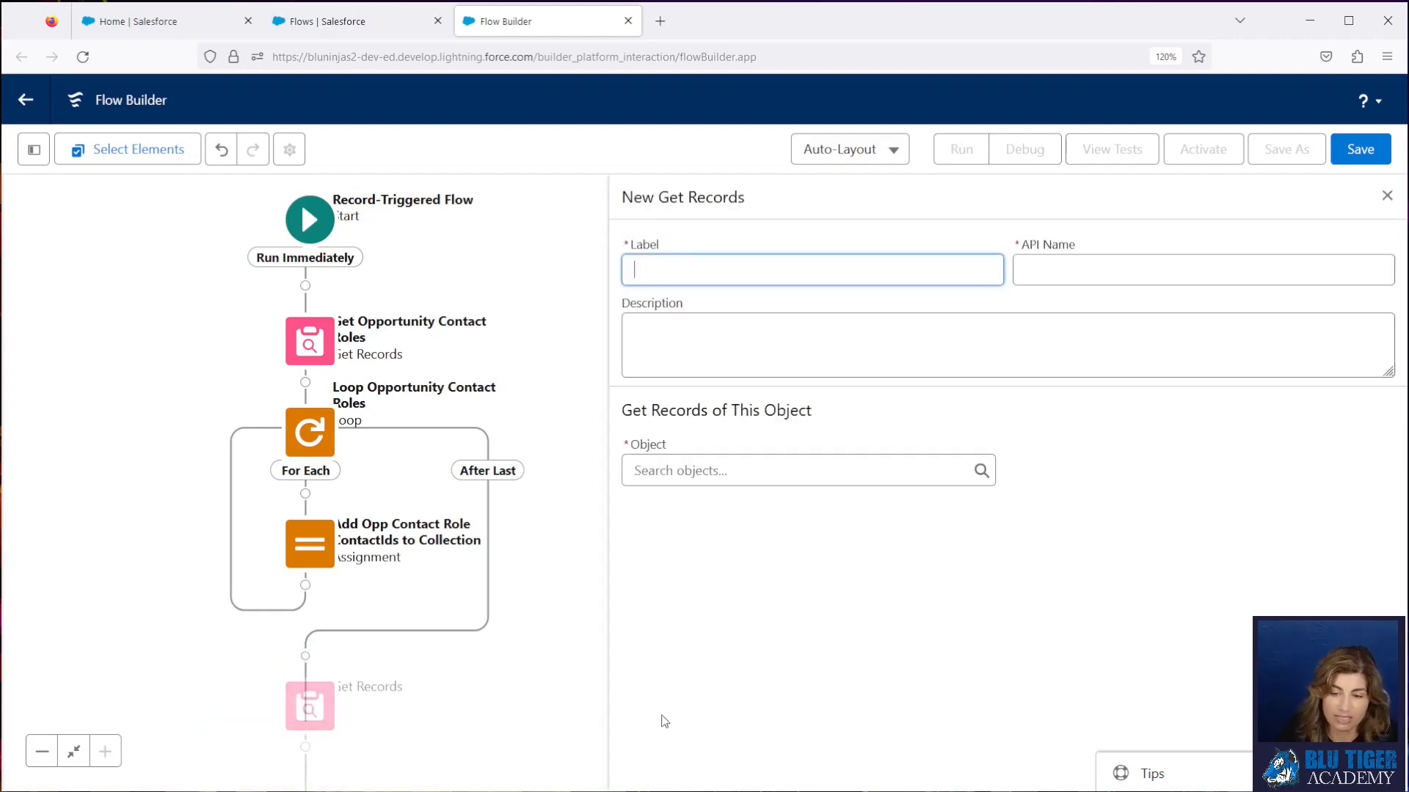
text(Get Ta)
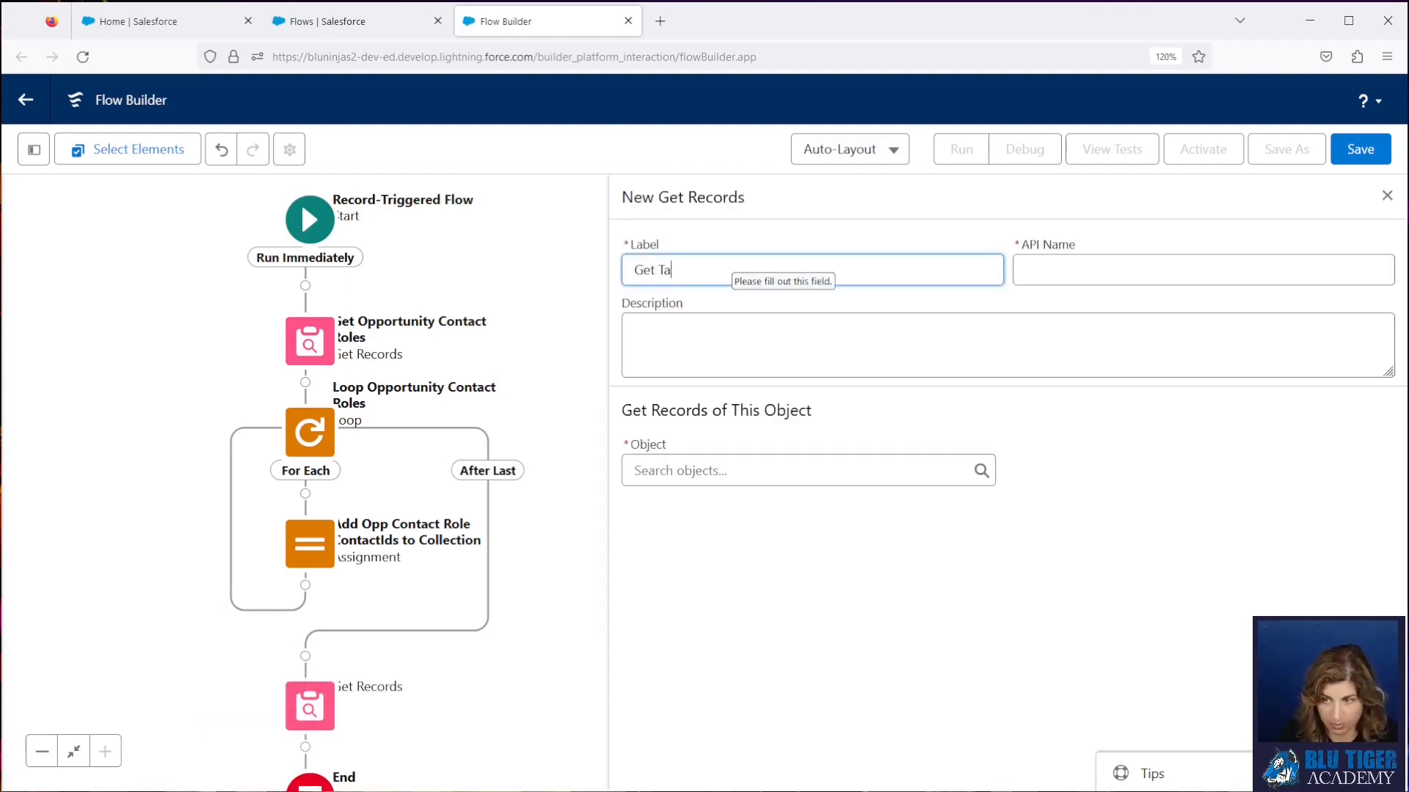
text(sk Who Relation Records)
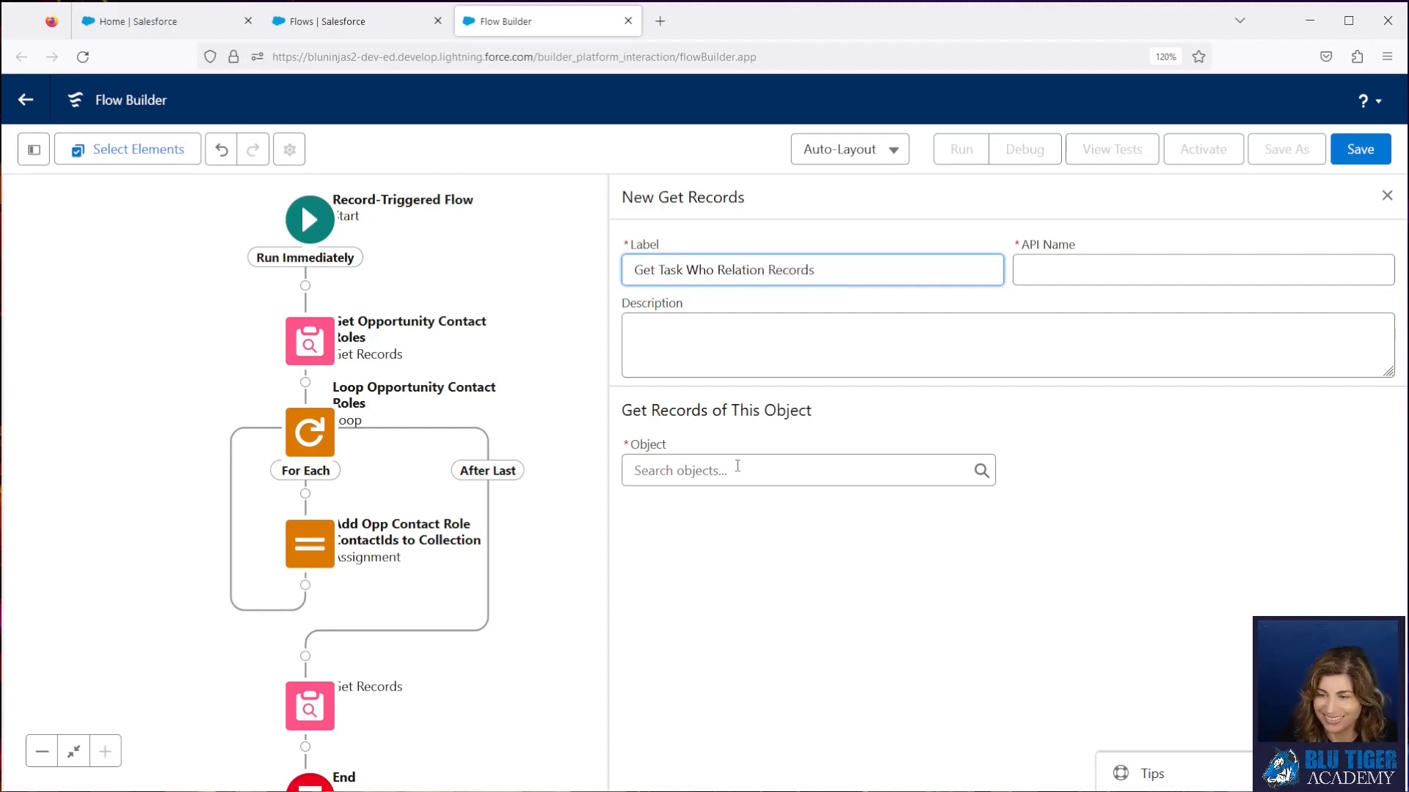
click(737, 470)
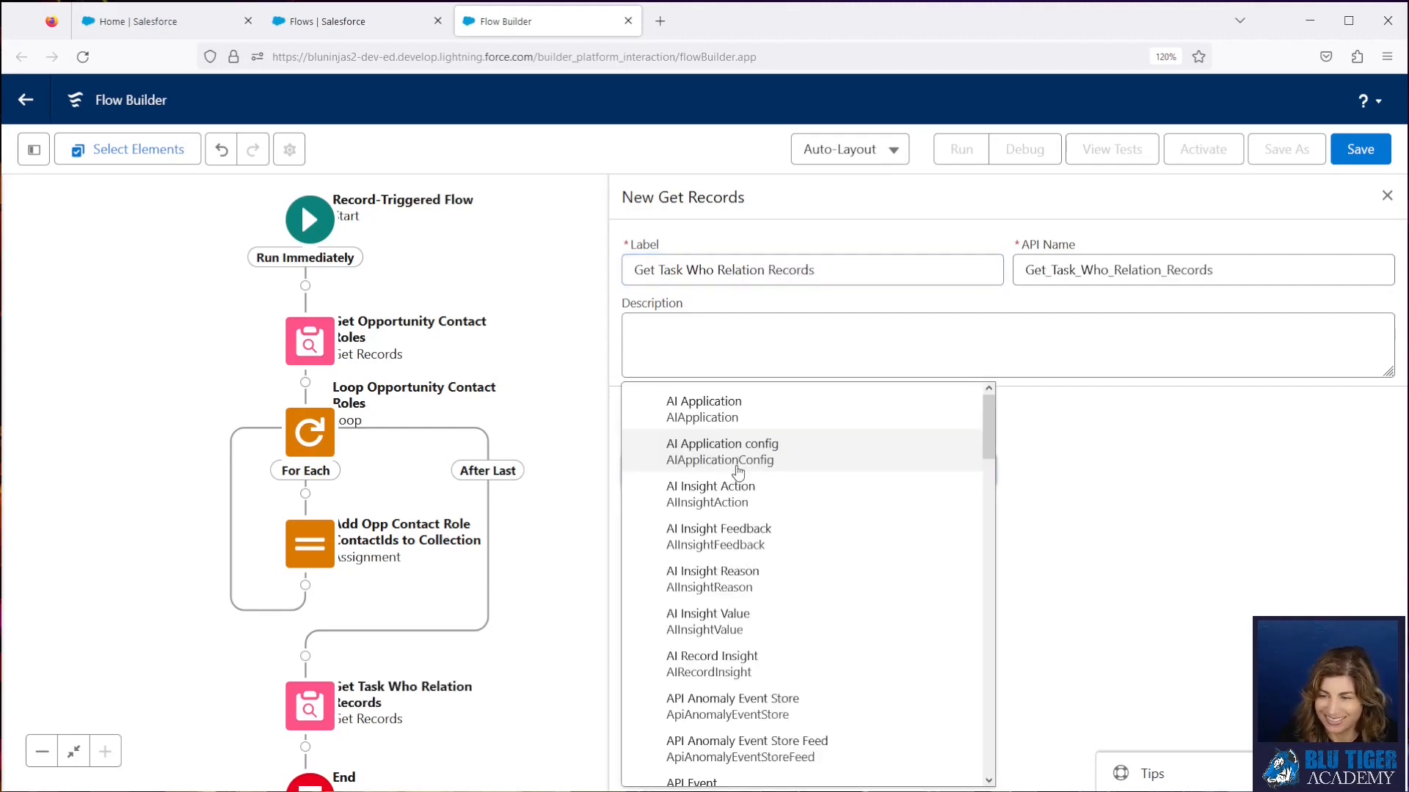
text(task wh)
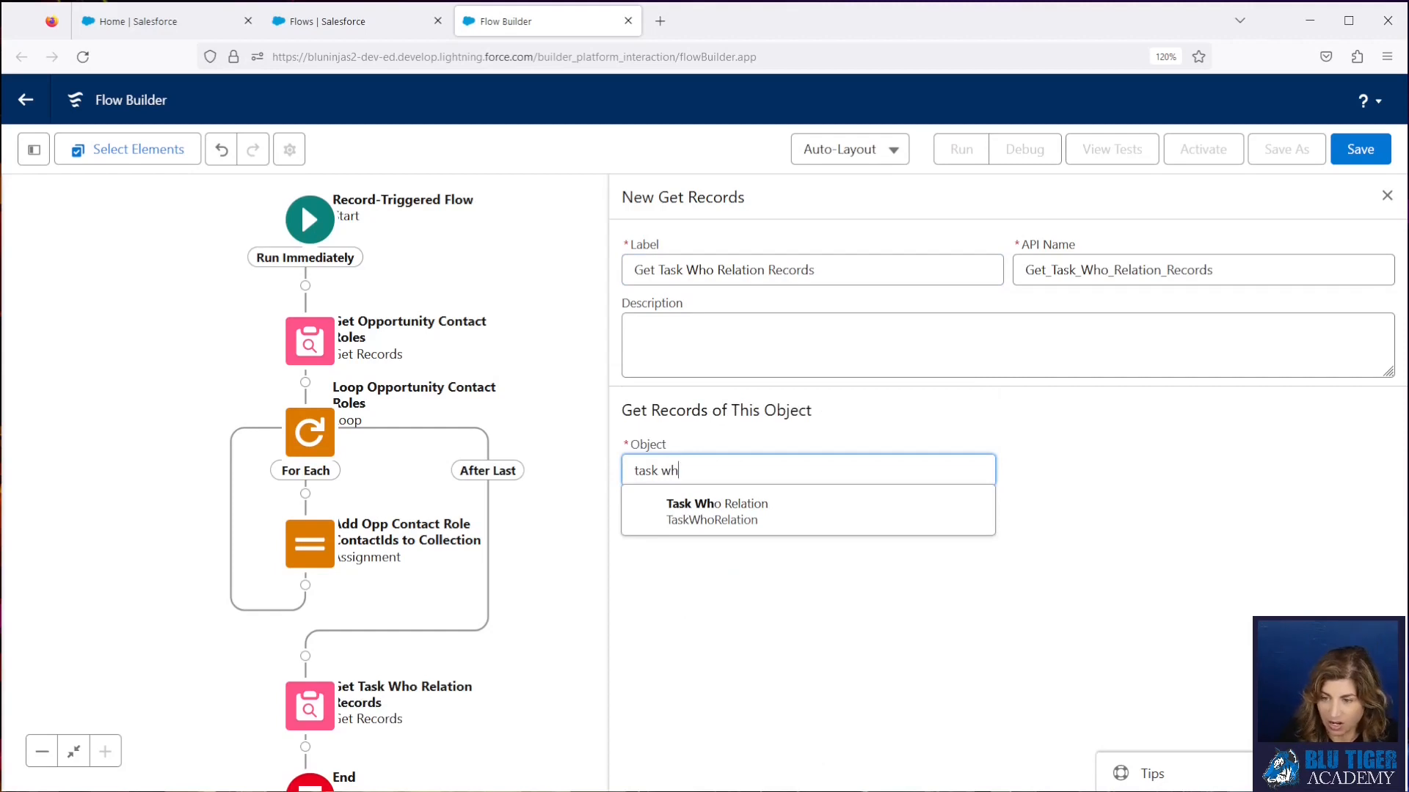
click(748, 519)
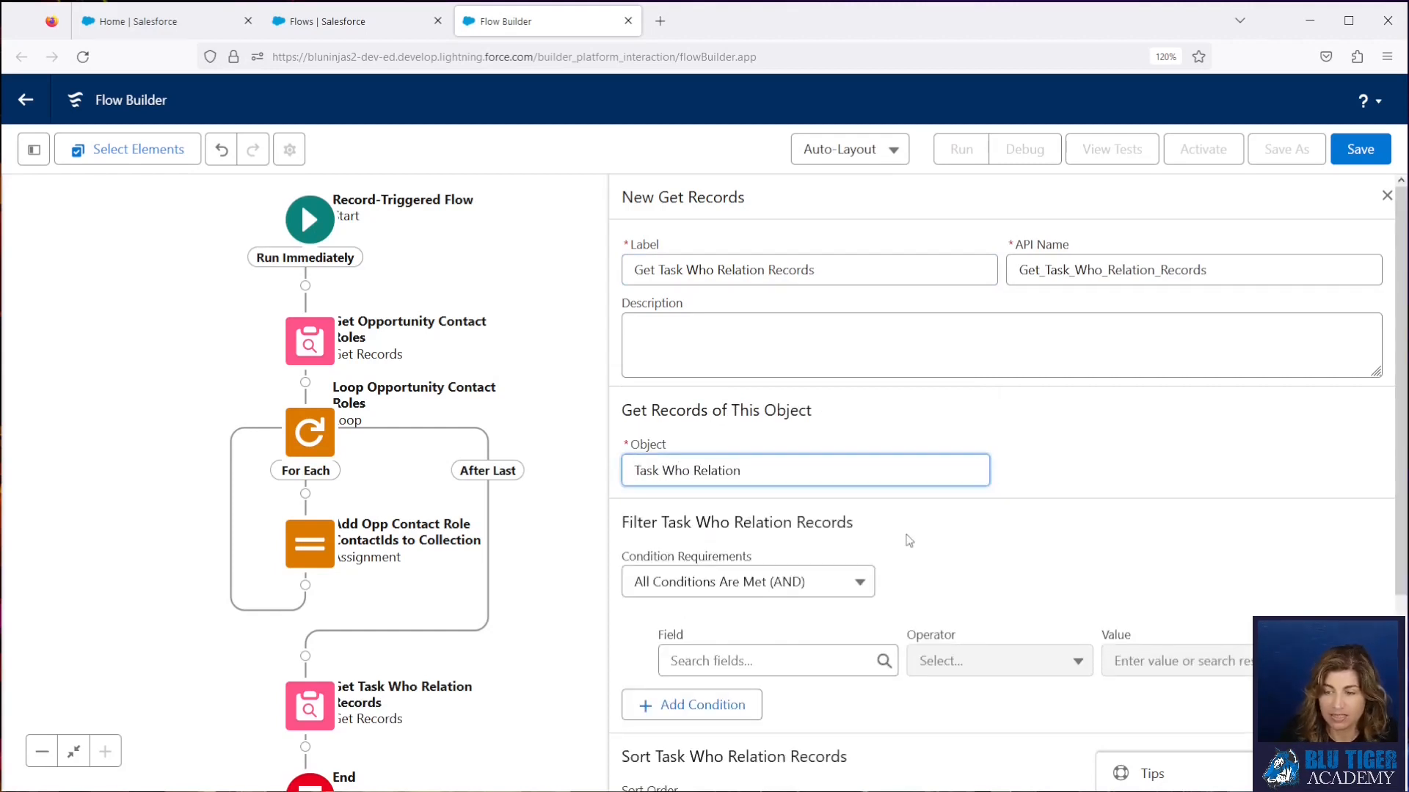
- Filter the Task Who Relation records to those whose TaskId equals the triggering record's Id
click(751, 661)
text(k)
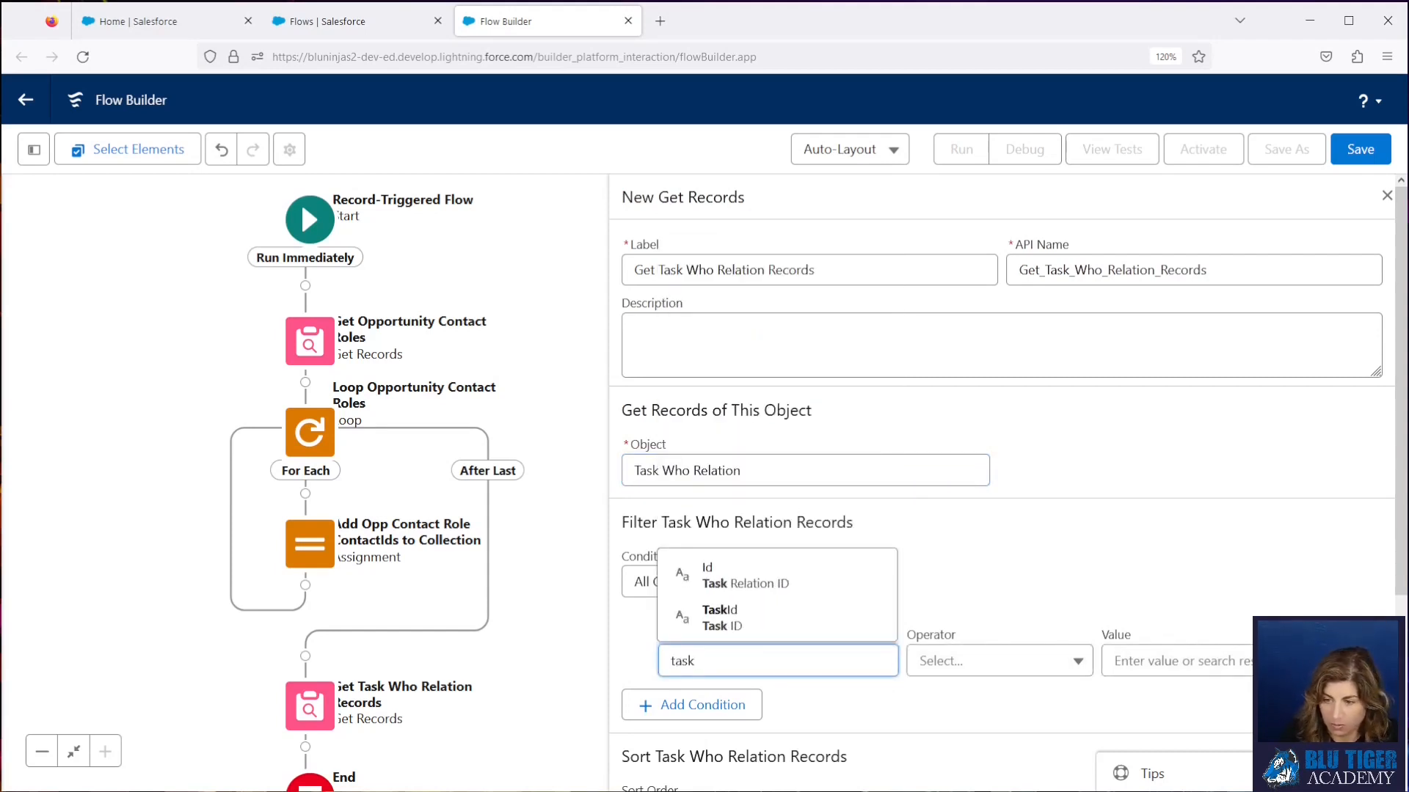
click(759, 618)
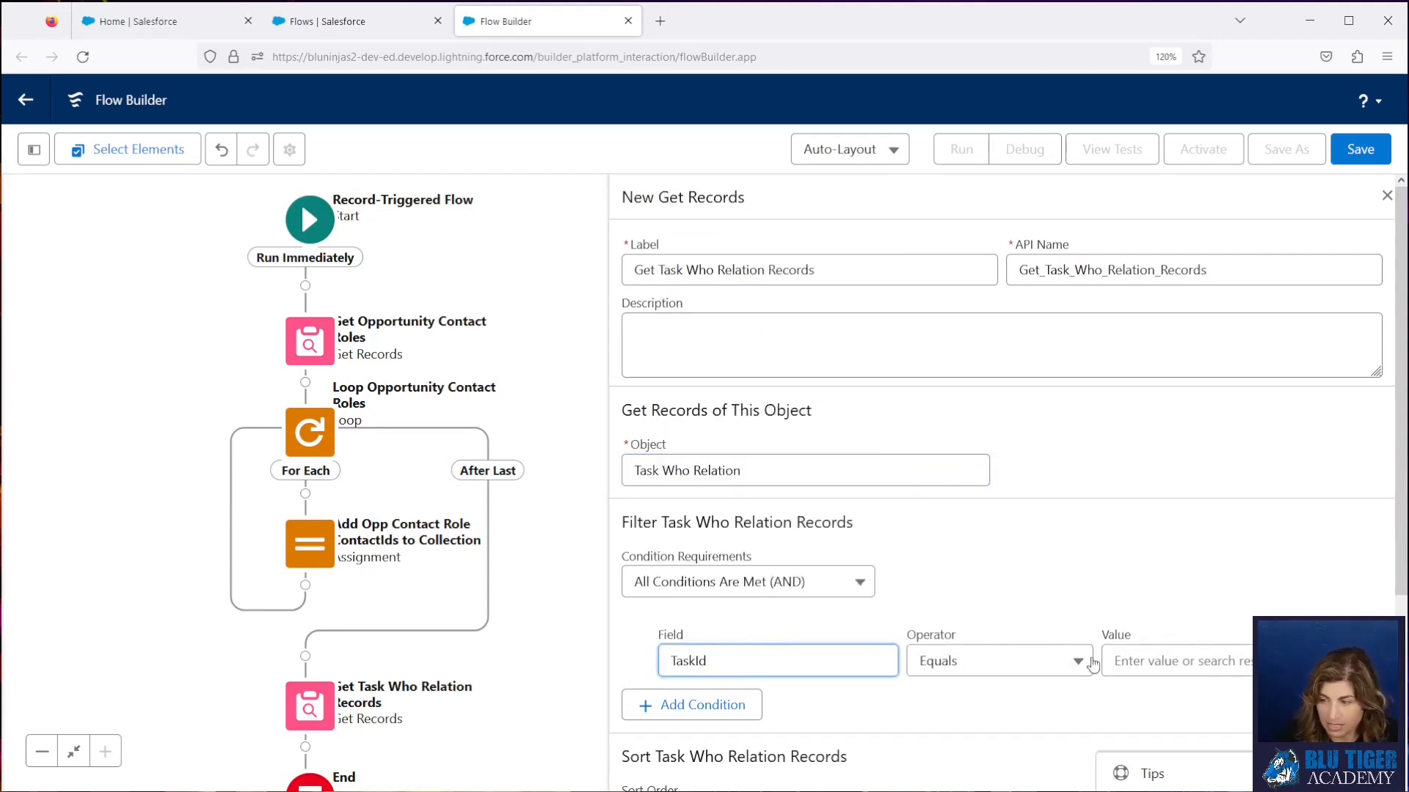
click(1174, 661)
text(rec)
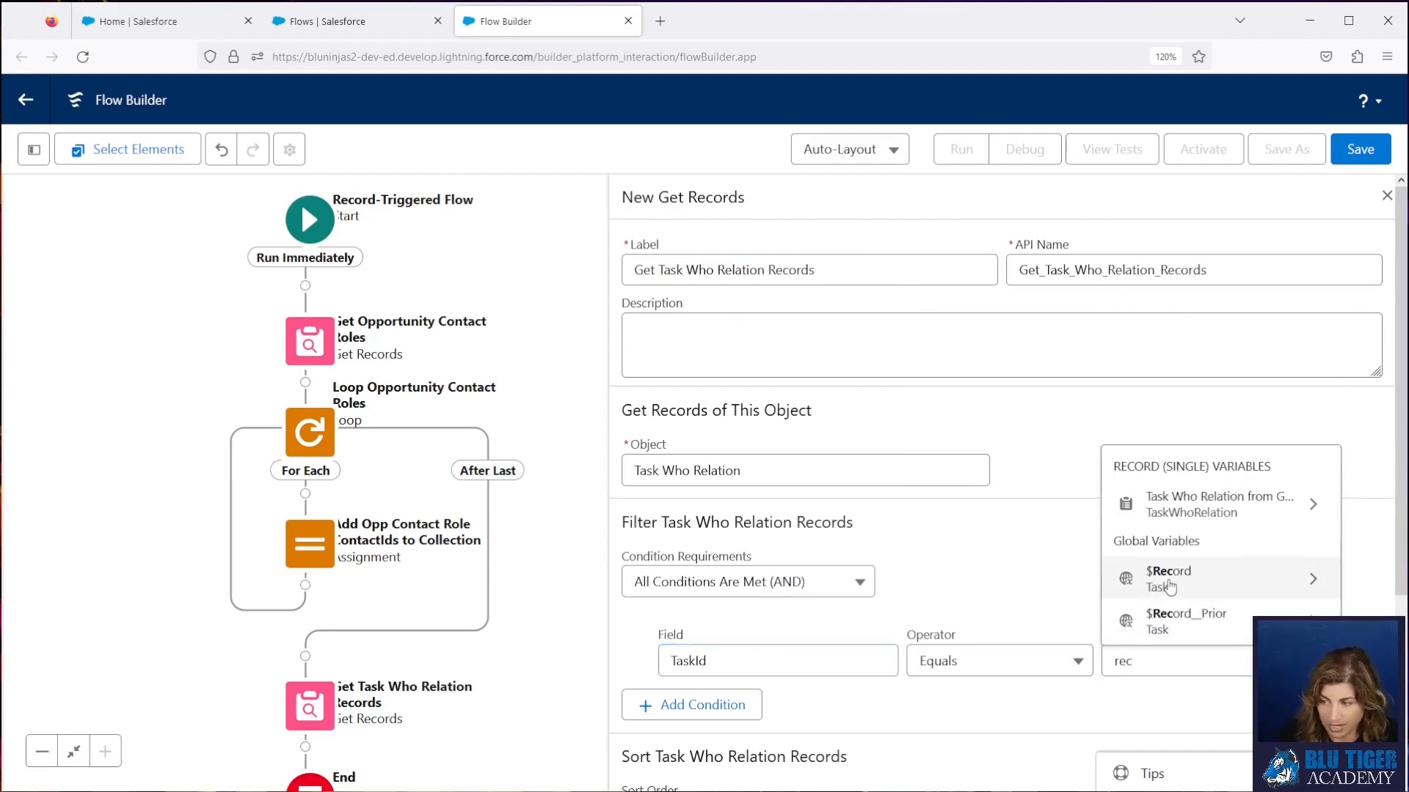
click(1170, 576)
text(Id)
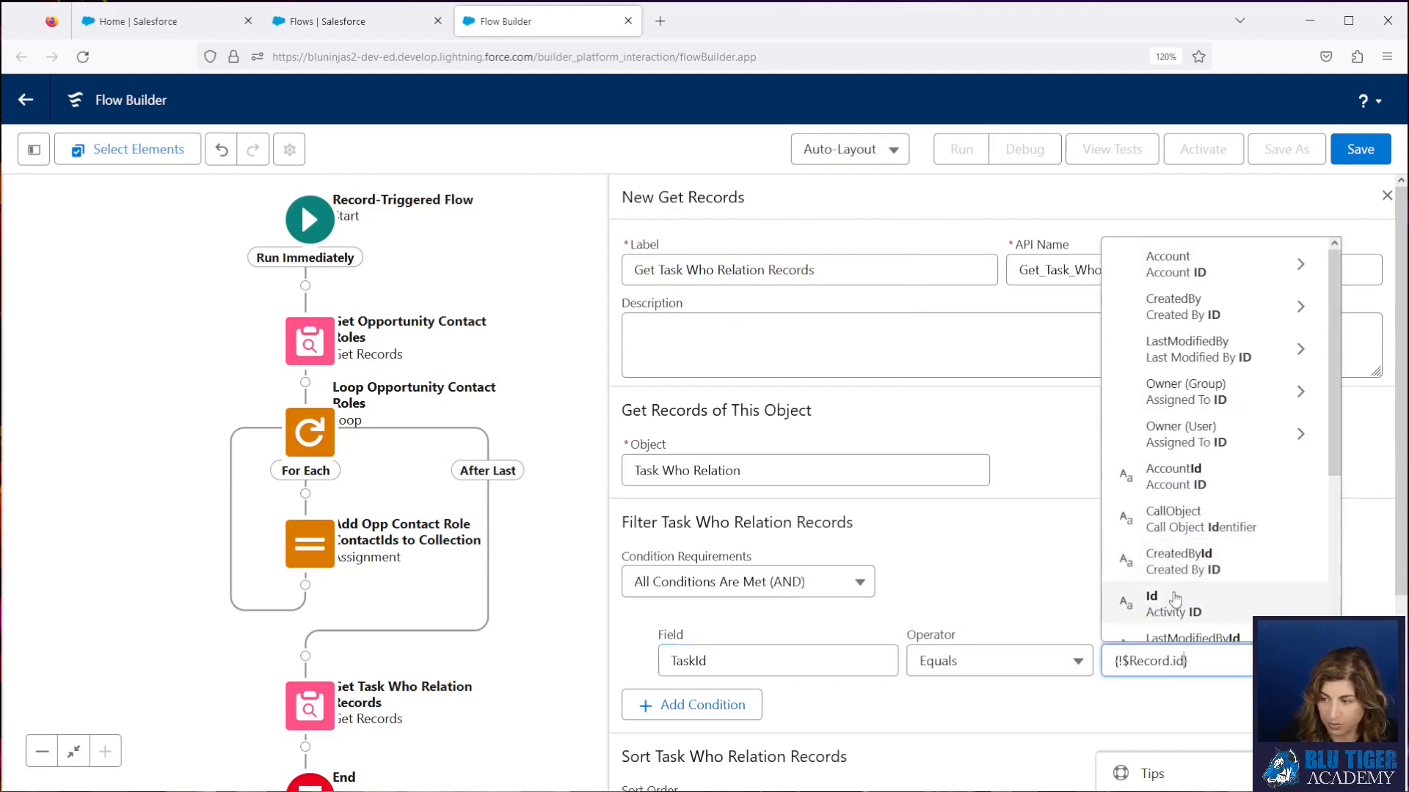
click(1144, 587)
scroll(807, 506, down, 3)
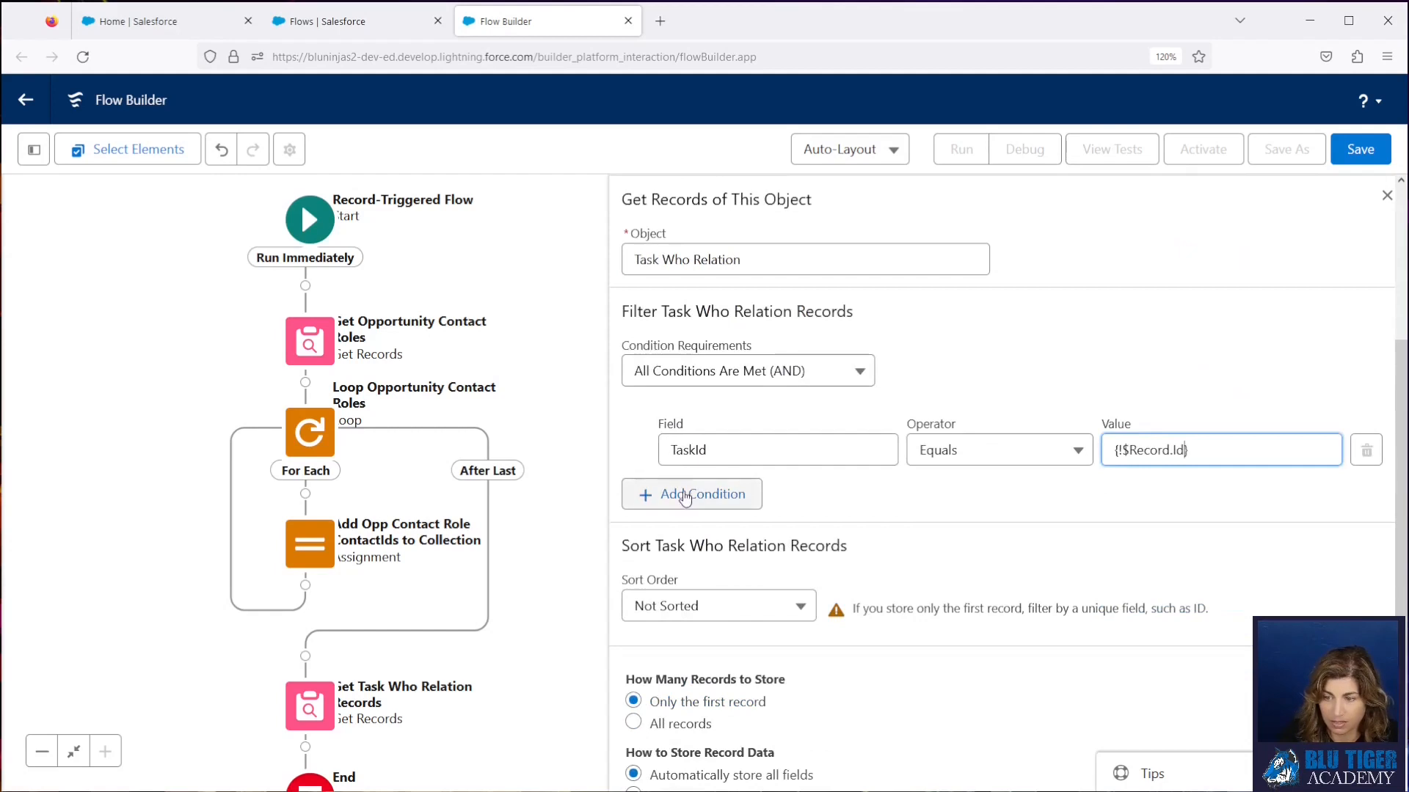
- Add a second filter condition requiring Type to equal Contact
click(688, 502)
click(689, 512)
text(Type)
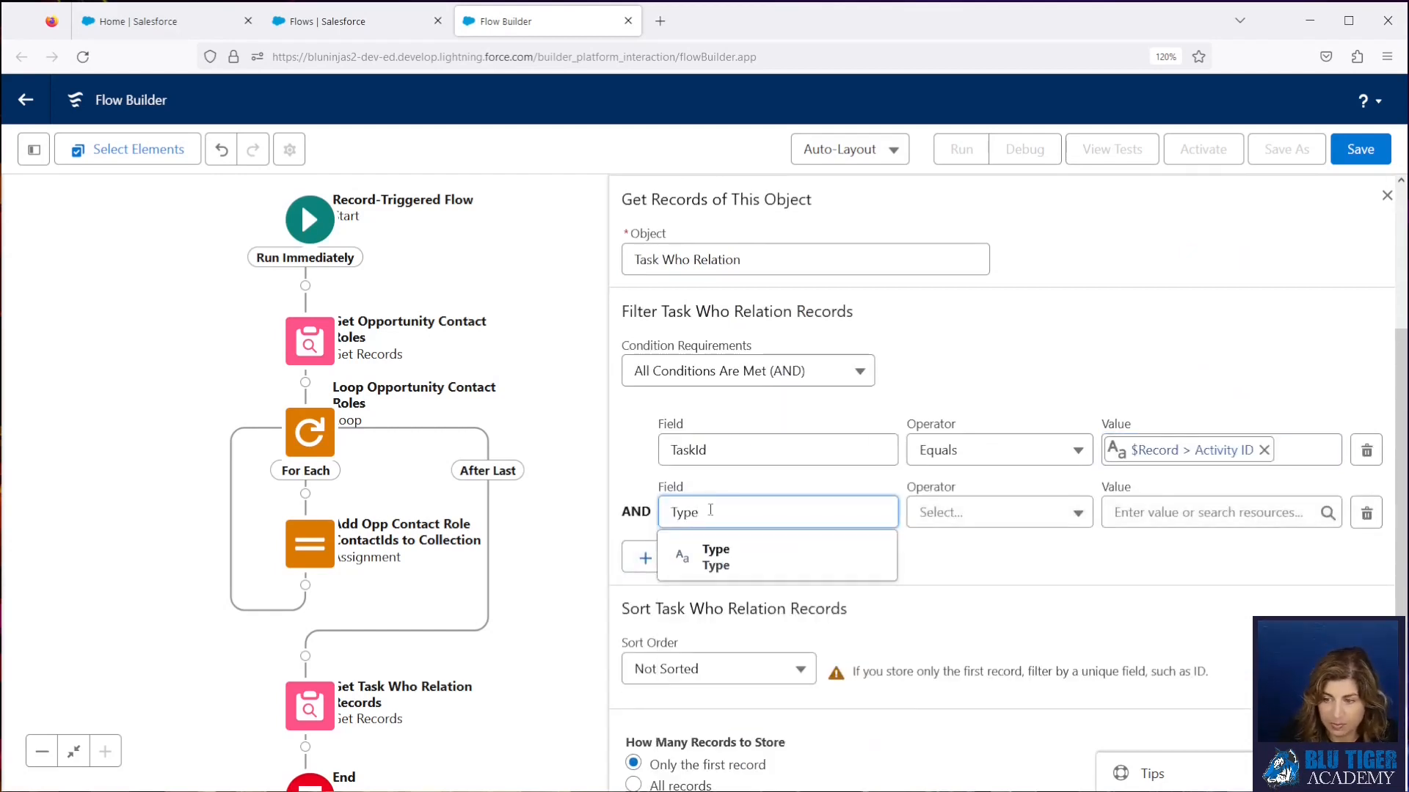
click(740, 566)
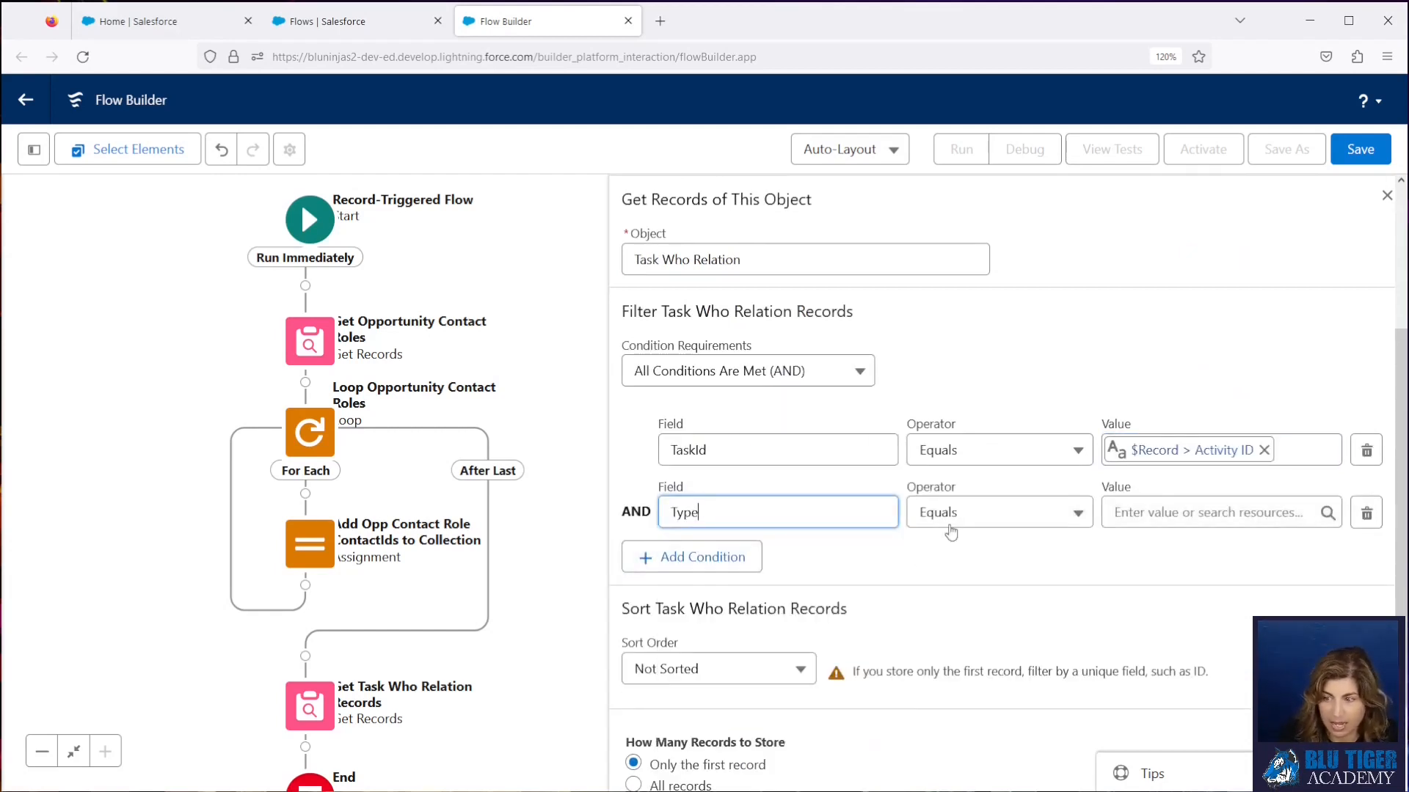
click(1133, 515)
text(Contact)
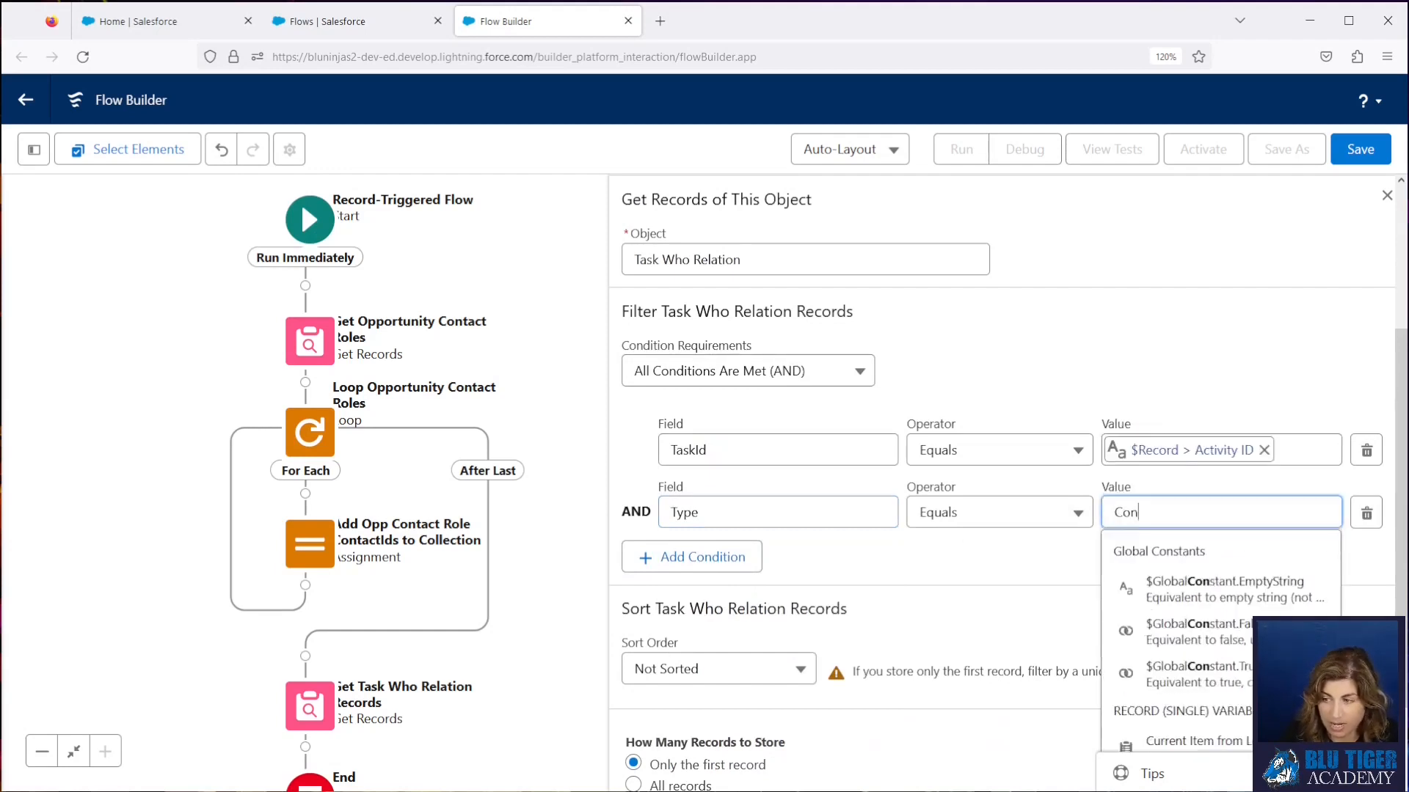
click(990, 350)
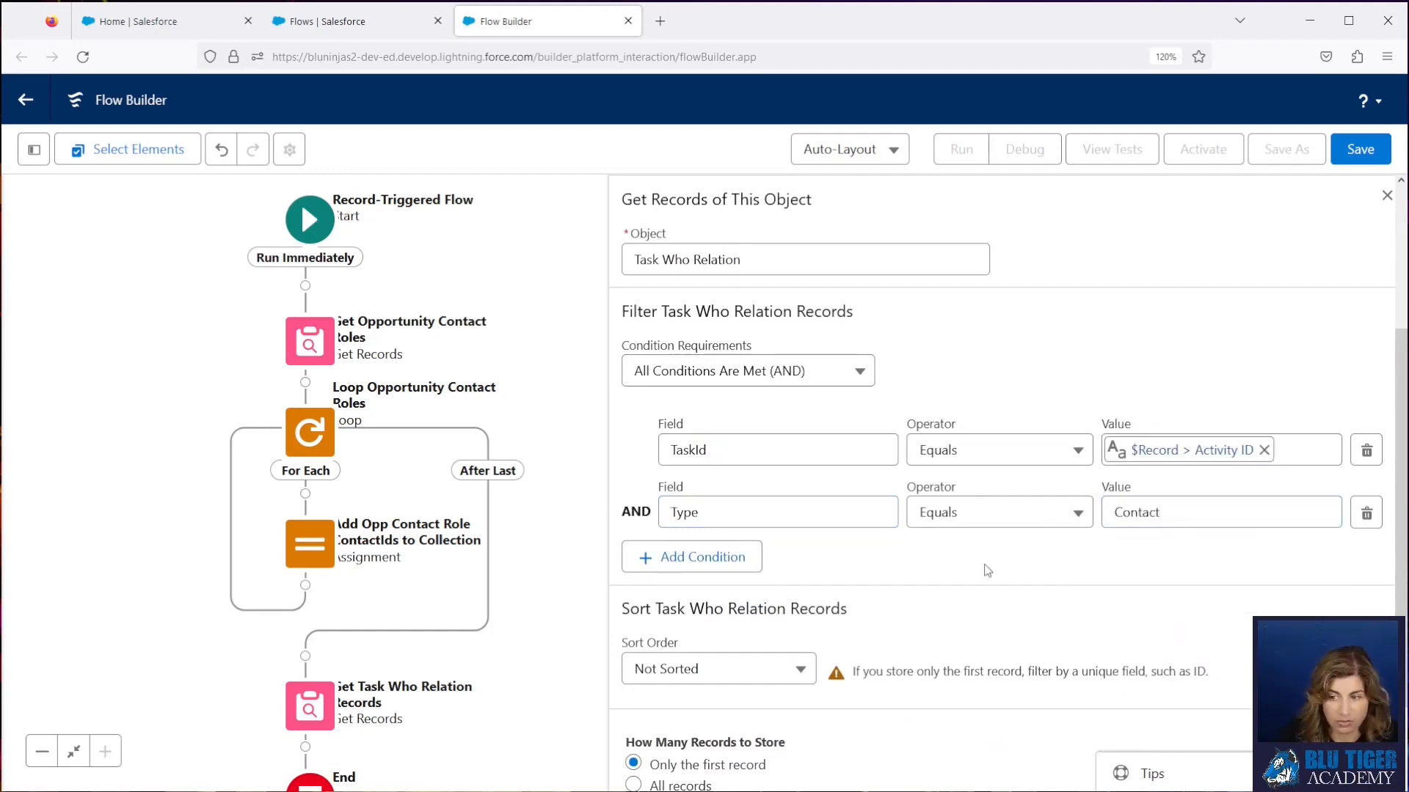
- Add a third filter condition with RelationId Not In the varOppContactRoleContactIds collection
click(744, 561)
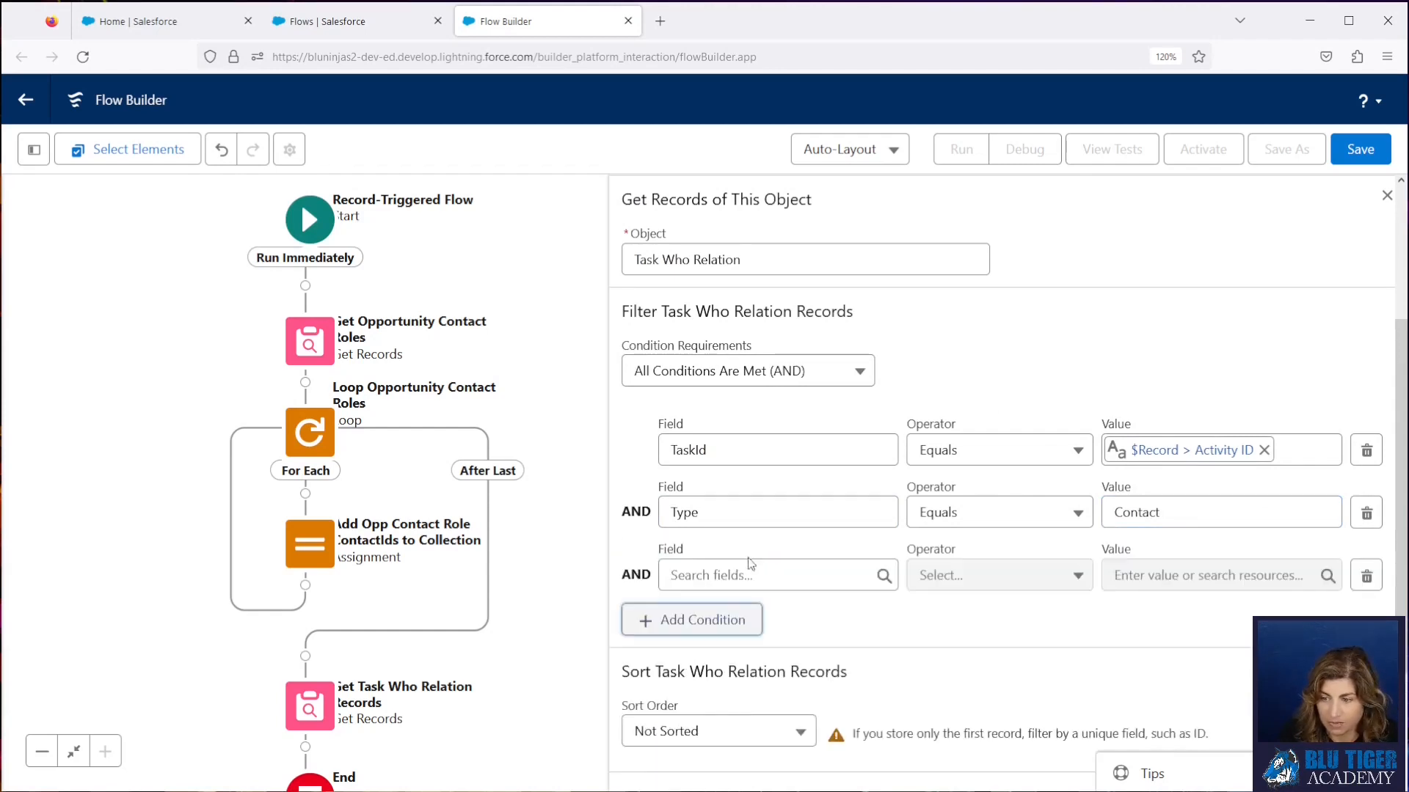
click(749, 569)
text(Relat)
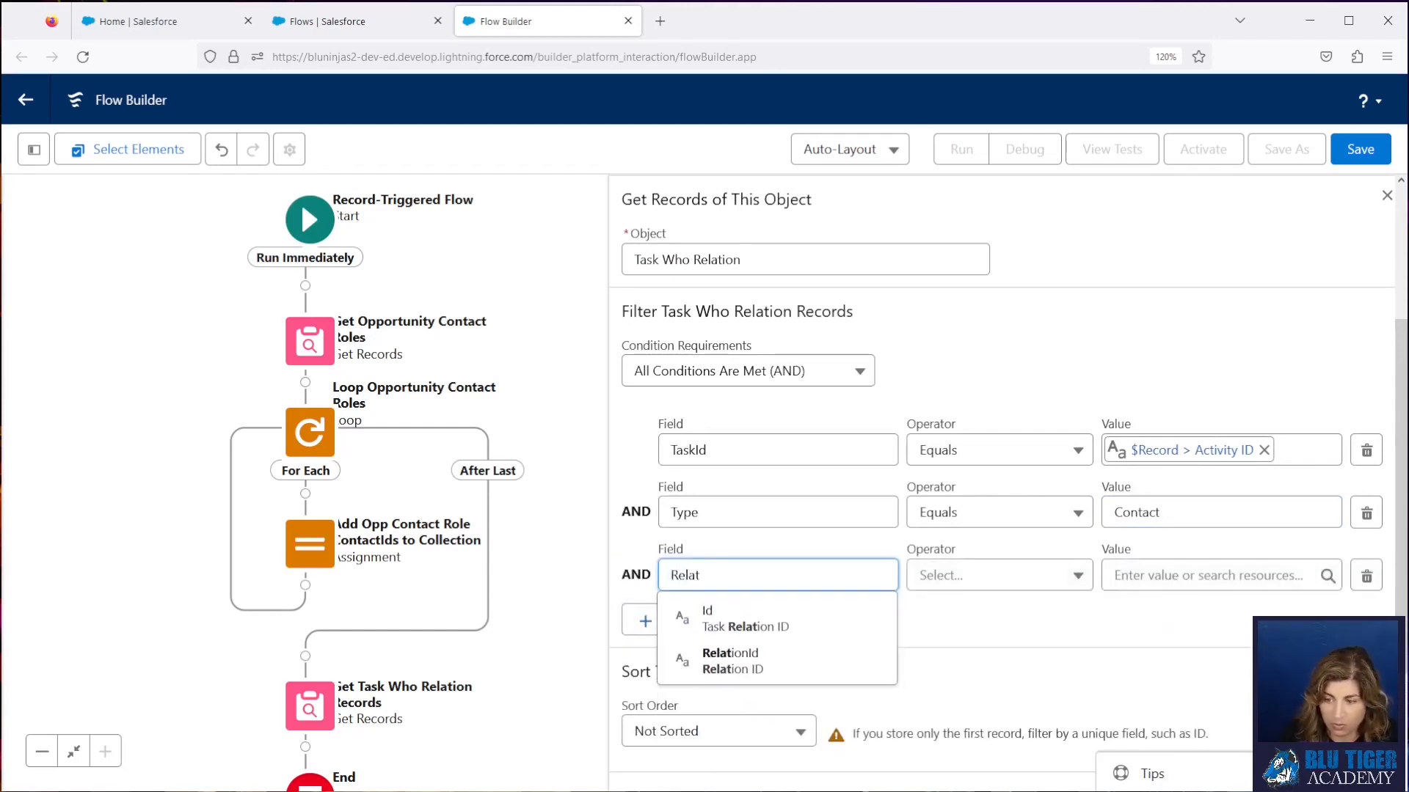
click(765, 674)
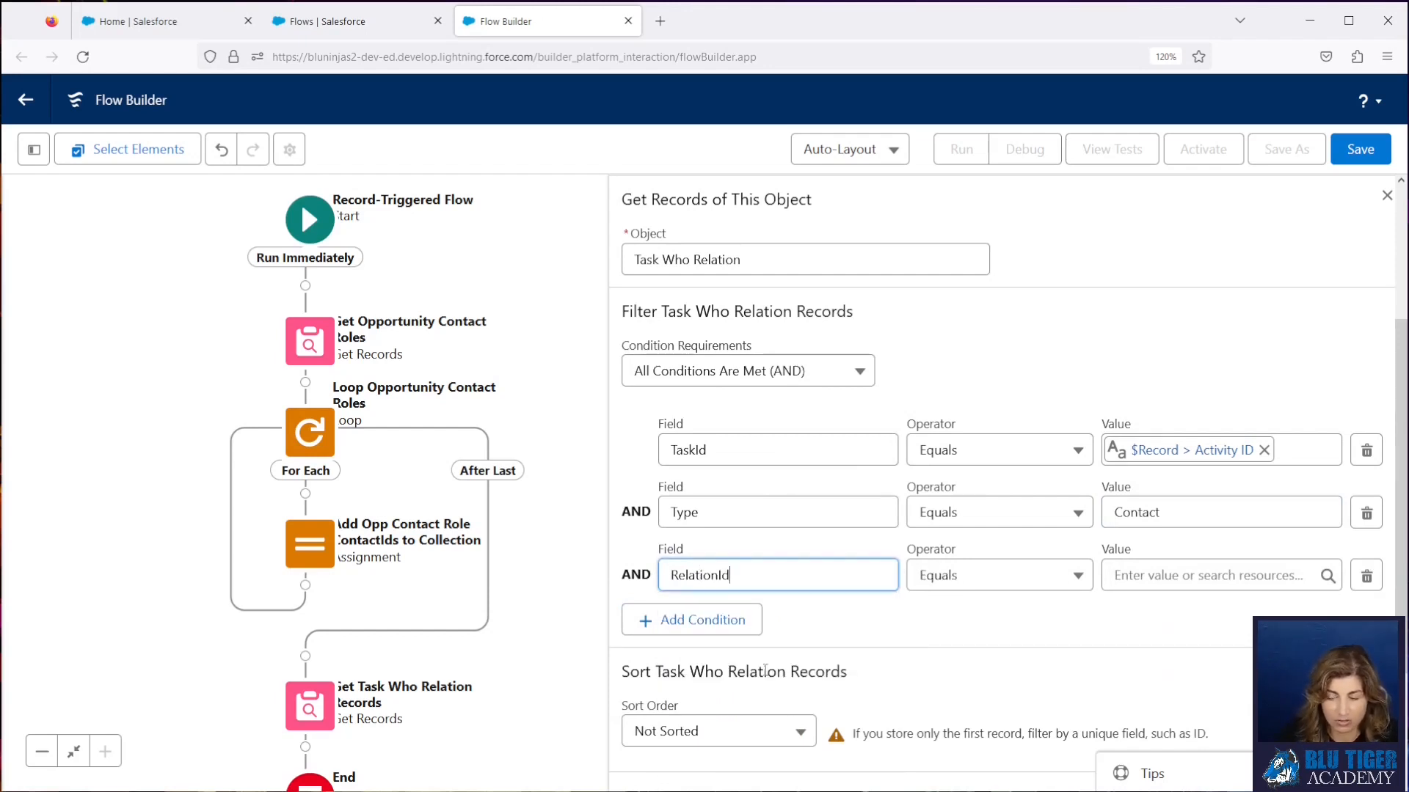
click(950, 575)
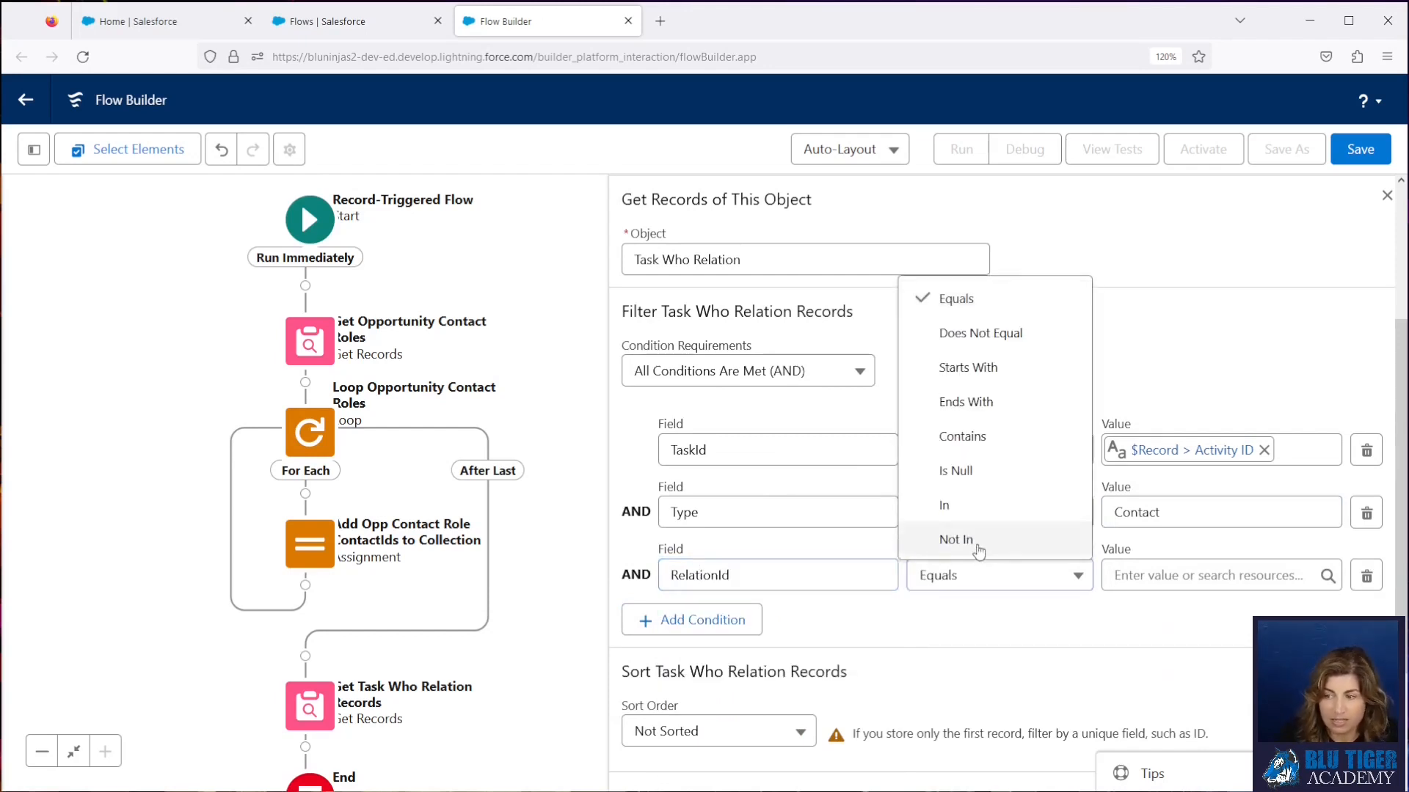
click(976, 546)
click(1105, 578)
text(var)
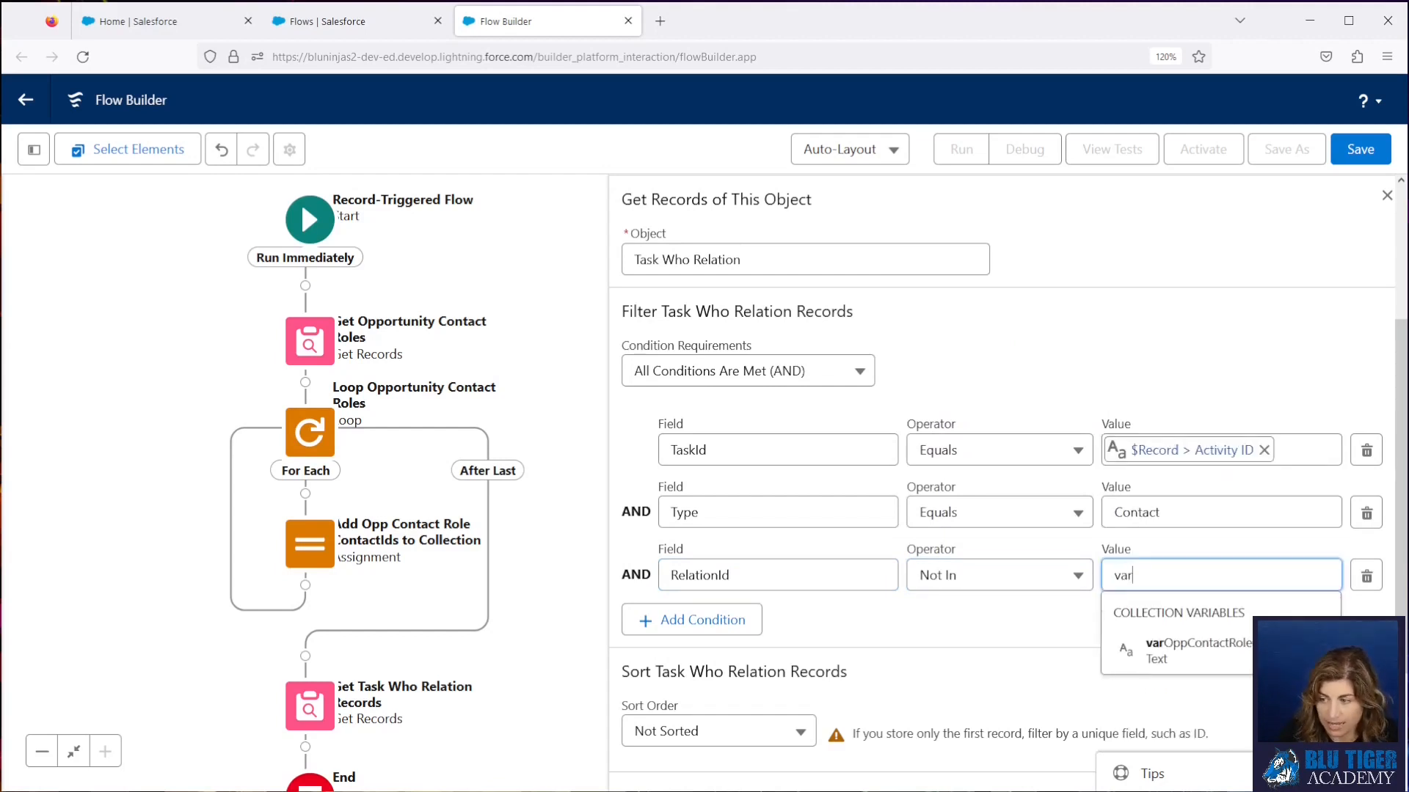
click(1109, 635)
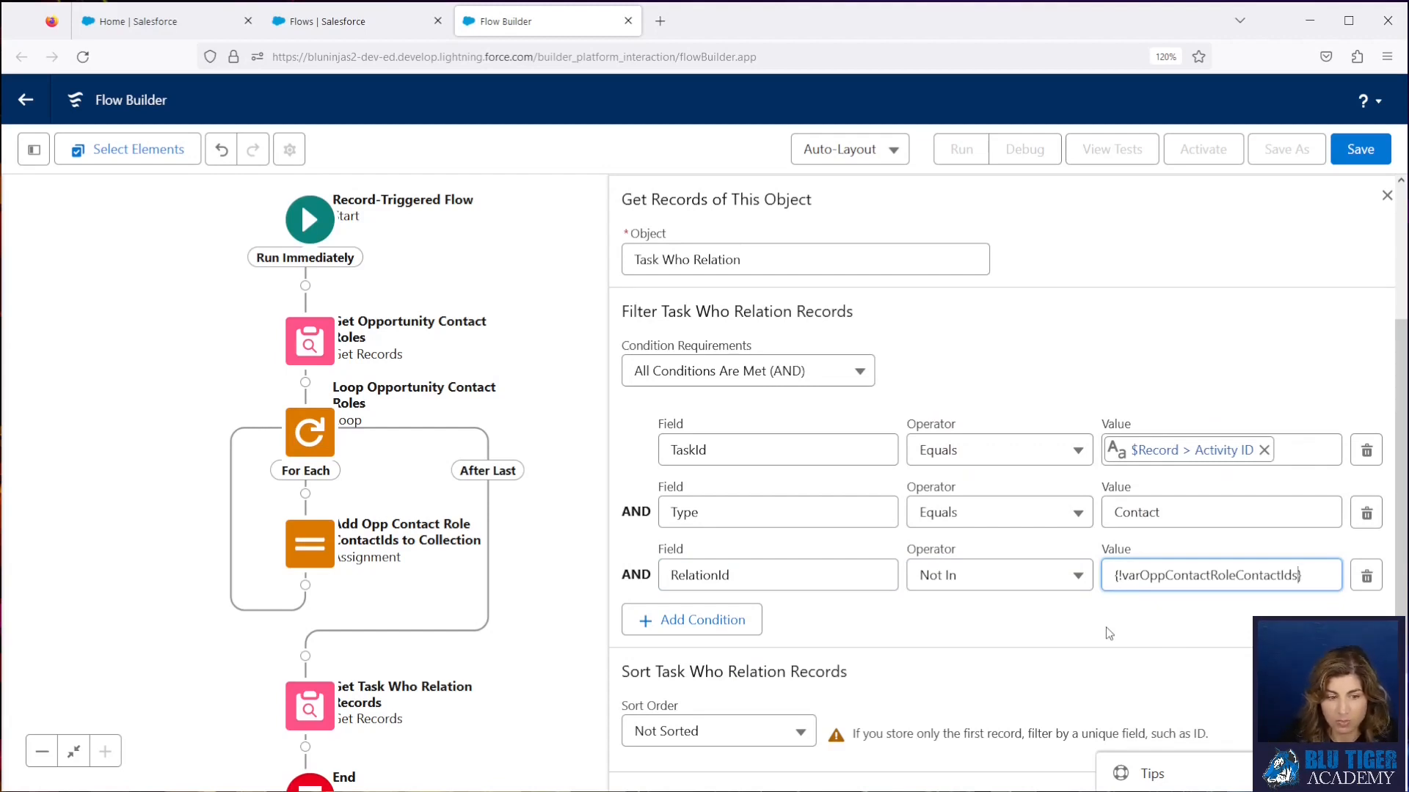
- Set the Get Records element to store all matching records
scroll(1109, 634, down, 2)
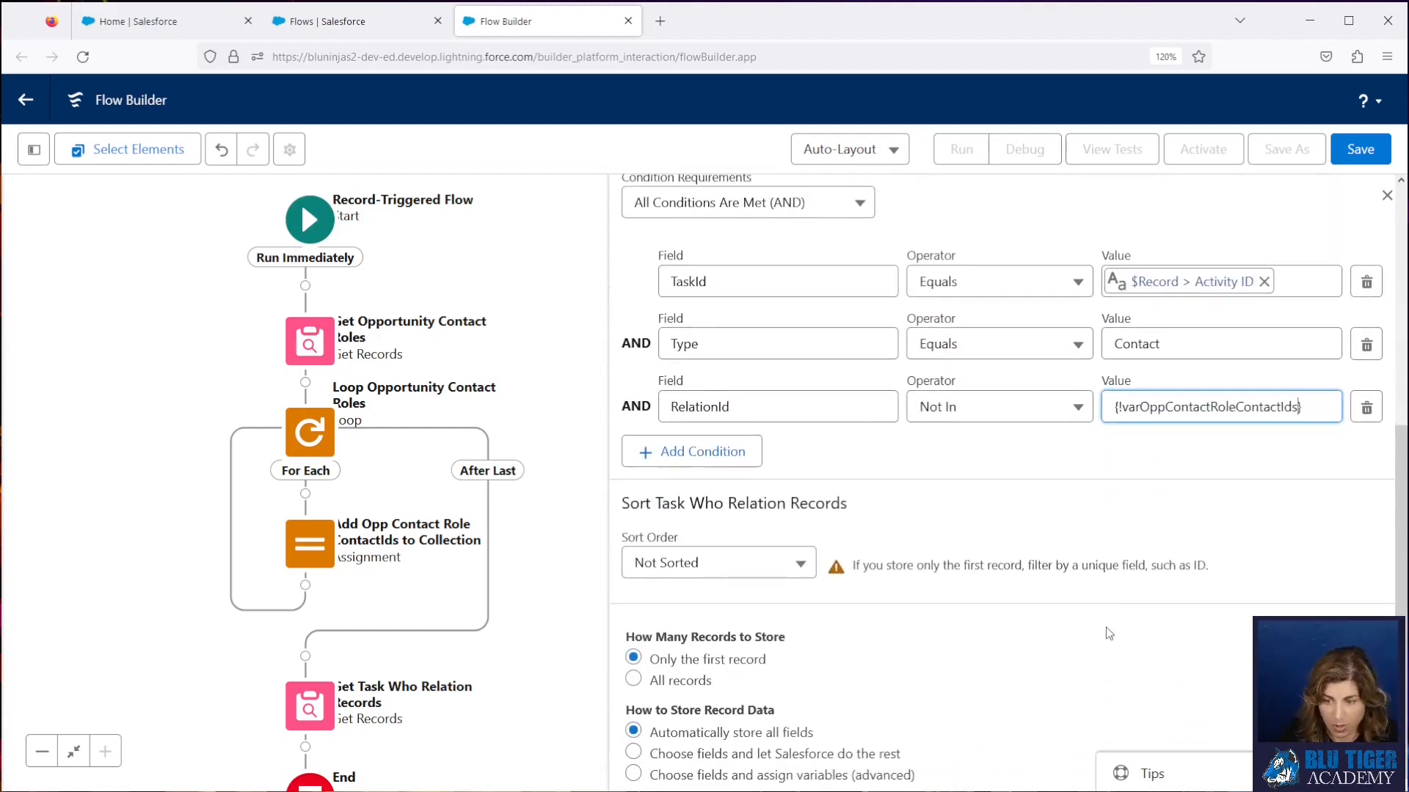
click(634, 681)
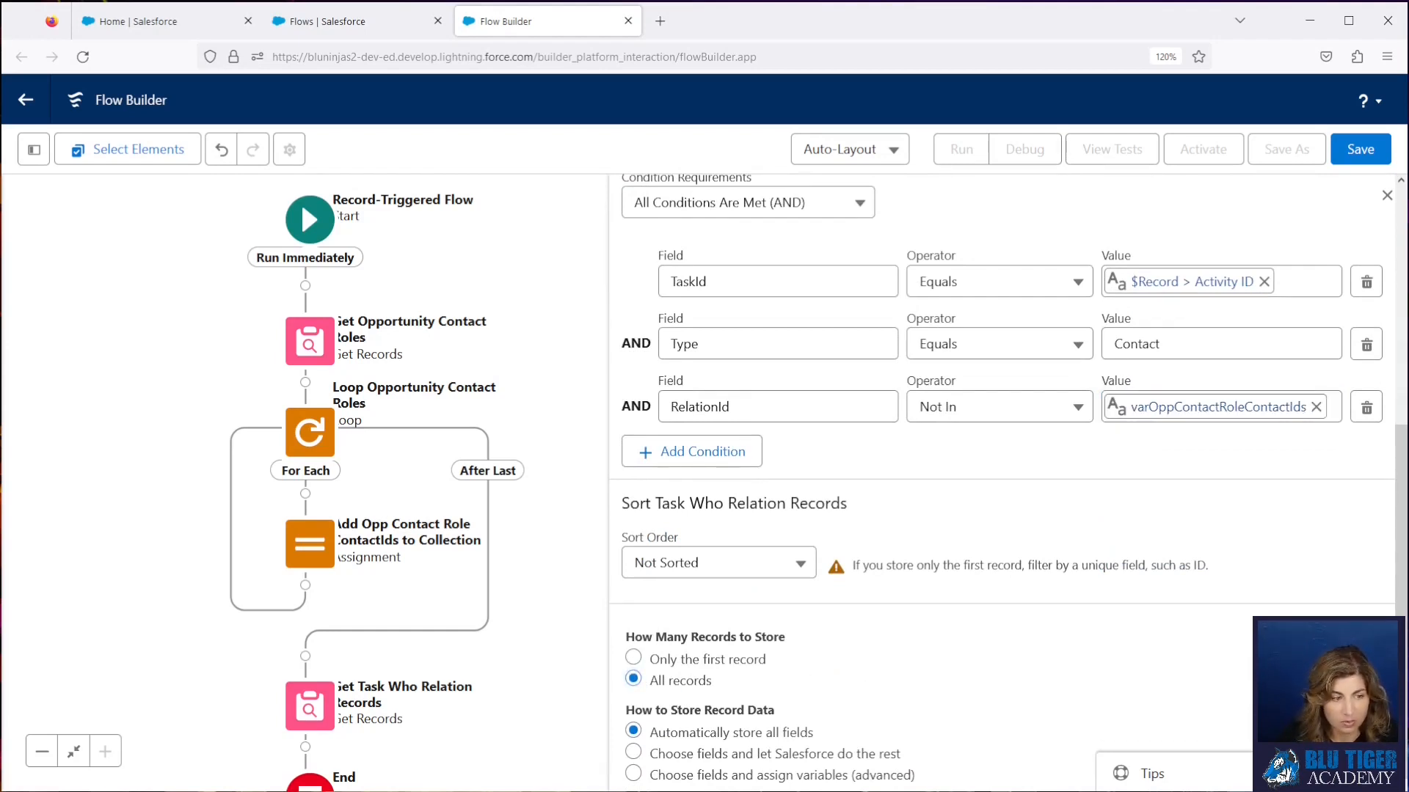
scroll(315, 554, down, 3)
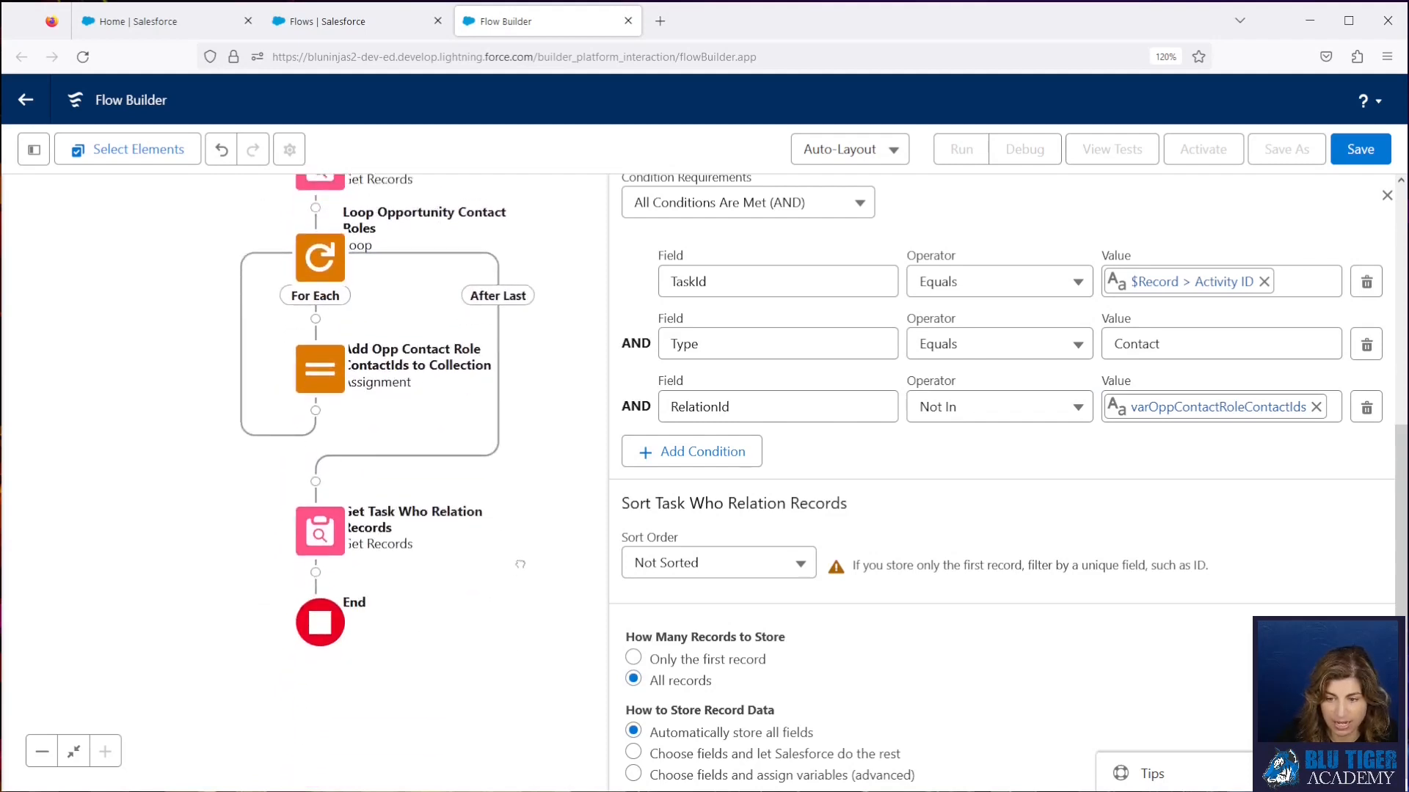
- Add a Loop labelled "Loop Task Who Relation Records" after the new Get Records element, iterating over the Get_Task_Who_Relation_Records collection
click(314, 550)
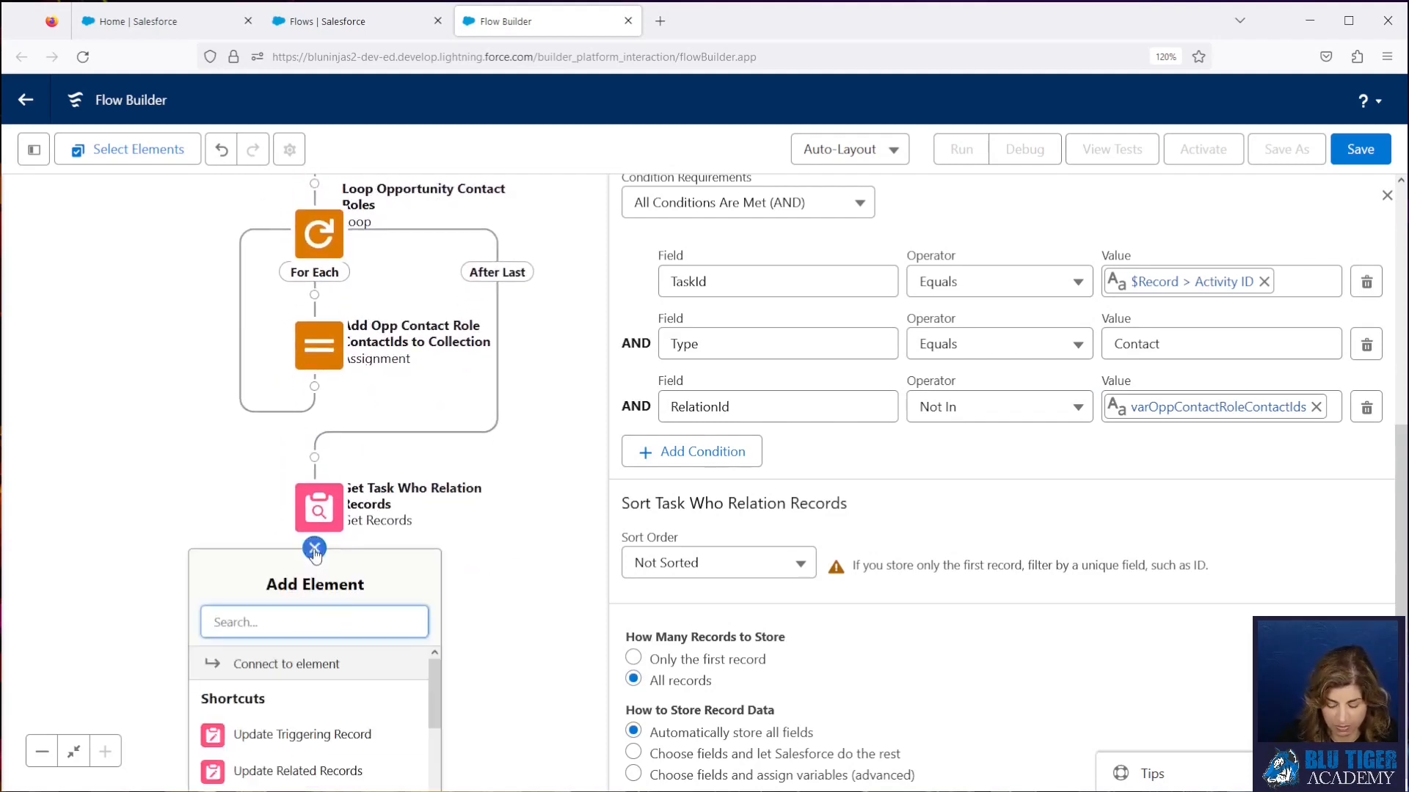
text(loop)
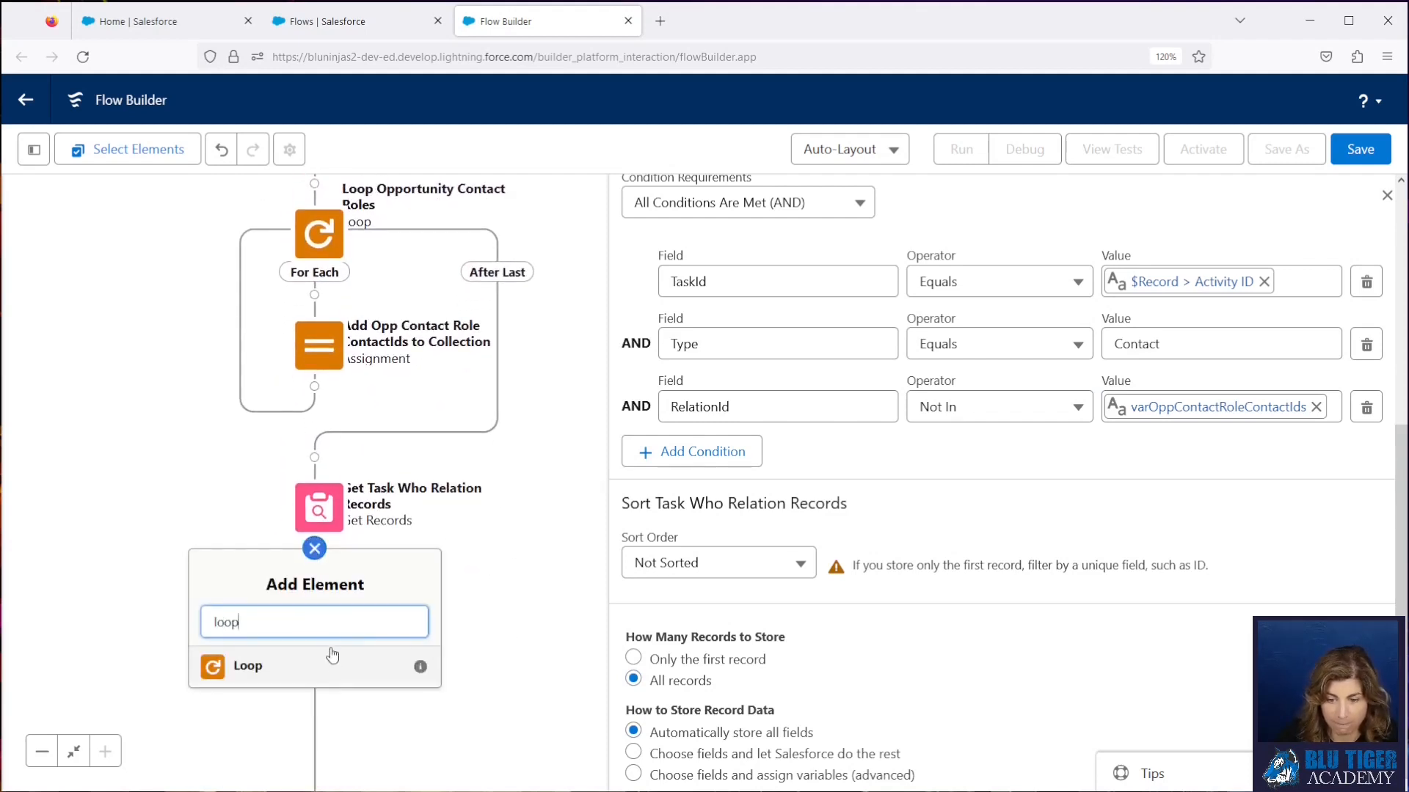
key(Return)
text(Loop Task Who Relation Records)
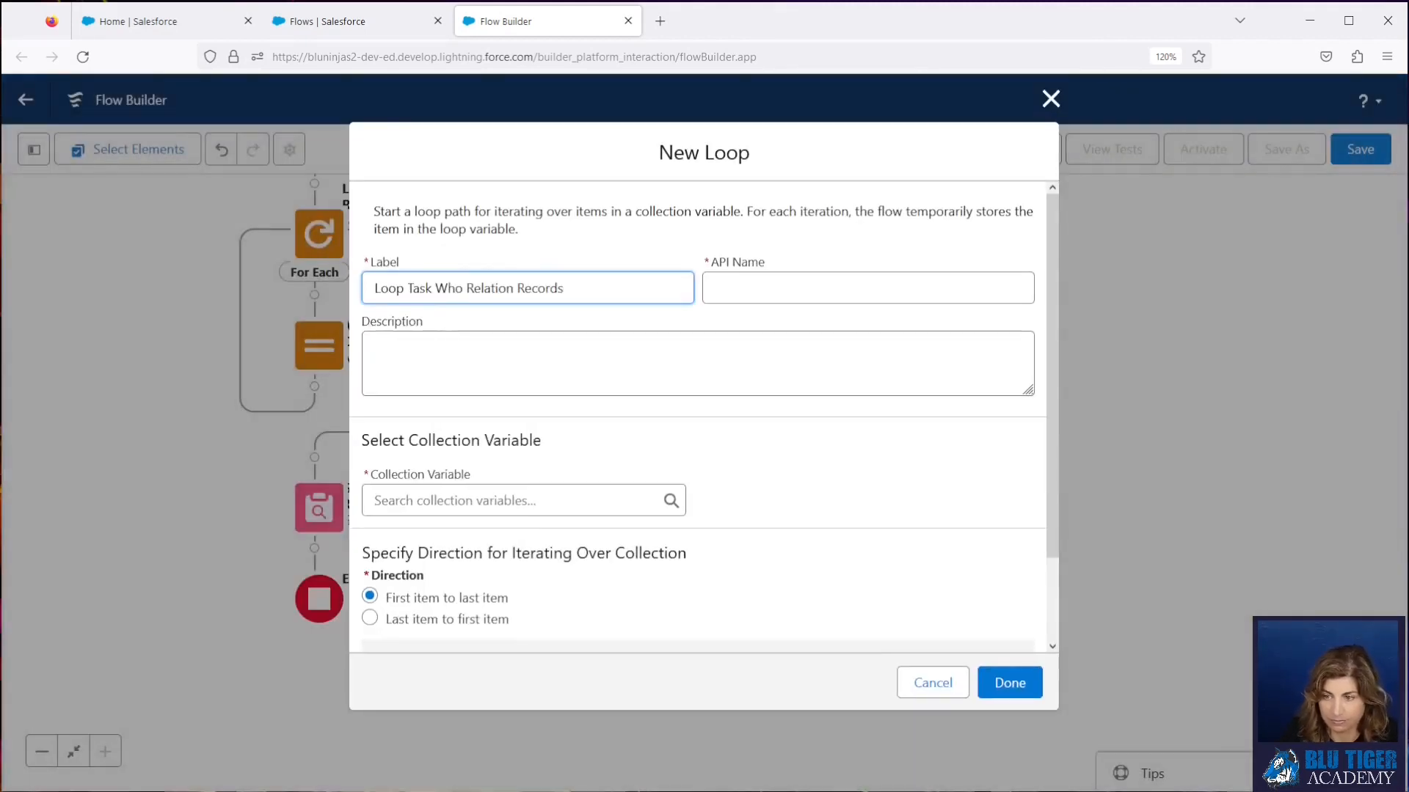
key(Tab)
click(510, 499)
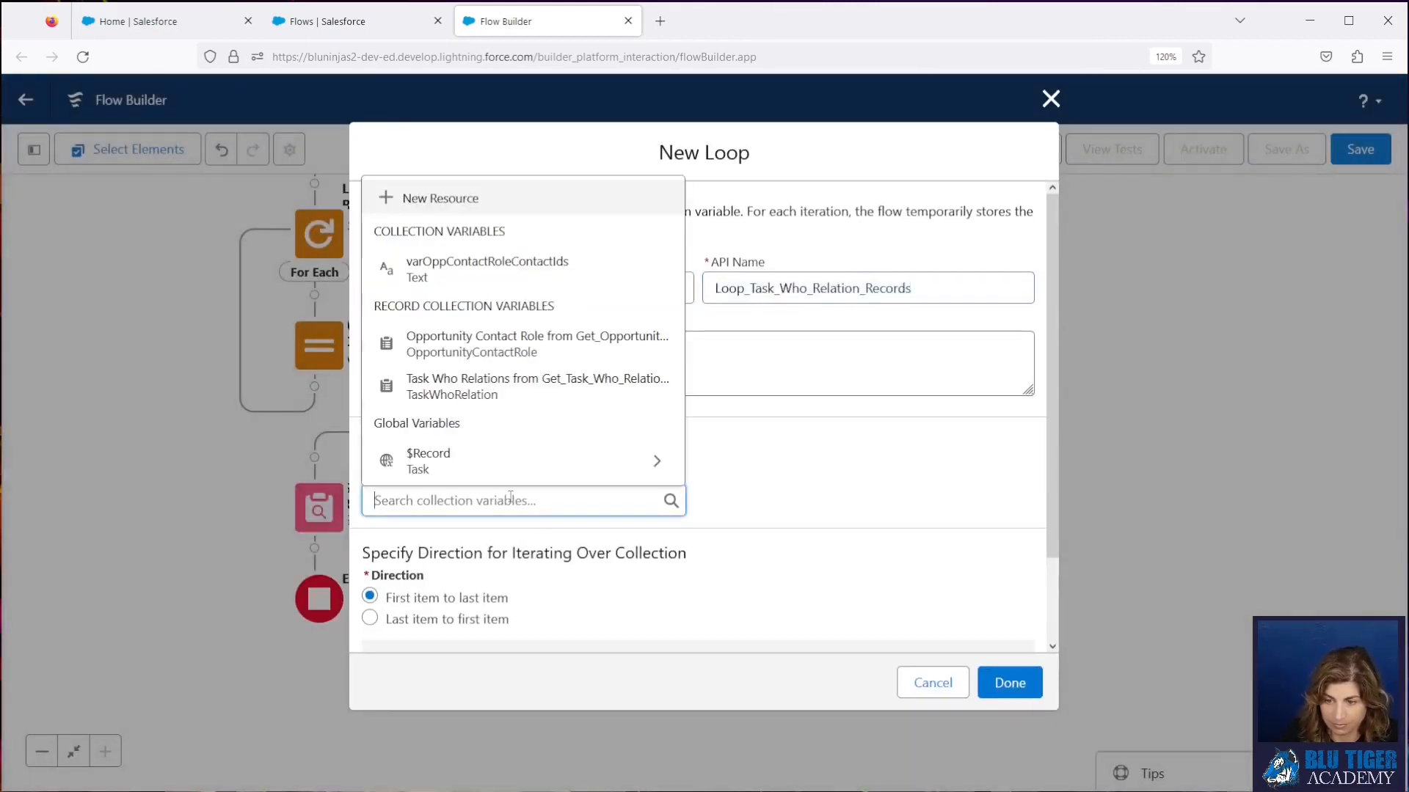
click(485, 387)
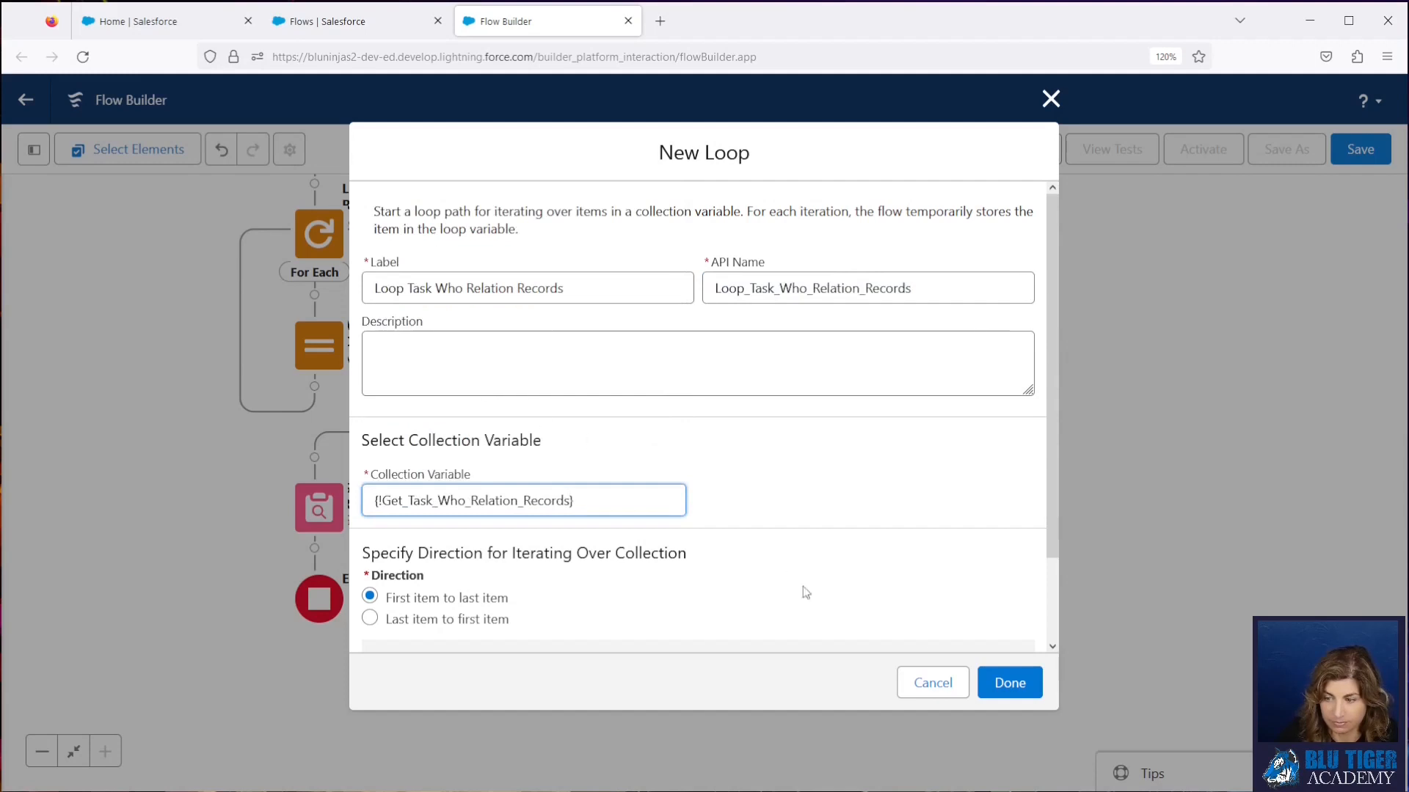
click(1011, 683)
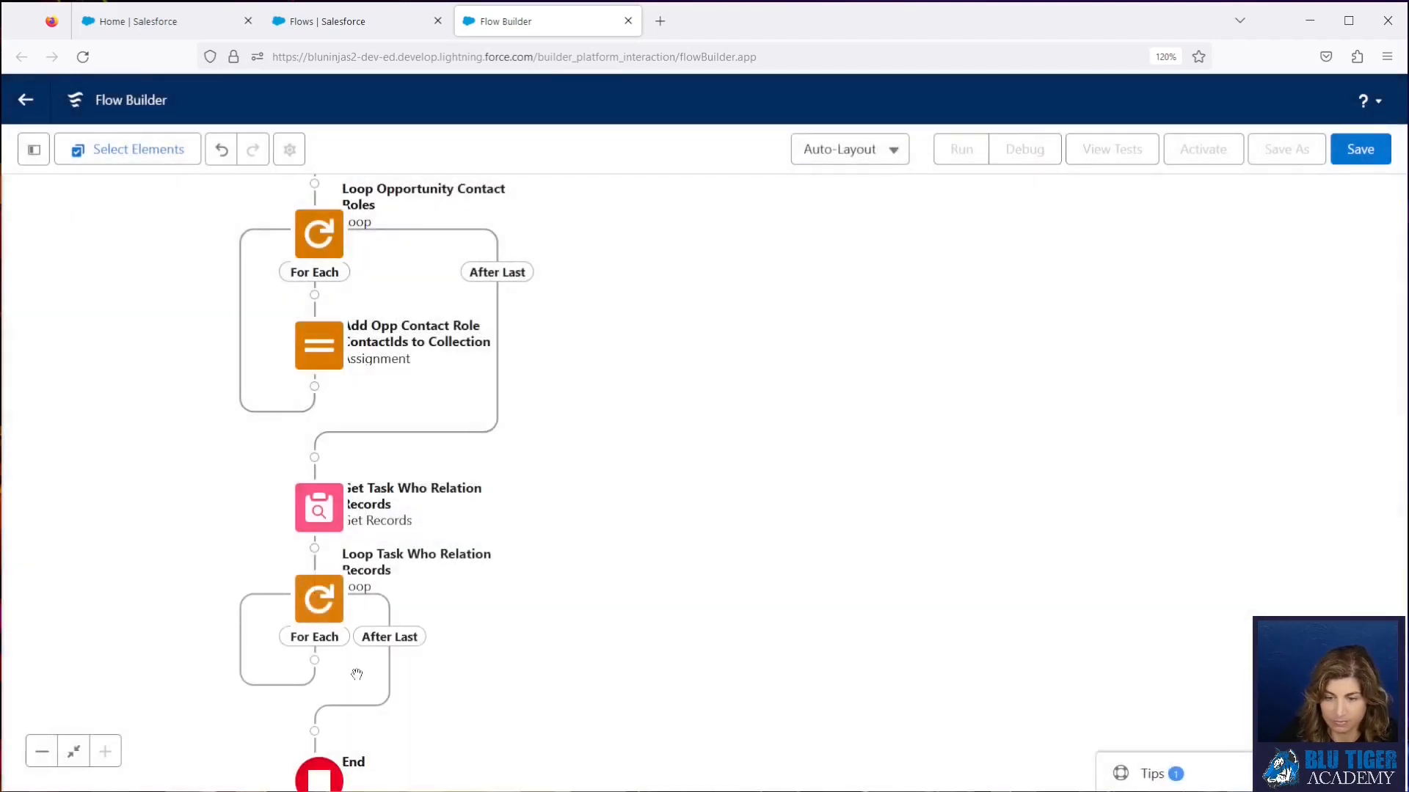
- Add an Assignment element to the second loop's For Each path, labelled "Assign ContactId to Collection"
click(314, 661)
text(ass)
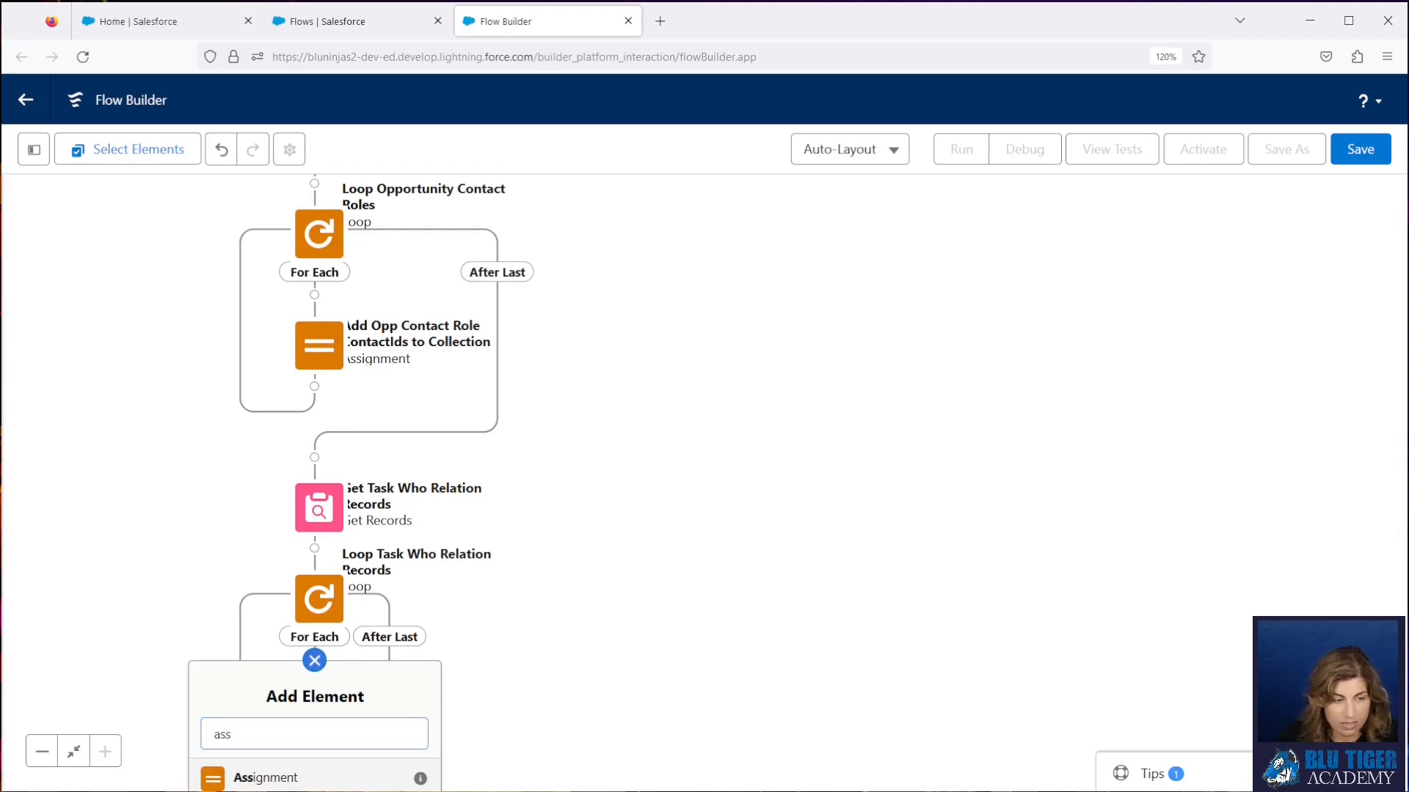
click(266, 778)
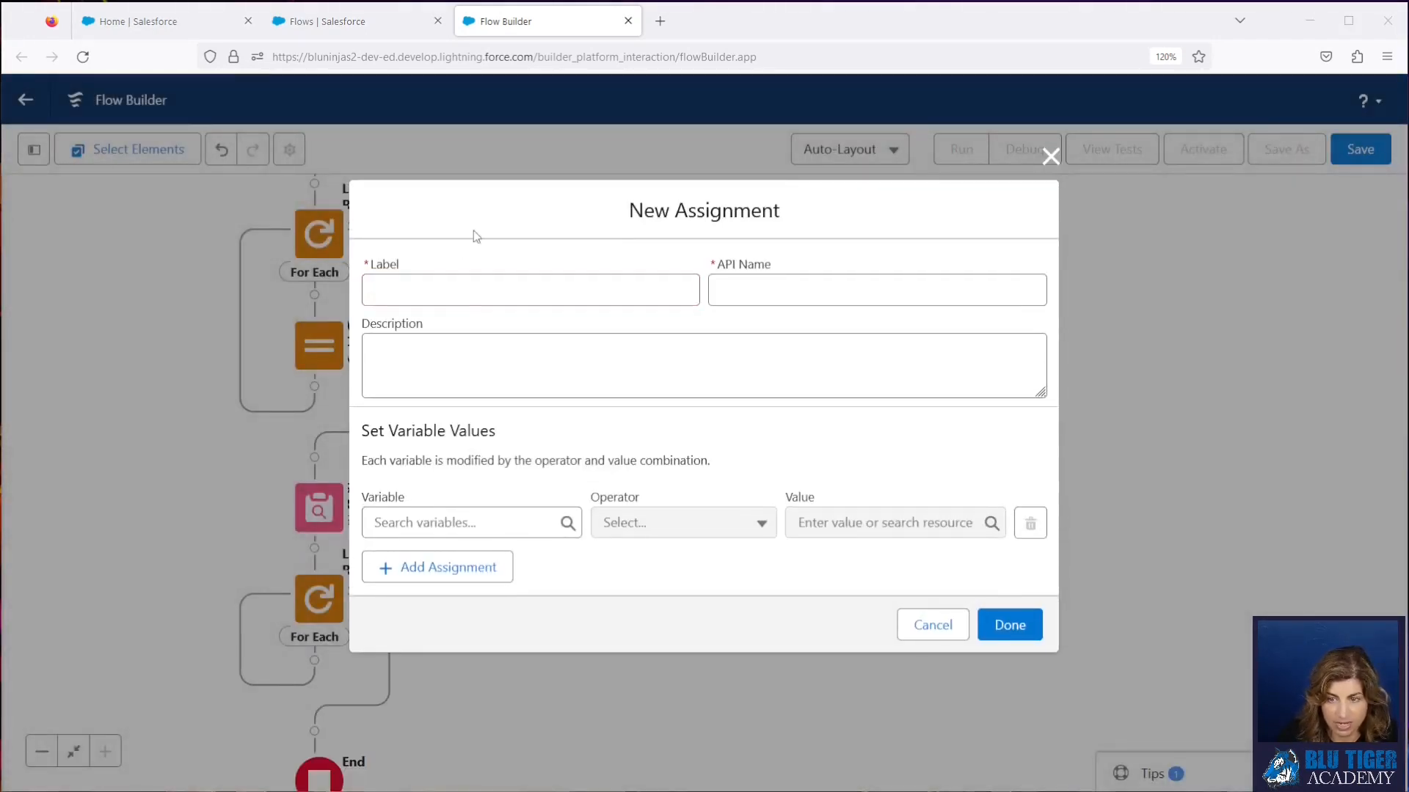
click(465, 302)
text(Assign ContactId to Collection)
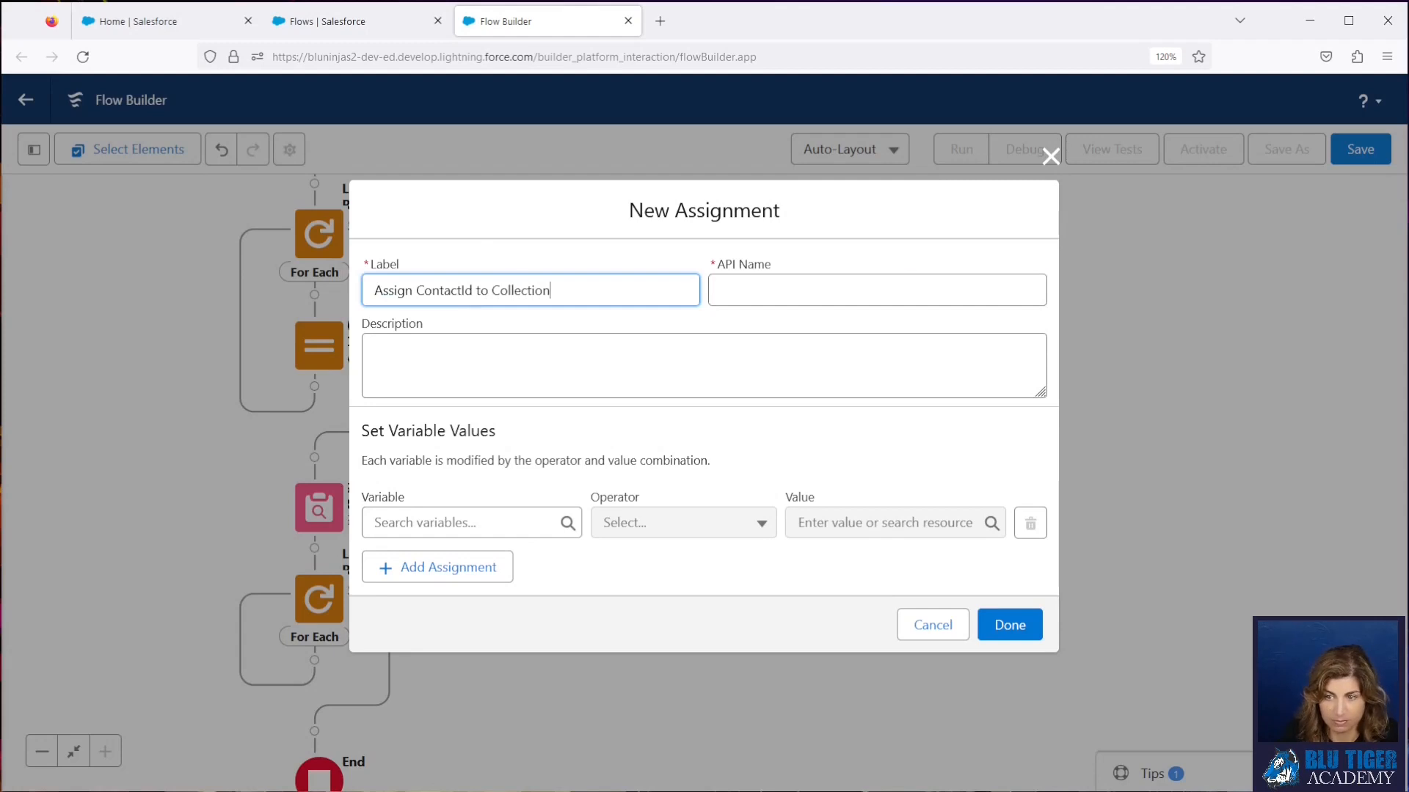
- Create a text collection variable named varTaskWhoRelationContactIds as the assignment's variable, allowing multiple values
key(Tab)
click(454, 522)
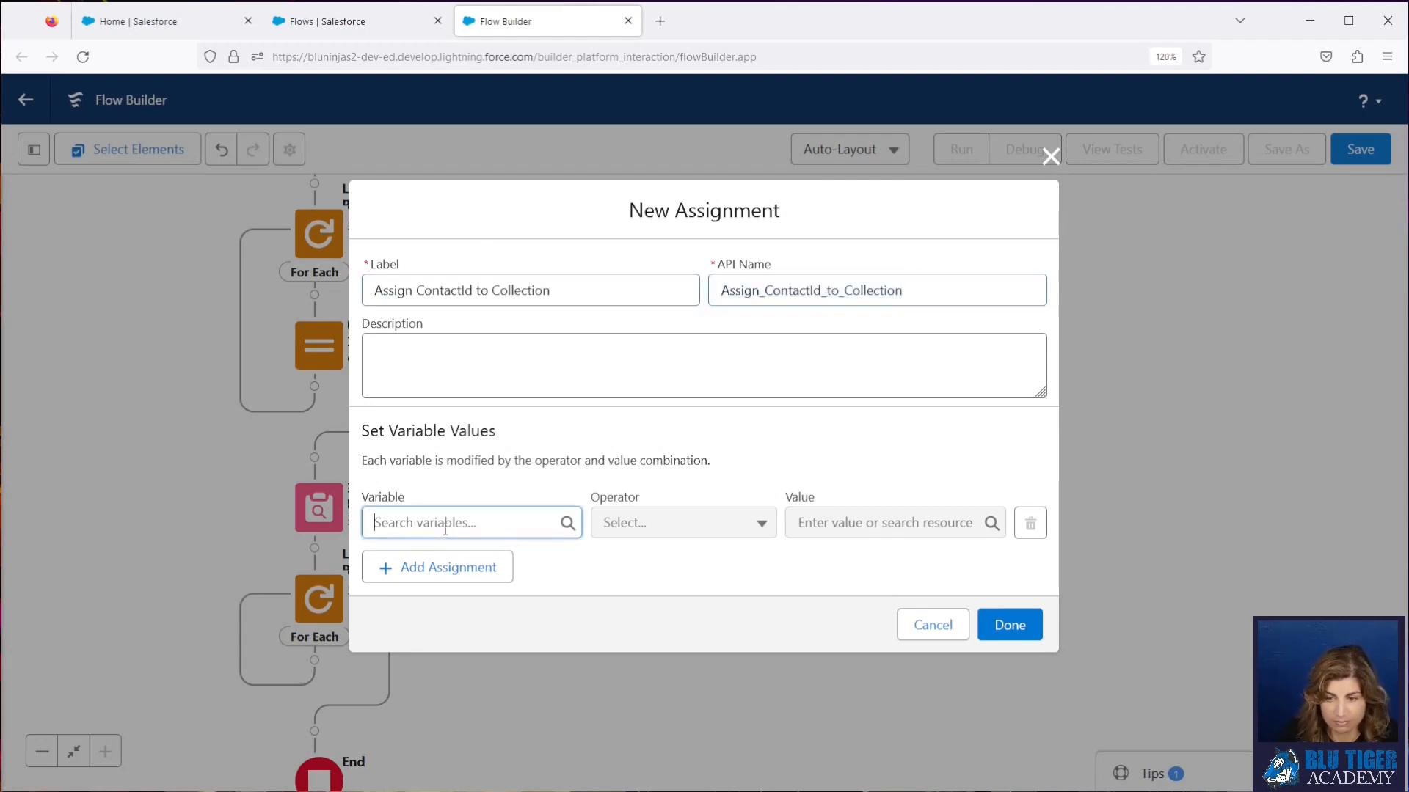
click(433, 126)
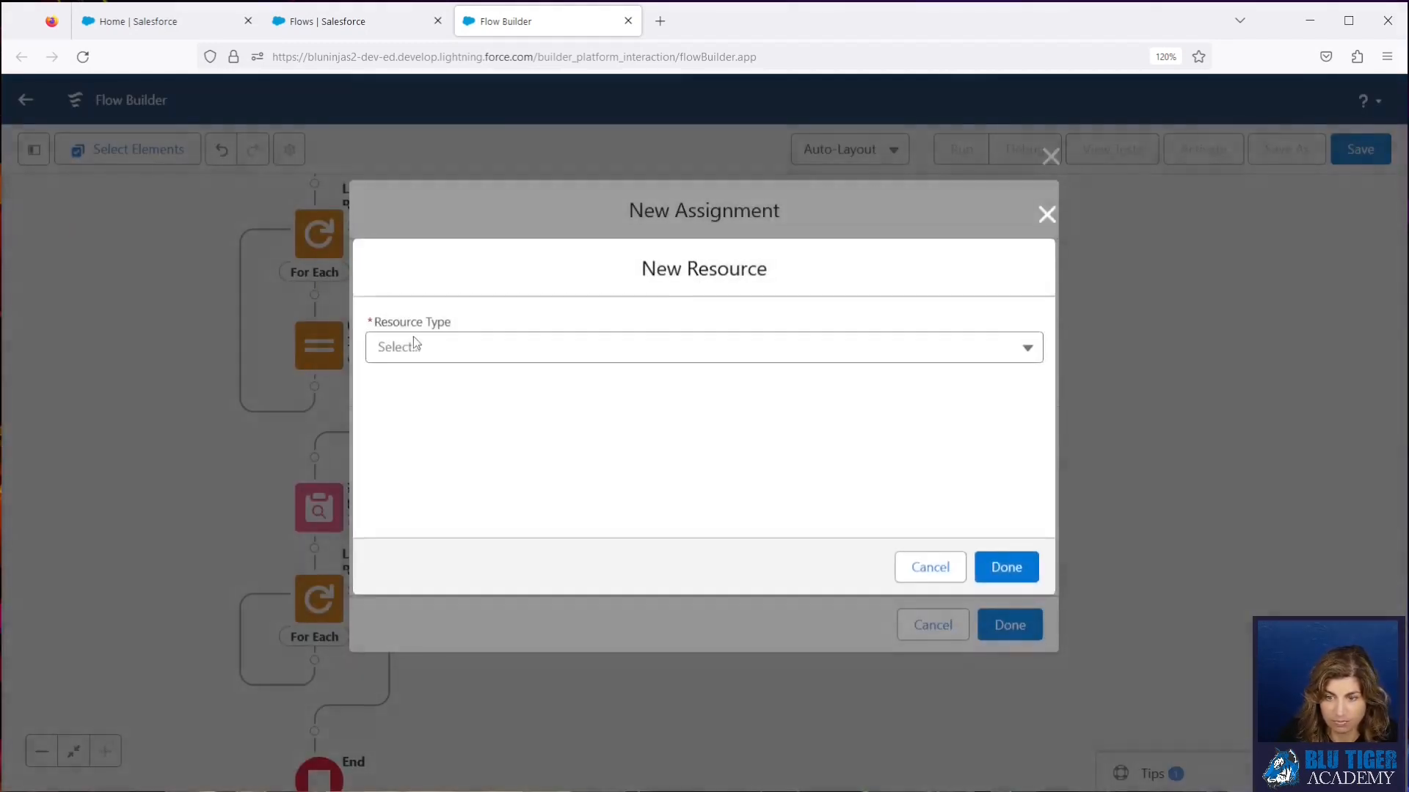
click(411, 346)
click(411, 387)
click(410, 386)
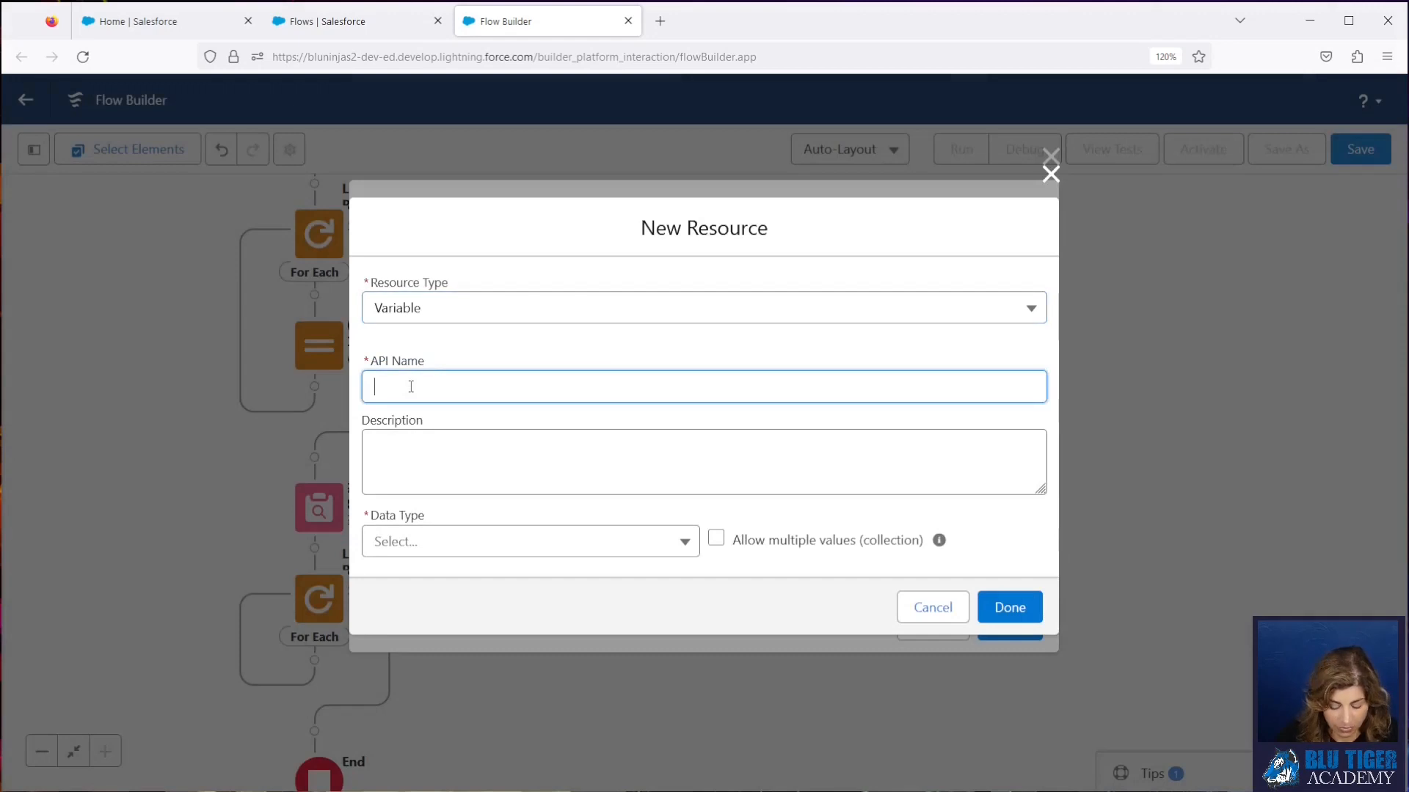
text(varTaskWhoRelationContactIds)
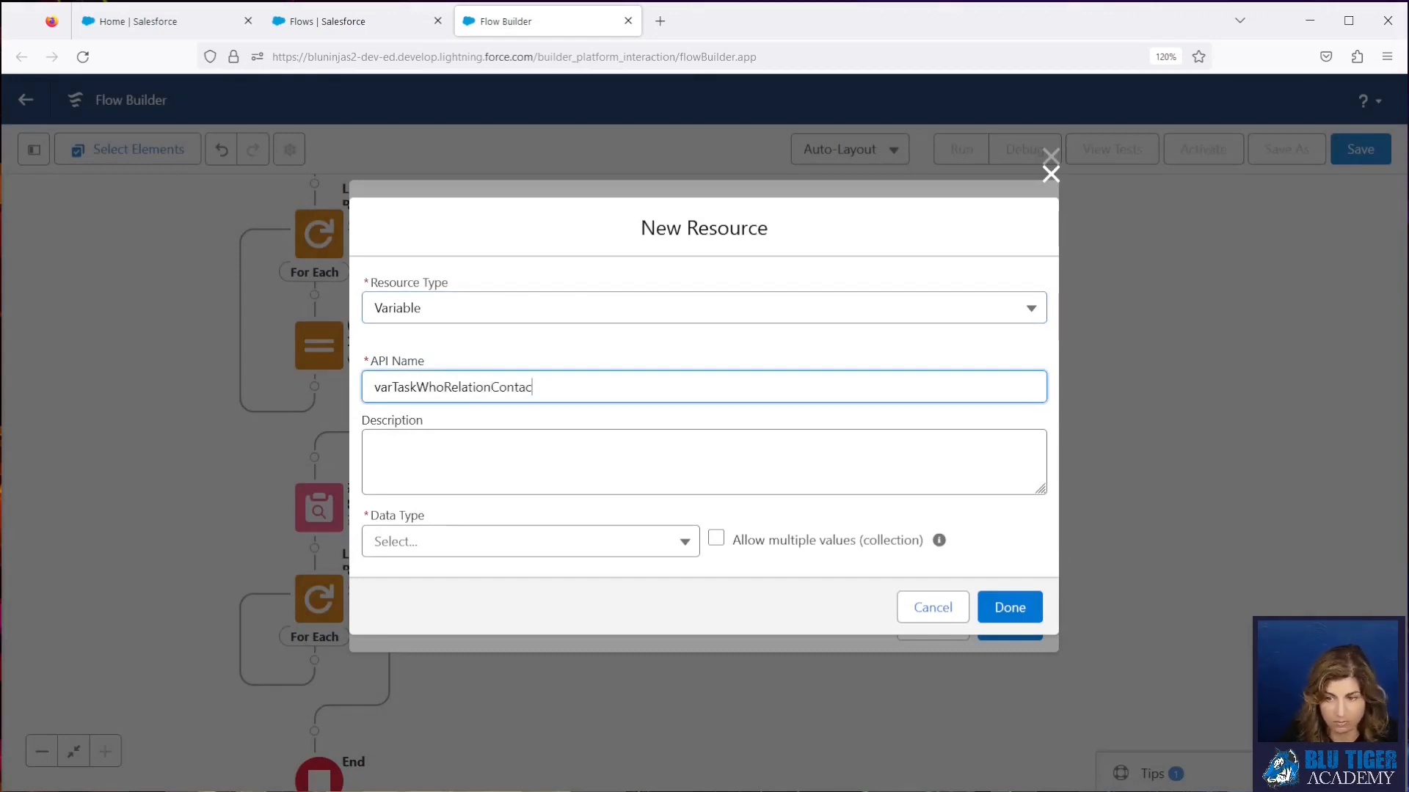
key(Tab)
click(487, 540)
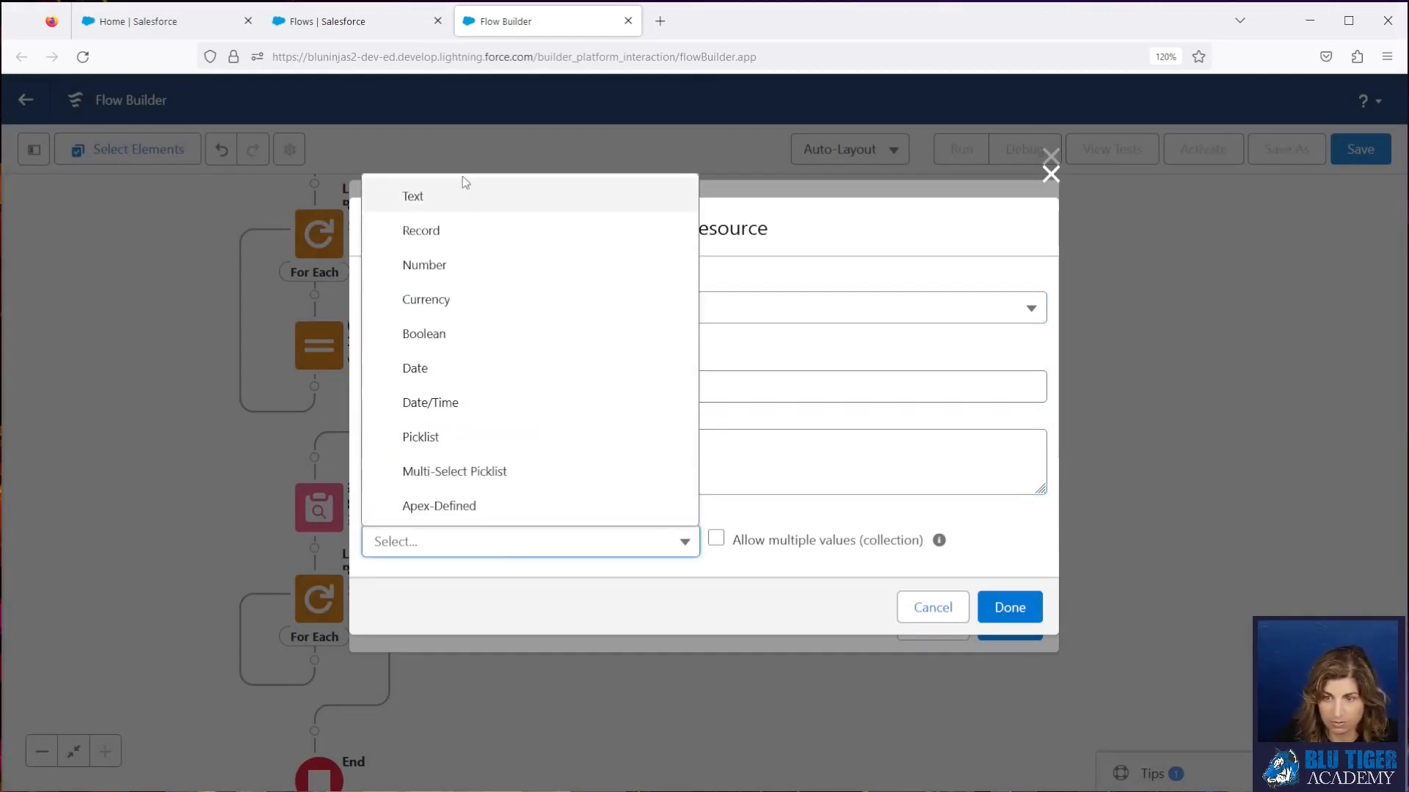
click(459, 194)
click(715, 481)
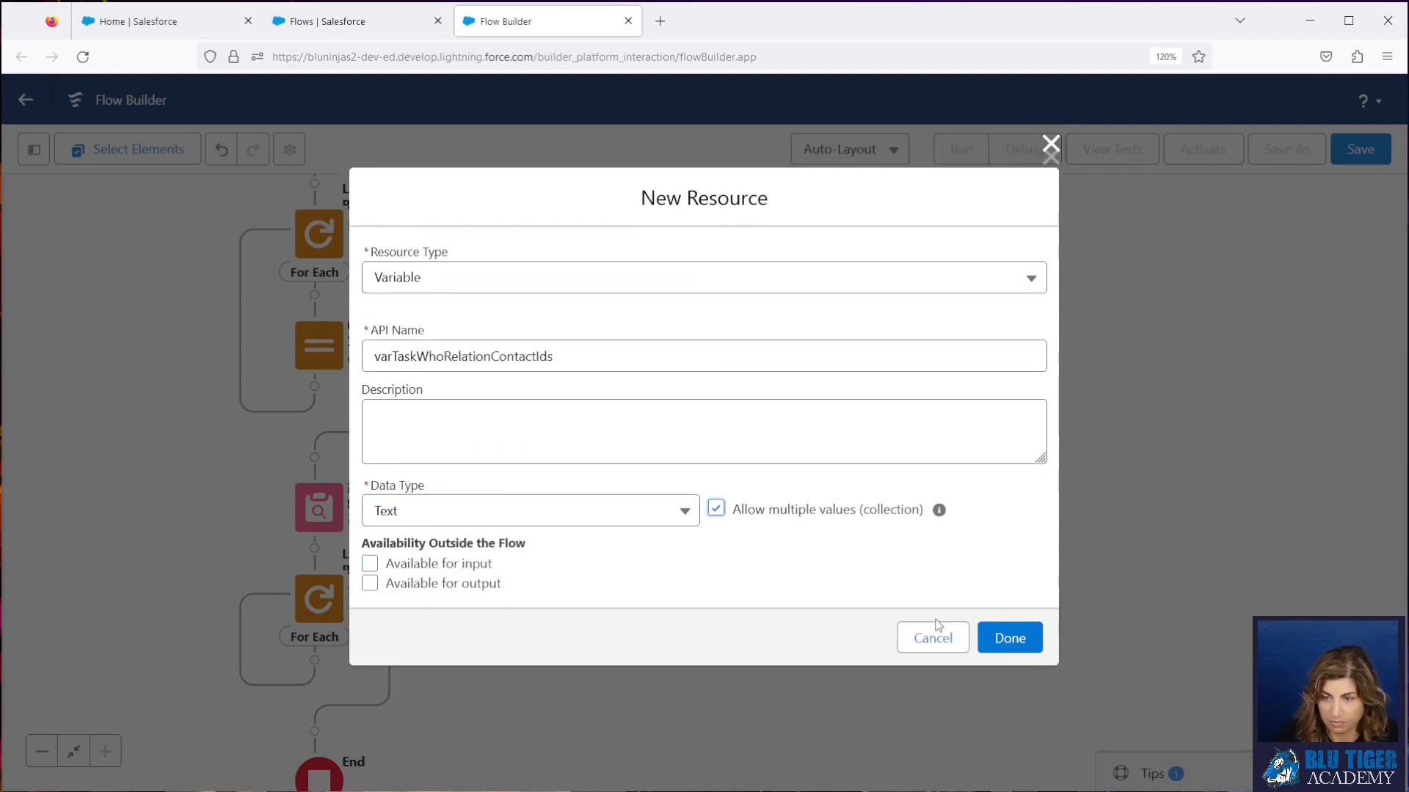
click(1015, 645)
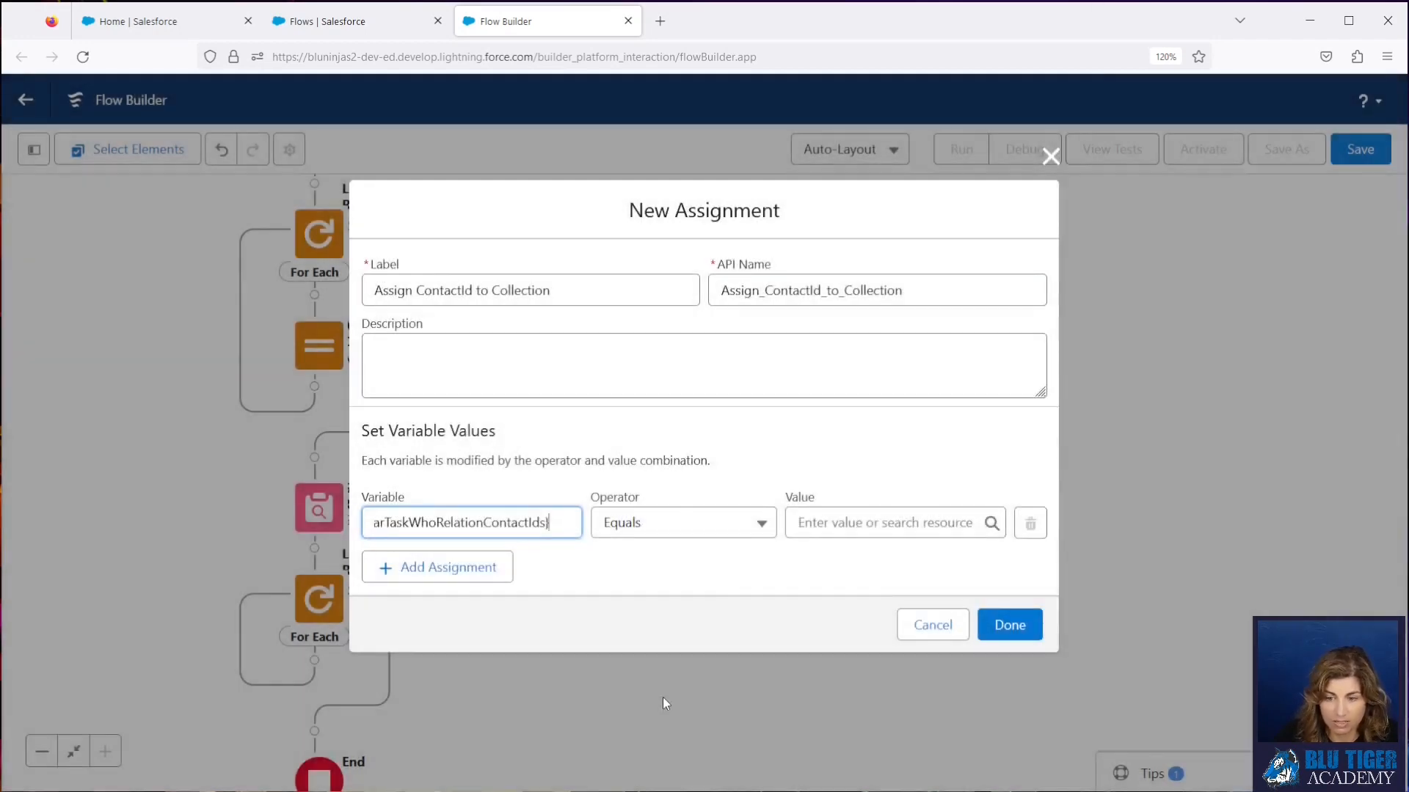
- Set the assignment to Add the contact ID from the Task Who Relation loop's current item to the collection, and finish the element
click(668, 534)
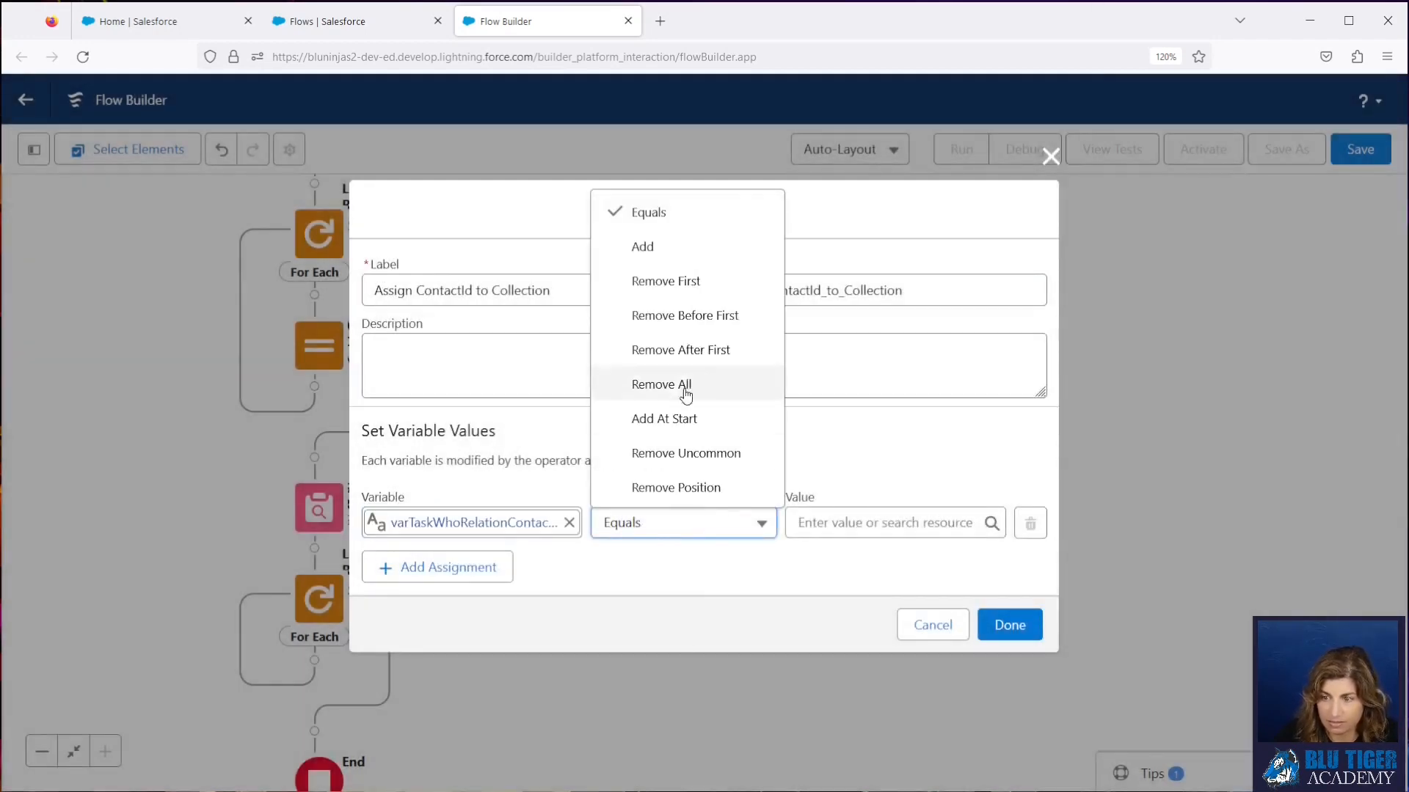
click(679, 242)
click(842, 522)
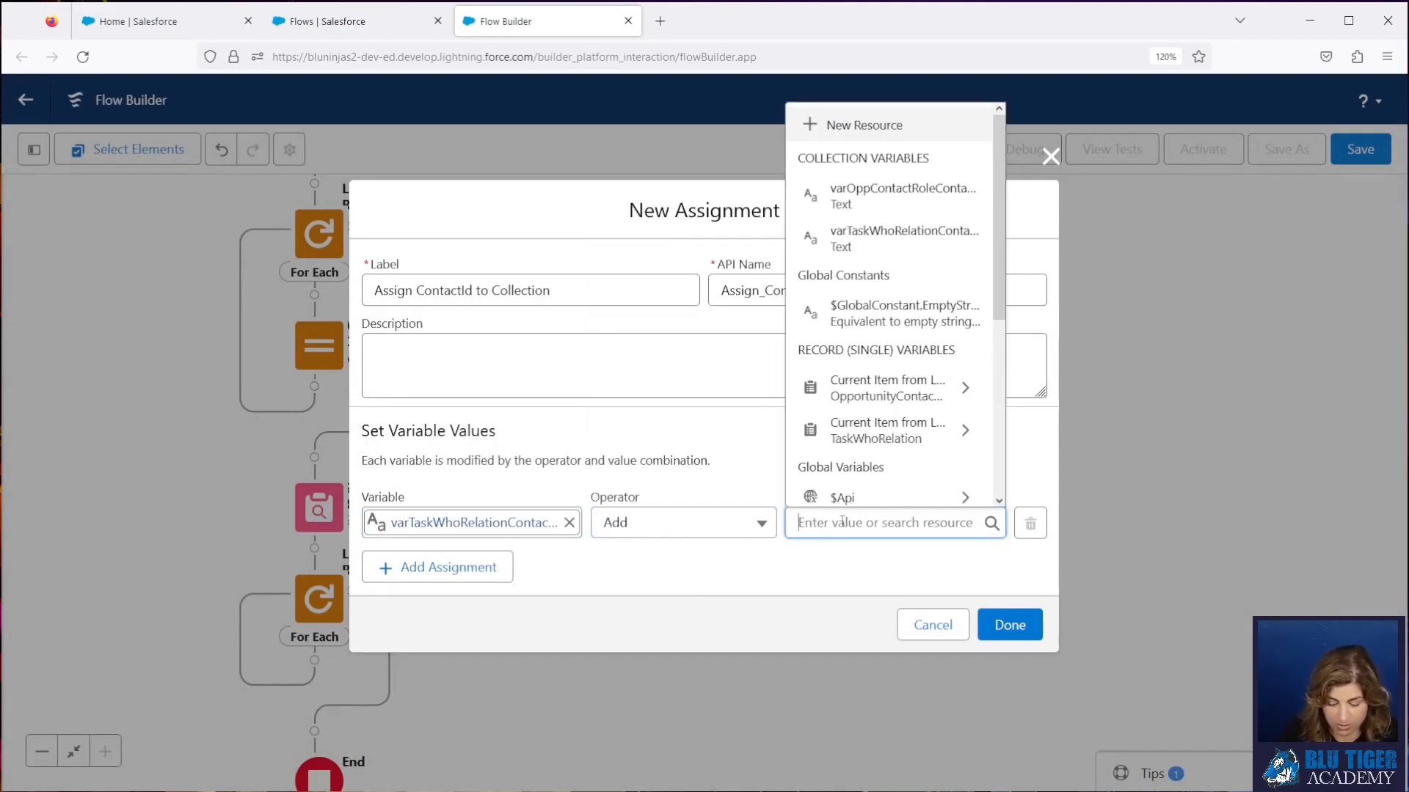
text(loop)
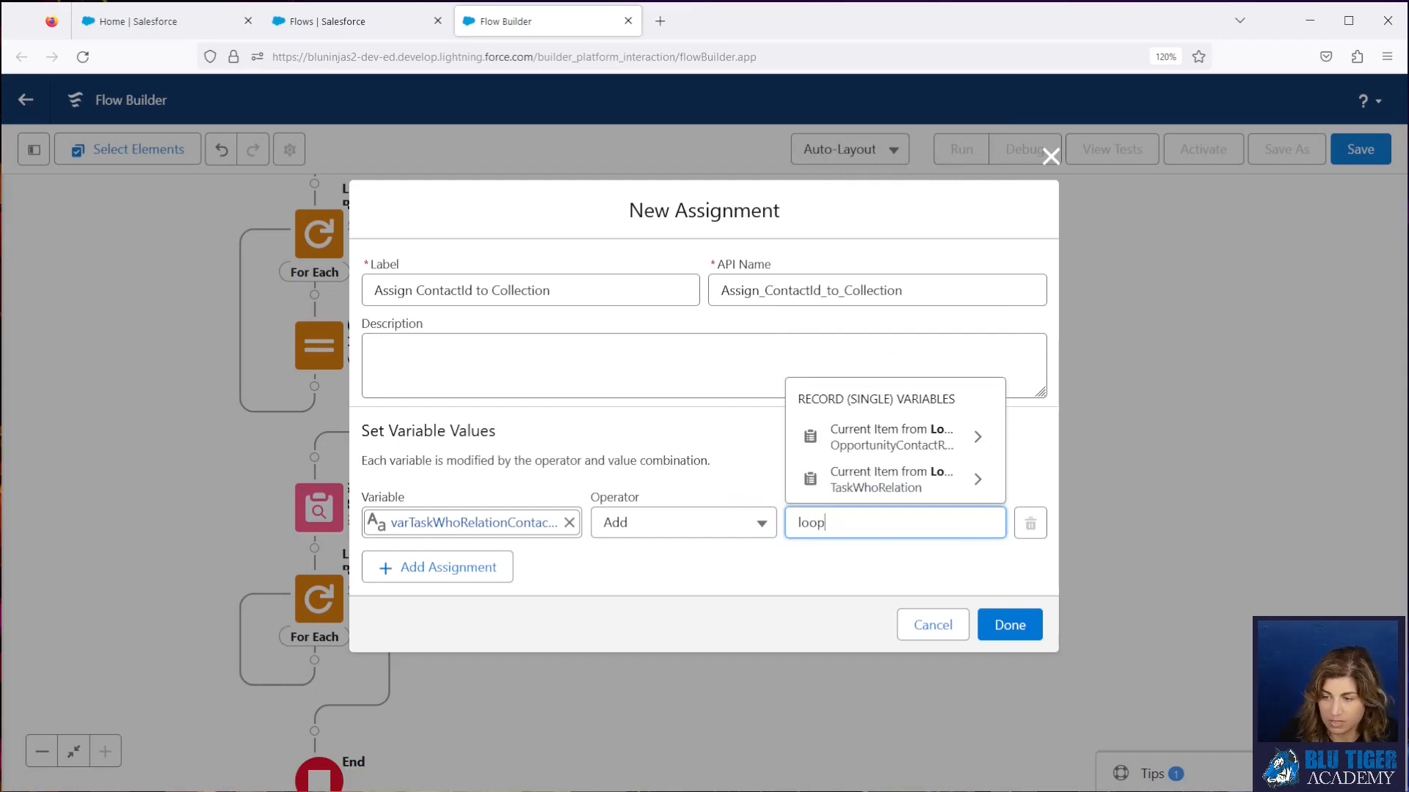
click(889, 481)
click(889, 480)
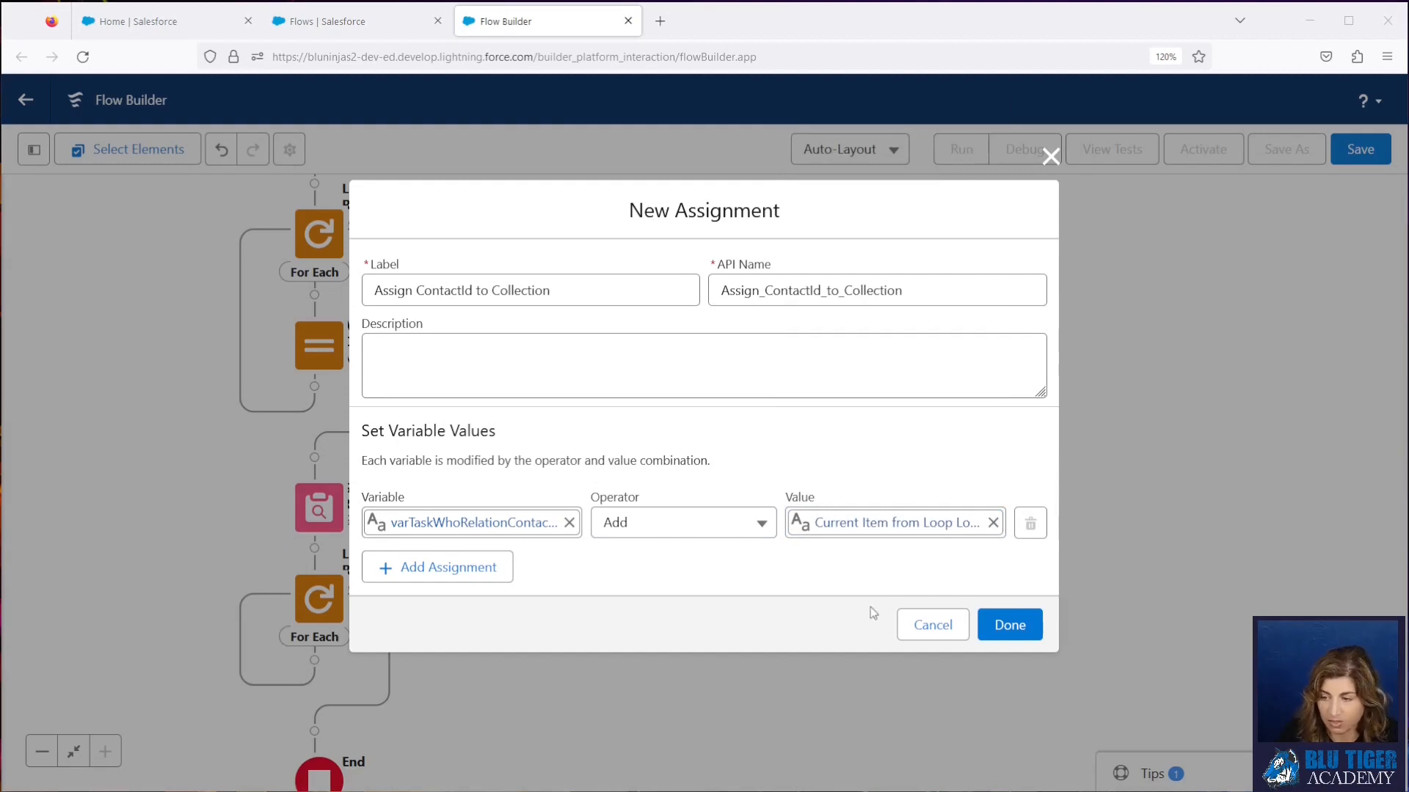
click(1020, 626)
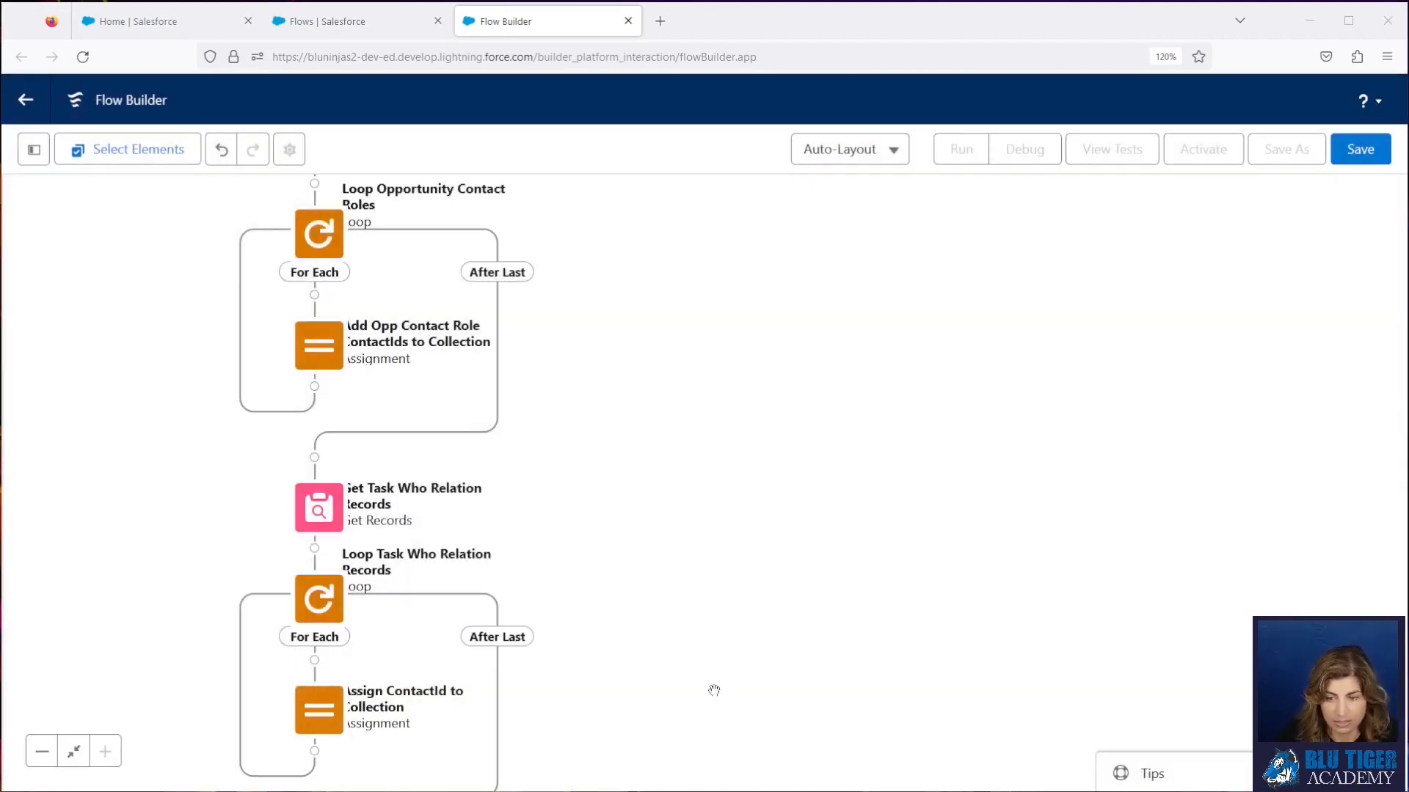
- Add a Get Records element for the Contact object after the second loop, labelled "Get Contacts with Internal Domain"
drag(714, 688, 814, 367)
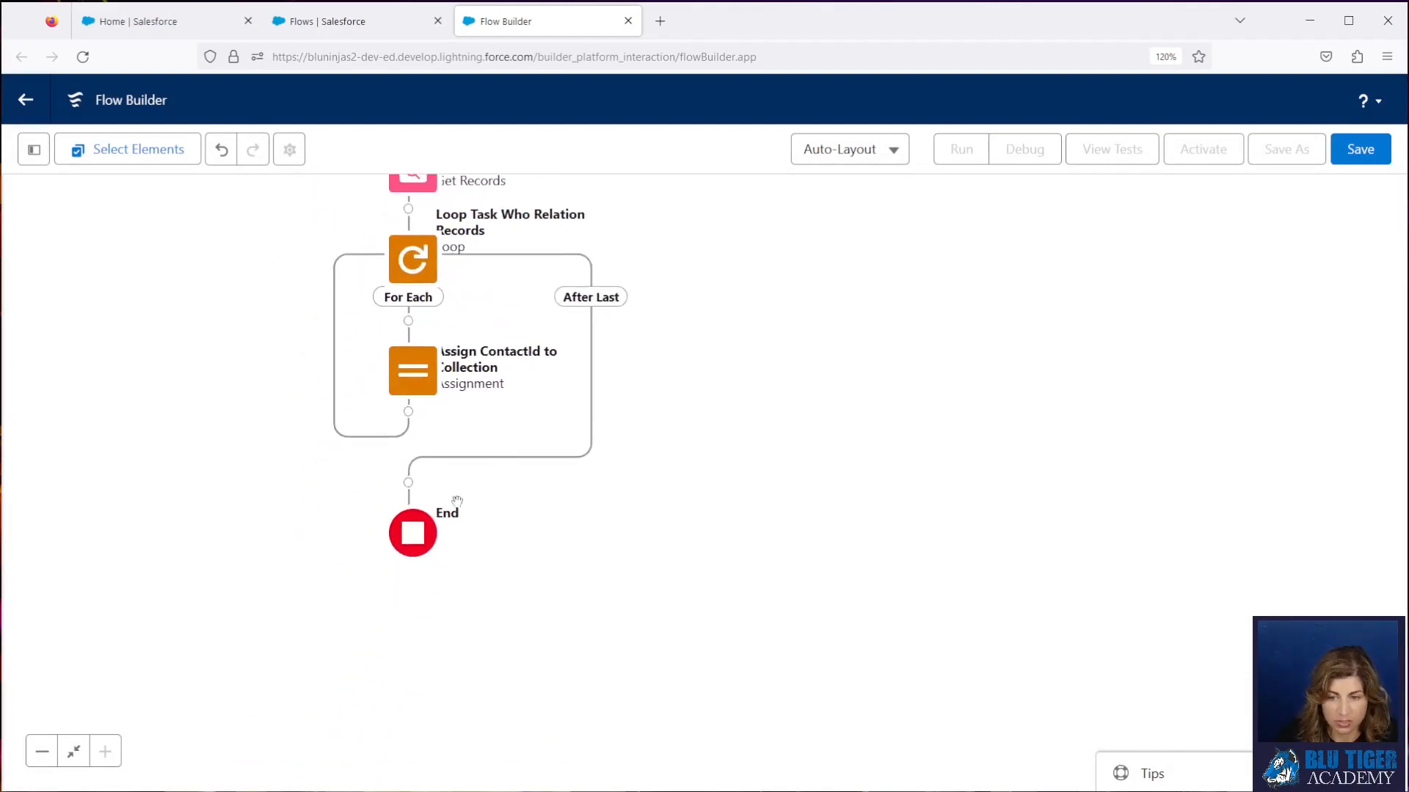
click(408, 482)
text(get)
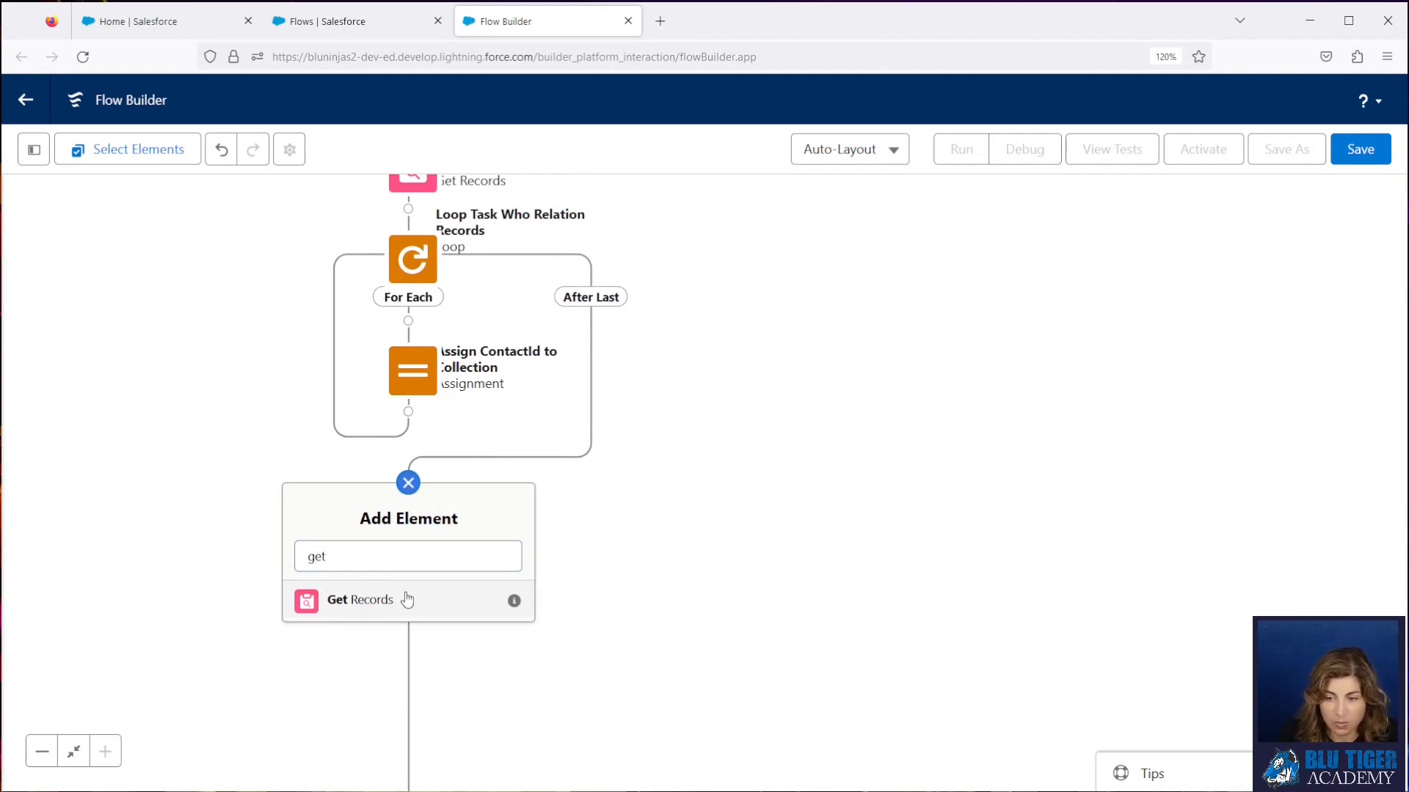
click(407, 600)
text(G)
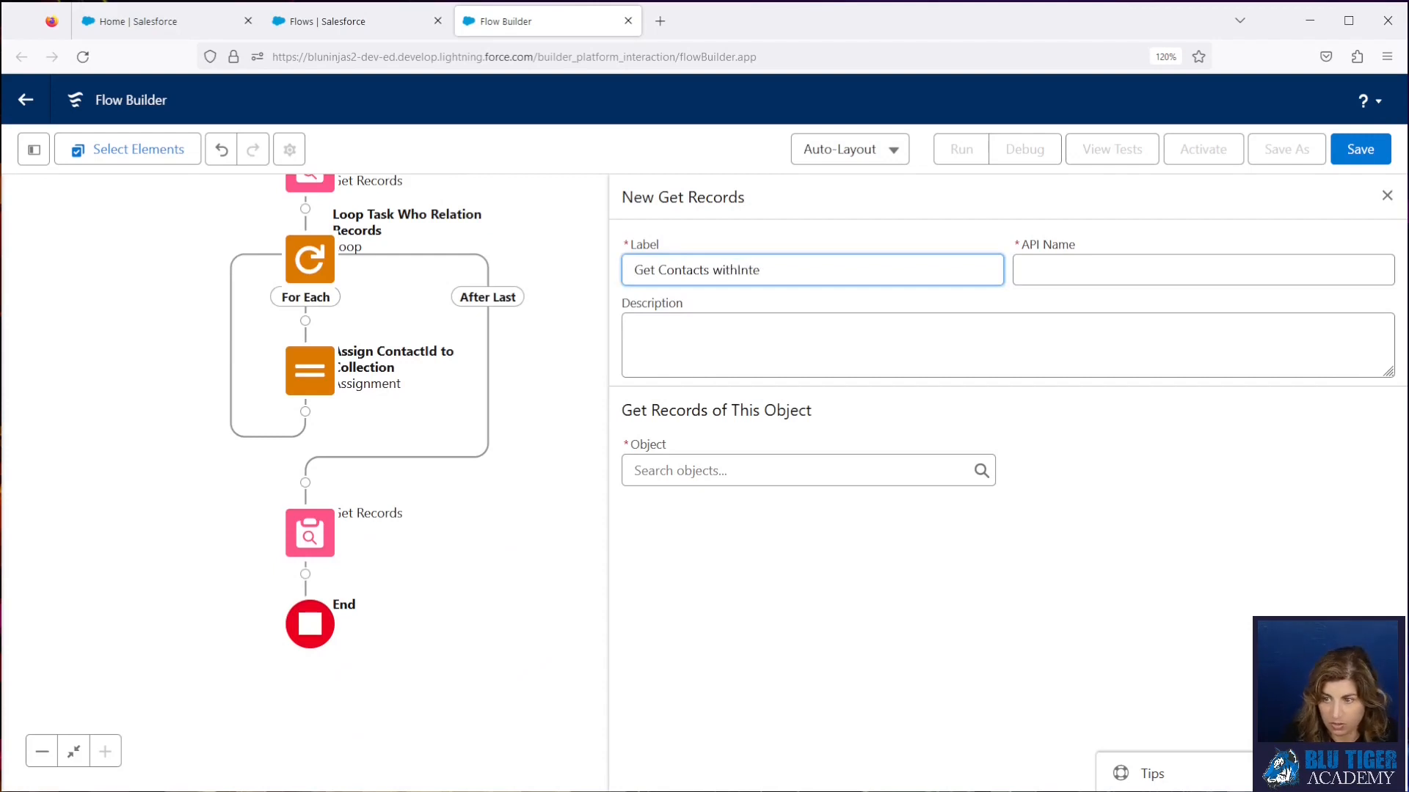
text(et Contacts with Interna)
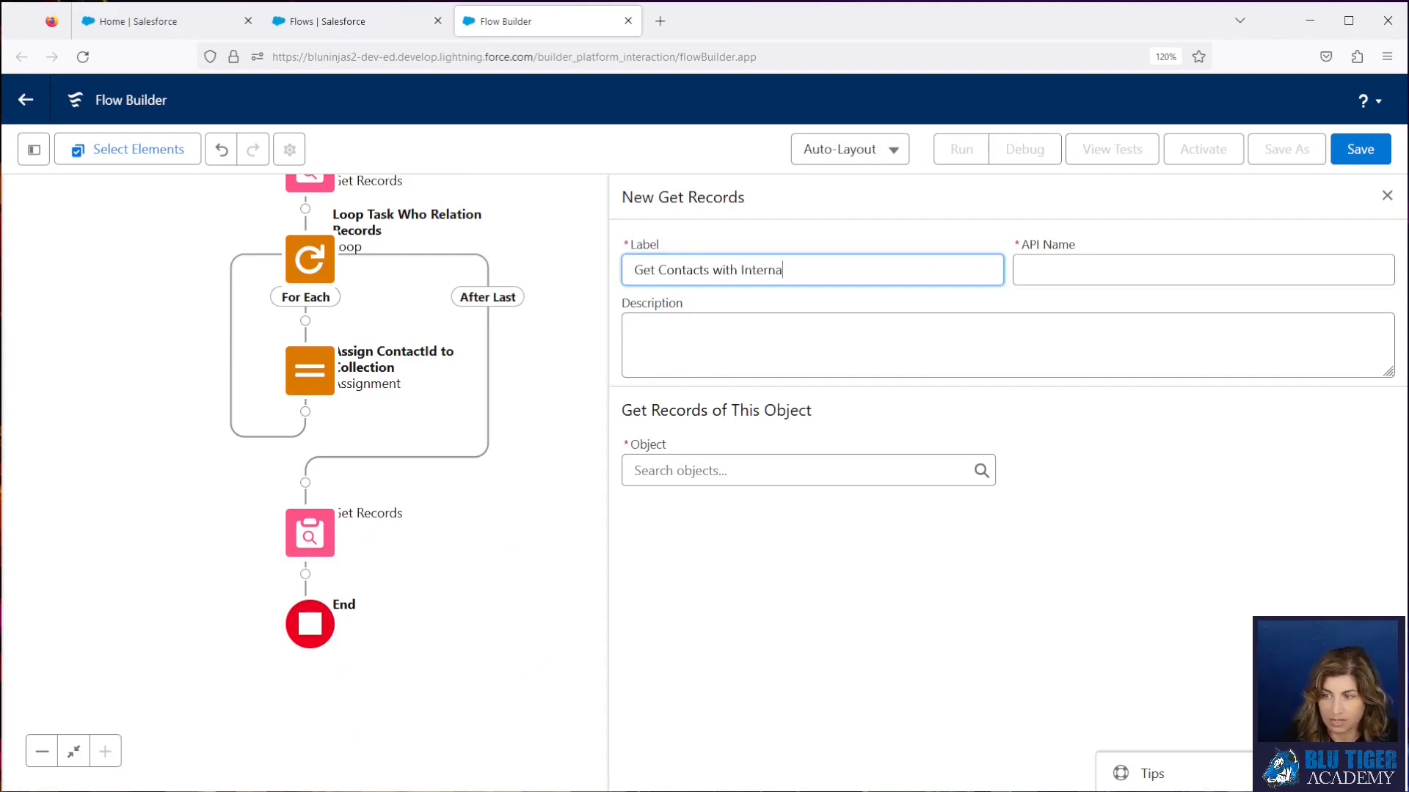
text(l Domain)
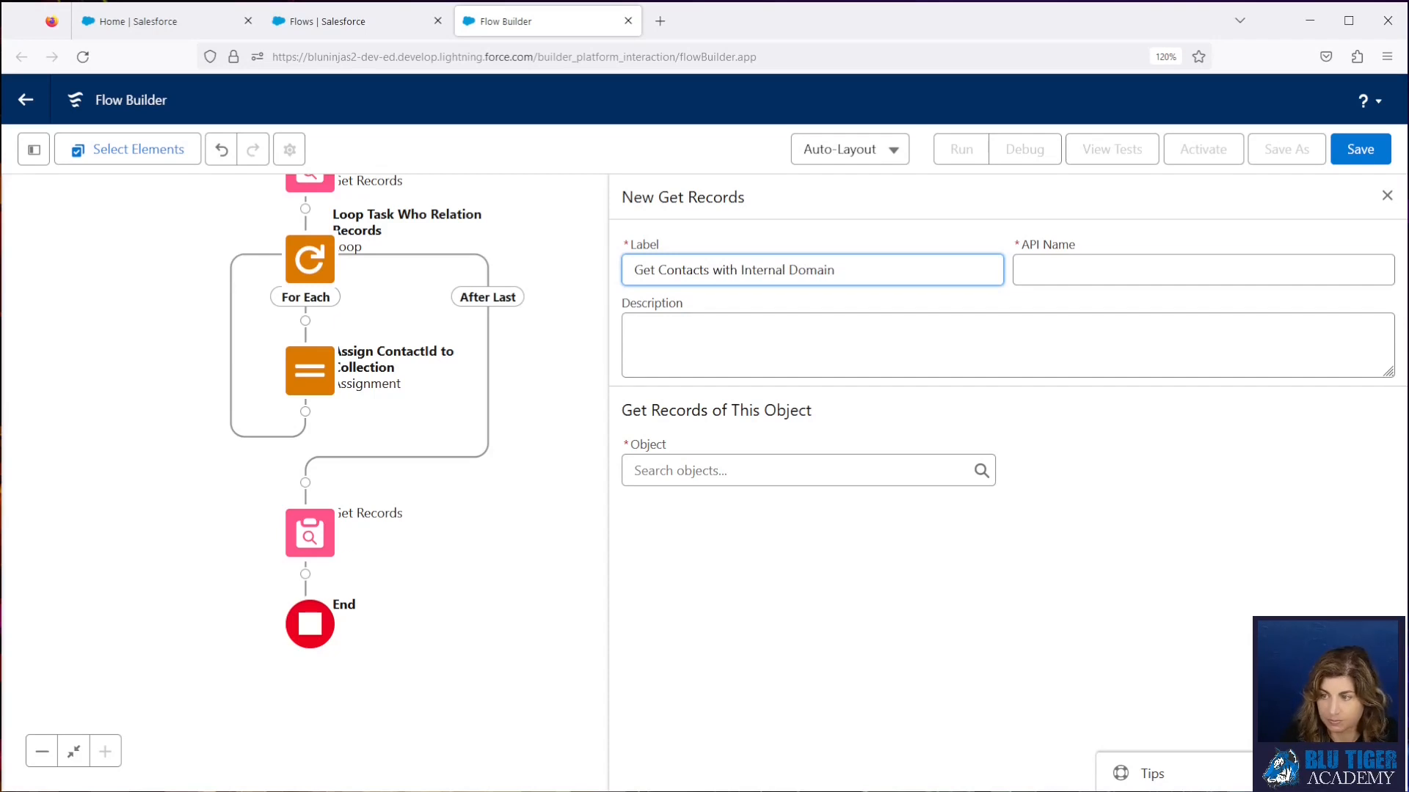
key(Tab)
click(715, 470)
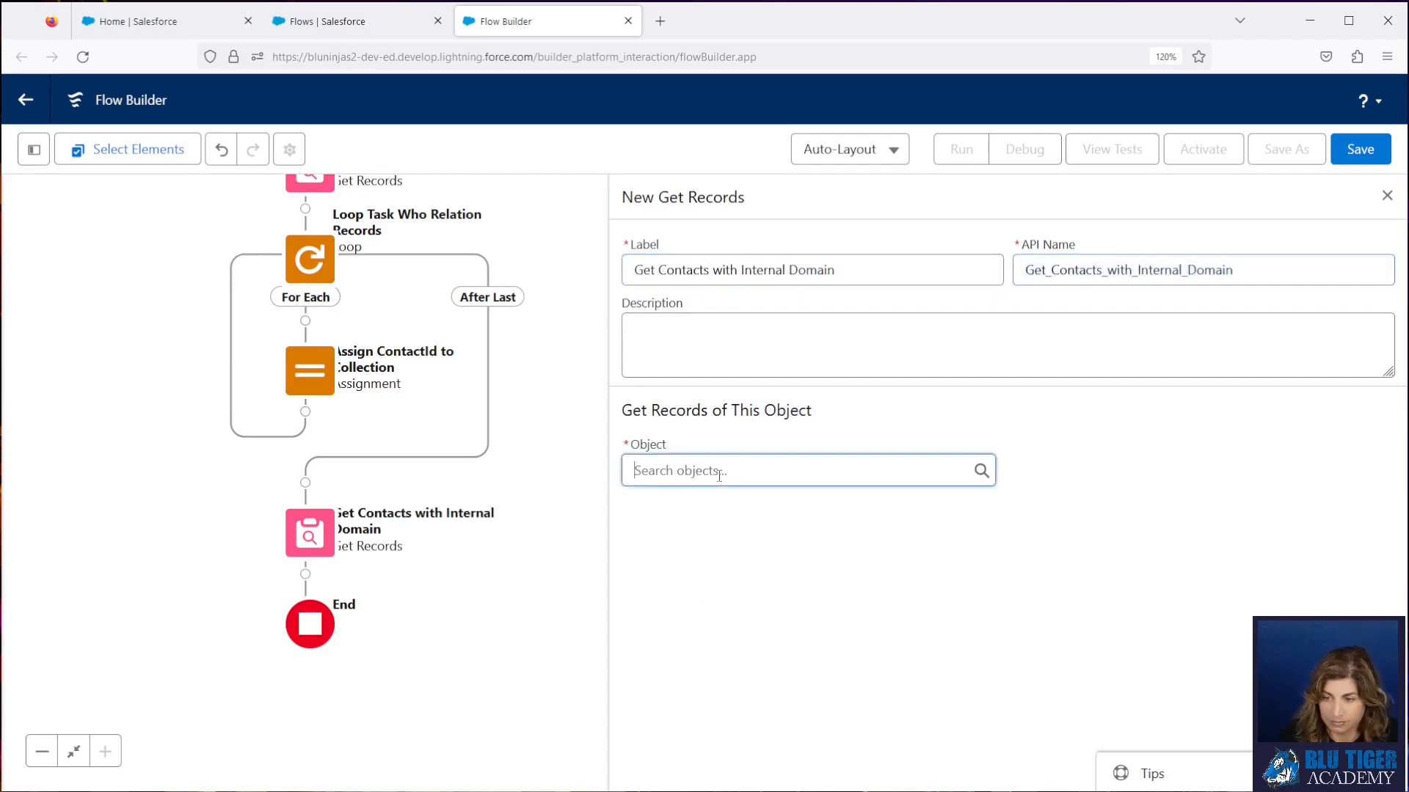
text(Contact)
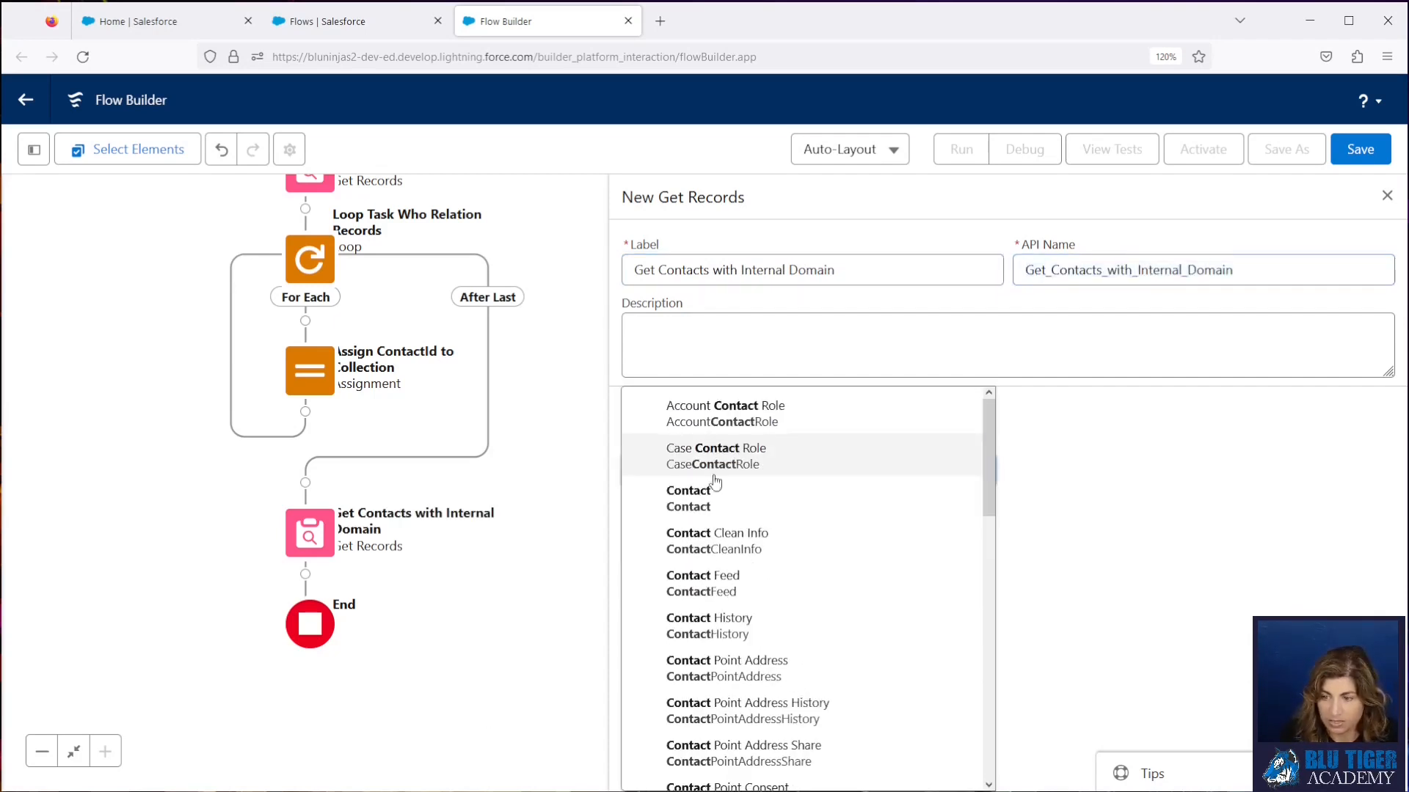
click(699, 503)
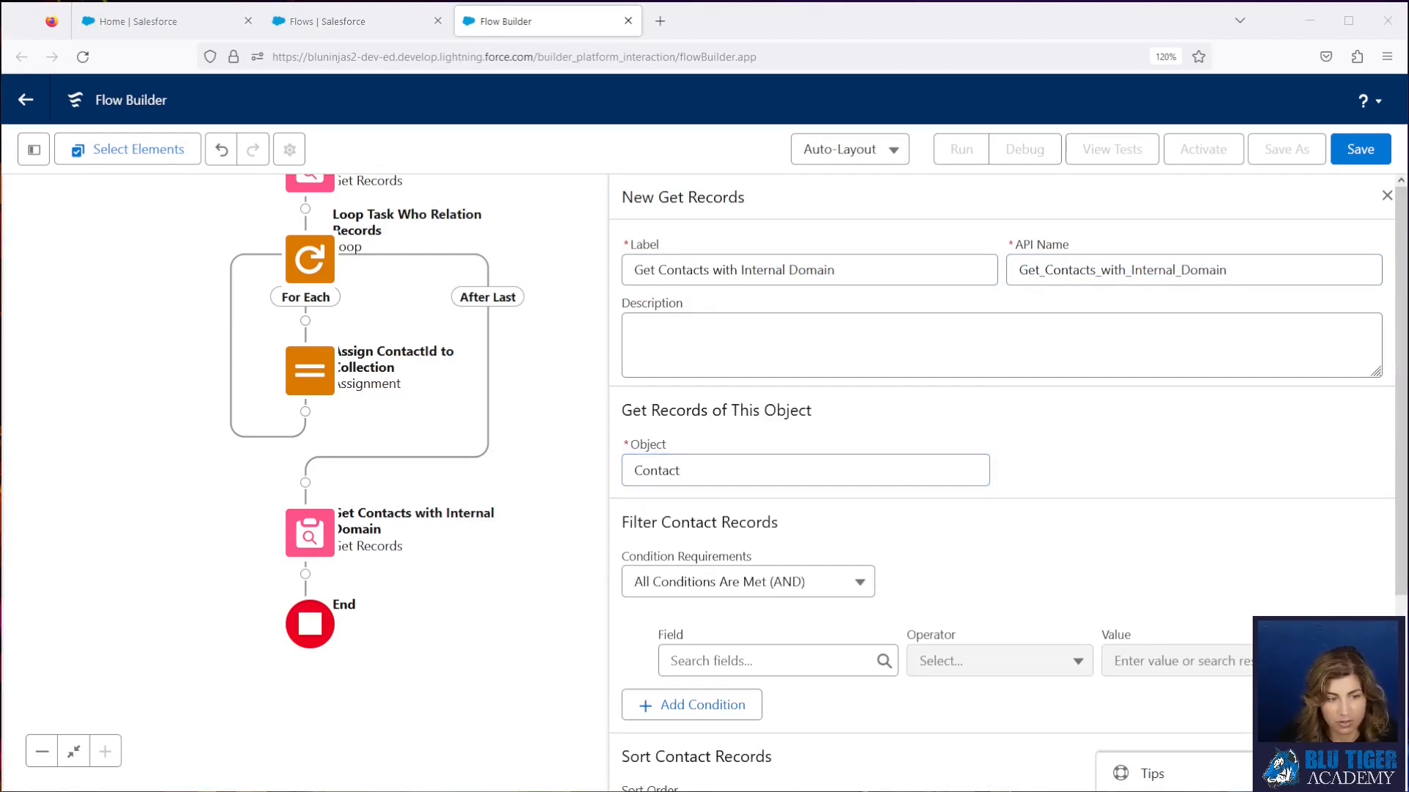
- Filter the contact records by Id In the varTaskWhoRelationContactIds collection
click(715, 665)
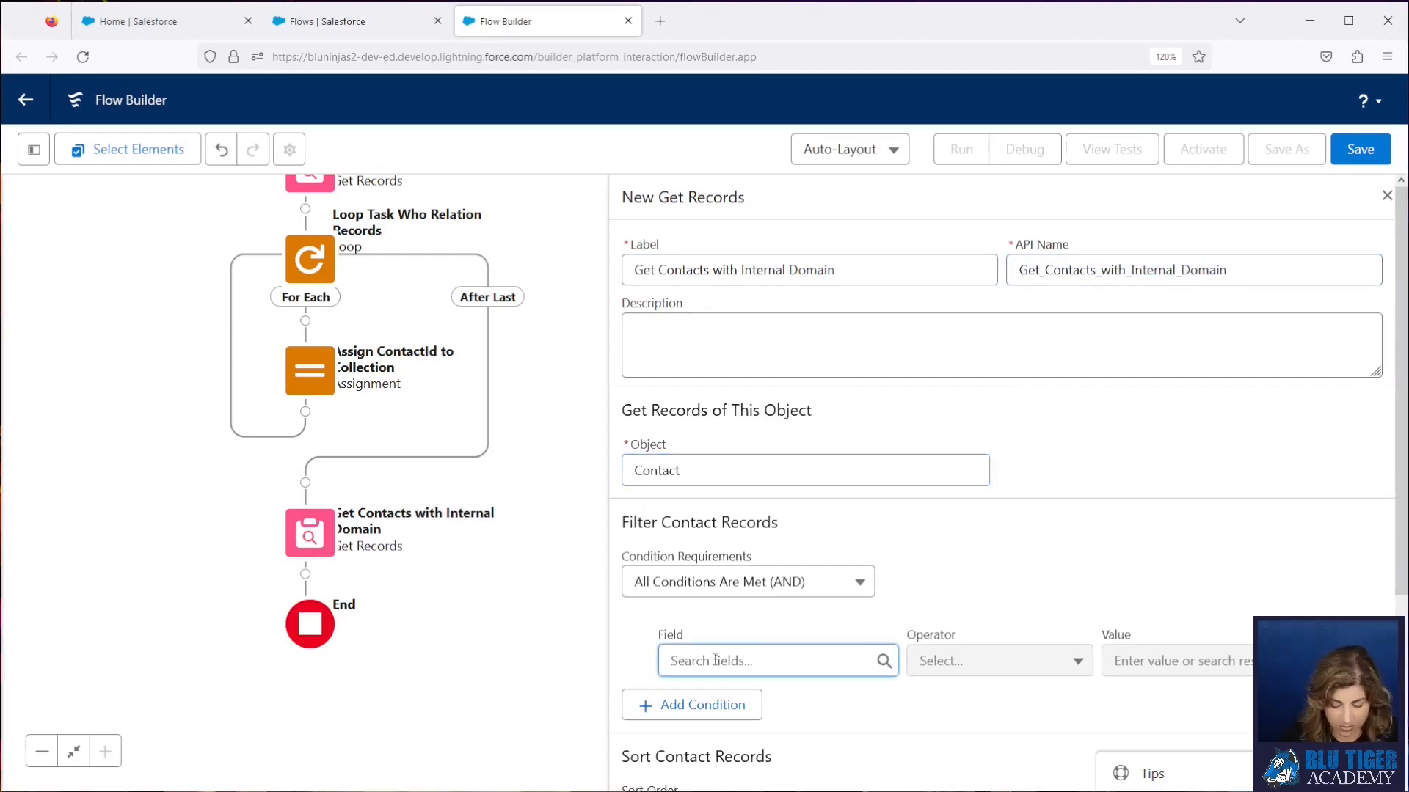
text(Id)
key(Tab)
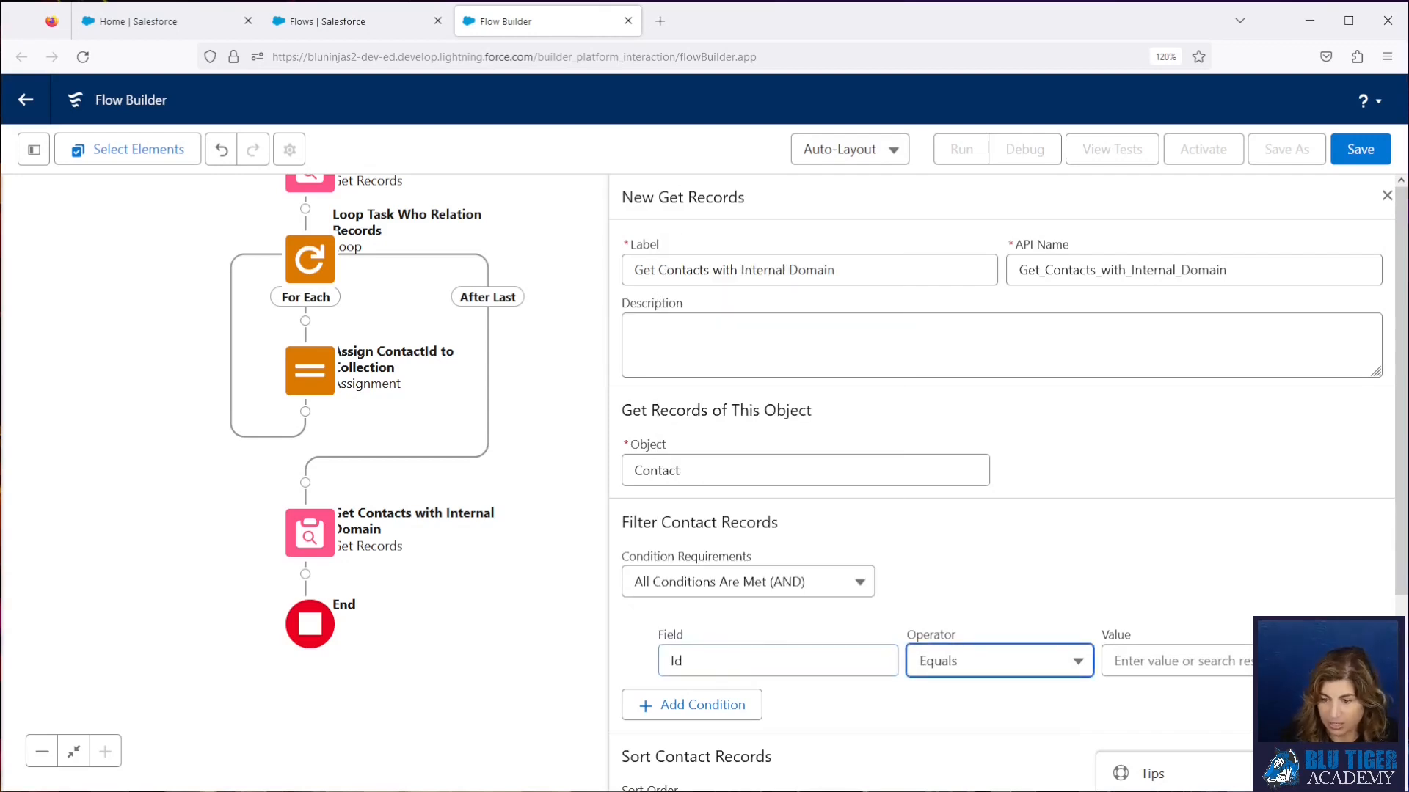
click(957, 662)
click(959, 585)
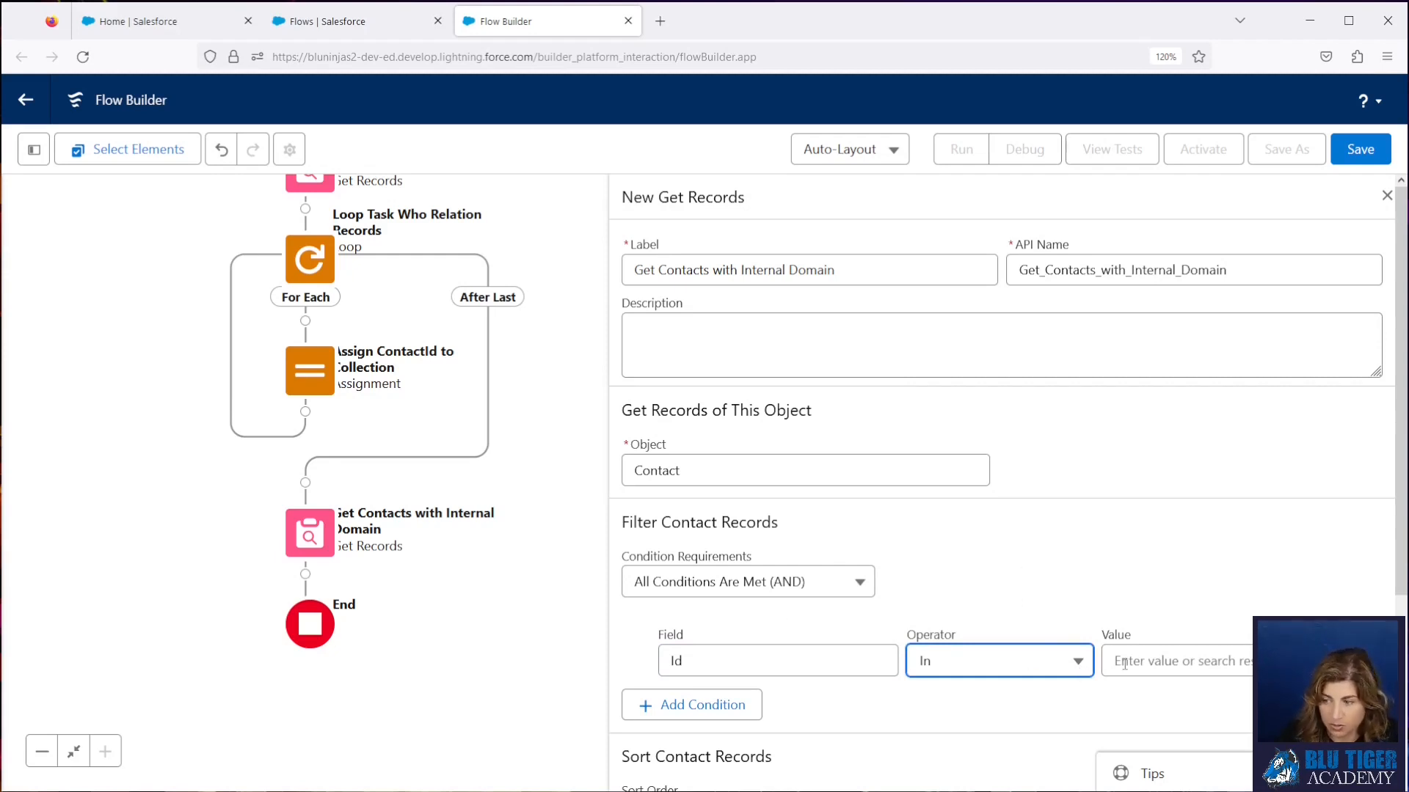
click(1174, 660)
text(var)
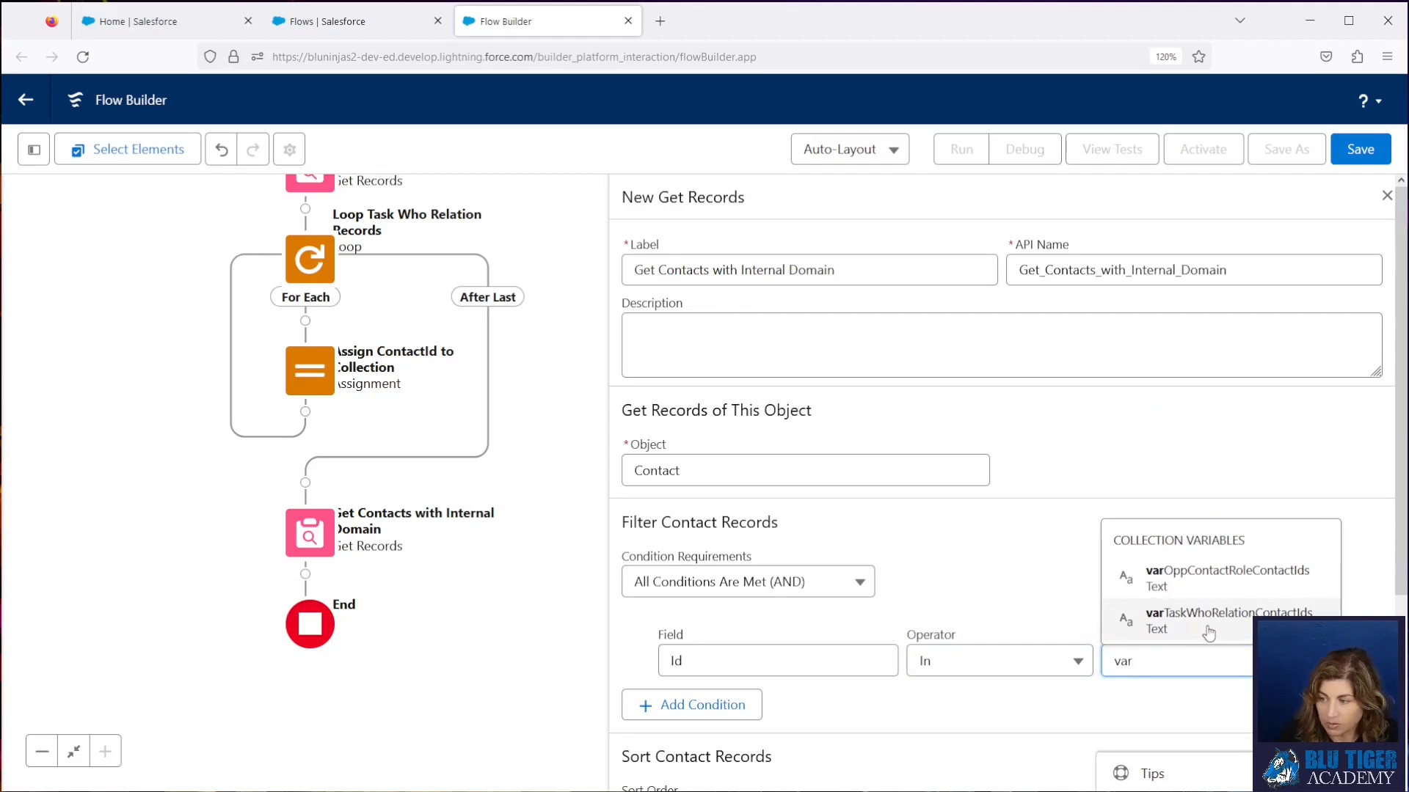
click(1199, 629)
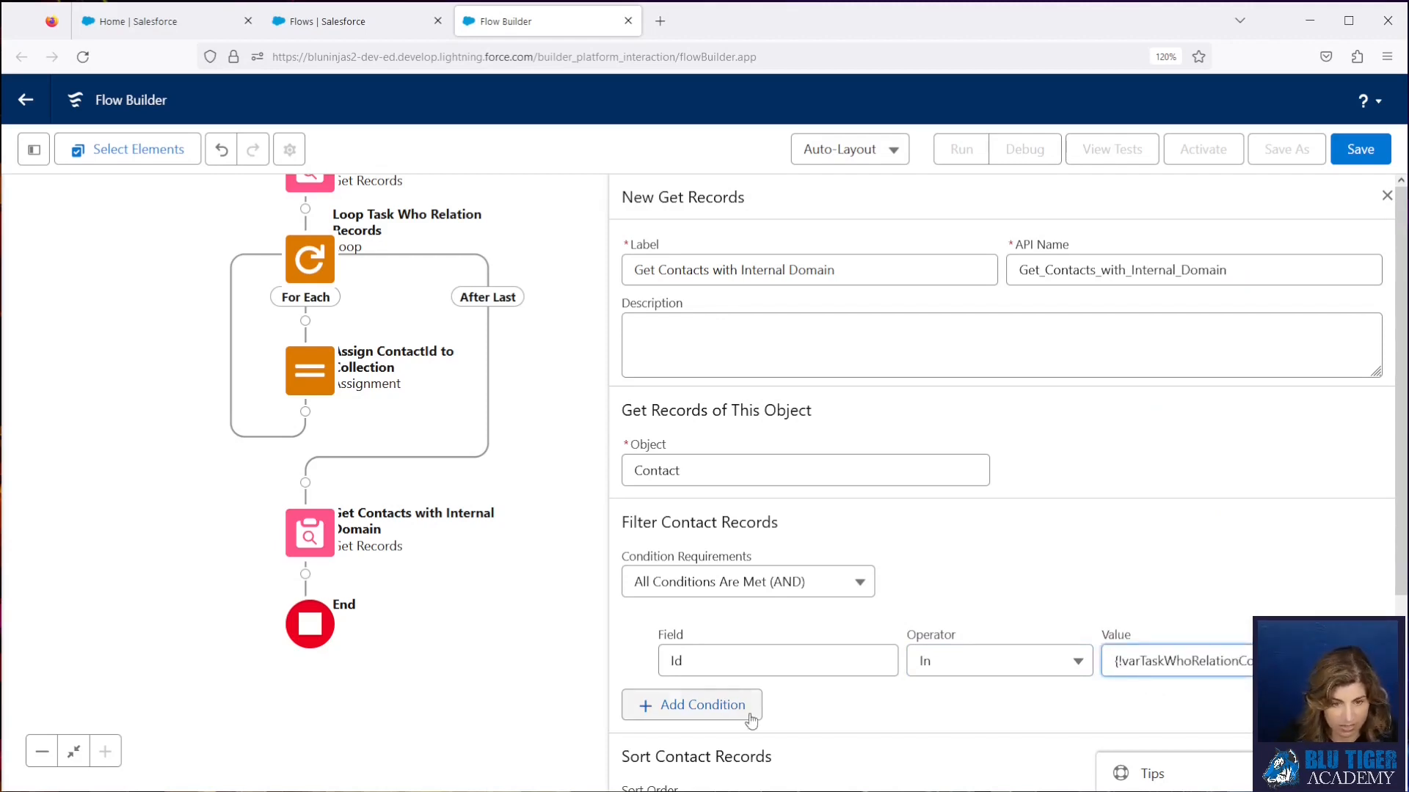
- Add a second filter condition with Email Contains bluninjas.com, and store all matching contact records
click(693, 705)
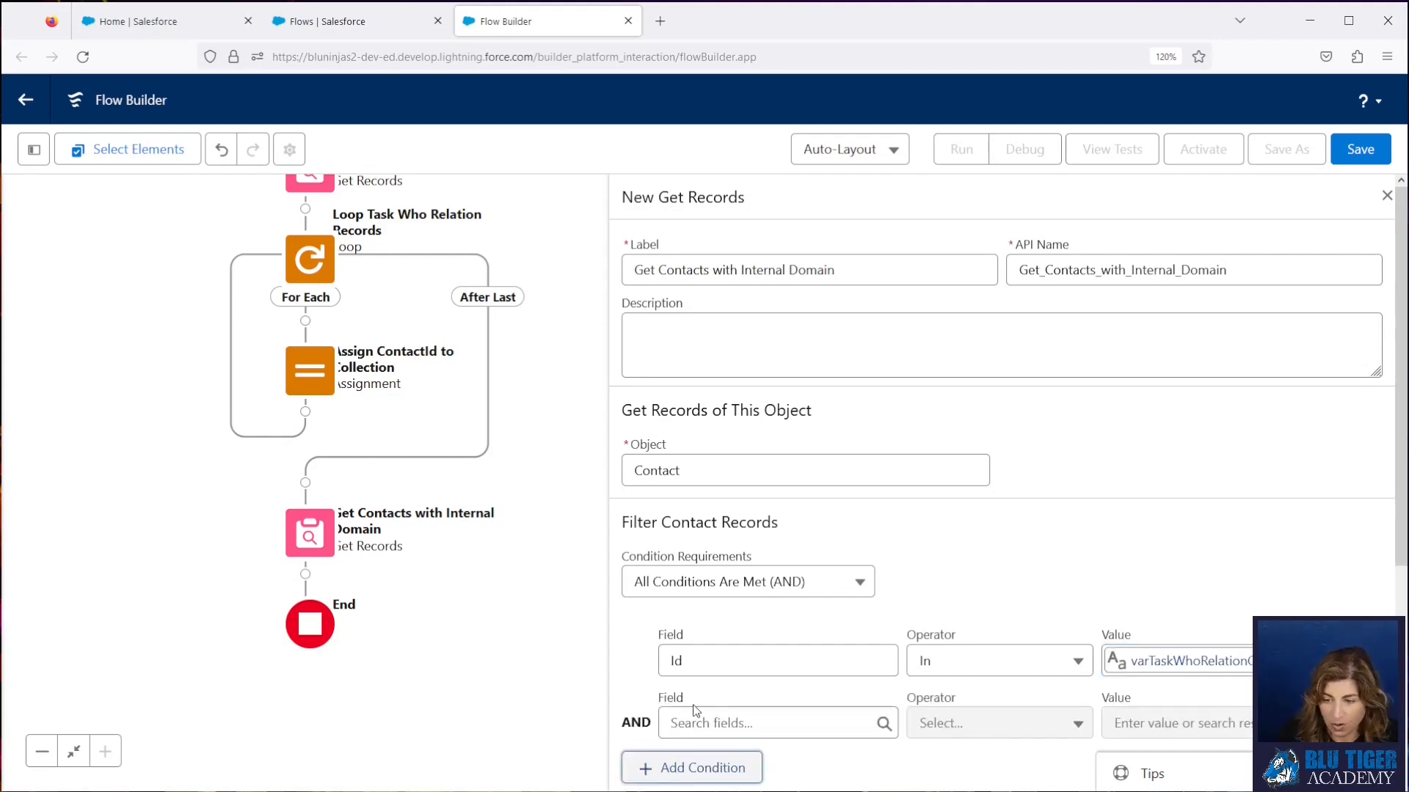
click(693, 722)
text(email)
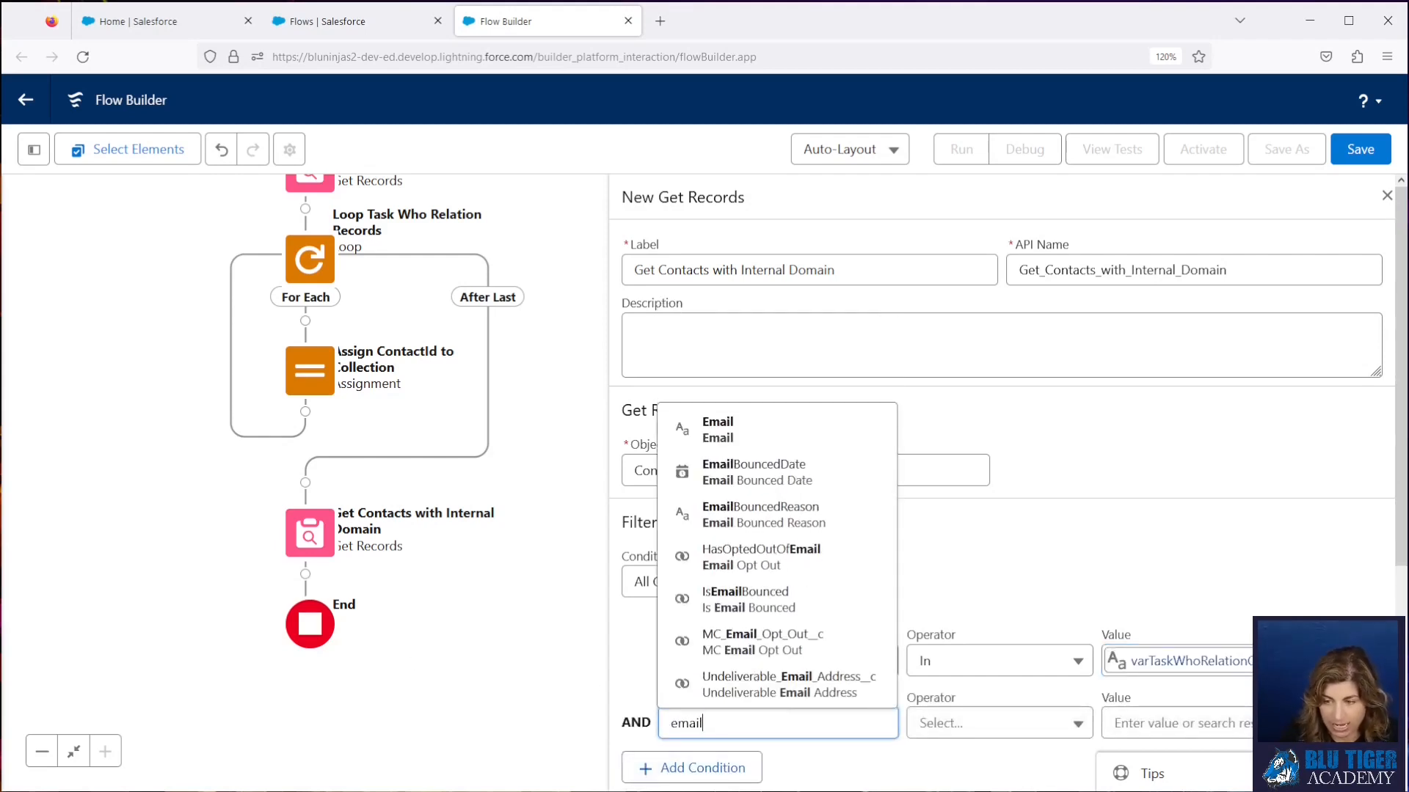
click(719, 431)
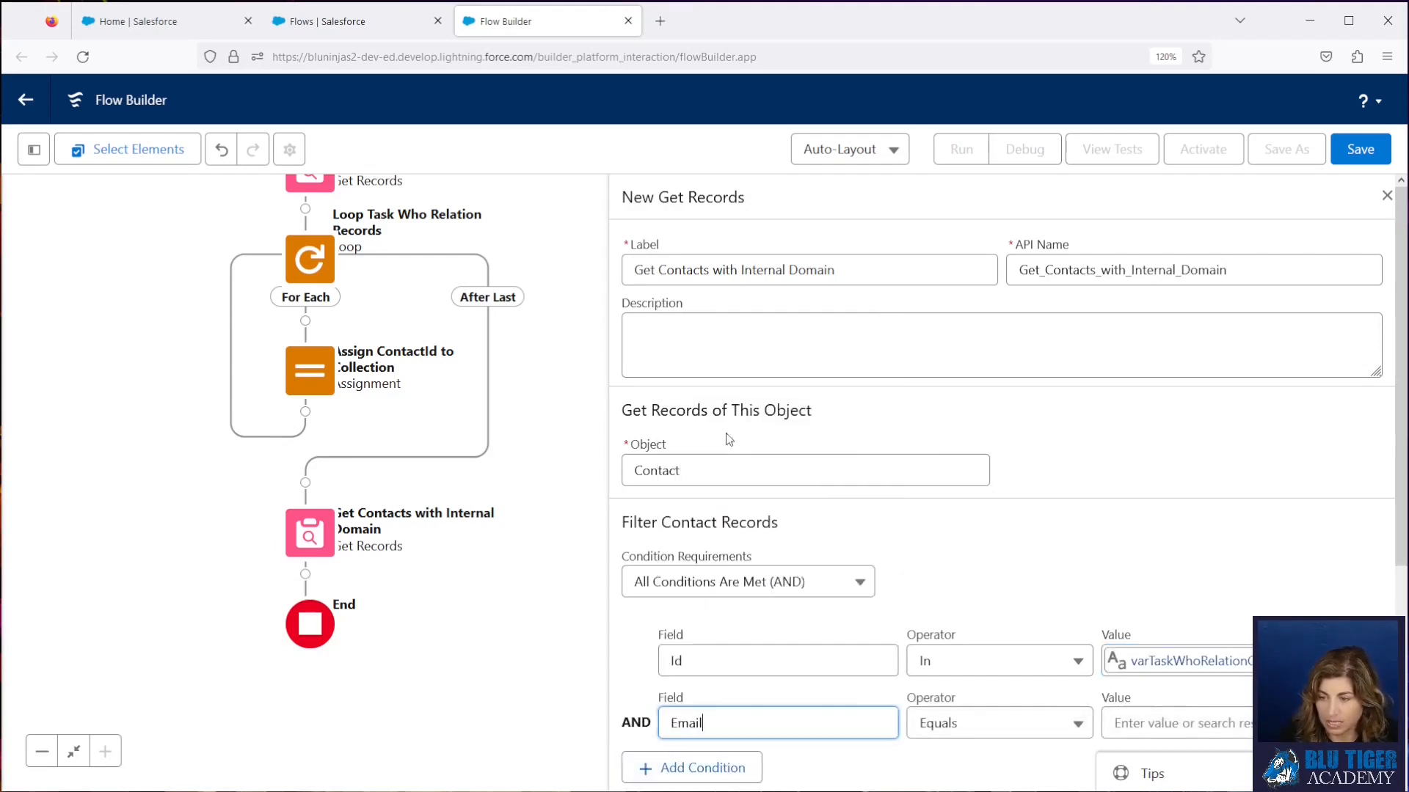
click(1035, 730)
click(1015, 578)
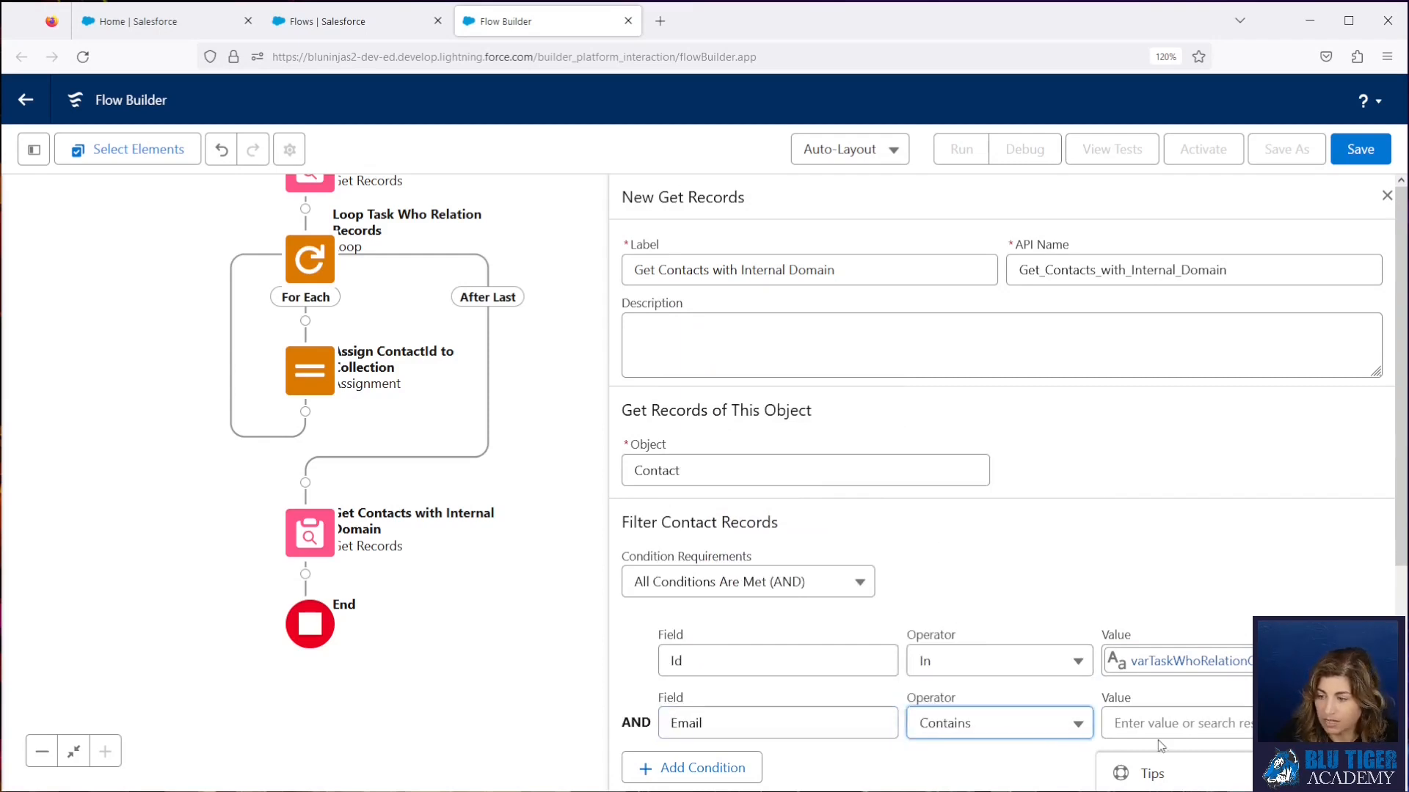
click(1157, 725)
text(blunin)
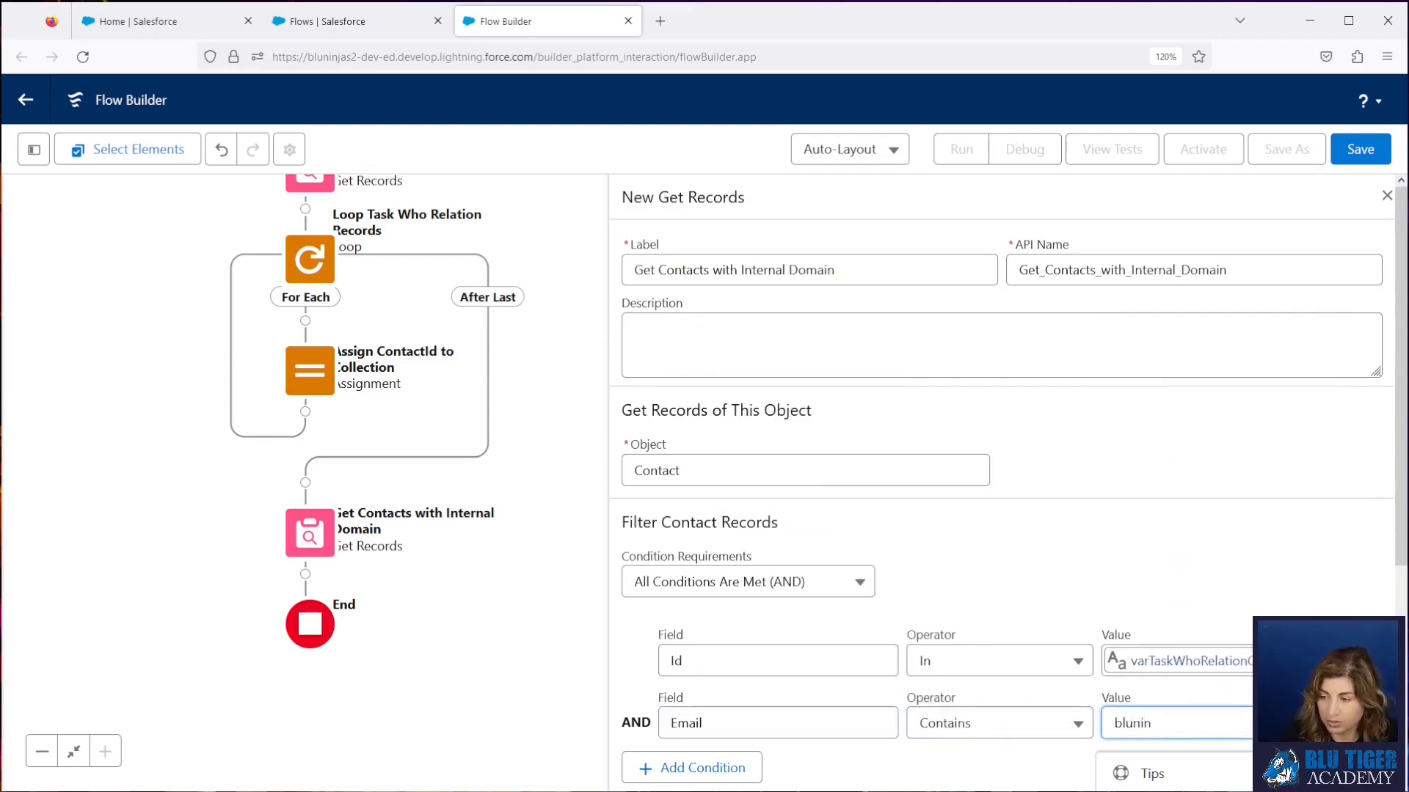
text(jas.com)
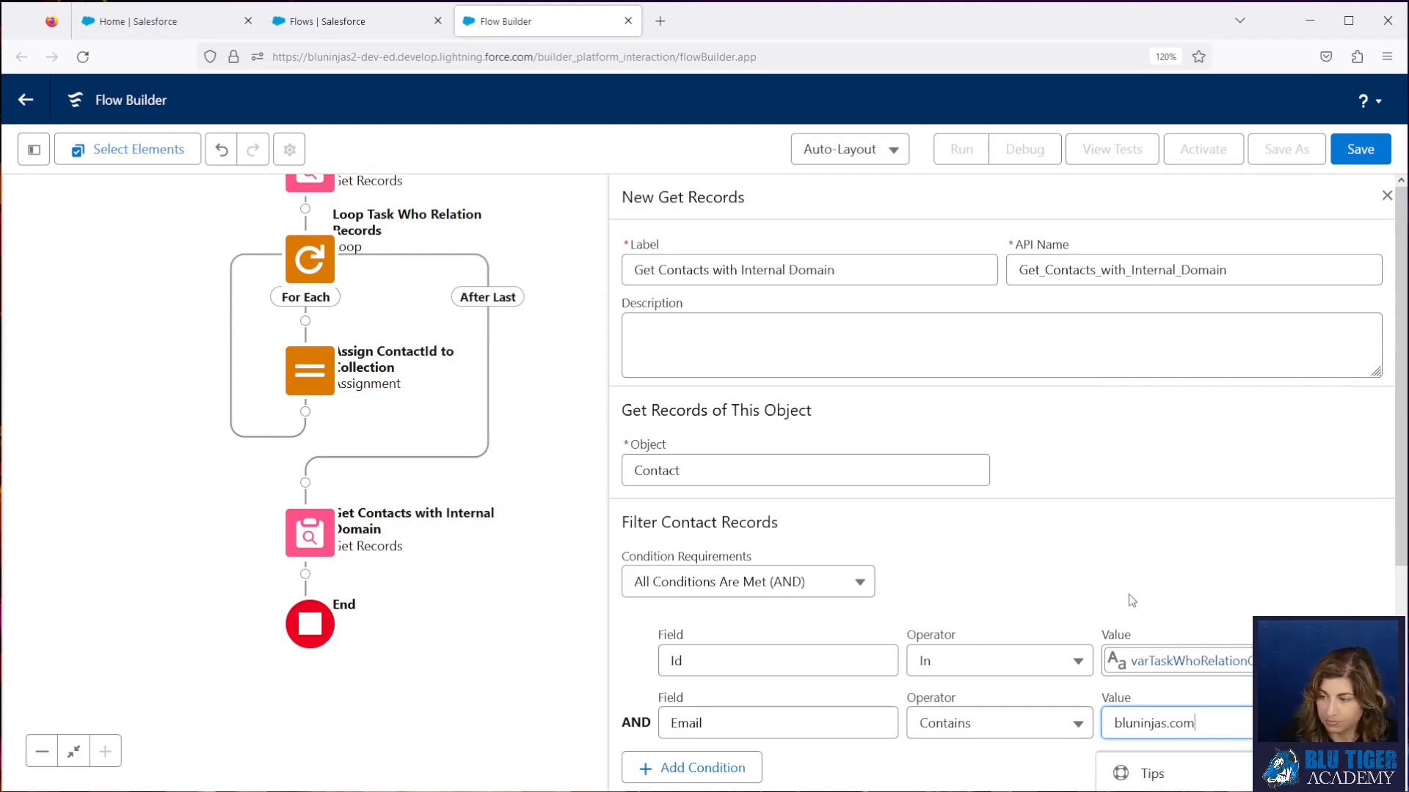
scroll(1056, 560, down, 4)
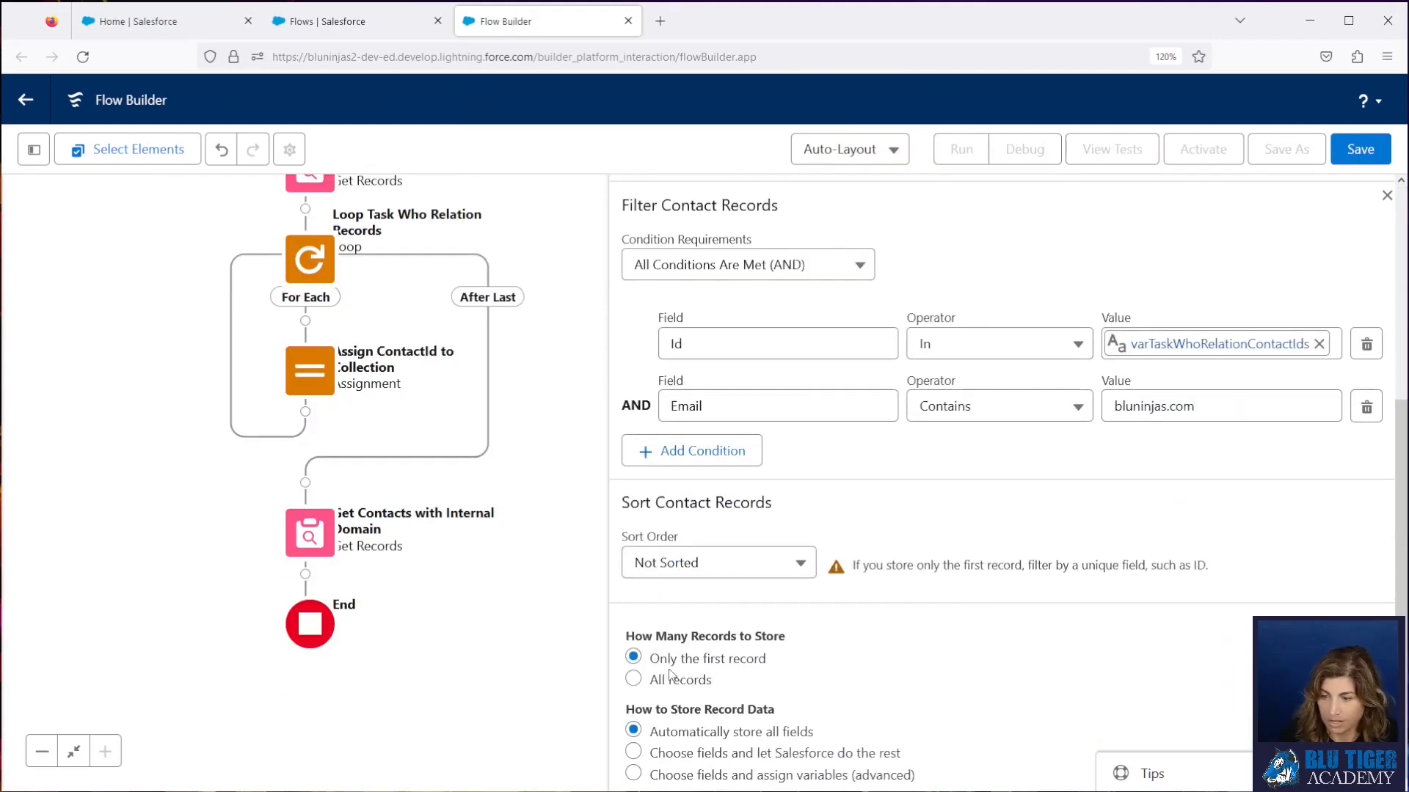
click(634, 679)
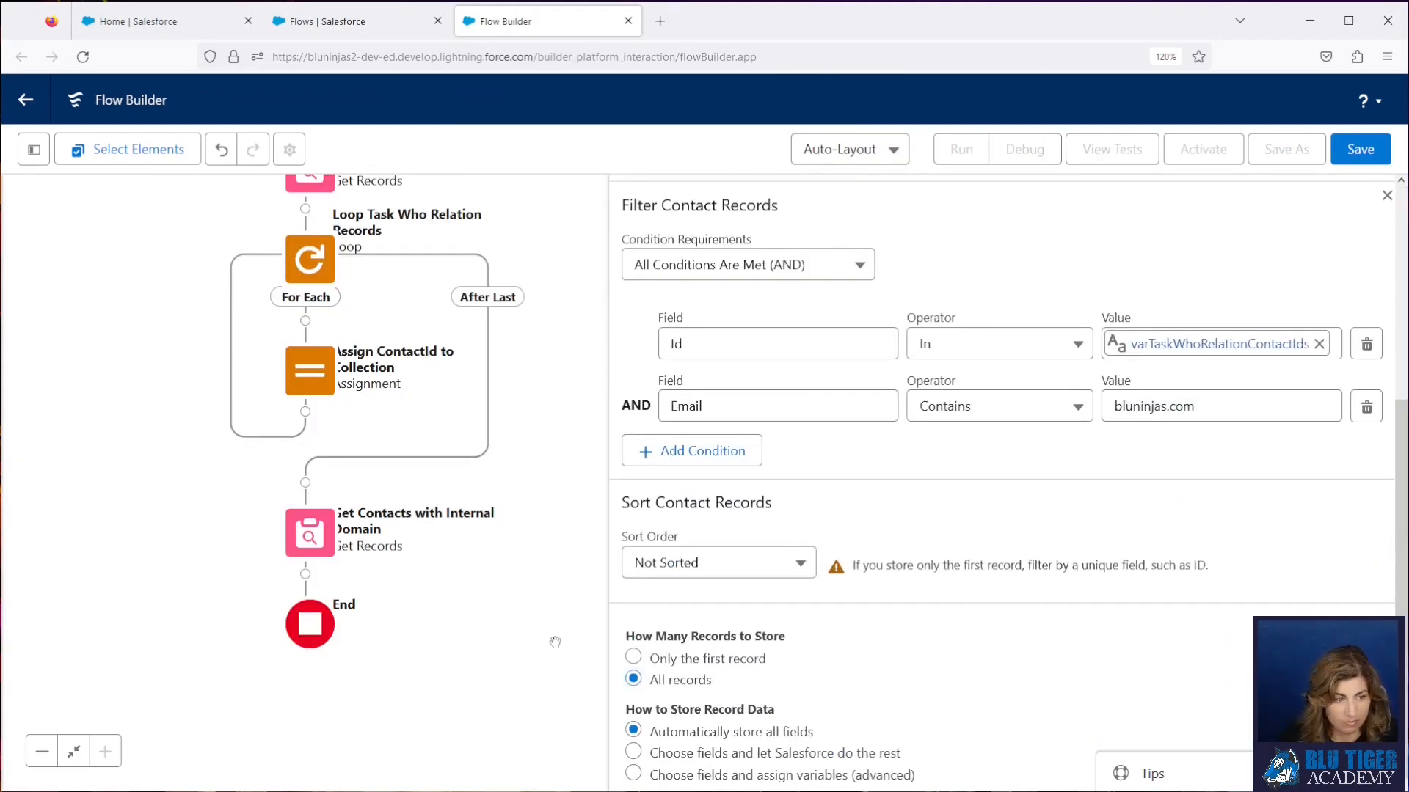
- Add a Decision element after Get Contacts with Internal Domain, labelled "Contacts with Internal Domain Exist?"
click(305, 575)
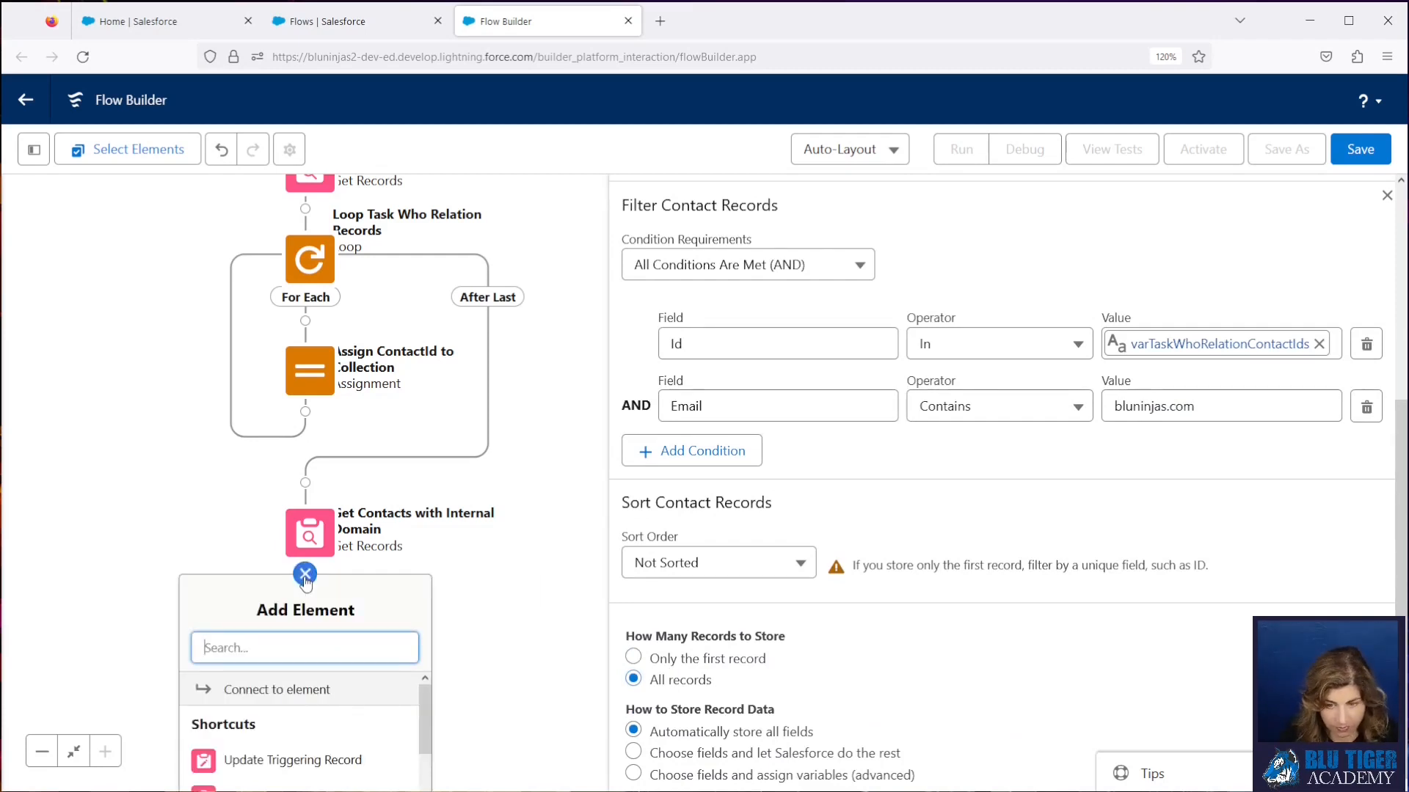
text(decision)
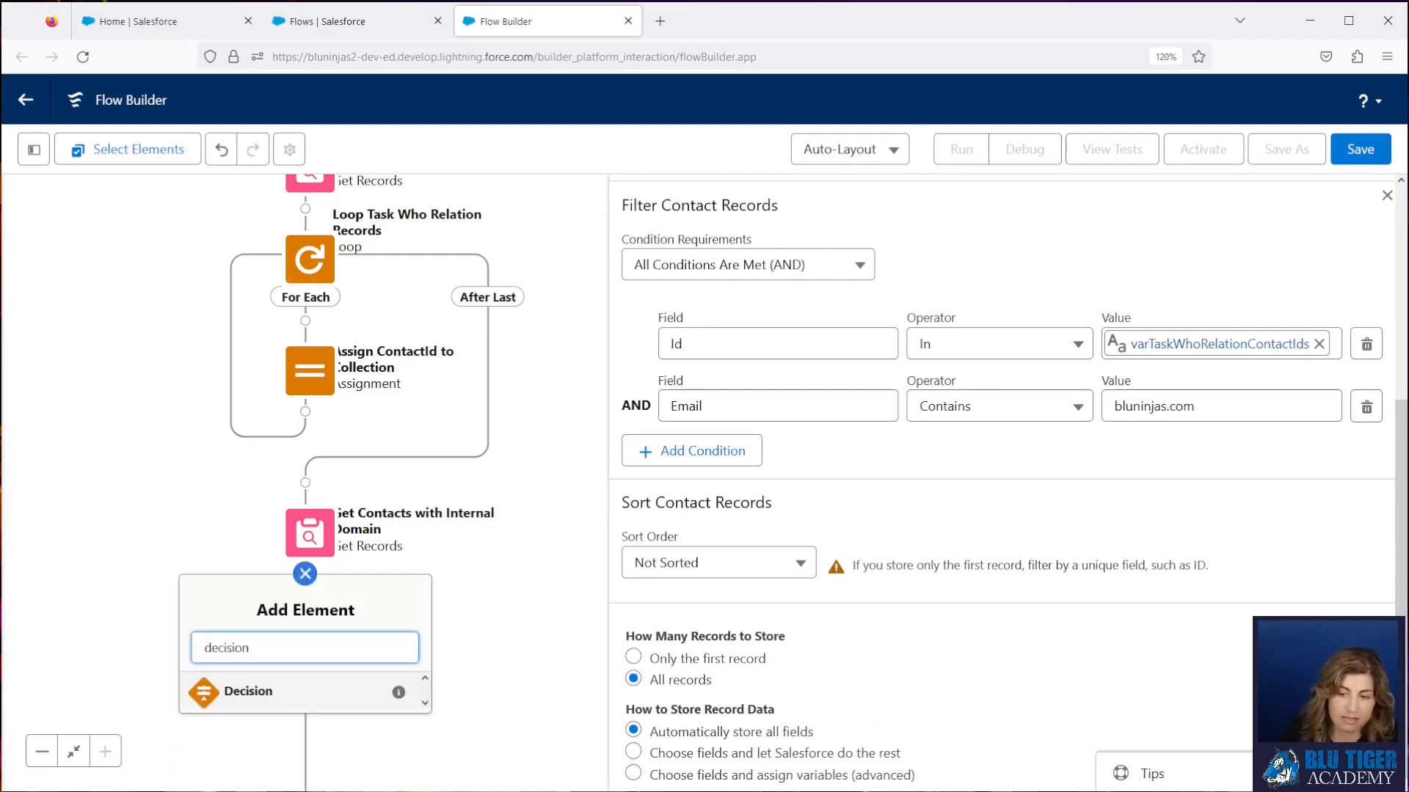
click(299, 693)
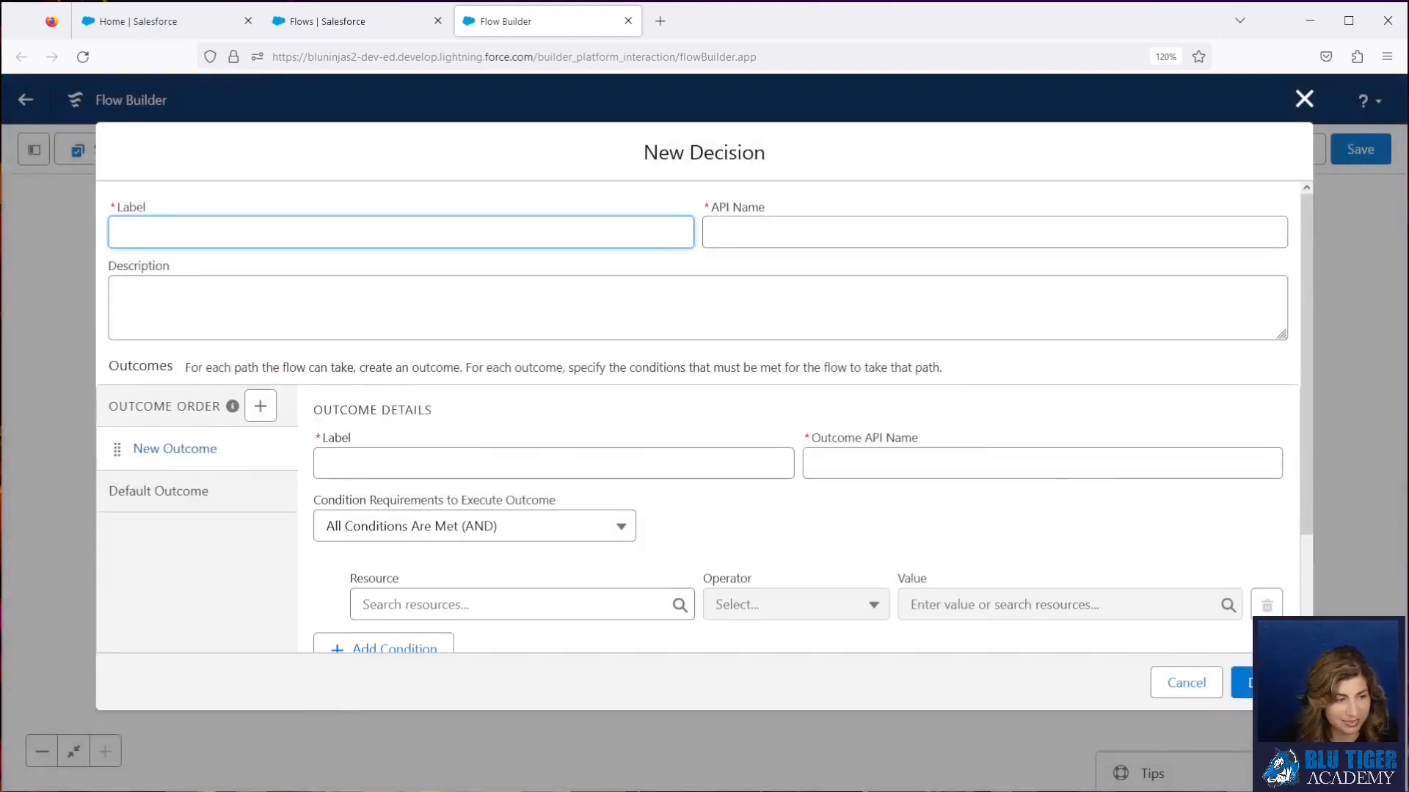
key(alt+Tab)
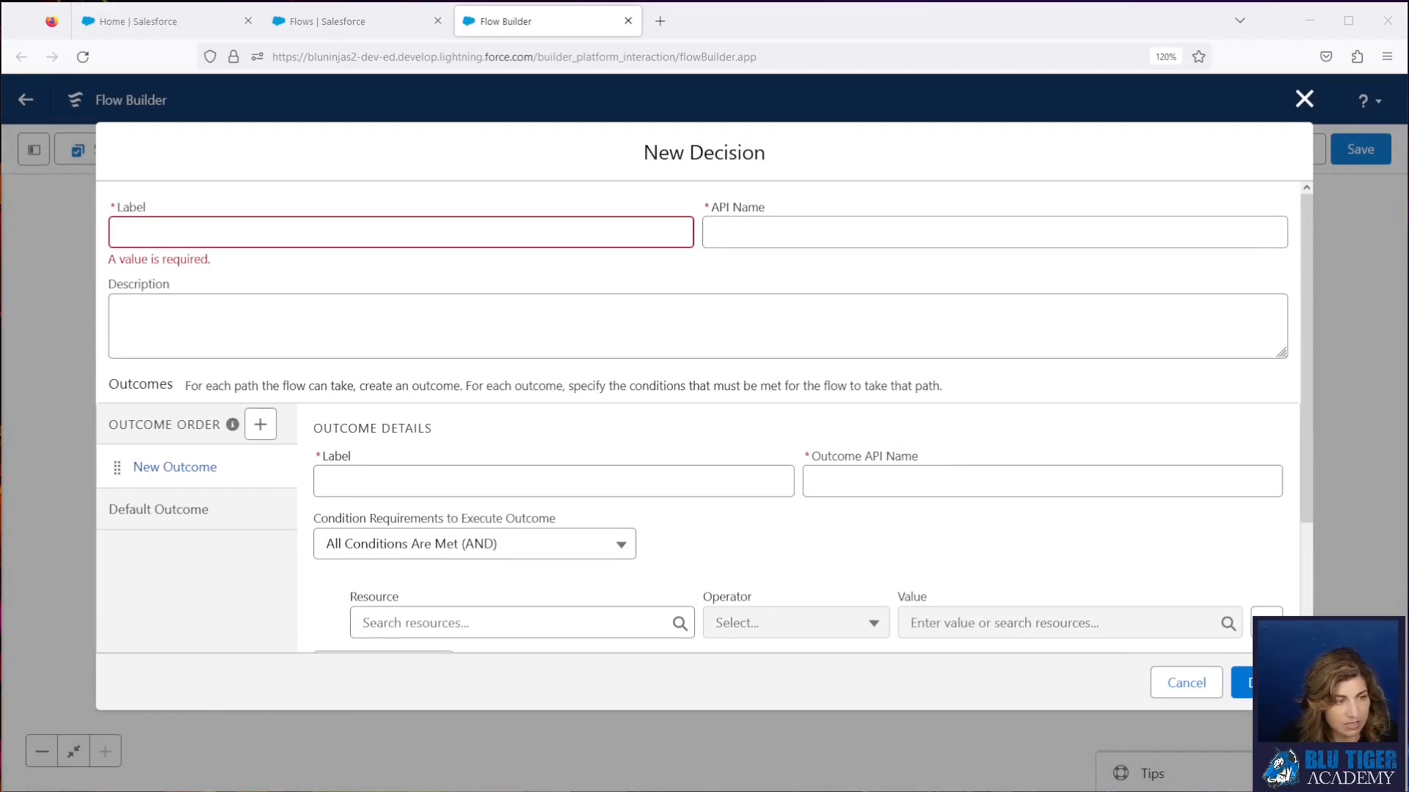
click(179, 247)
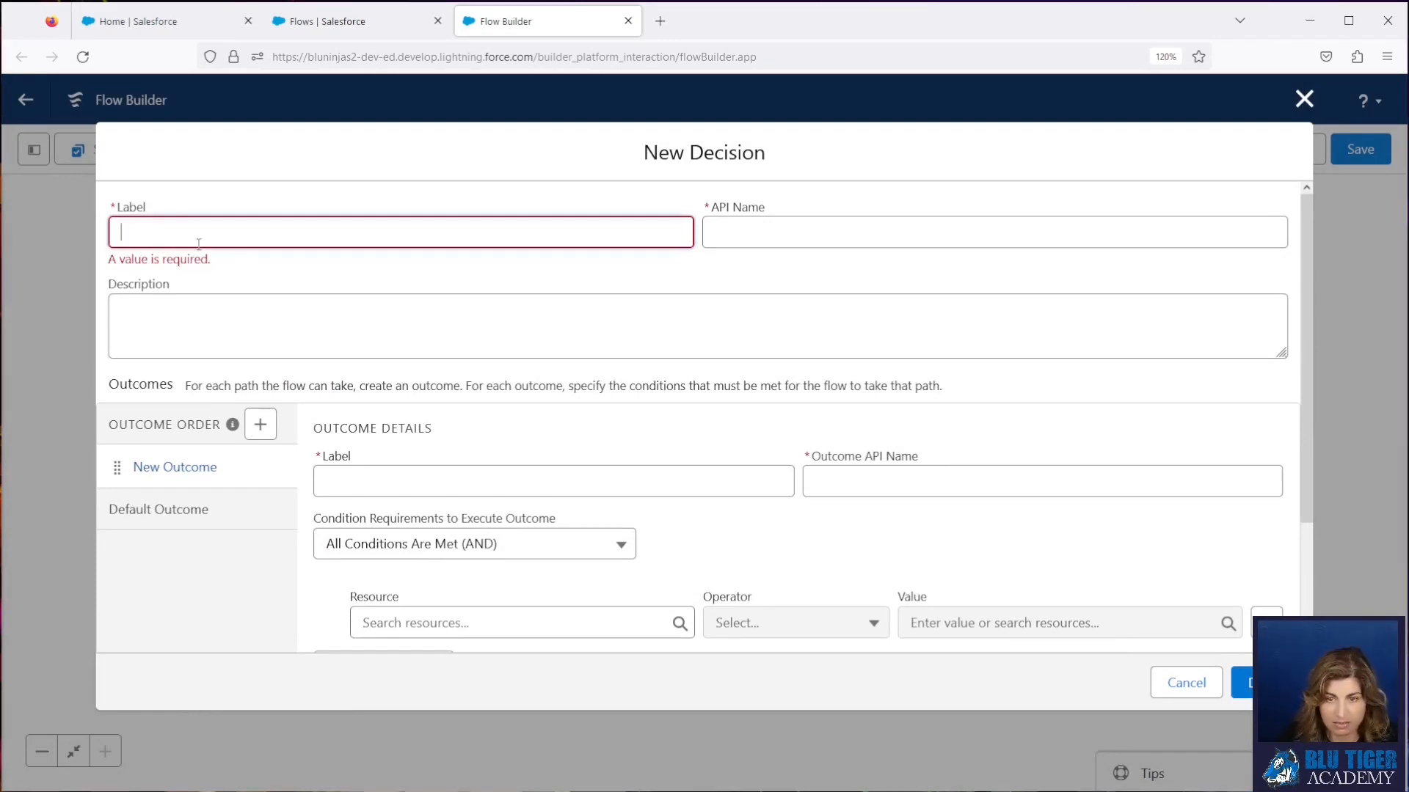
text(Contacts with Internal Domain Exist?)
key(Tab)
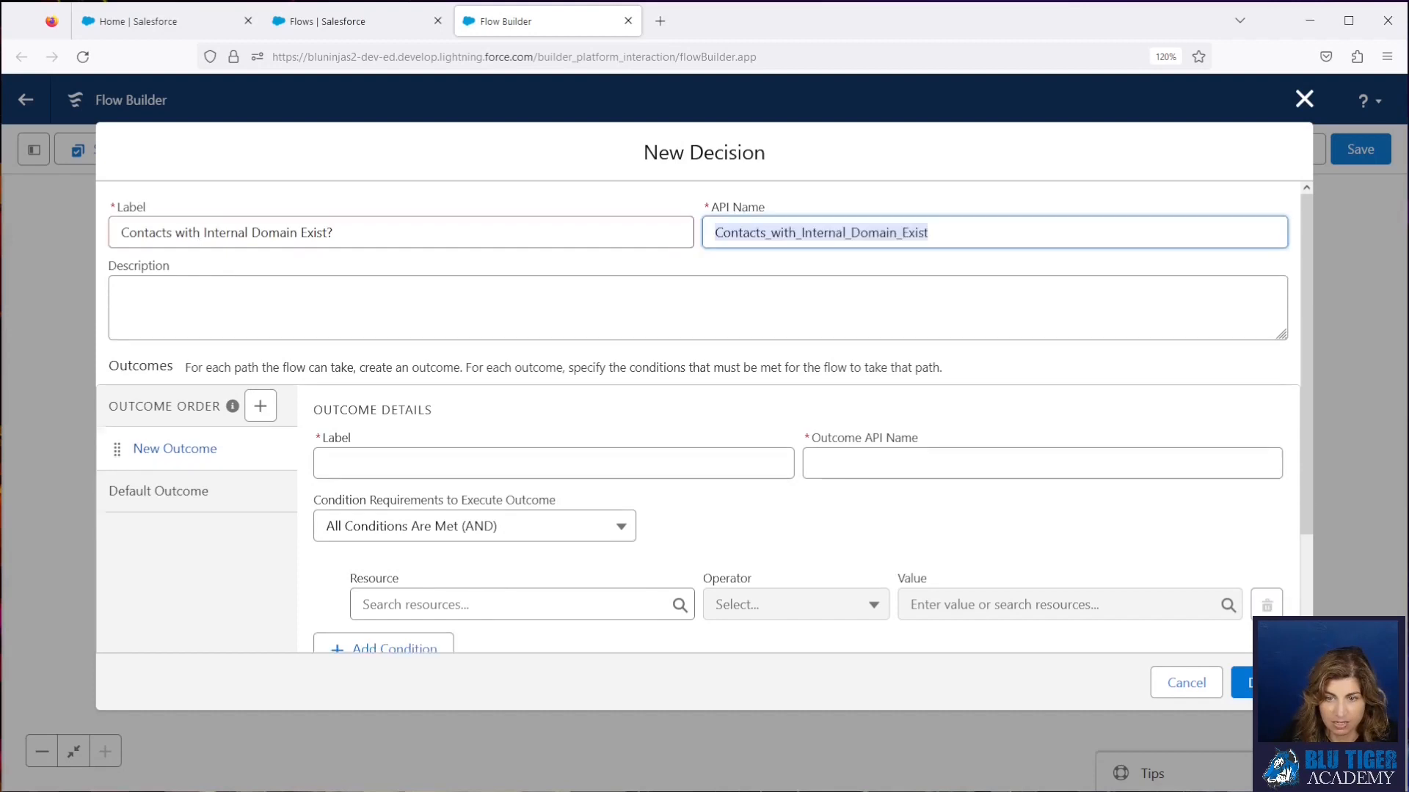
- Define a Yes outcome met when the contacts from Get_Contacts_with_Internal_Domain have Is Null set to the False global constant
click(423, 465)
text(Yes)
key(Tab)
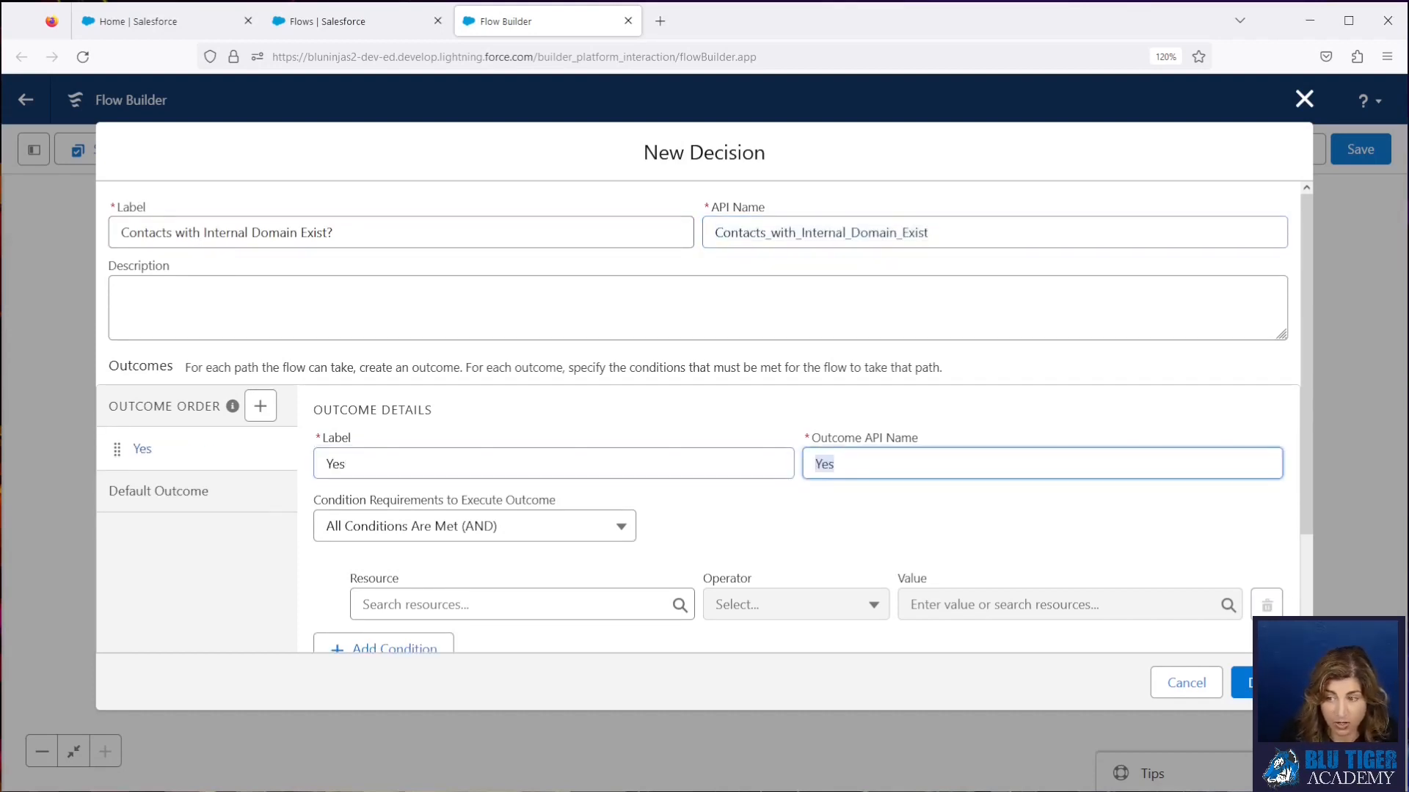
click(422, 604)
text(get)
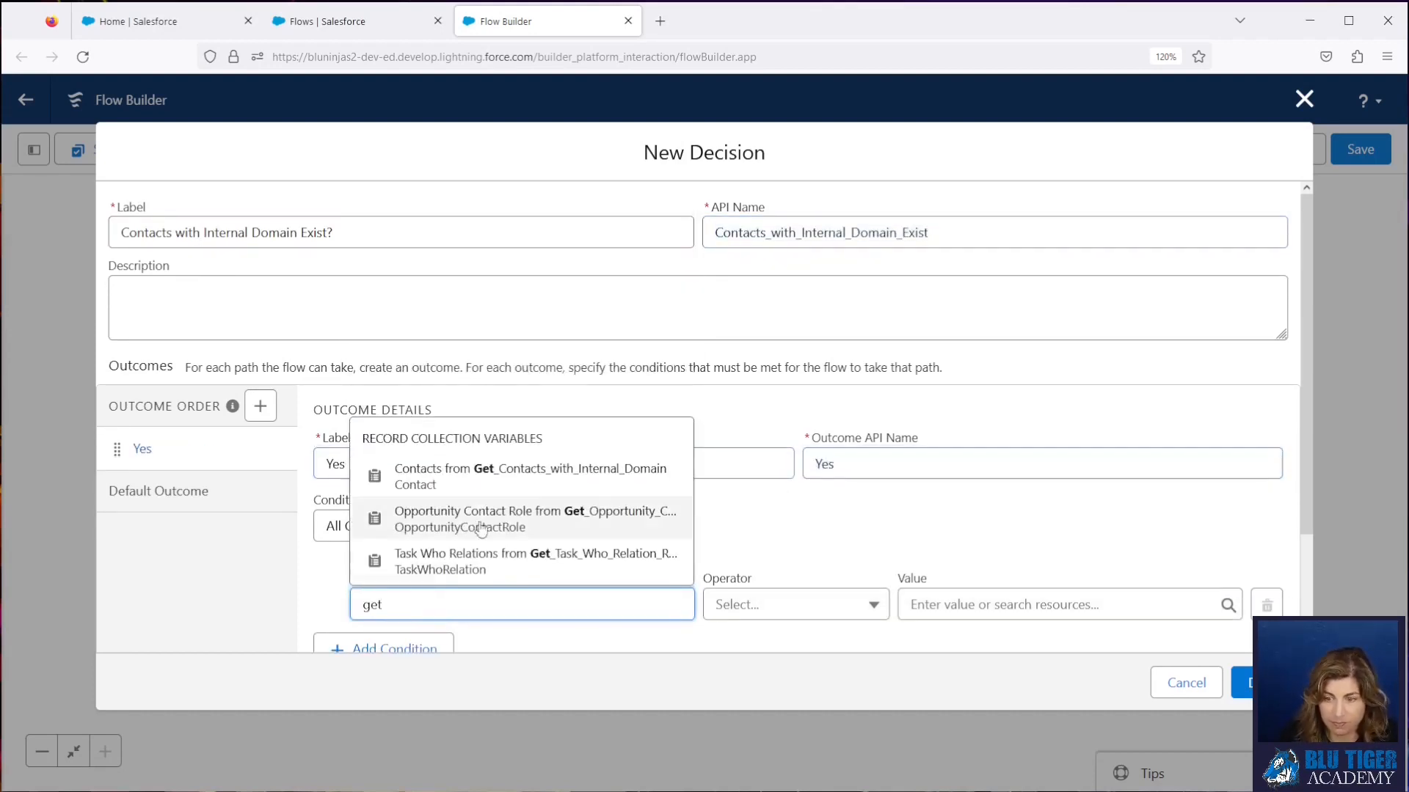
click(481, 488)
click(773, 611)
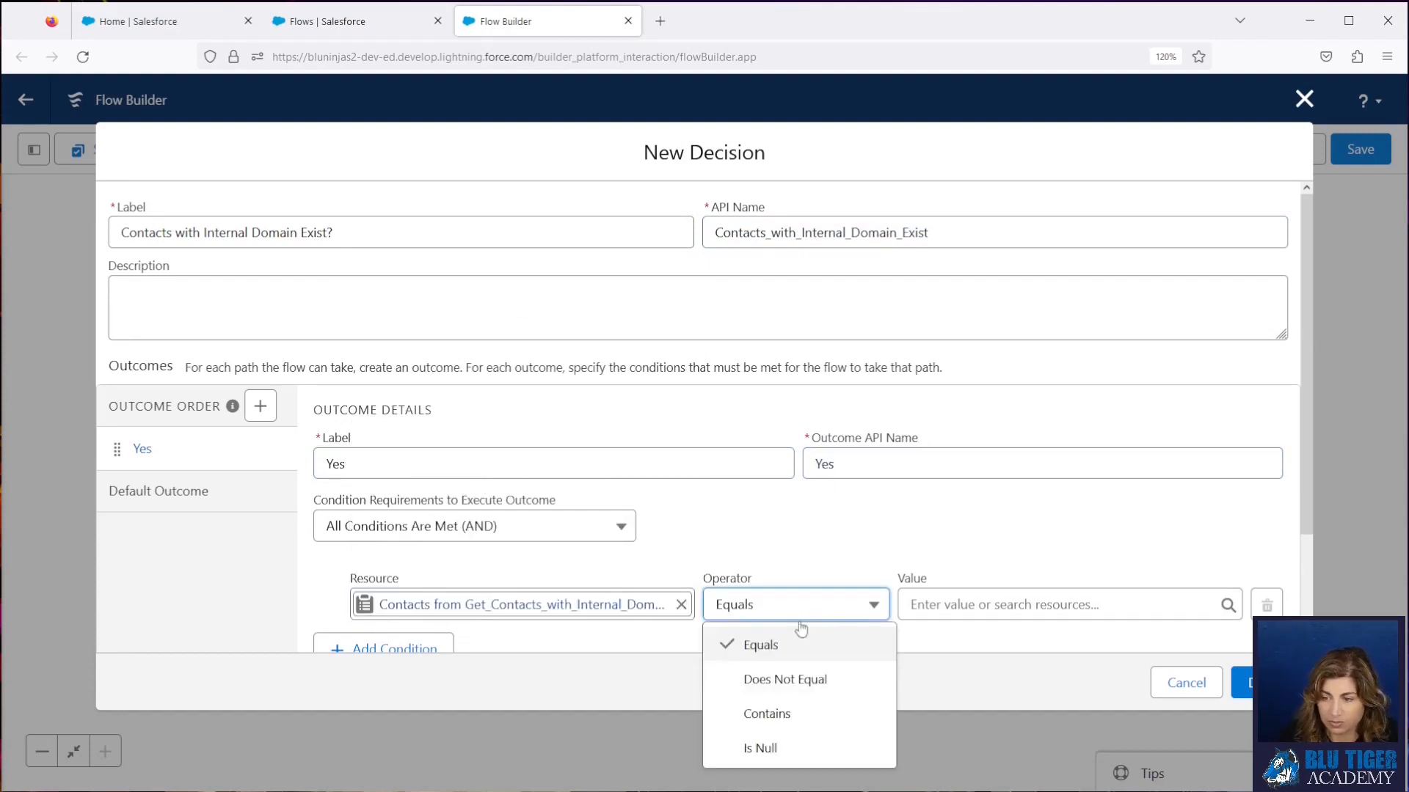
click(774, 747)
click(1027, 604)
text(F)
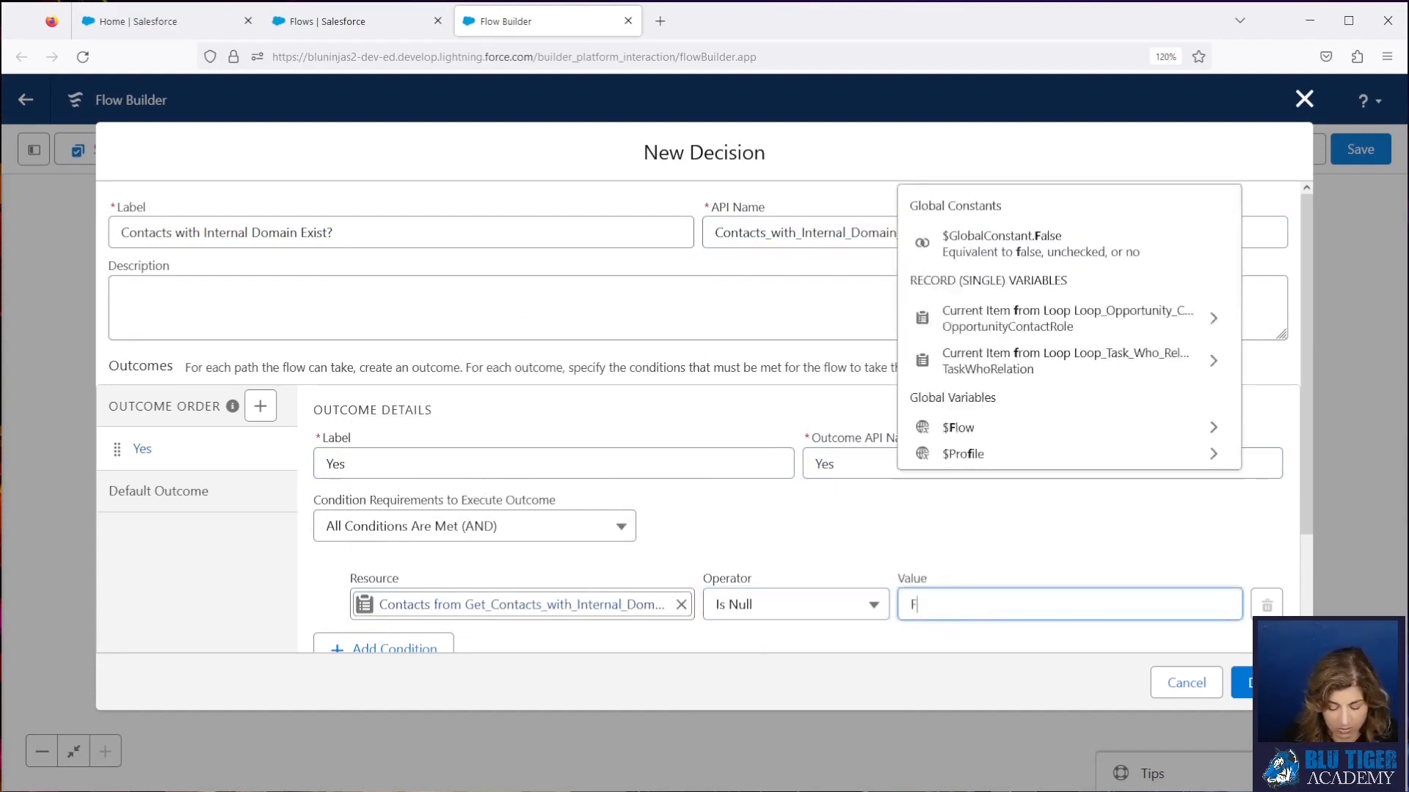
text(alse)
click(997, 561)
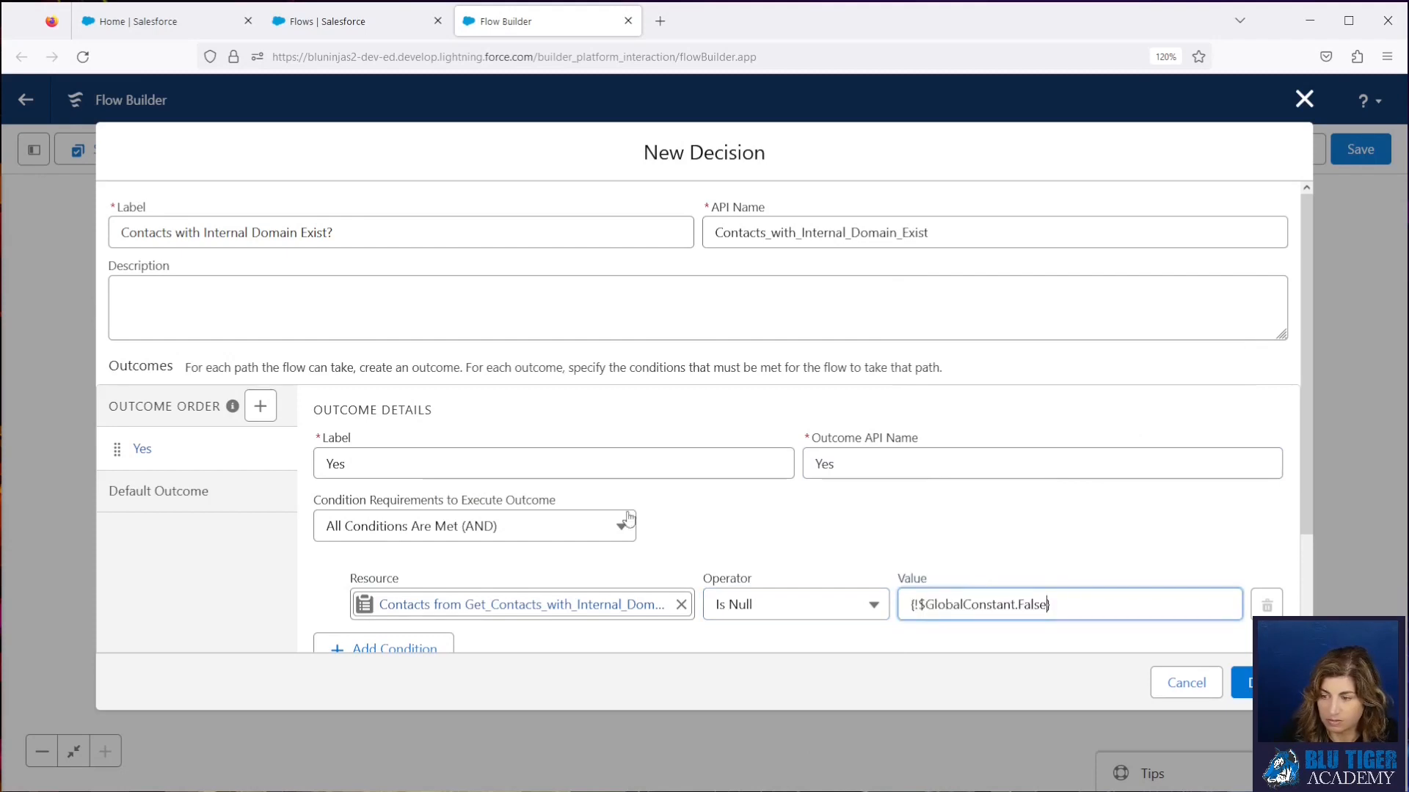
- Rename the decision's default outcome to No and finish the element
click(234, 491)
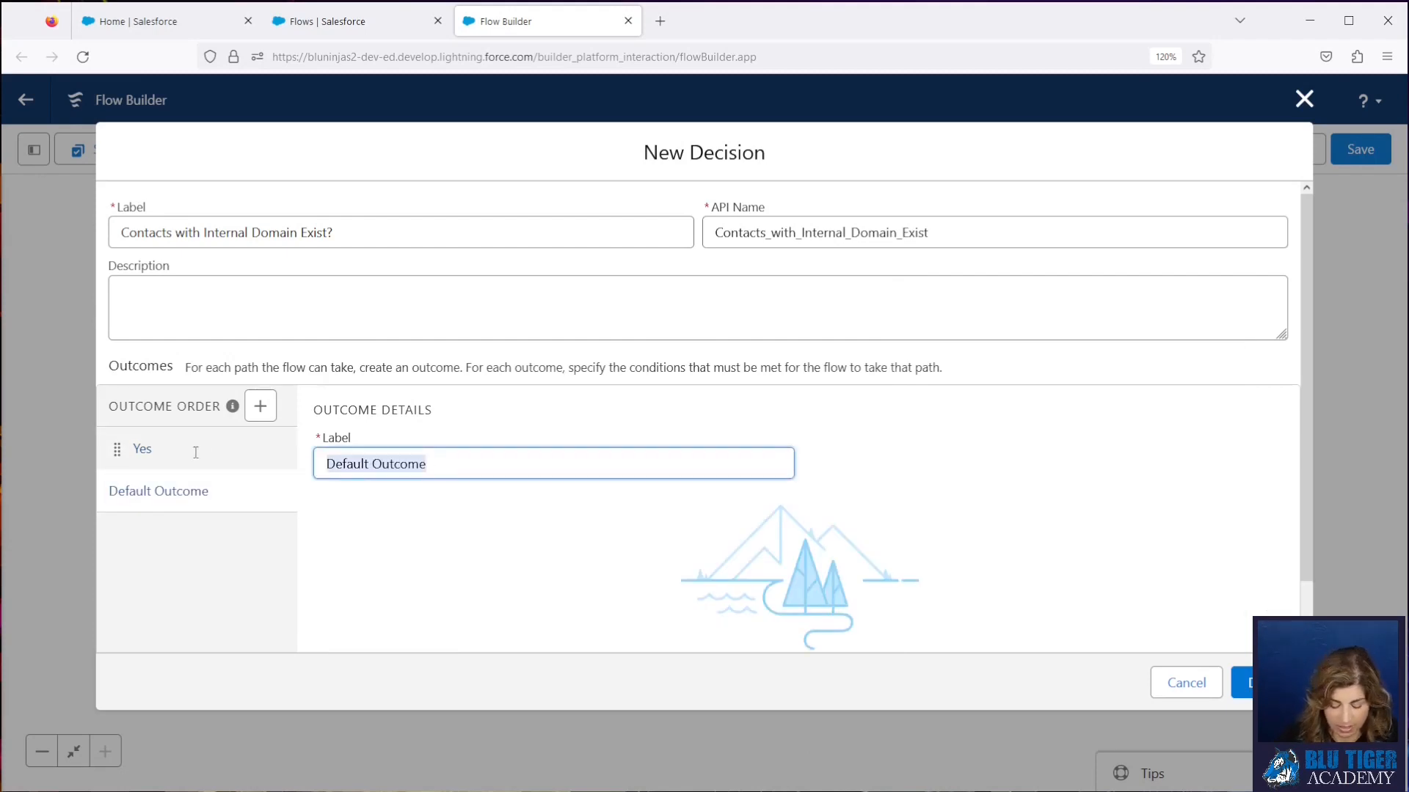
text(No)
click(892, 487)
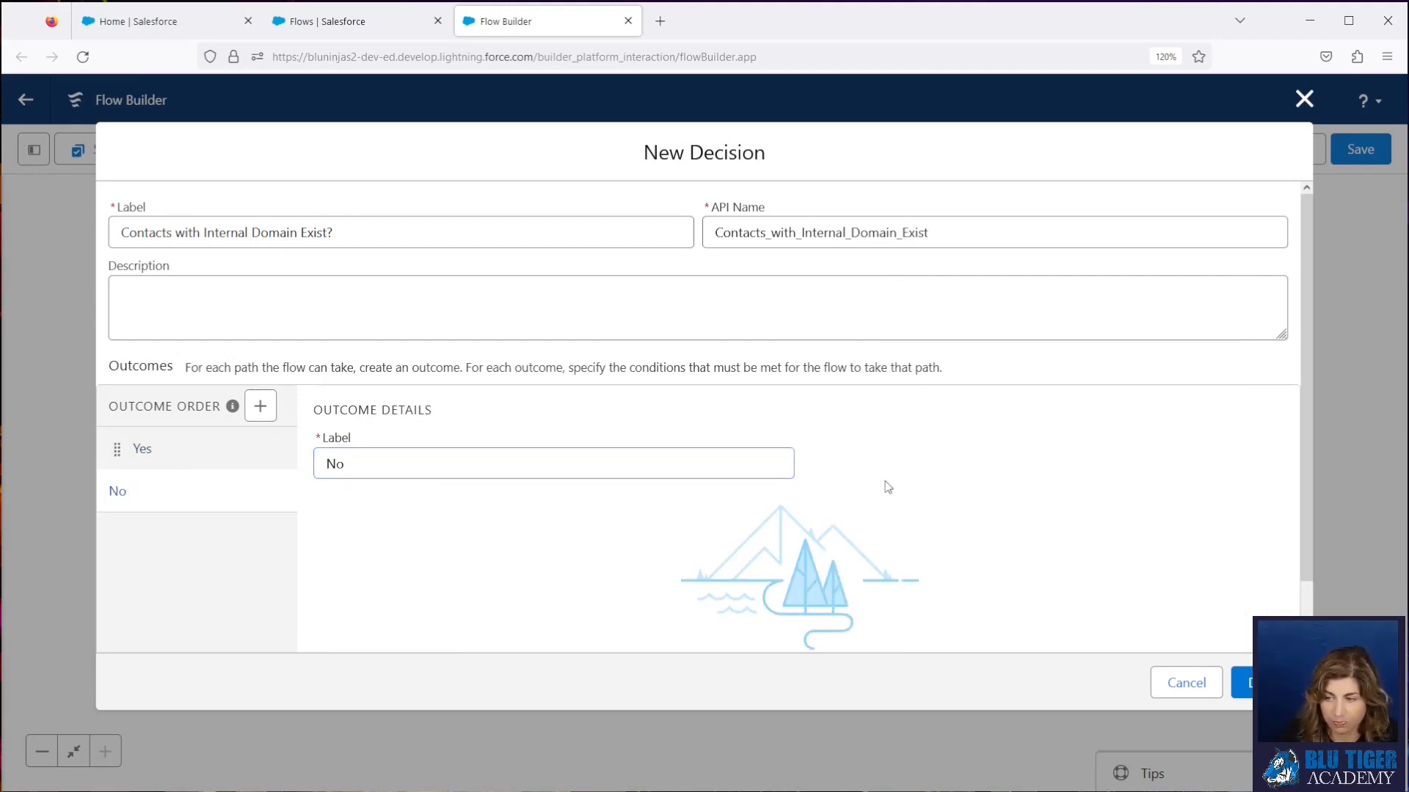
click(1240, 682)
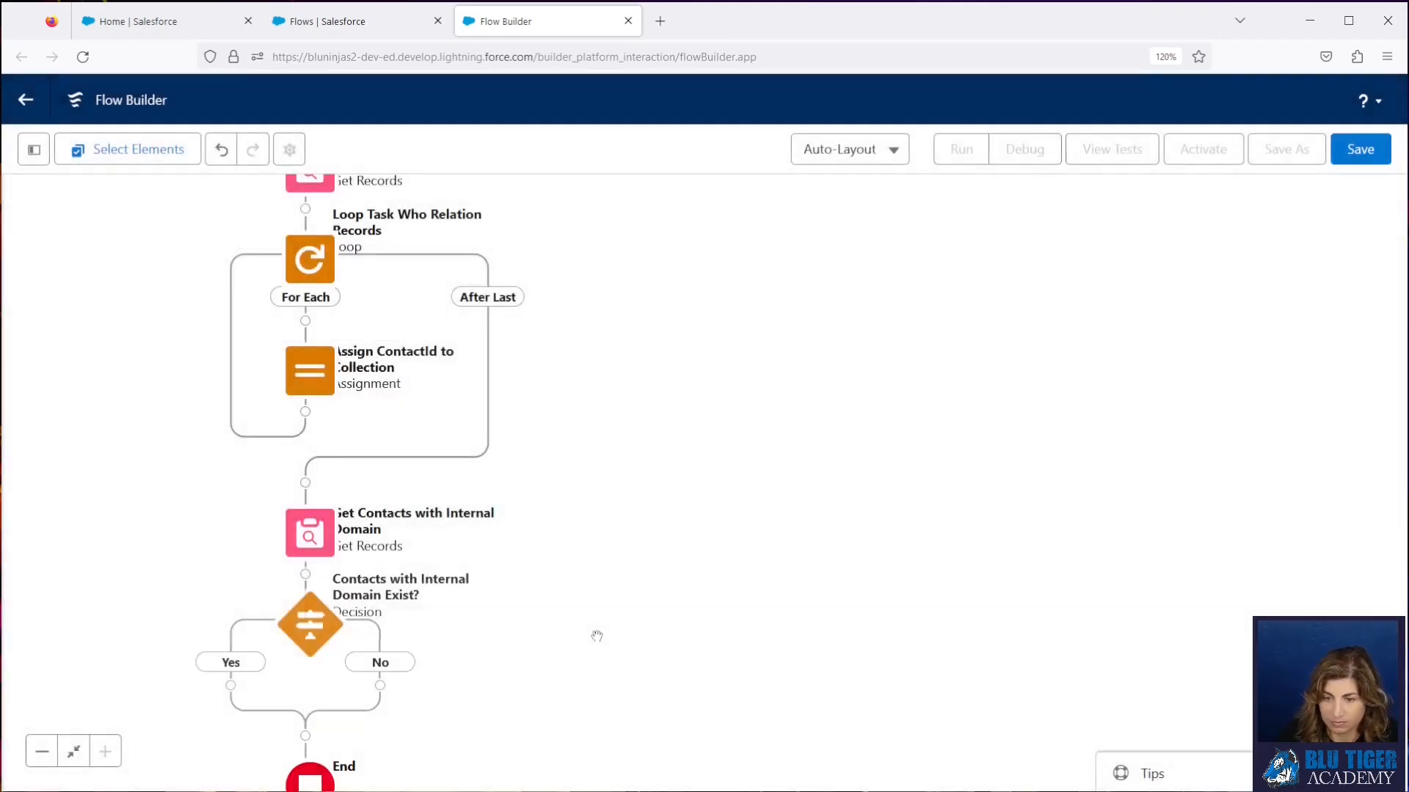
- Add a Loop element on the decision's Yes path, labelled "Loop Contacts with Internal Domain"
drag(595, 632, 904, 547)
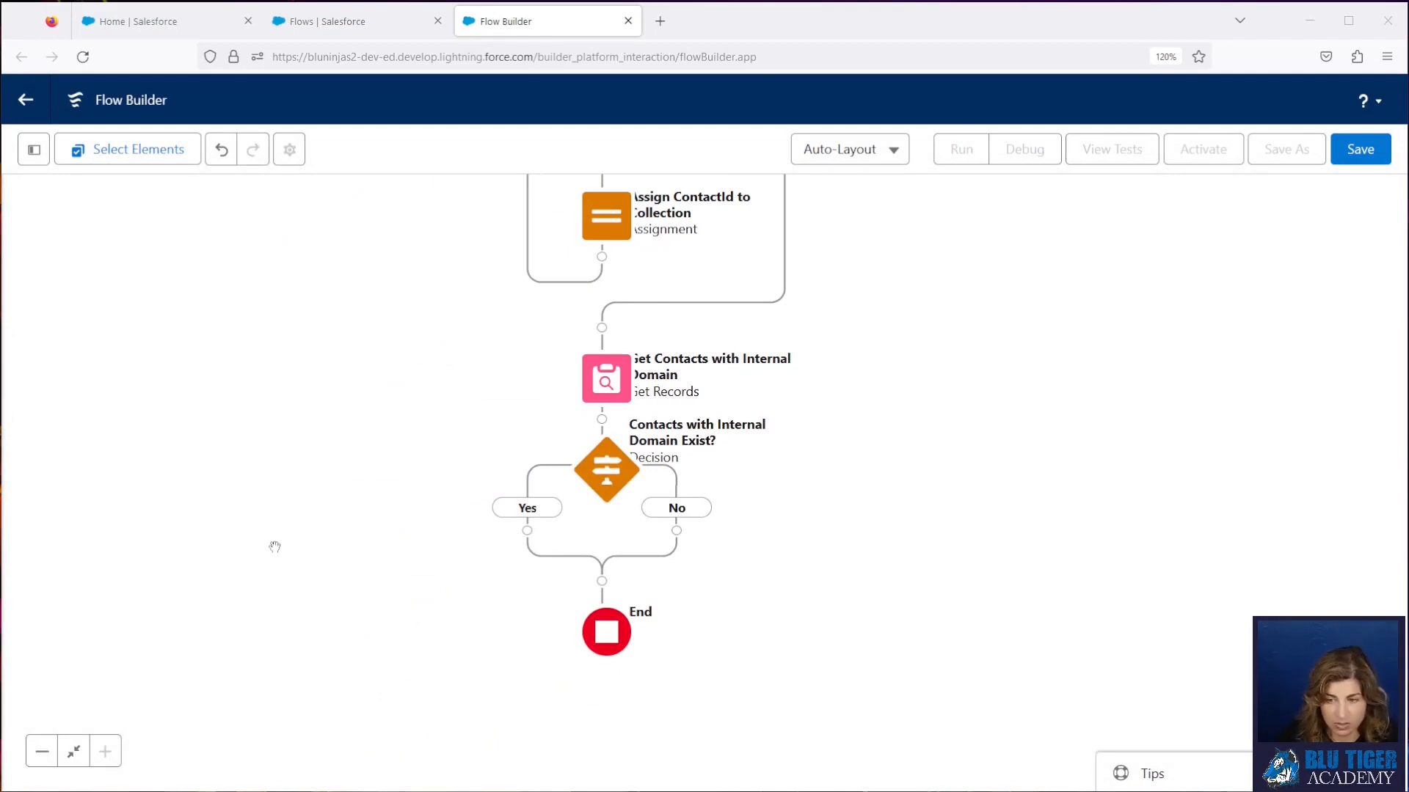
click(527, 530)
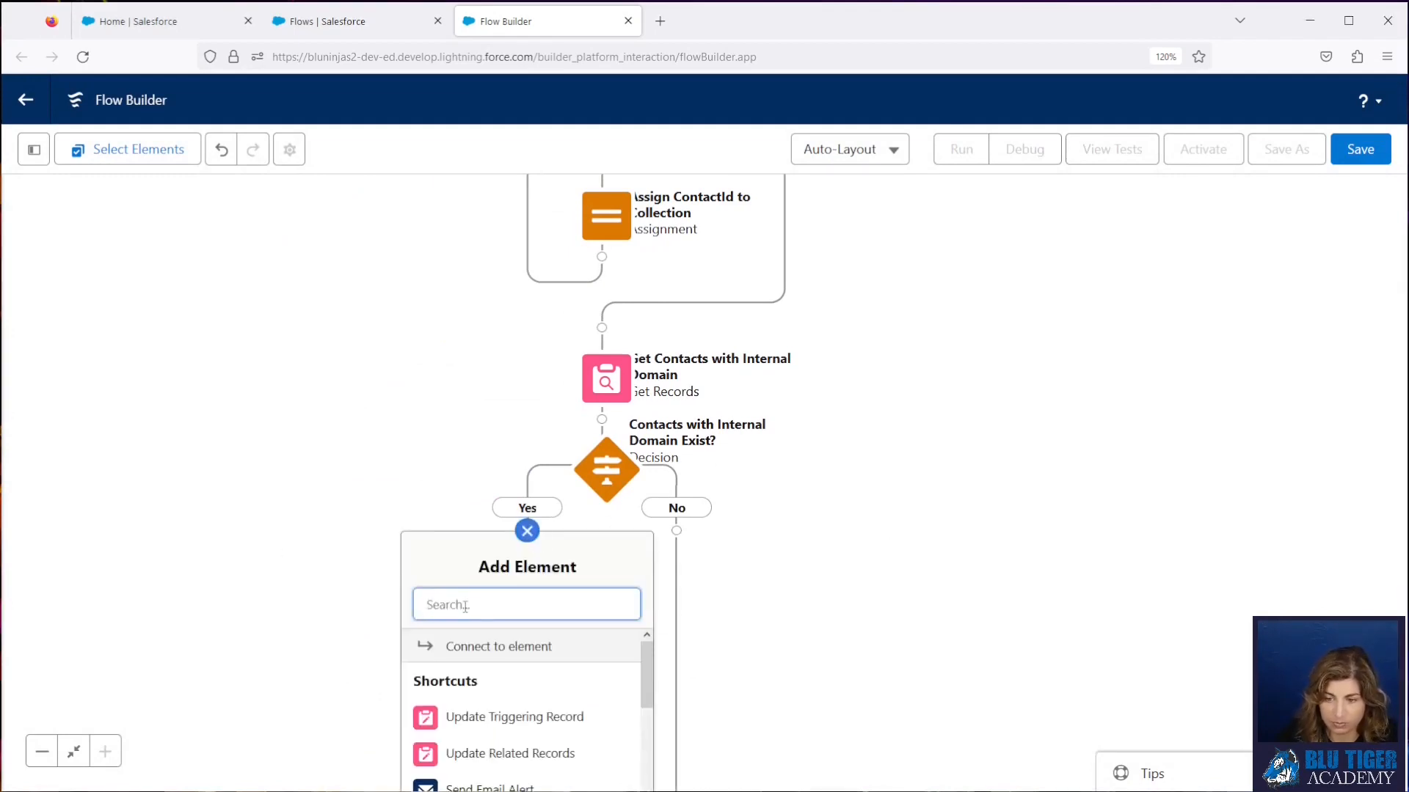
text(loop)
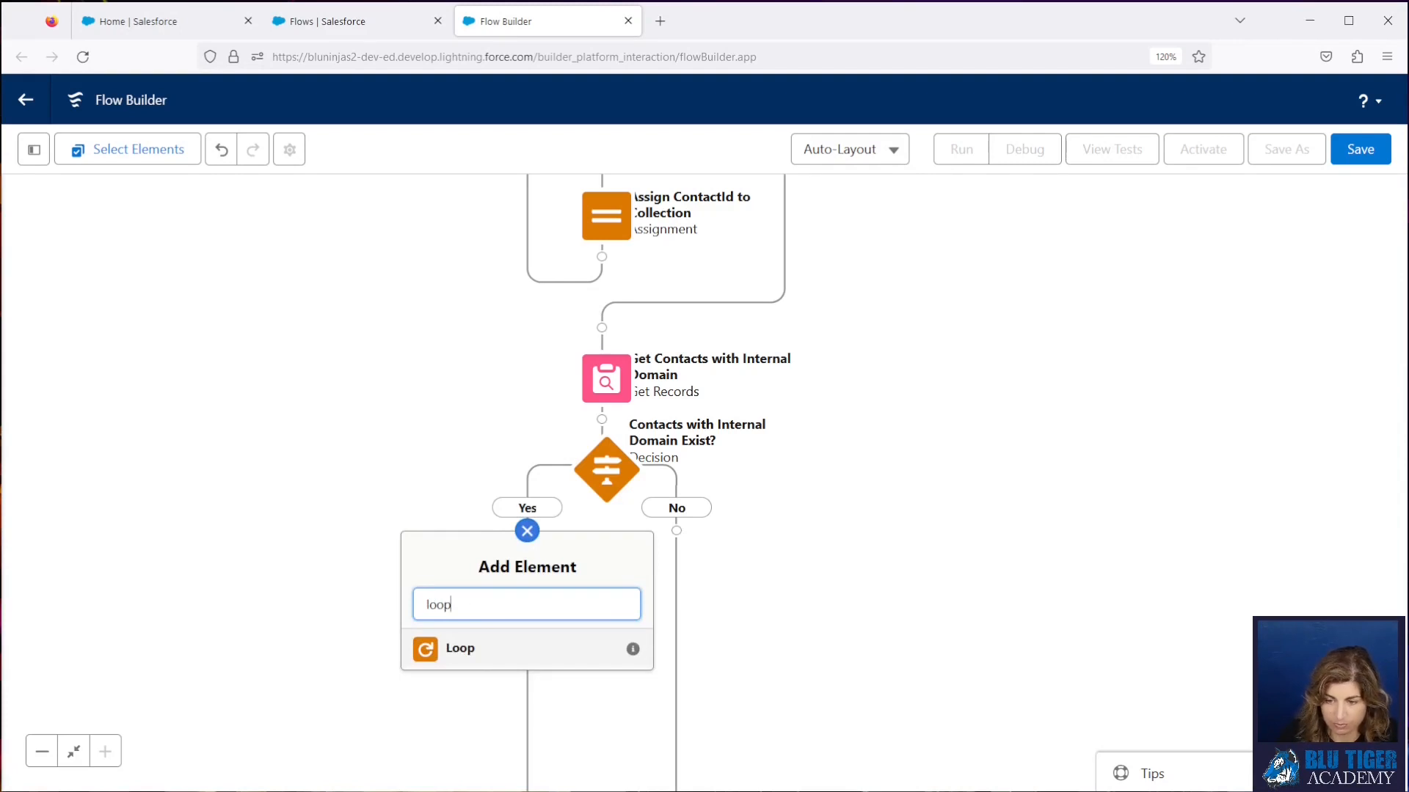
click(473, 661)
text(Loop )
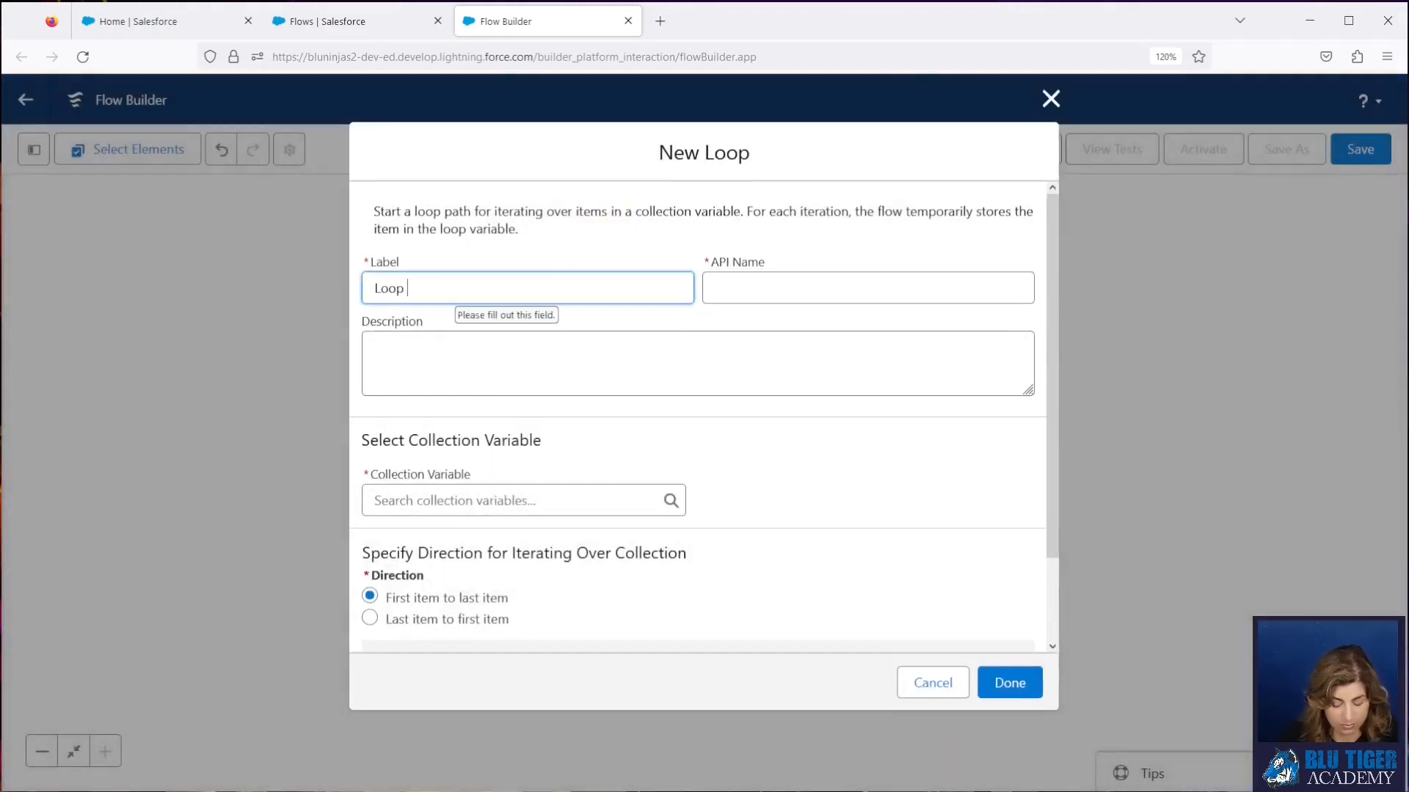
text(Contacts with Internal Domain)
key(Tab)
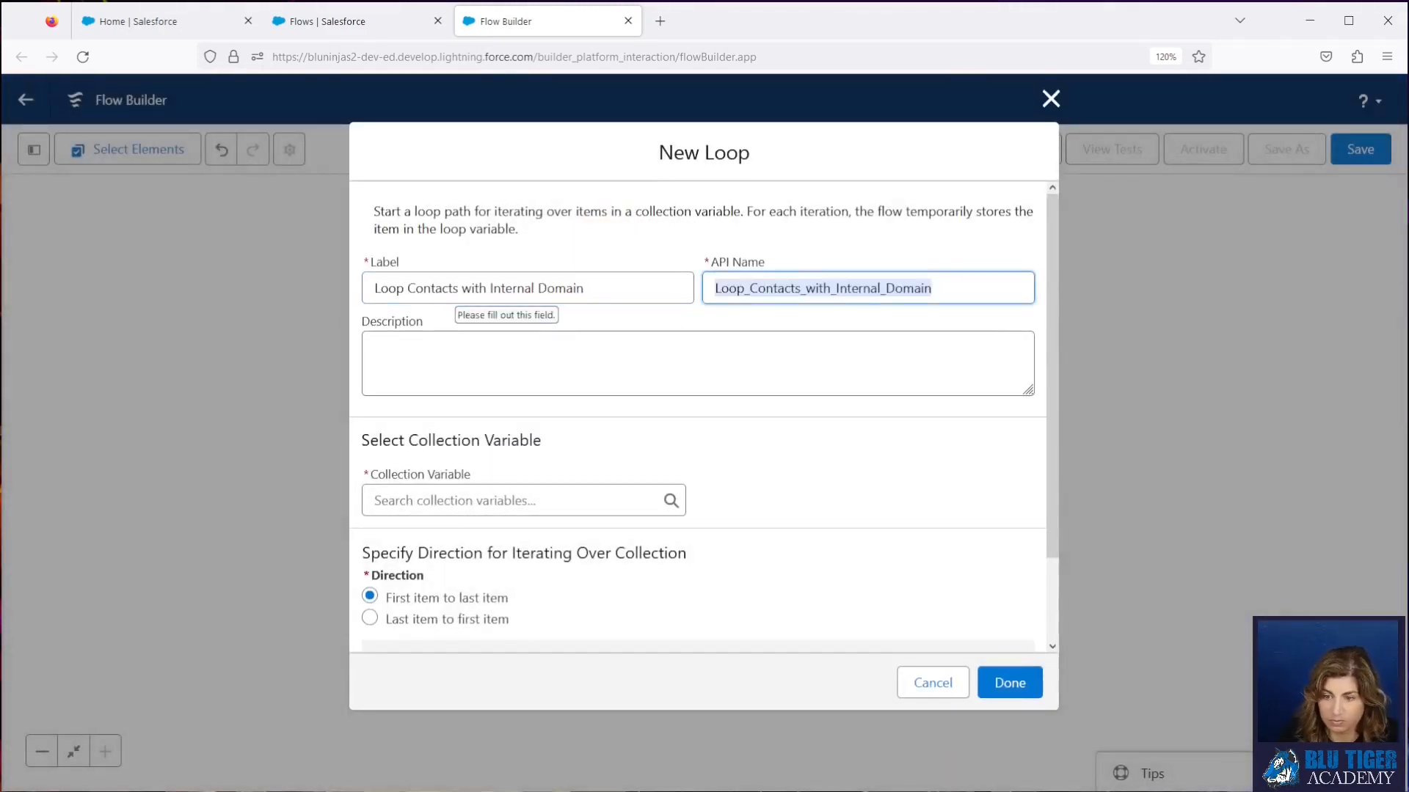
- Set the loop to iterate over the contacts from Get_Contacts_with_Internal_Domain, and finish the element
click(469, 500)
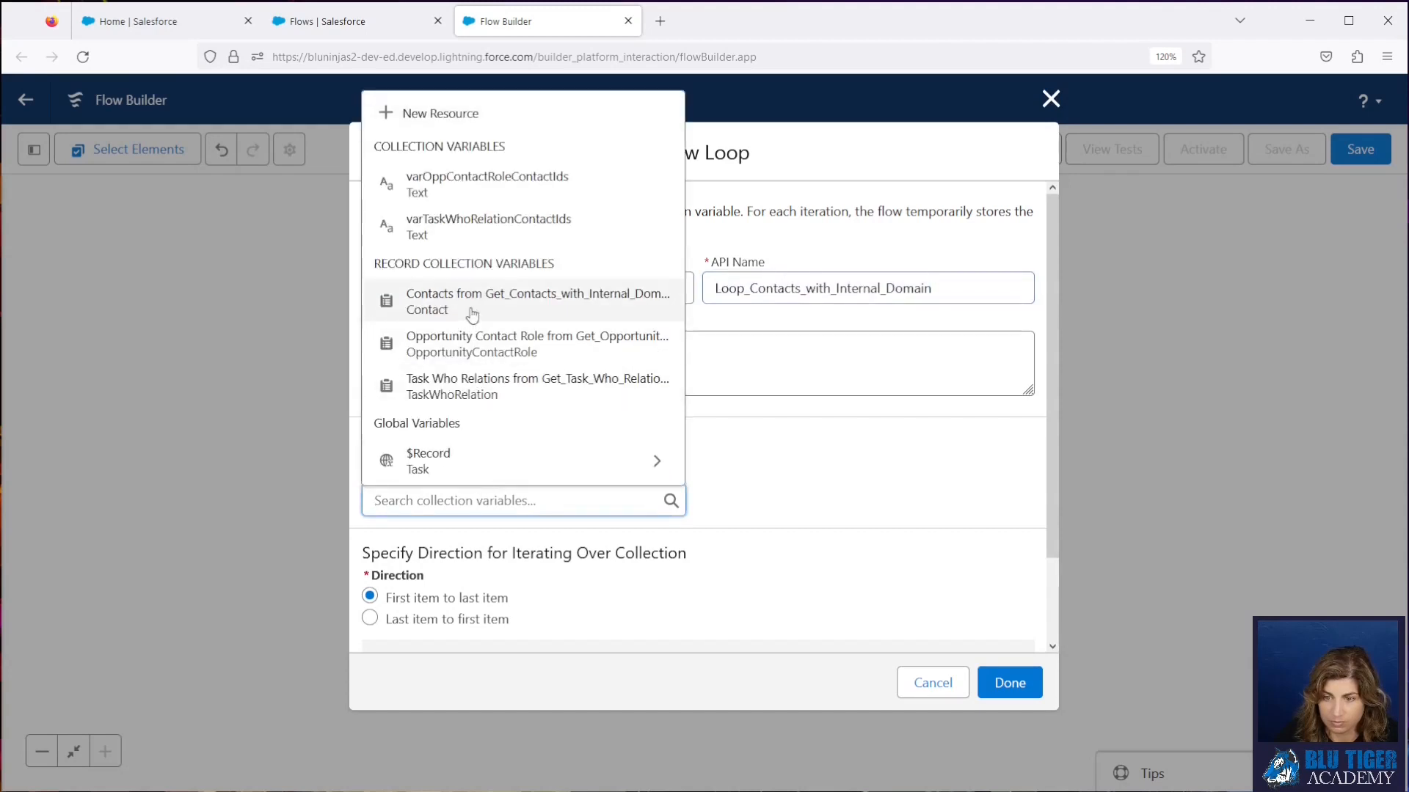
click(471, 301)
click(995, 684)
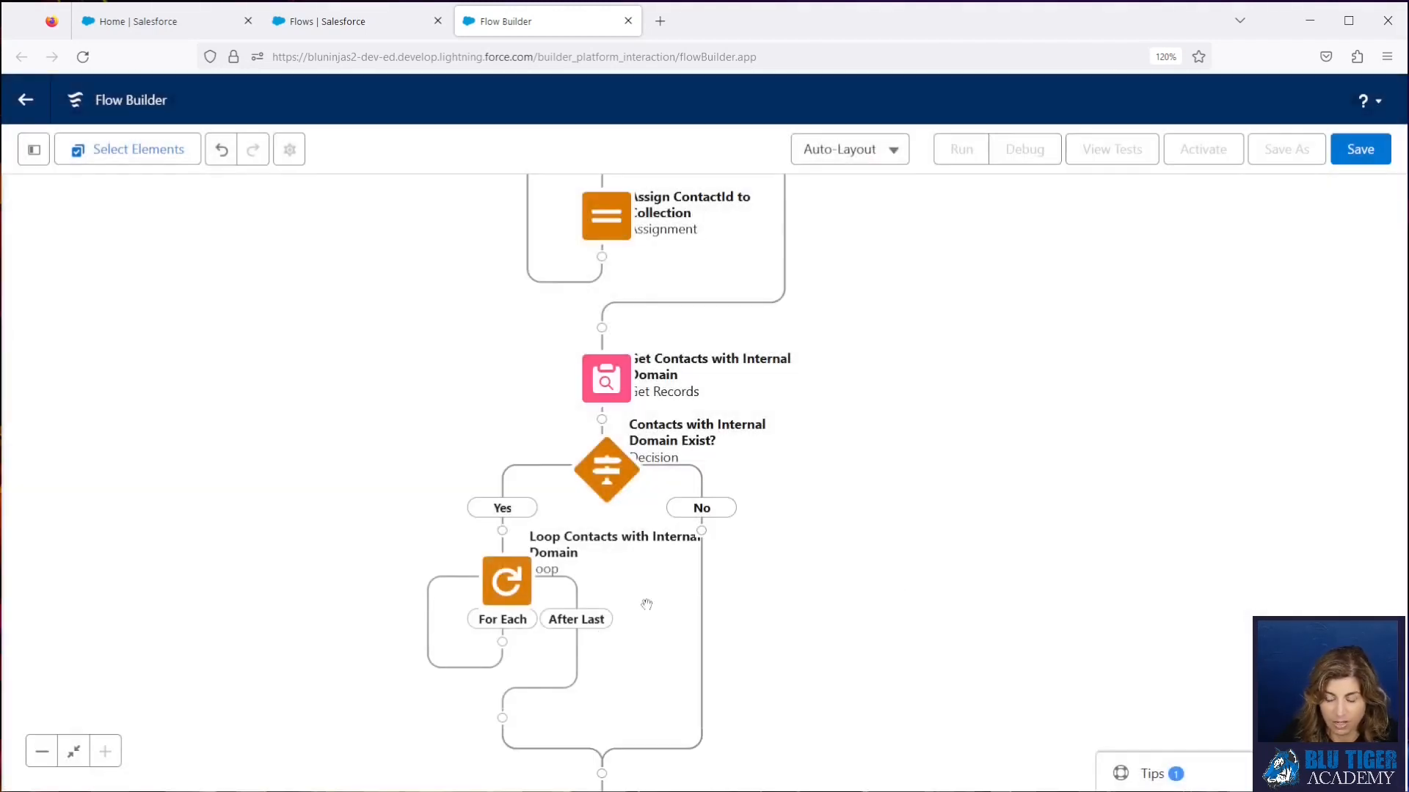
- Add an Assignment element on the new loop's For Each path, labelled "Remove Contact Ids from Task Who Relation Collection"
click(502, 643)
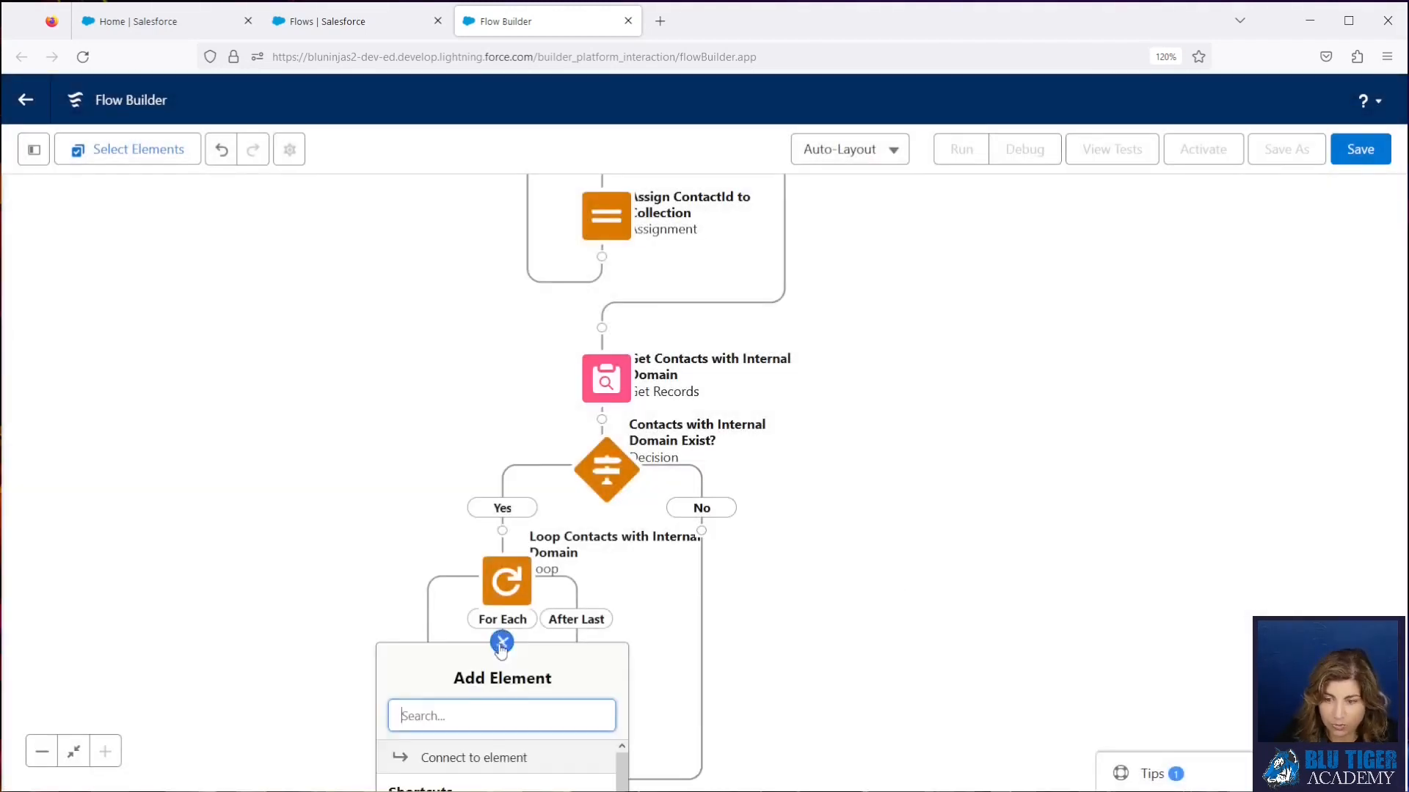
text(assig)
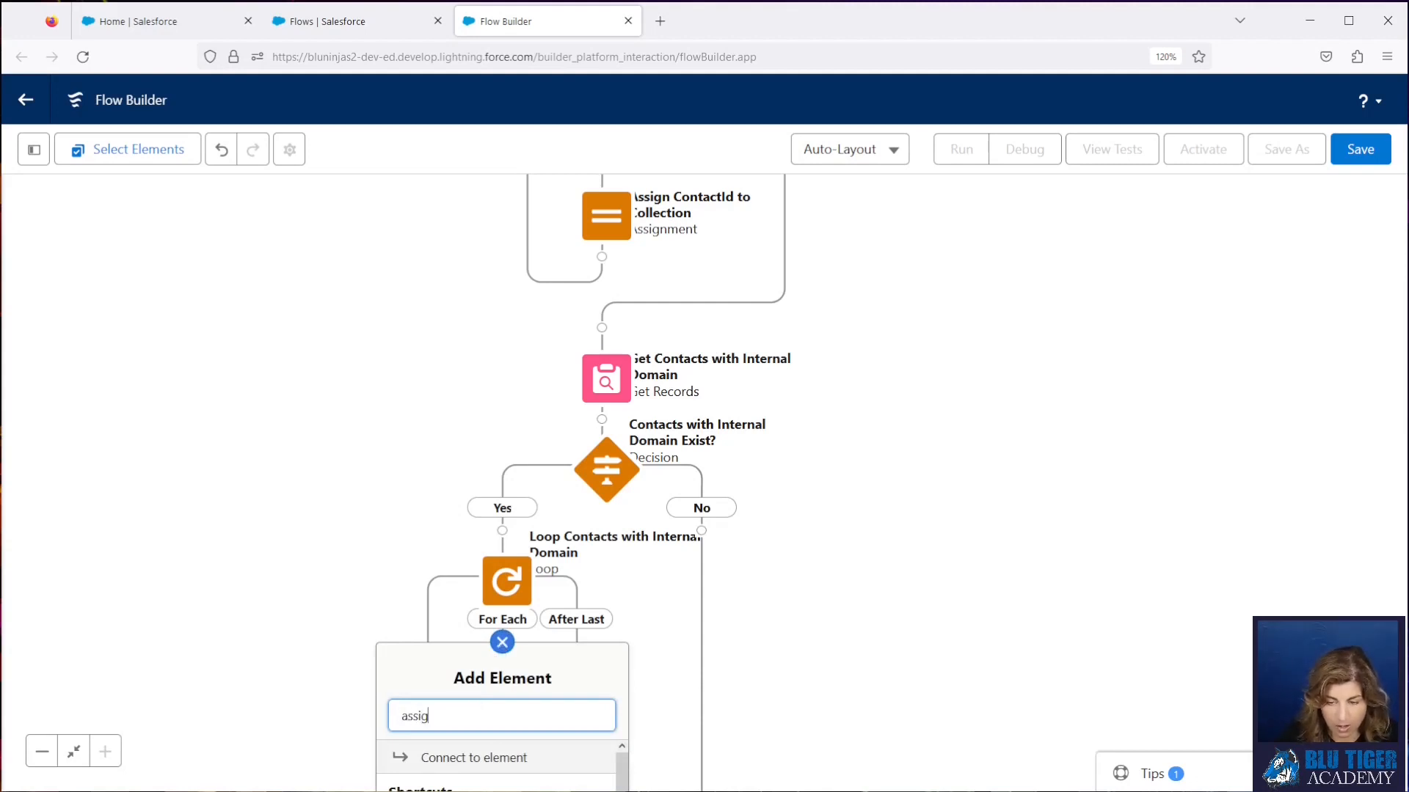
text(n)
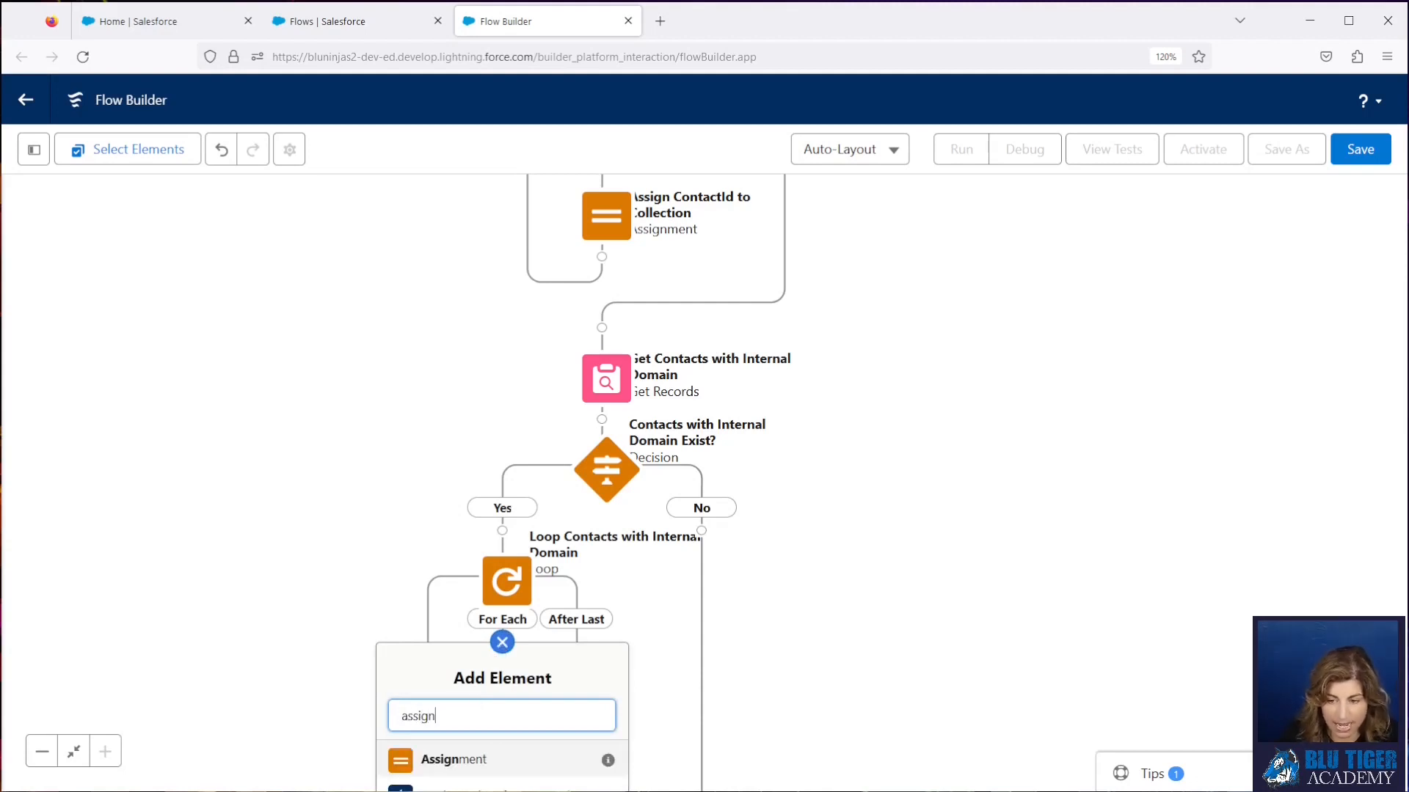
click(477, 760)
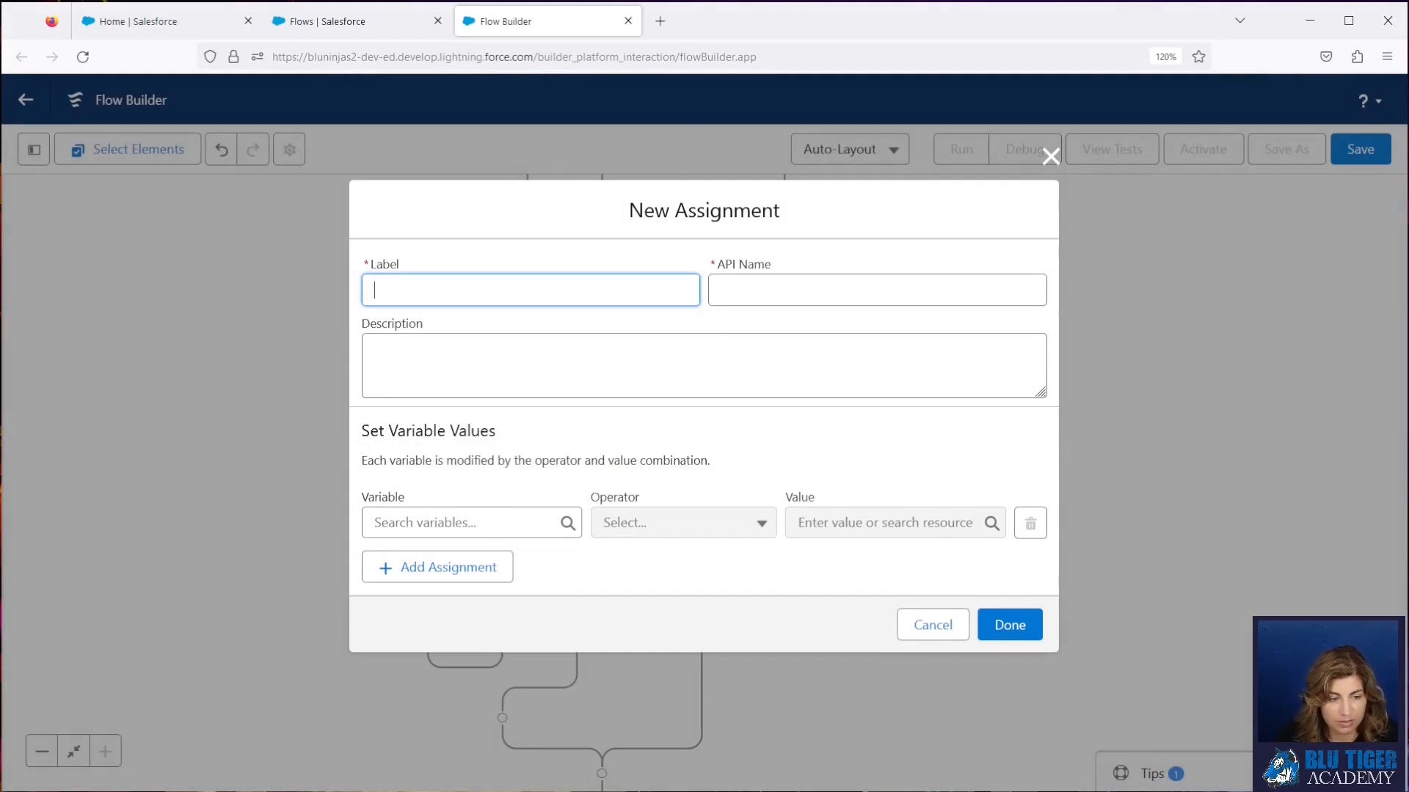
key(alt+Tab)
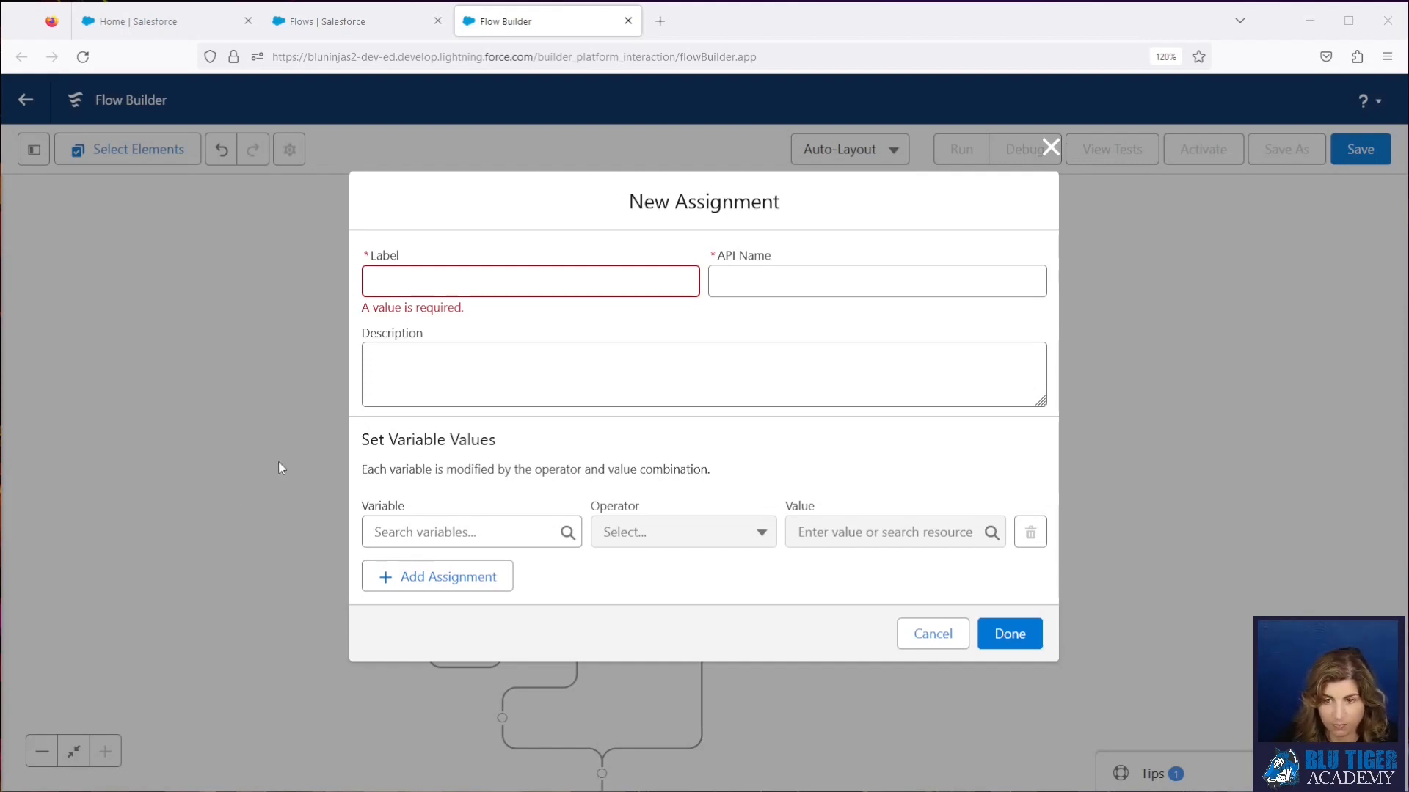
click(508, 275)
text(Remove Contact Ids from Task Who Relation Collection)
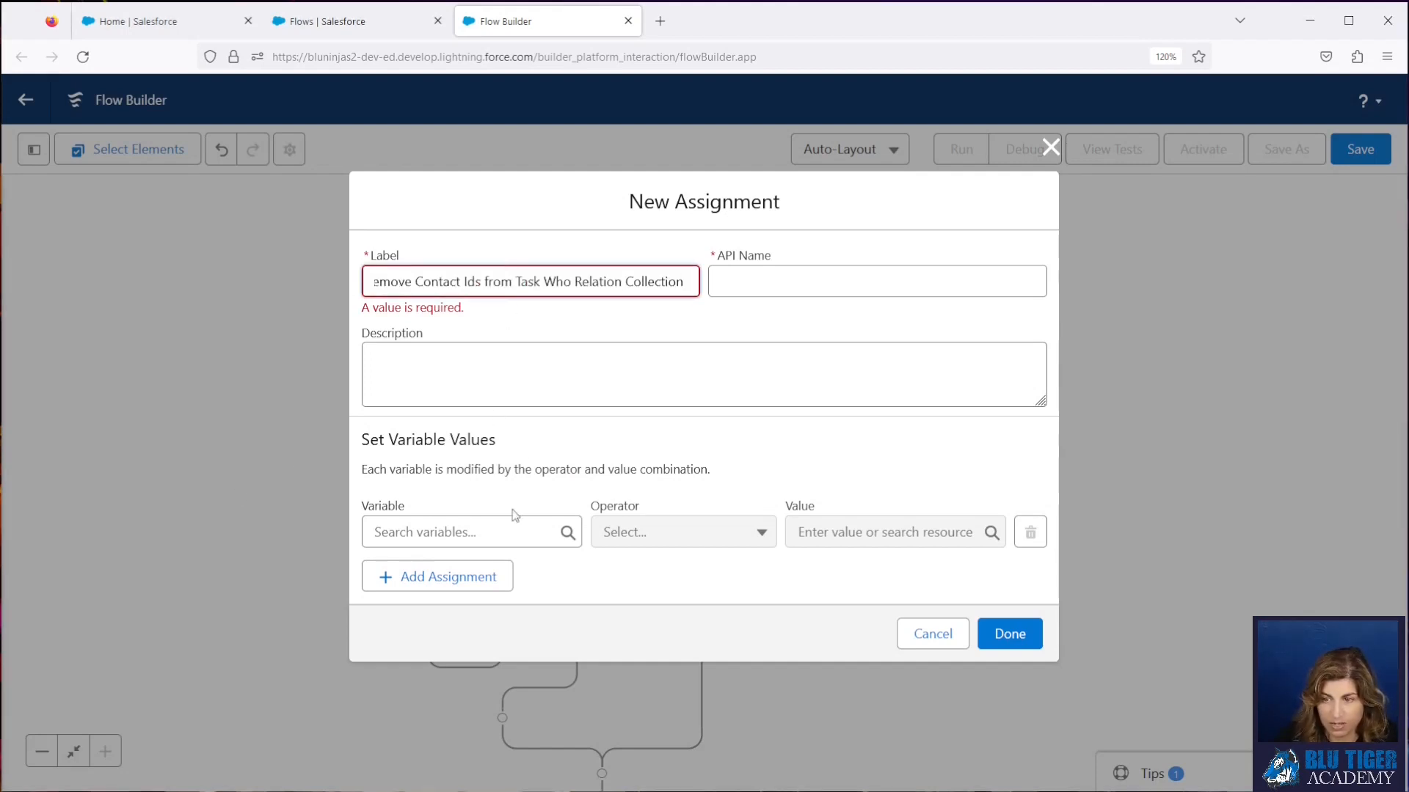
- Choose varTaskWhoRelationContactIds as the assignment's variable with the Remove All operator
click(424, 530)
text(va)
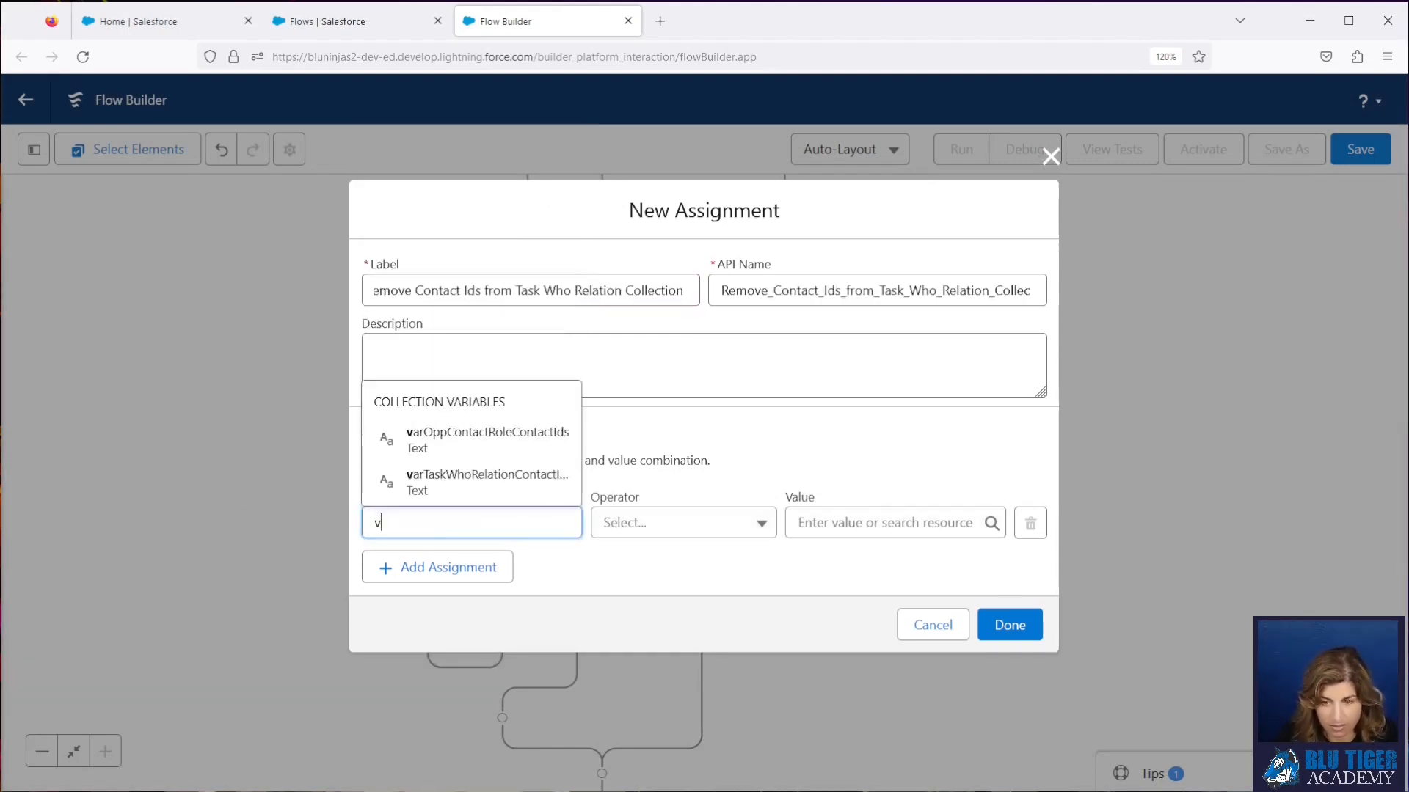
click(427, 483)
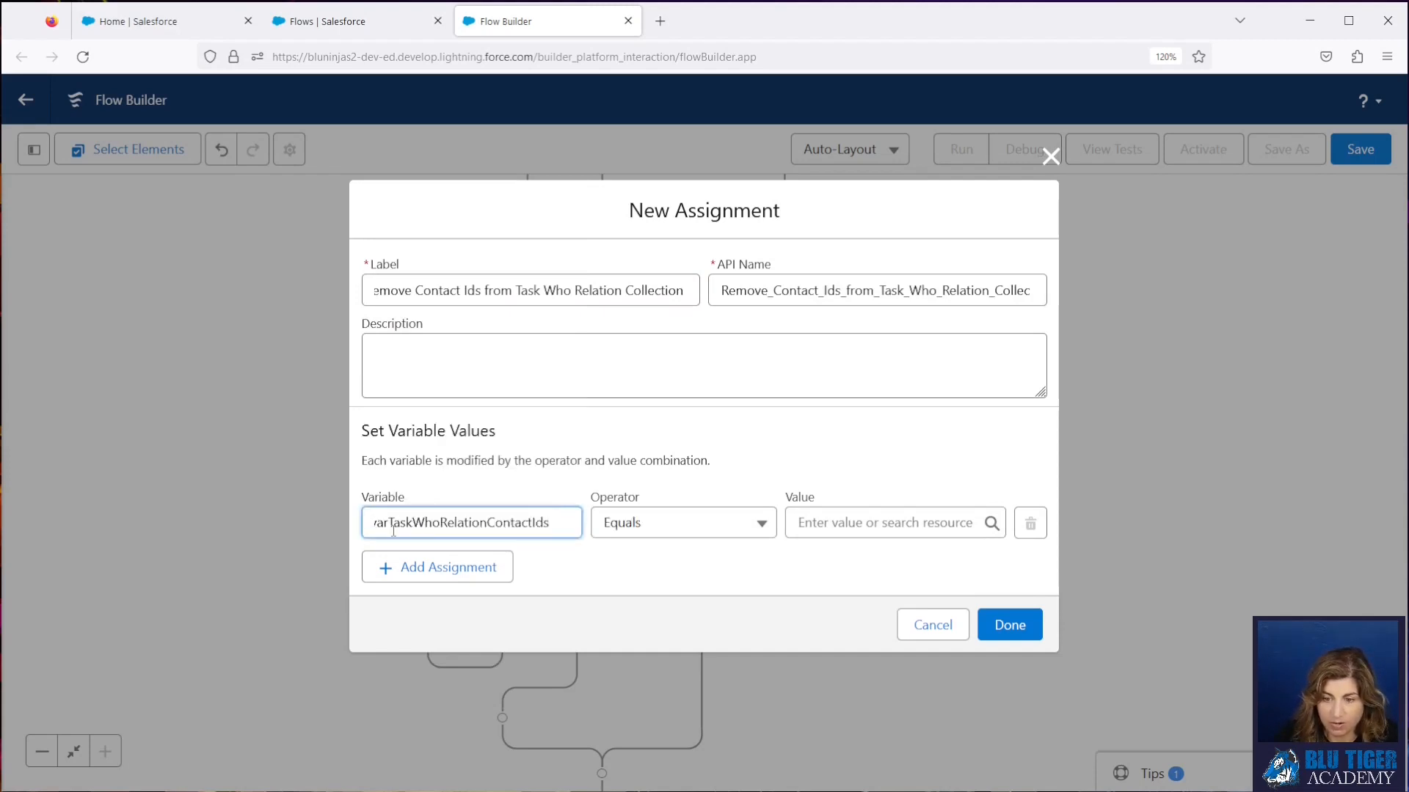
click(634, 538)
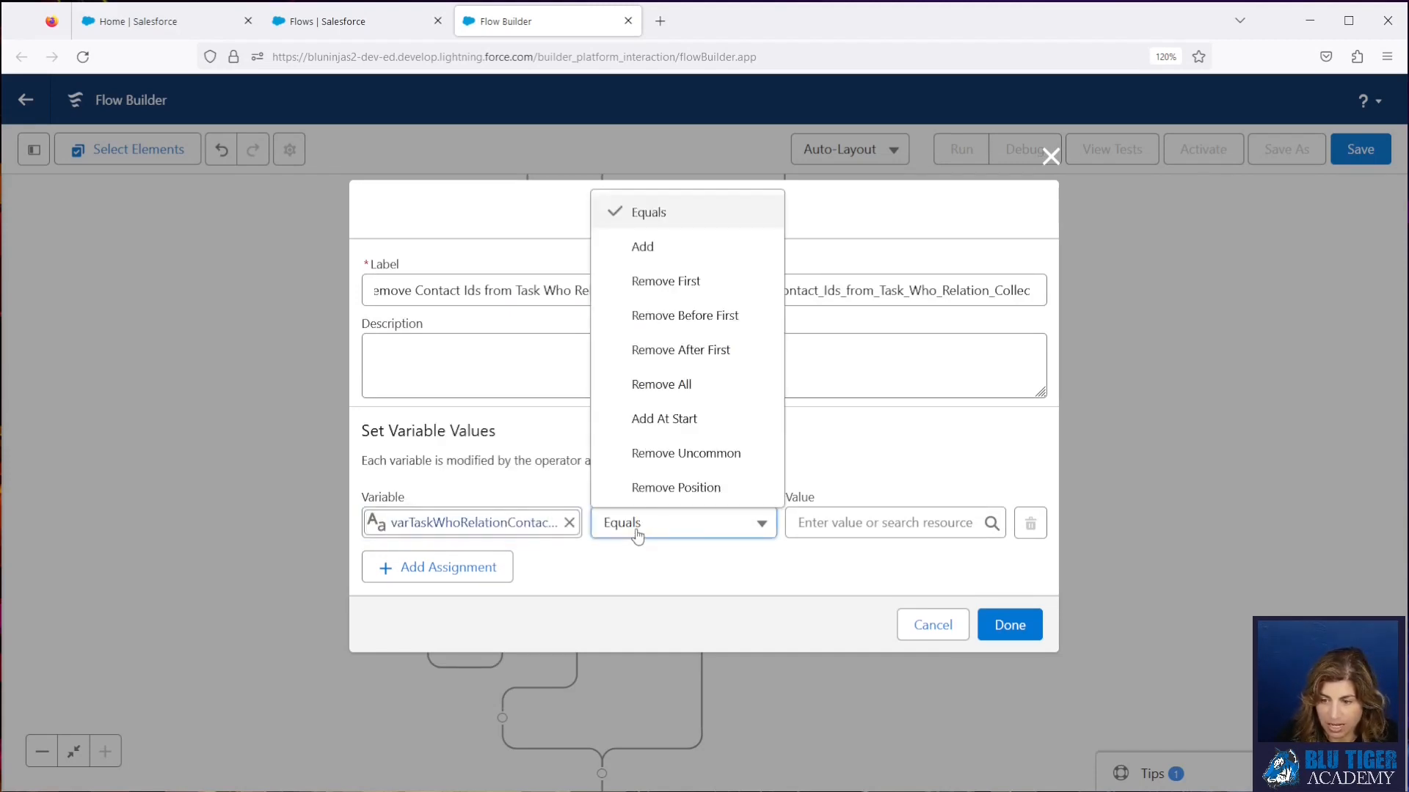
click(686, 386)
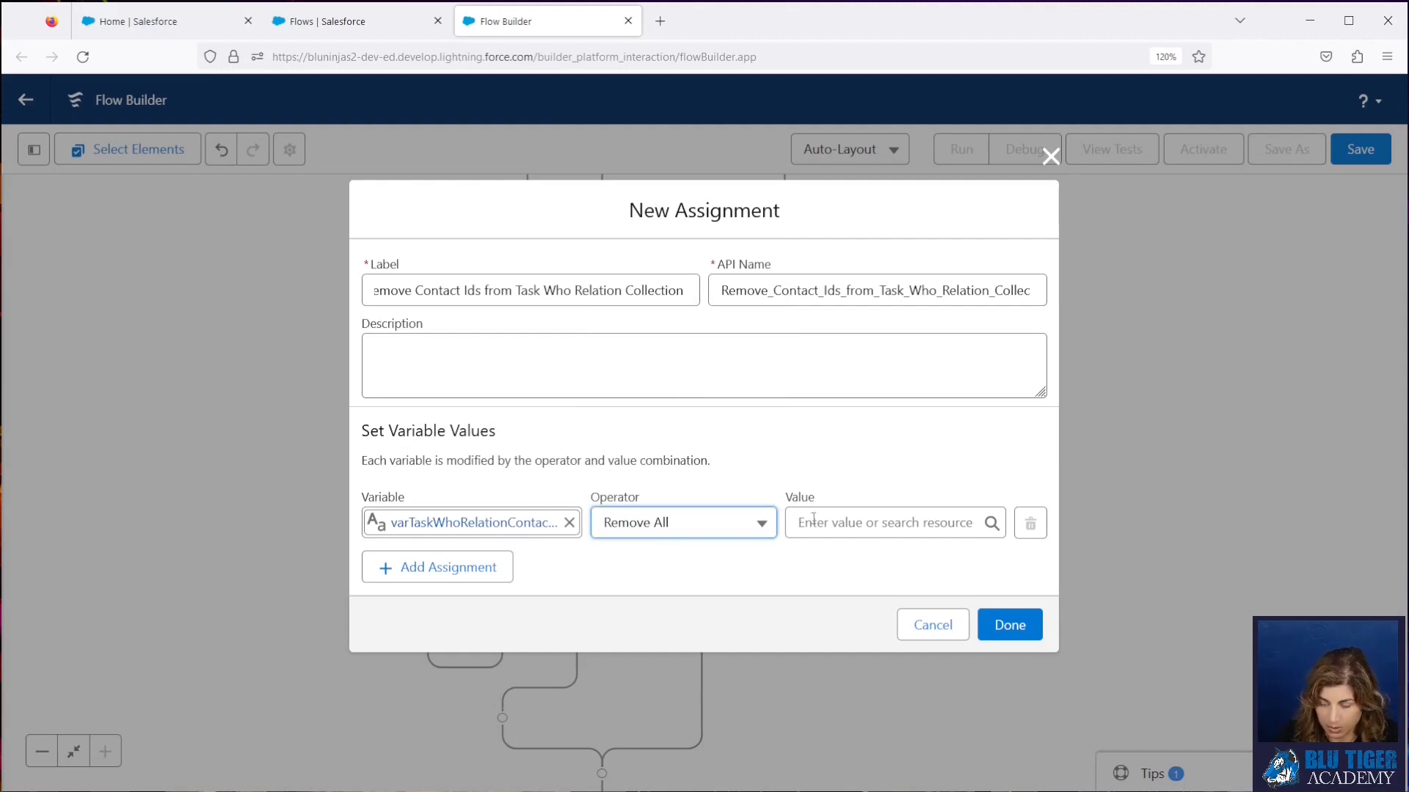
- Set the assignment's value to the Id of the current item from the Contacts with Internal Domain loop
click(813, 519)
text(loop)
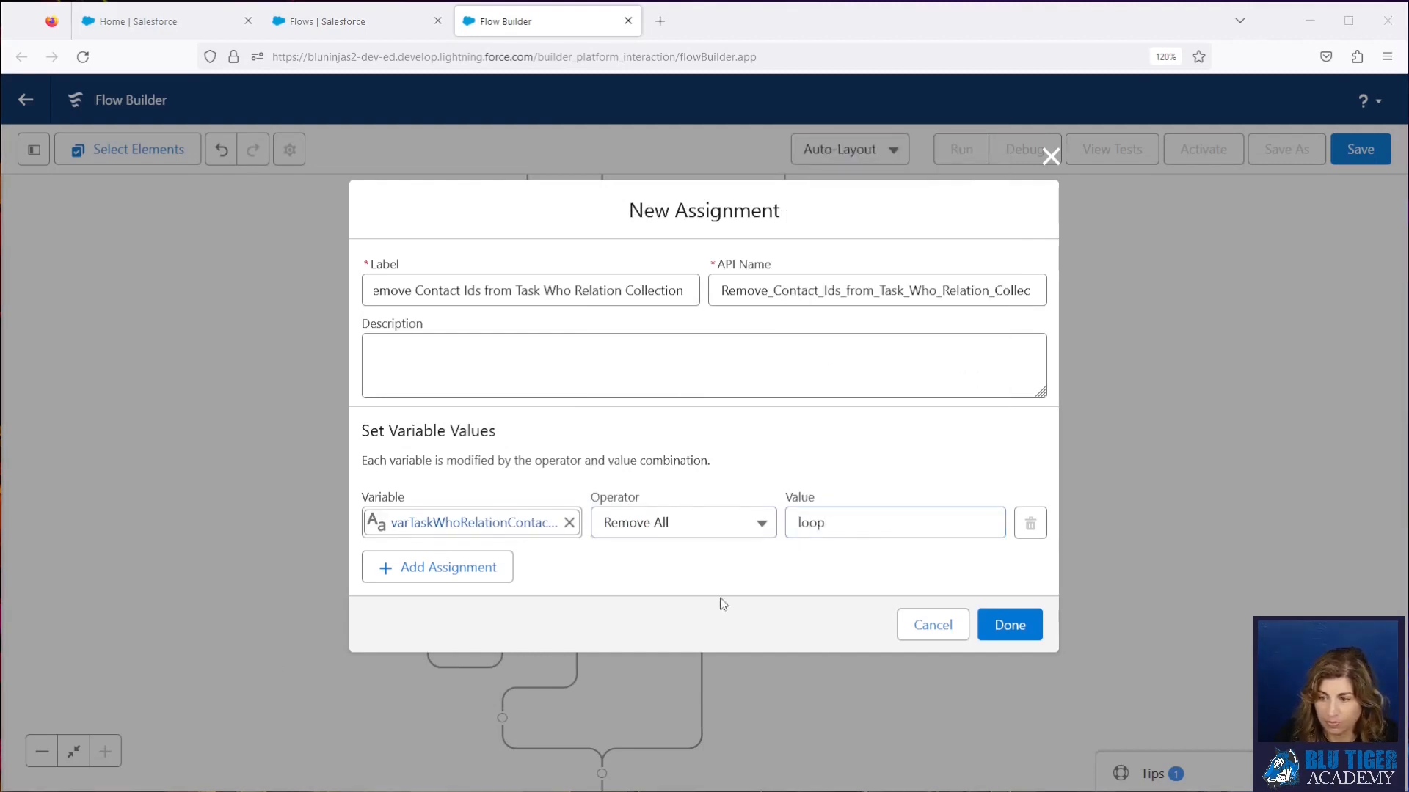
click(880, 523)
click(883, 609)
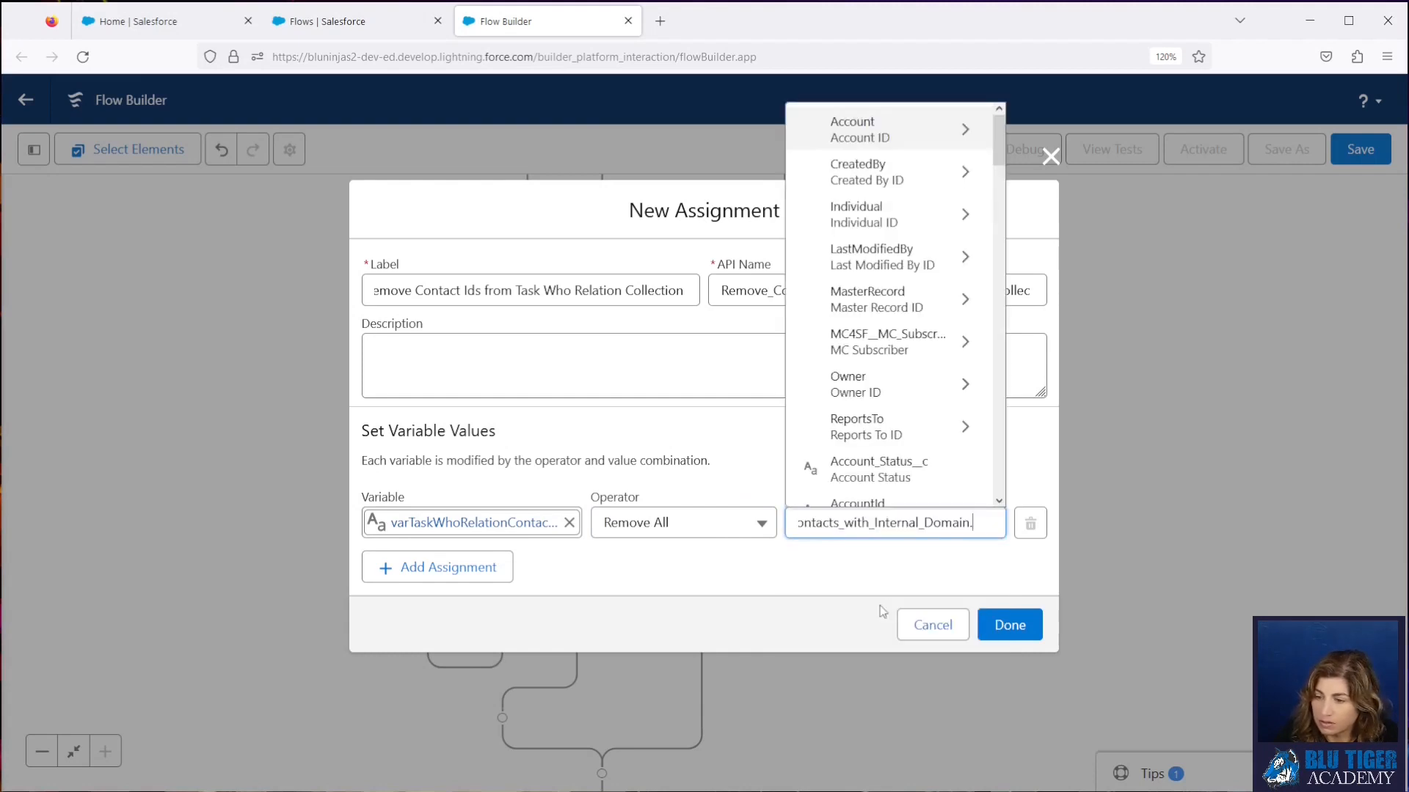
text(id)
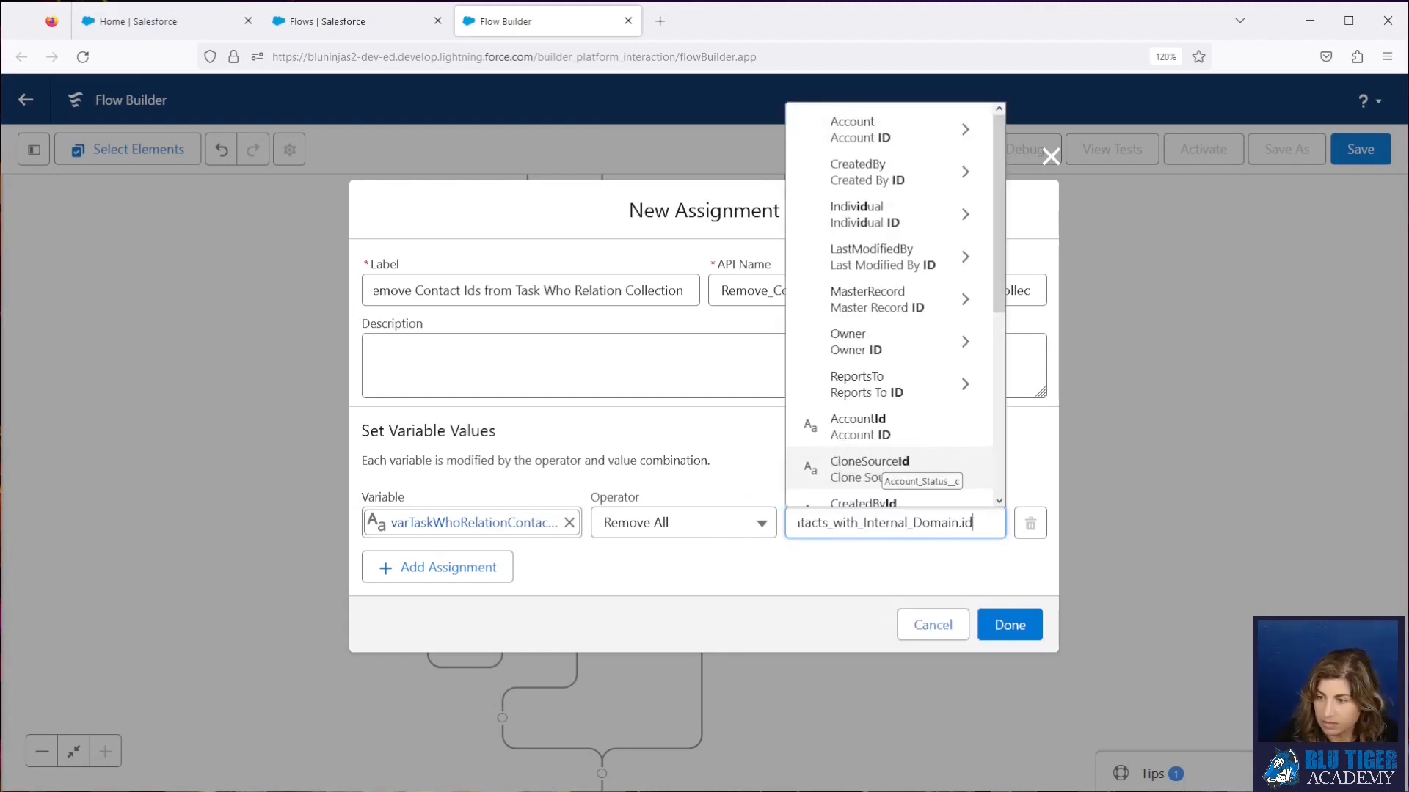
scroll(873, 469, down, 3)
click(881, 364)
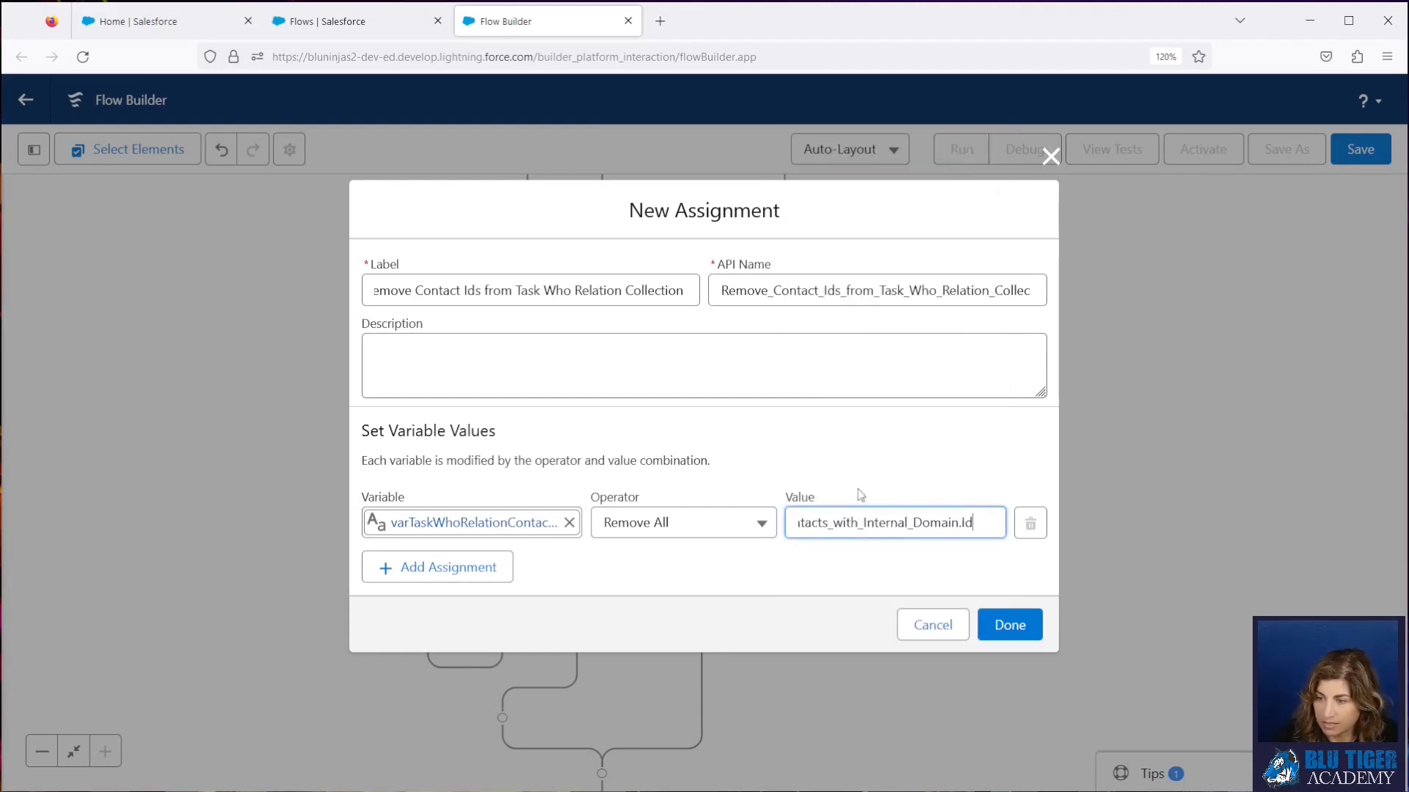
- Confirm the value and finish the "Remove Contact Ids from Task Who Relation Collection" assignment
click(837, 566)
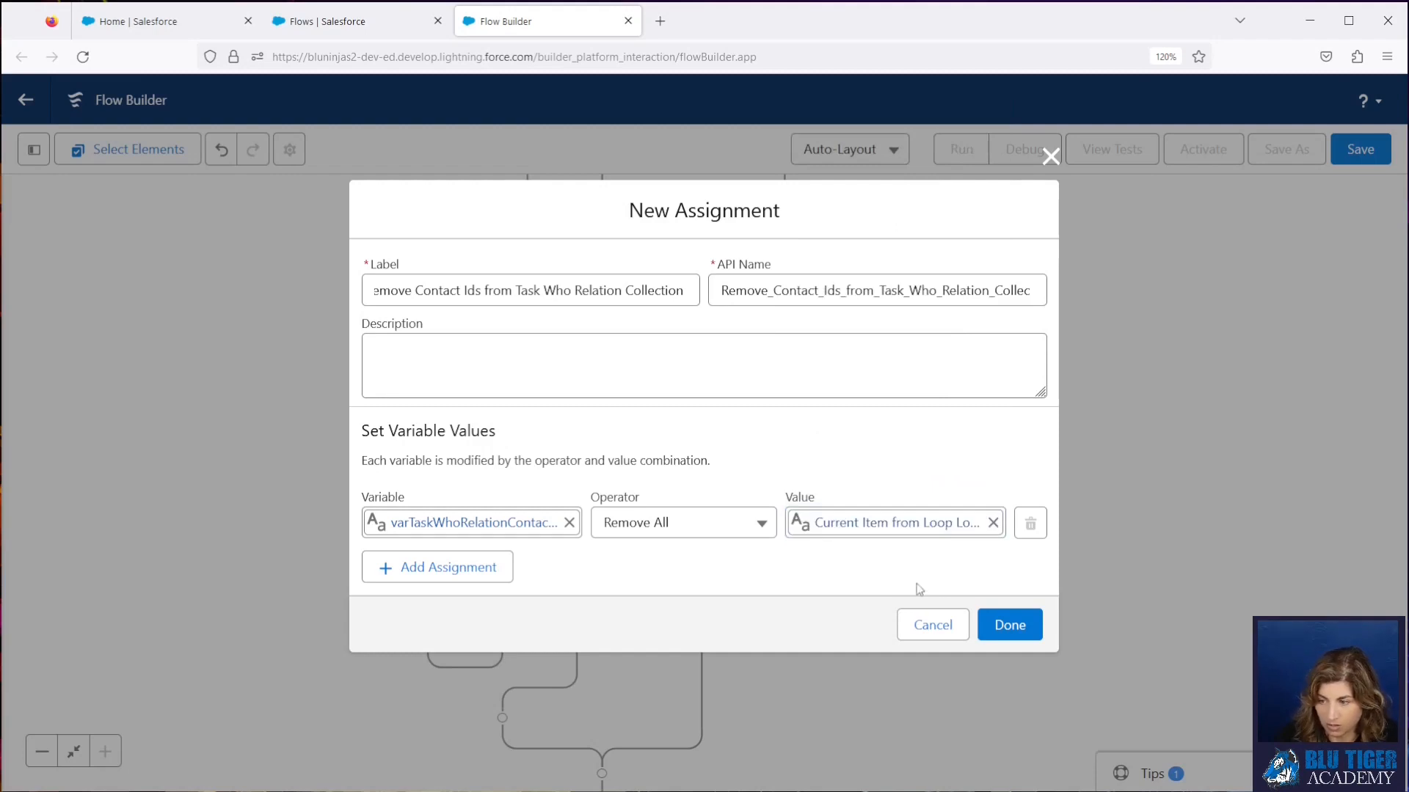
click(1015, 625)
- Add a Loop element after the decision paths merge, before End, labelled "Loop Task Who Relation Contact Ids"
scroll(726, 403, down, 4)
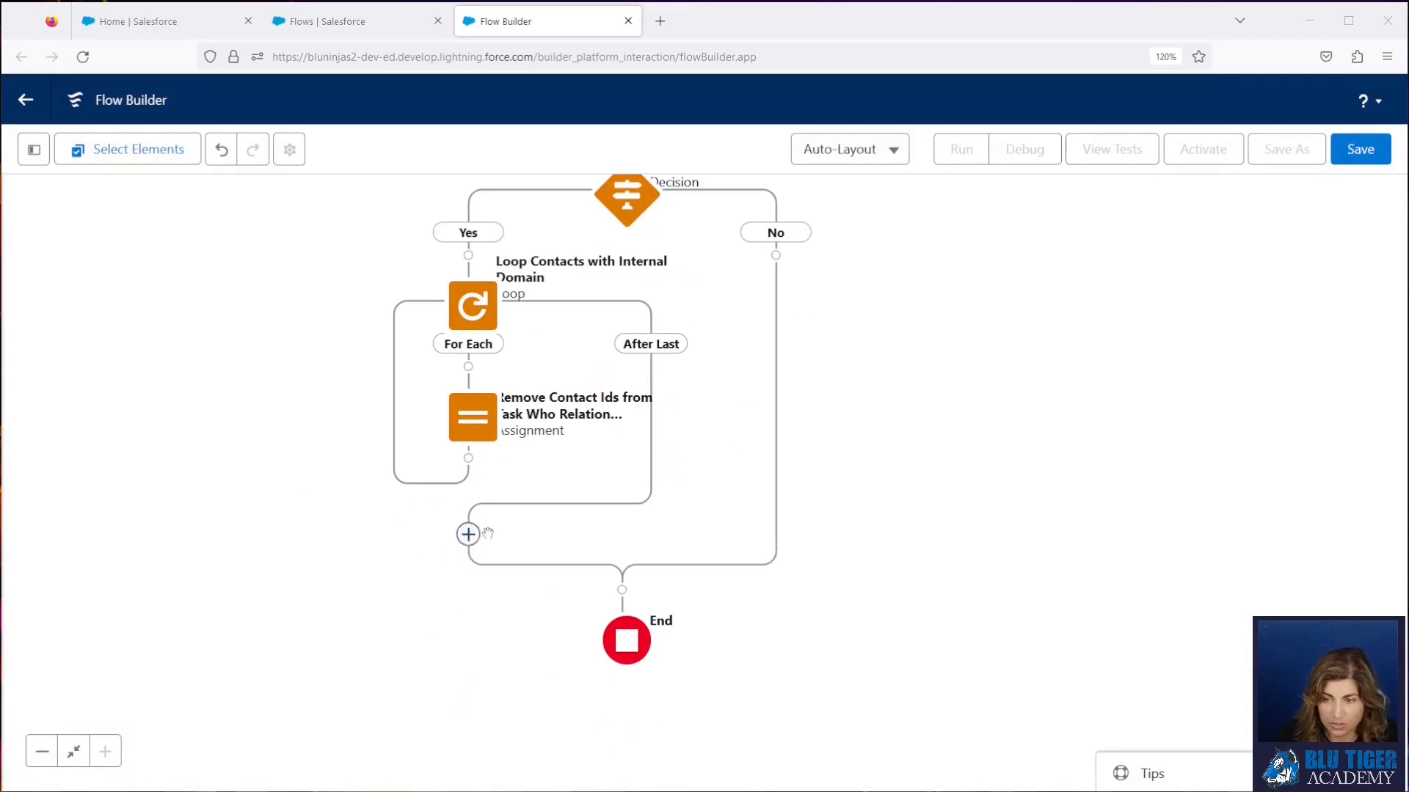
click(622, 592)
text(loop)
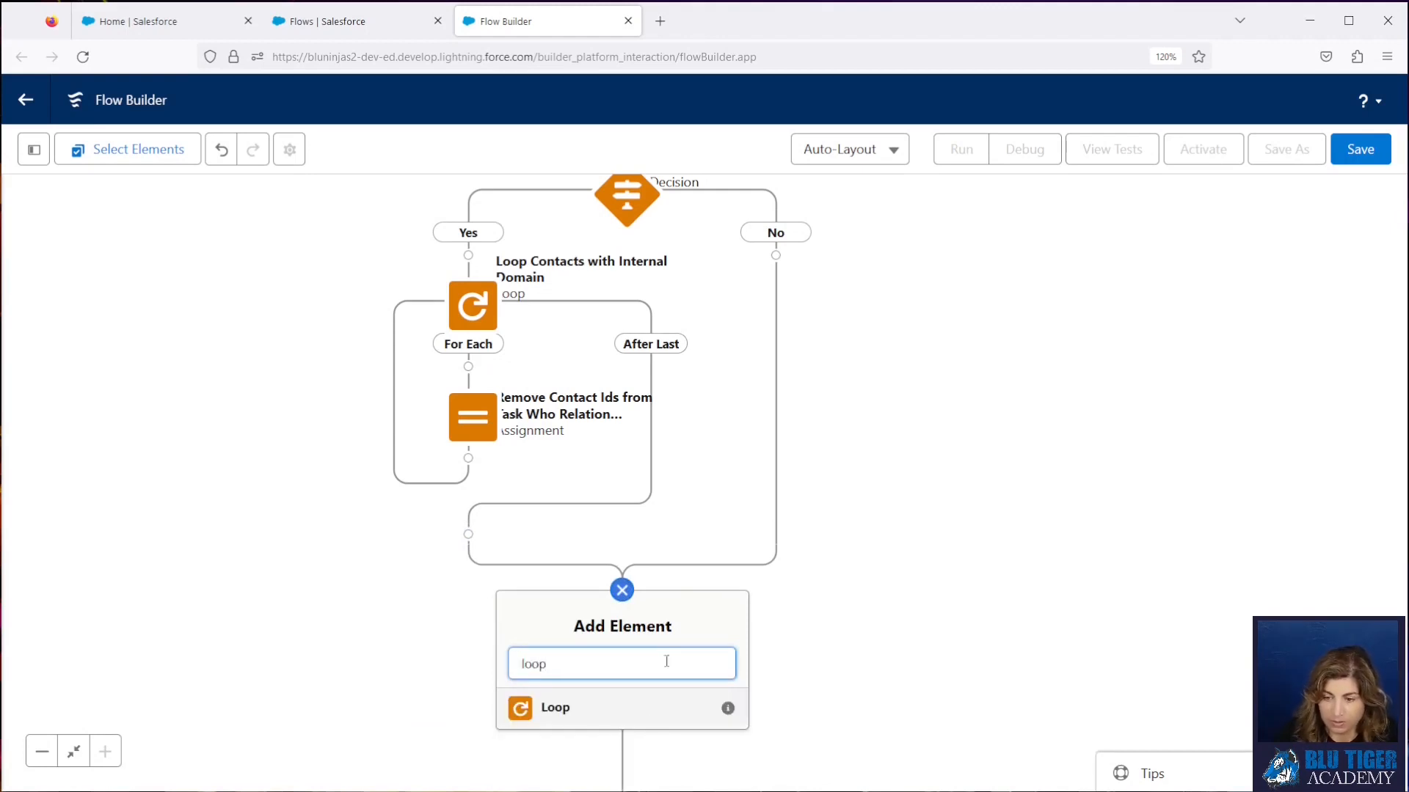
click(635, 721)
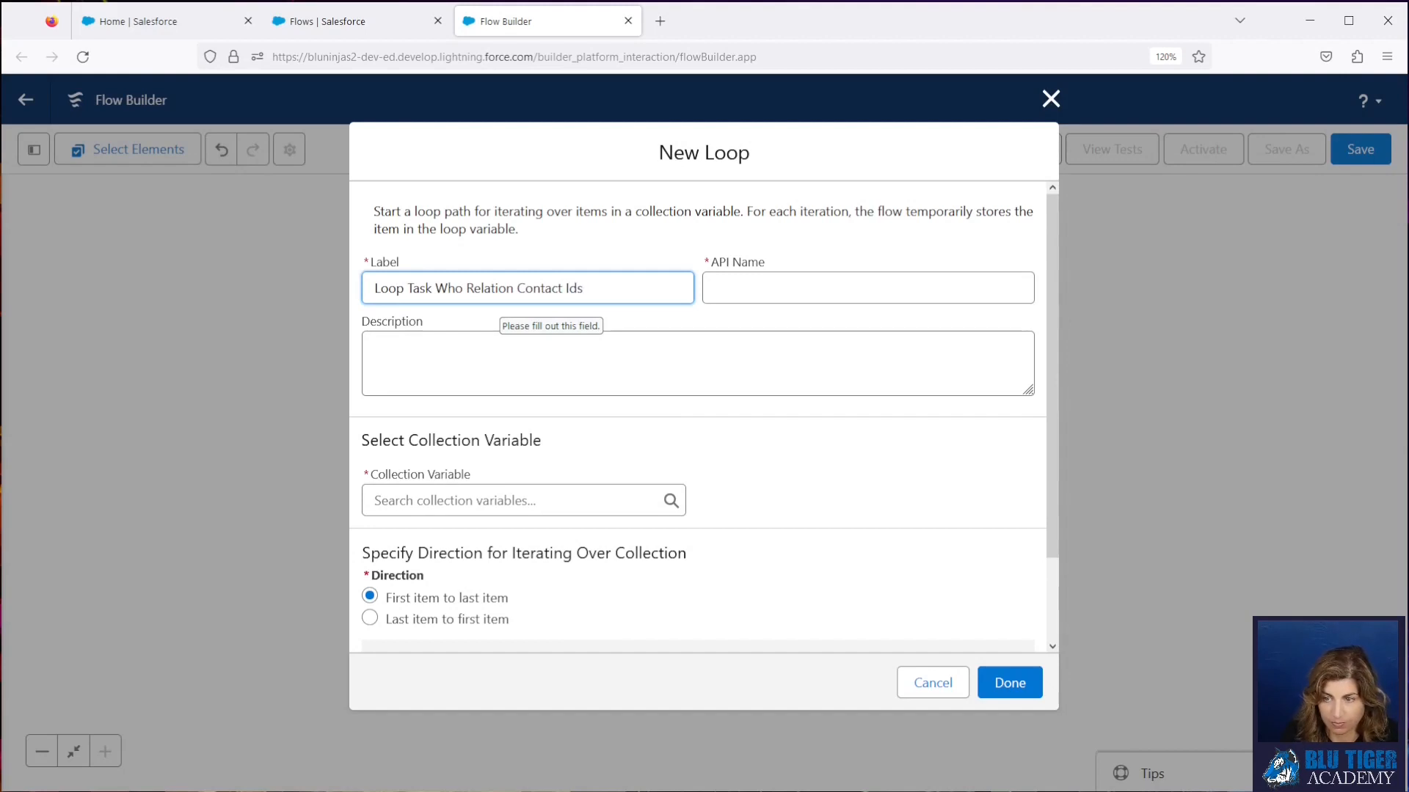
key(Tab)
- Set the new loop to iterate over varTaskWhoRelationContactIds, and finish the element
click(478, 493)
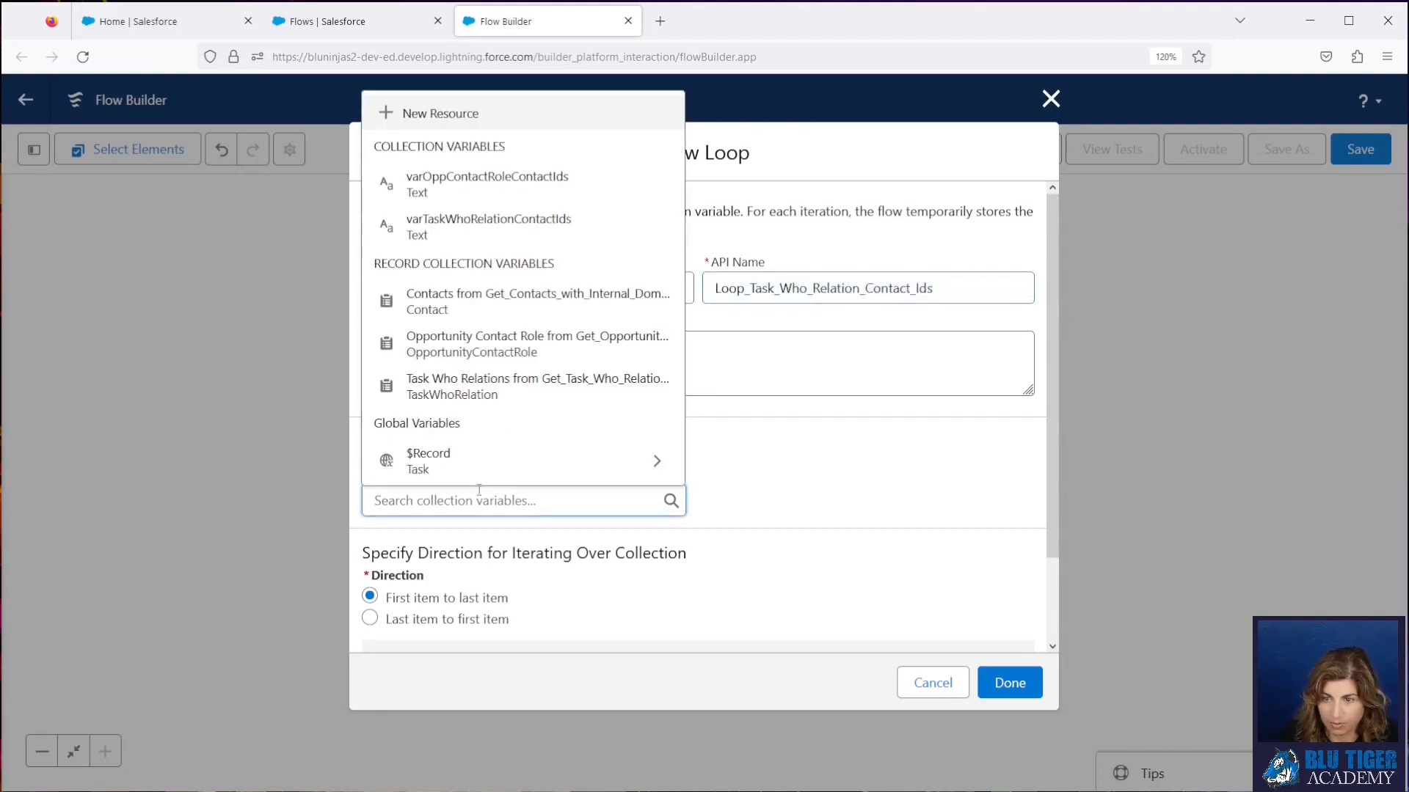
click(451, 229)
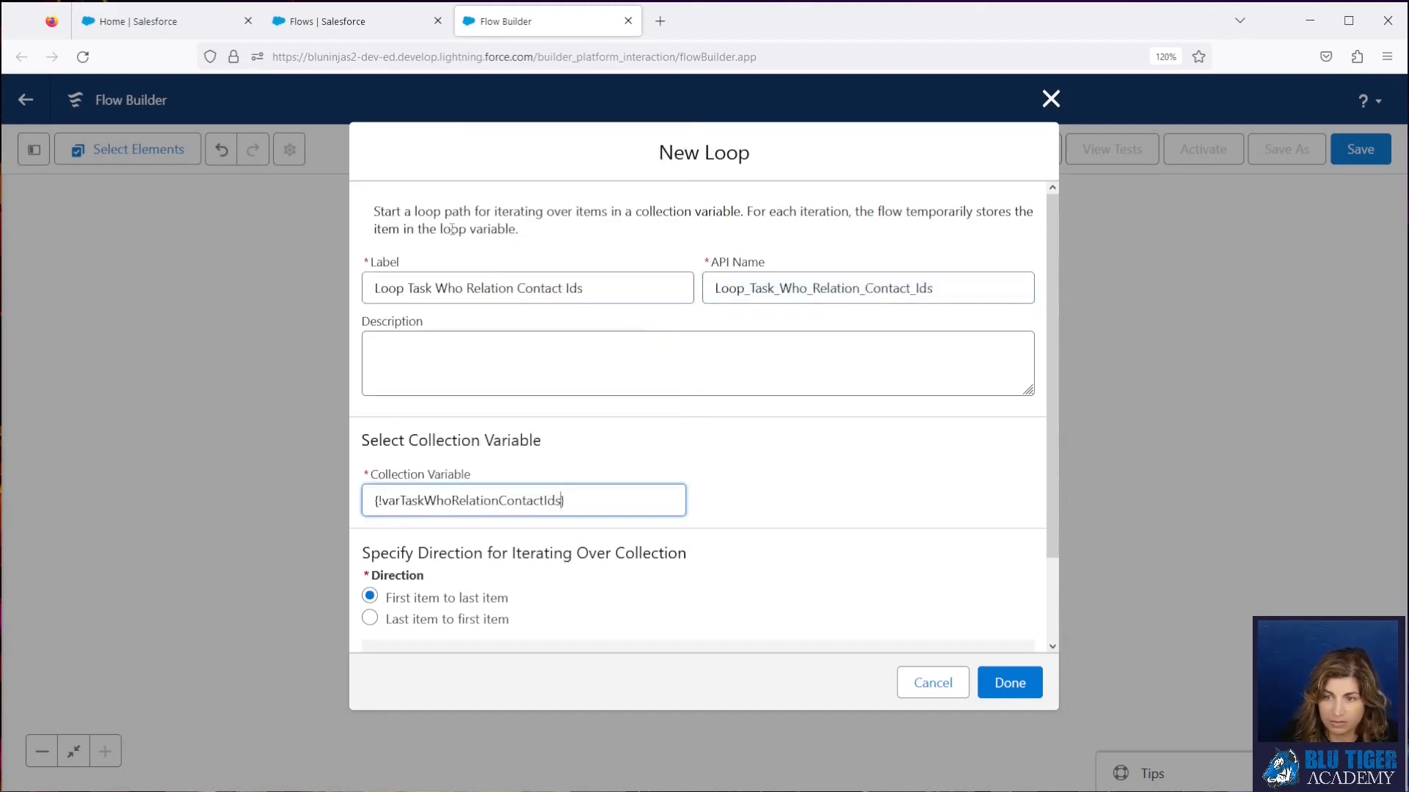
click(1017, 698)
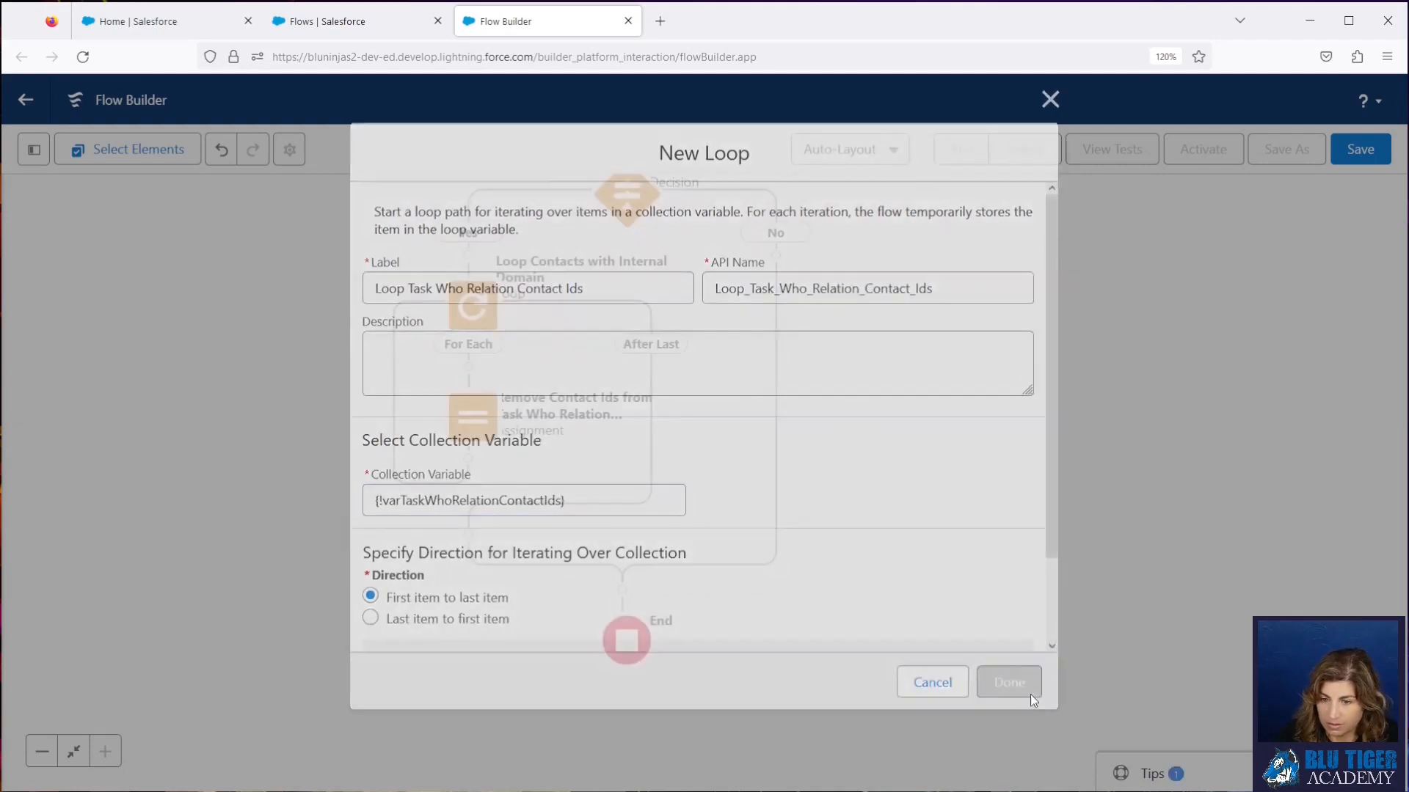
- Add an Assignment element on the For Each path of the Task Who Relation Contact Ids loop, labelled "Assign Opp Contact Role Fields & Add to Collection"
click(622, 702)
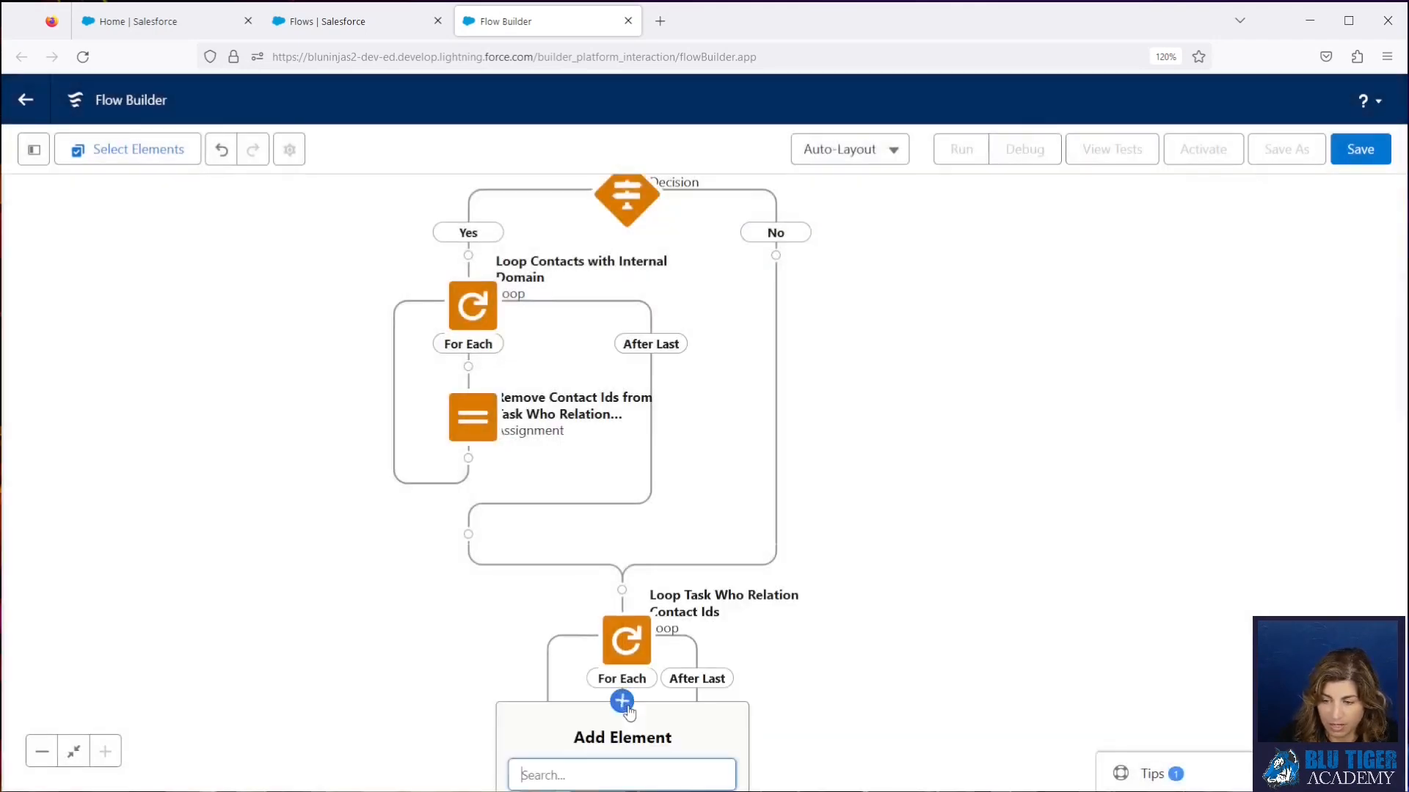
text(ass)
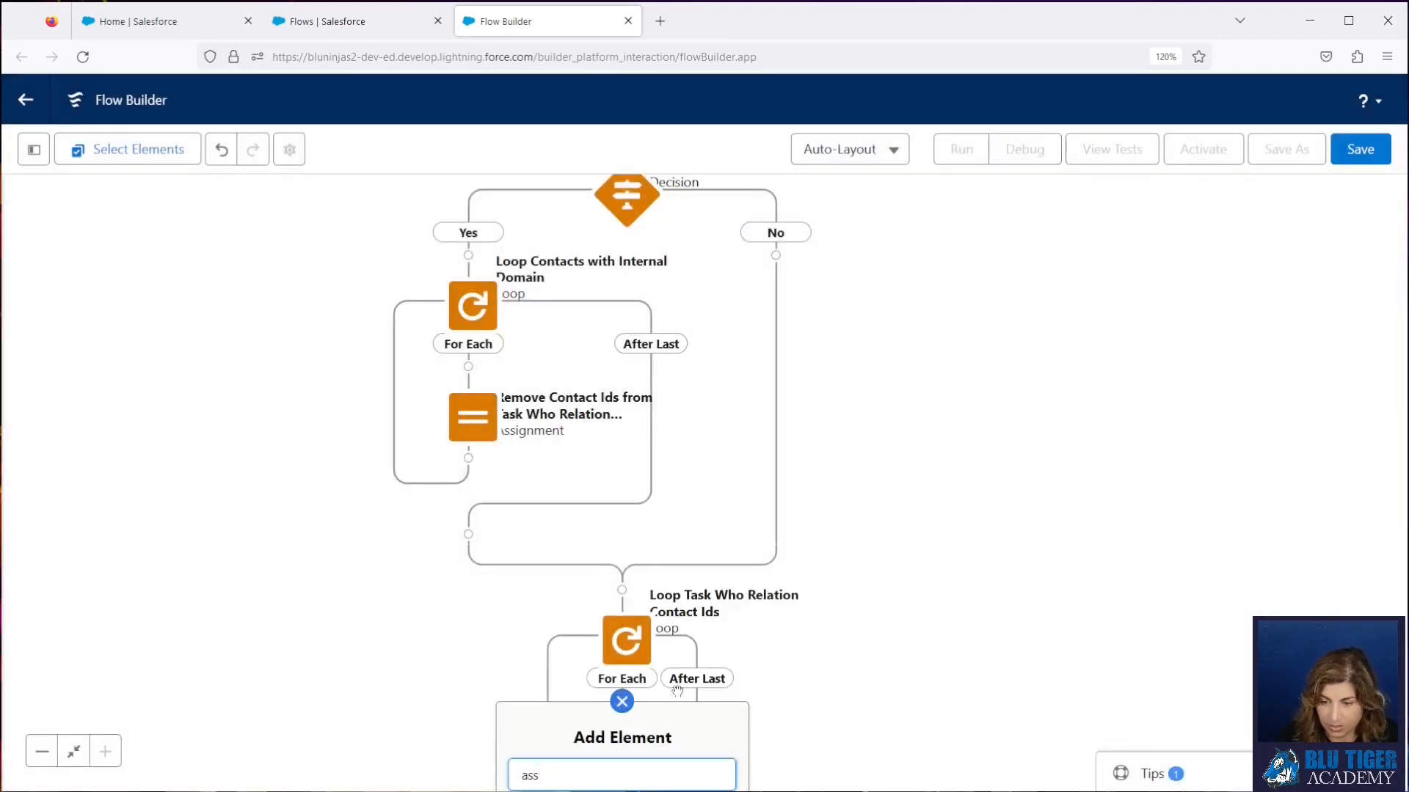
drag(803, 694, 798, 380)
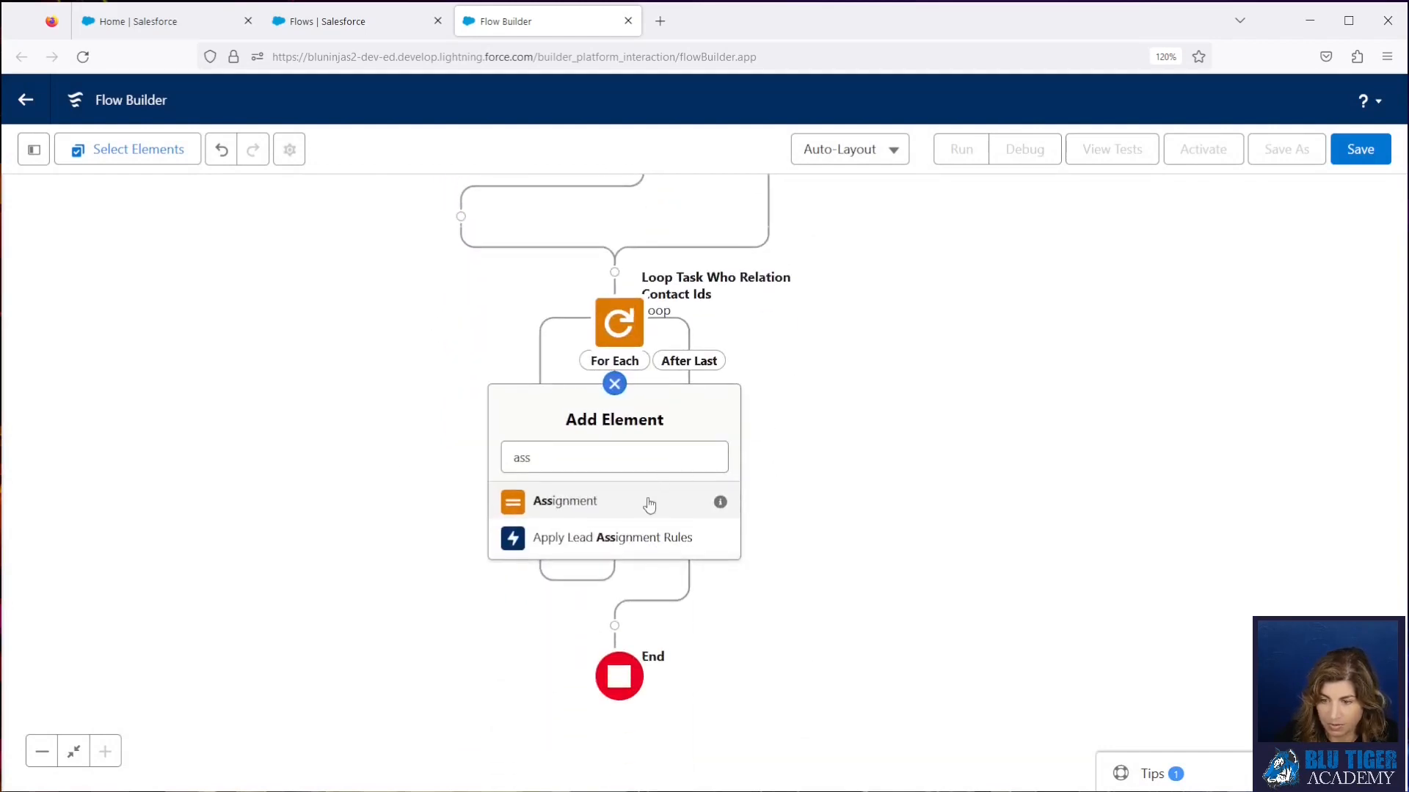
click(648, 500)
click(369, 288)
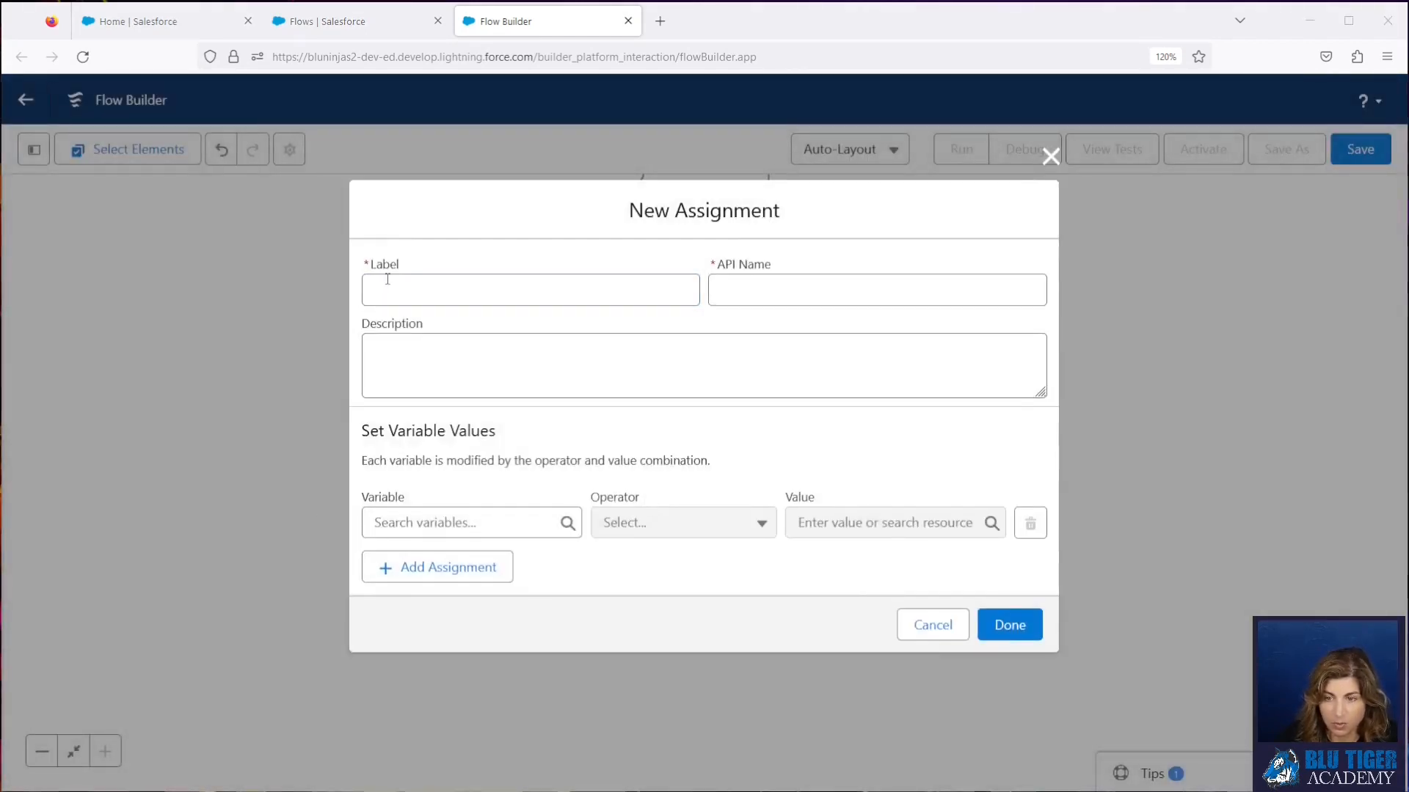
text(Assign Opp Contact Role Fields & Add to Collection)
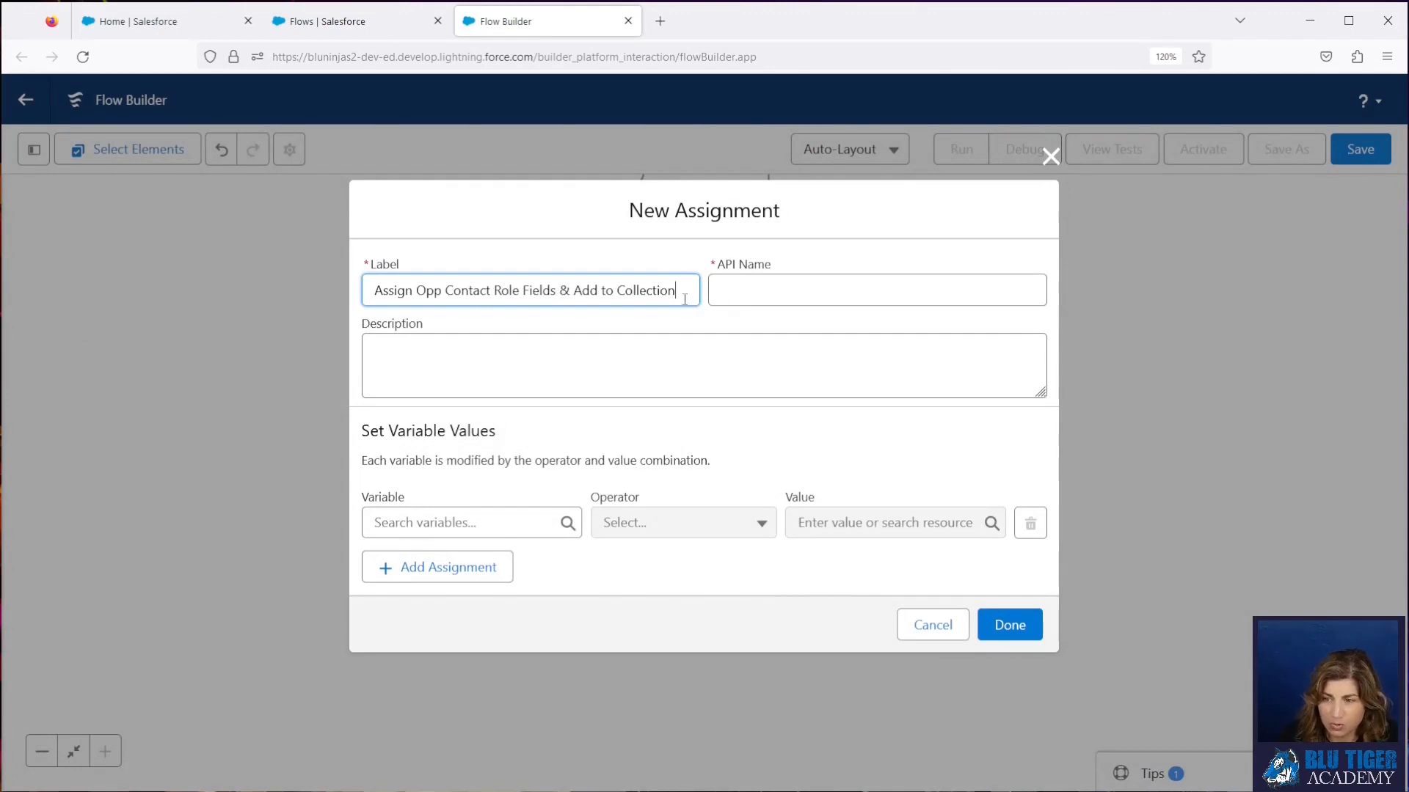
click(807, 291)
- Start a new Variable resource from the assignment's variable choice, with the API name varOppContactRoleRecord
click(494, 524)
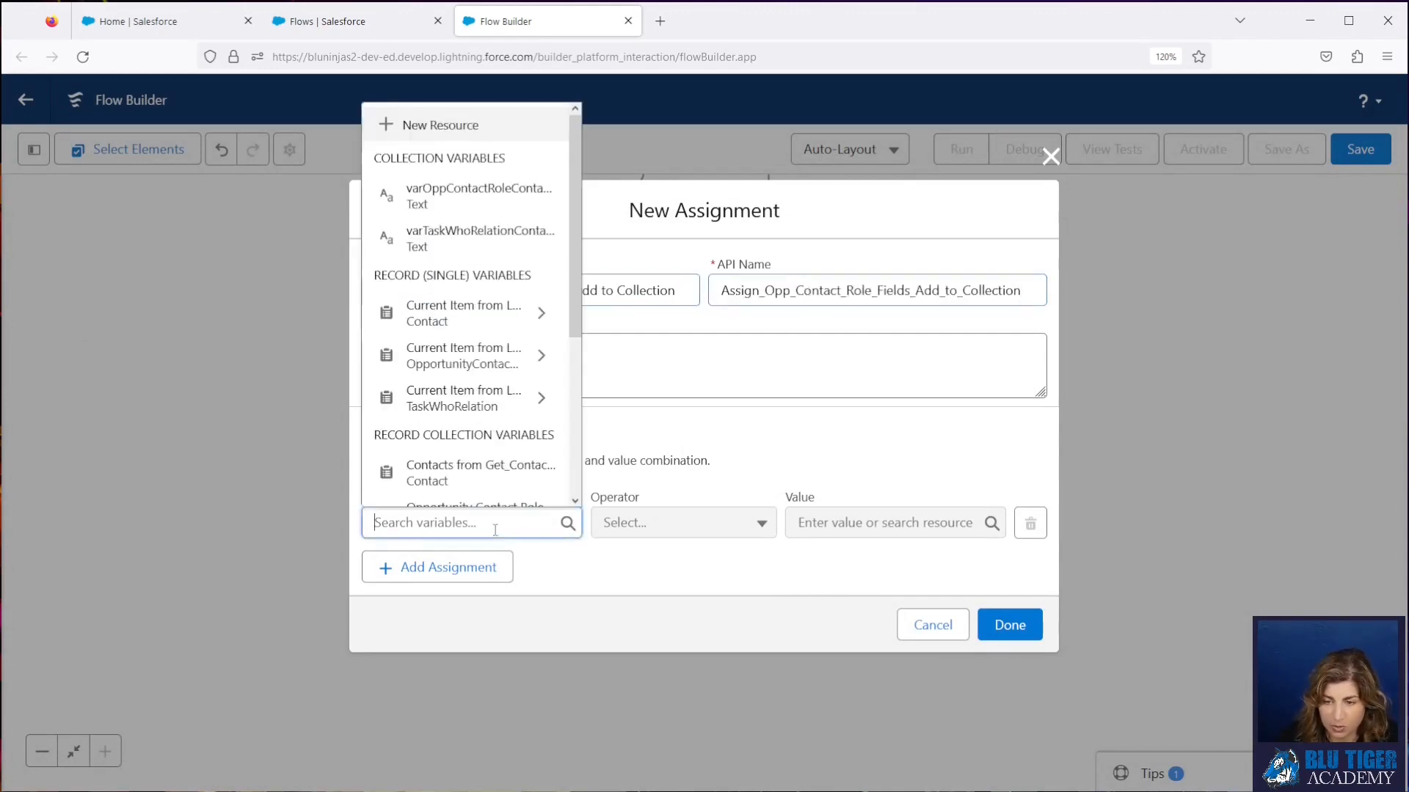
click(431, 125)
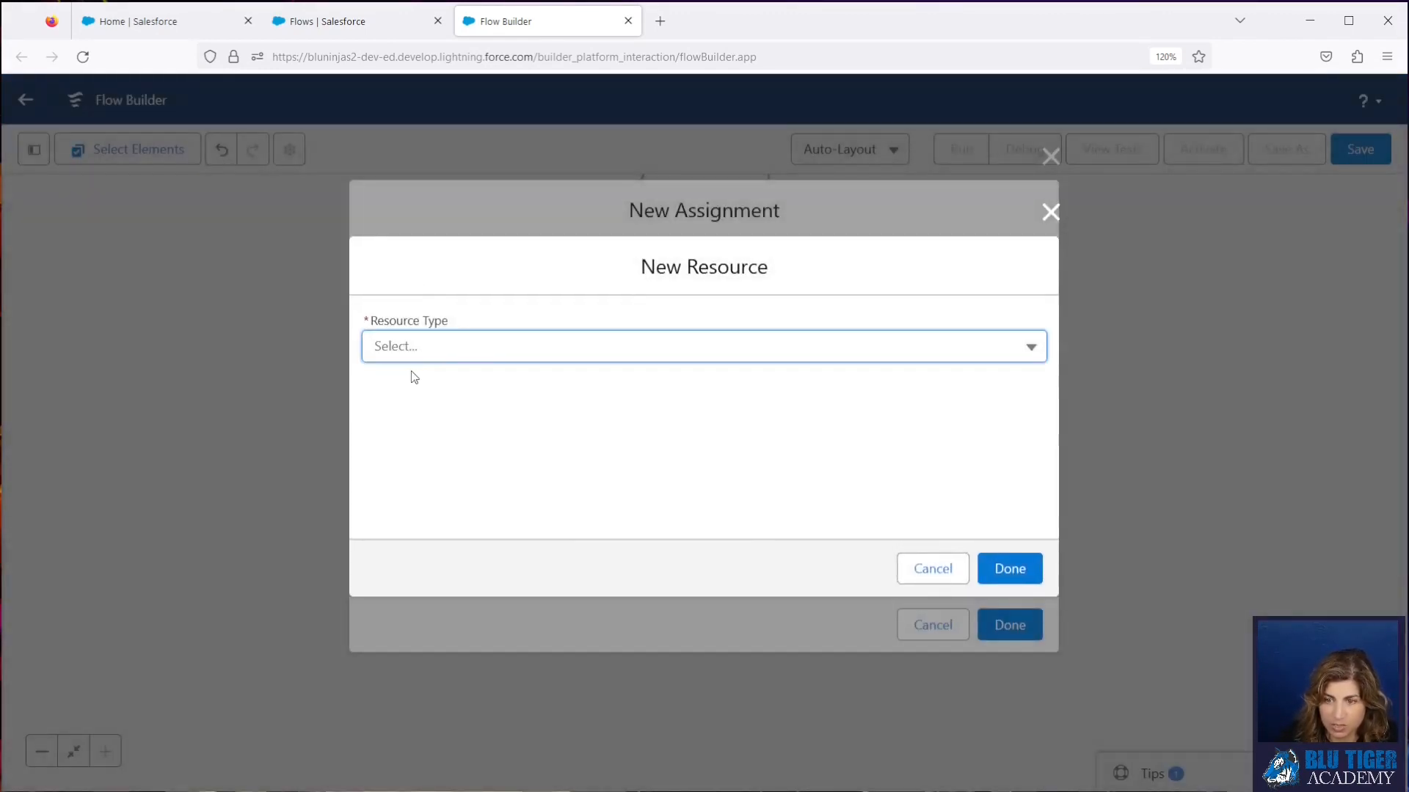
click(409, 354)
click(417, 387)
click(416, 381)
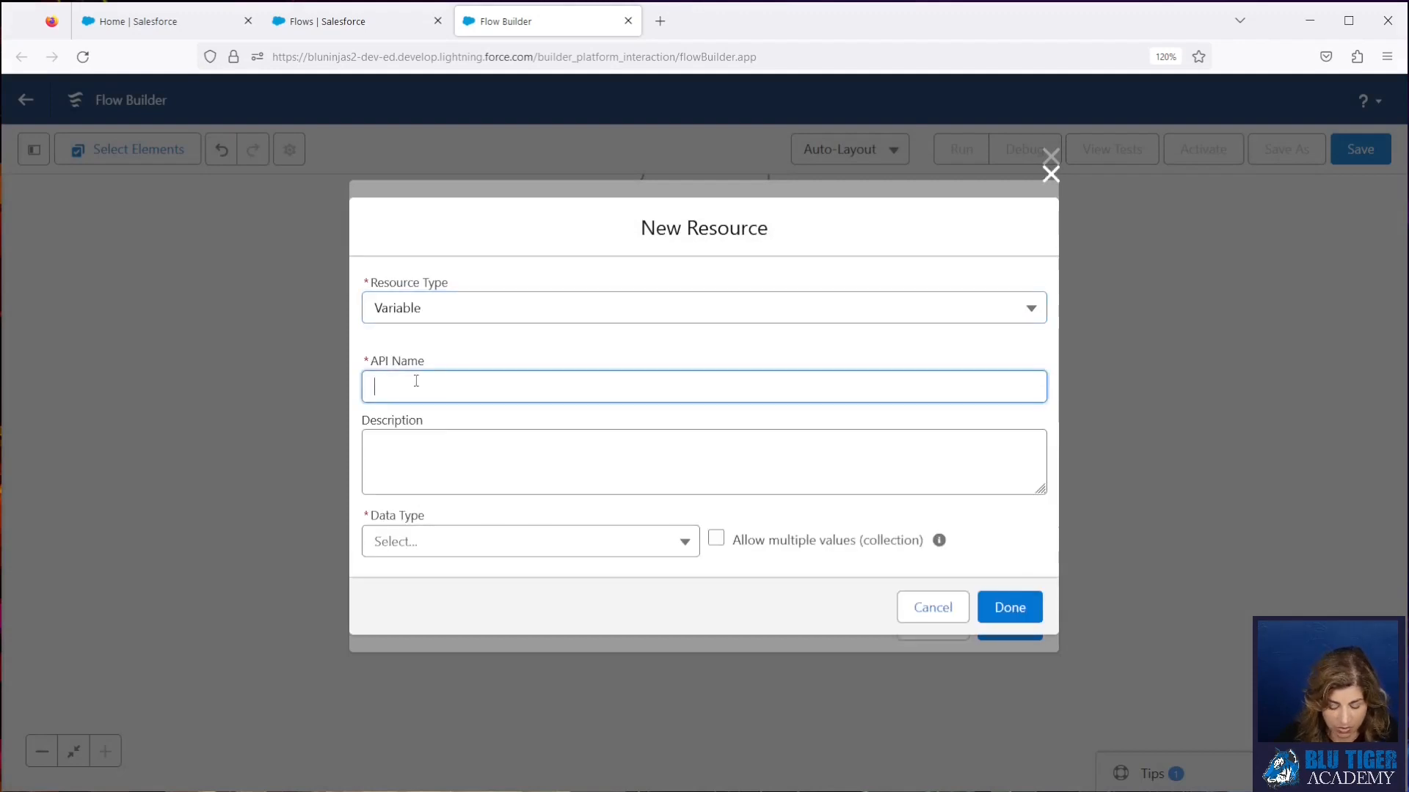
text(varOppContact)
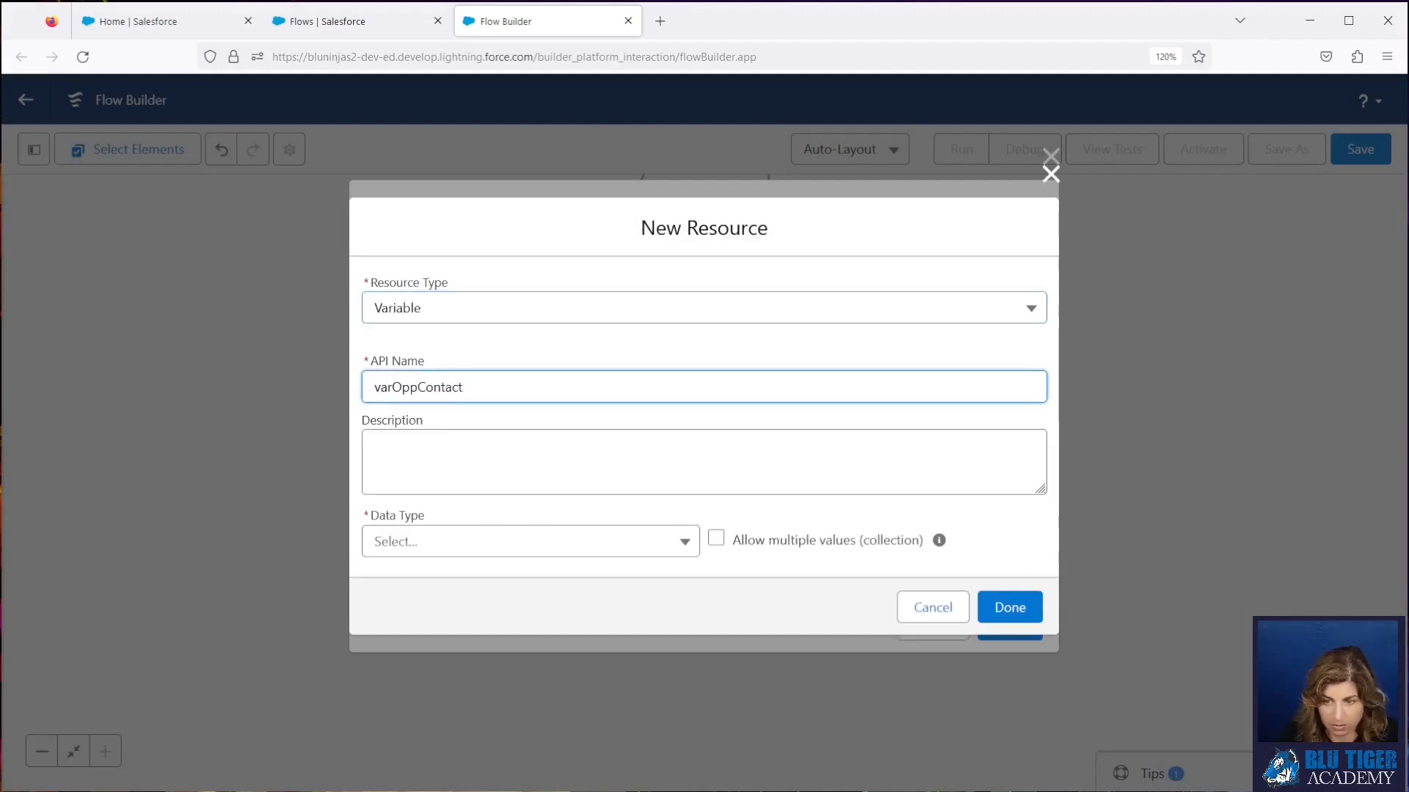
text(RoleRecord)
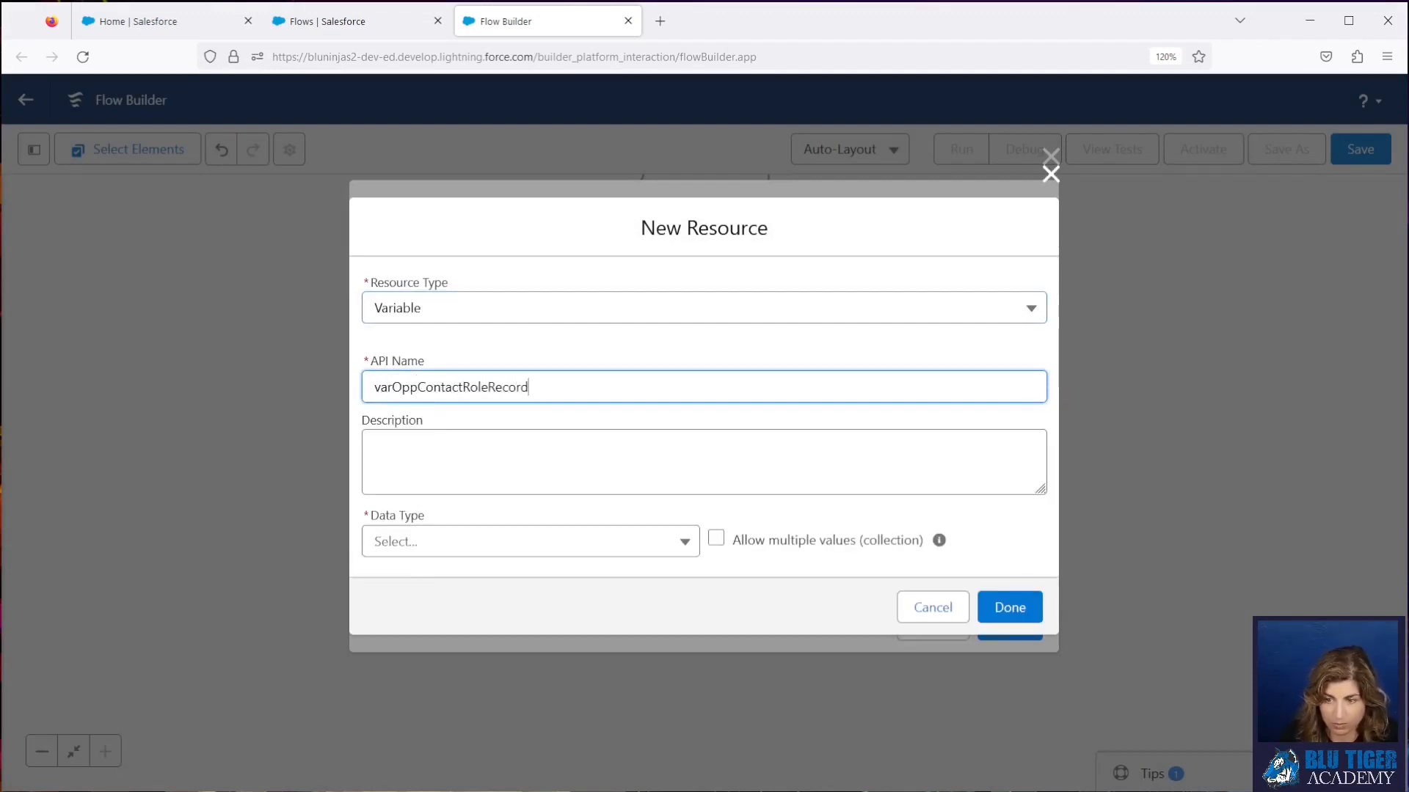
- Set the new variable's data type to Record and its object to Opportunity Contact Role, and finish the resource
click(440, 540)
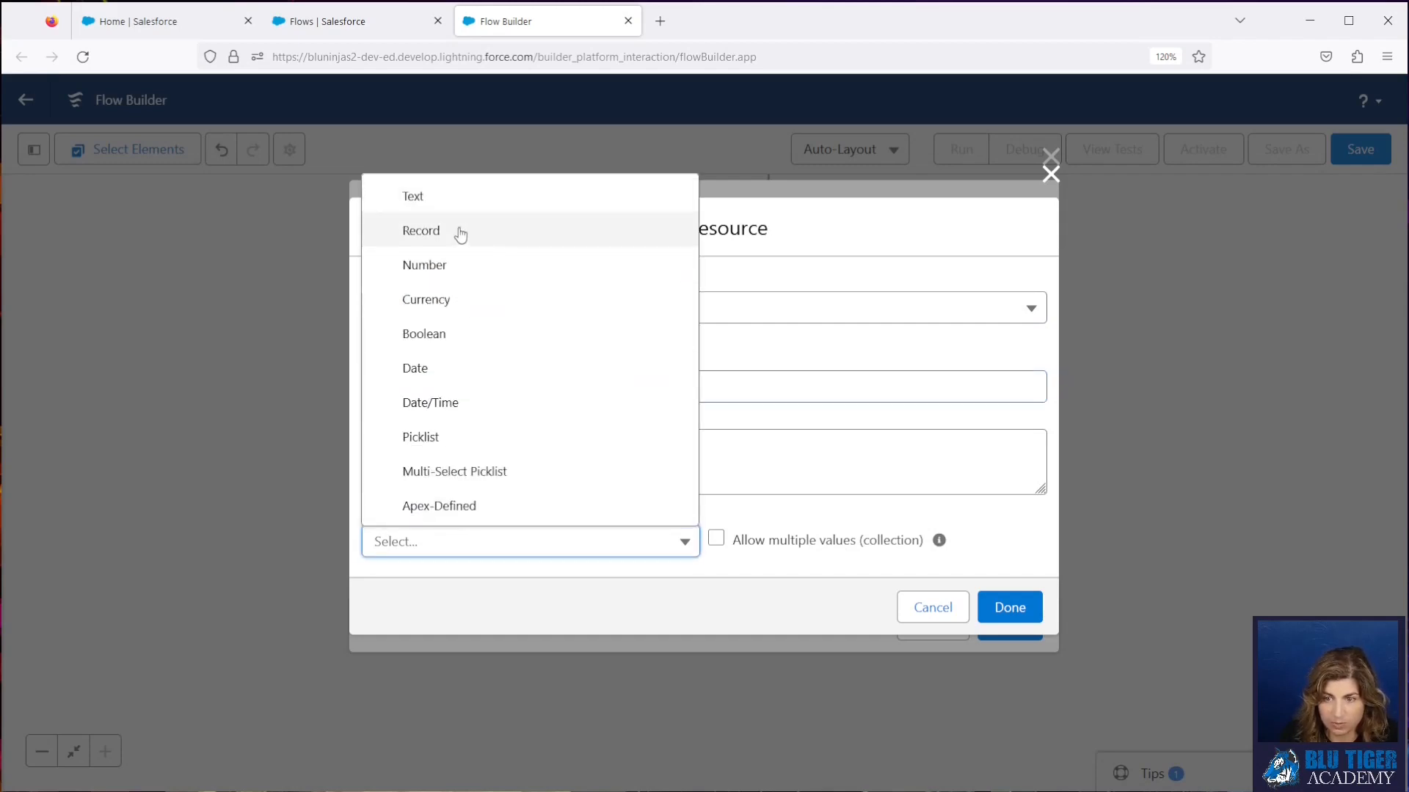
click(459, 229)
click(437, 556)
text(oppo)
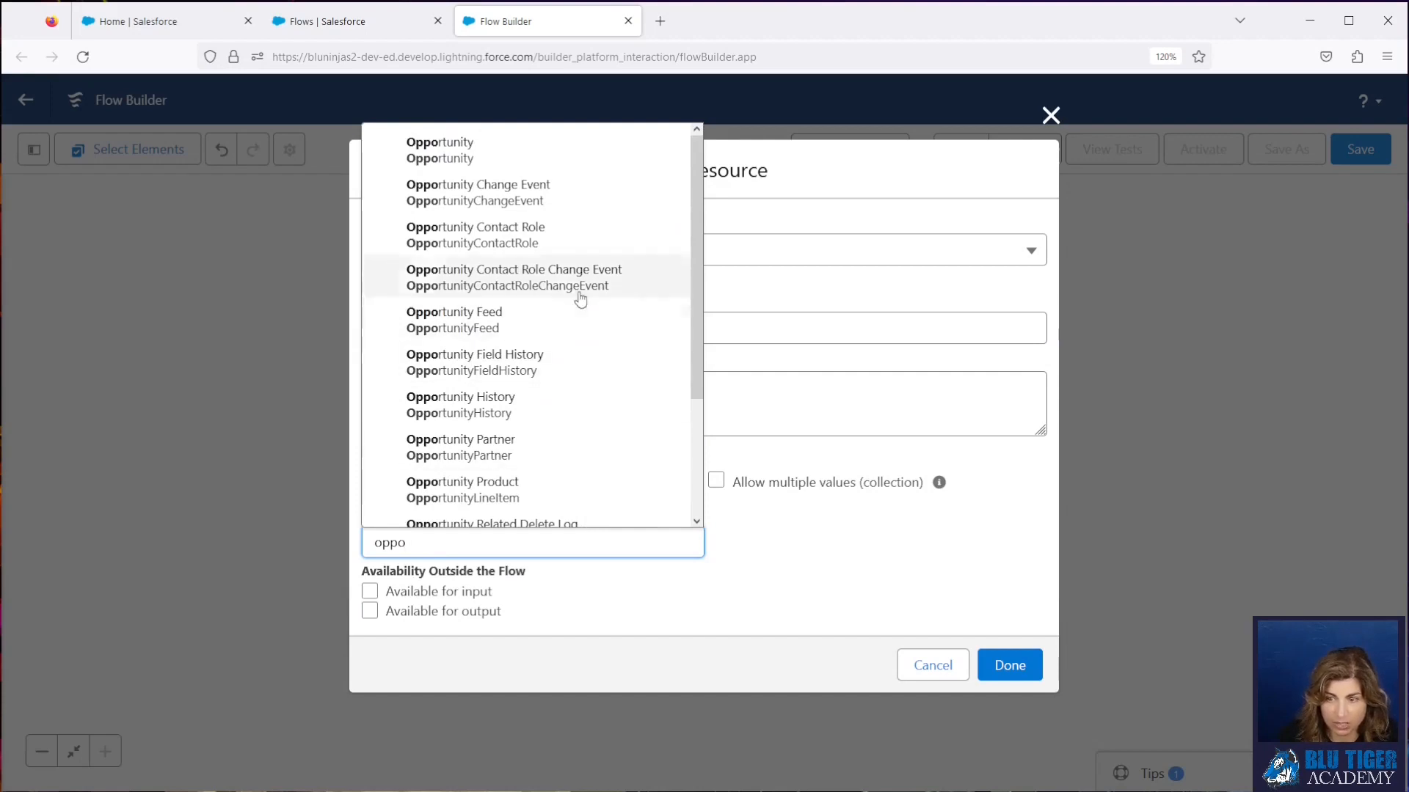
click(512, 233)
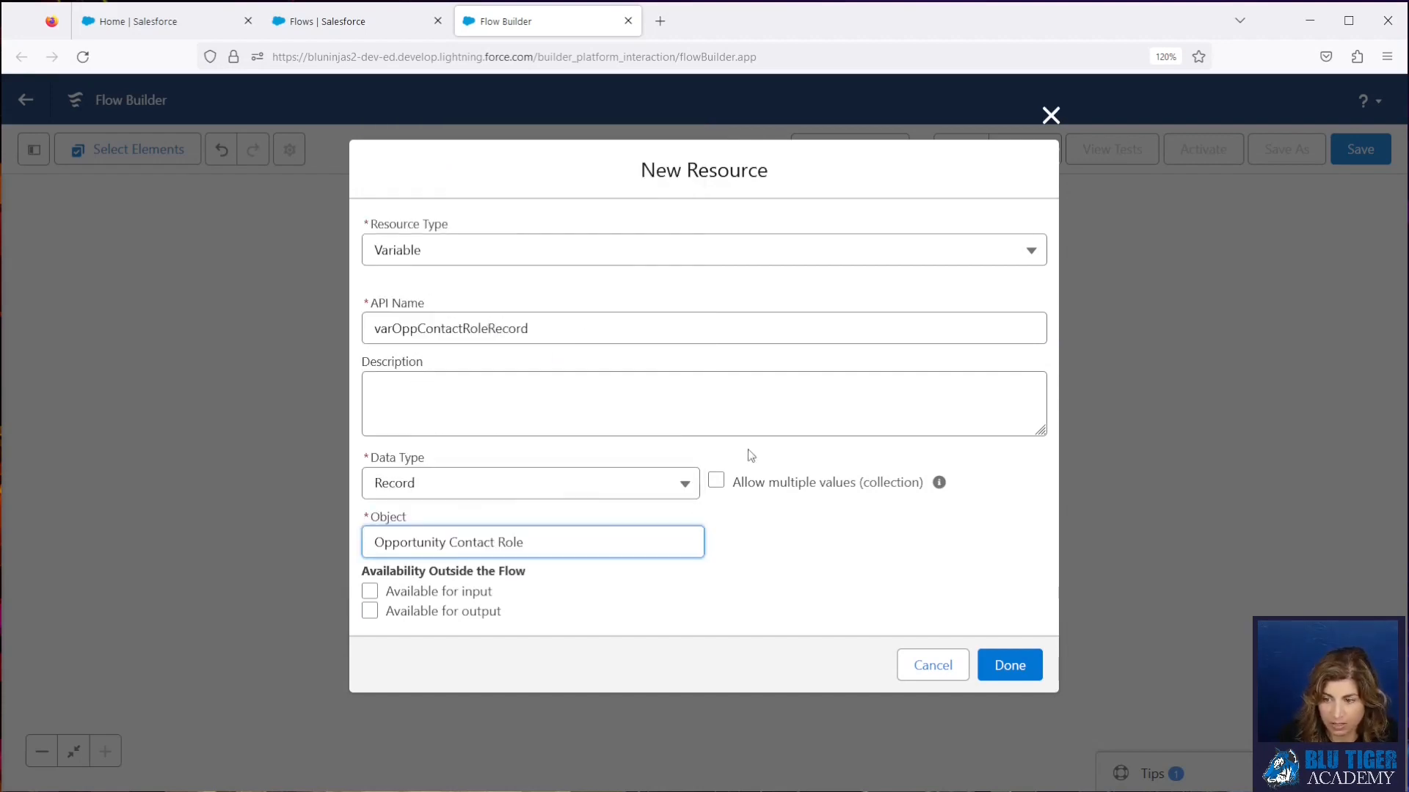
click(999, 661)
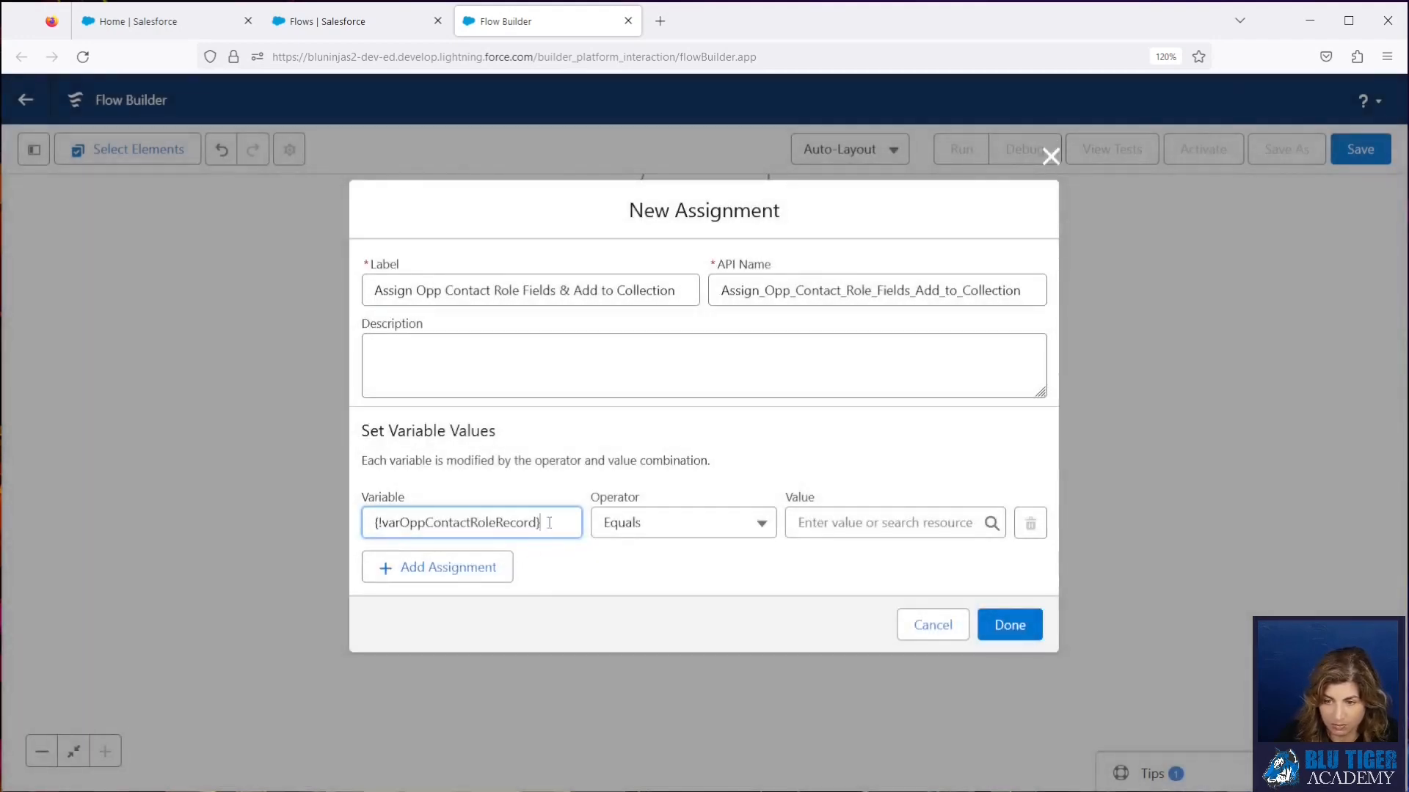
- Assign the current item from the Task Who Relation Contact Ids loop to the ContactId field of varOppContactRoleRecord
key(ctrl+a)
text(var)
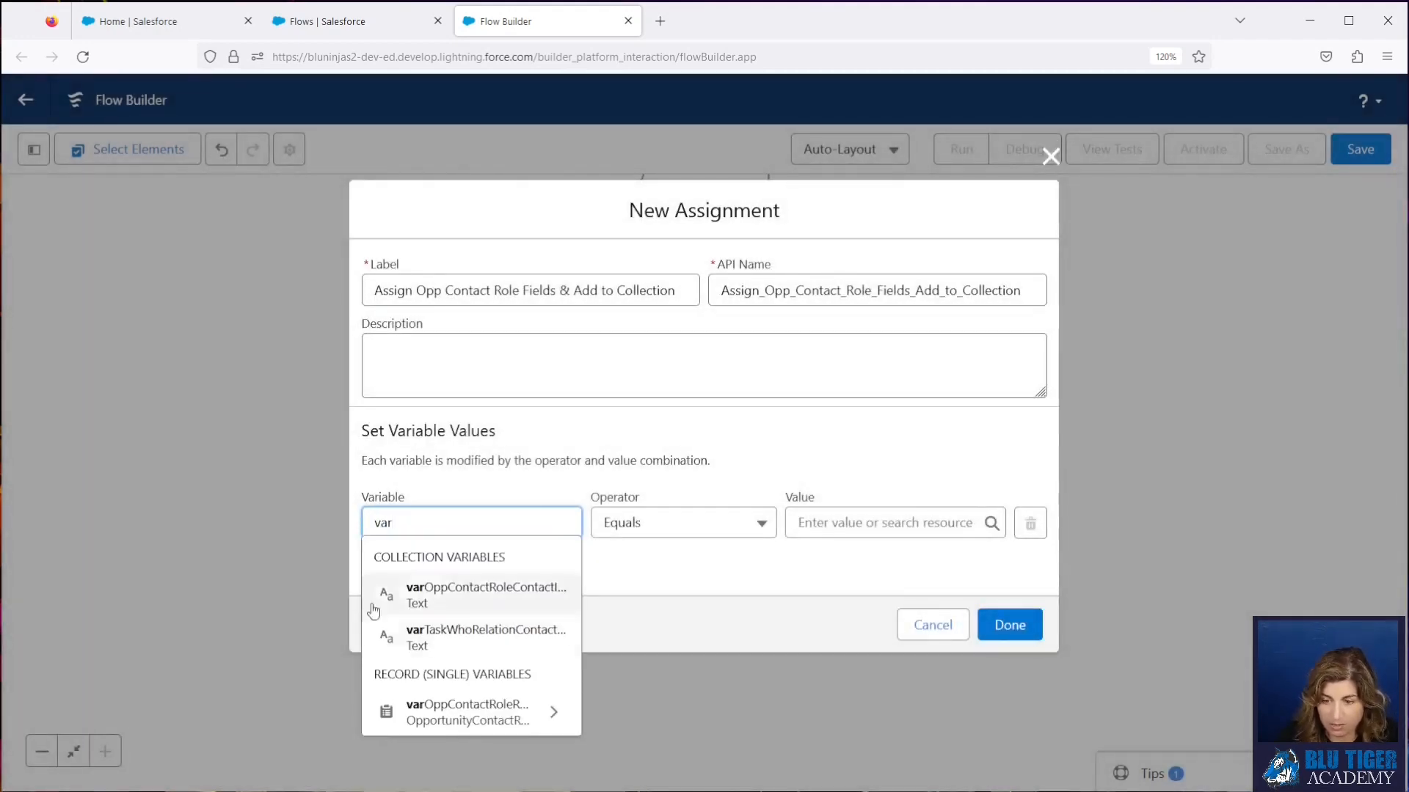
click(467, 711)
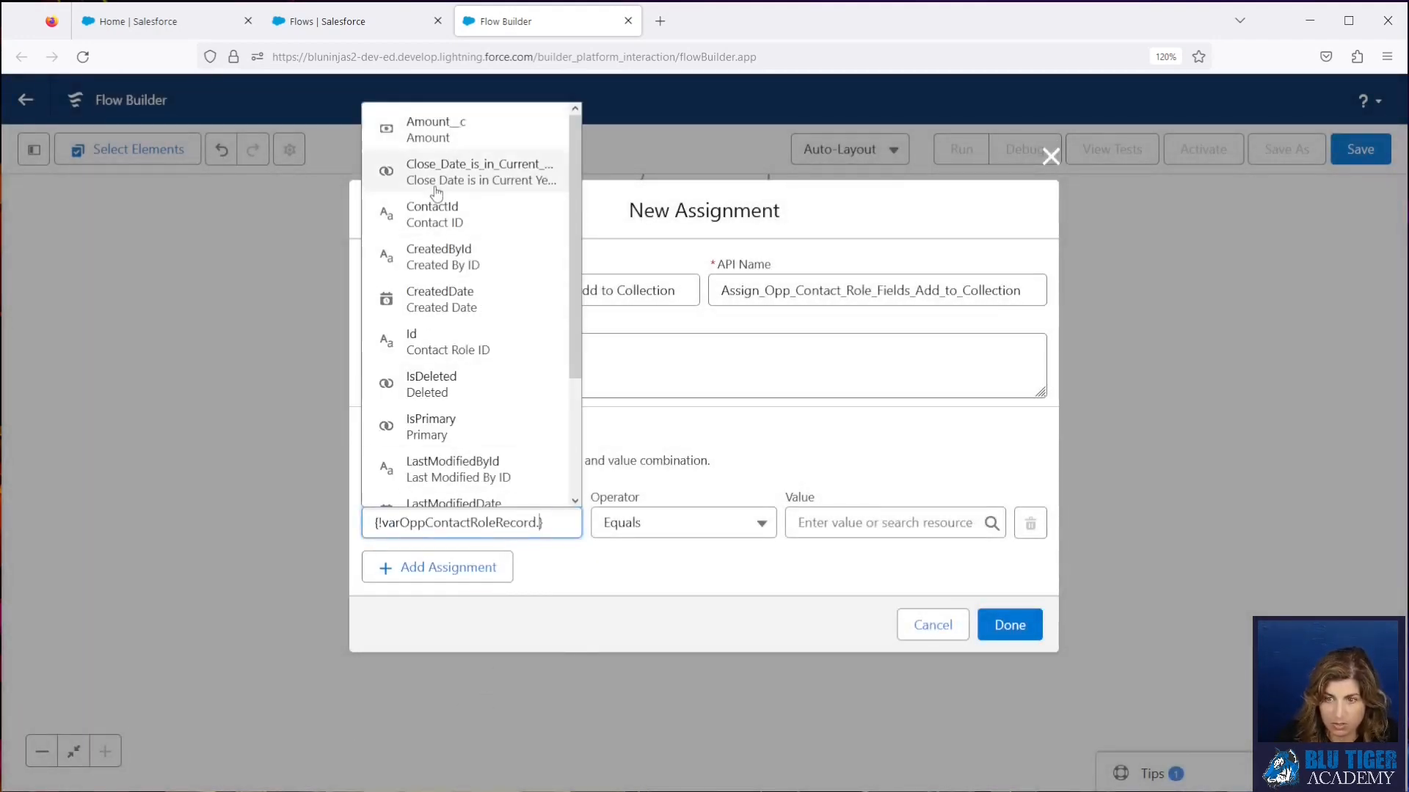
click(434, 212)
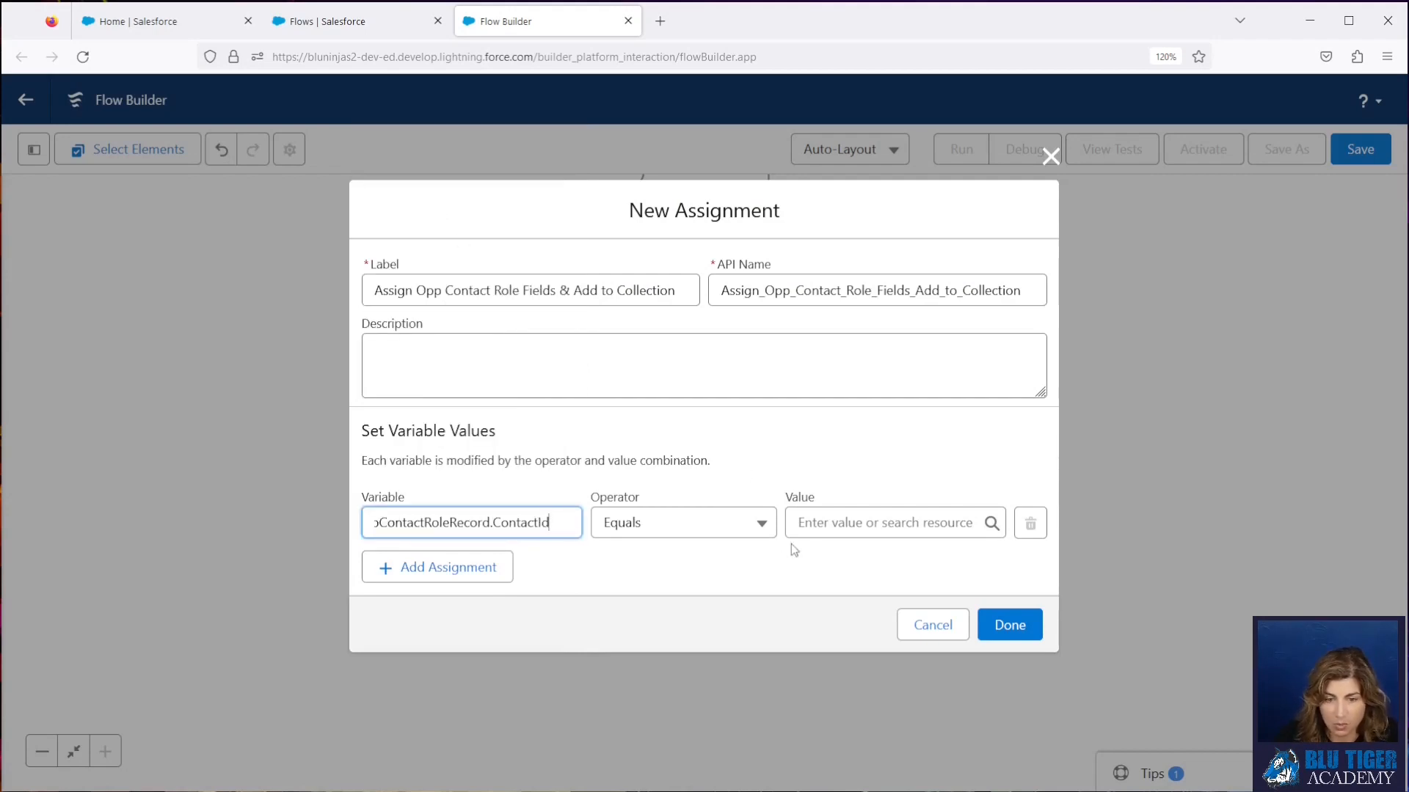
click(836, 528)
text(loop)
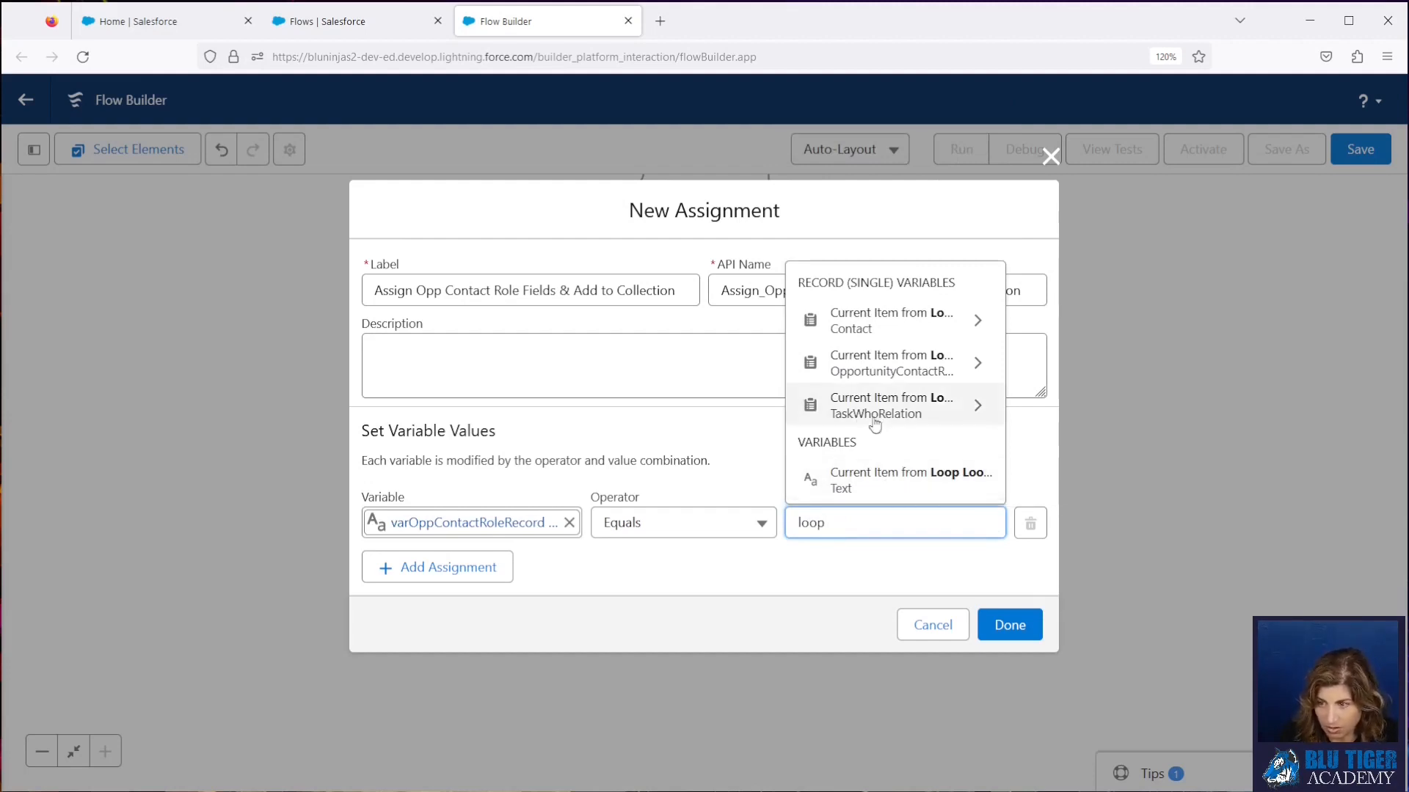
click(892, 486)
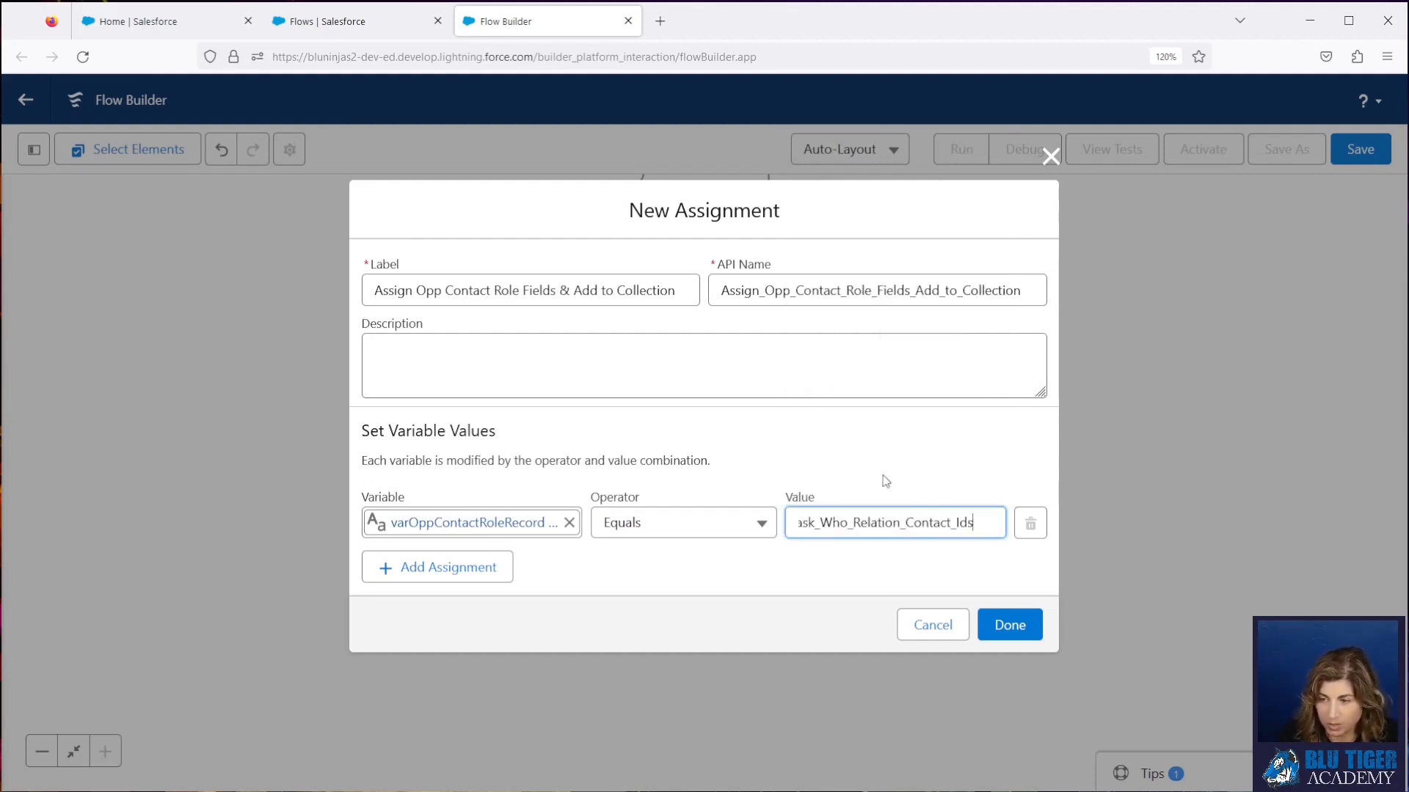
- Add a second assignment row with the OpportunityId field of varOppContactRoleRecord as its variable
click(493, 576)
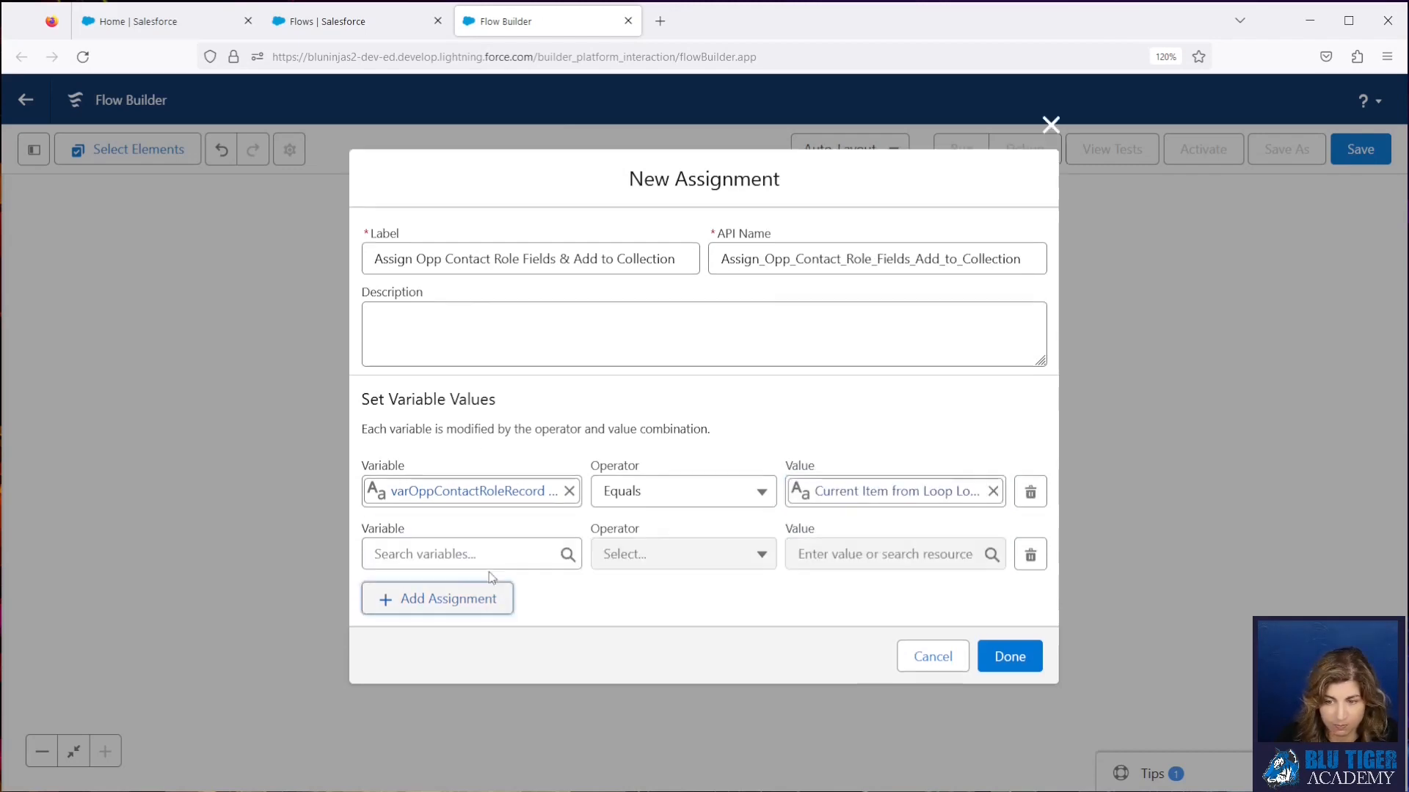
click(466, 556)
text(var)
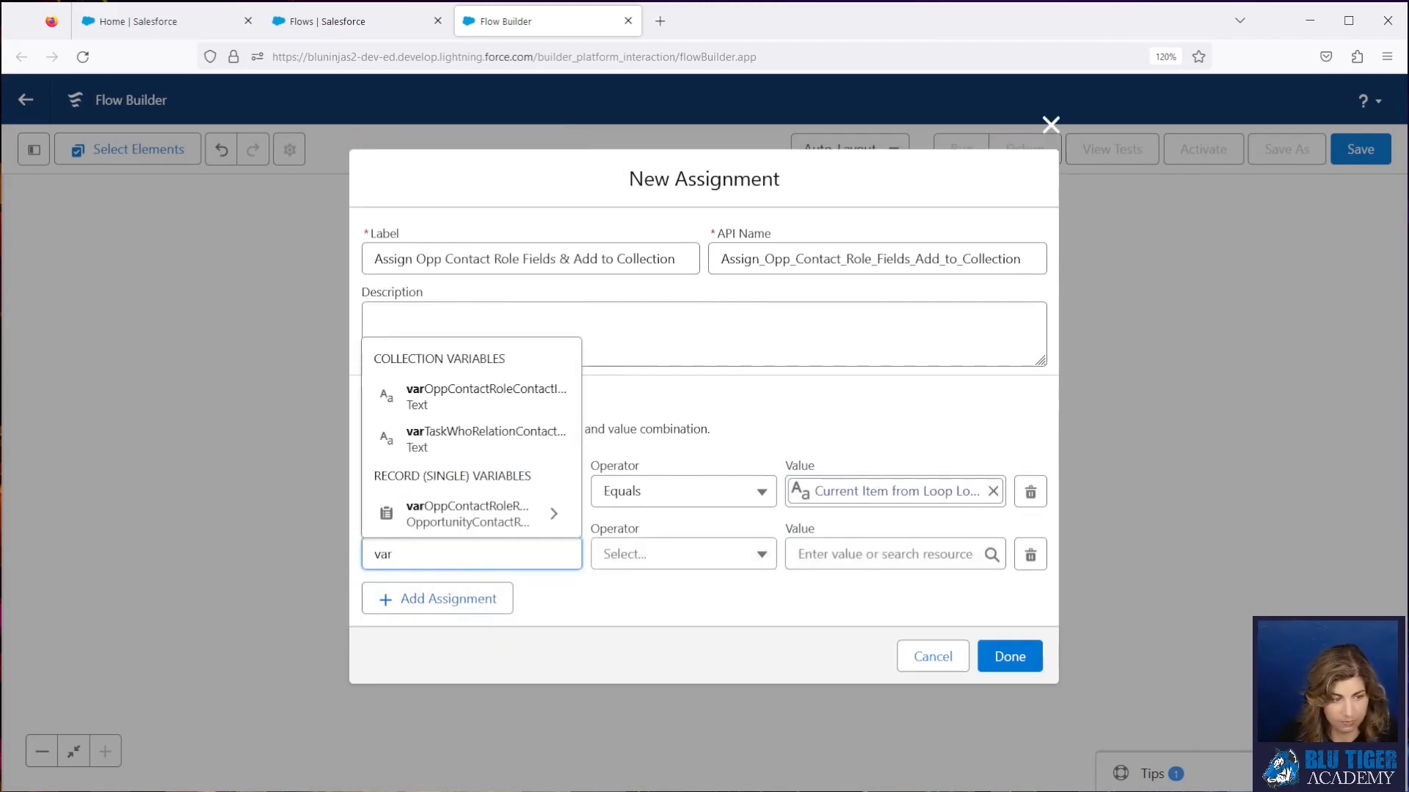
click(465, 513)
text(oppo)
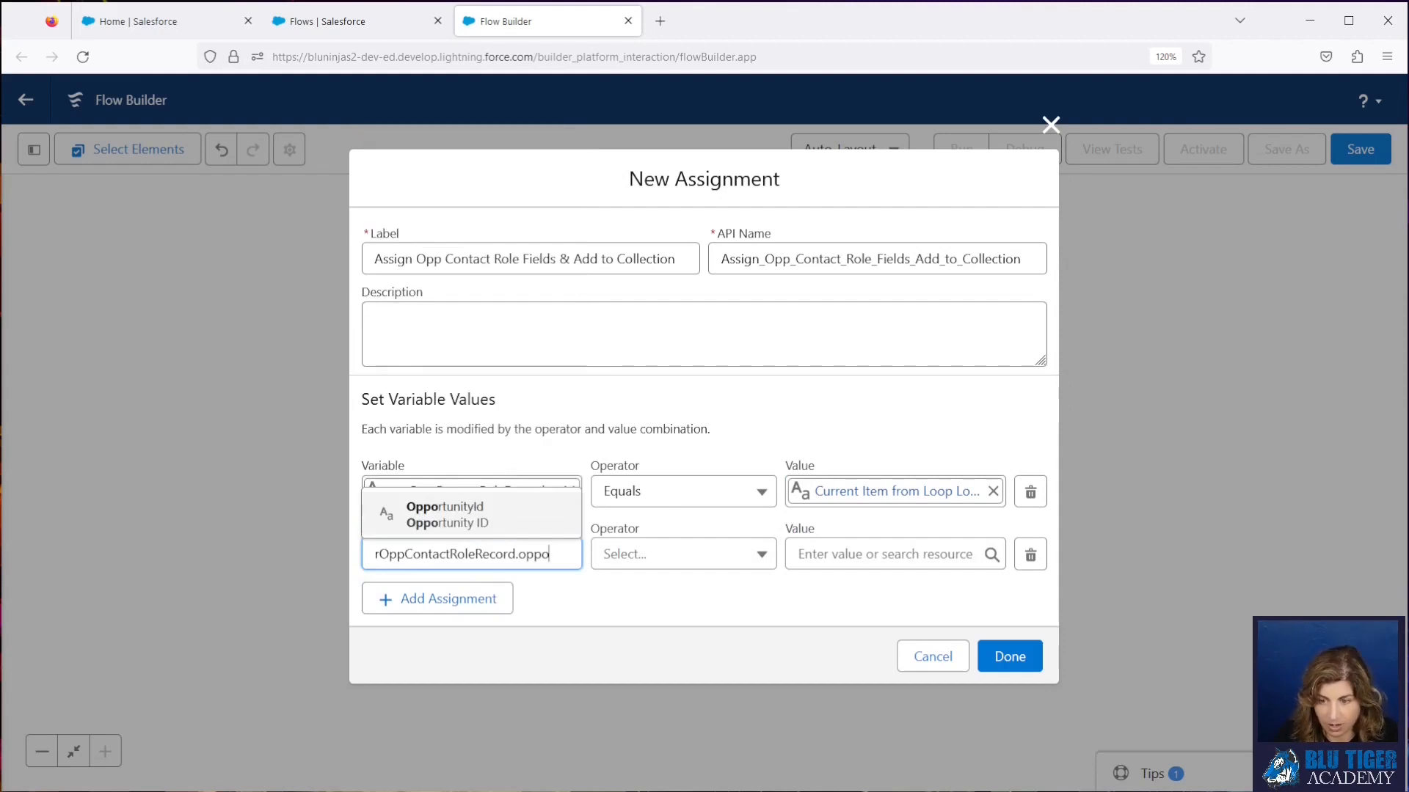
click(449, 513)
- Set the value of the OpportunityId assignment to the WhatId field of $Record
click(816, 555)
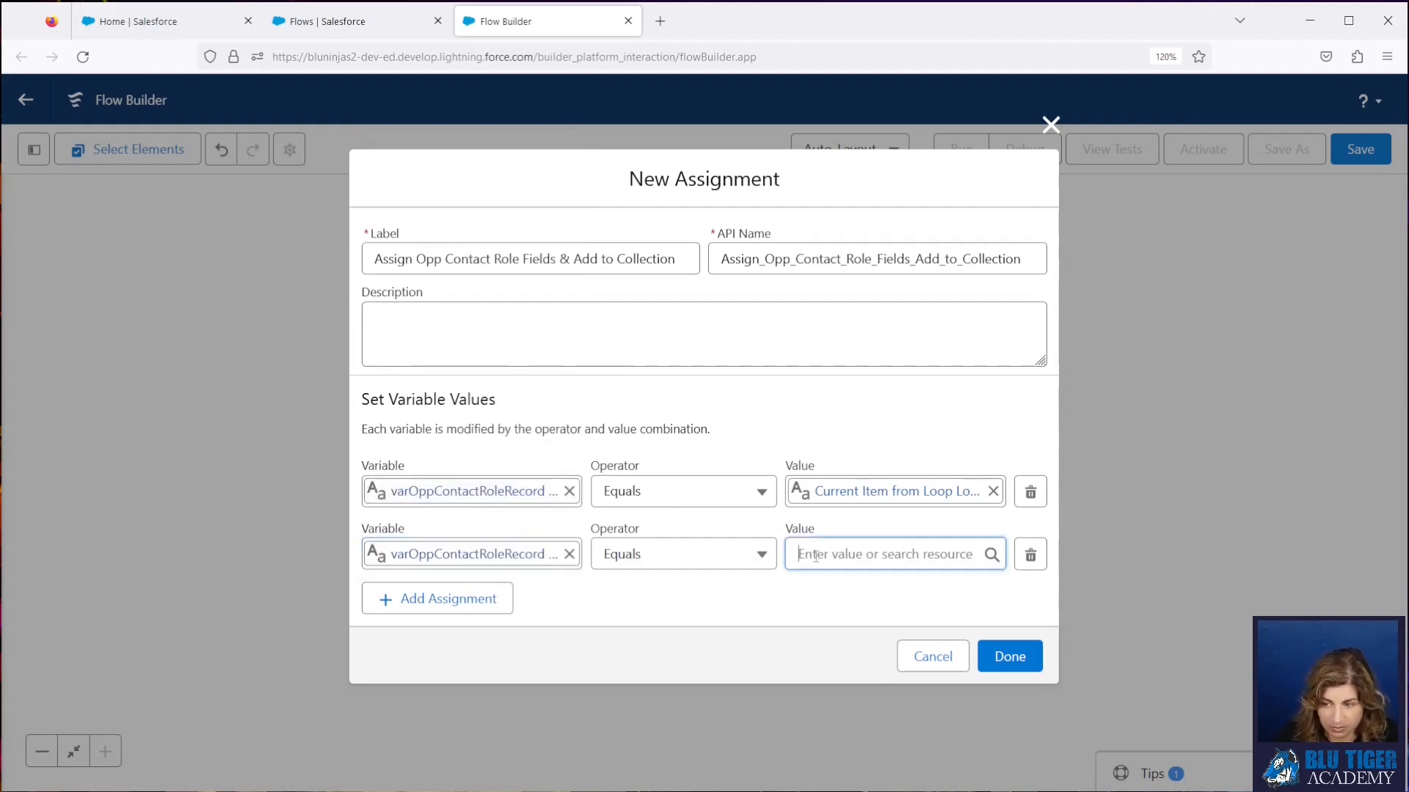
text(rec)
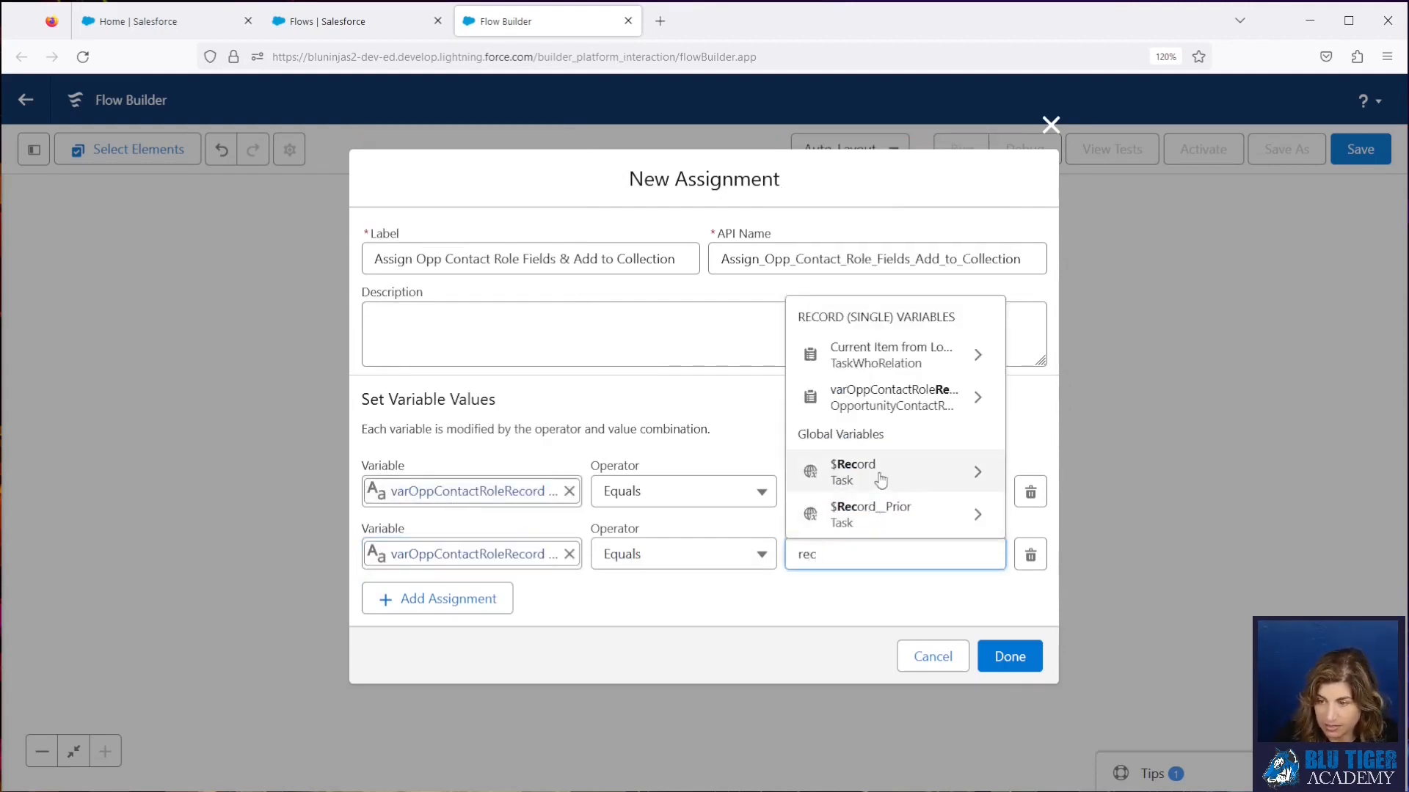
click(879, 470)
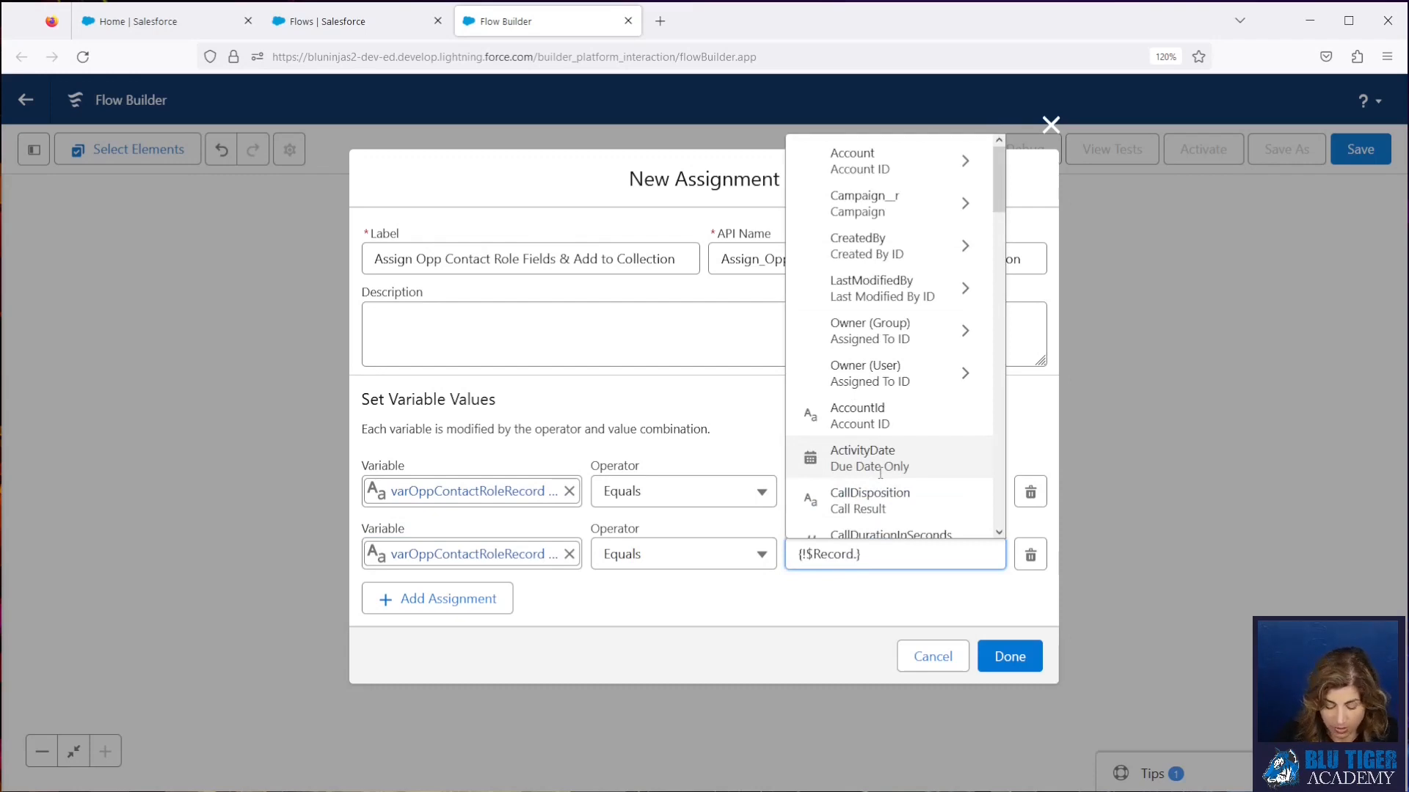
text(what)
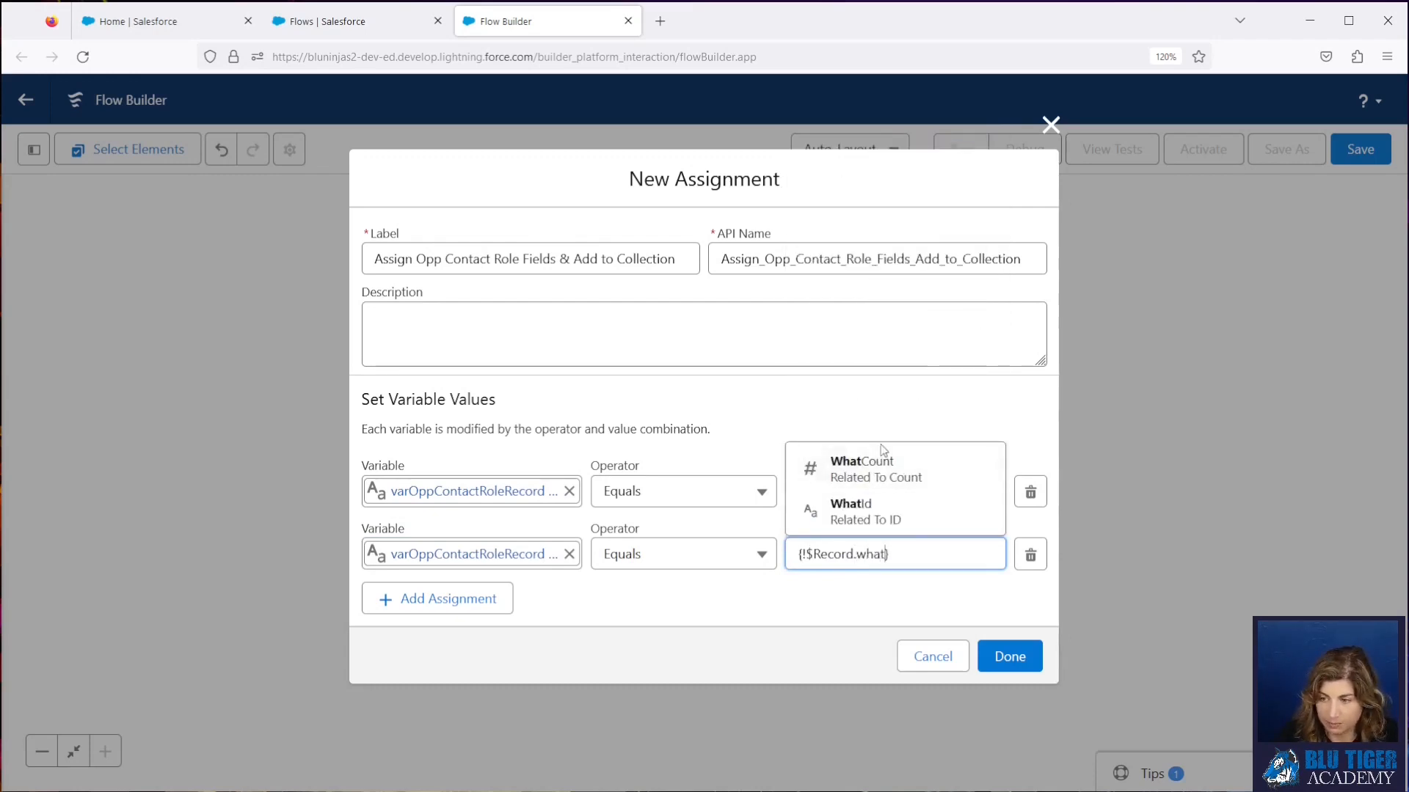
click(884, 514)
- Add a third assignment row that sets the Role field of varOppContactRoleRecord to Influencer
click(499, 599)
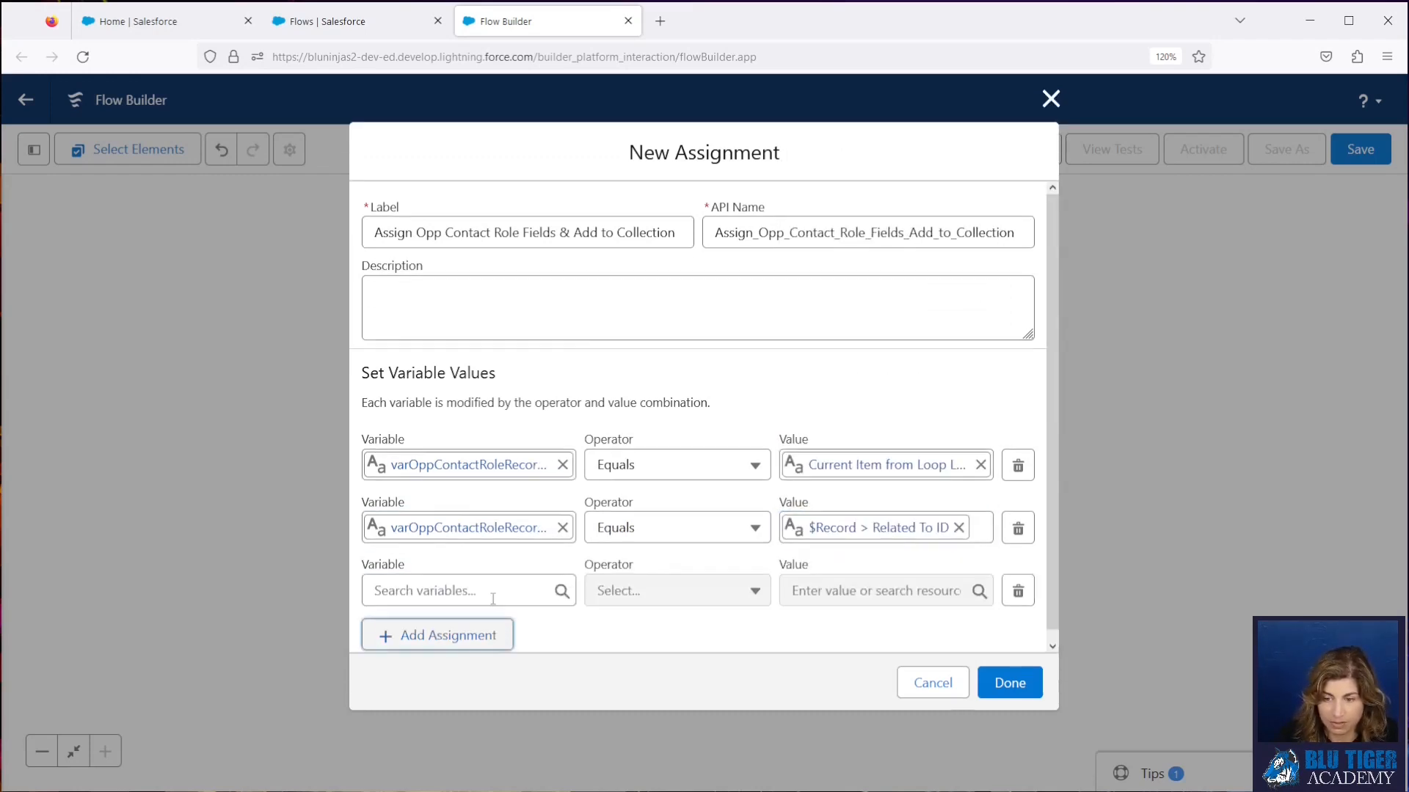
text(var)
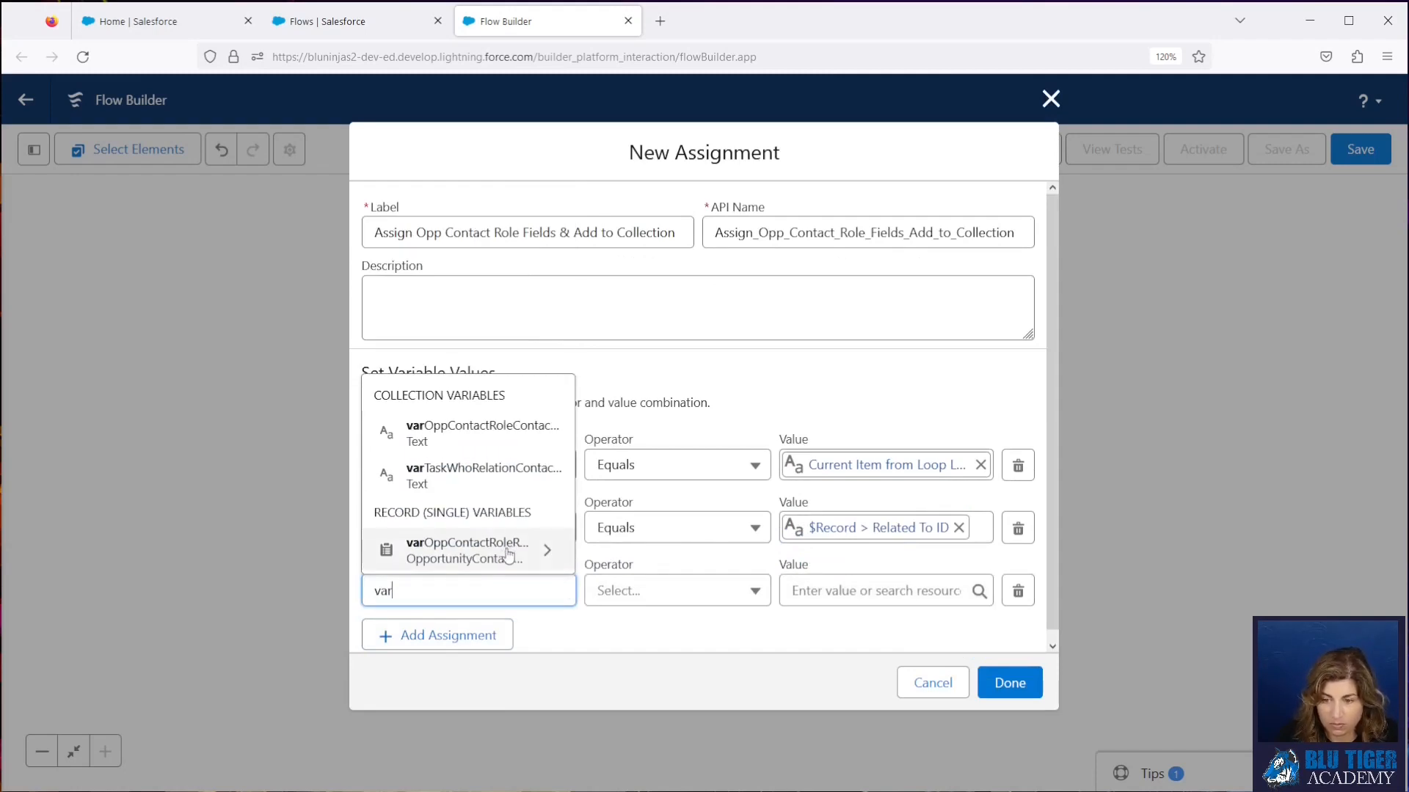
click(505, 545)
scroll(480, 464, down, 2)
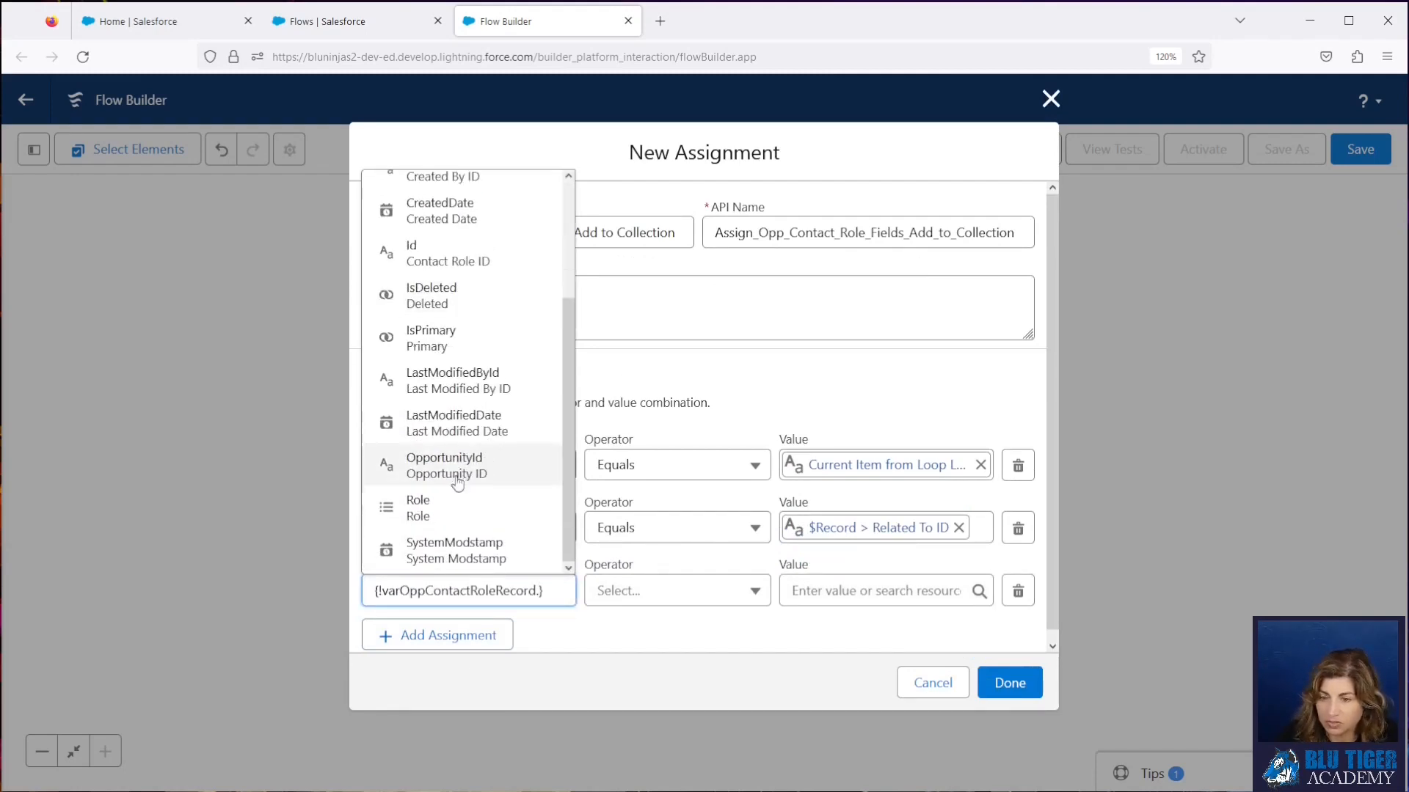
click(455, 508)
click(807, 590)
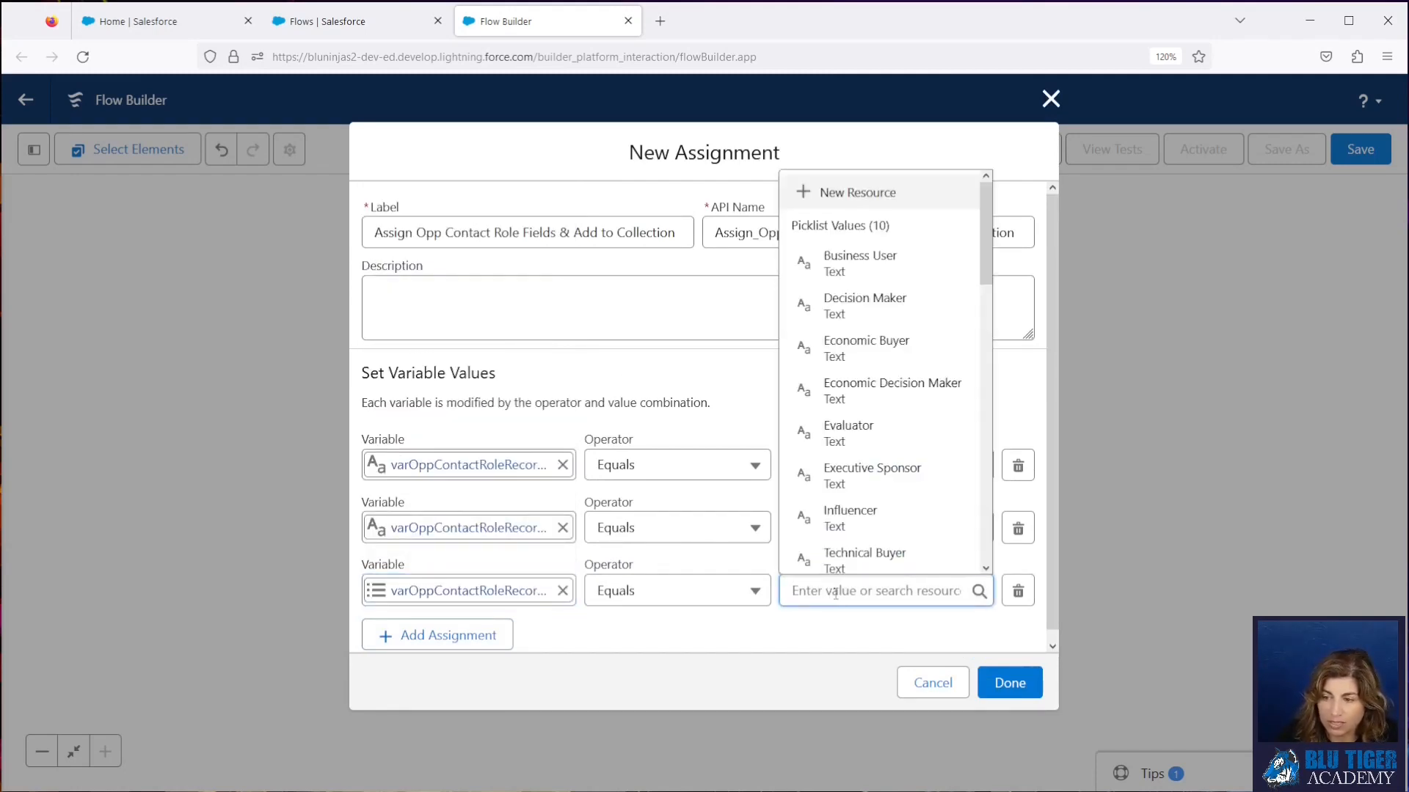
click(855, 518)
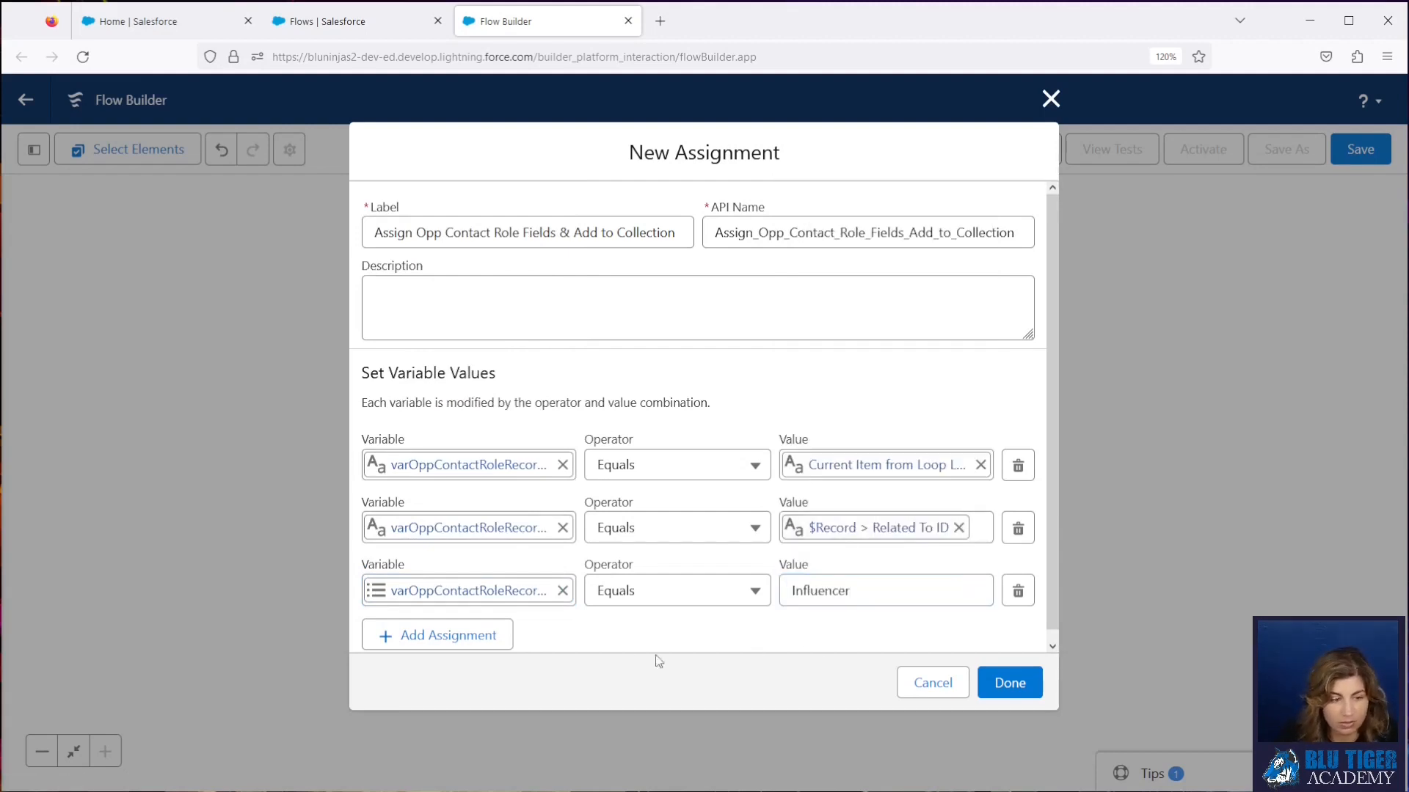
- Add a fourth assignment row and create a new Variable resource for it with the API name CollectOppContactRoleRecords
click(454, 636)
scroll(603, 625, down, 1)
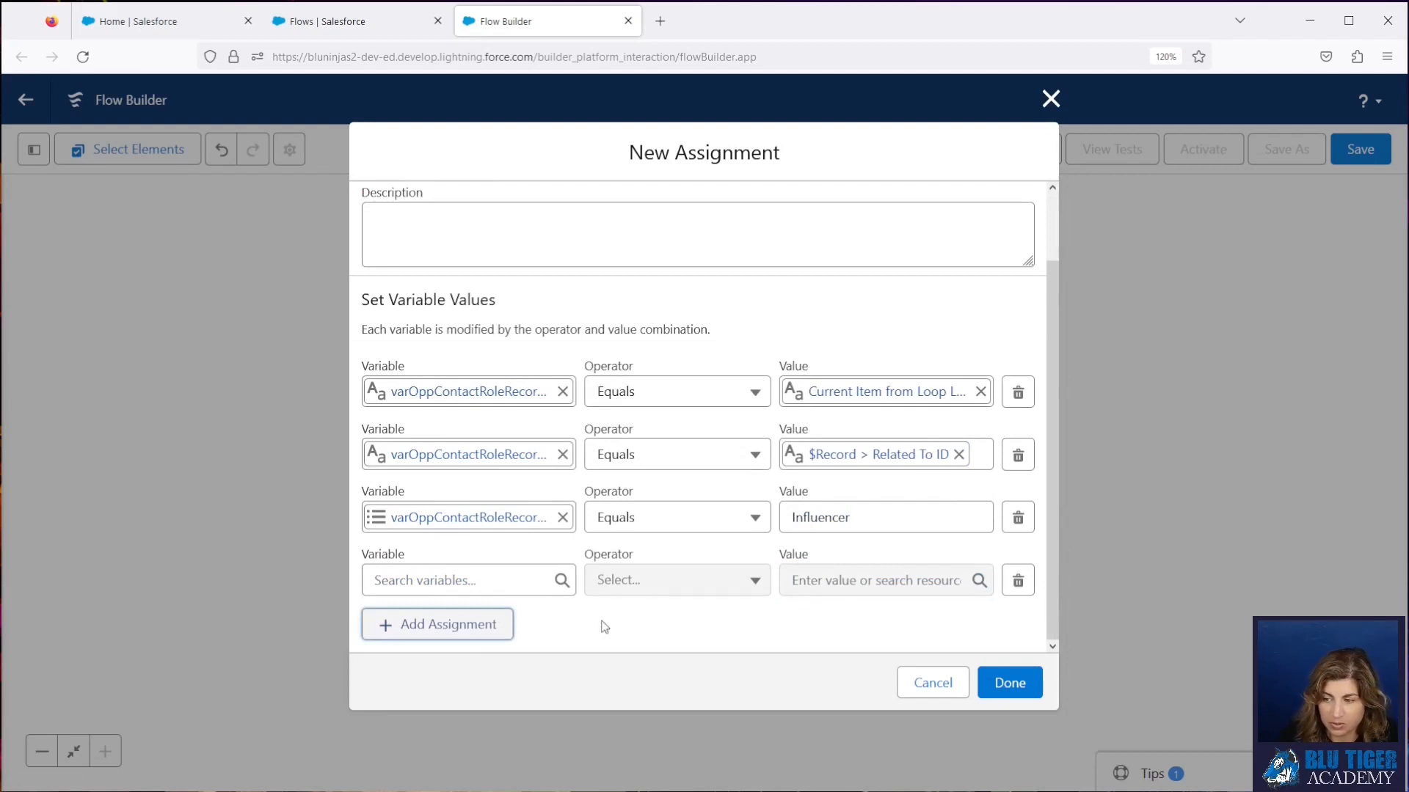
click(475, 581)
click(456, 187)
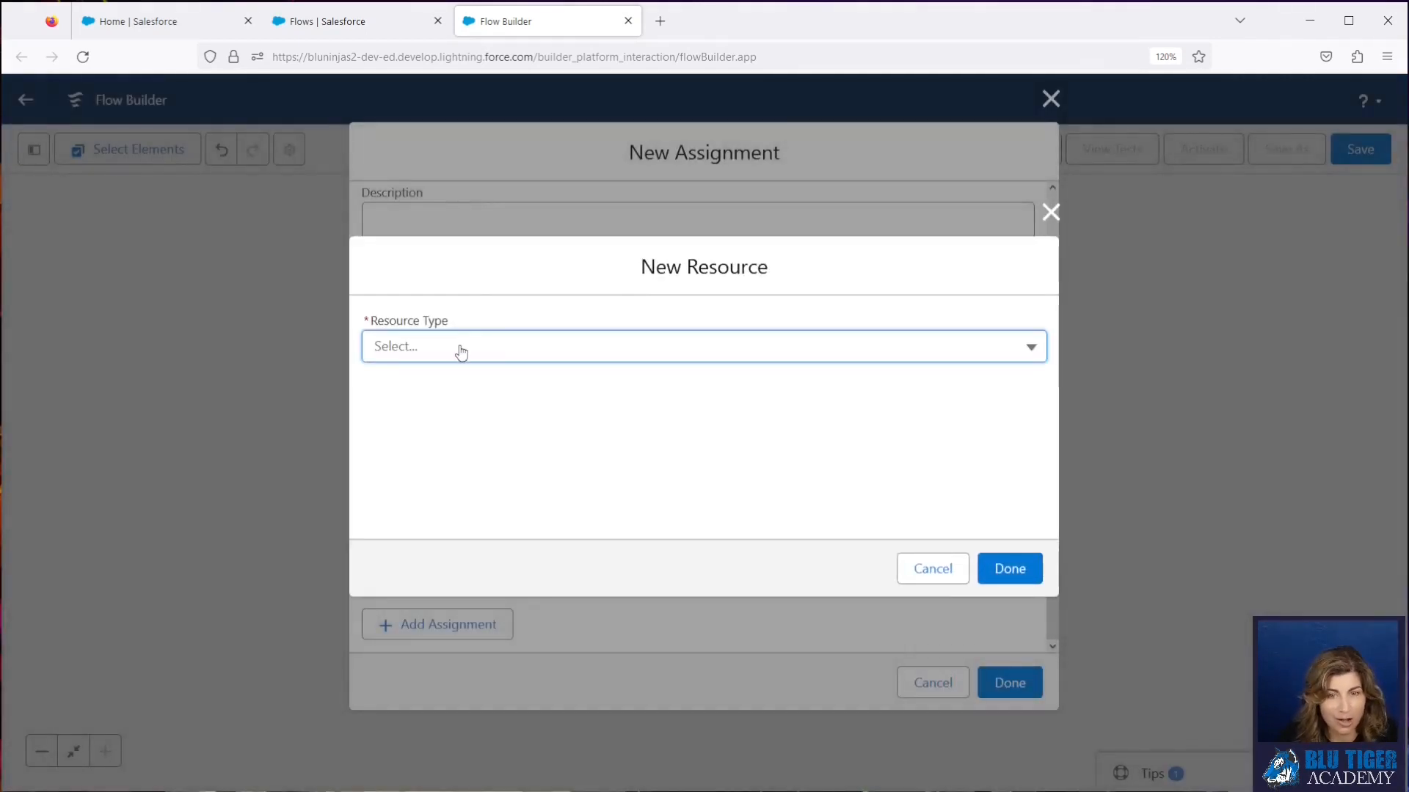
click(461, 353)
click(455, 382)
click(440, 388)
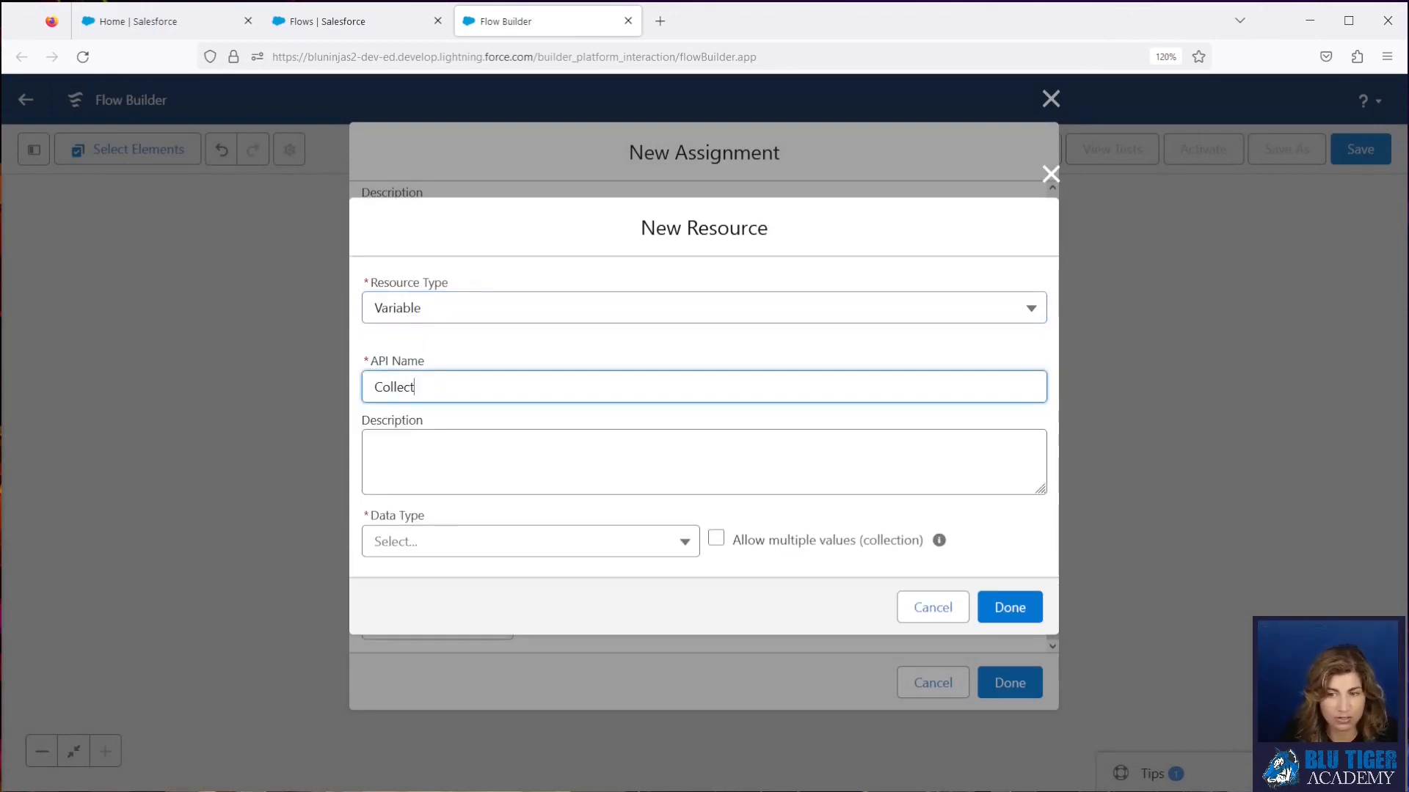
text(CollectOppContactRoleRecords)
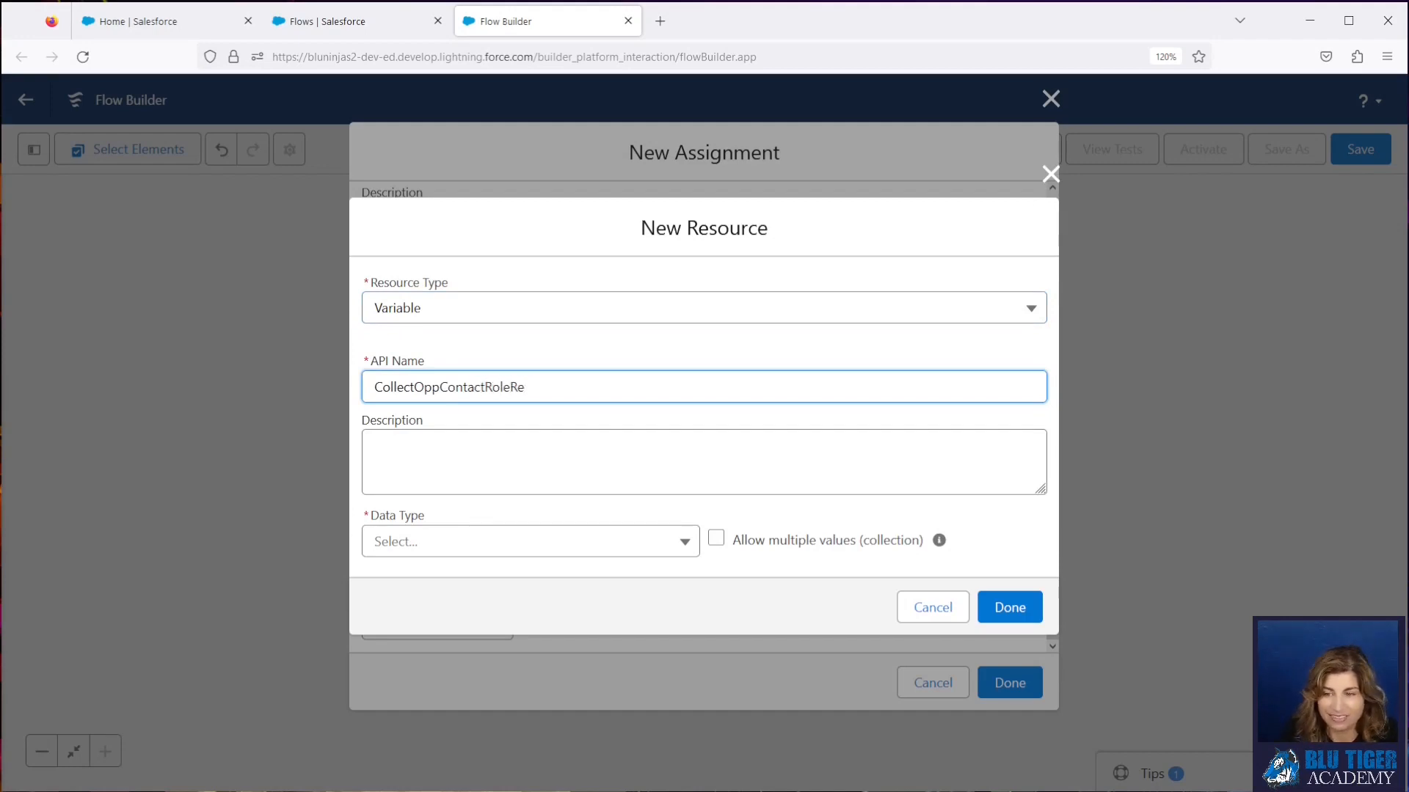
- Make the new variable a Record collection allowing multiple values for the Opportunity Contact Role object, and finish the resource
click(443, 549)
click(437, 228)
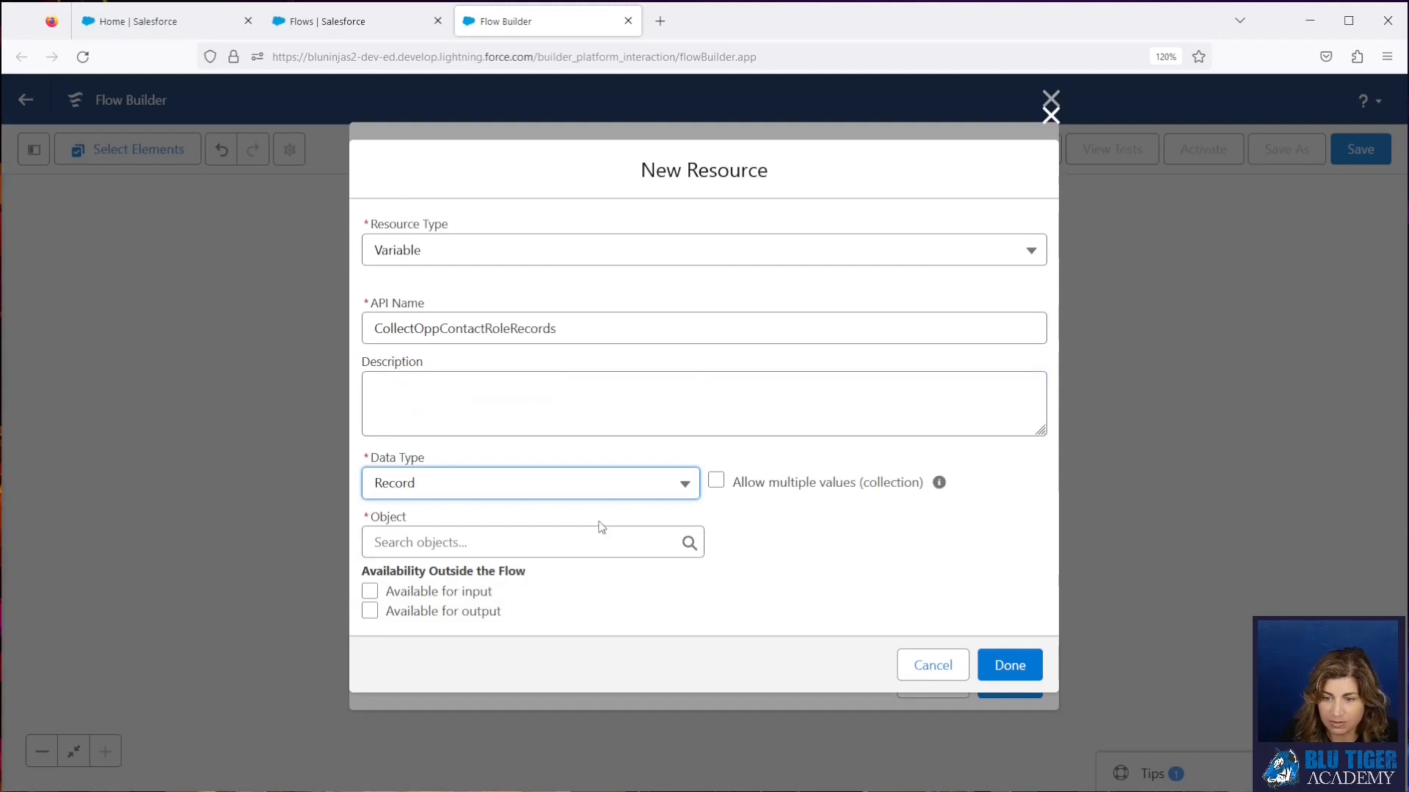
click(716, 481)
click(554, 543)
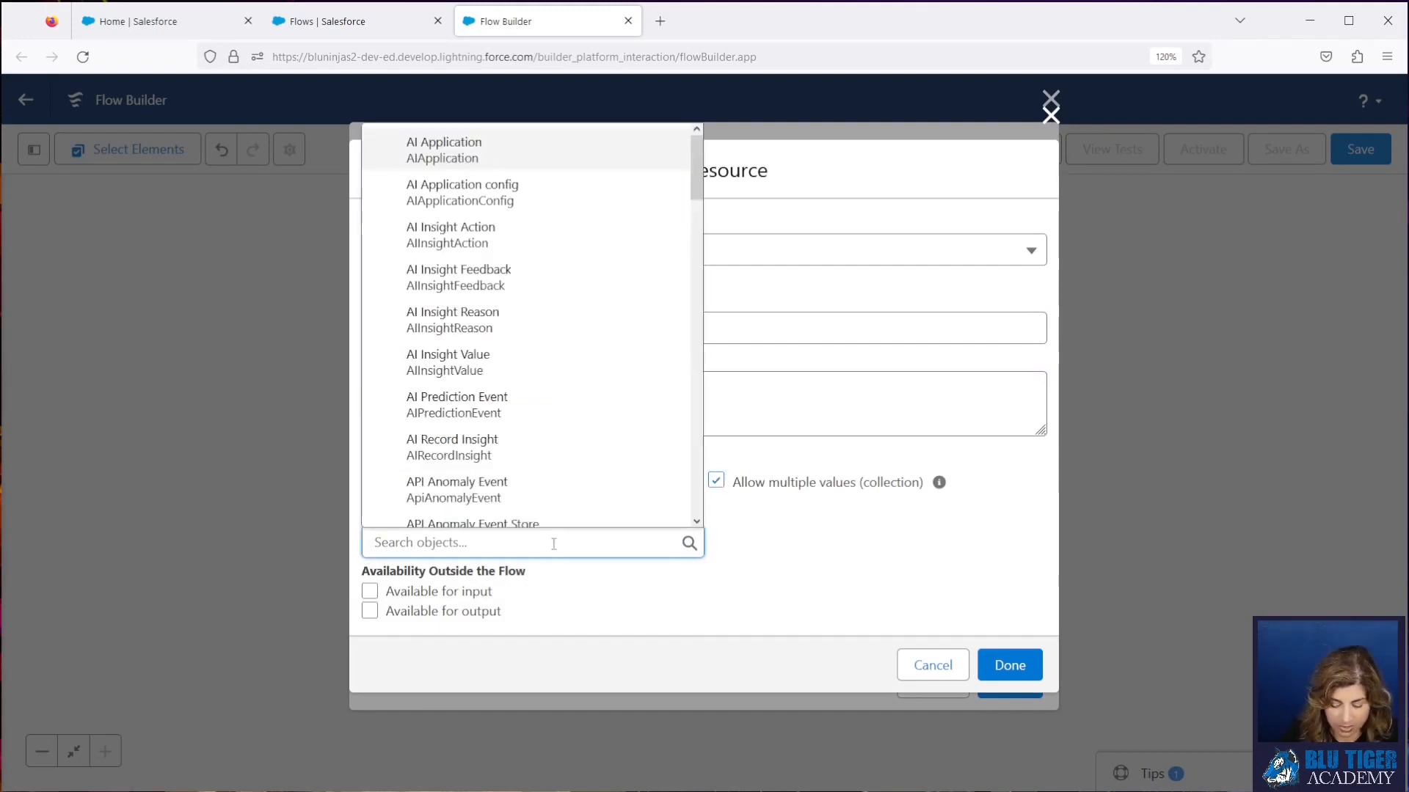
text(opportunity)
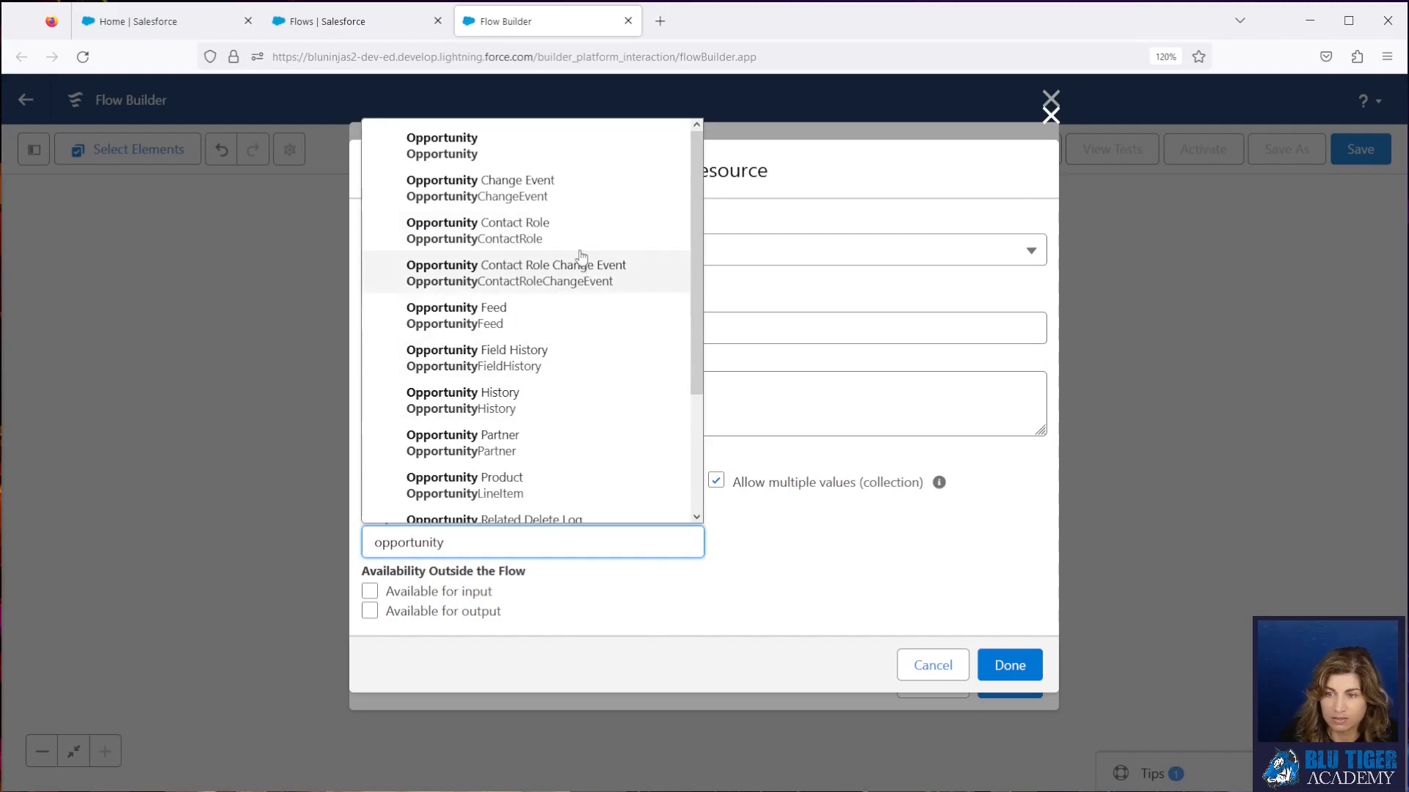
click(579, 242)
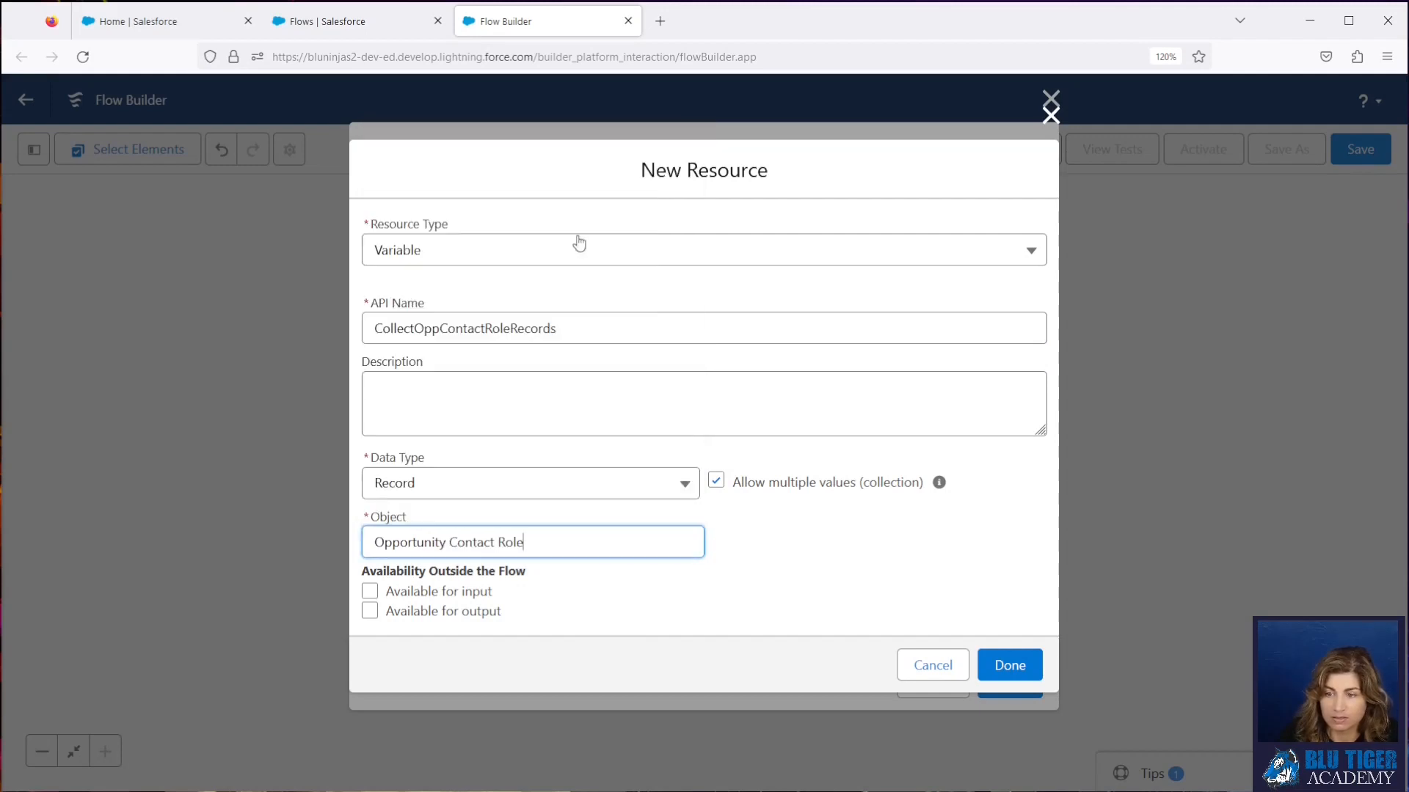
click(1010, 665)
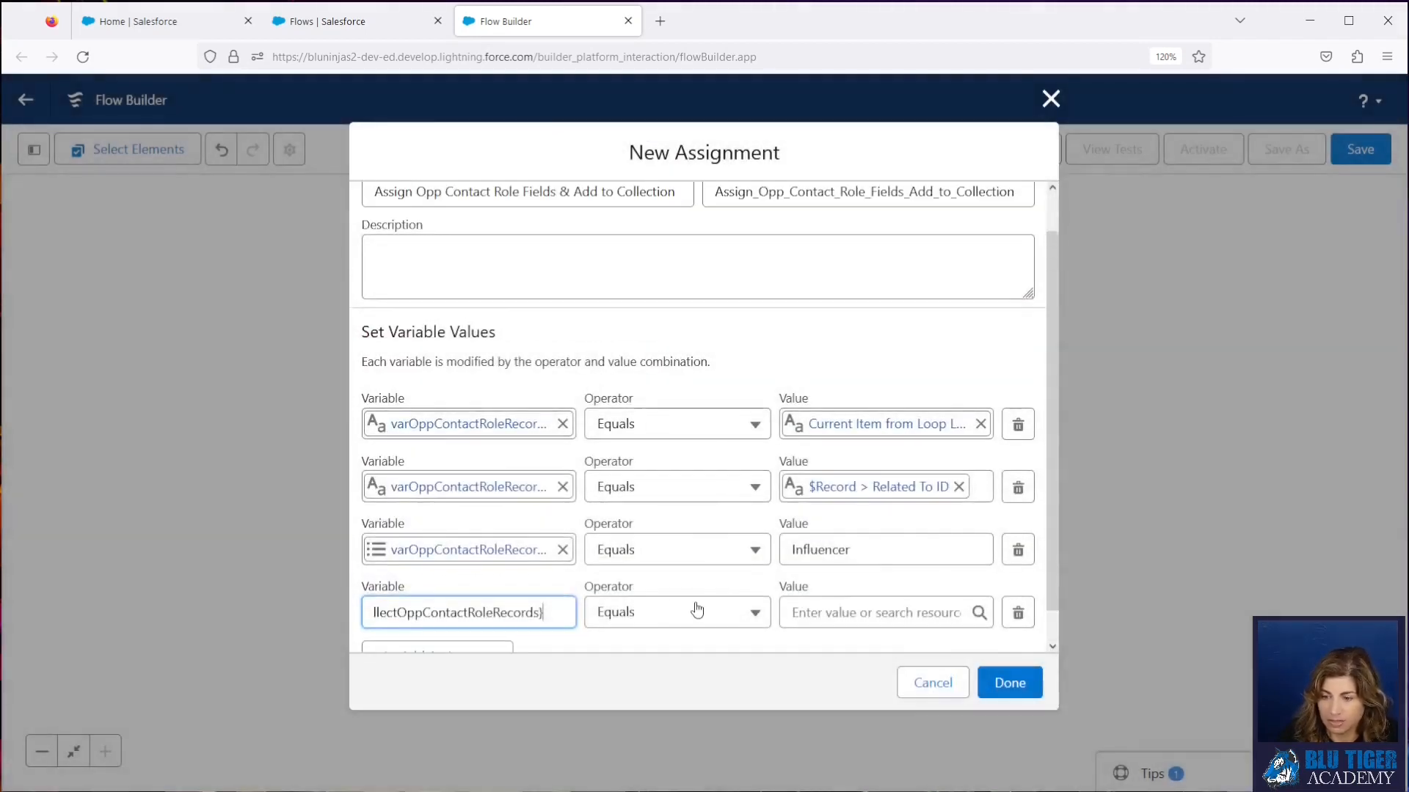
- Set the CollectOppContactRoleRecords row to the Add operator with varOppContactRoleRecord as its value, and finish the assignment
click(682, 618)
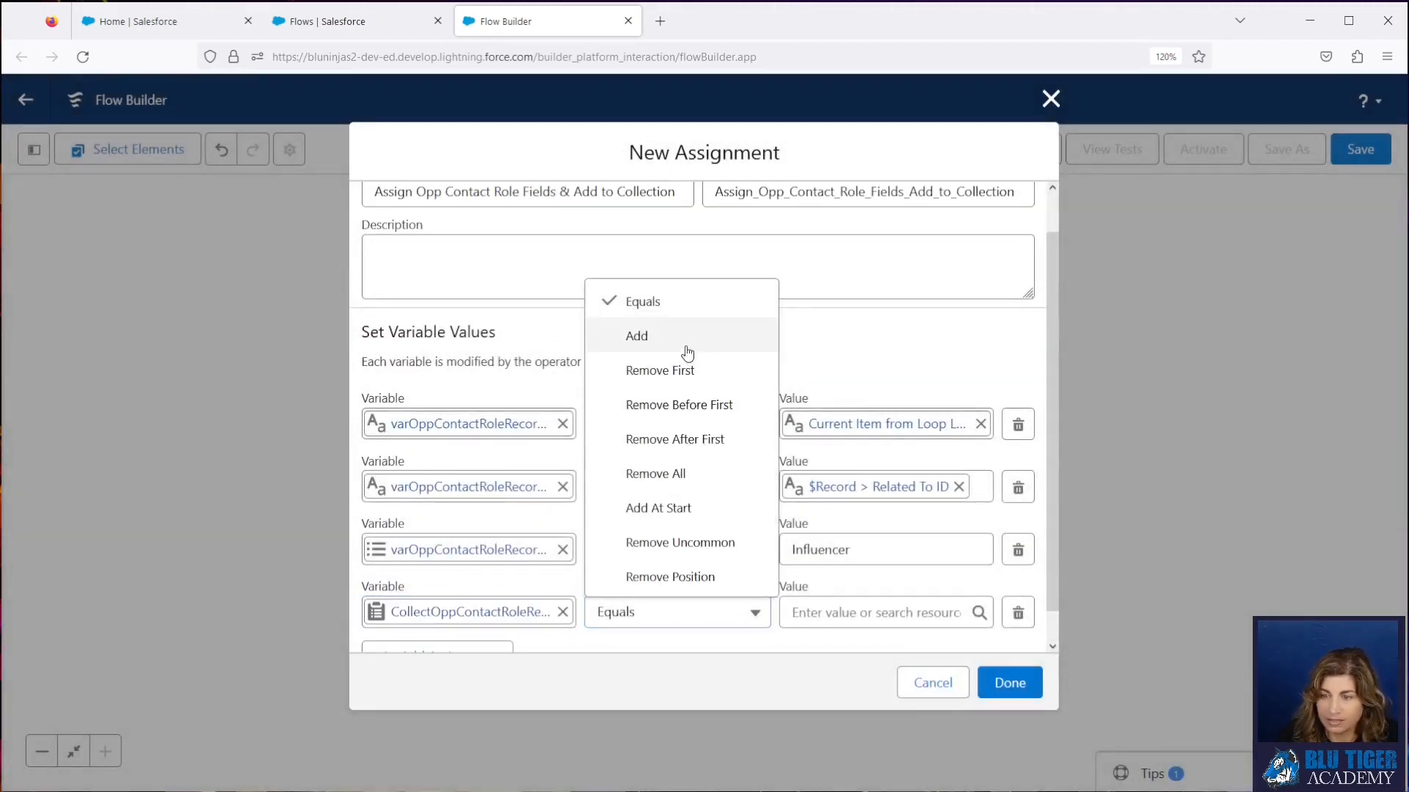
click(632, 334)
click(843, 616)
text(var)
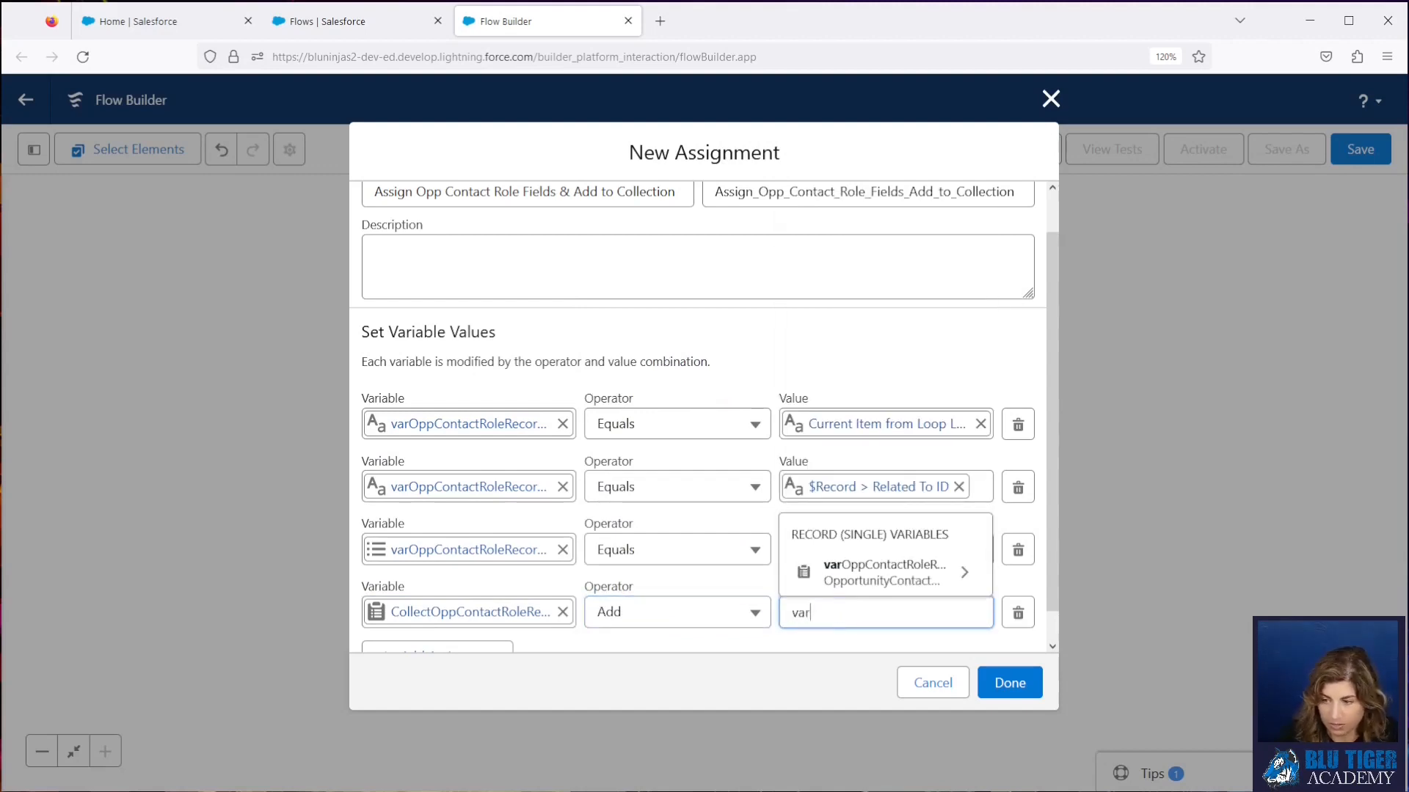
click(859, 574)
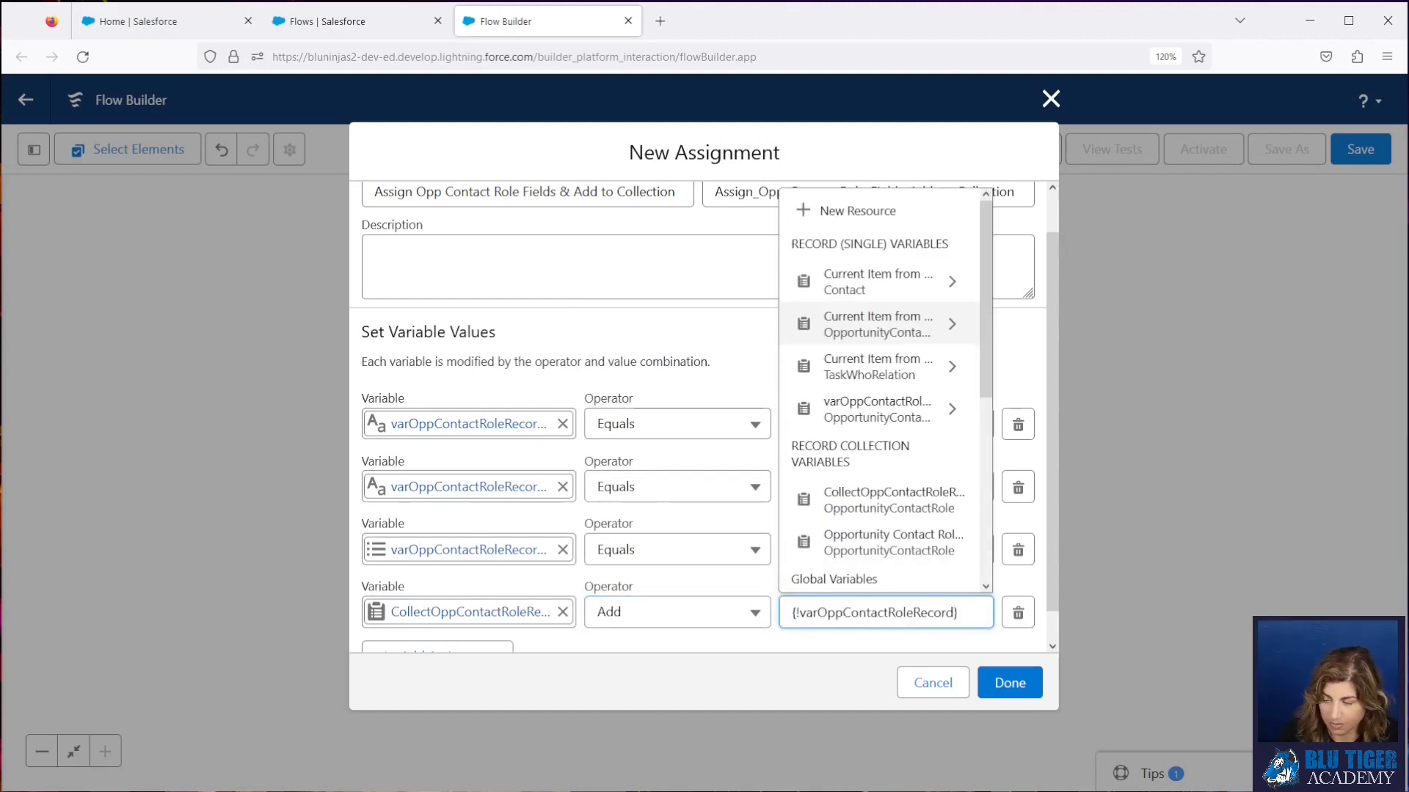
click(820, 650)
scroll(820, 648, down, 1)
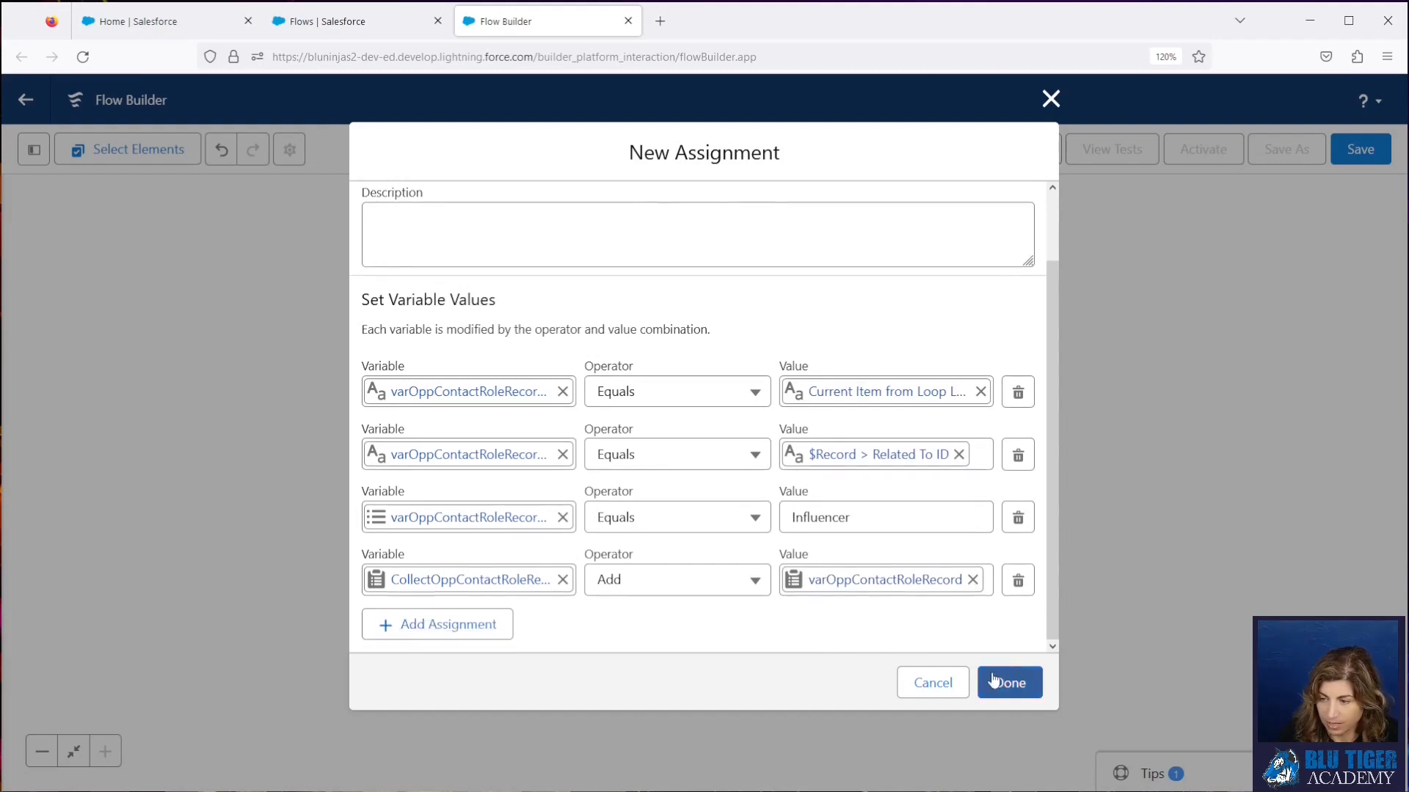
click(997, 684)
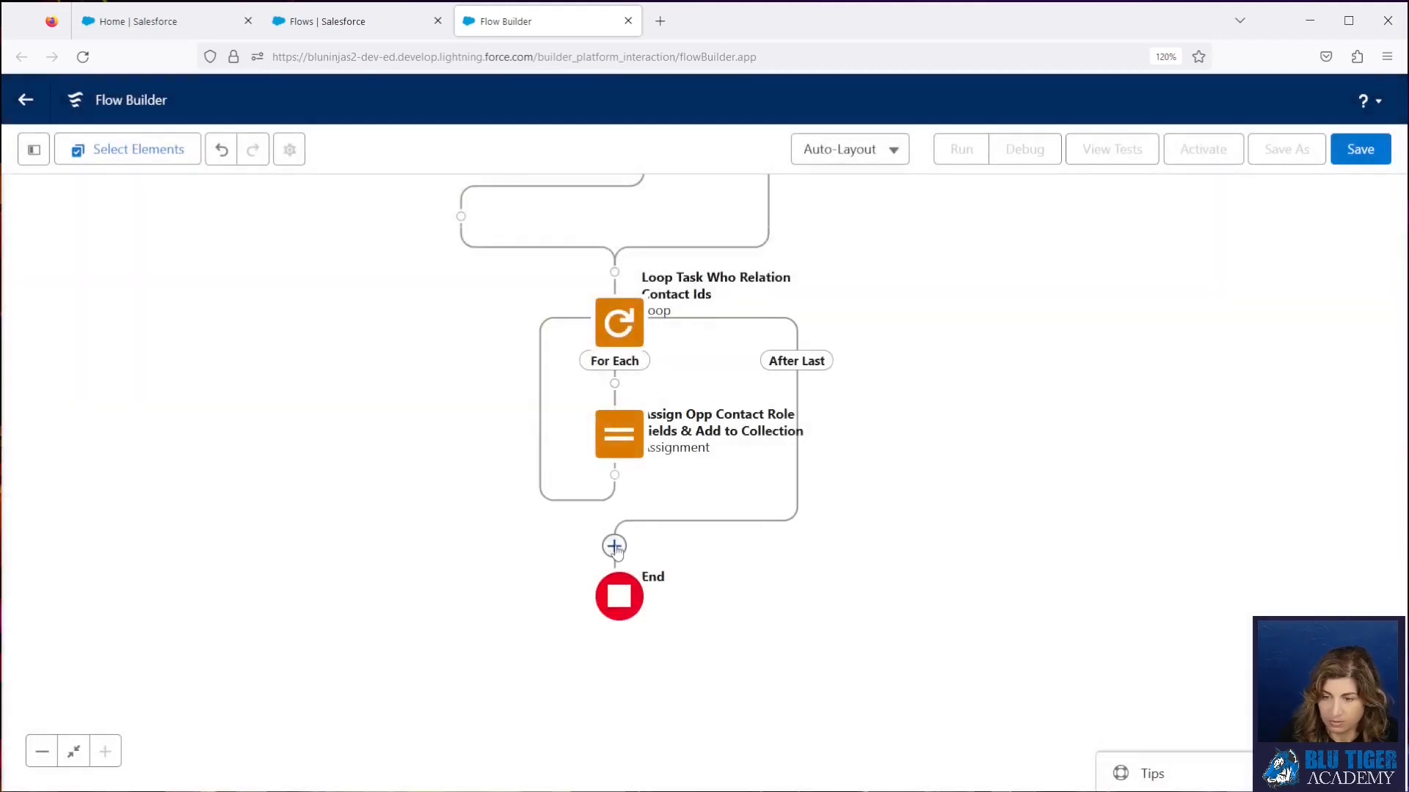
- Insert a Create Records element after the loop's After Last path, labelled Create Opp Contact Roles
click(615, 546)
text(create)
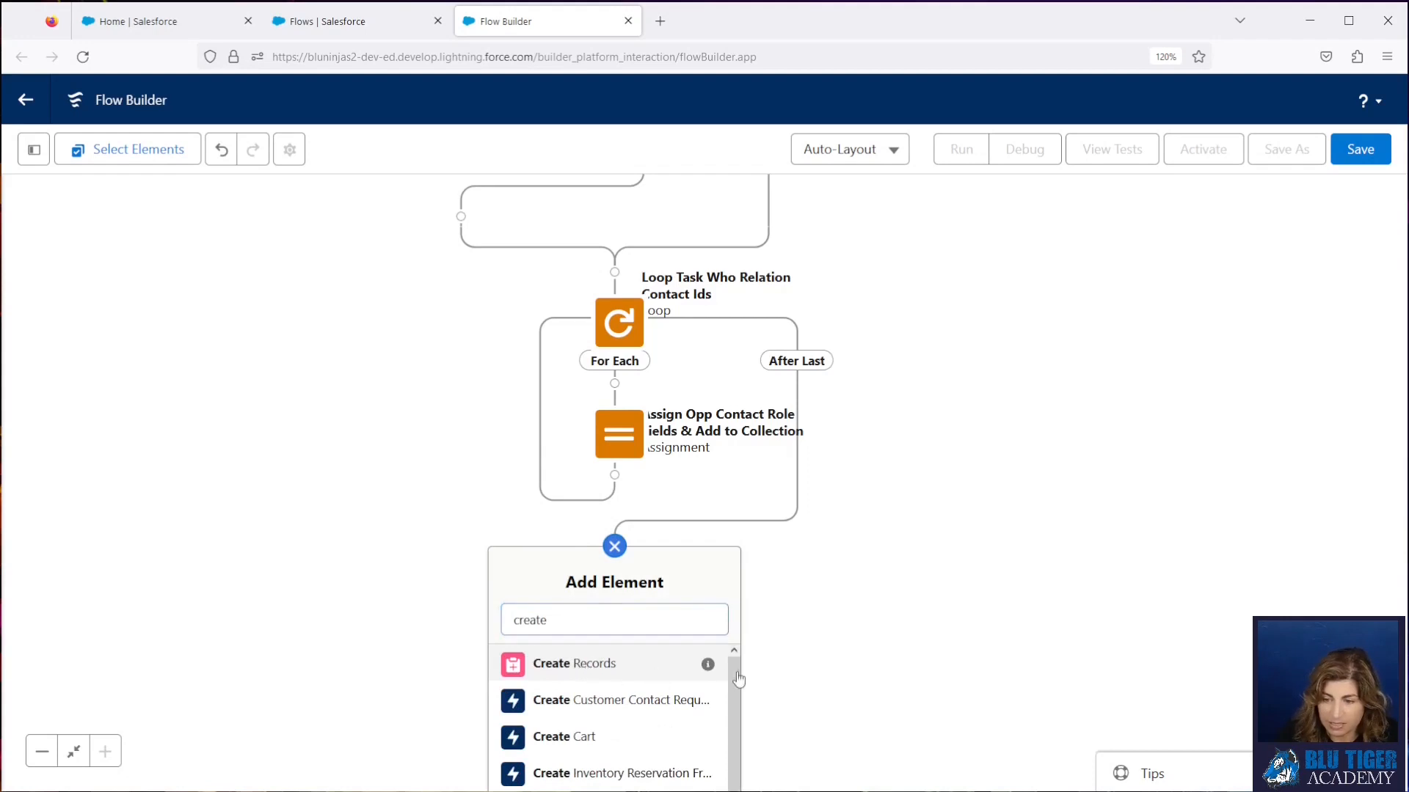
click(580, 664)
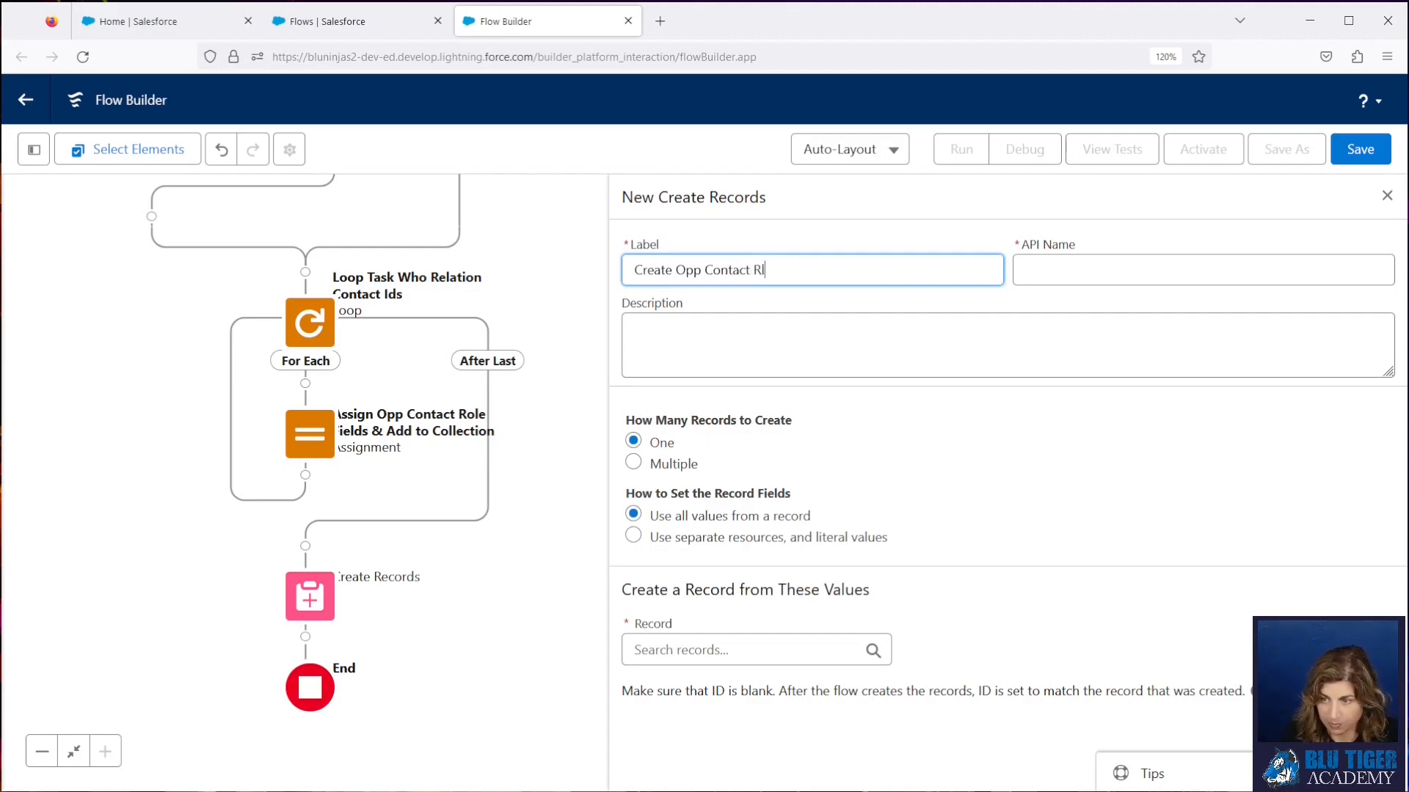
key(Tab)
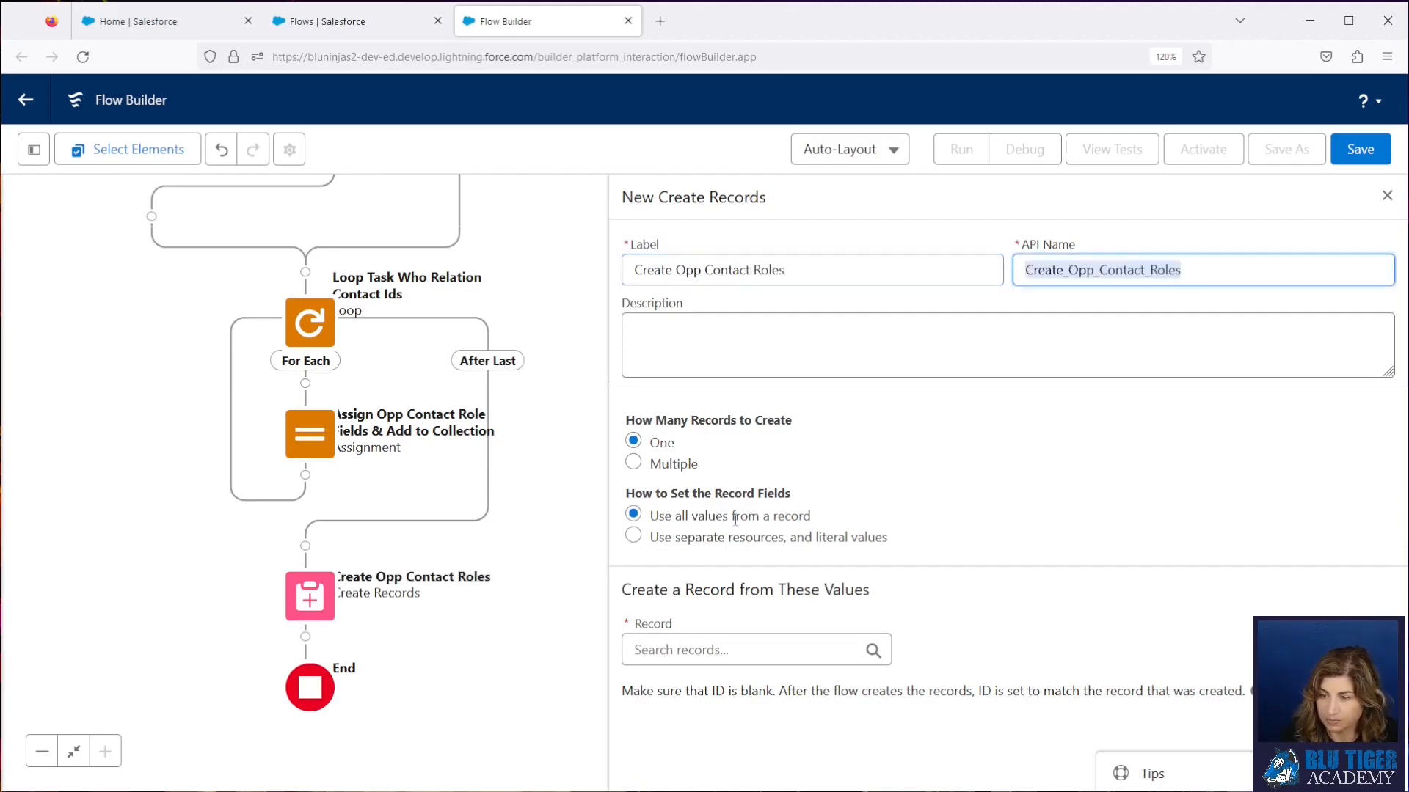
- Configure the Create Records element to create multiple records from the CollectOppContactRoleRecords collection
click(633, 462)
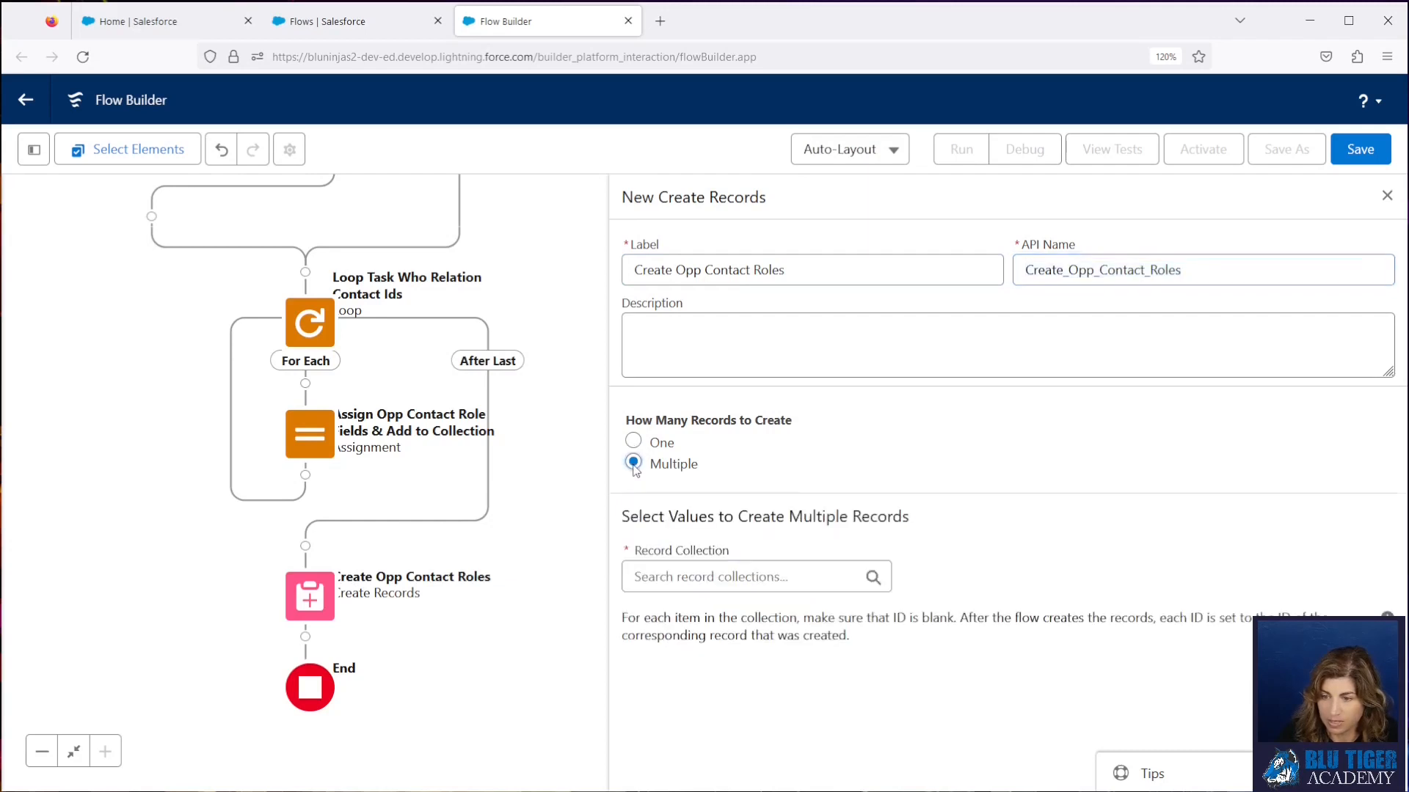
click(660, 576)
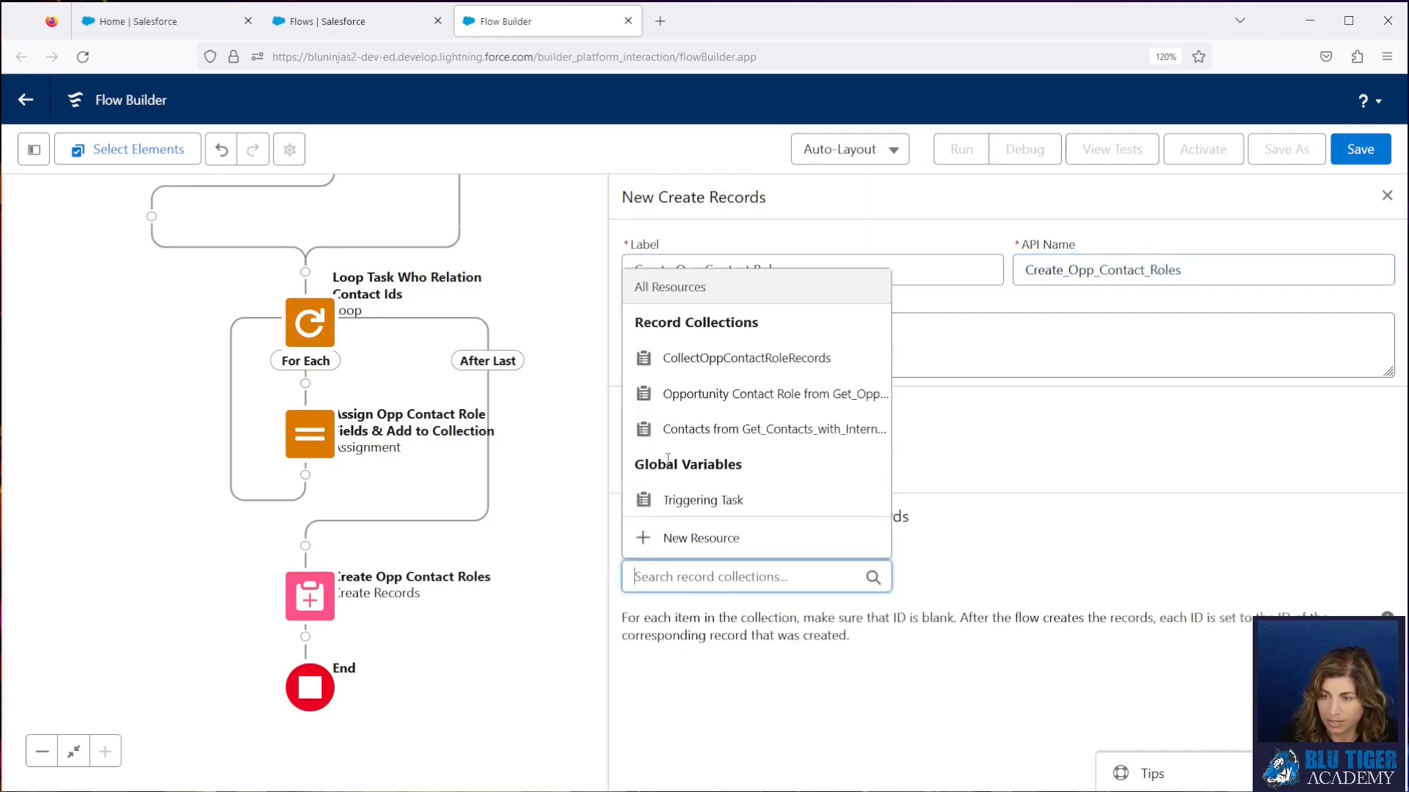
click(668, 360)
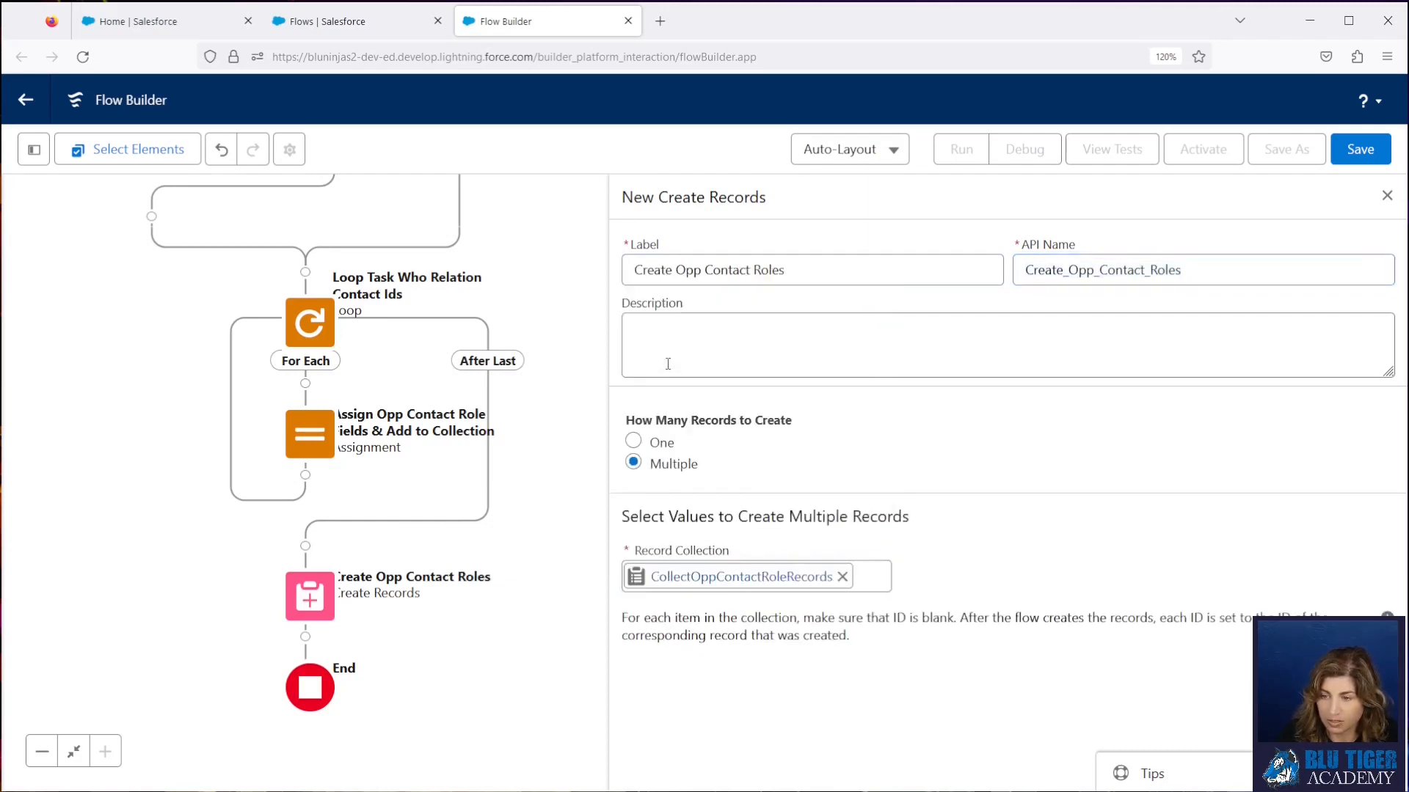
- Save the flow with the label "Task | Create Opp Contact Roles from Task Who Relation Records" and activate it
click(1360, 149)
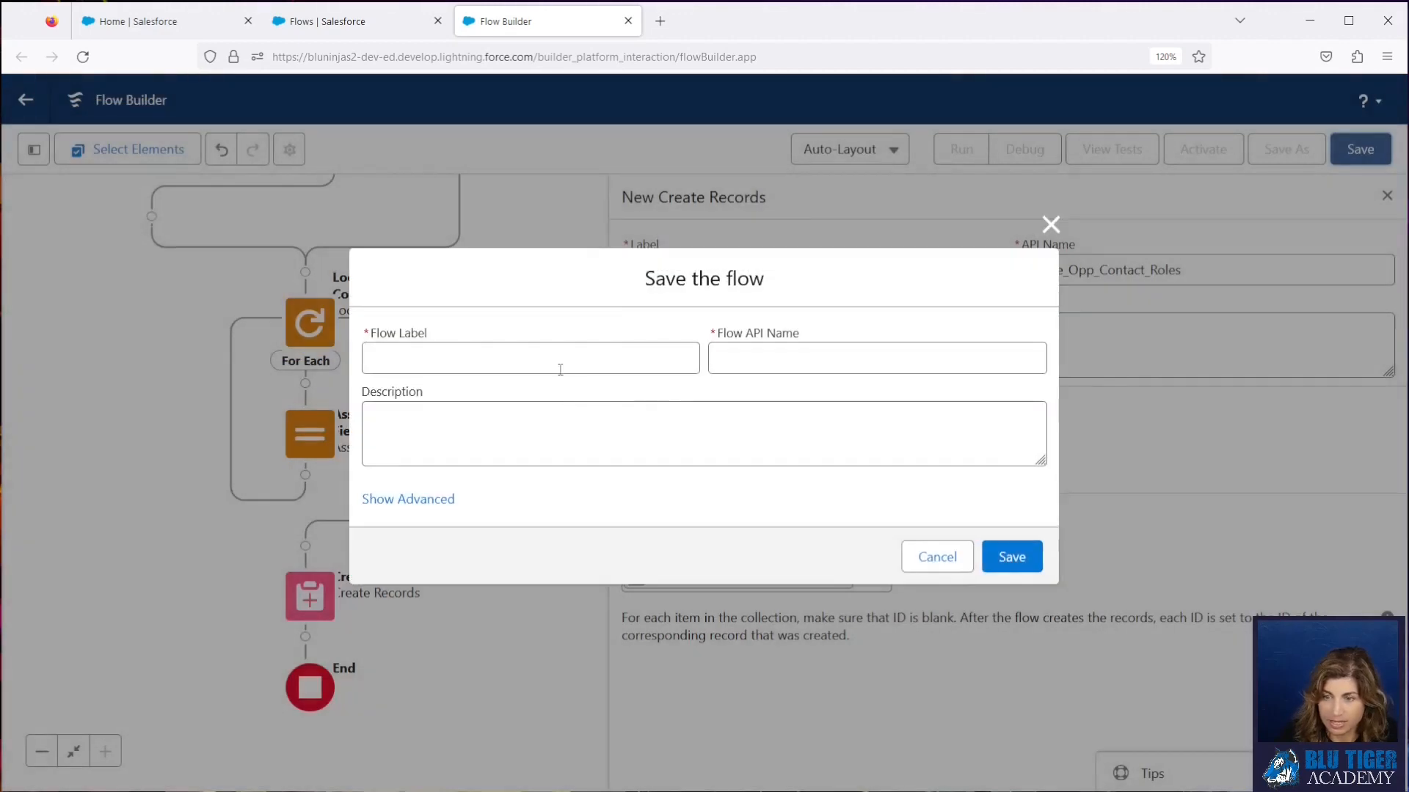
click(558, 361)
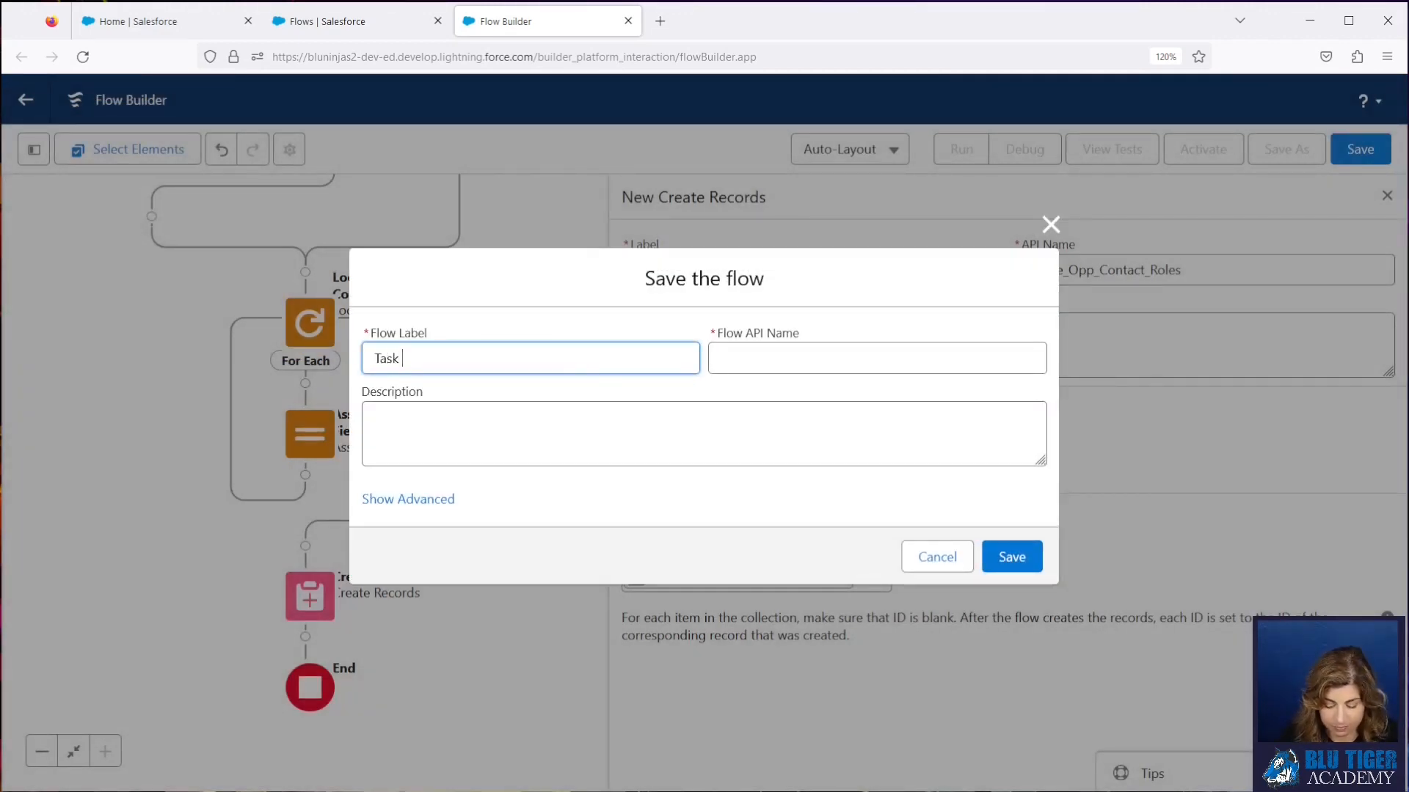
text(Opp Contact Roles from T)
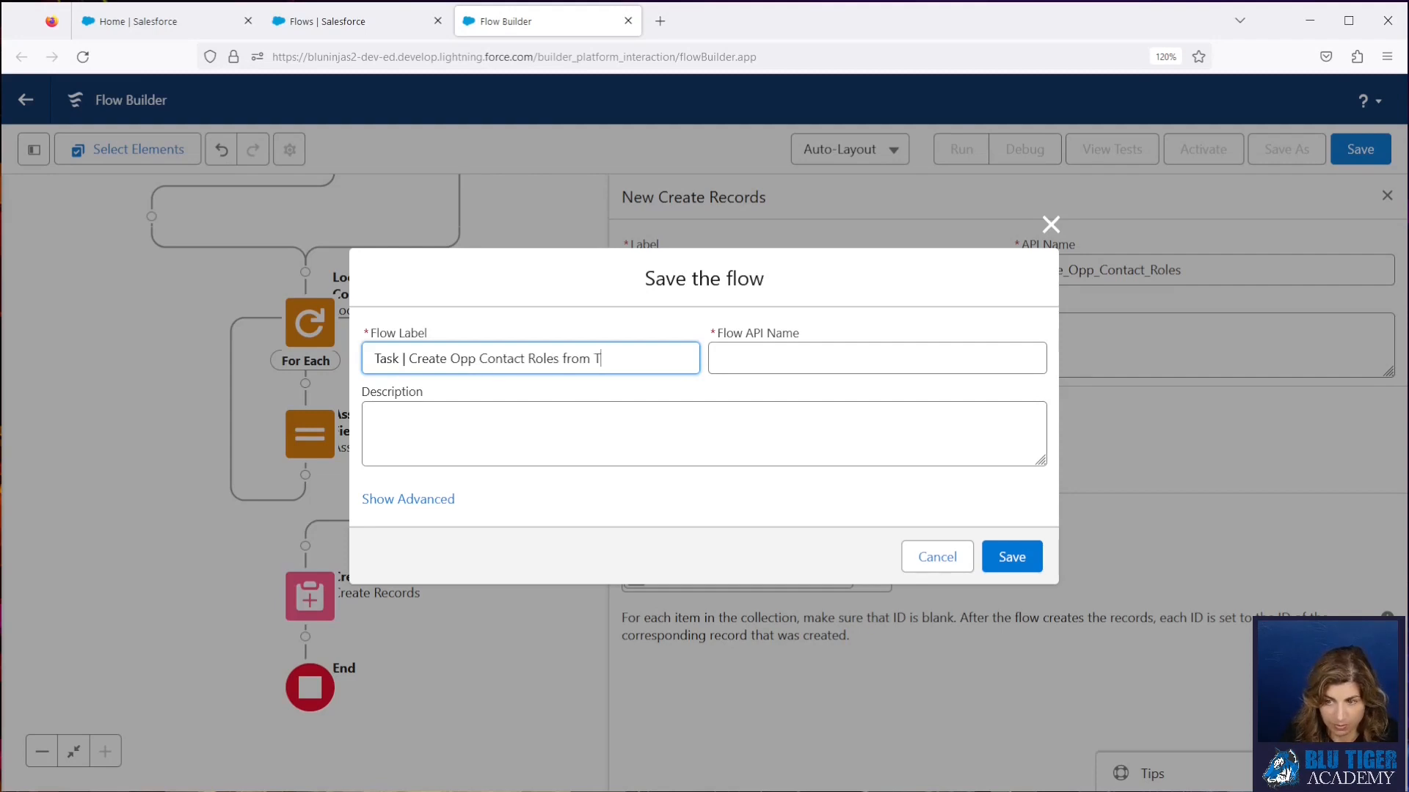
text(ask Who Relat)
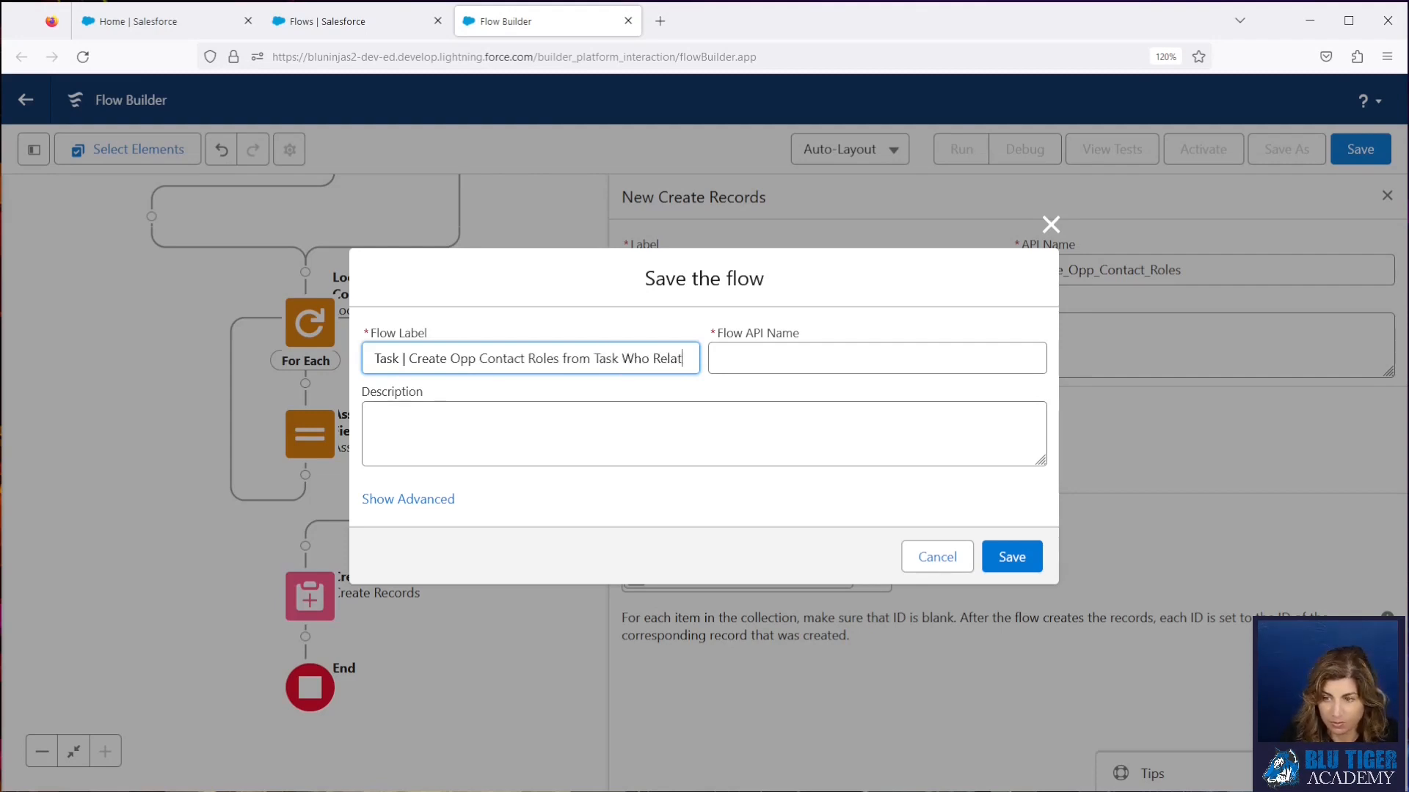
text(ion Records)
key(Tab)
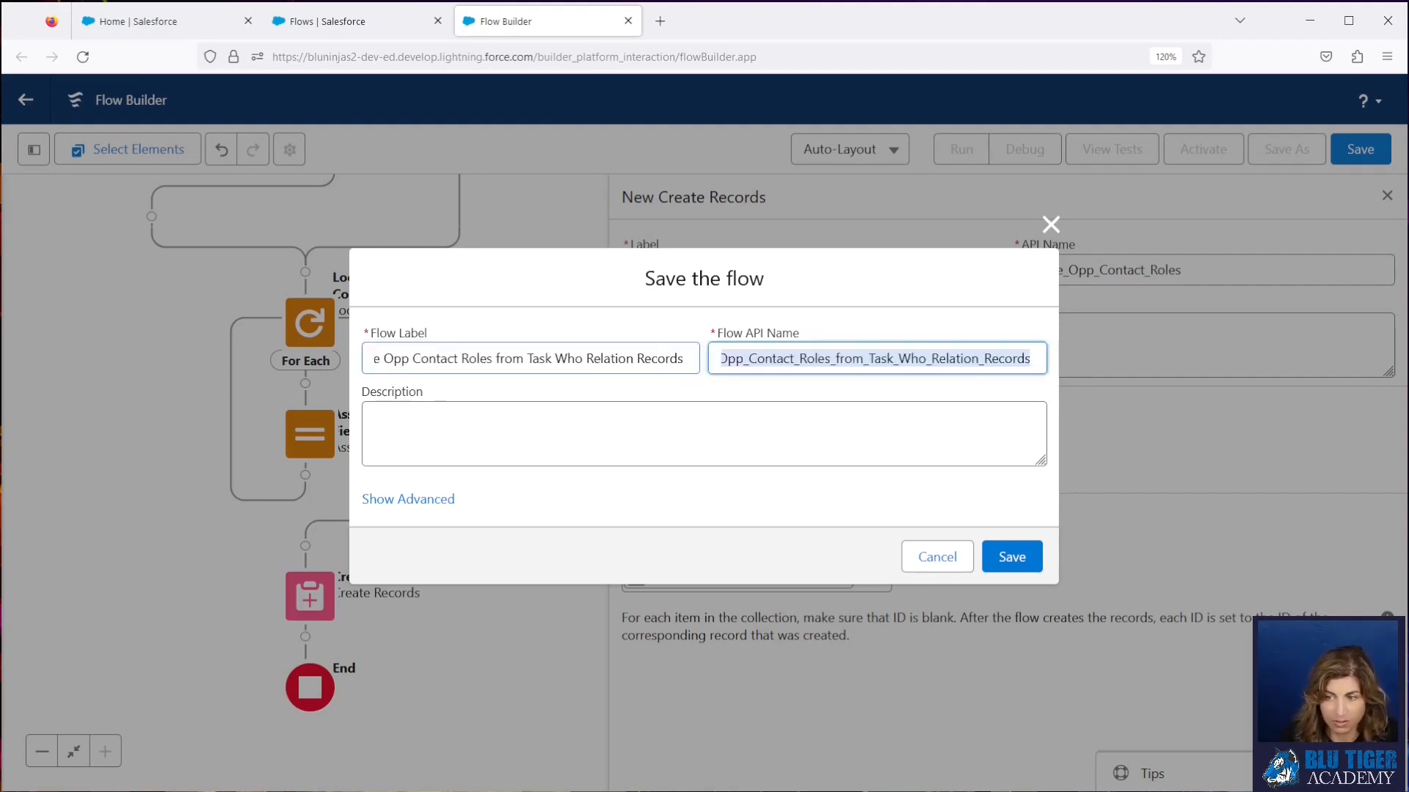
click(1035, 558)
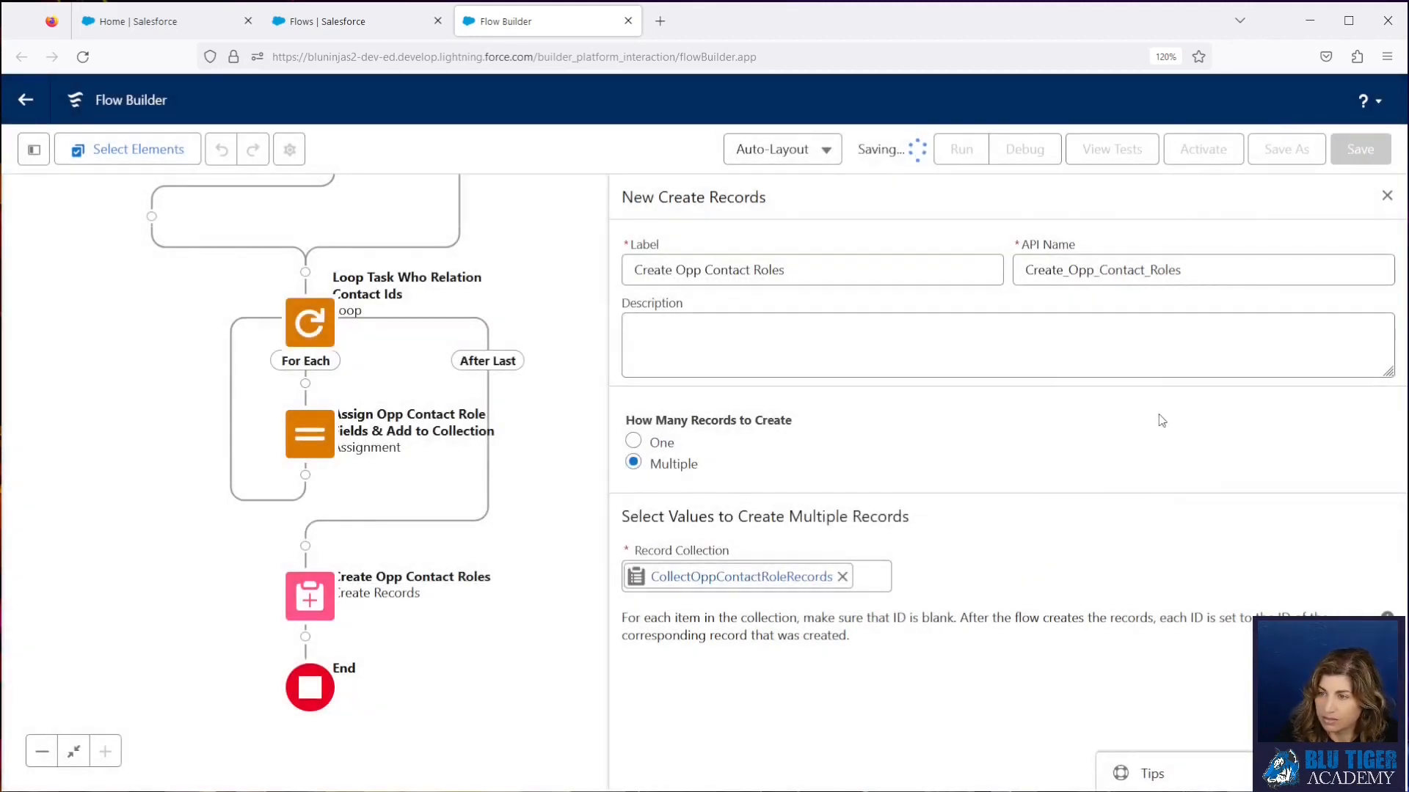
click(1203, 149)
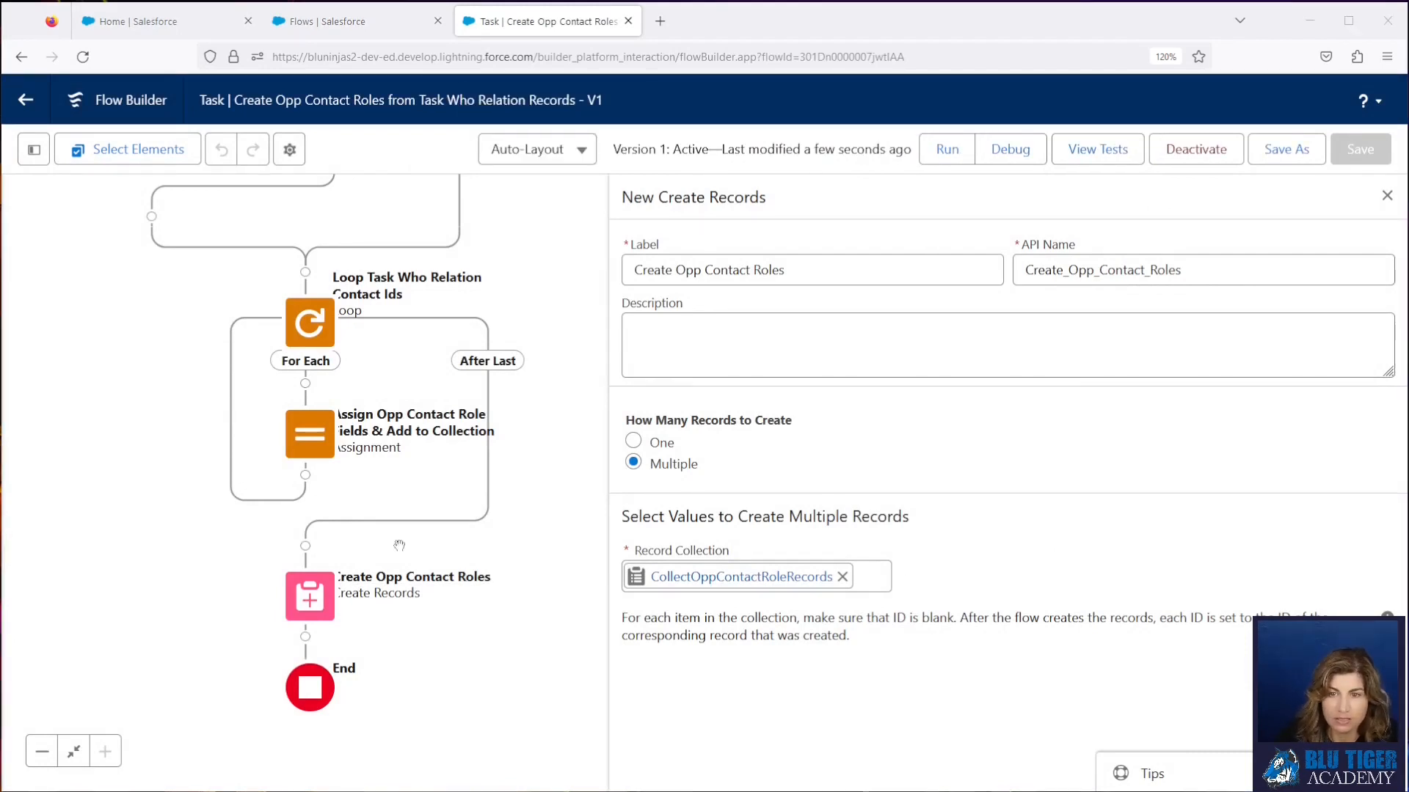
- Switch to the Salesforce Home browser tab and open the opportunity record "The Addams Family - Creative Services + Web Hosting"
click(166, 22)
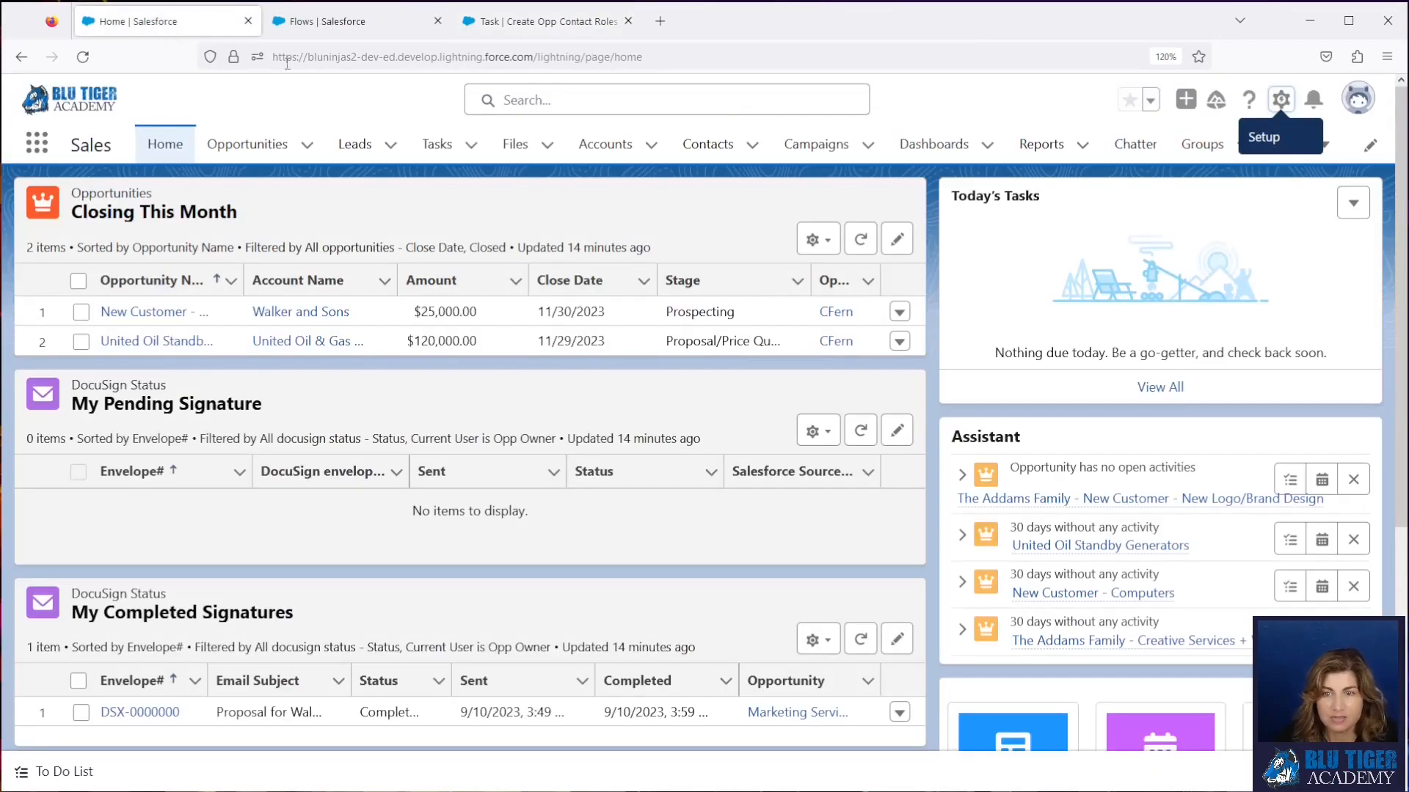
click(300, 57)
text(https://bluninjas2-dev-ed.develop.lightning.force.com/lightning/r/Opportunity/006Dn00000Ebv4mIAB/view)
key(Return)
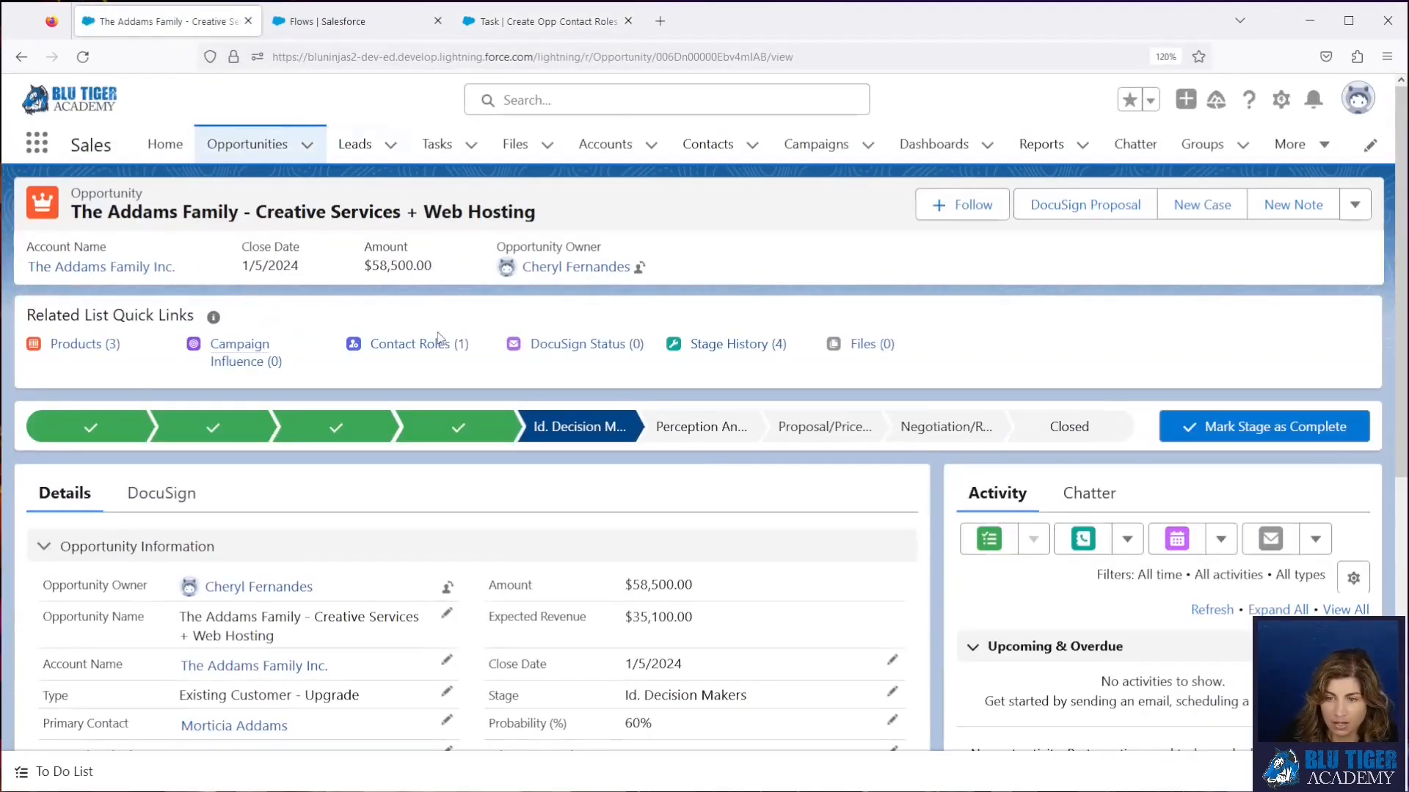
mouse_move(439, 348)
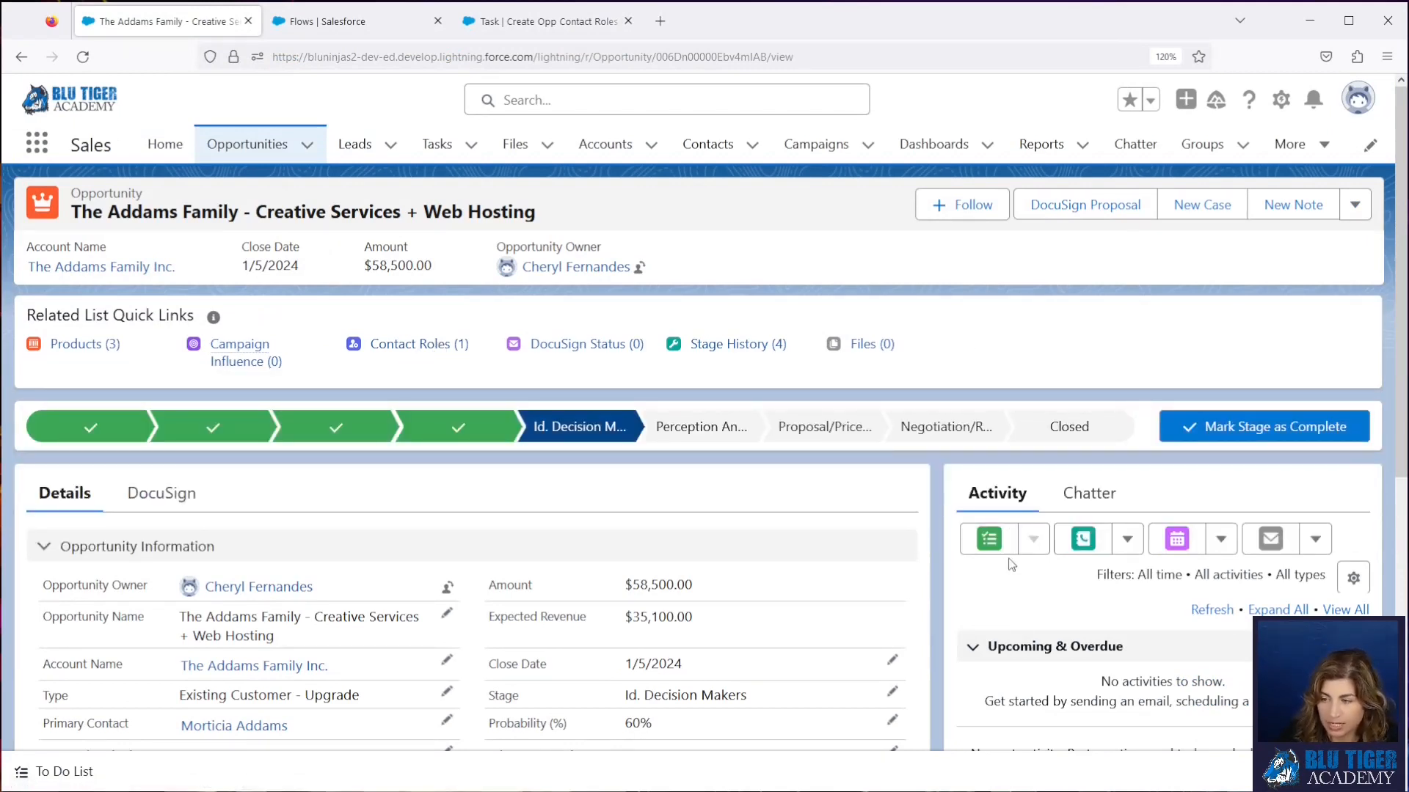
- Start a new task on the opportunity with the subject "Test Contact Role" and add three contacts to its Name field
click(989, 540)
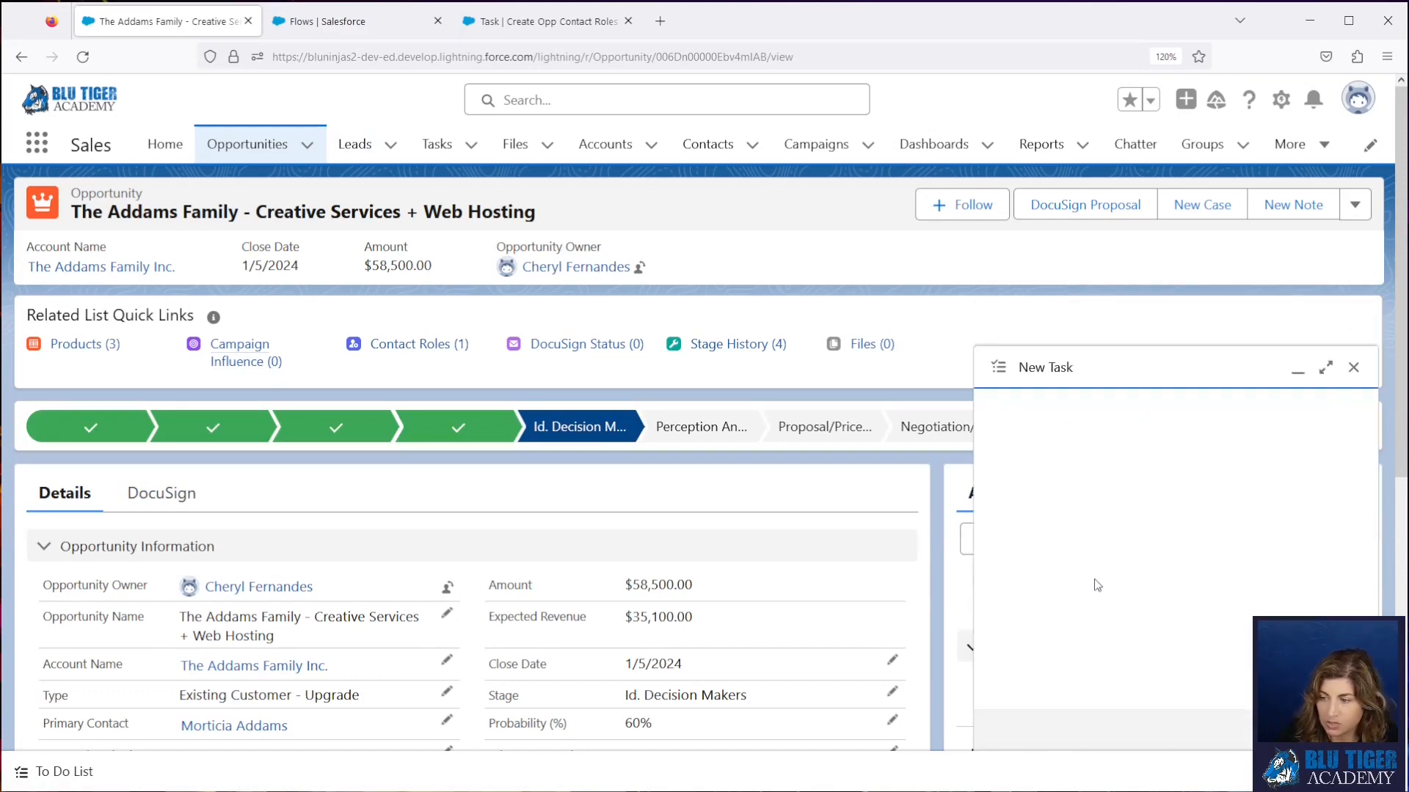
text(Test Contact Role)
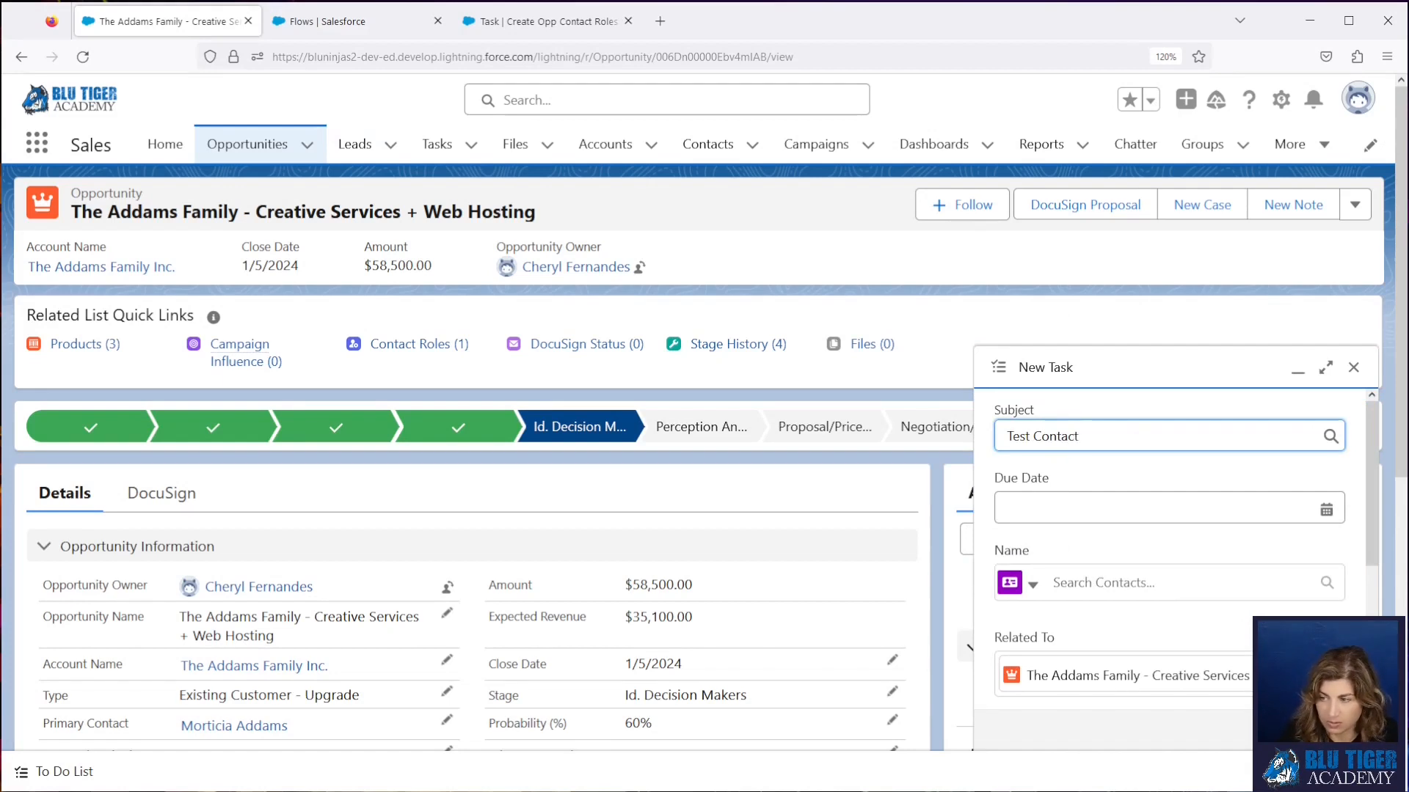
click(1112, 586)
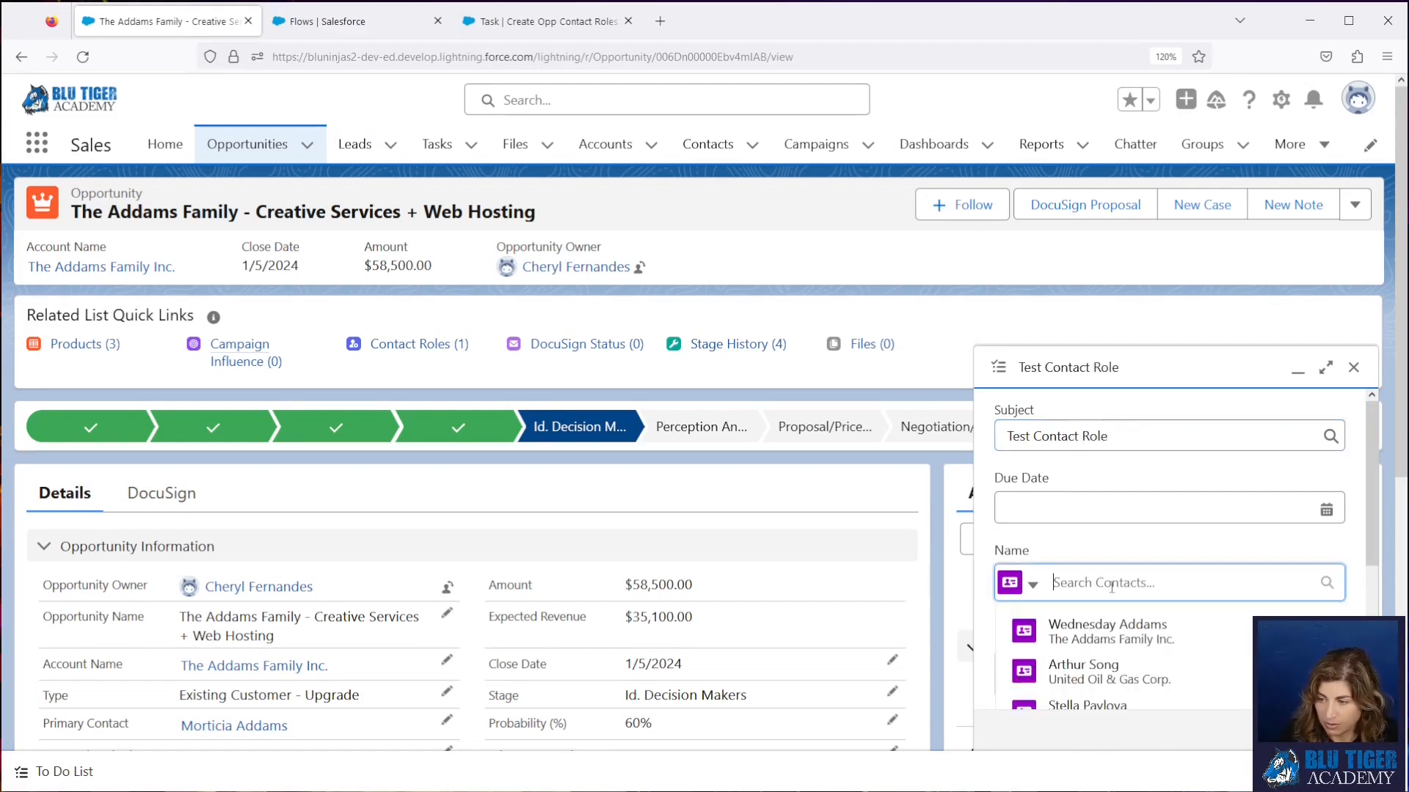
click(1107, 630)
text(gomez)
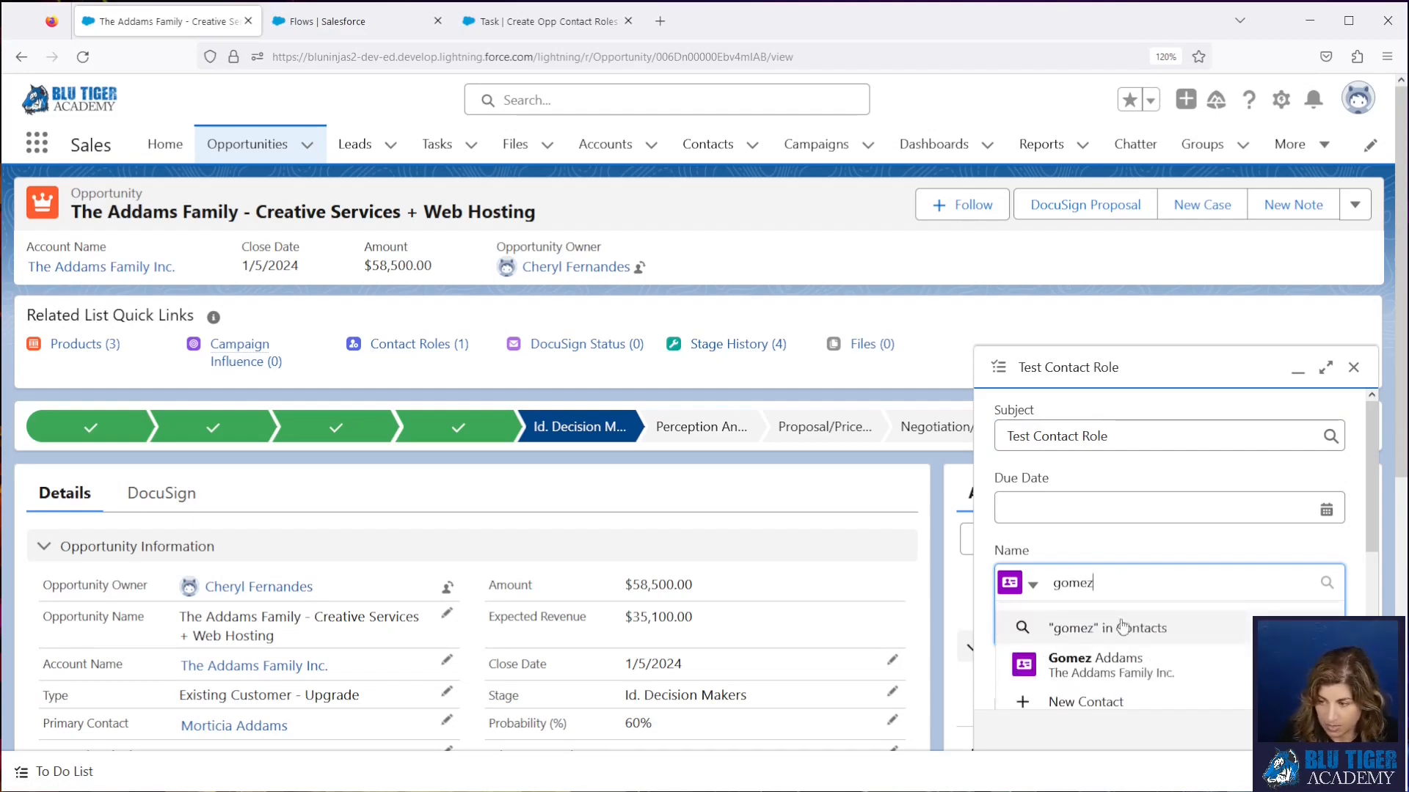
click(1123, 664)
text(feste)
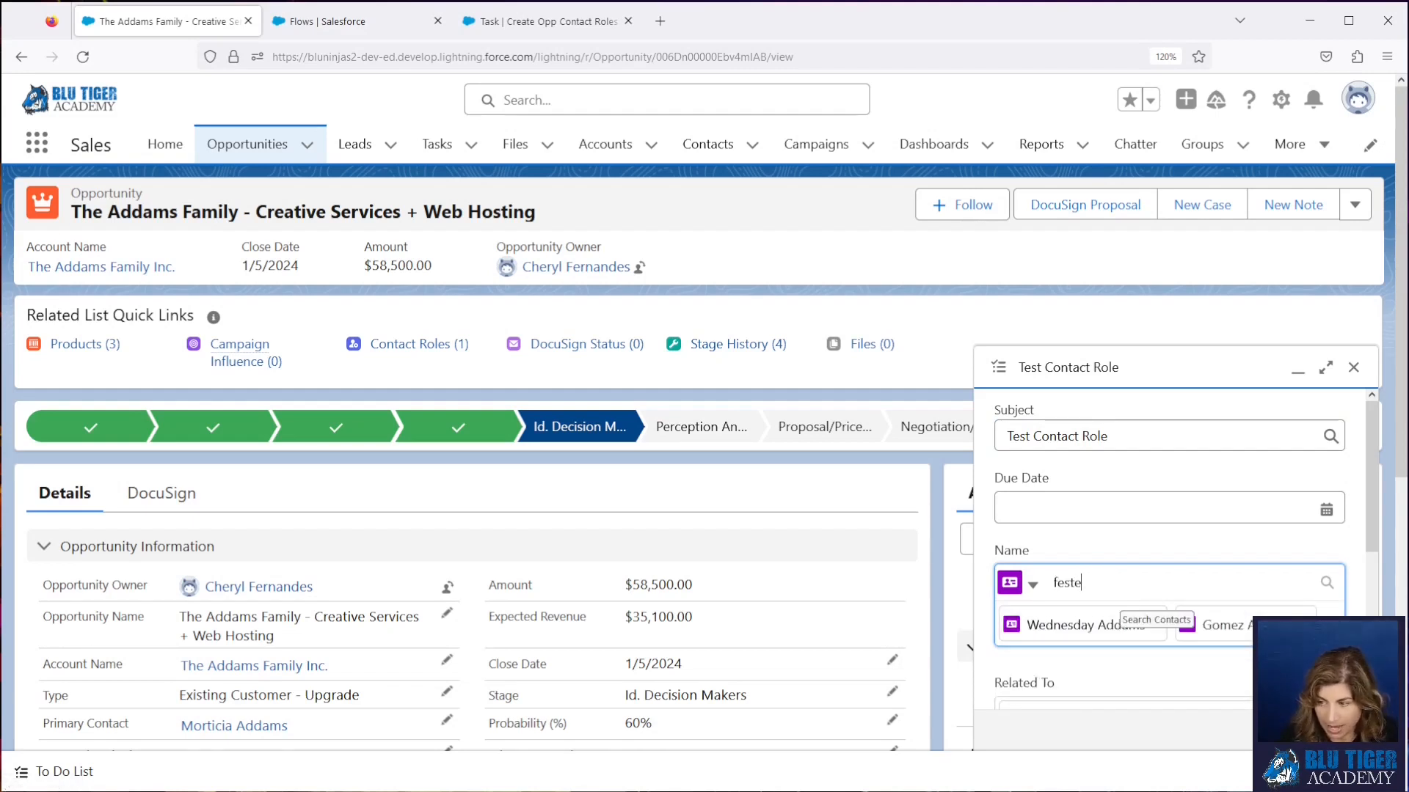
text(r)
click(1130, 666)
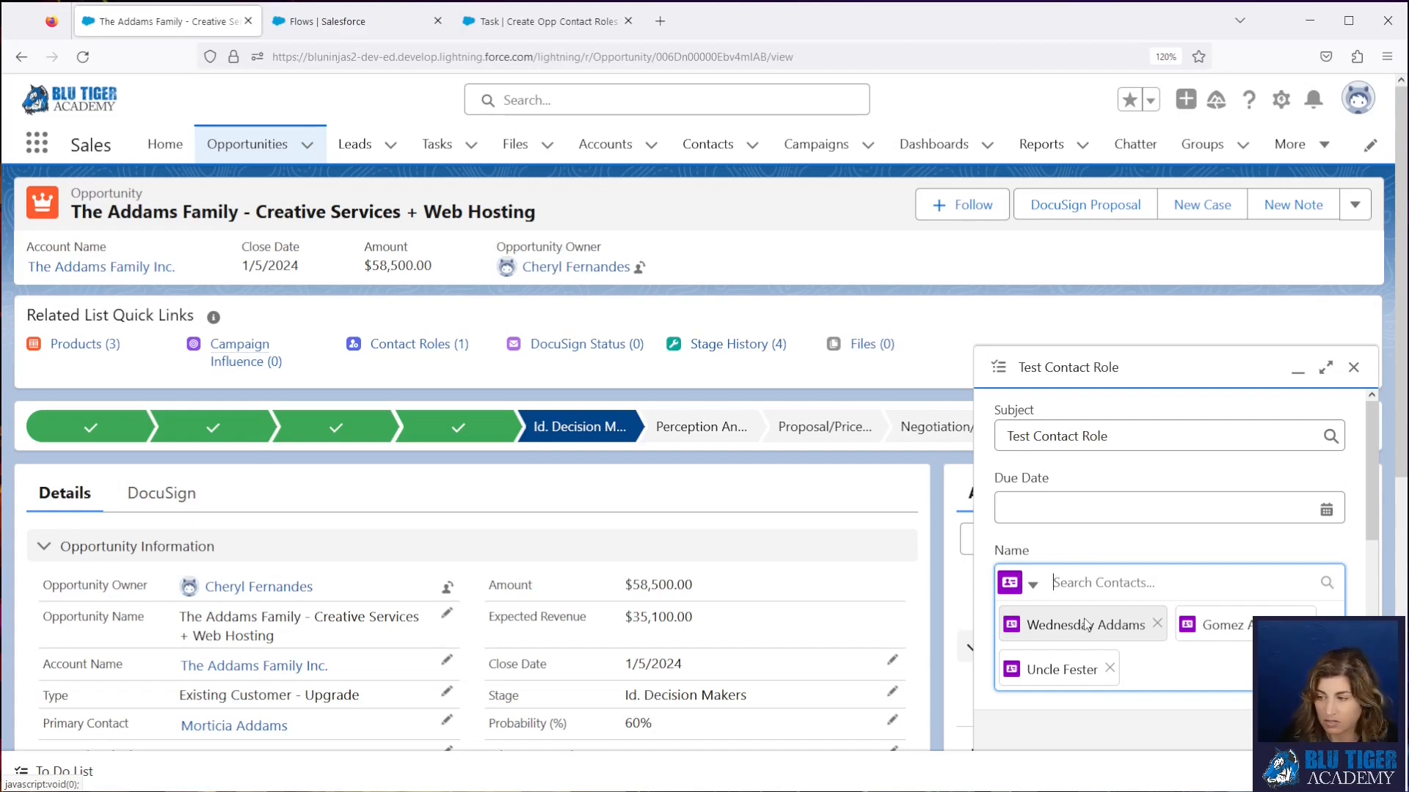
- Review and save the Test Contact Role task, and check the opportunity's contact roles
scroll(1110, 557, down, 3)
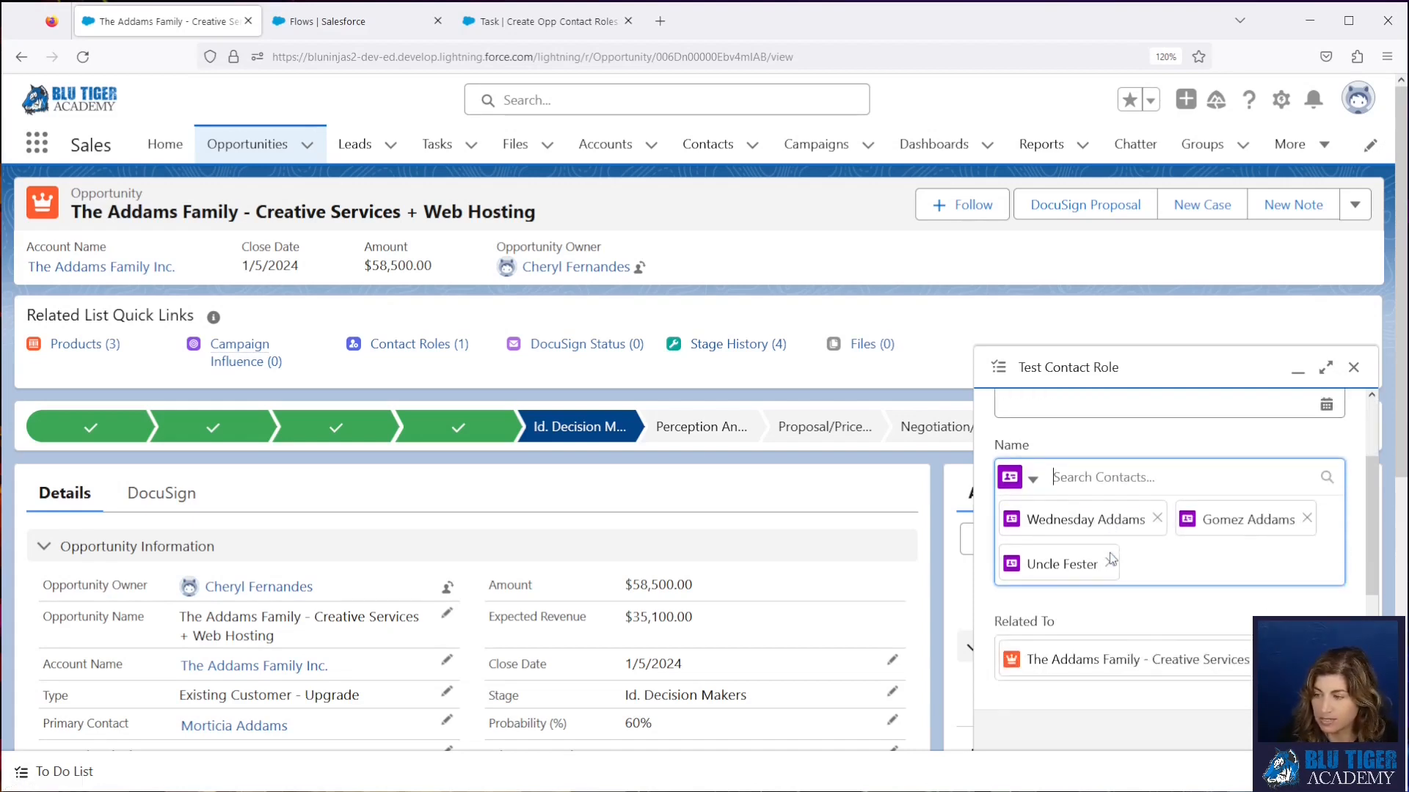
scroll(1152, 561, up, 3)
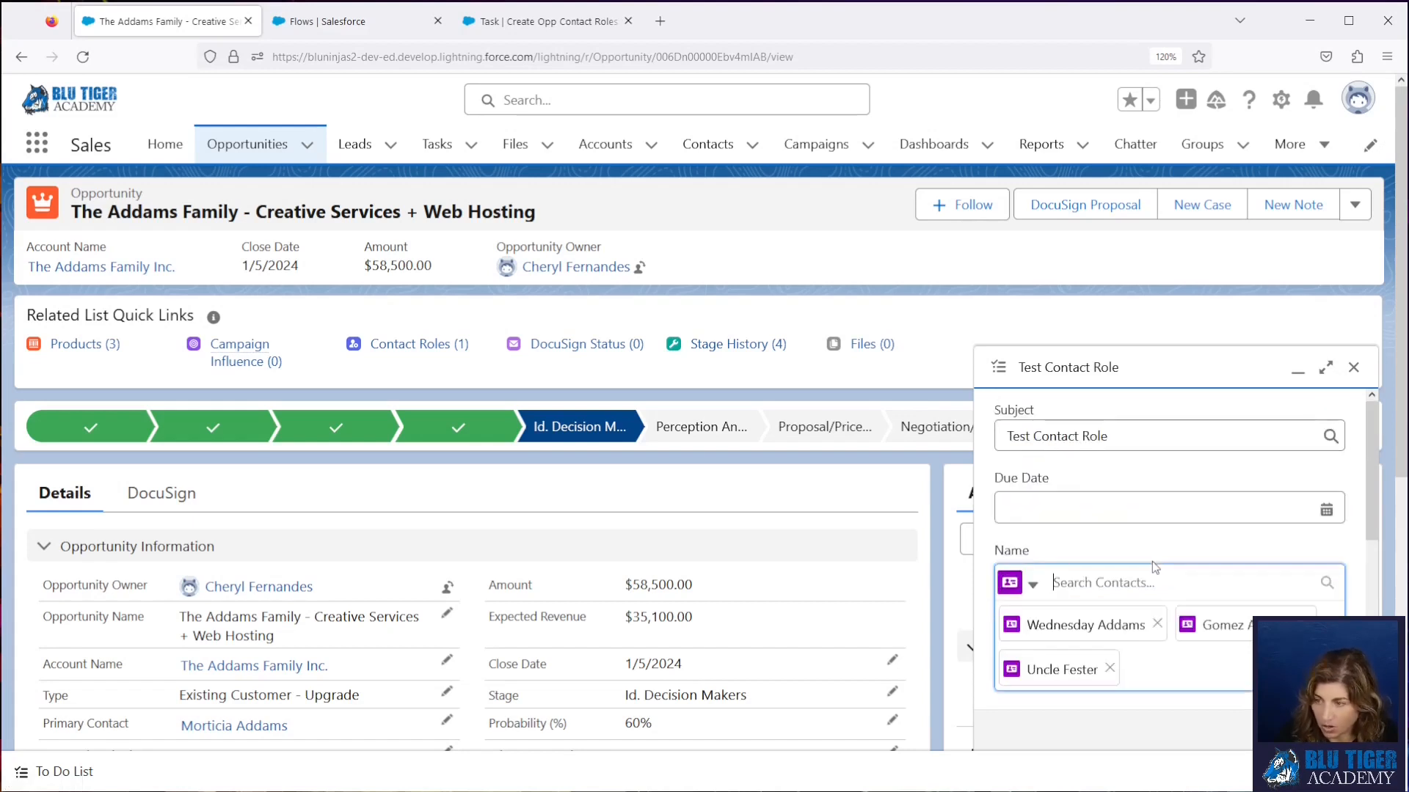
scroll(1152, 561, down, 5)
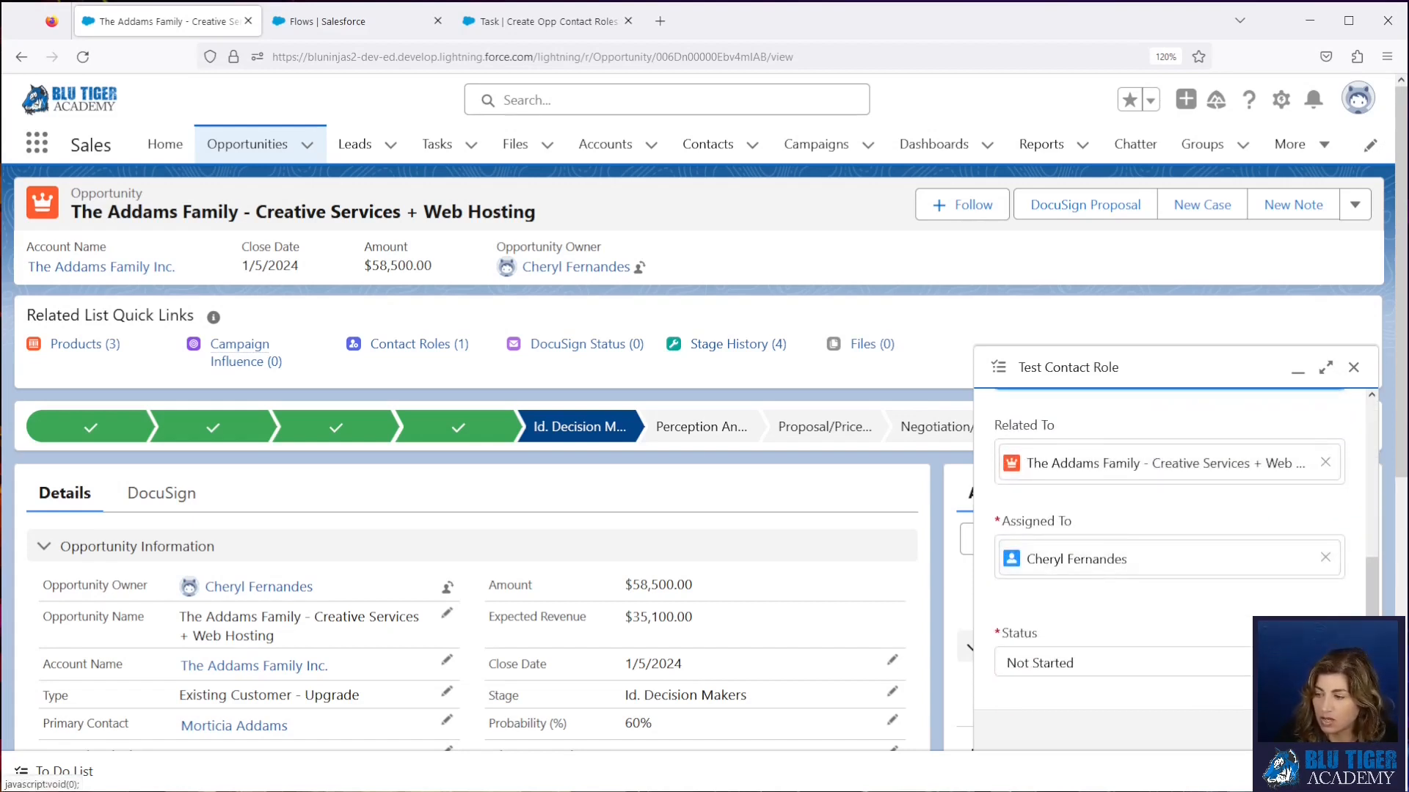
click(1154, 734)
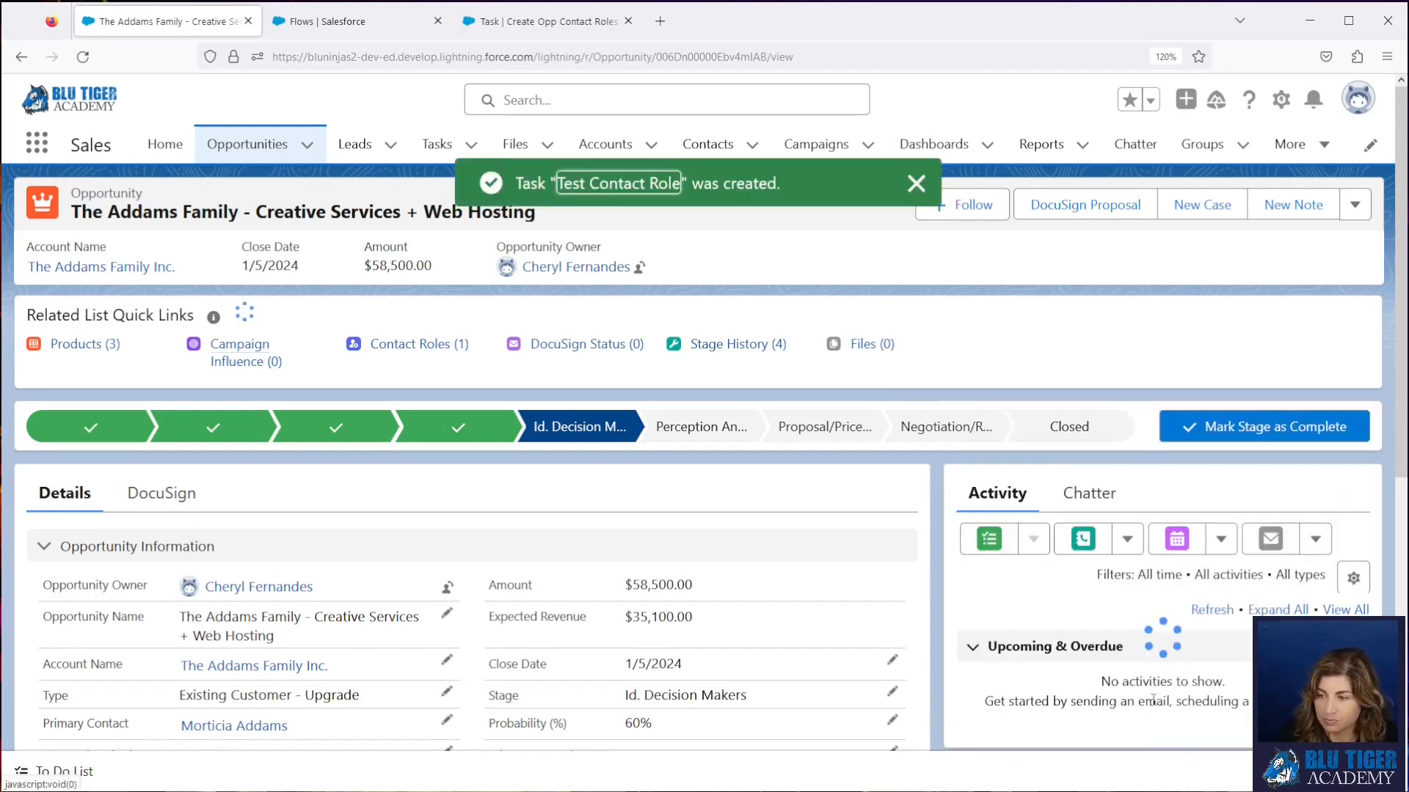
mouse_move(393, 342)
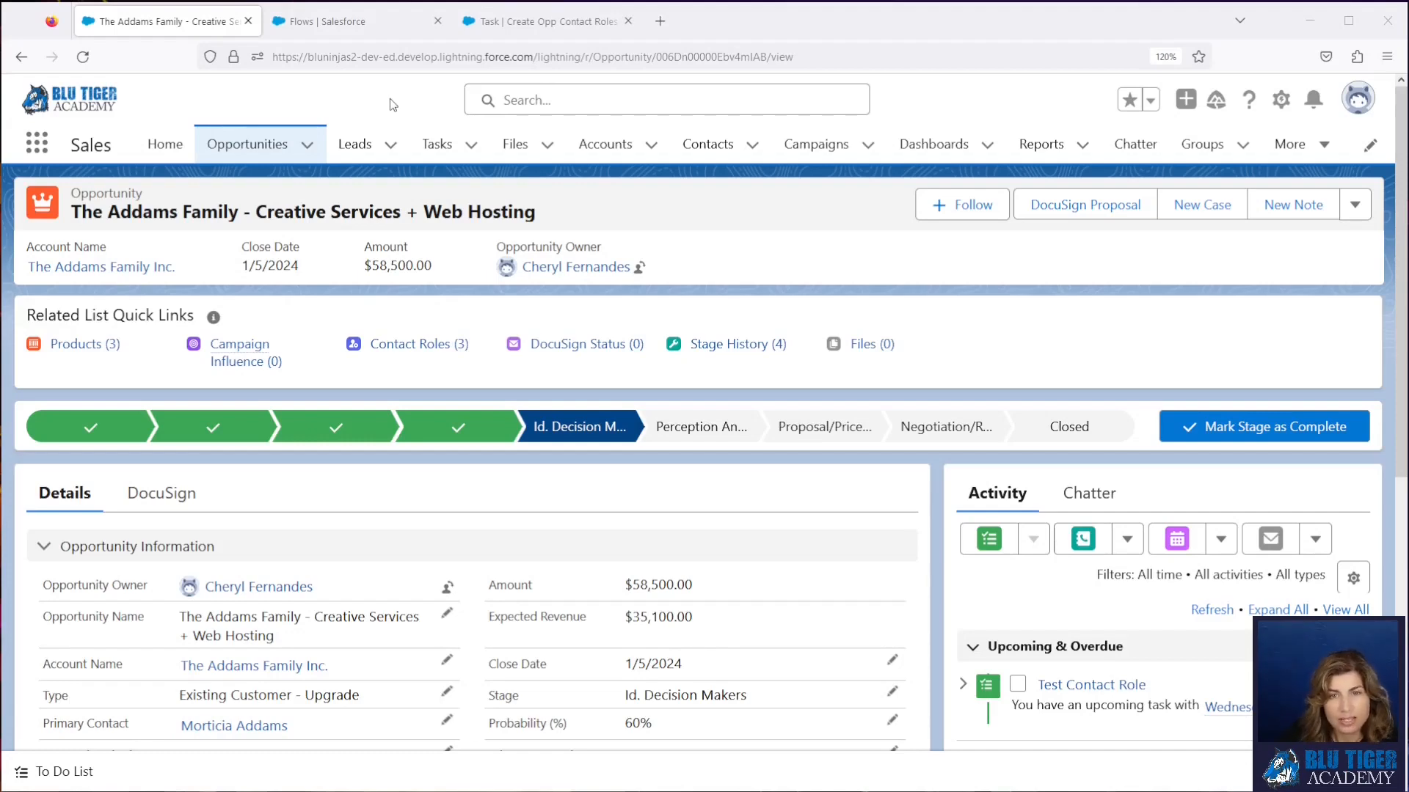
- Switch to the Task flow's browser tab and save it as a new flow labelled "Event | Create Opp Contact Roles from Event Who Relation Records"
click(503, 24)
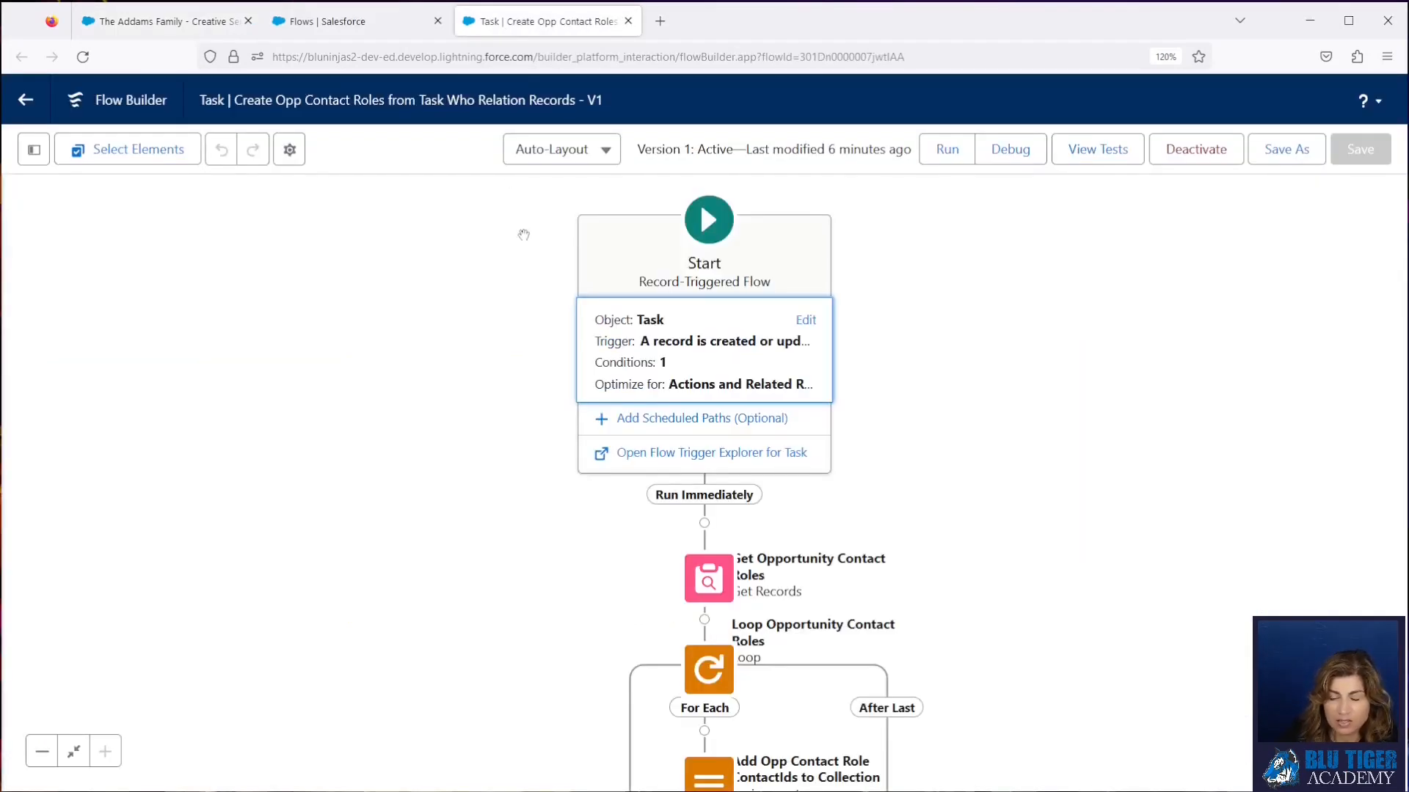
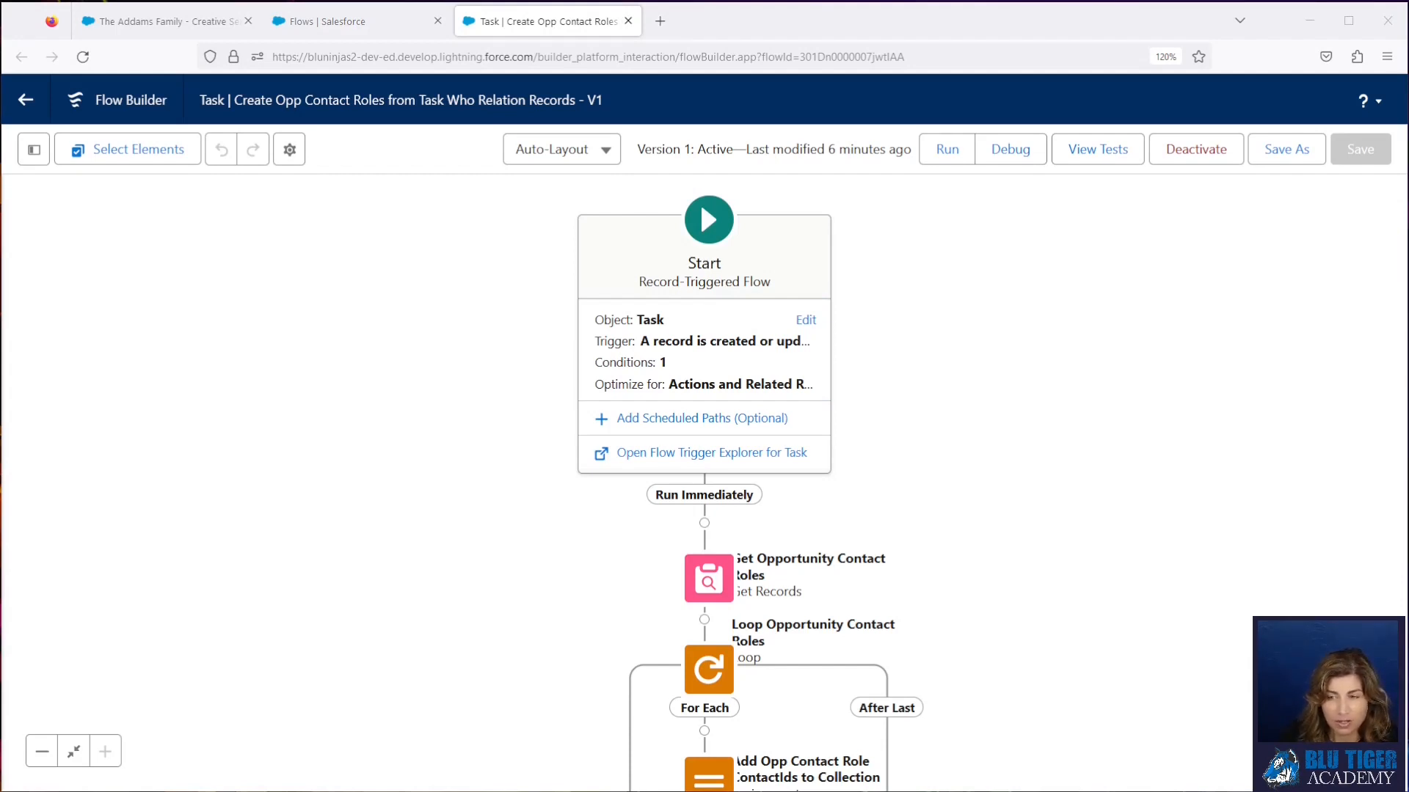
click(1286, 149)
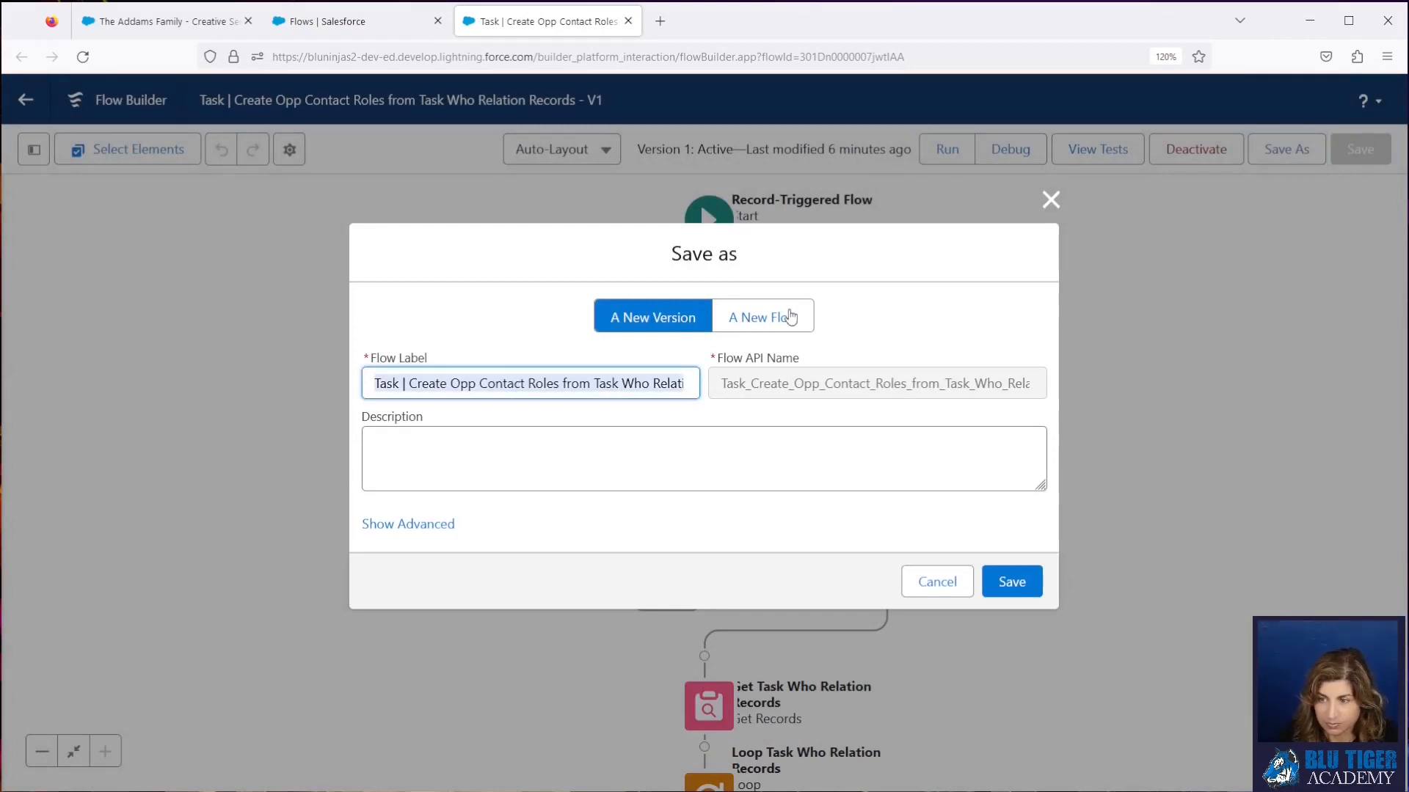
click(791, 318)
click(533, 371)
key(ctrl+v)
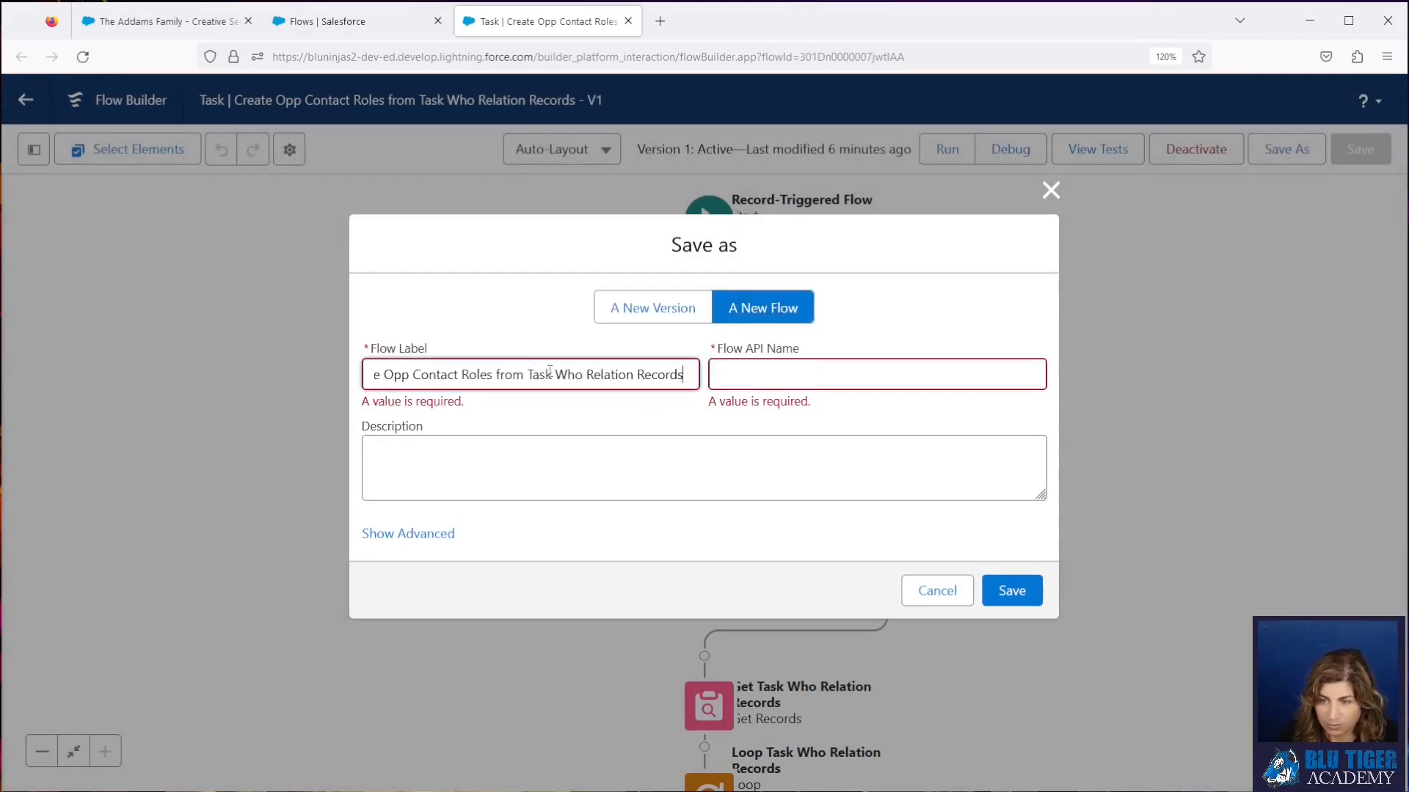
double_click(549, 372)
text(Event)
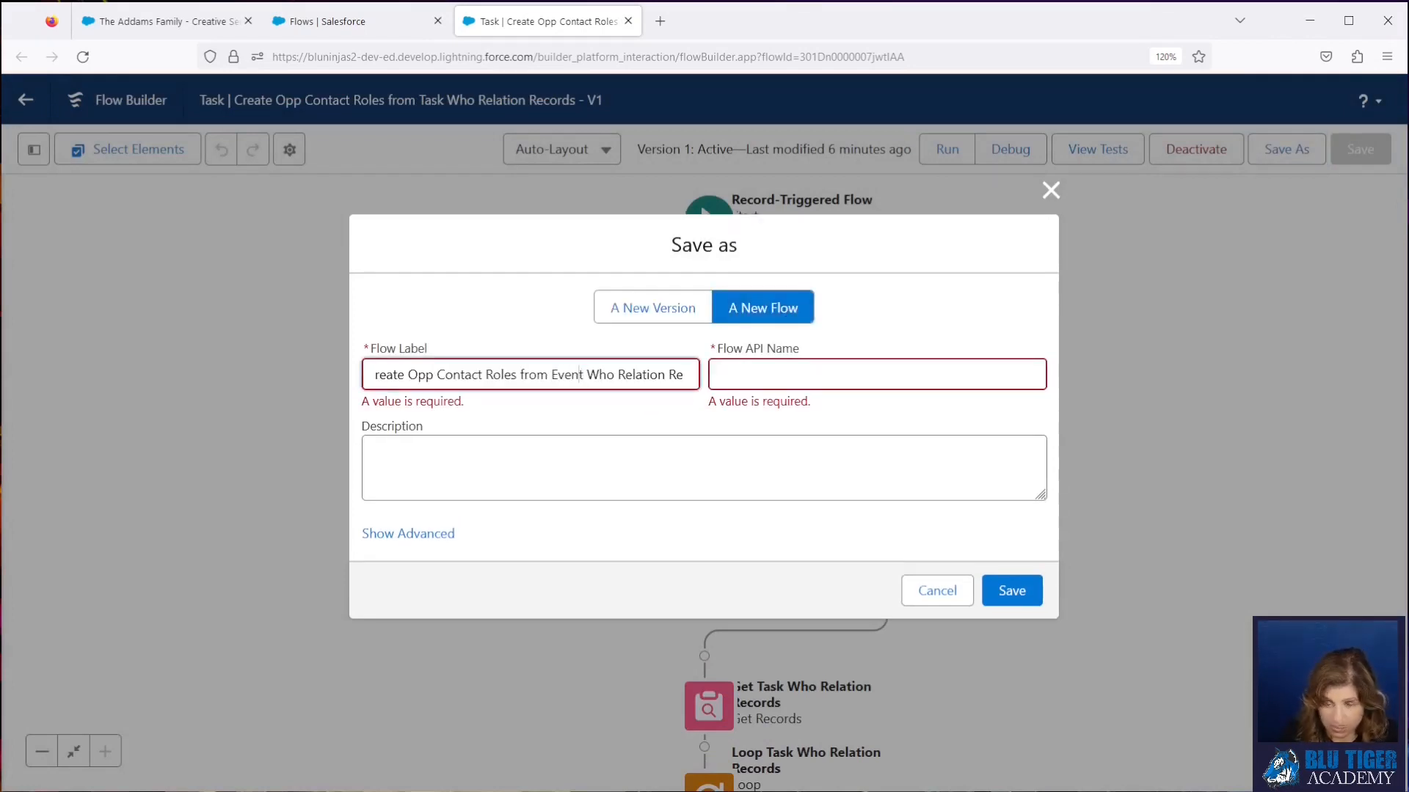
key(Left)
key(Left)
key(Left)
key(Left)
key(Left)
key(Left)
key(Left)
key(Left)
key(Left)
key(Left)
key(Left)
key(Left)
key(Left)
key(Left)
key(Left)
key(Left)
key(Left)
key(Left)
key(Delete)
key(Delete)
key(Delete)
key(Delete)
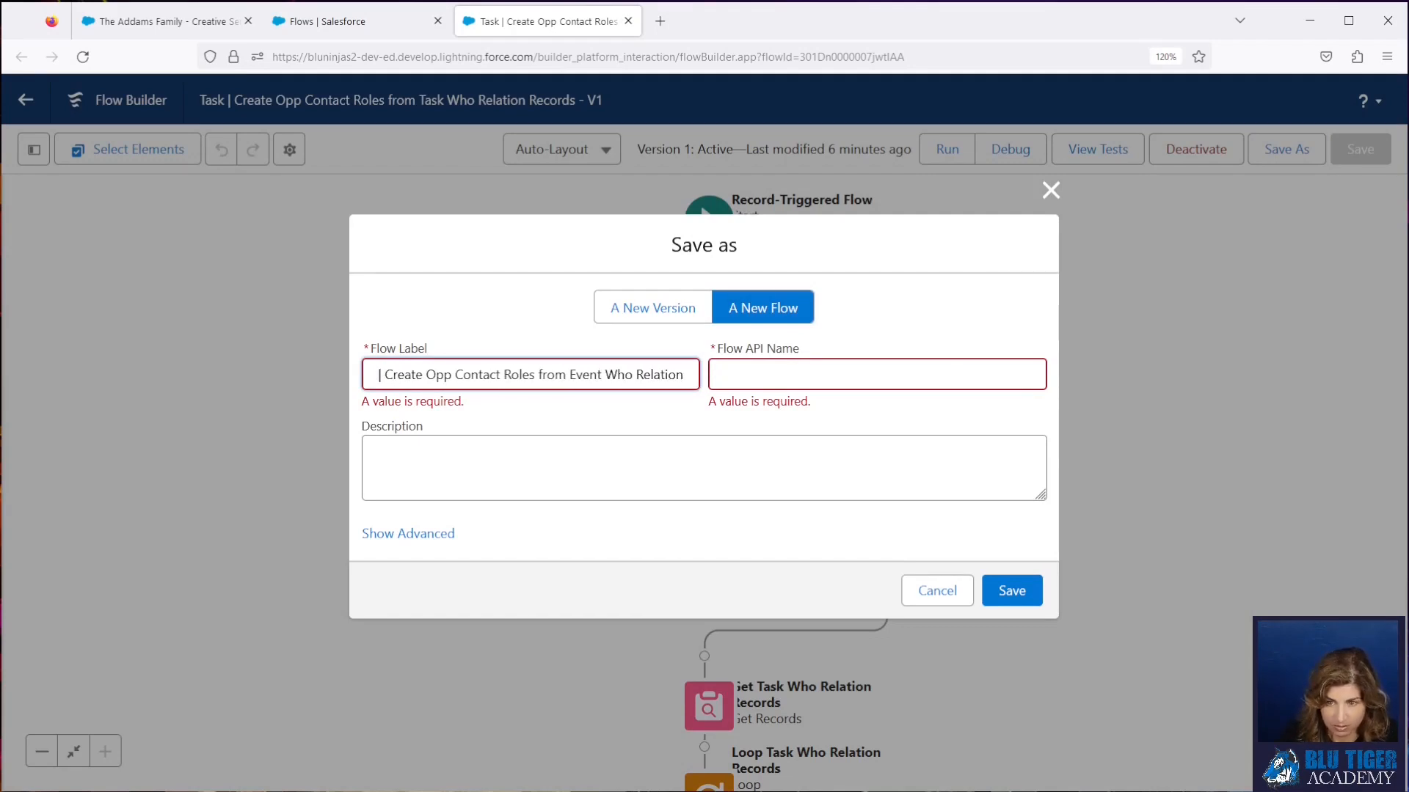
text(Event)
key(Tab)
click(1012, 586)
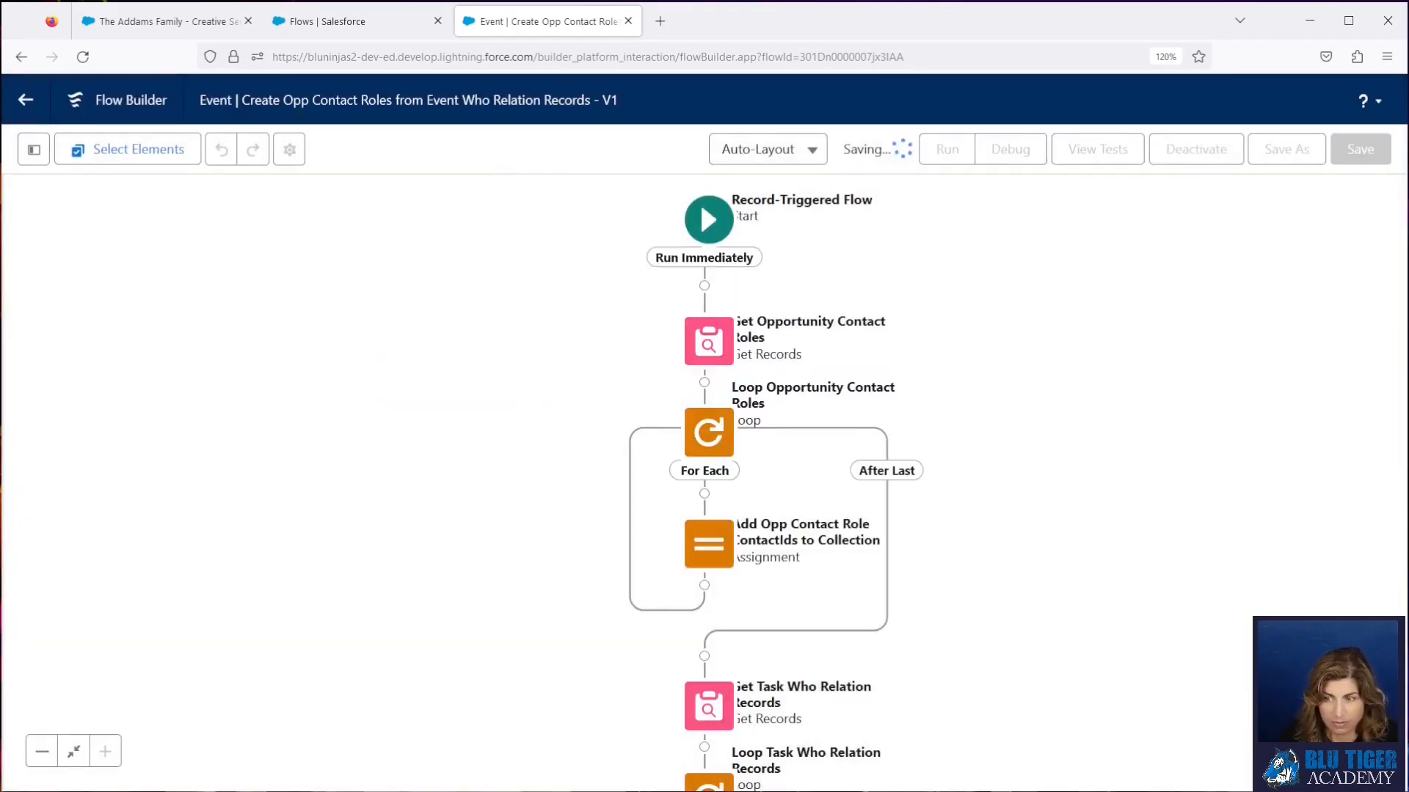
- Change the triggering object in the new flow's Start element to Event
click(720, 240)
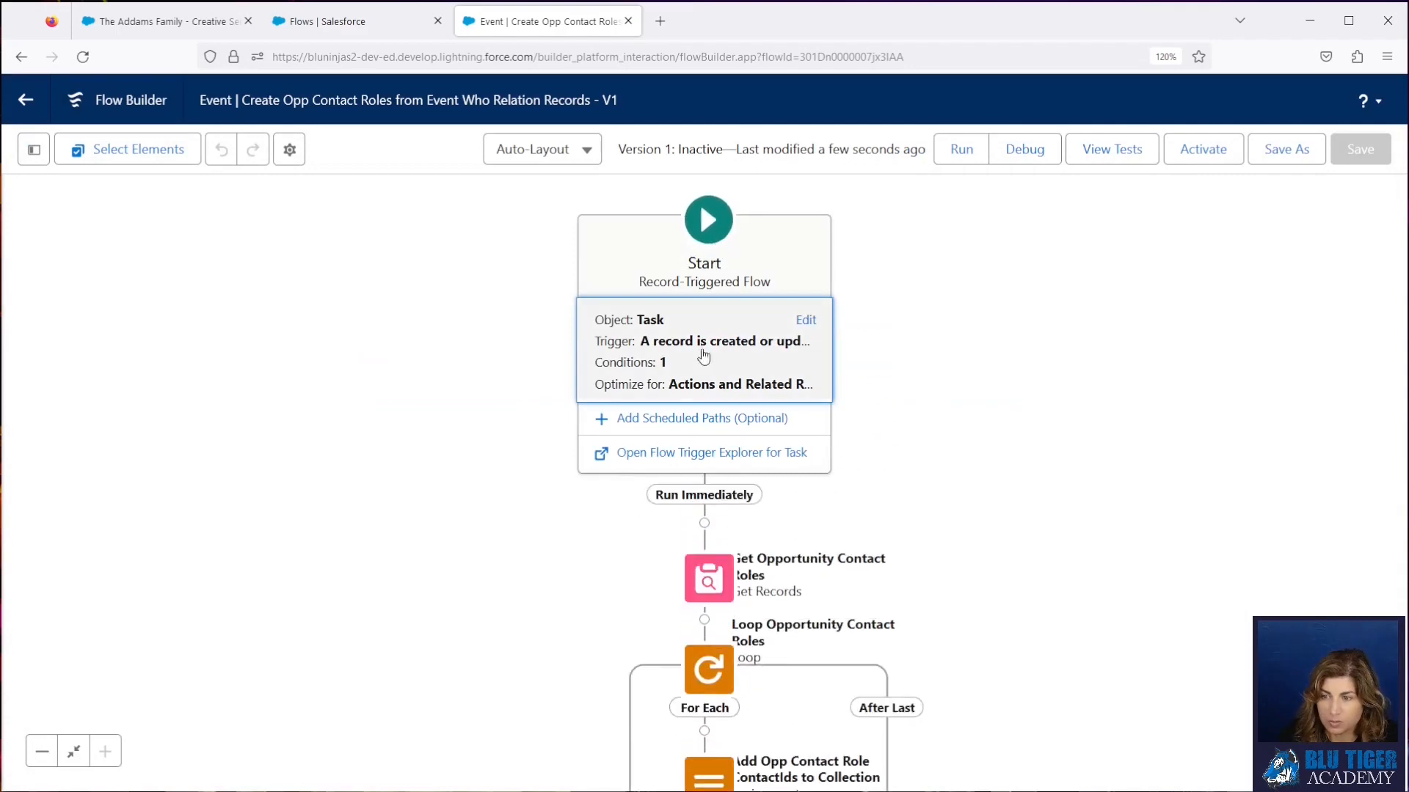
click(806, 321)
click(569, 300)
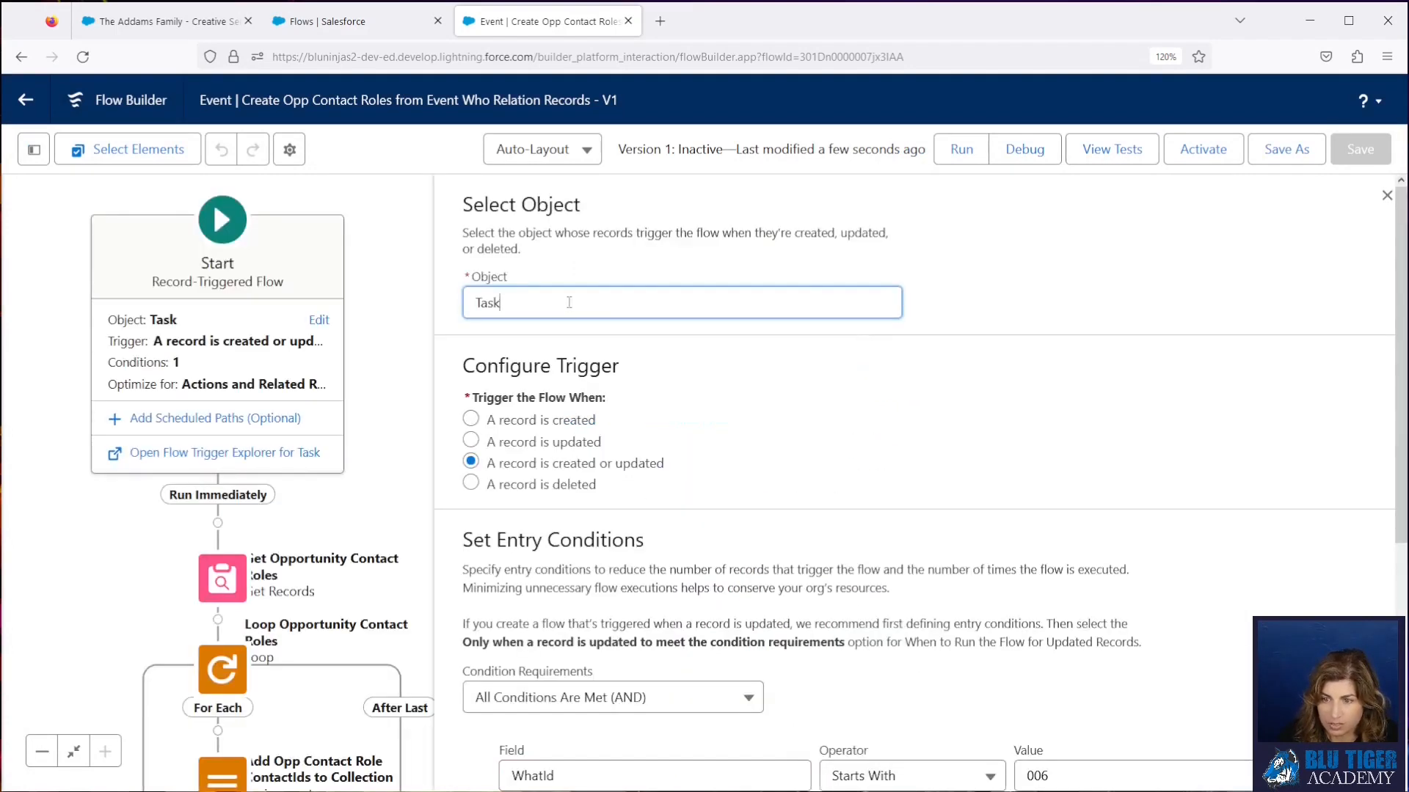
key(BackSpace)
key(BackSpace)
key(BackSpace)
key(BackSpace)
text(Event)
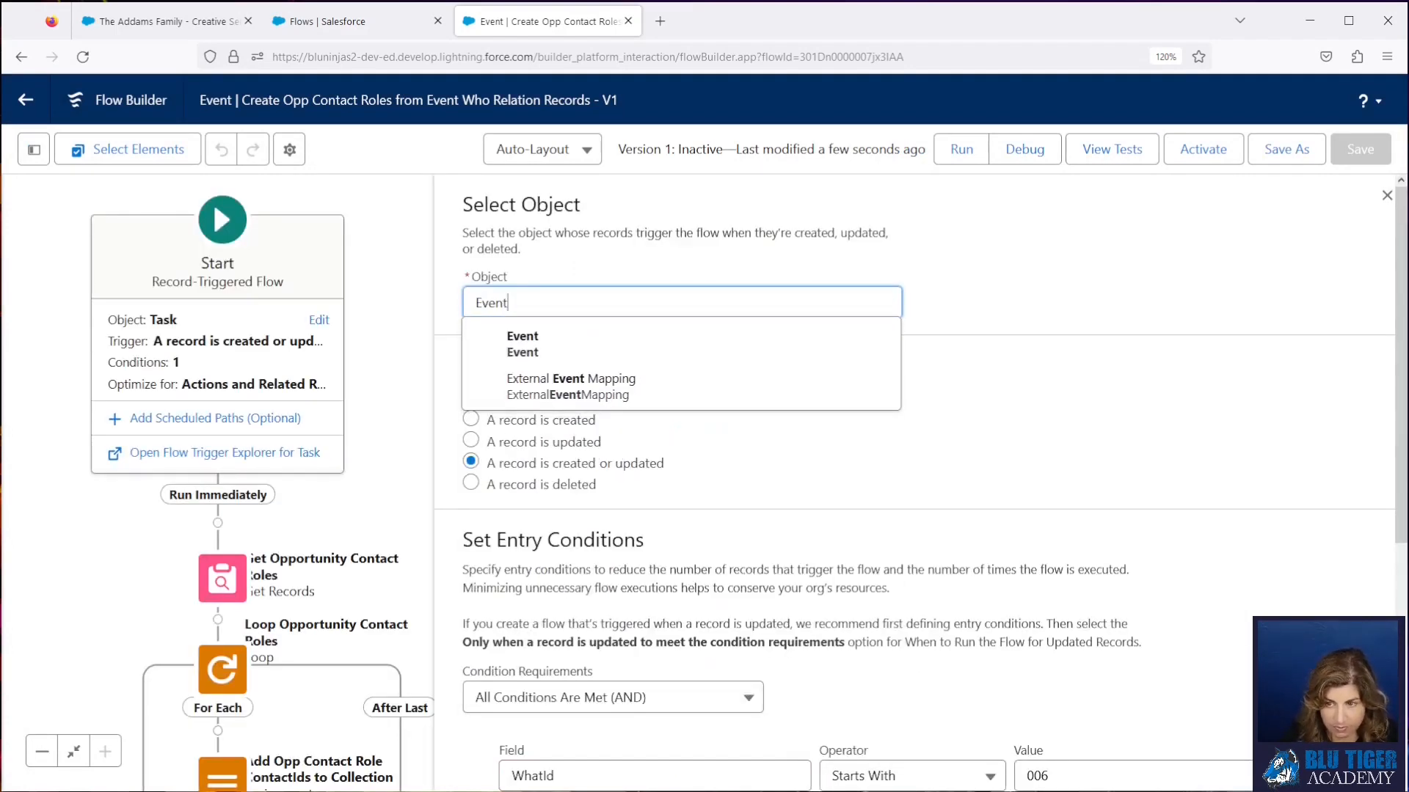
click(549, 353)
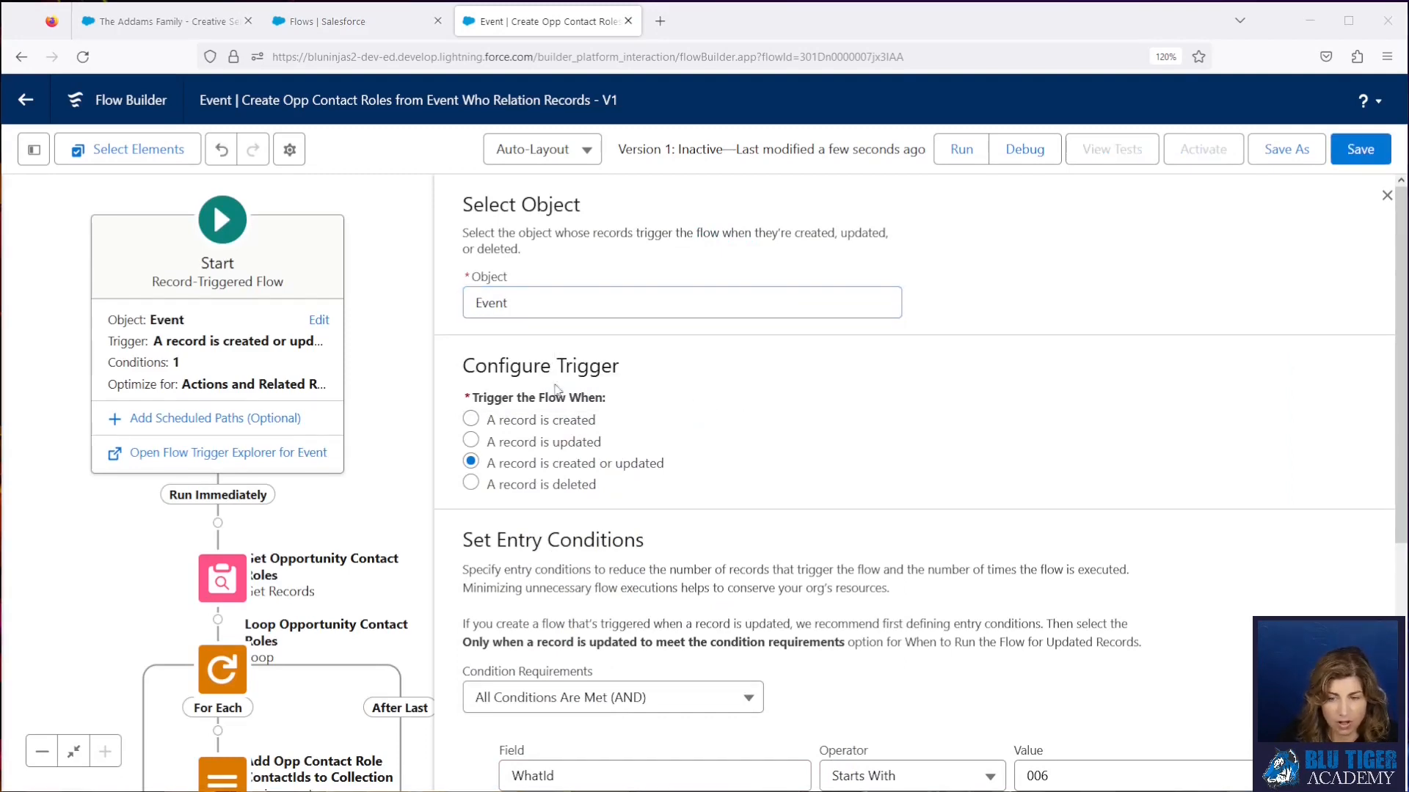
- Change the object of the Get Task Who Relation Records element to Event Who Relation
scroll(356, 615, down, 6)
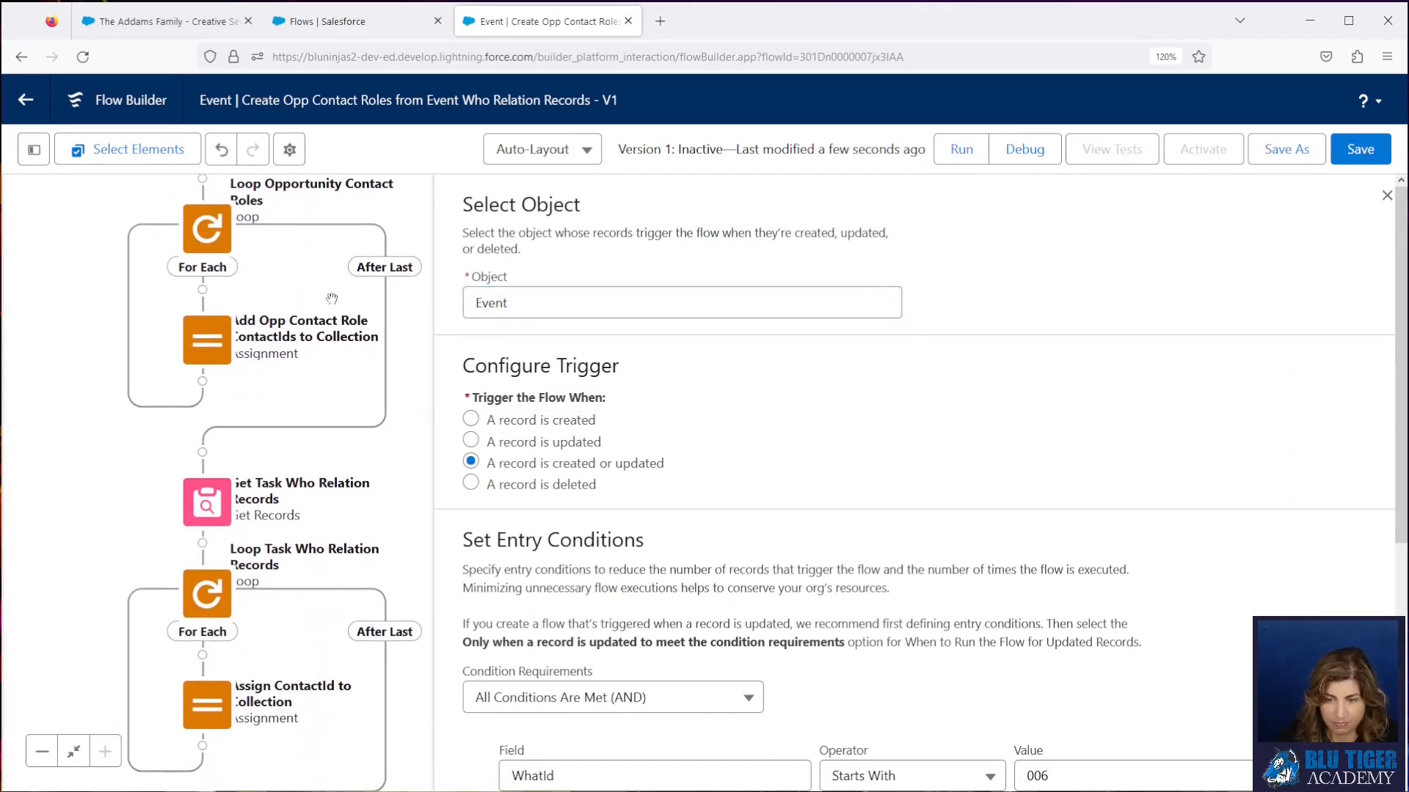
click(208, 506)
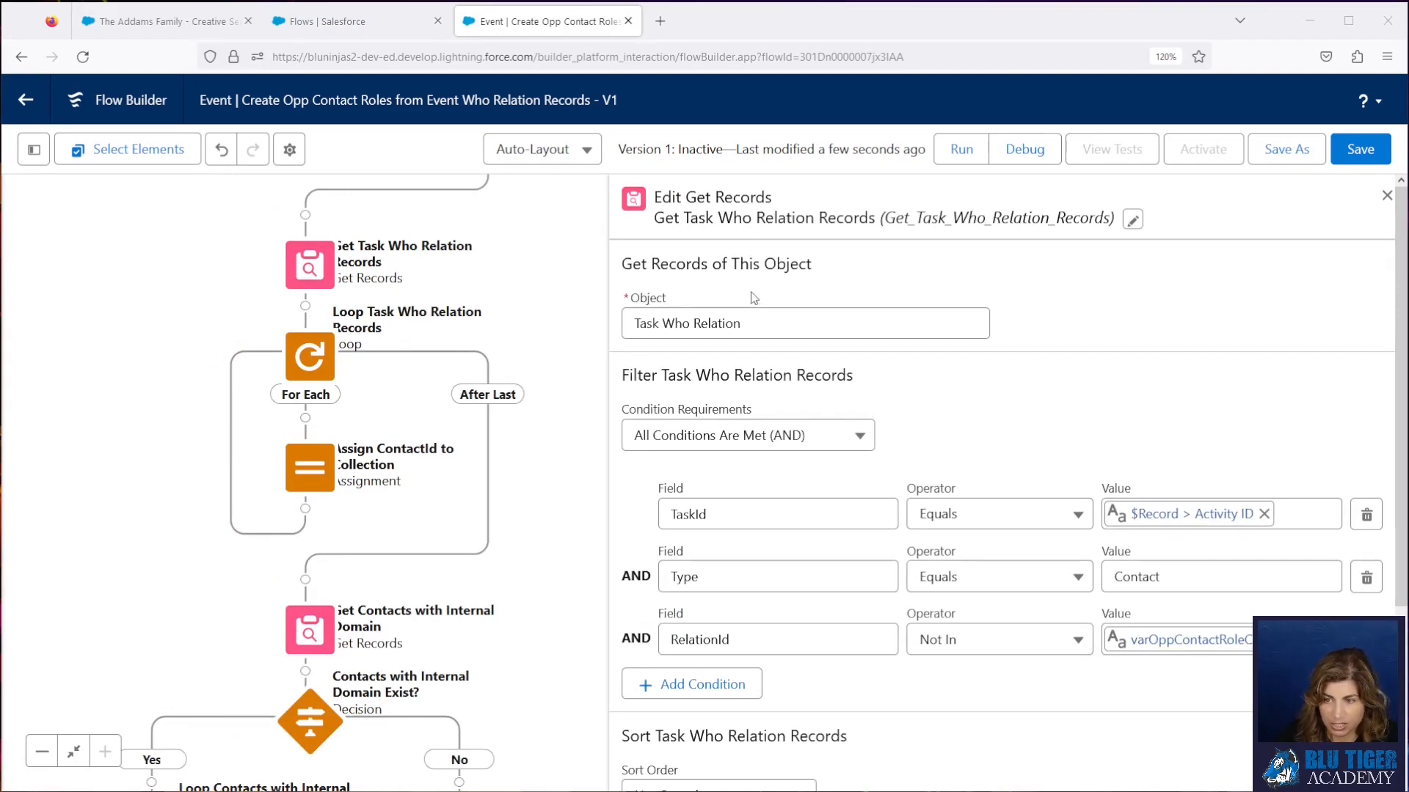
click(675, 323)
key(BackSpace)
key(BackSpace)
key(BackSpace)
key(BackSpace)
key(BackSpace)
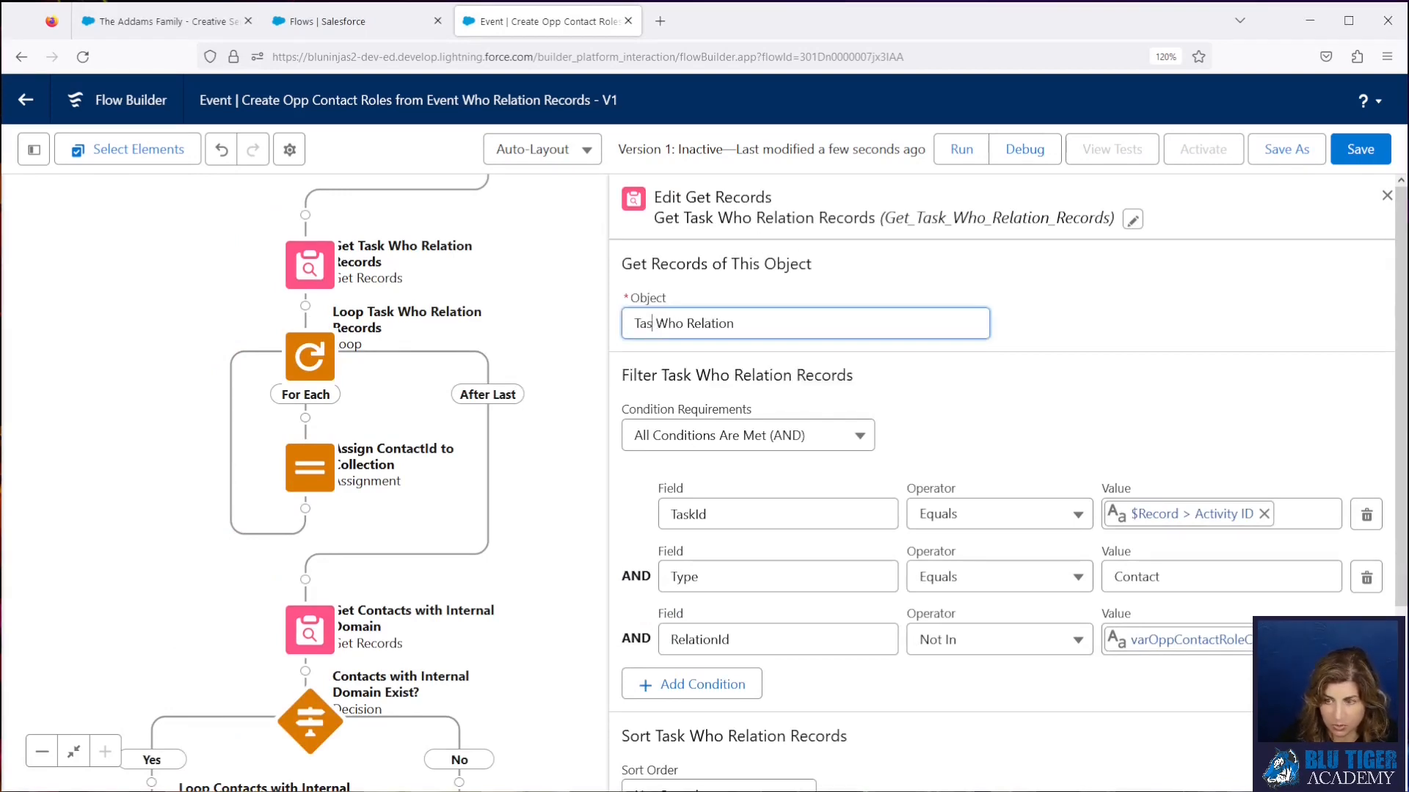
text(Event)
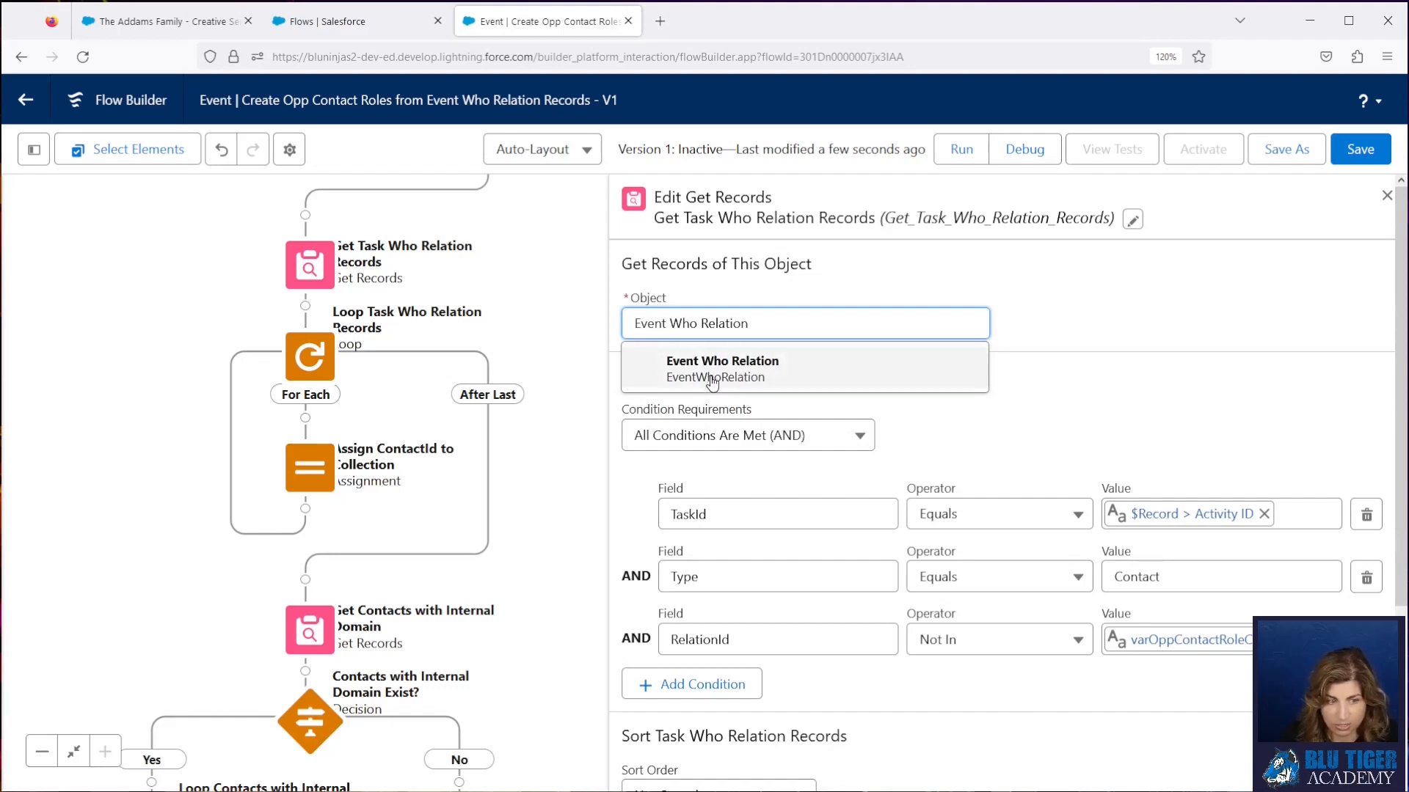
click(707, 375)
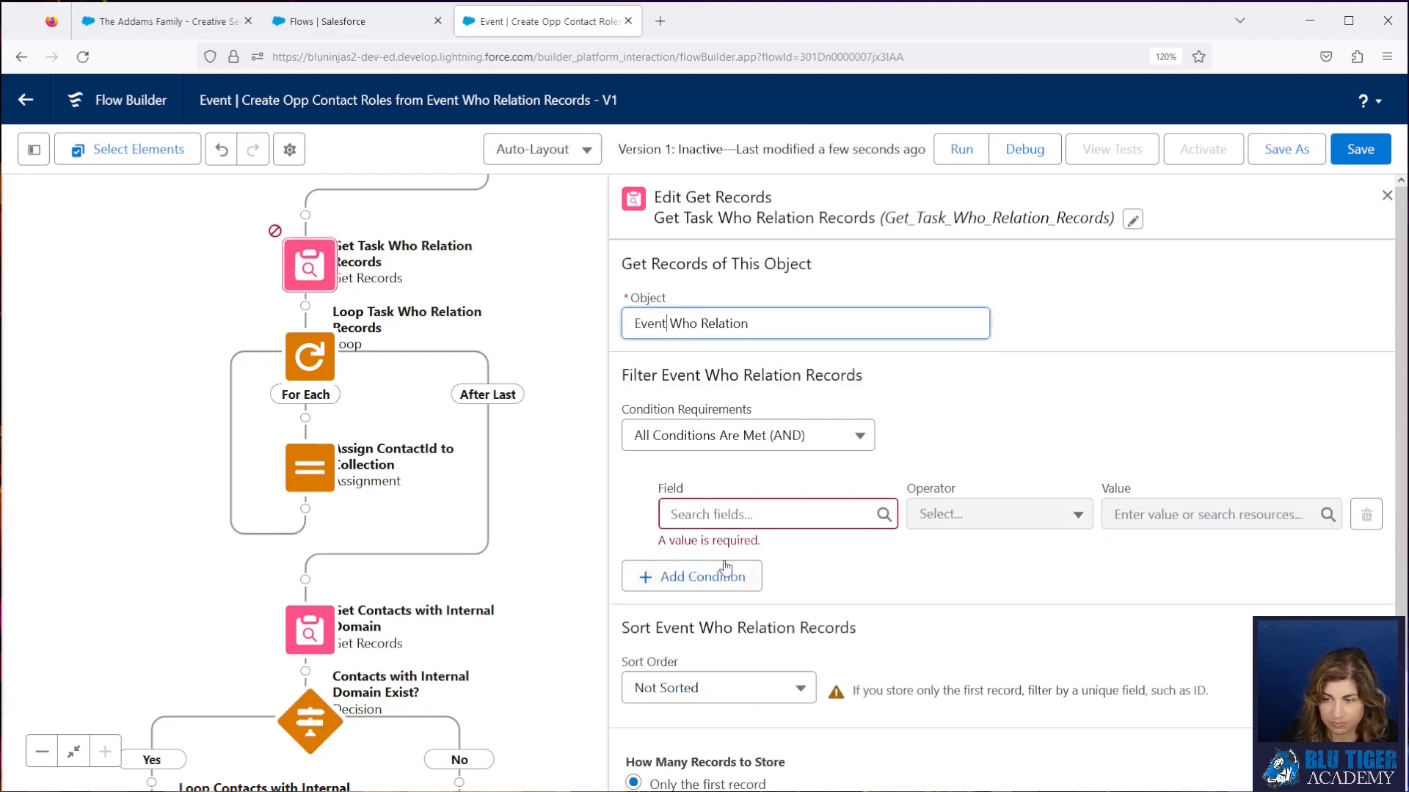
- Filter the Event Who Relation records where EventId Equals $Record > Activity ID
click(734, 514)
text(eventid)
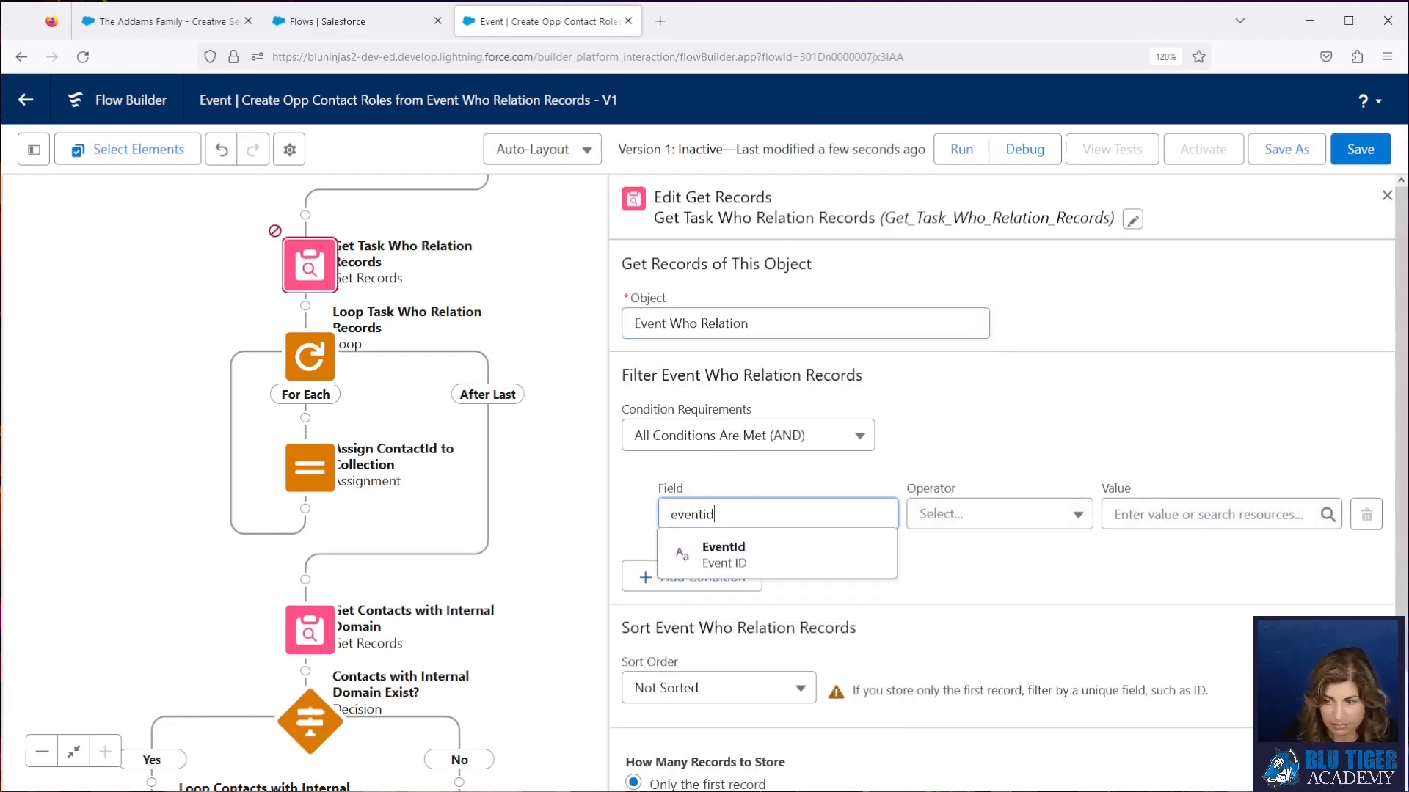
click(725, 551)
click(1126, 516)
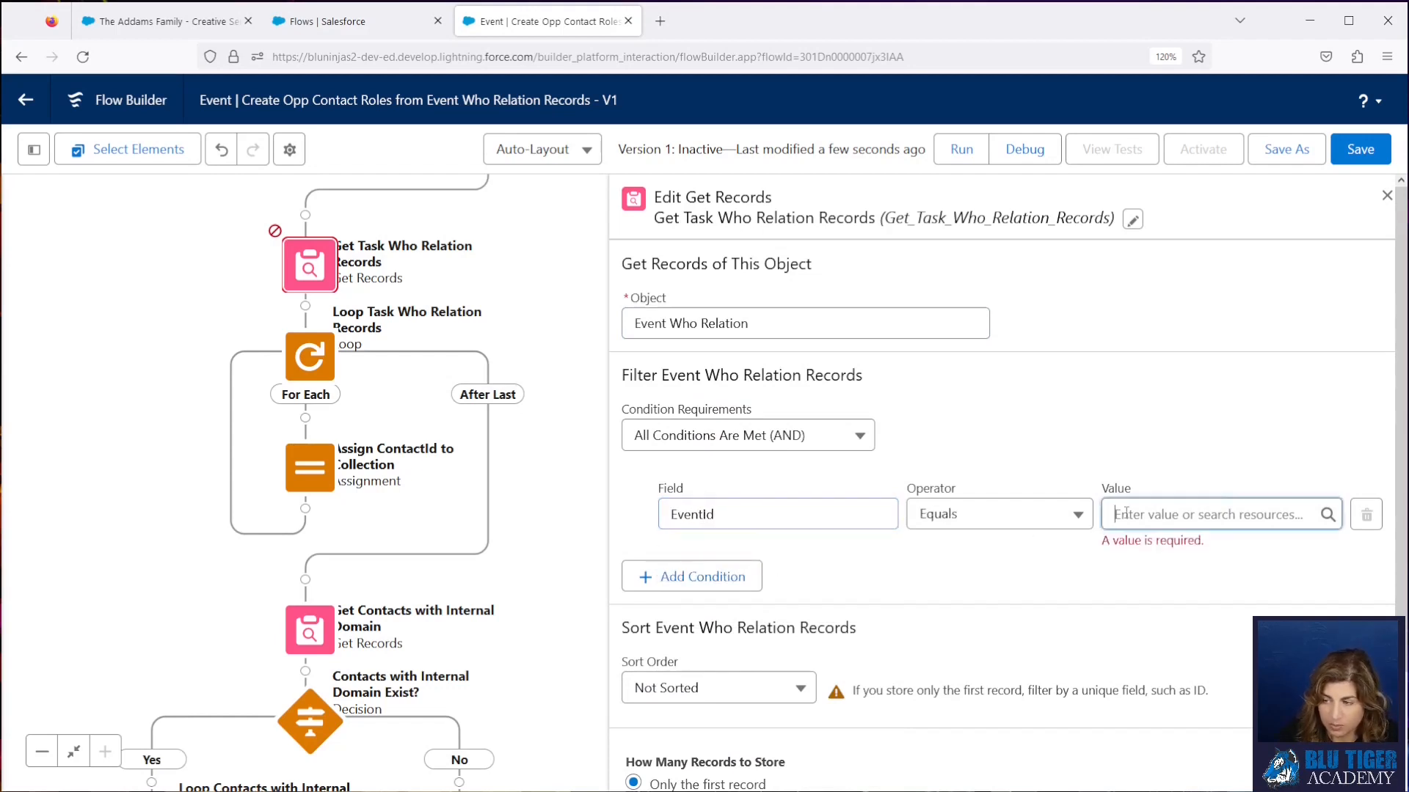
scroll(1181, 587, down, 5)
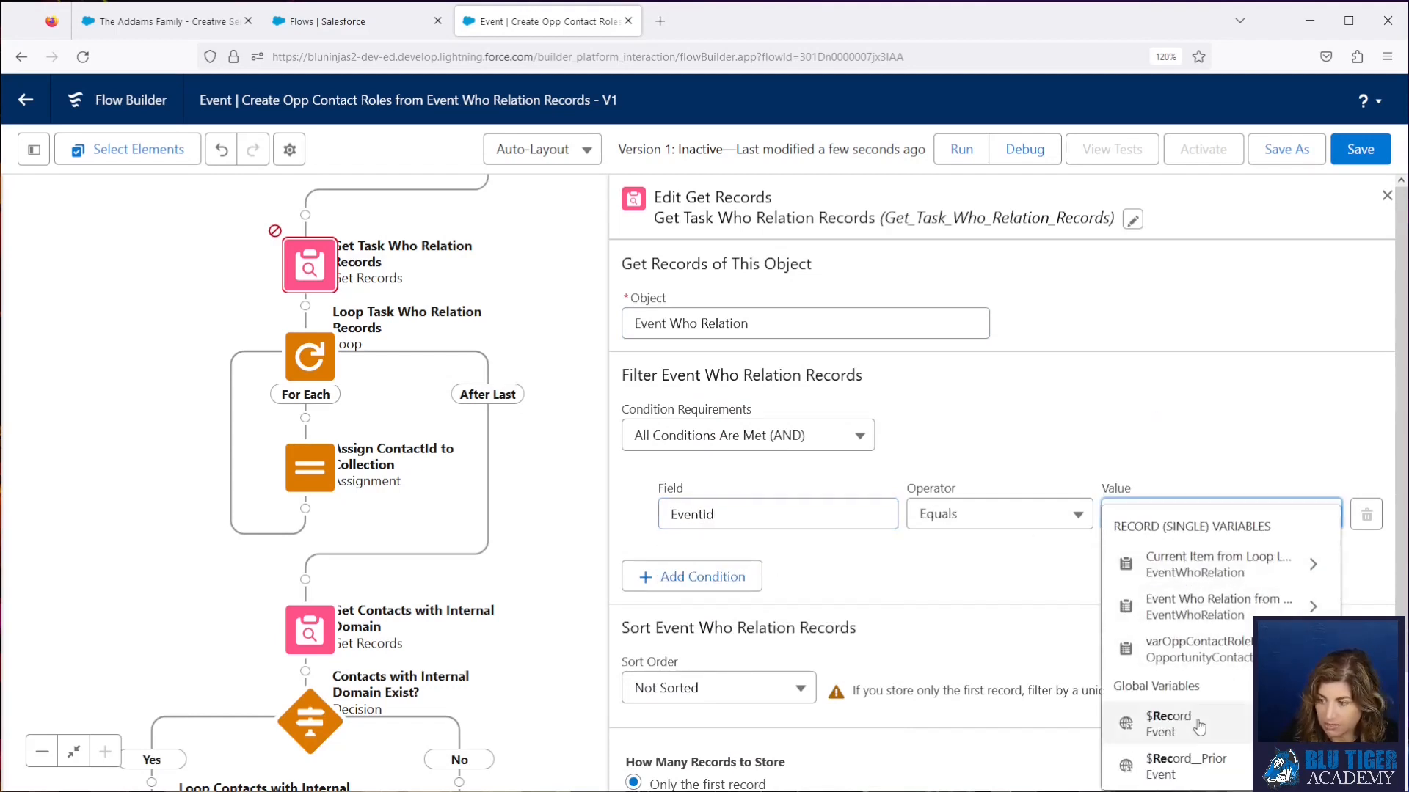
click(1198, 726)
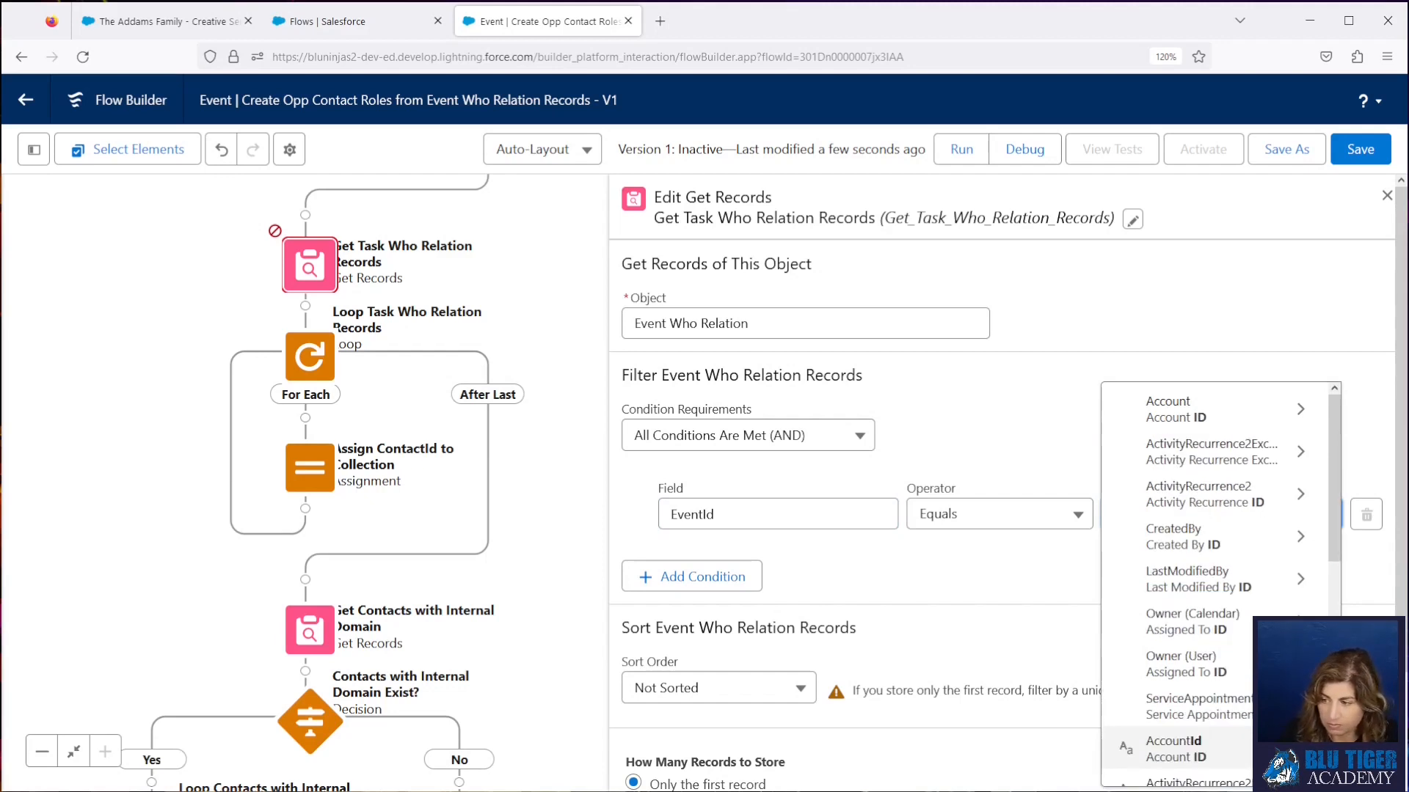
scroll(1241, 625, down, 3)
click(1218, 532)
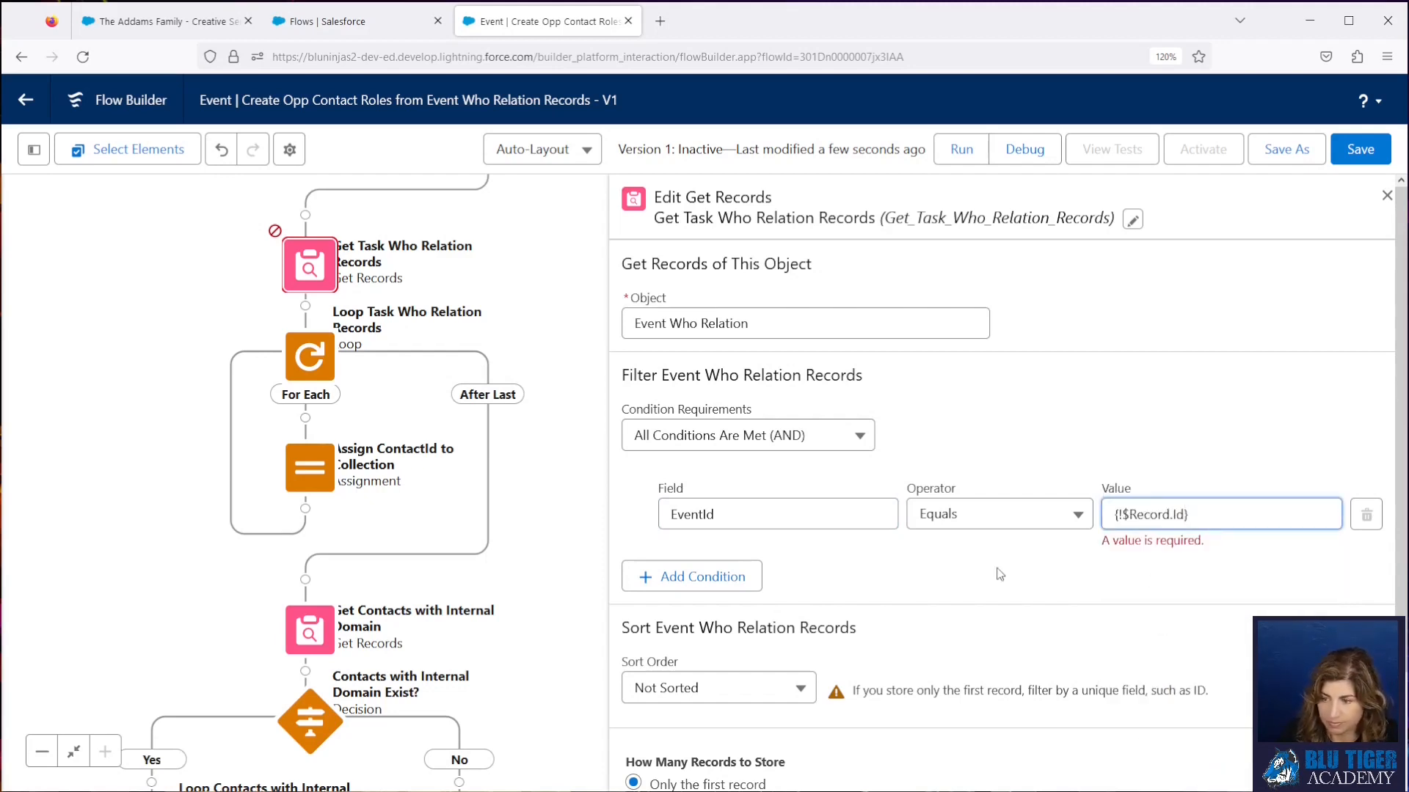
- Add a second filter condition to the Event Who Relation records where Type Equals Contact
click(736, 559)
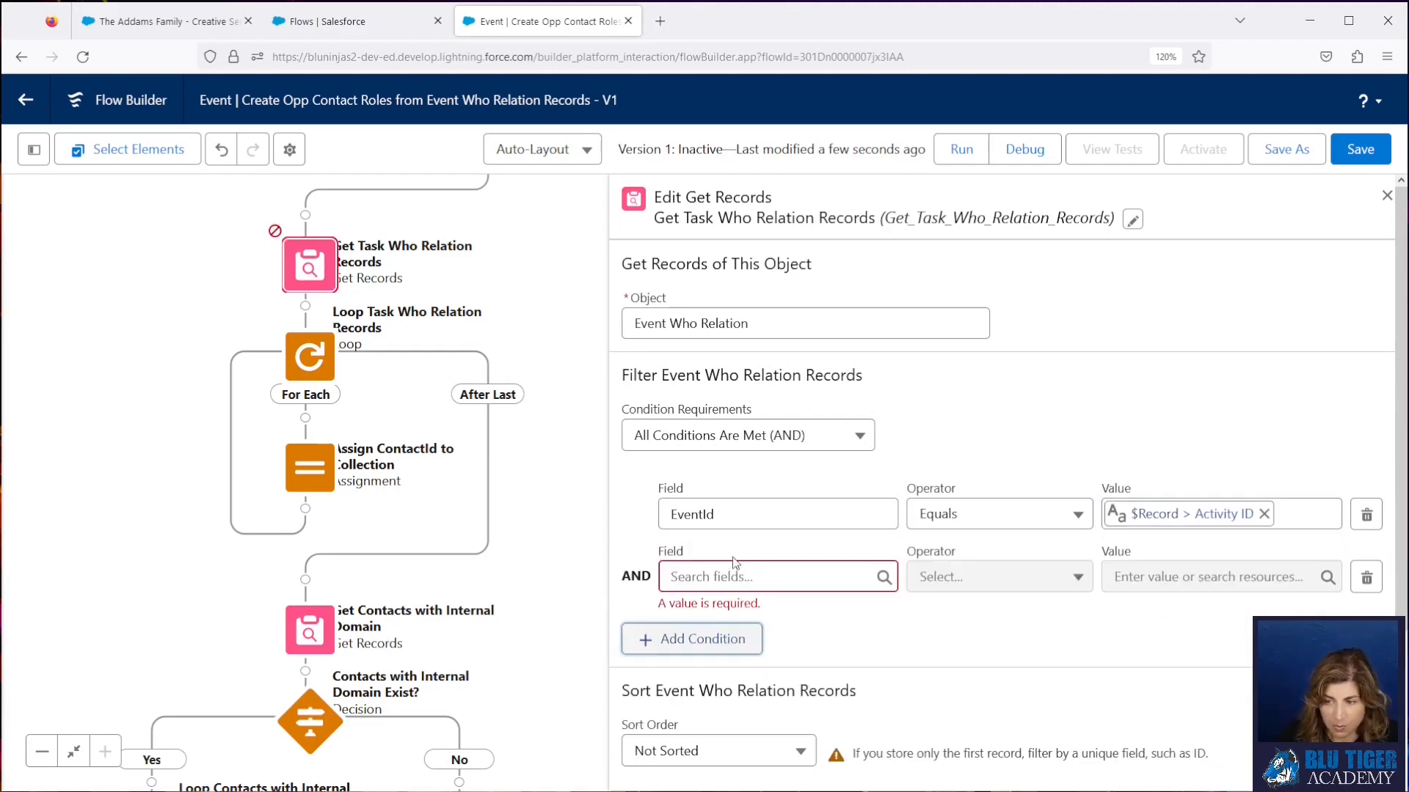
click(734, 576)
text(Type)
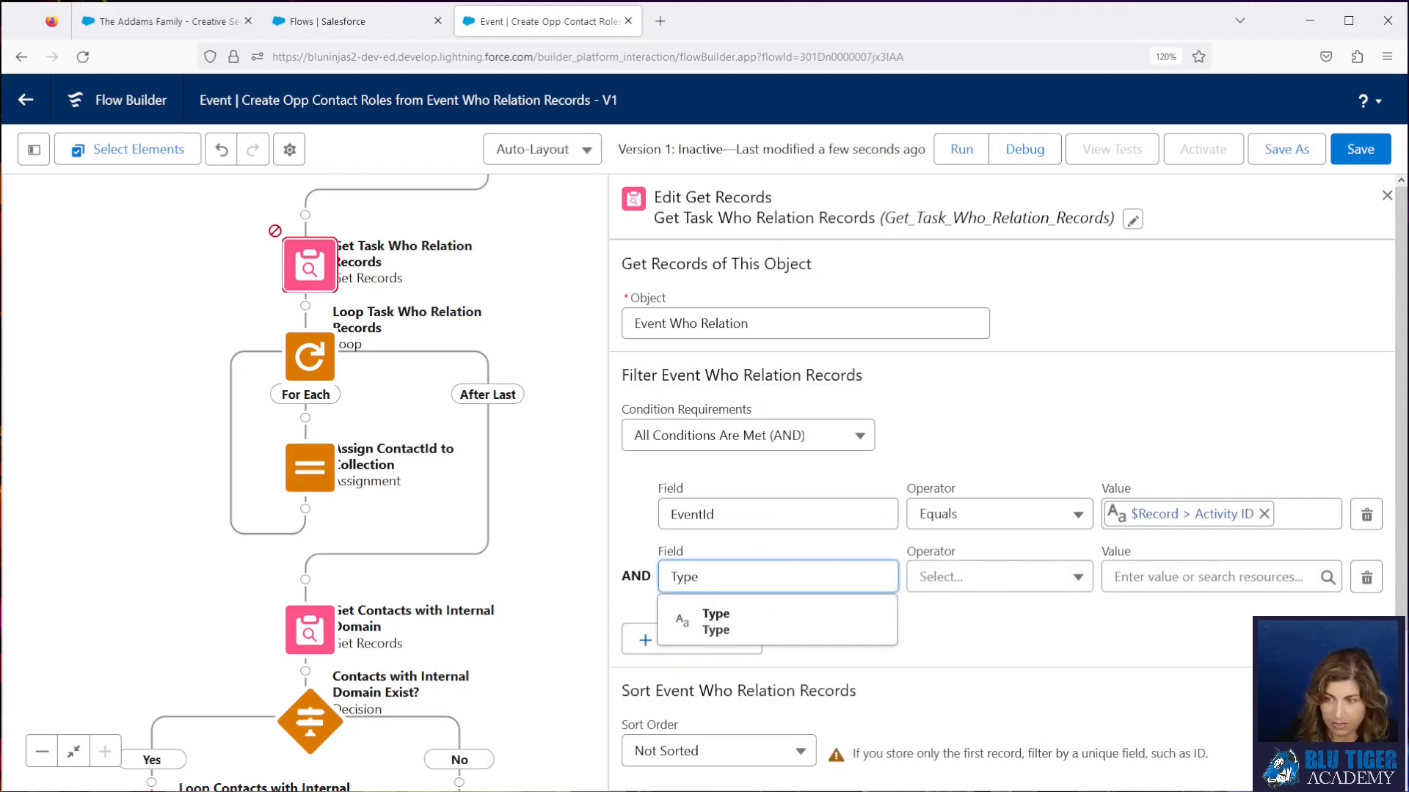
click(763, 619)
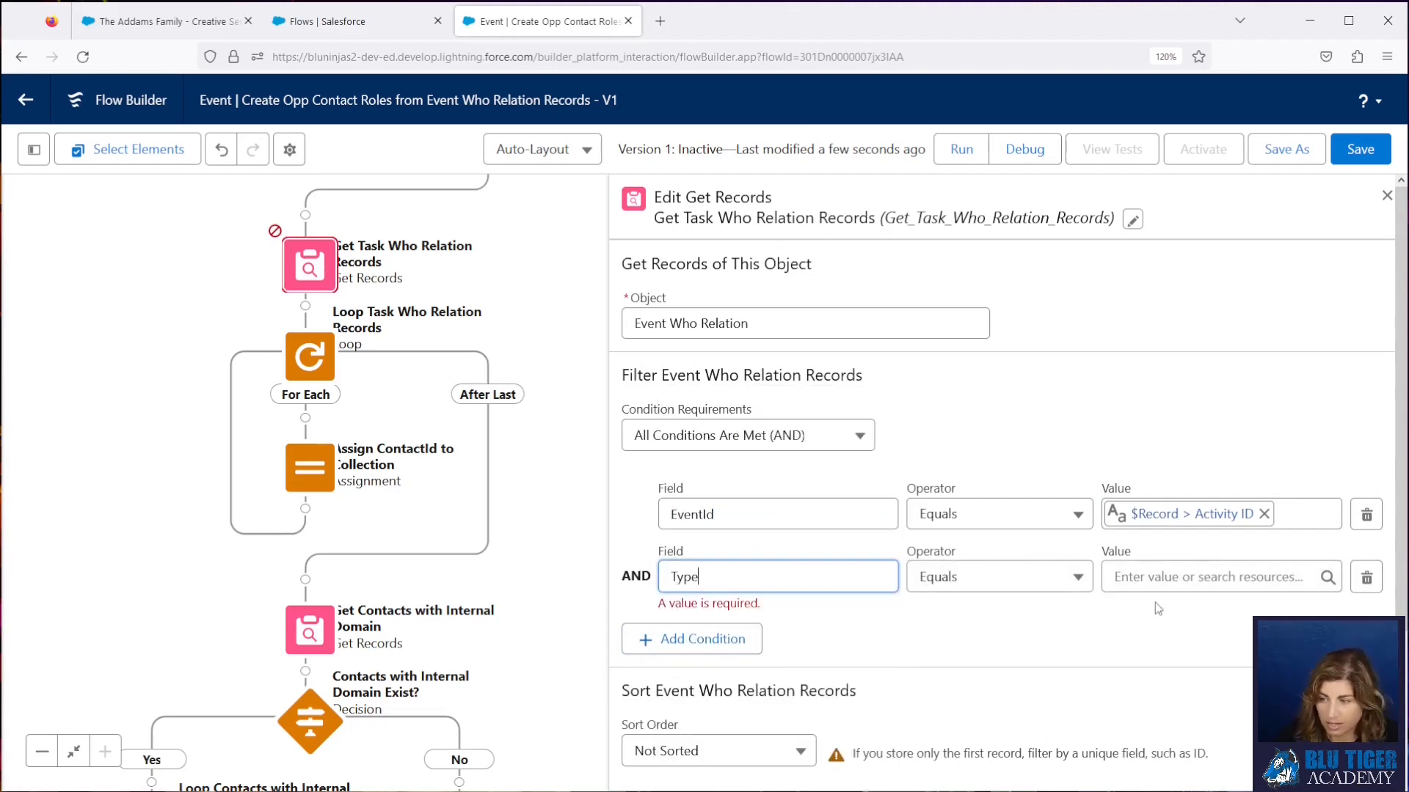
click(1153, 577)
text(Contact)
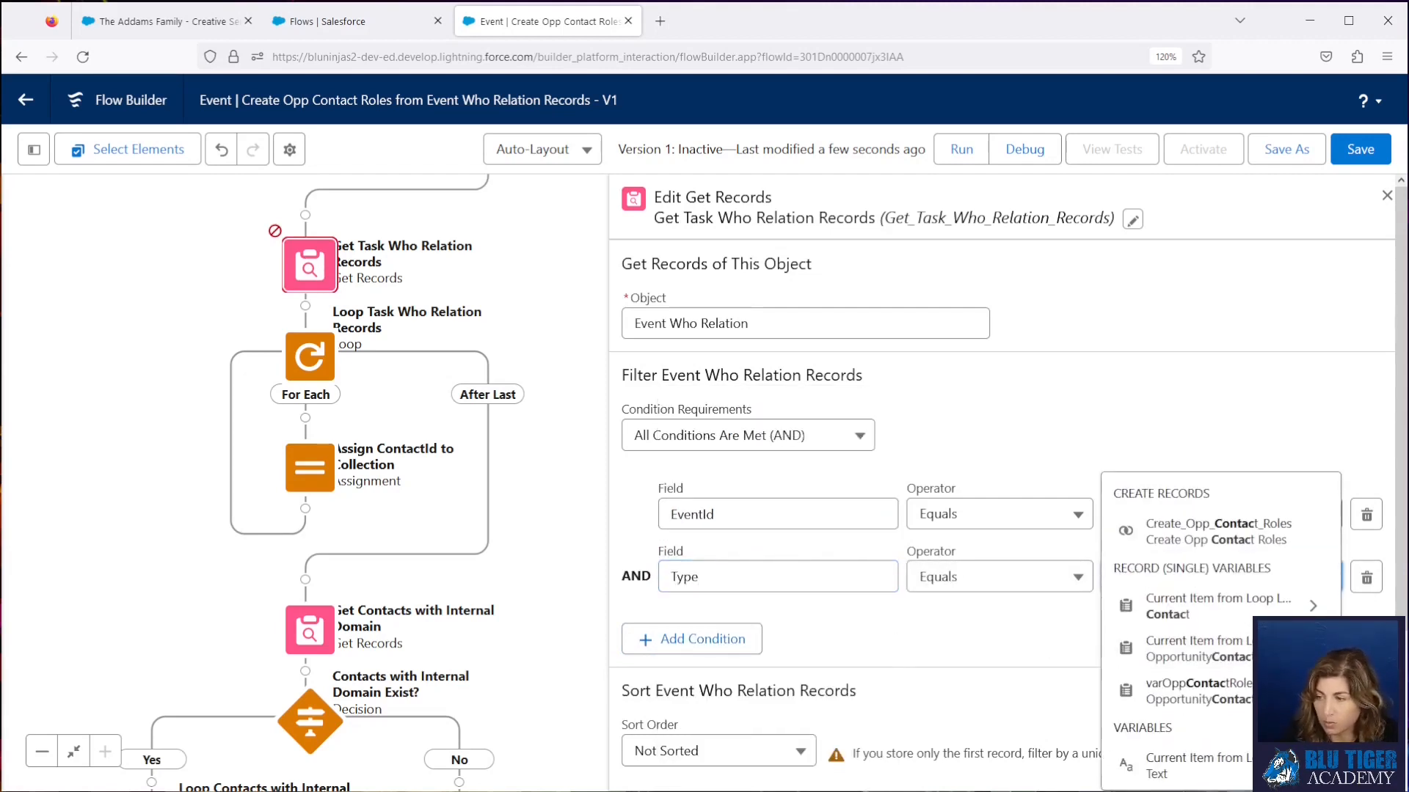
click(1056, 622)
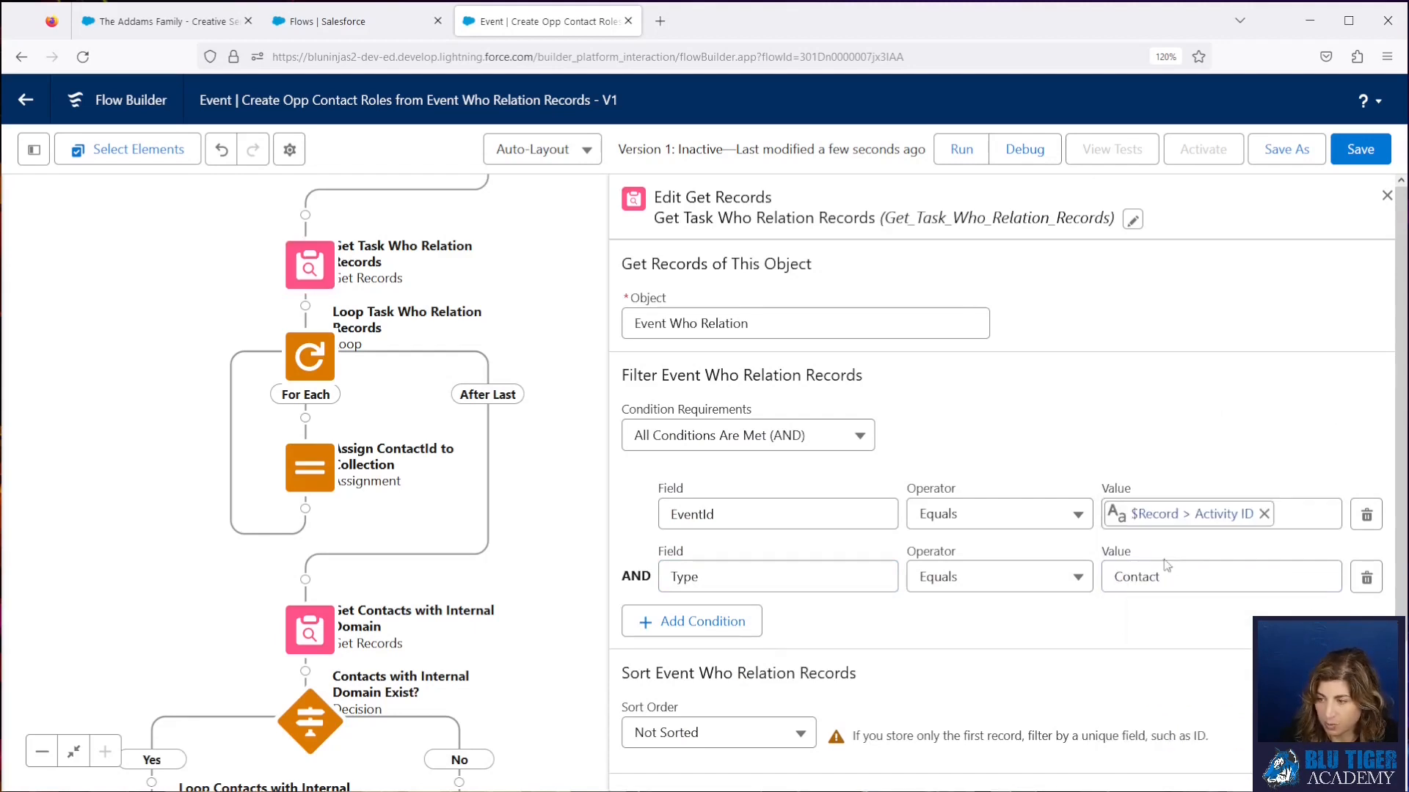
- Add a third filter condition where RelationId is Not In varOppContactRoleContactIds, and store all records
click(730, 620)
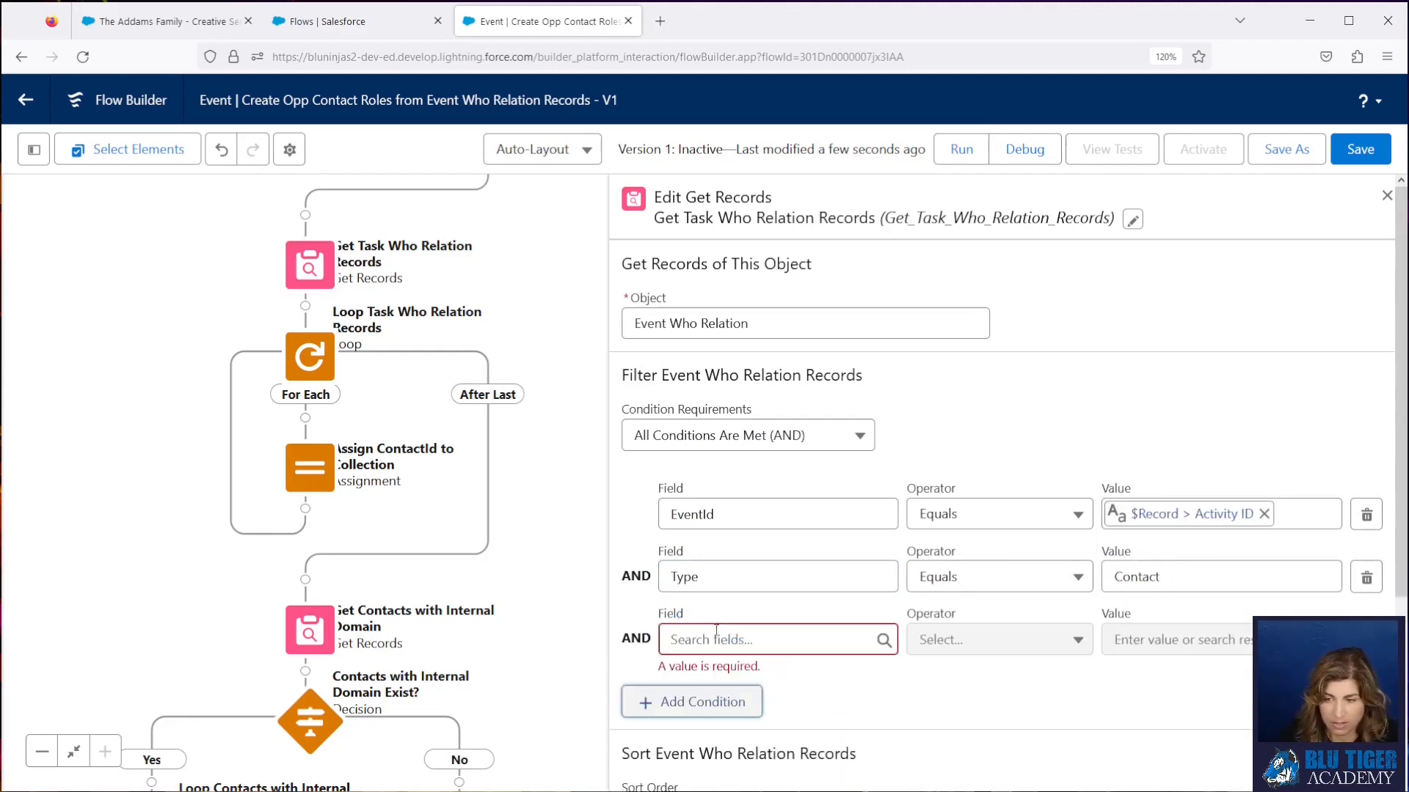
click(732, 637)
text(Relation)
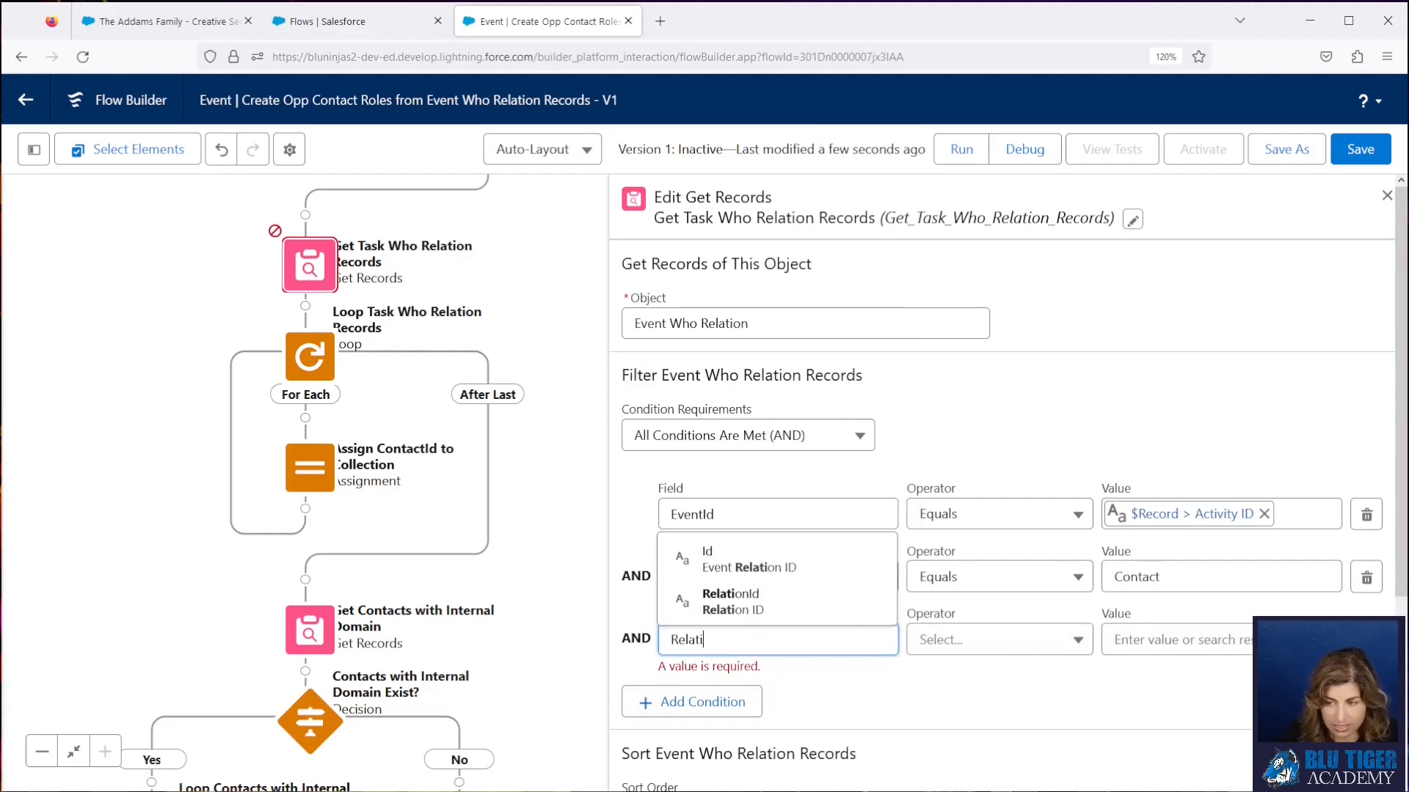
click(763, 596)
click(963, 653)
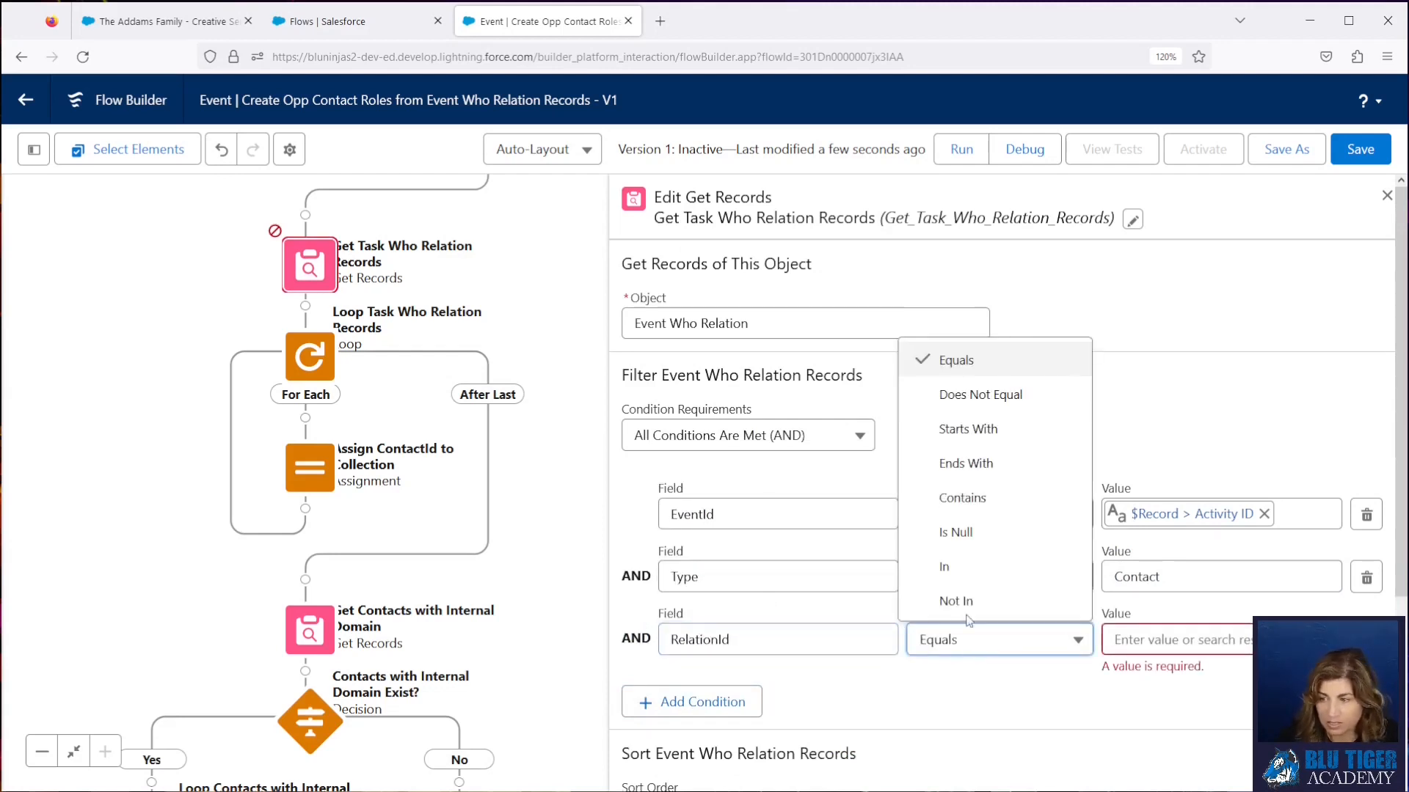
click(953, 598)
click(1141, 639)
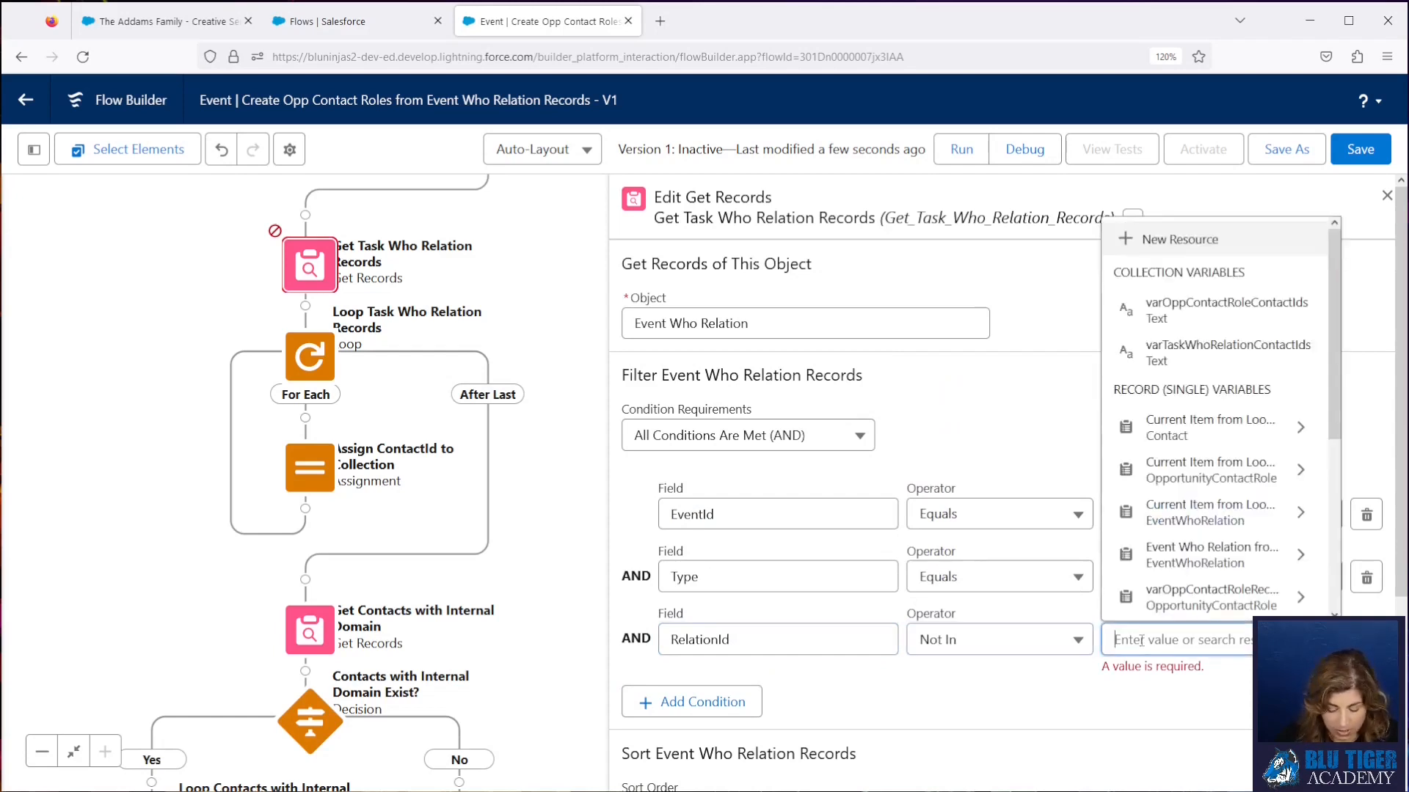
text(var)
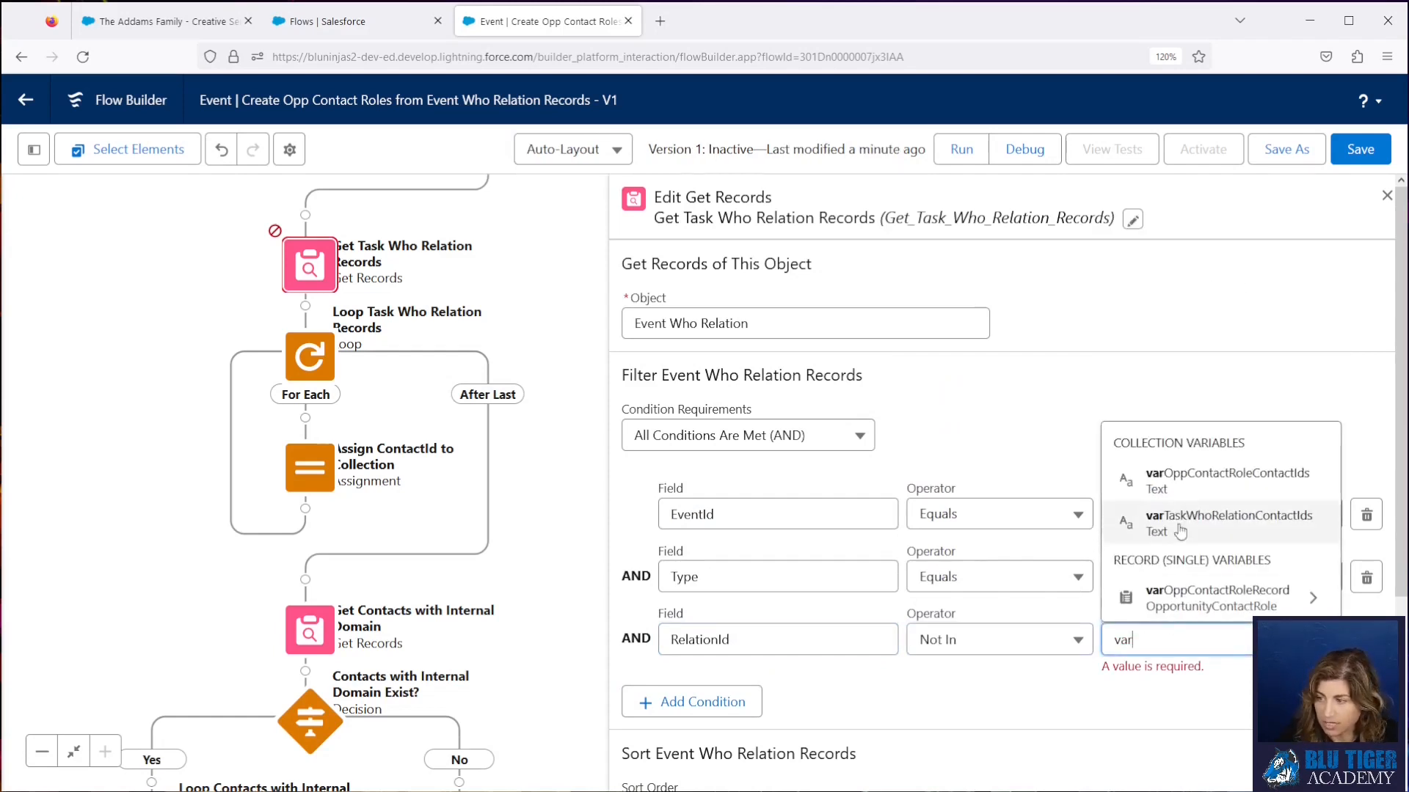
click(1171, 486)
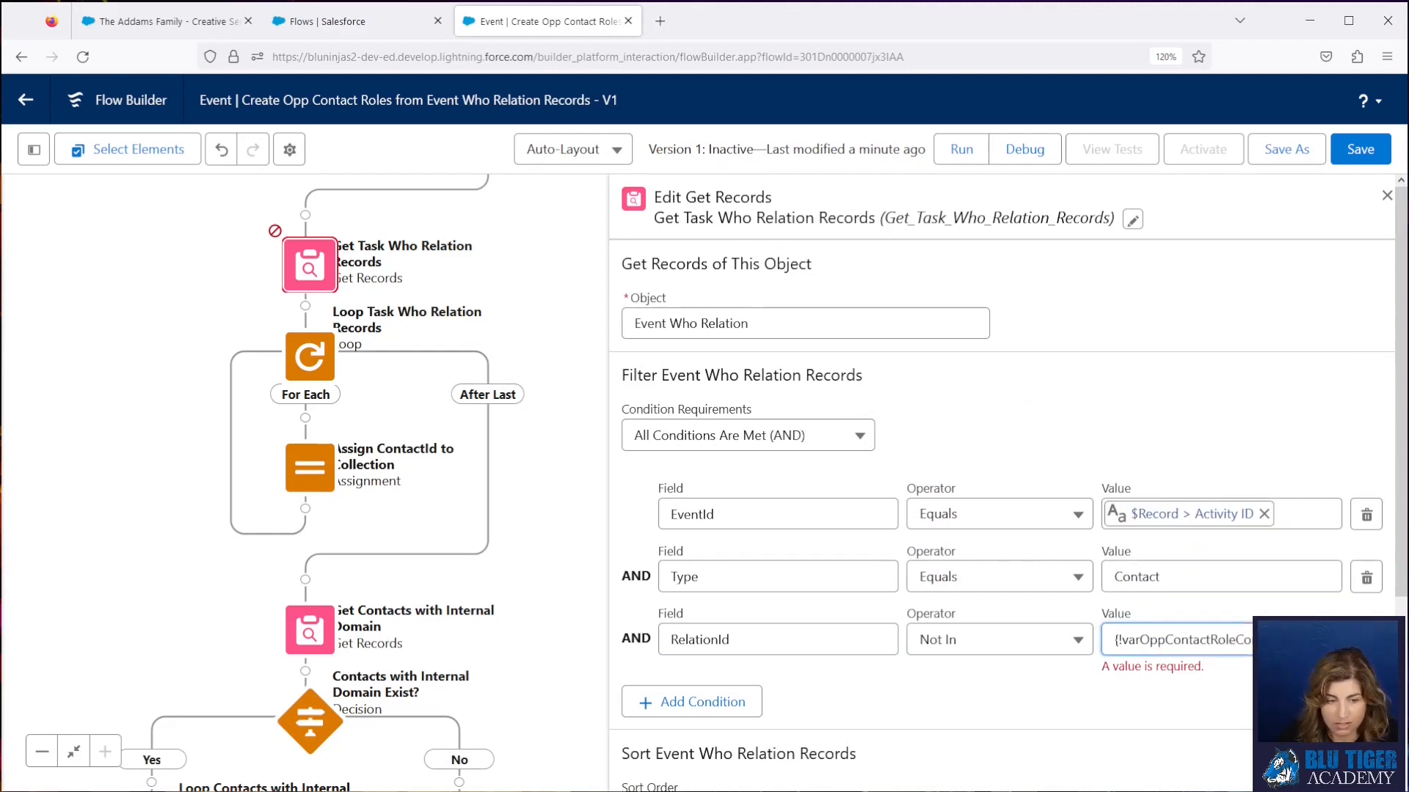
scroll(782, 620, down, 3)
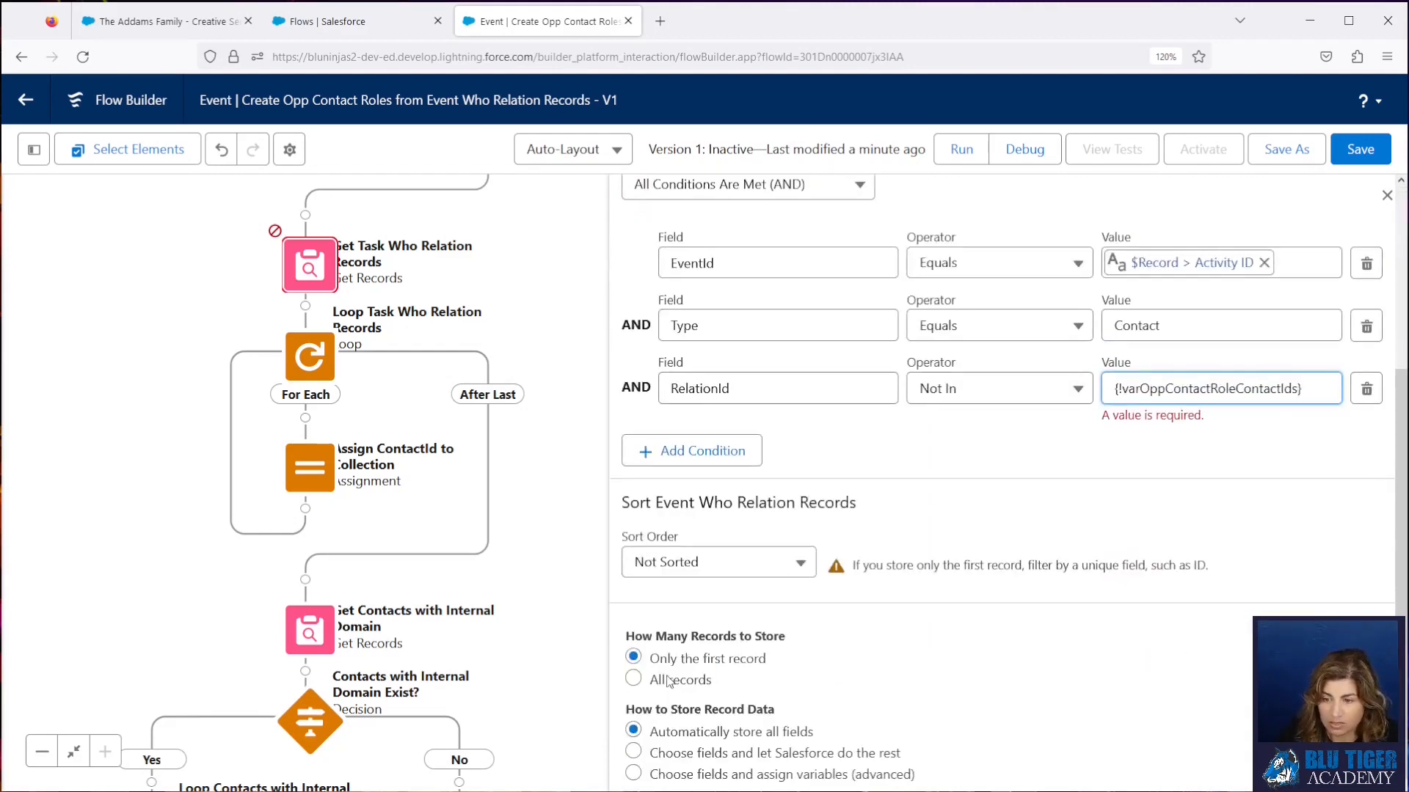
click(635, 681)
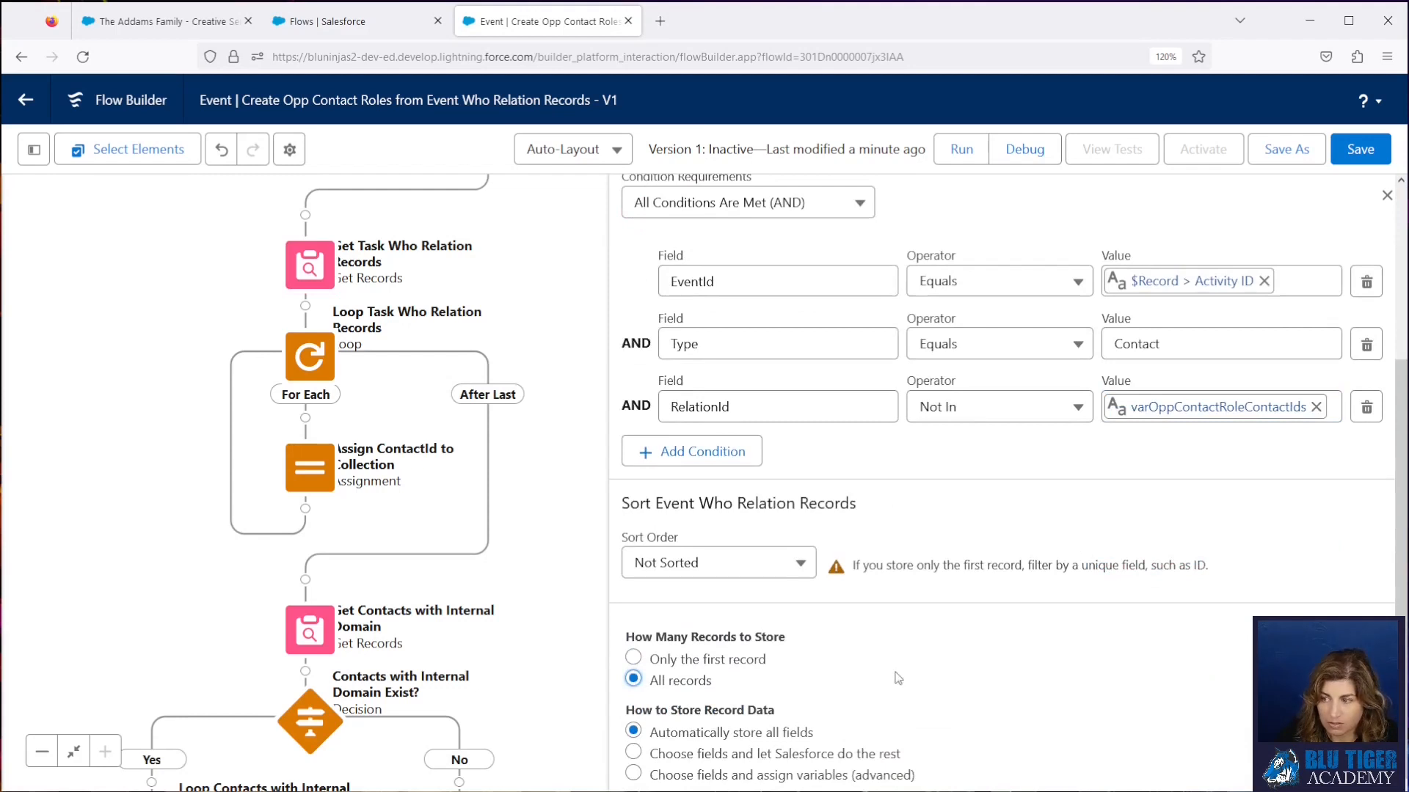
- Change the Get Records element's label to "Get Event Who Relation Records"
scroll(875, 397, up, 3)
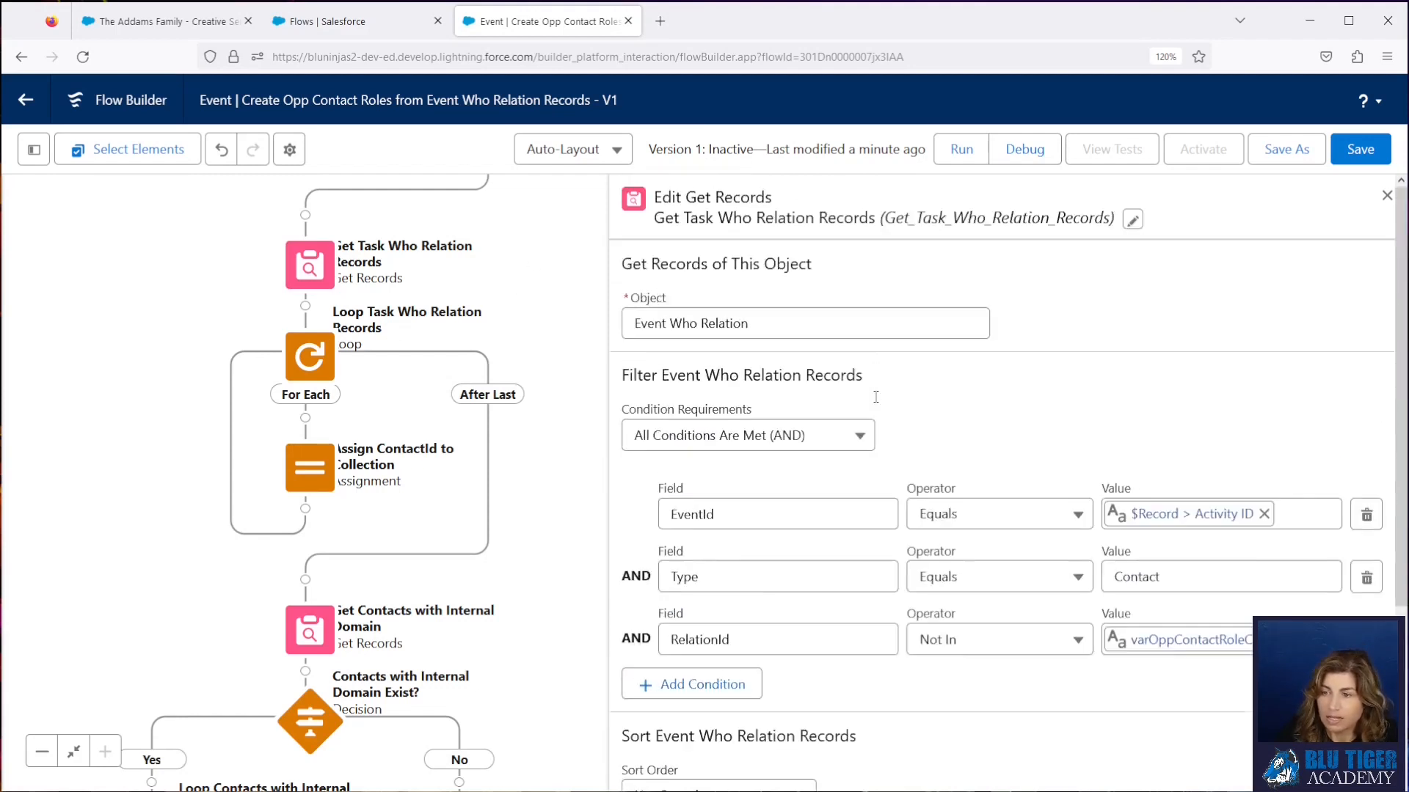
click(1133, 220)
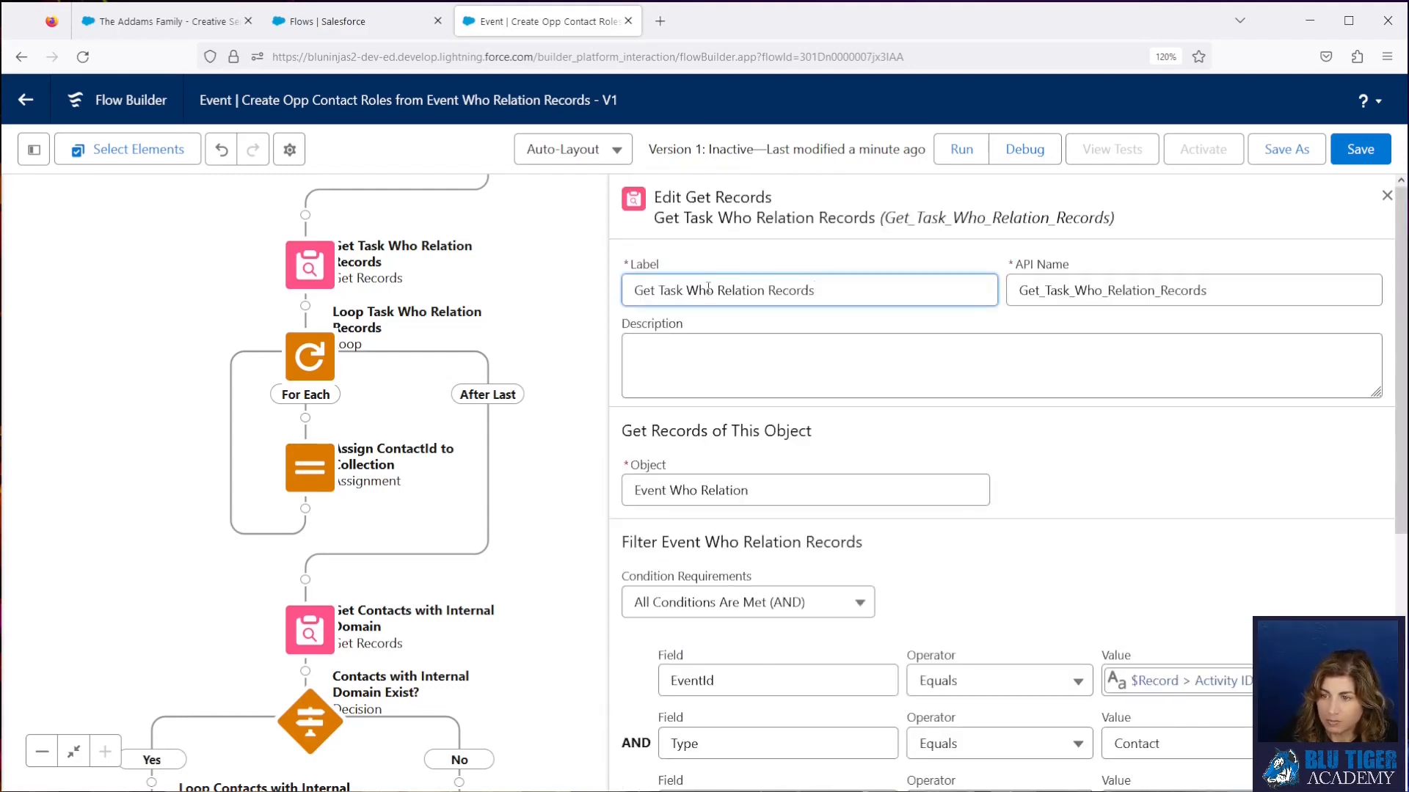
click(684, 290)
key(BackSpace)
key(BackSpace)
key(BackSpace)
key(BackSpace)
text(Event)
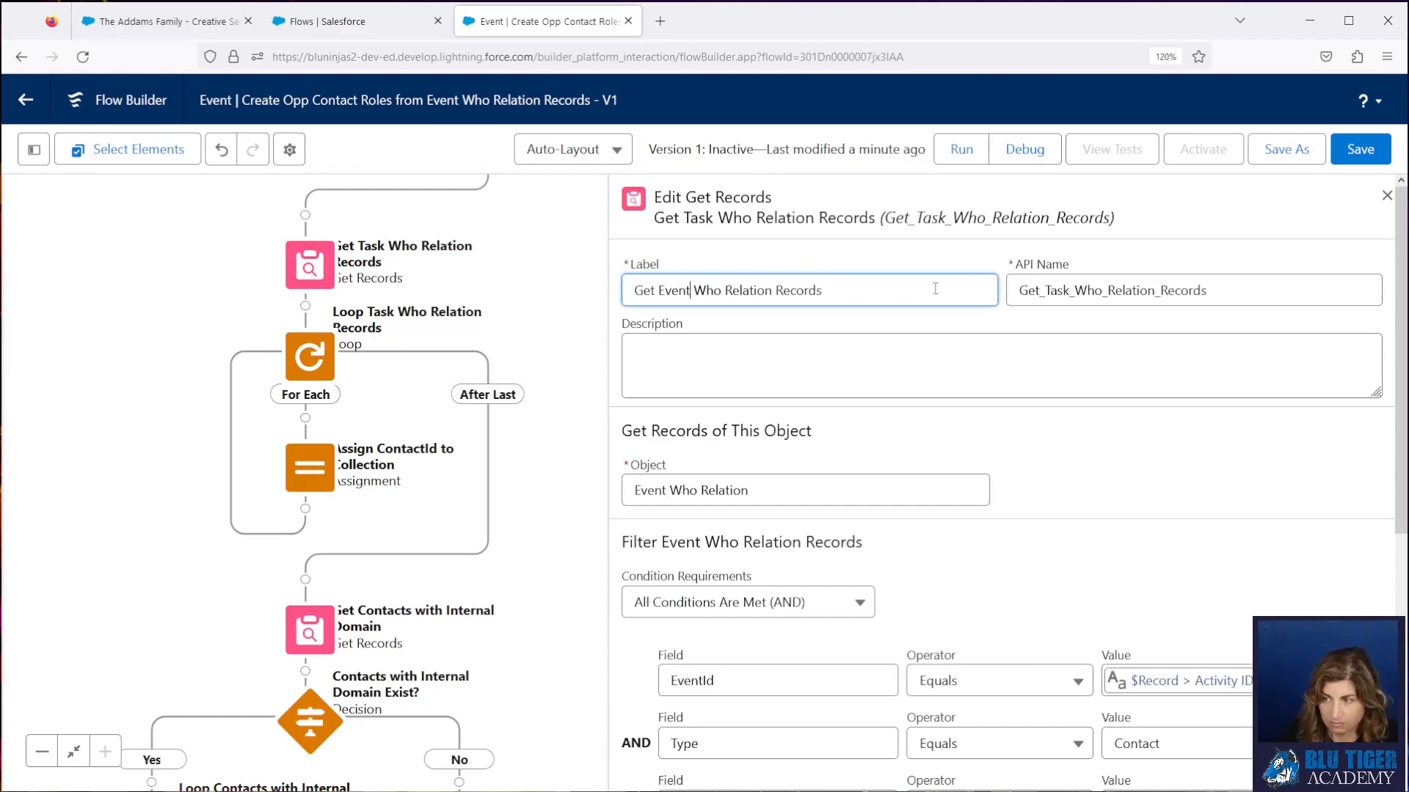
- Change the Get Records element's API name to Get_Event_Who_Relation_Records
click(1074, 291)
key(BackSpace)
key(BackSpace)
key(BackSpace)
key(BackSpace)
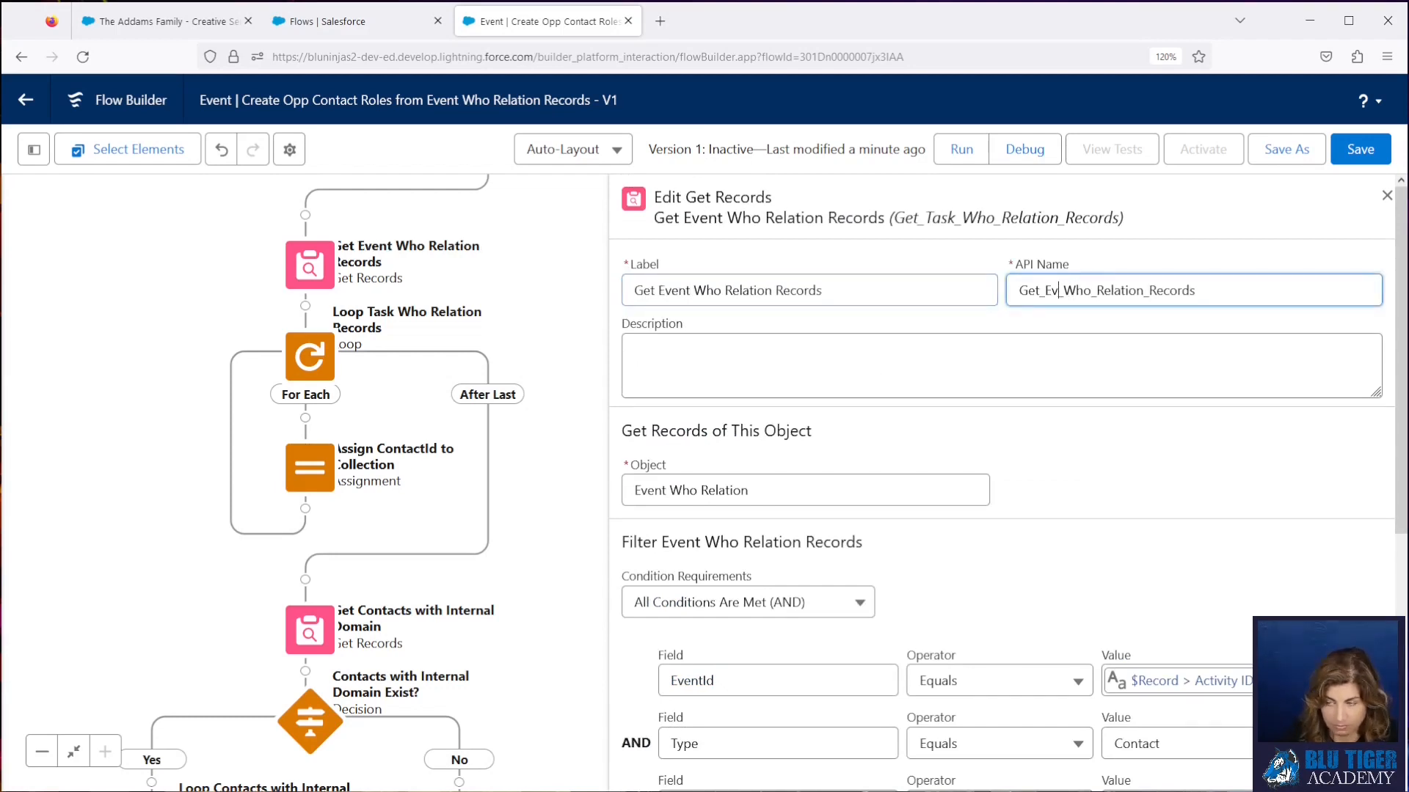
text(Event)
click(1090, 504)
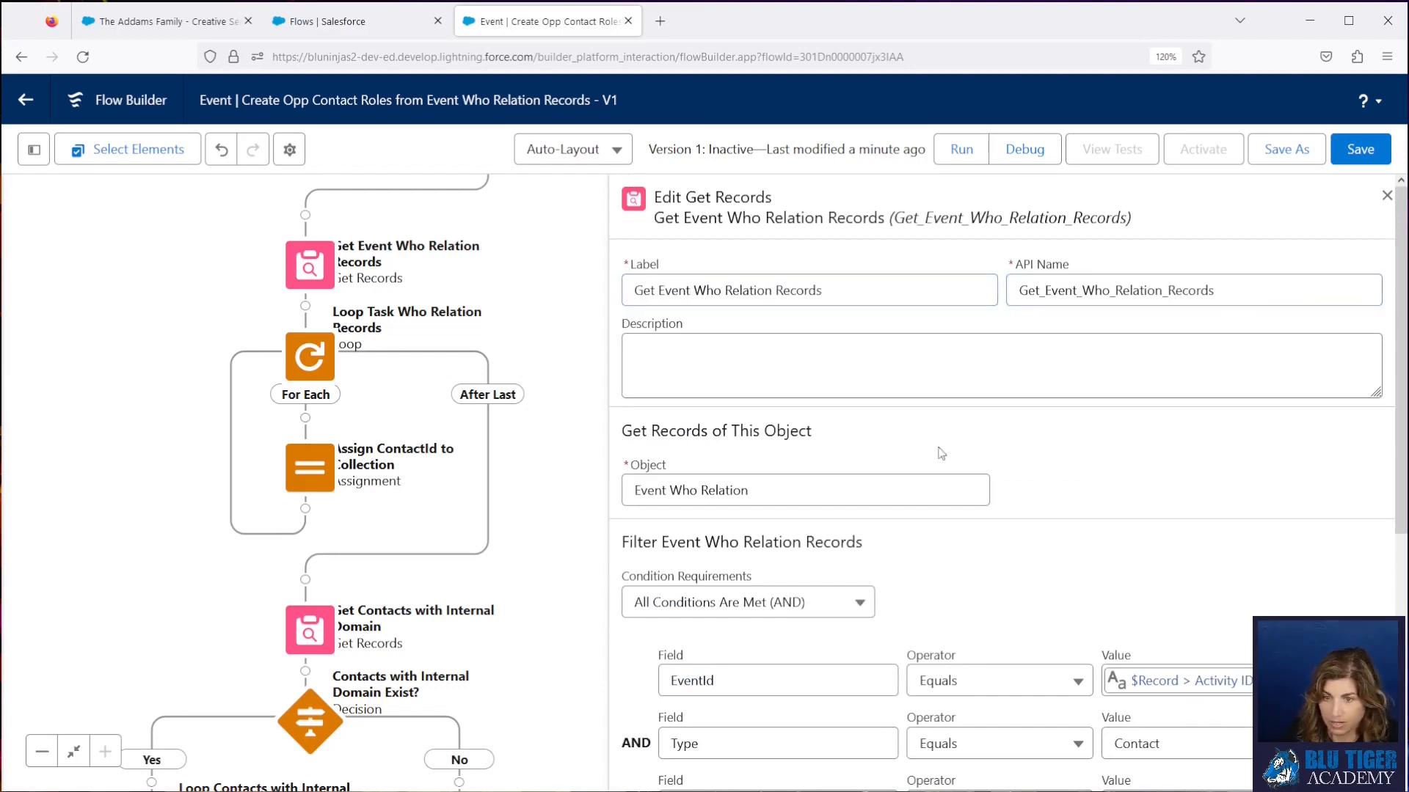
- Rename the Loop Task Who Relation Records element to "Loop Event Who Relation Records" with API name Loop_Event_Who_Relation_Records
click(325, 359)
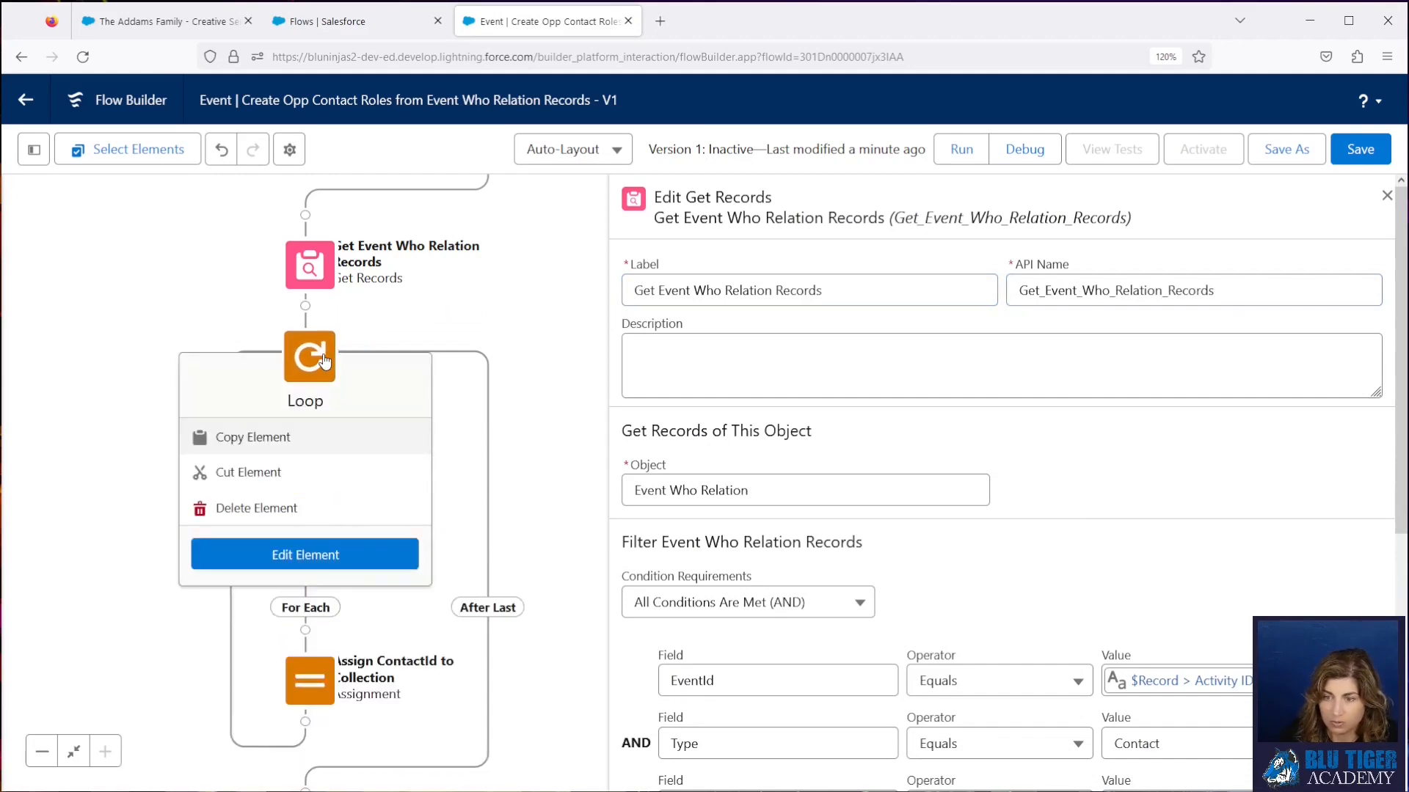
double_click(324, 359)
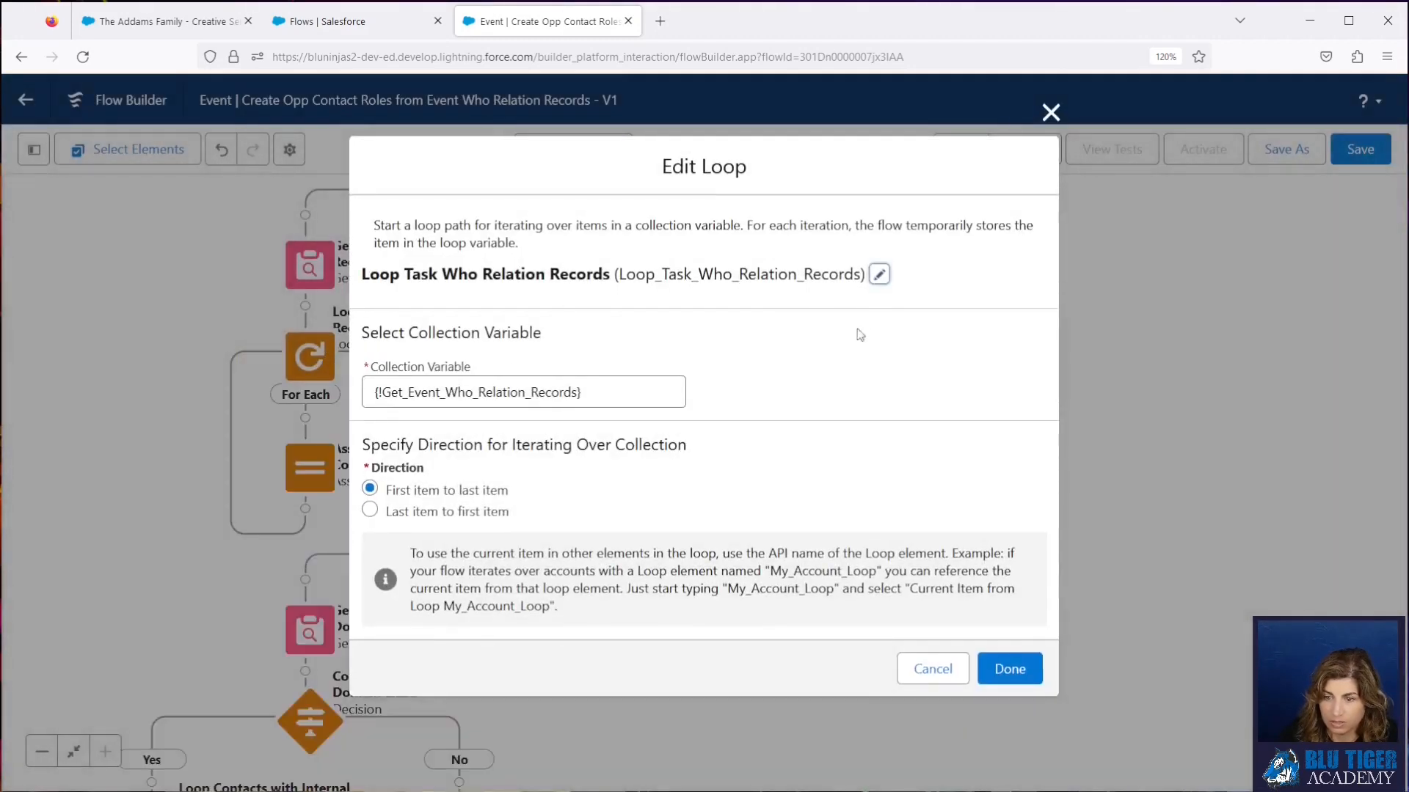
drag(592, 394, 373, 394)
click(878, 274)
click(429, 290)
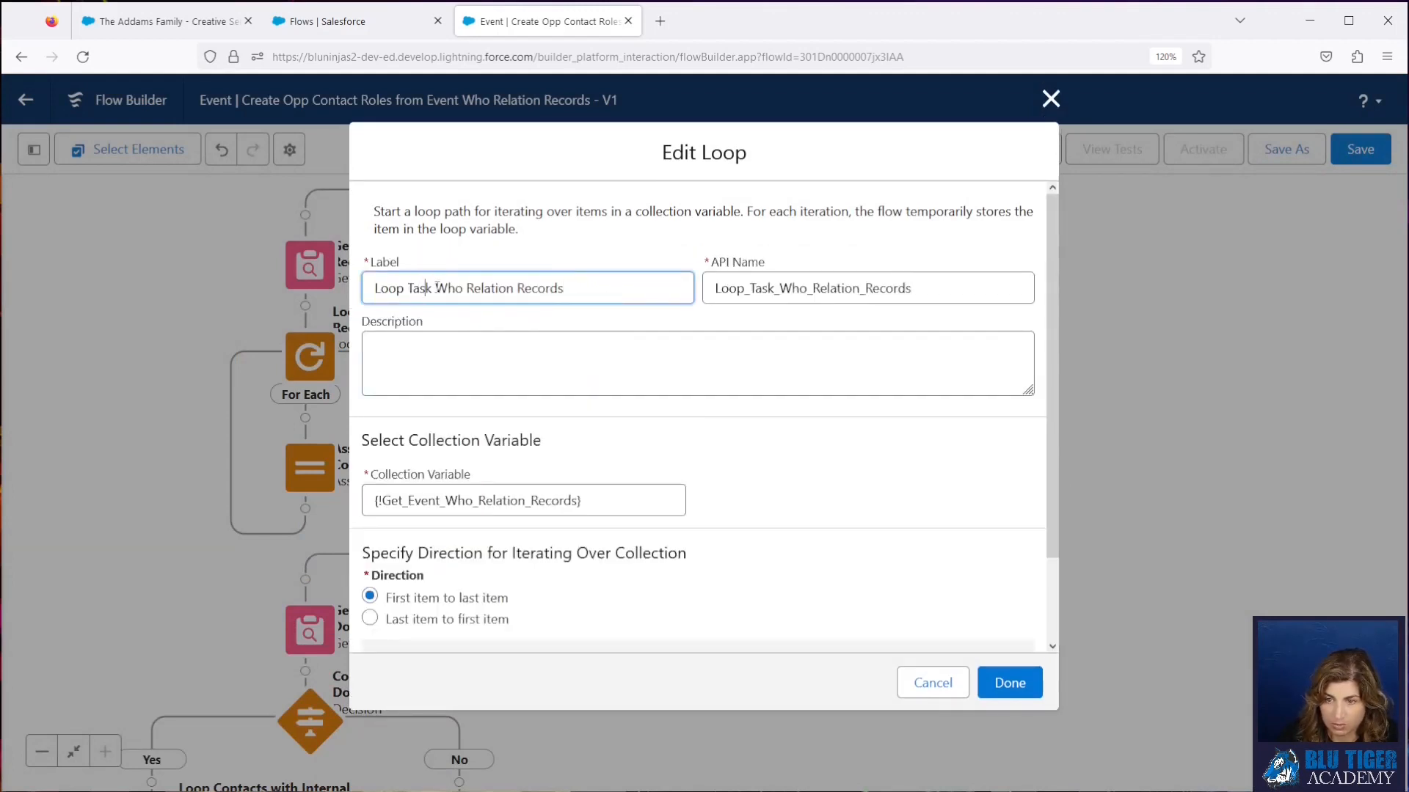
double_click(413, 291)
text(Event)
drag(746, 289, 770, 289)
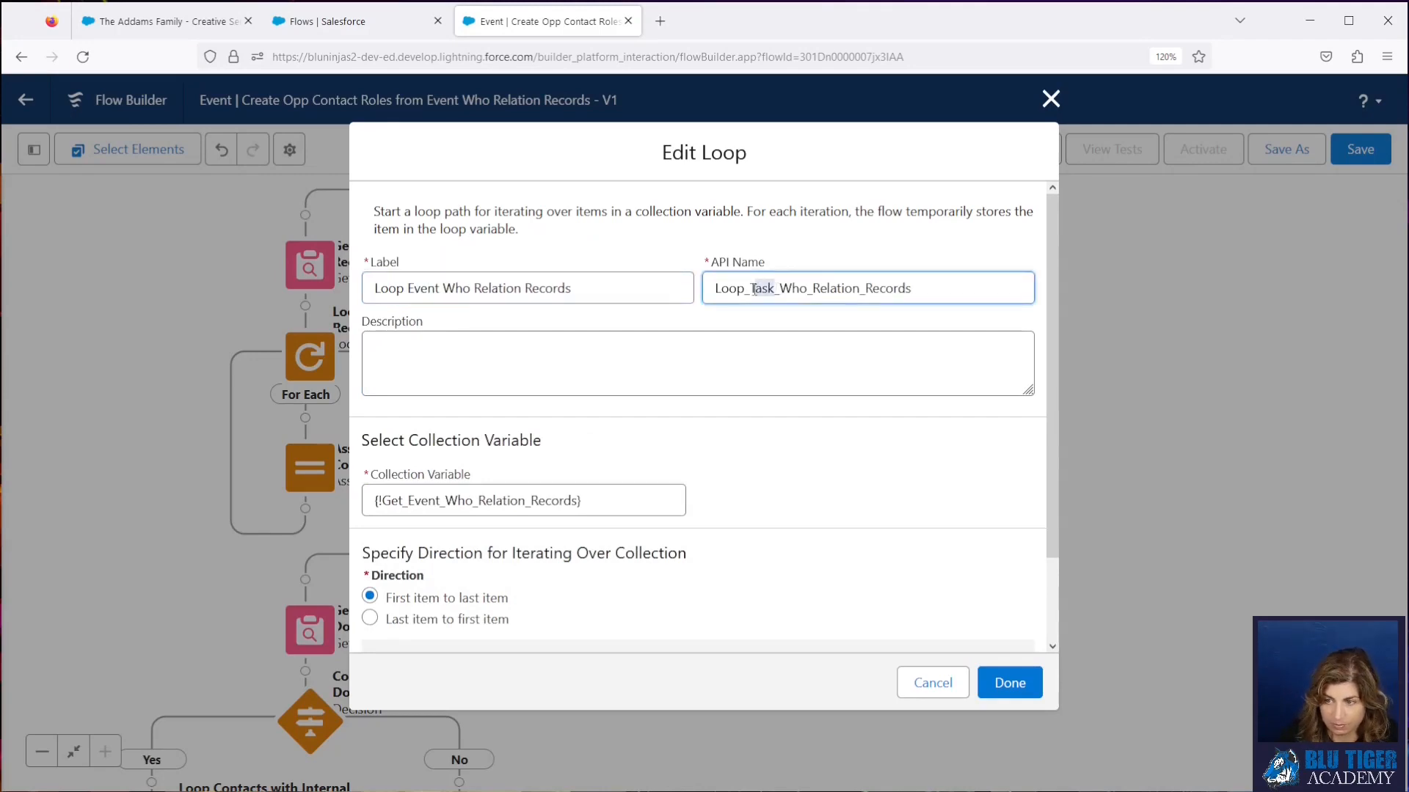
text(Event)
click(1024, 683)
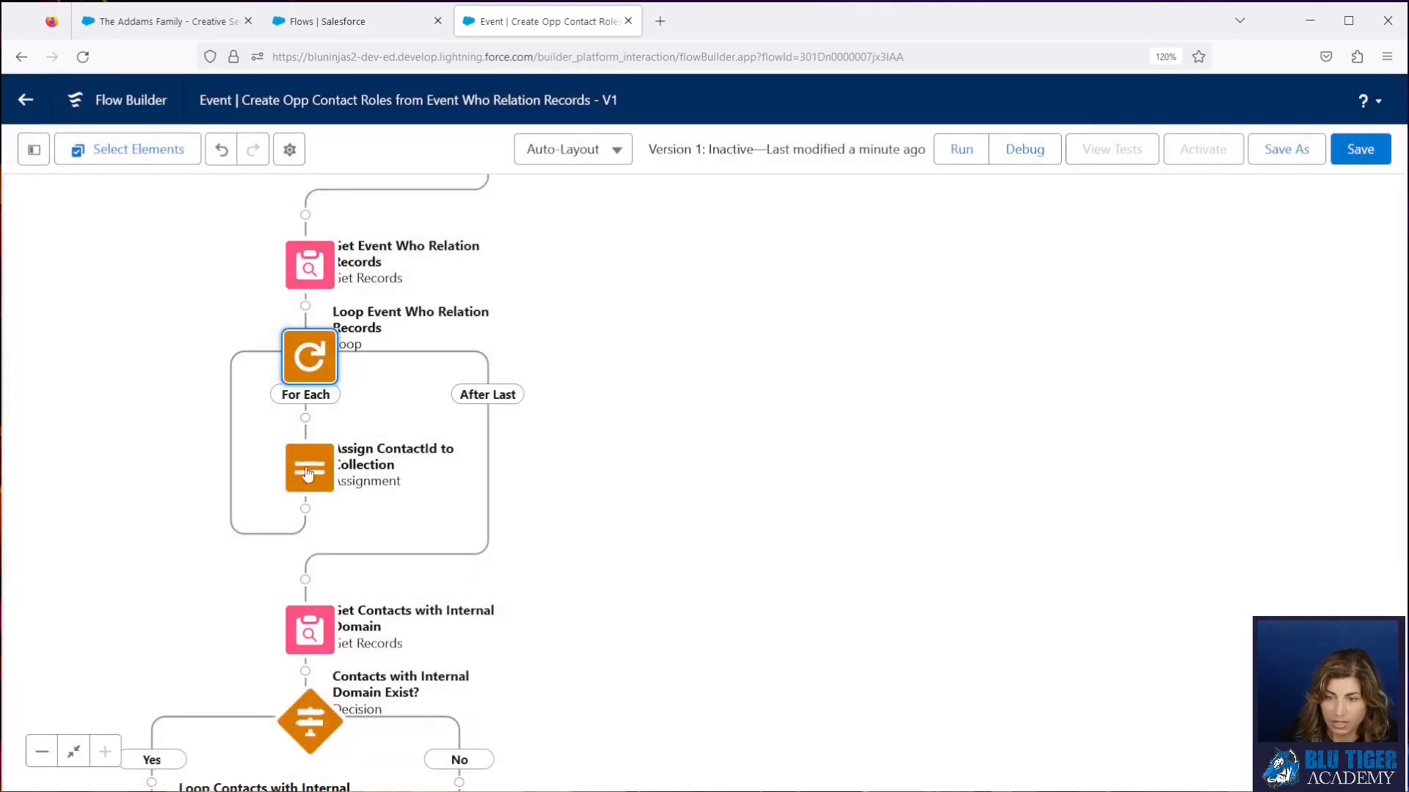
- Check the variable used in the Assign ContactId to Collection element, and open the varTaskWhoRelationContactIds collection variable for editing
double_click(322, 467)
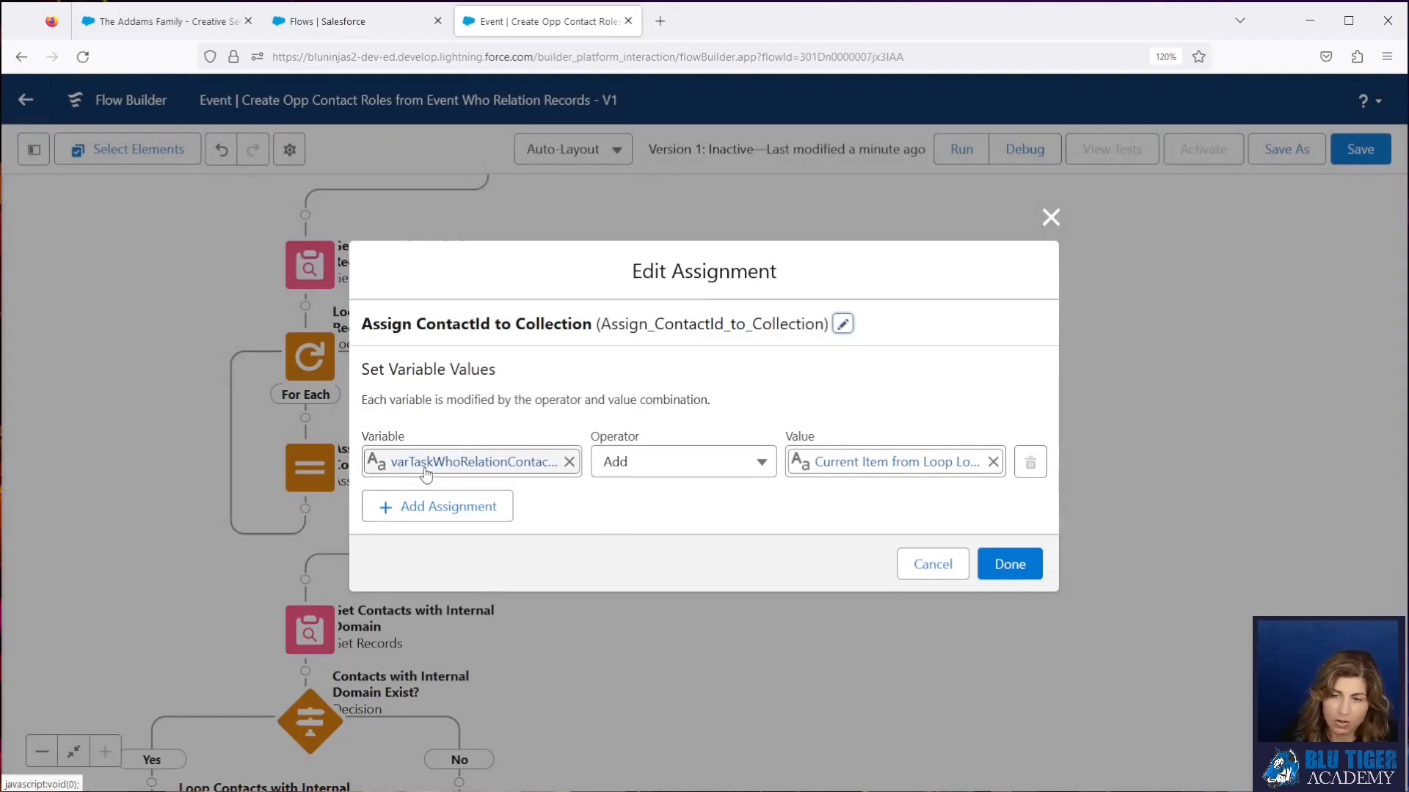
click(932, 572)
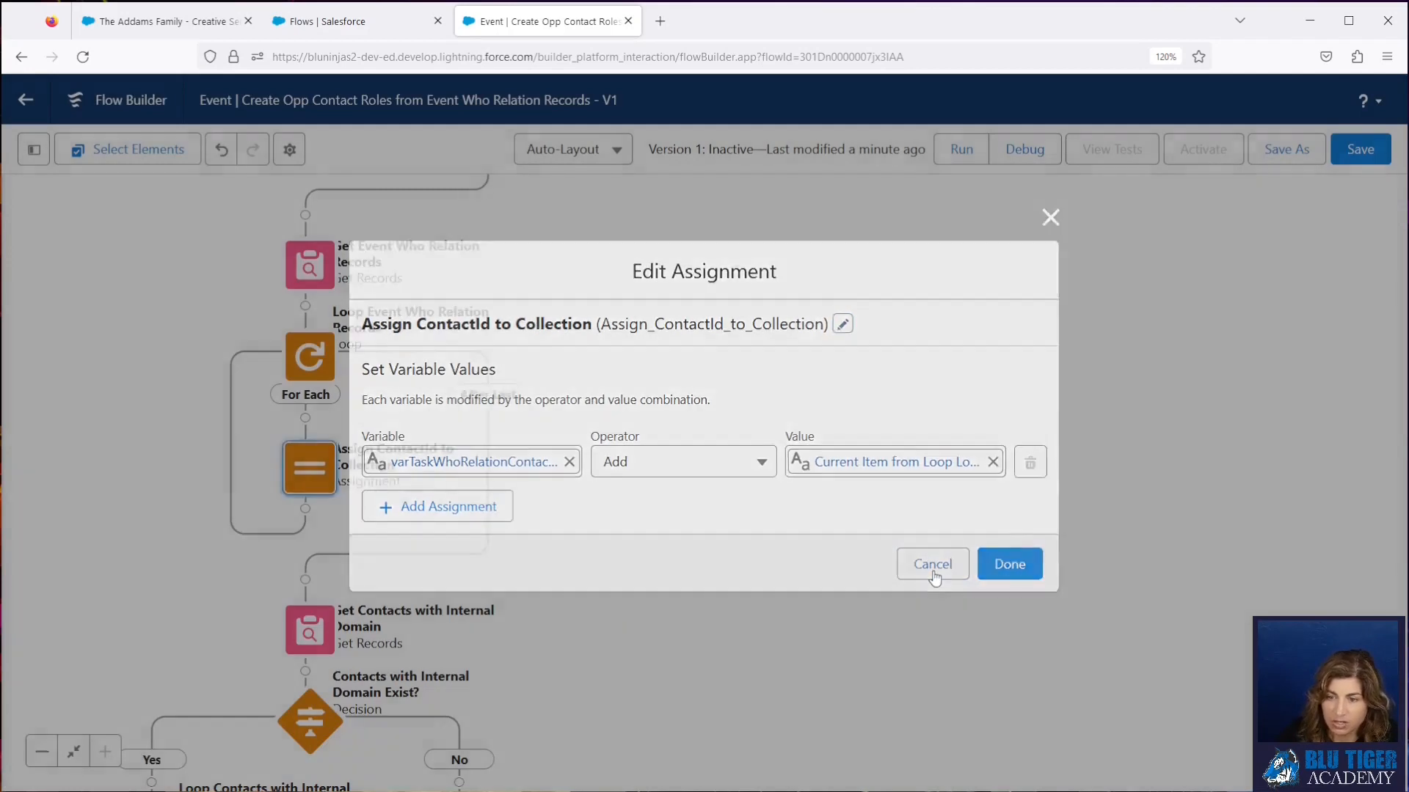
click(30, 157)
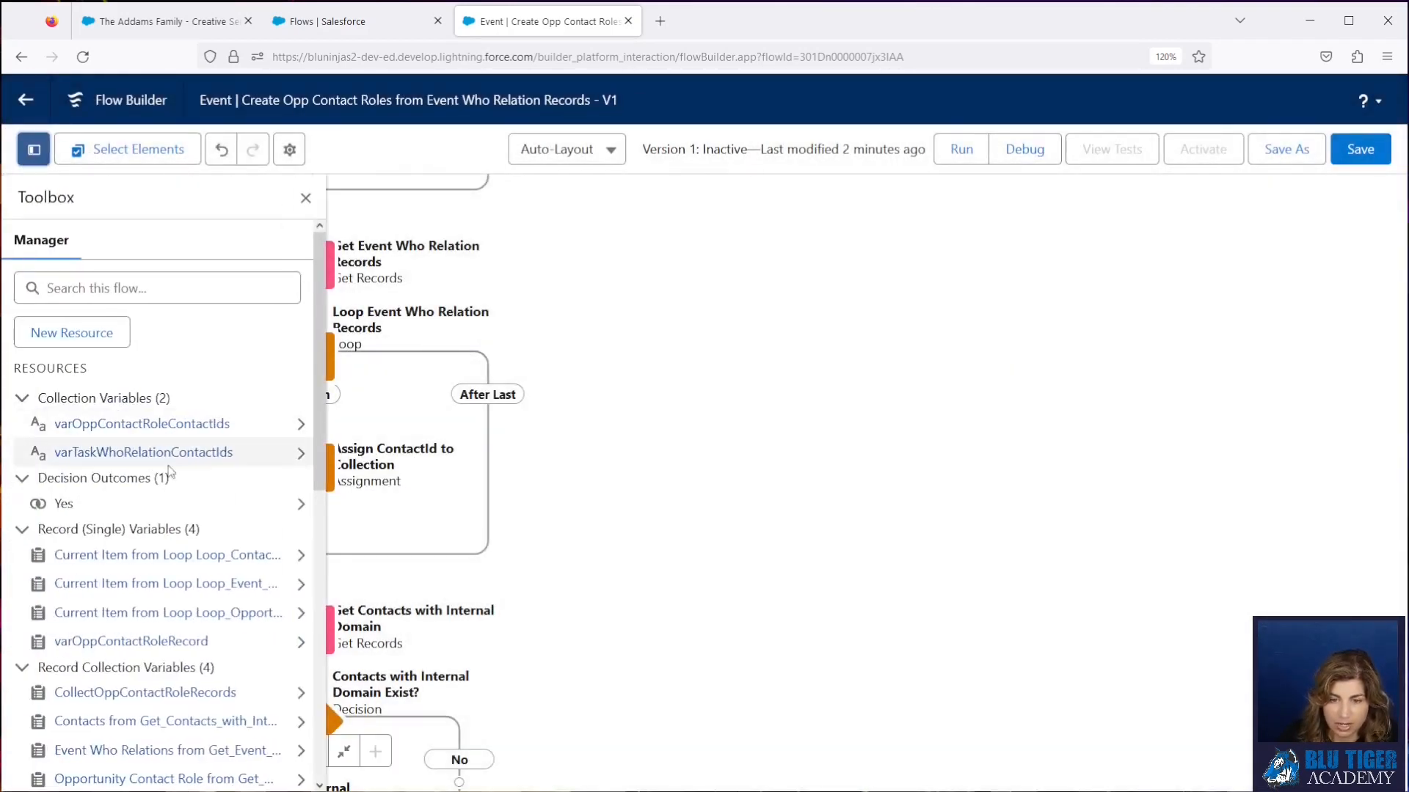
click(297, 453)
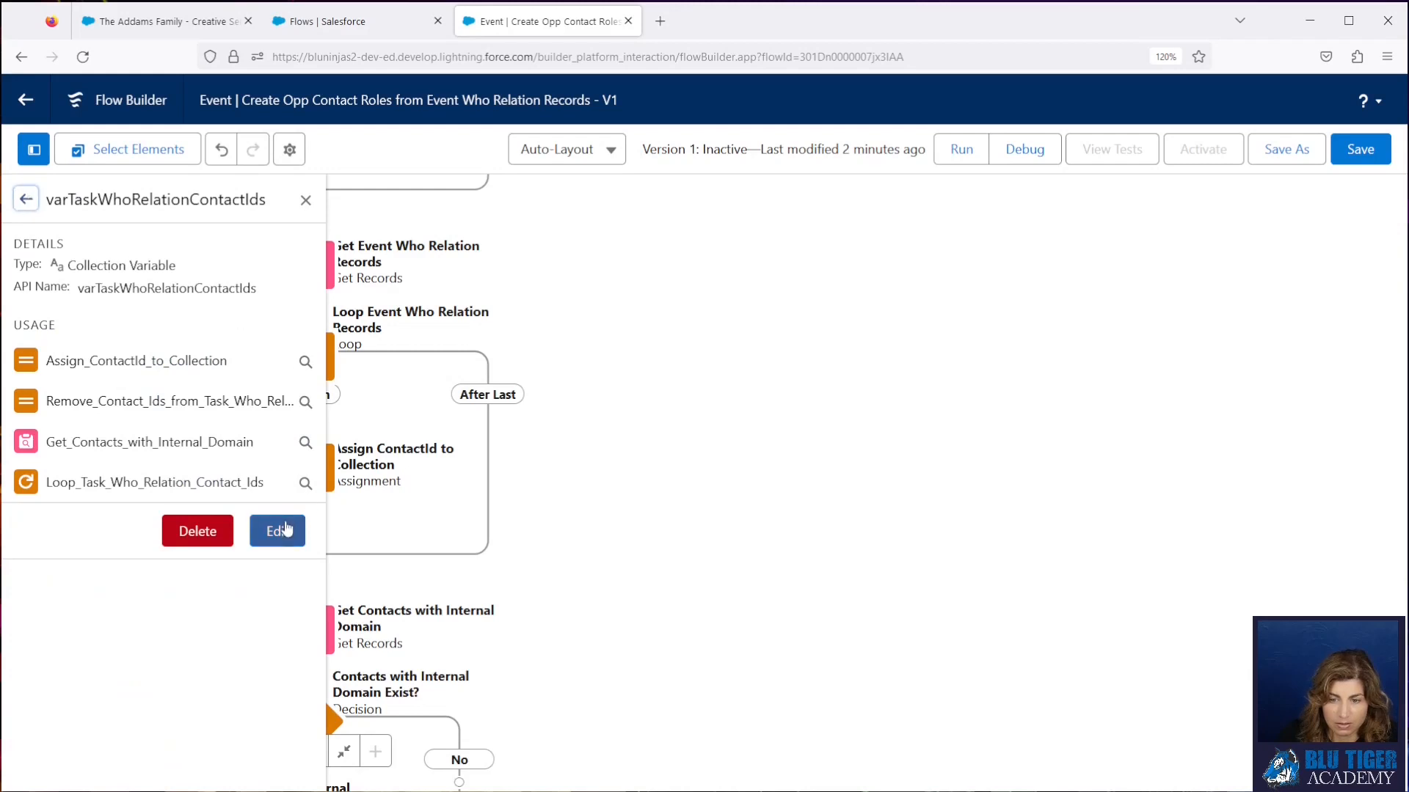
click(277, 531)
click(595, 352)
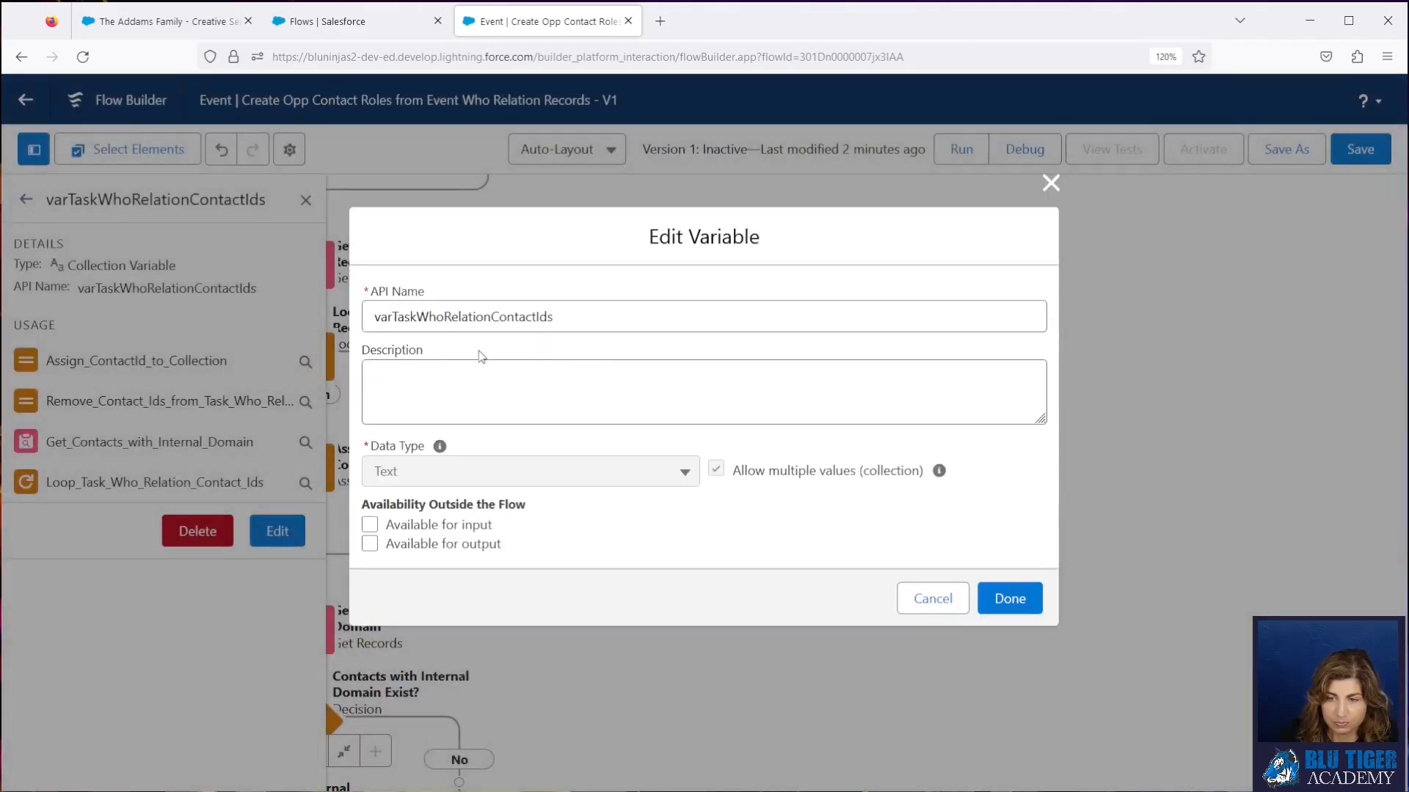
- Rename the varTaskWhoRelationContactIds collection variable to varEventWhoRelationContactIds and return to the resource list
click(421, 316)
key(BackSpace)
key(BackSpace)
key(BackSpace)
key(BackSpace)
text(Event)
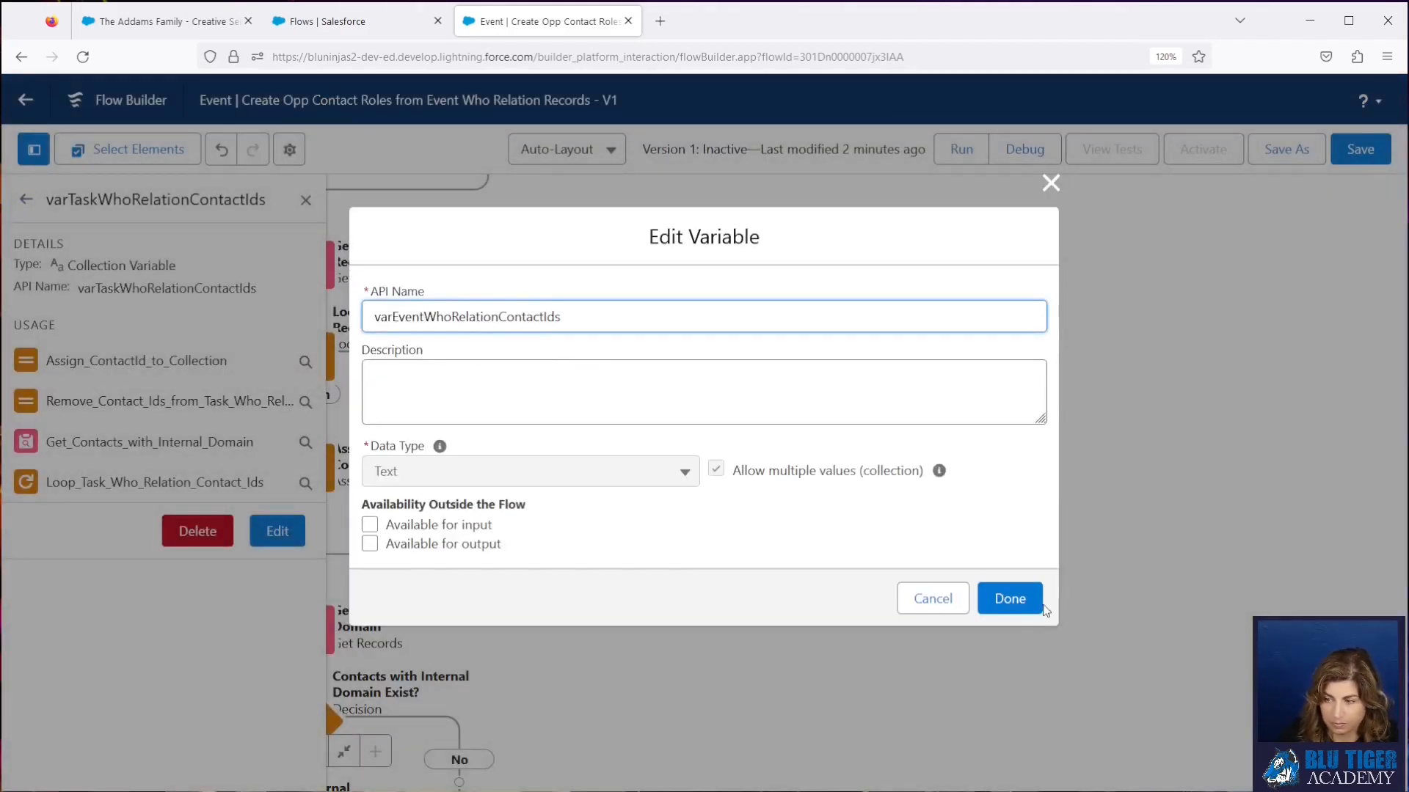
click(1019, 608)
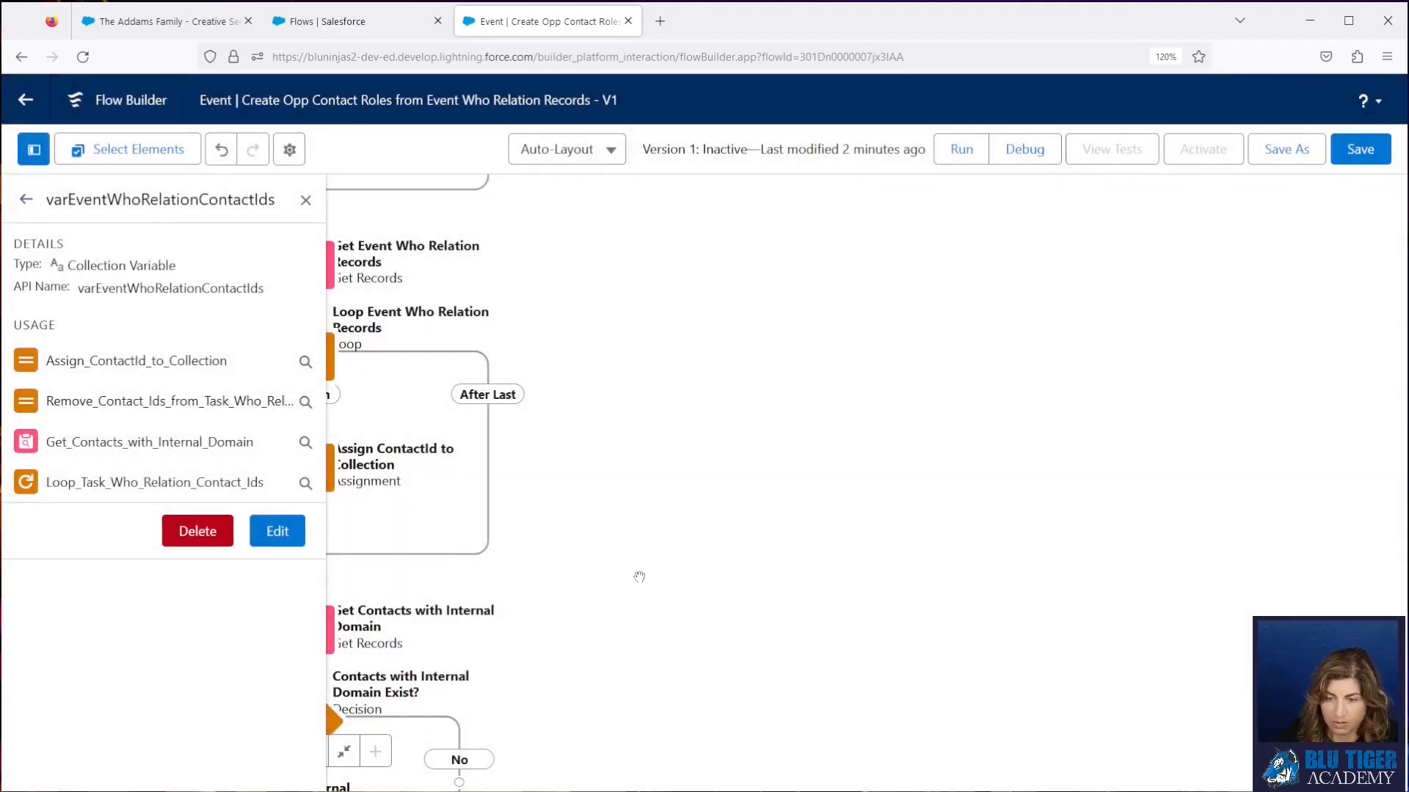
click(28, 208)
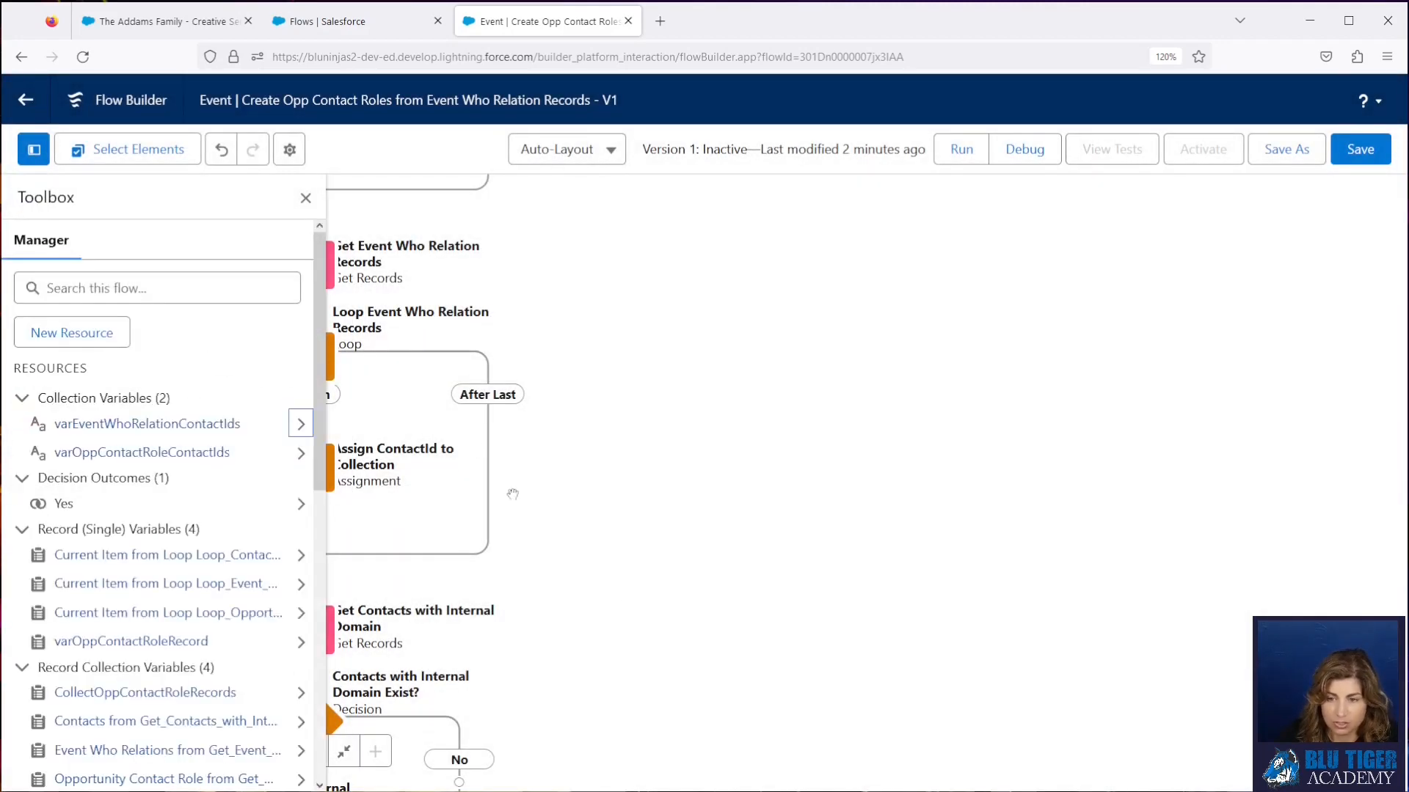
- Check the filter conditions of the Get Contacts with Internal Domain element
drag(617, 574, 919, 556)
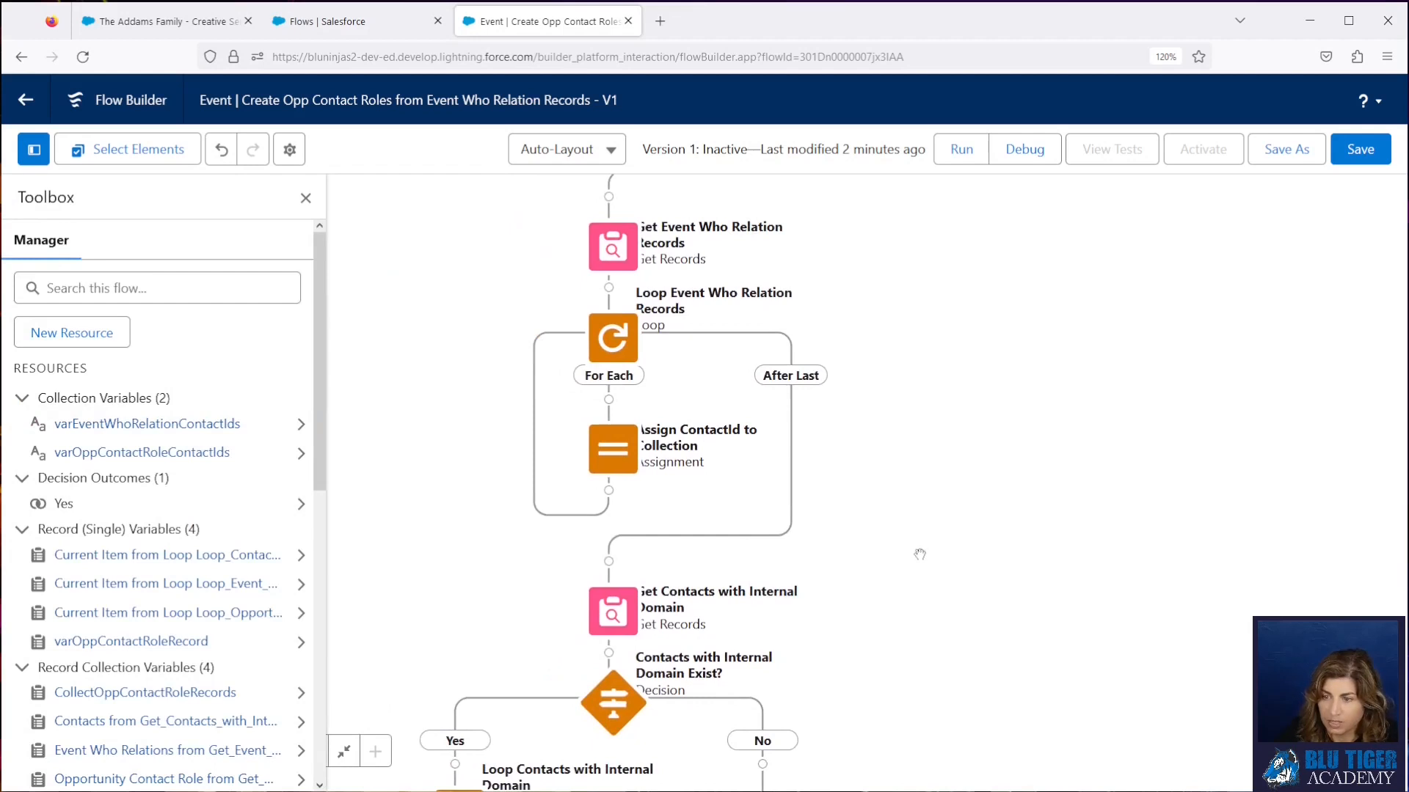
drag(869, 642, 877, 438)
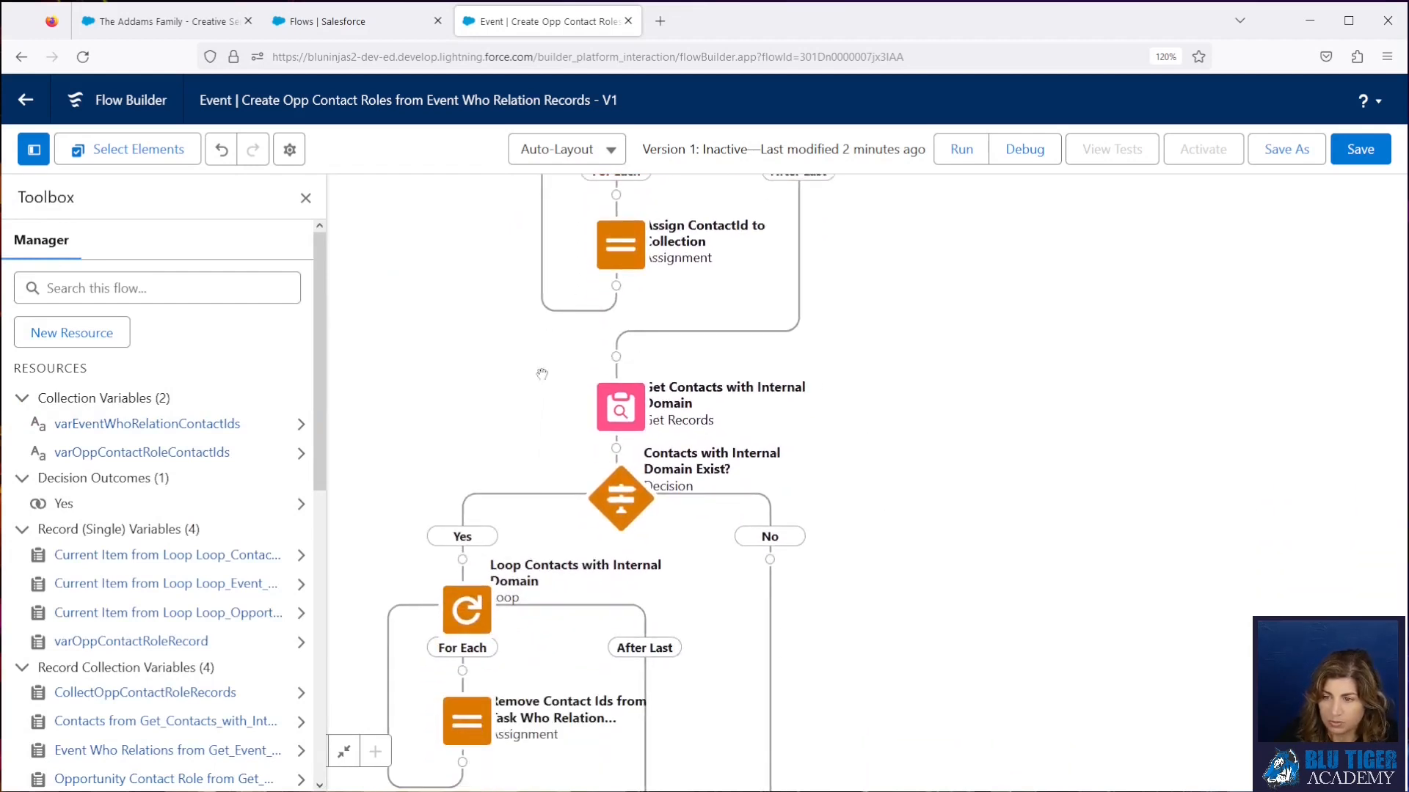
click(616, 413)
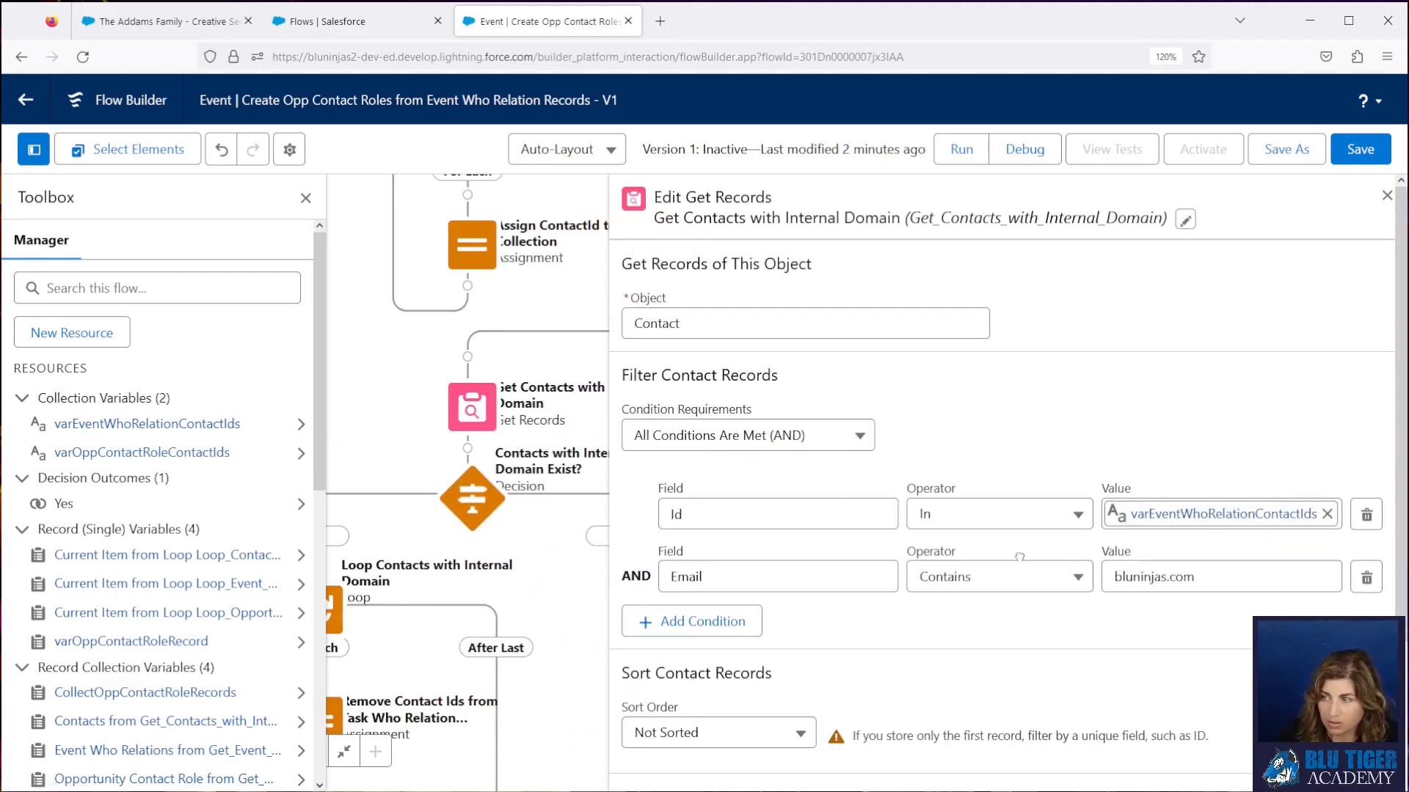
click(1387, 195)
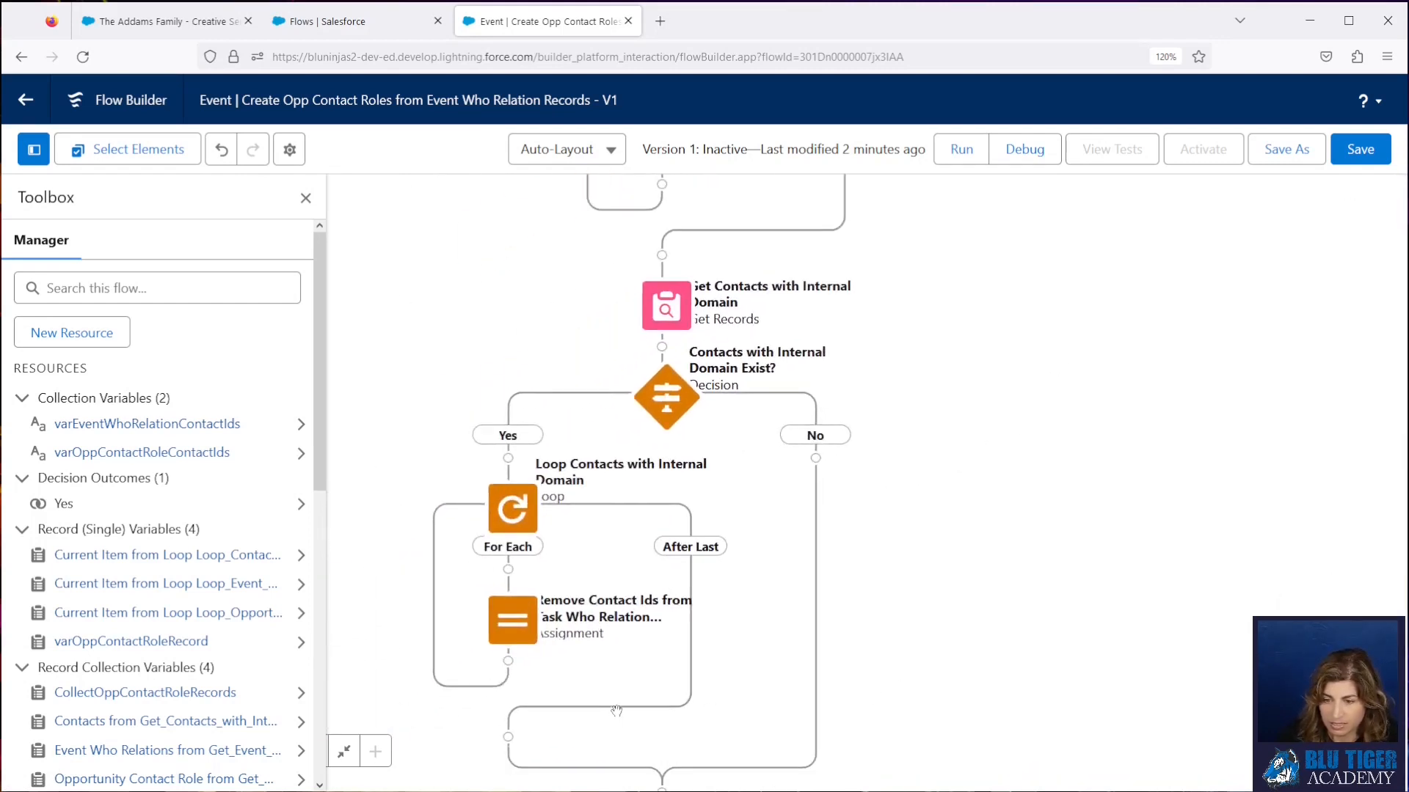
- Replace "Task" with "Event" in the label and API name of the assignment that removes contact Ids from the Who Relation collection
double_click(518, 628)
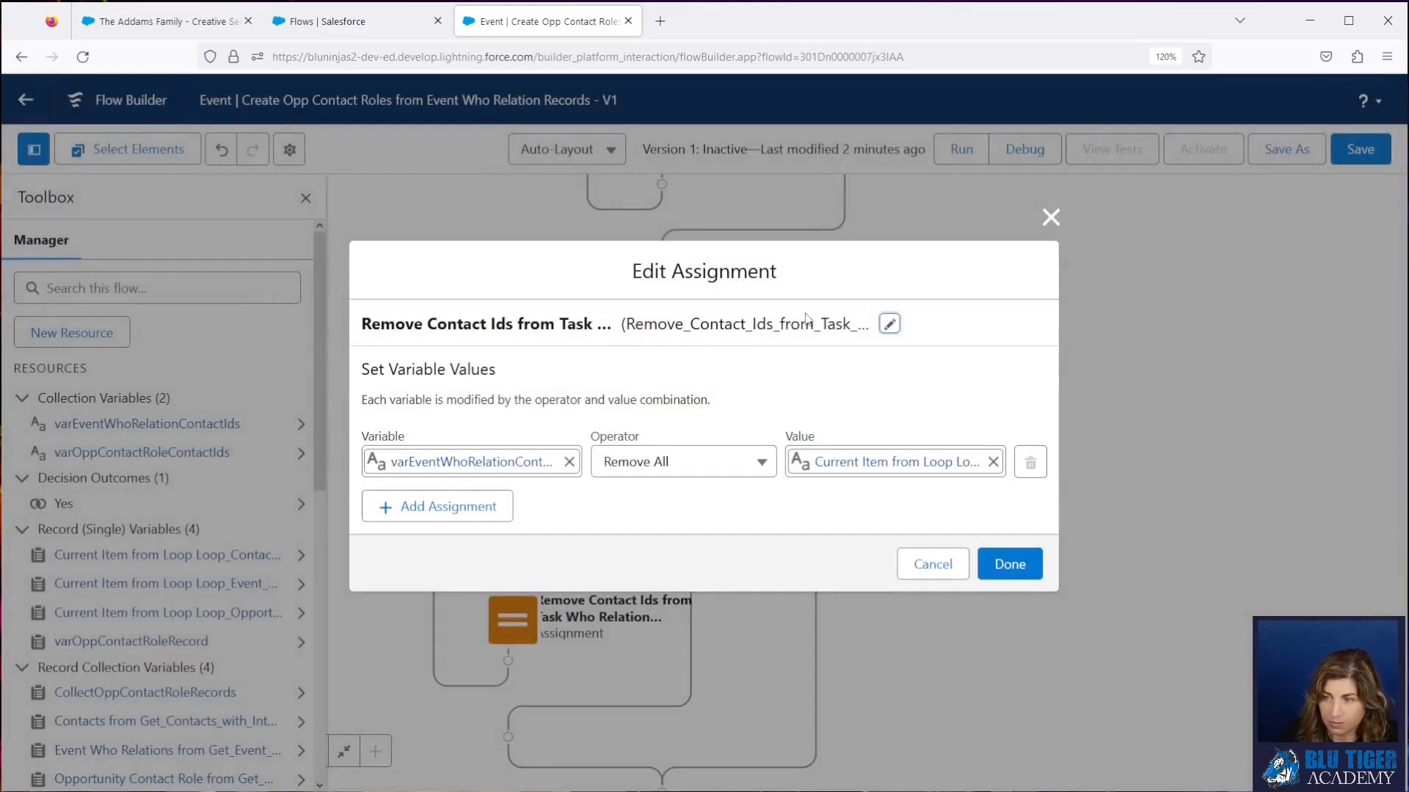
click(888, 324)
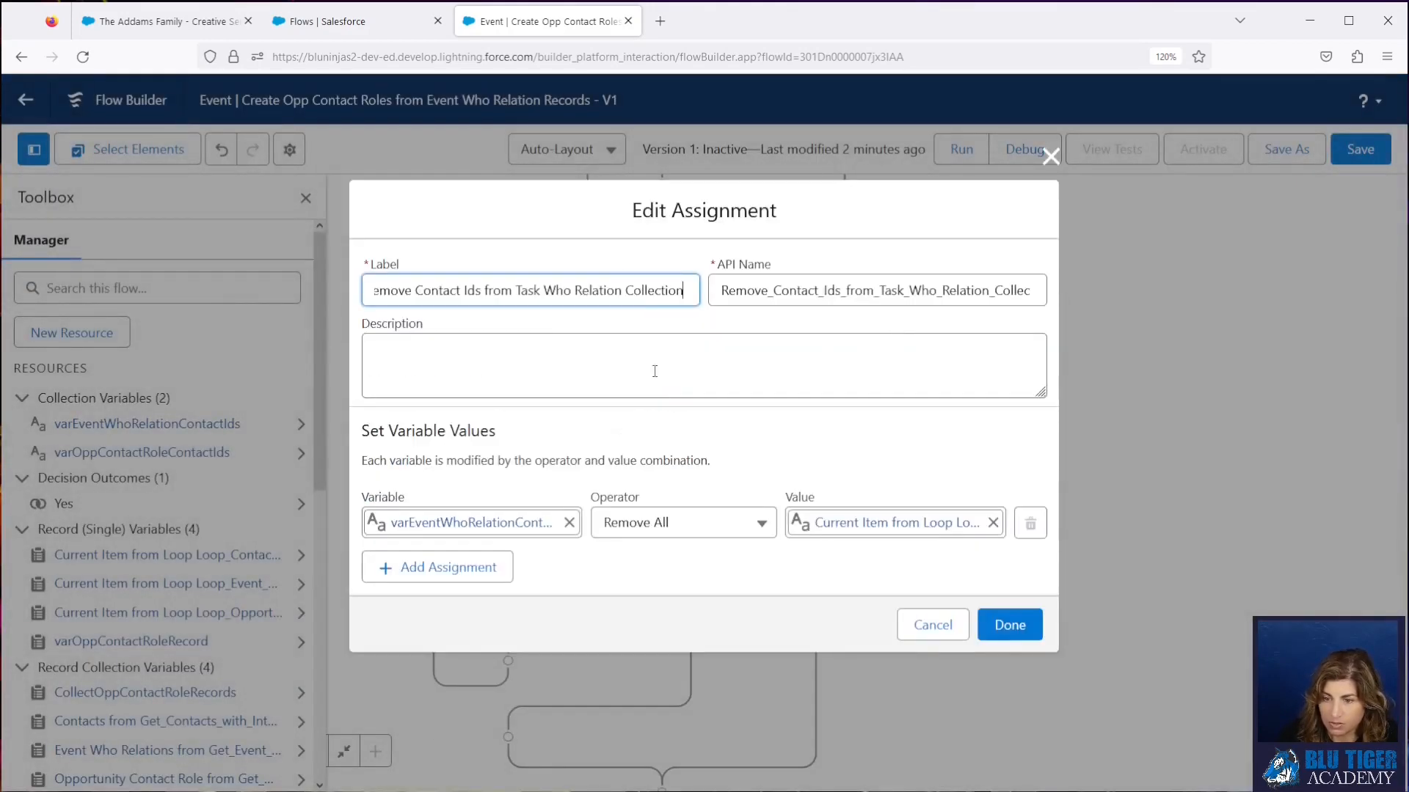
double_click(530, 291)
text(Event)
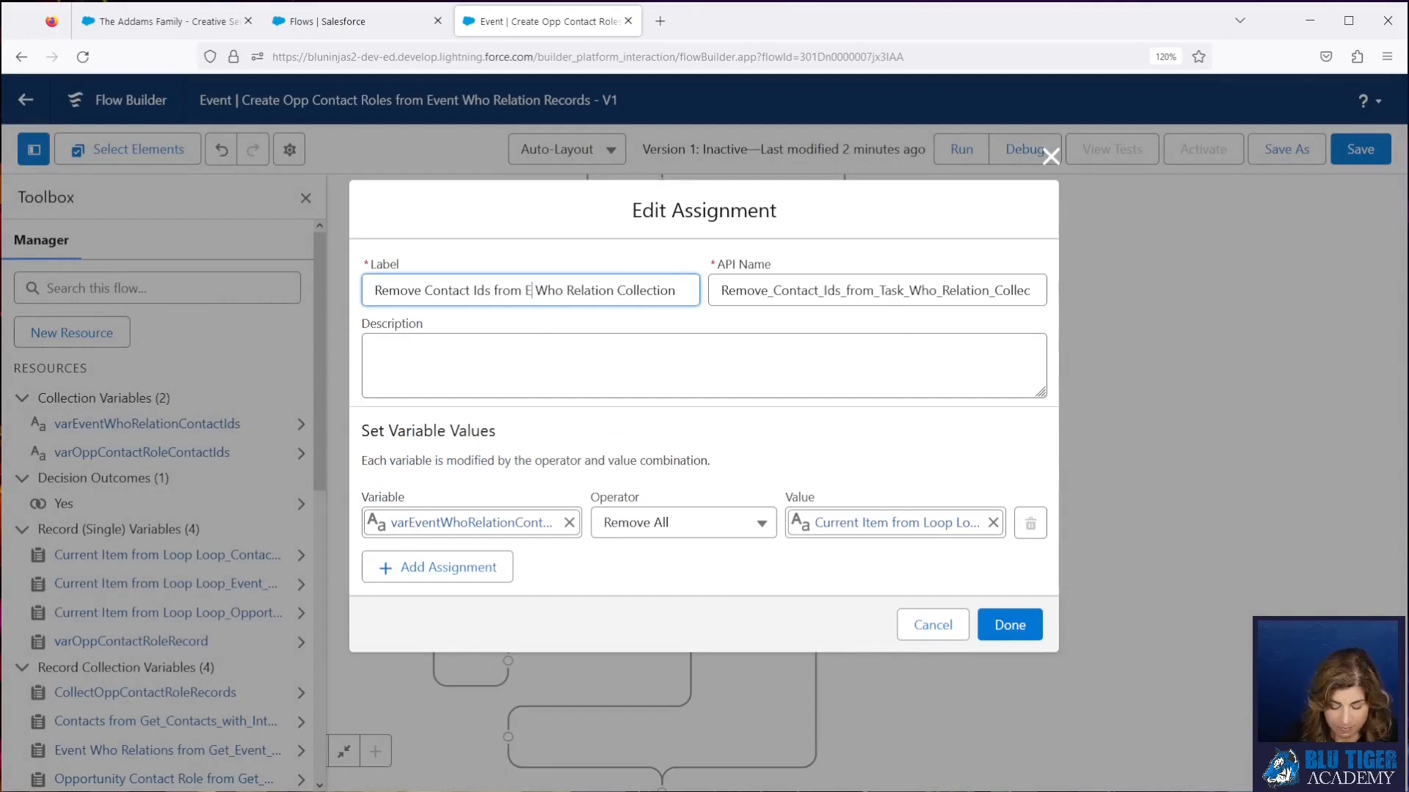
double_click(904, 290)
text(Event)
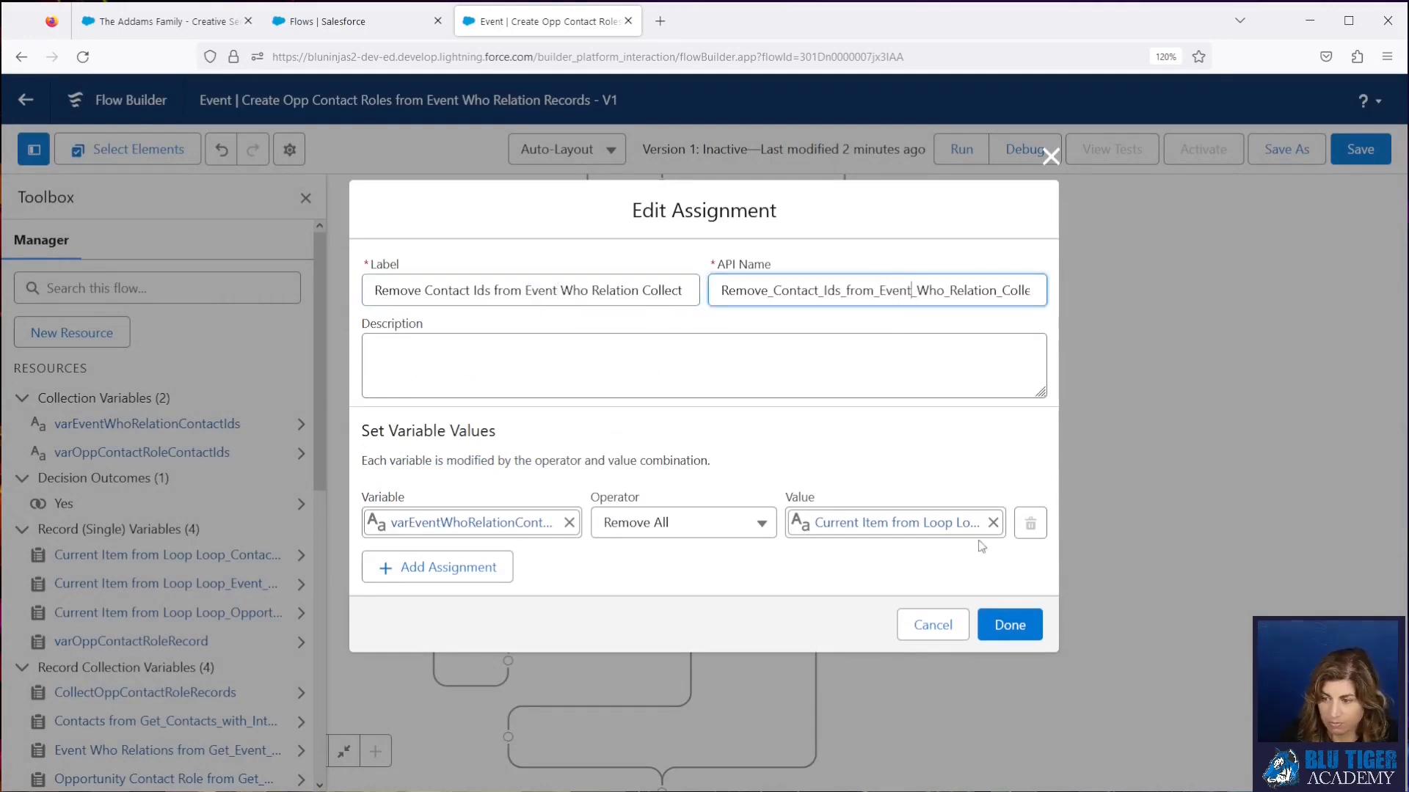
click(998, 641)
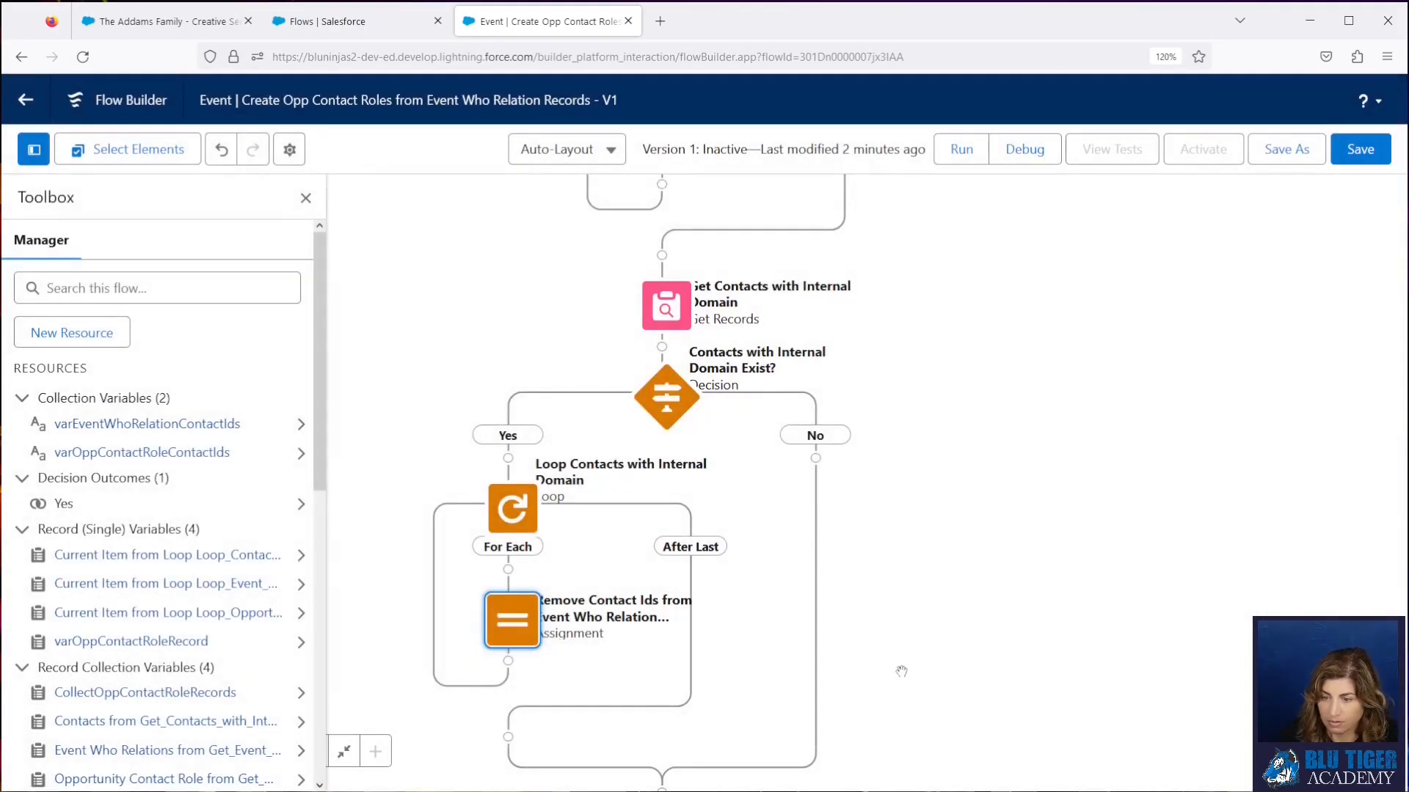
- Change the label of the Loop Task Who Relation Contact Ids element to "Loop Event Who Relation Contact Ids"
drag(900, 671, 888, 280)
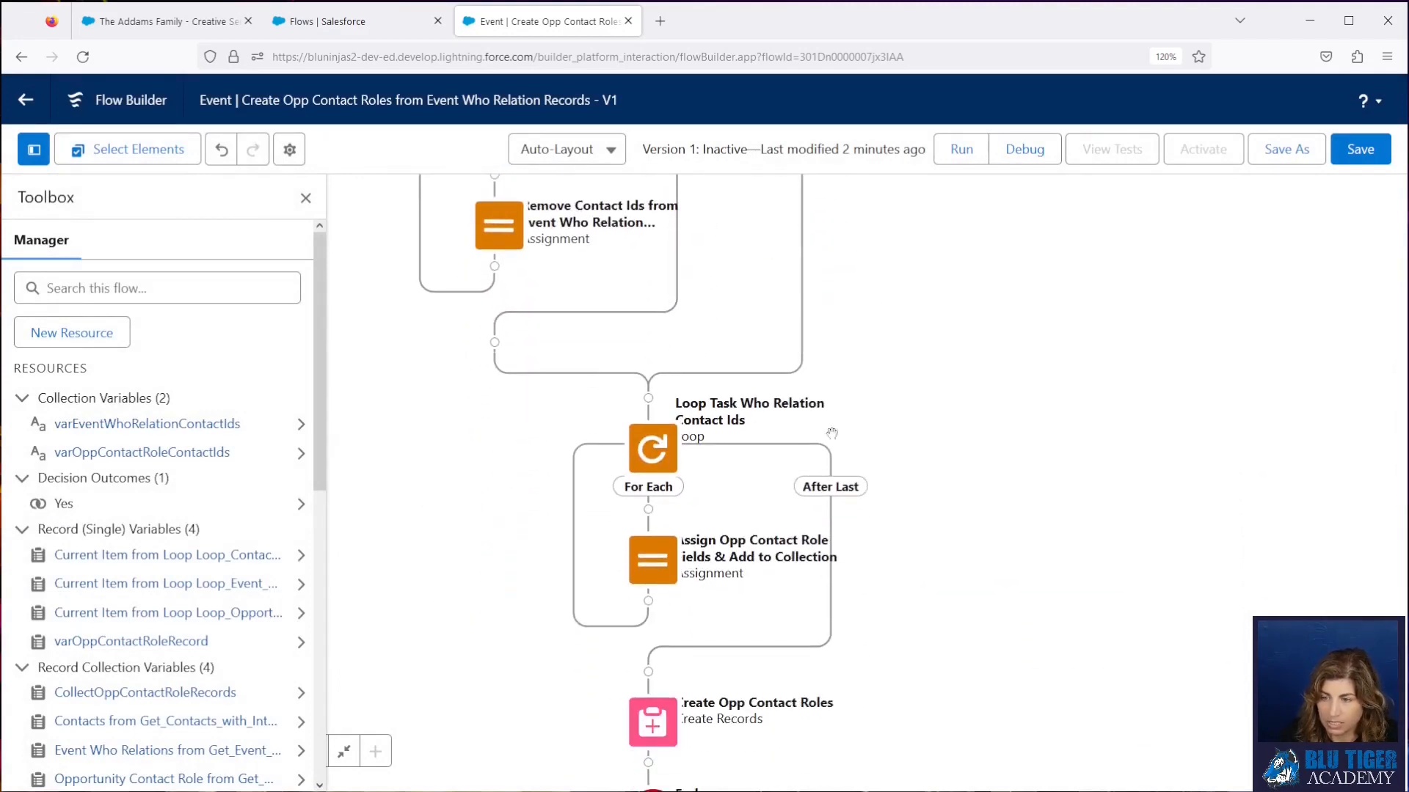
double_click(652, 448)
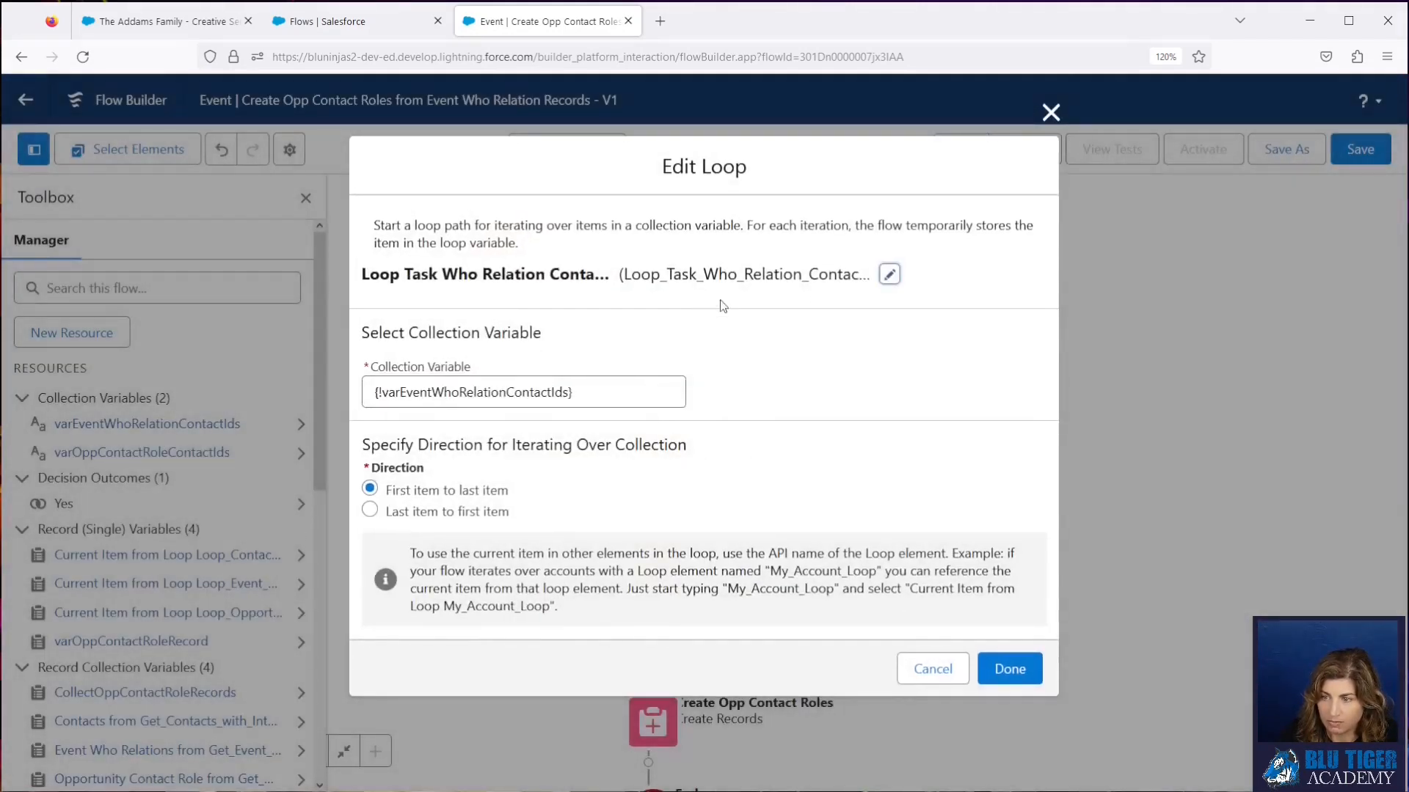
click(890, 276)
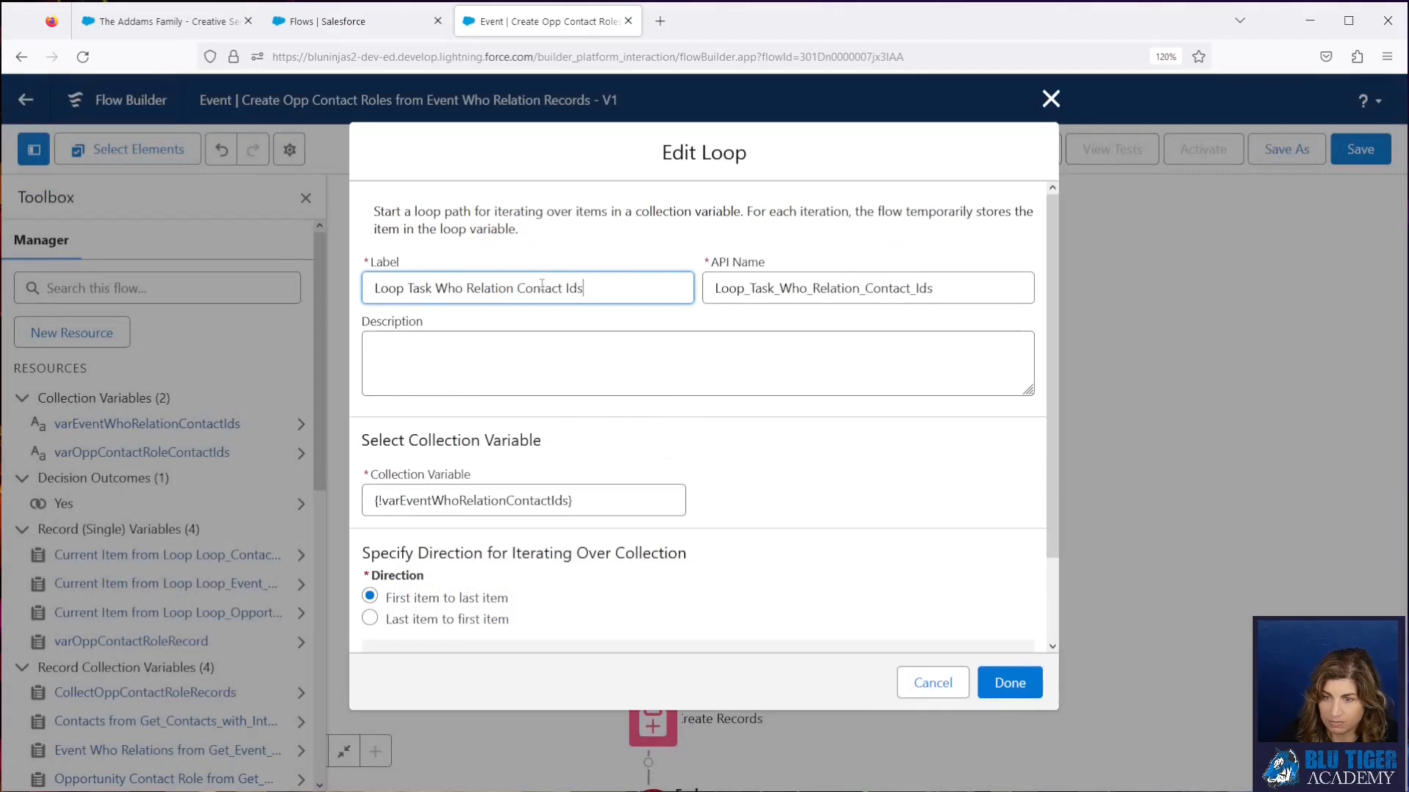
click(432, 288)
key(BackSpace)
key(BackSpace)
key(BackSpace)
key(BackSpace)
text(Event)
- Set the loop's API name to Loop_Event_Who_Relation_Contact_Ids and accept the changes
click(775, 287)
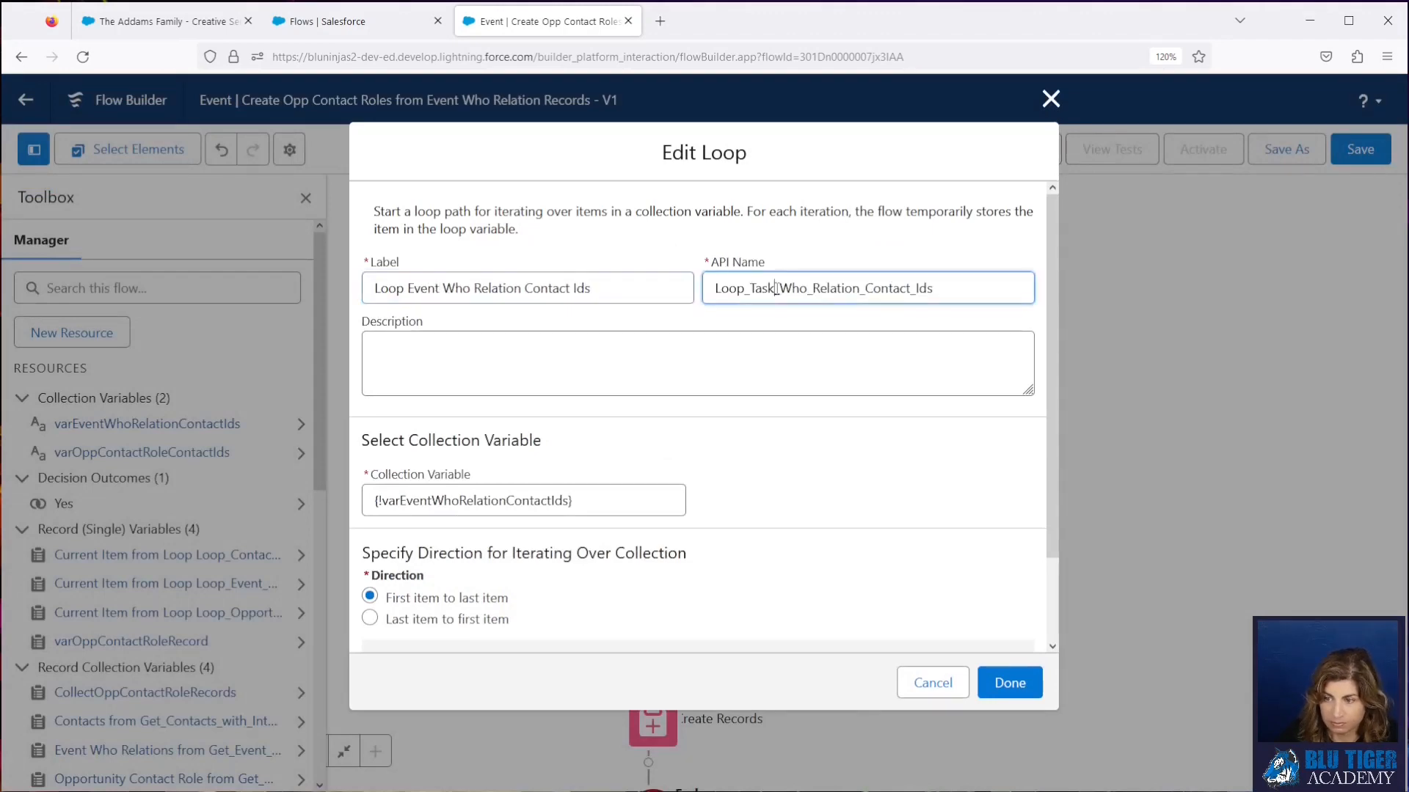
key(BackSpace)
key(BackSpace)
key(BackSpace)
key(BackSpace)
text(Event)
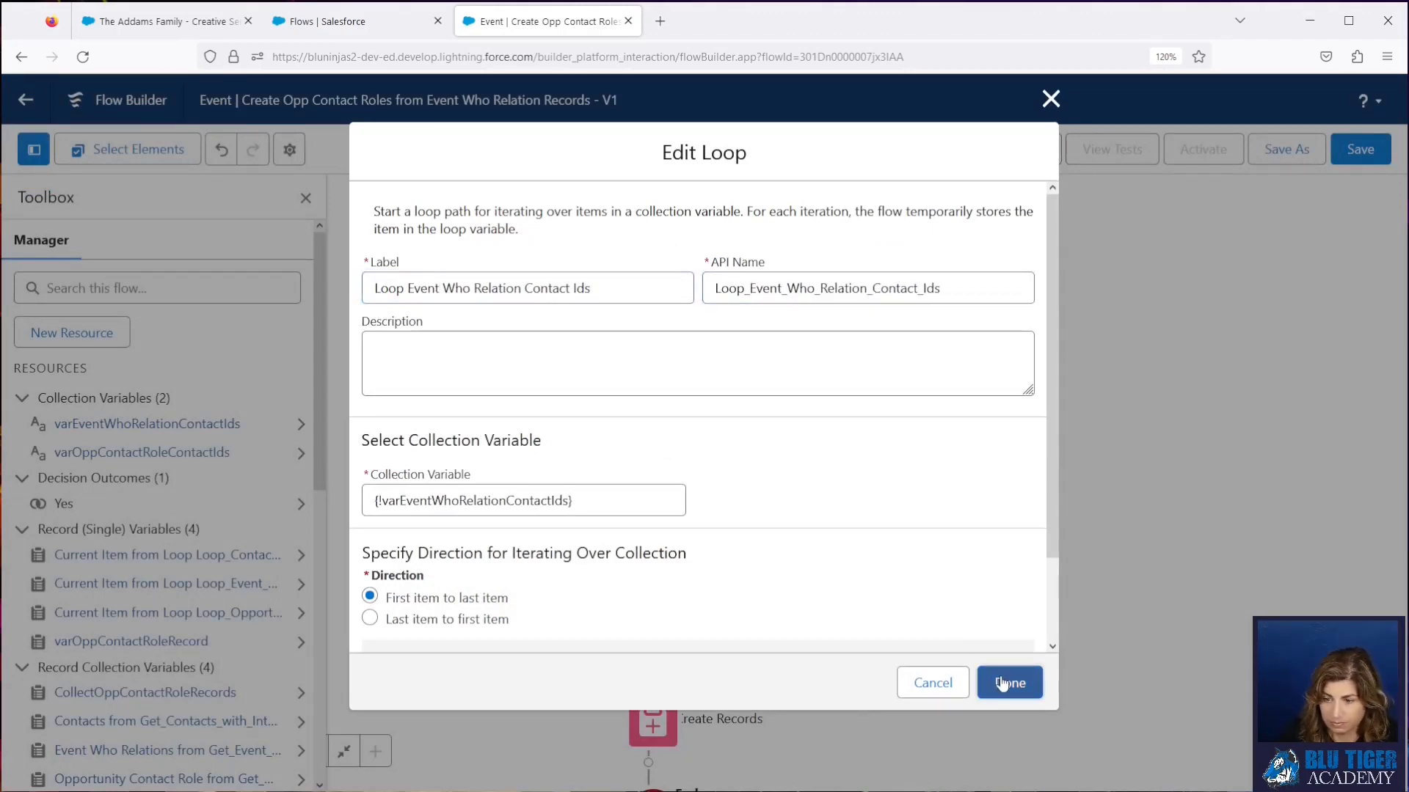
click(1009, 682)
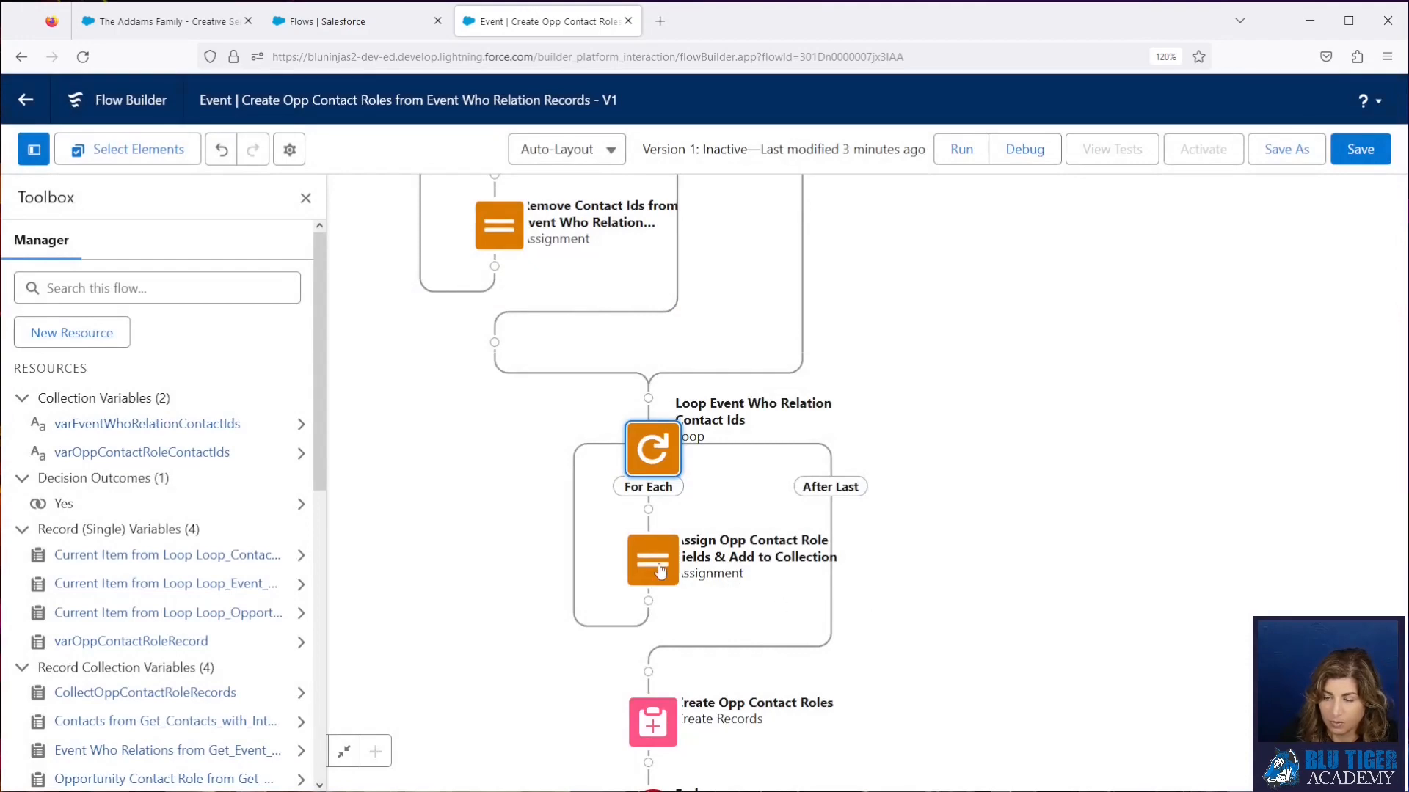
- Review the variable values in the Assign Opp Contact Role Fields & Add to Collection assignment
double_click(660, 569)
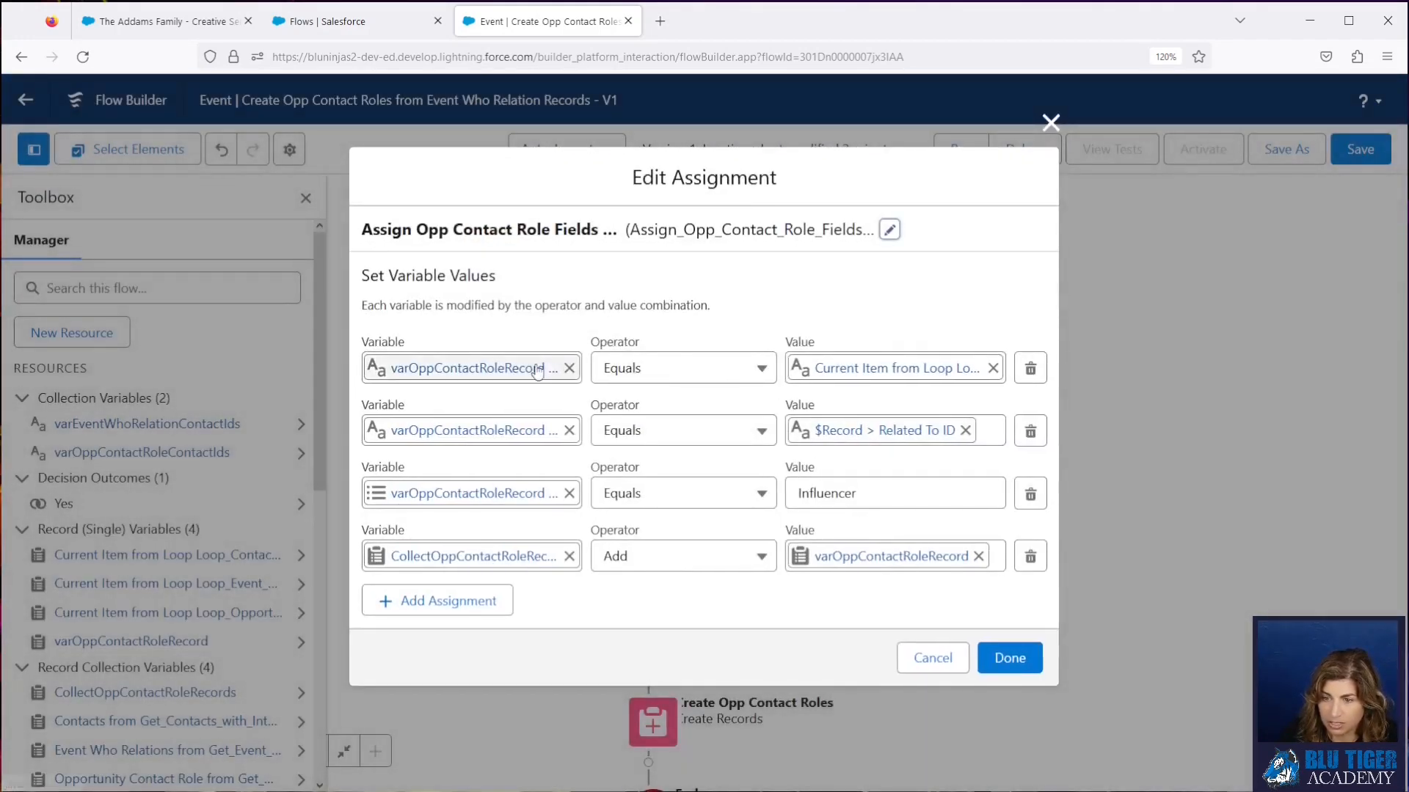
click(842, 367)
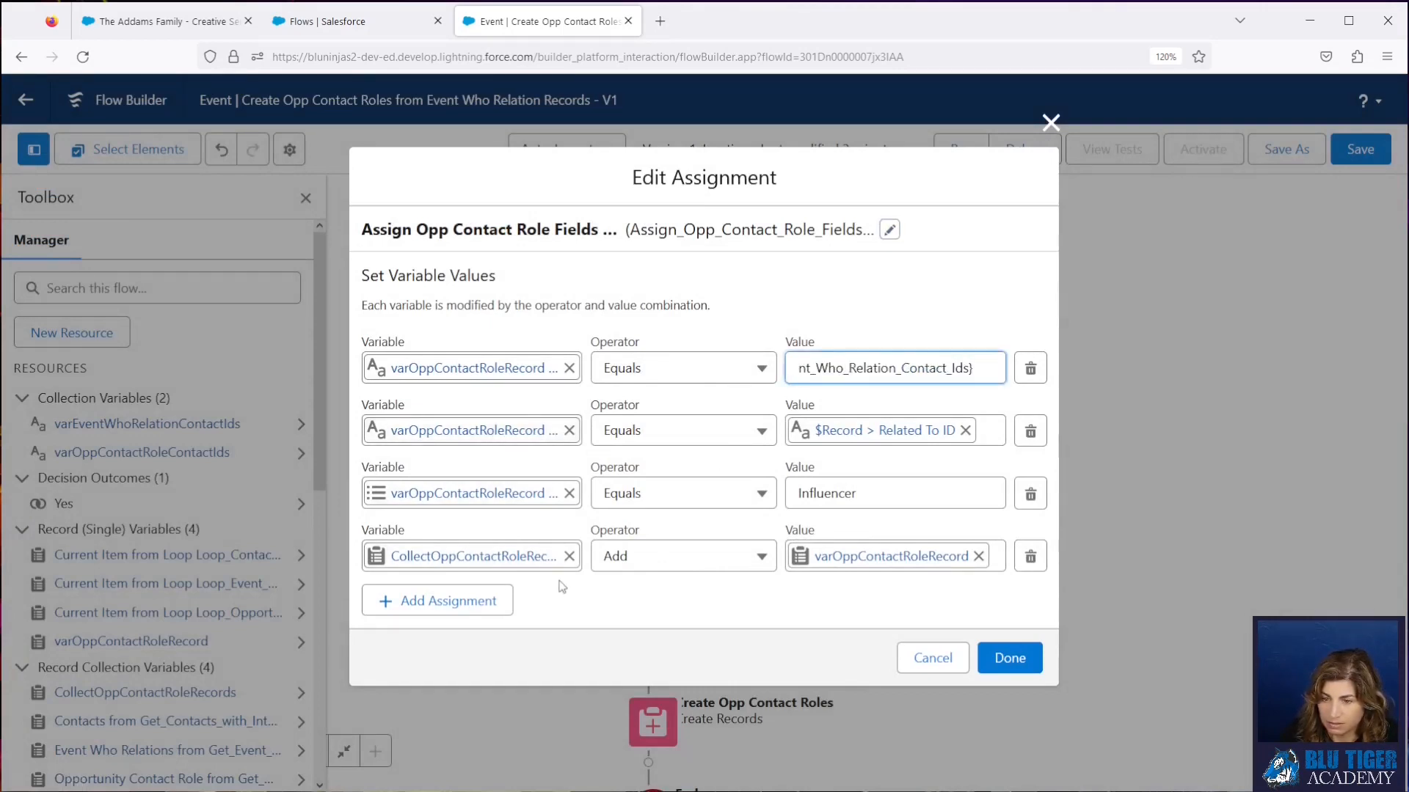
click(886, 430)
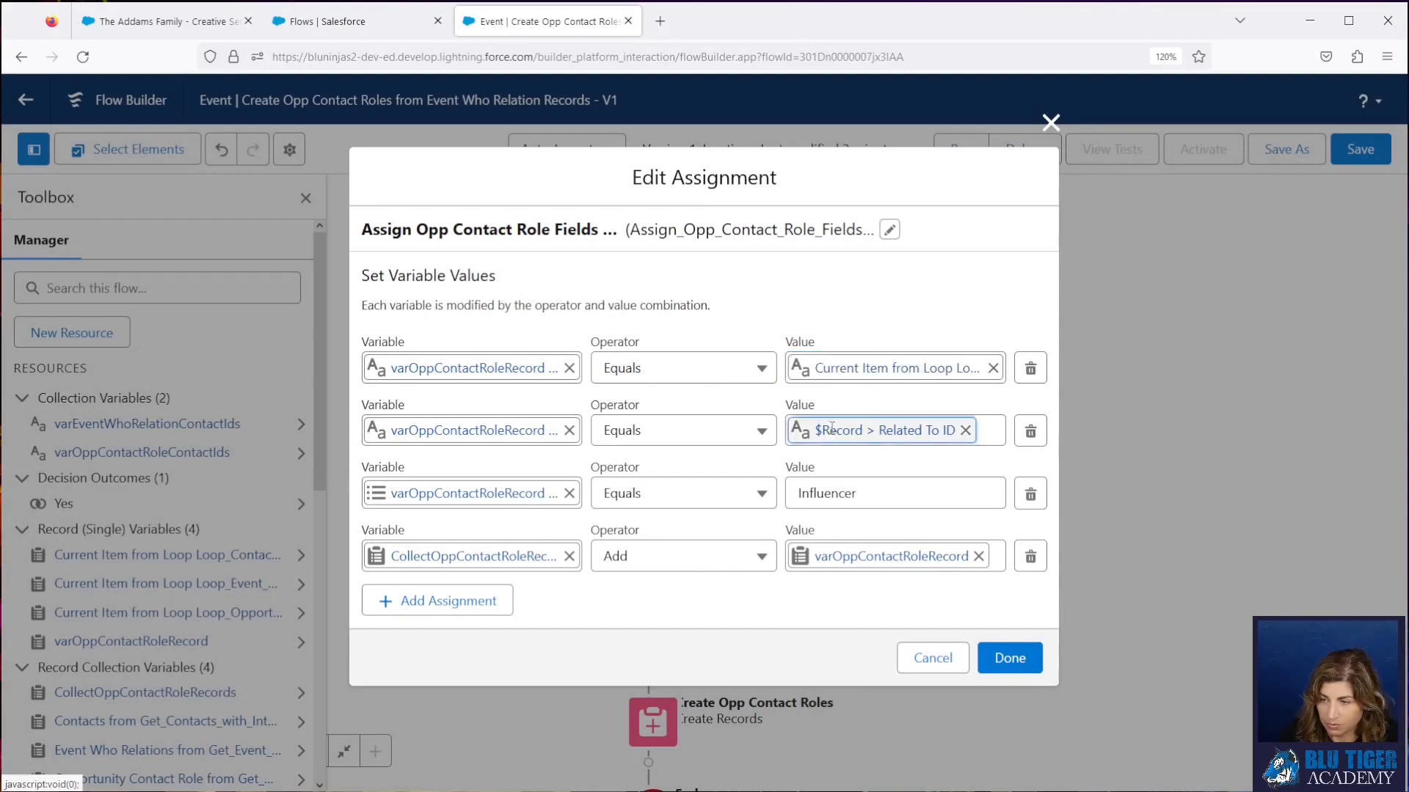
click(1009, 658)
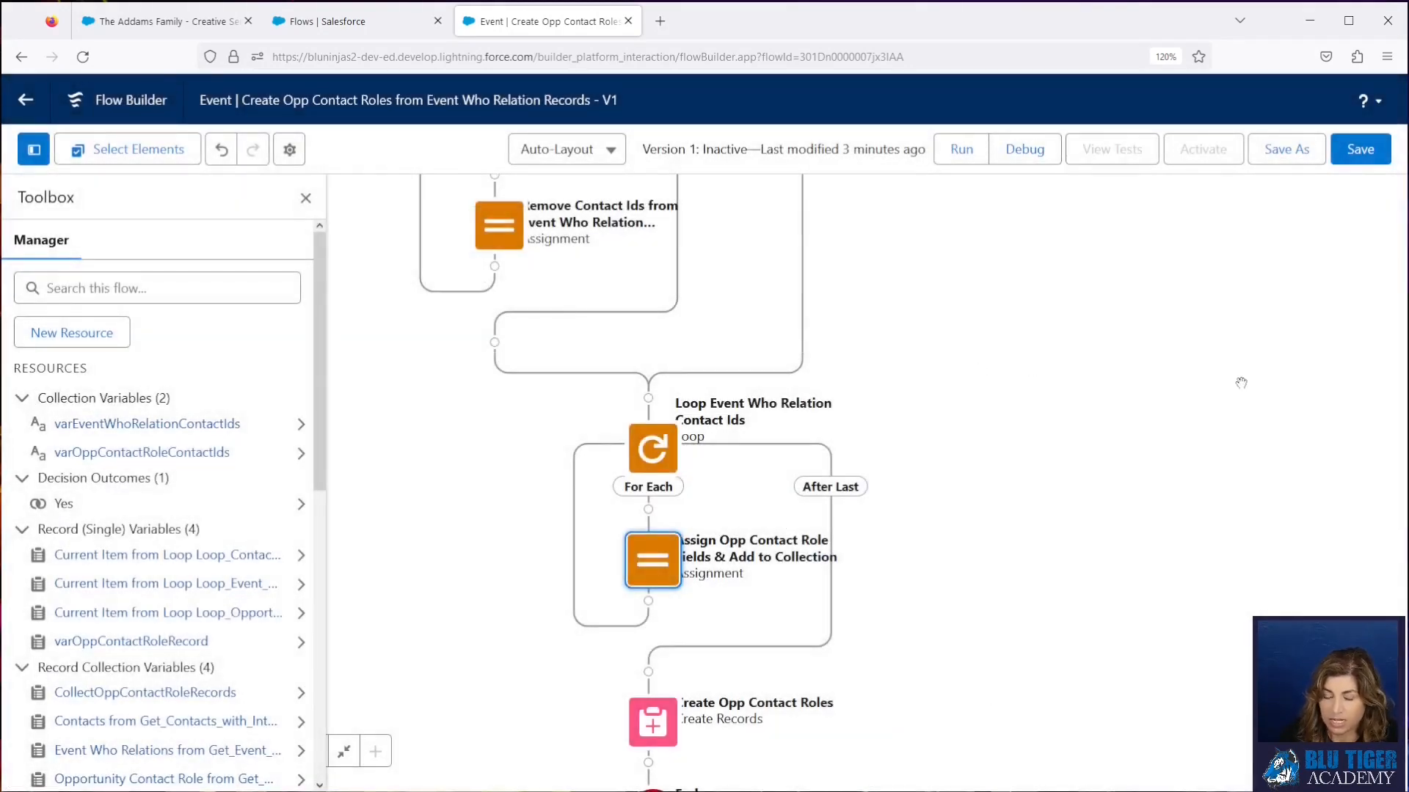
- Save the event flow and activate it
click(1362, 151)
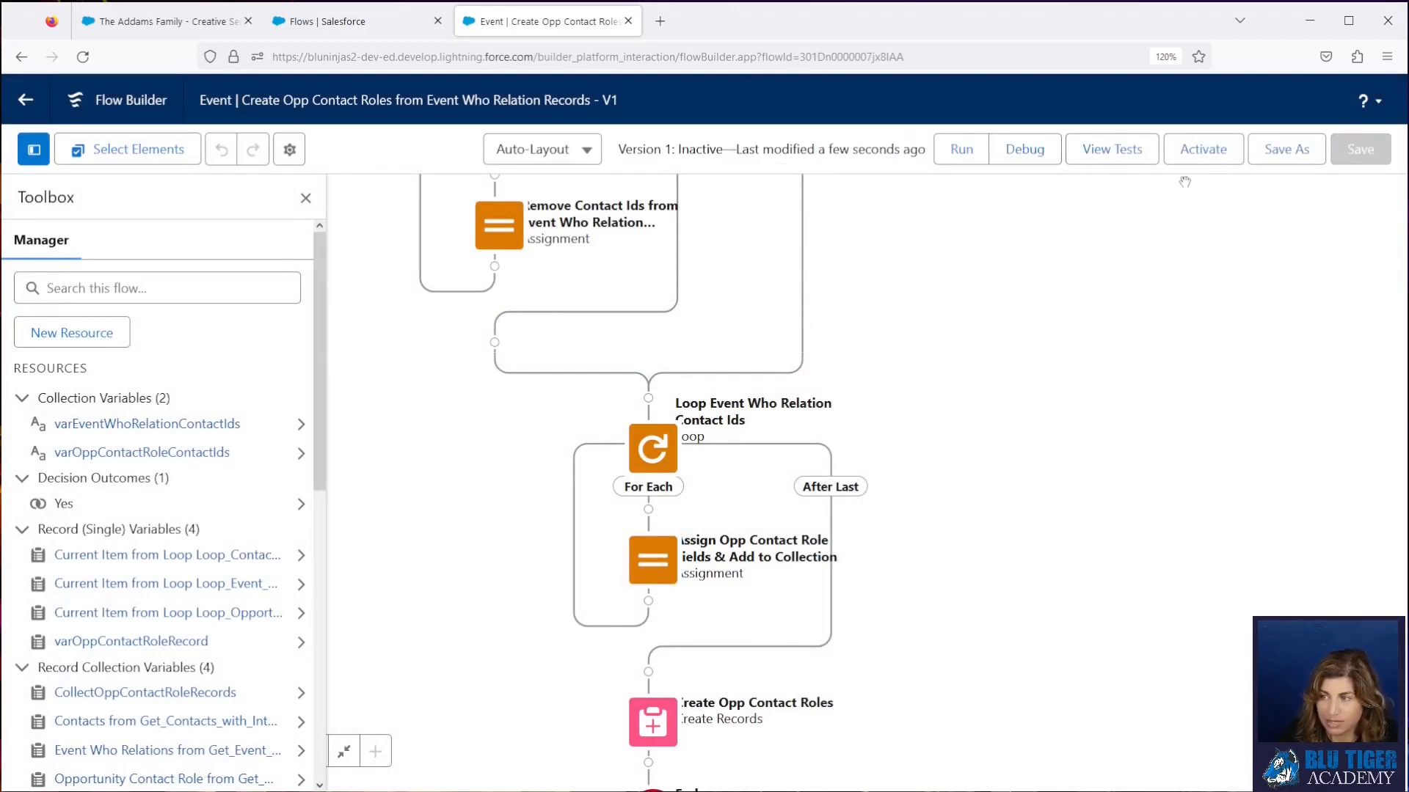
click(1188, 154)
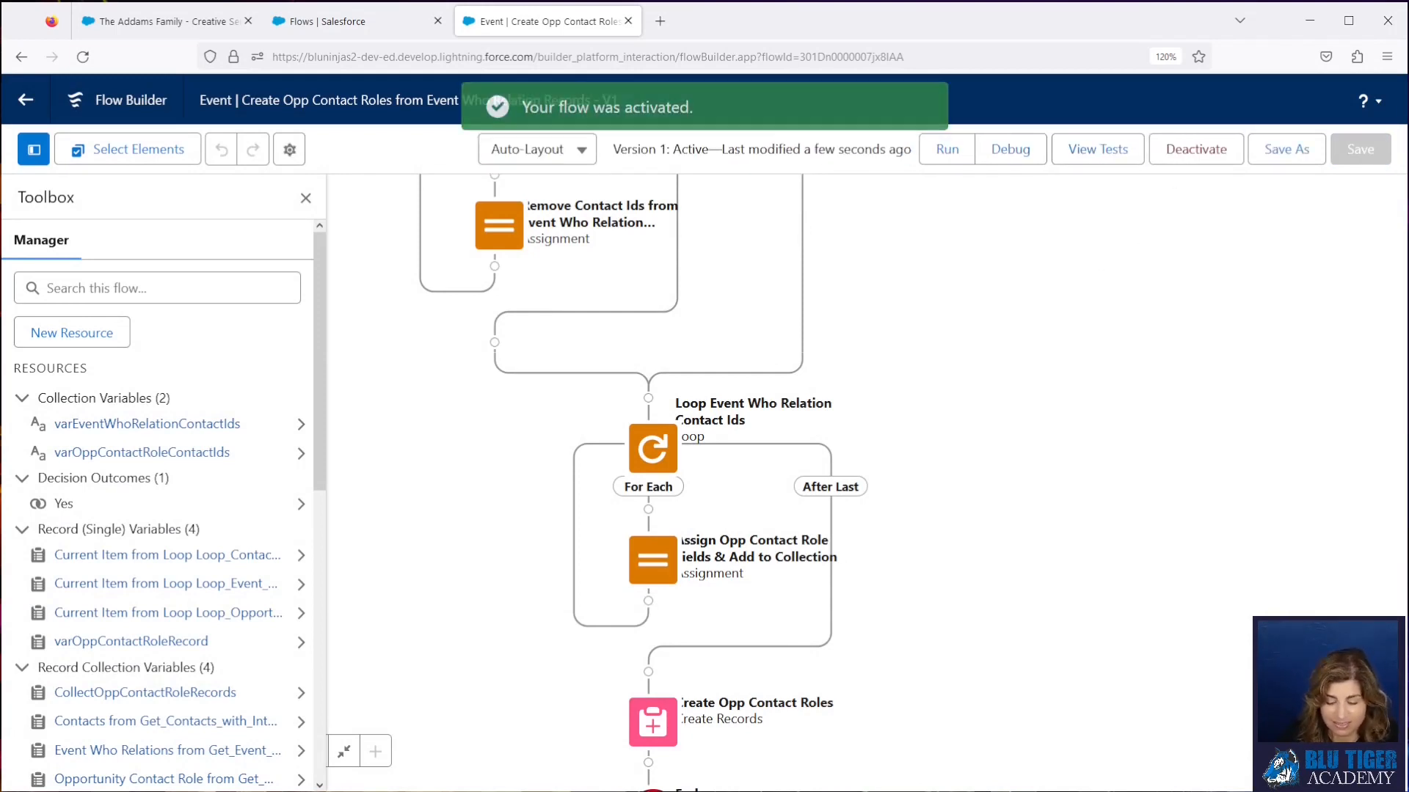
- Delete both Influencer contact roles from The Addams Family - Creative Services + Web Hosting opportunity
click(161, 21)
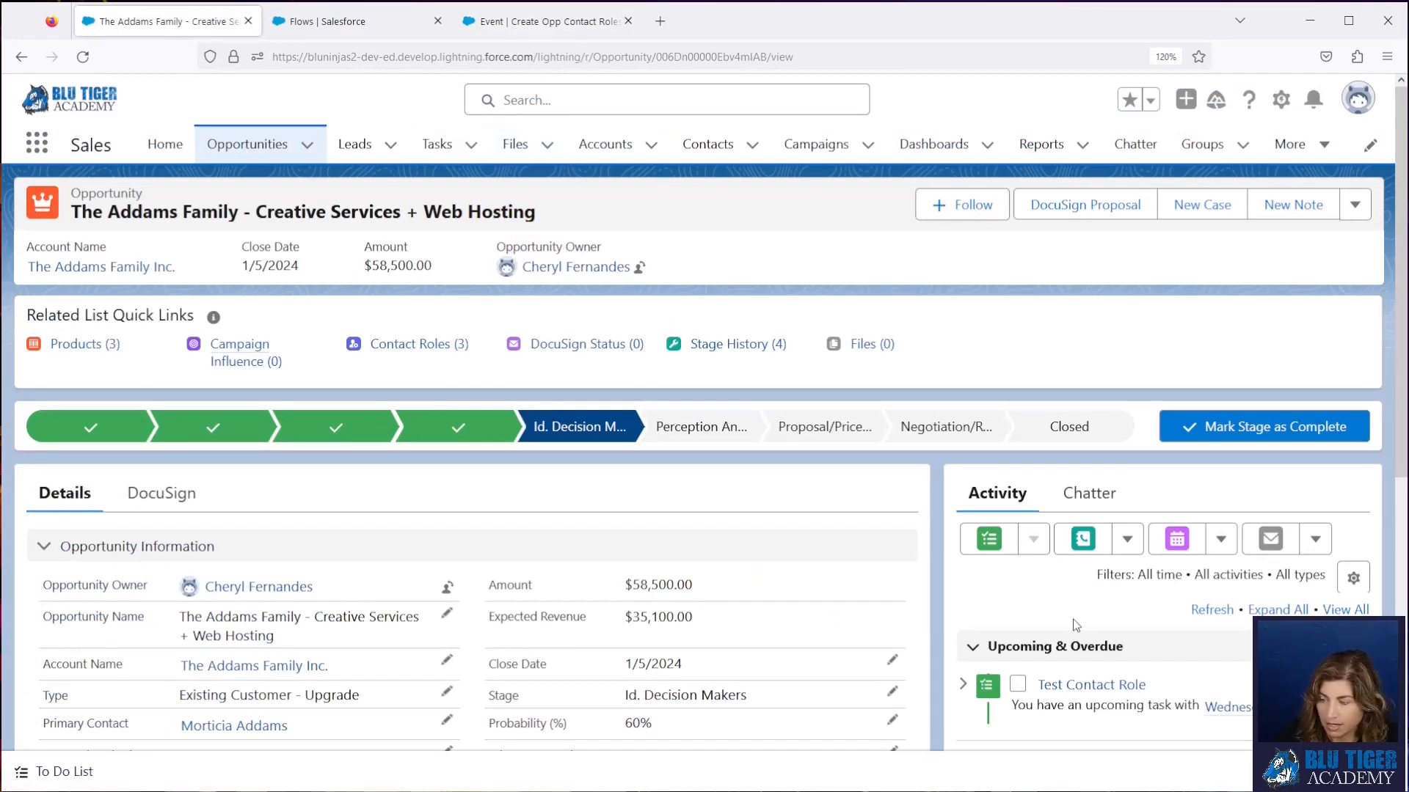
mouse_move(415, 346)
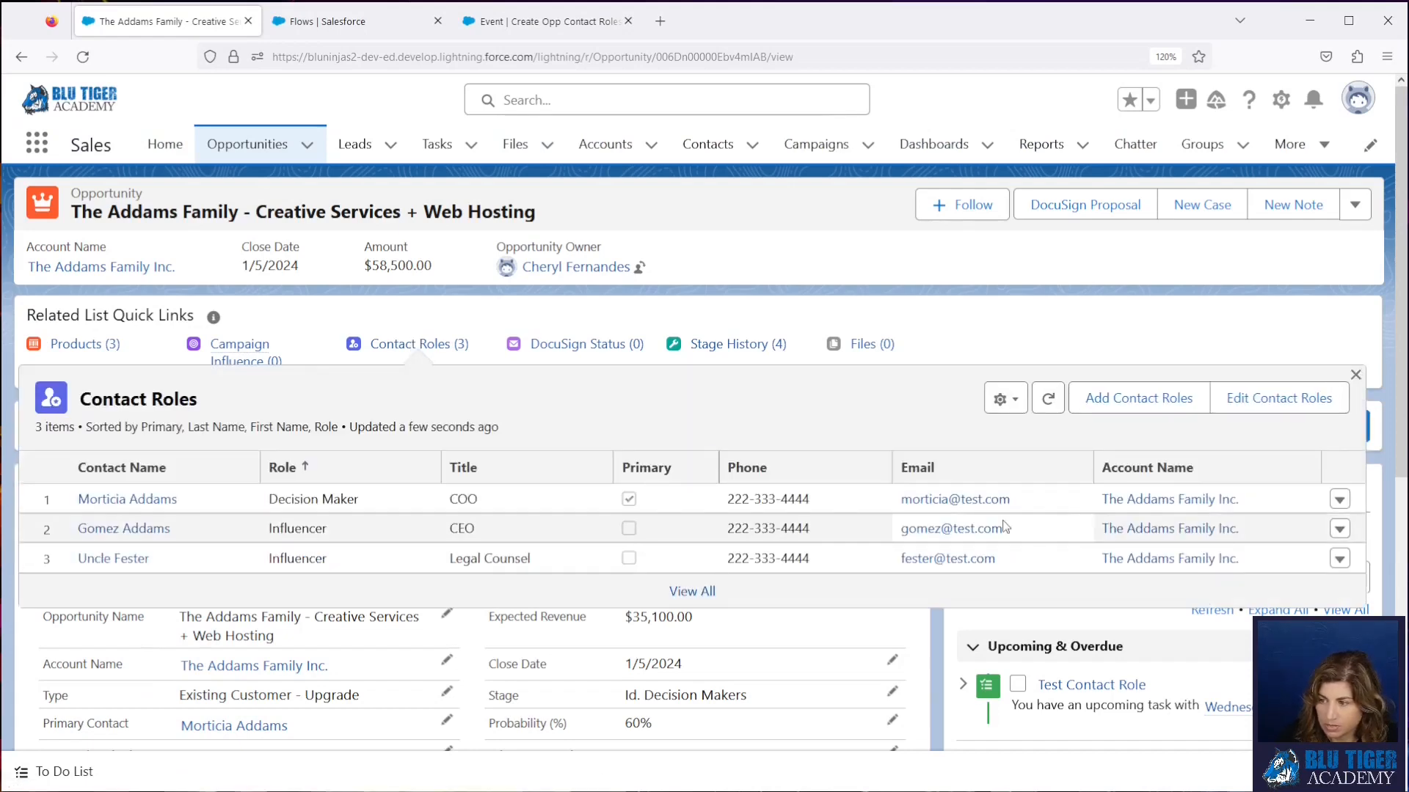
click(1339, 529)
click(1294, 543)
click(976, 471)
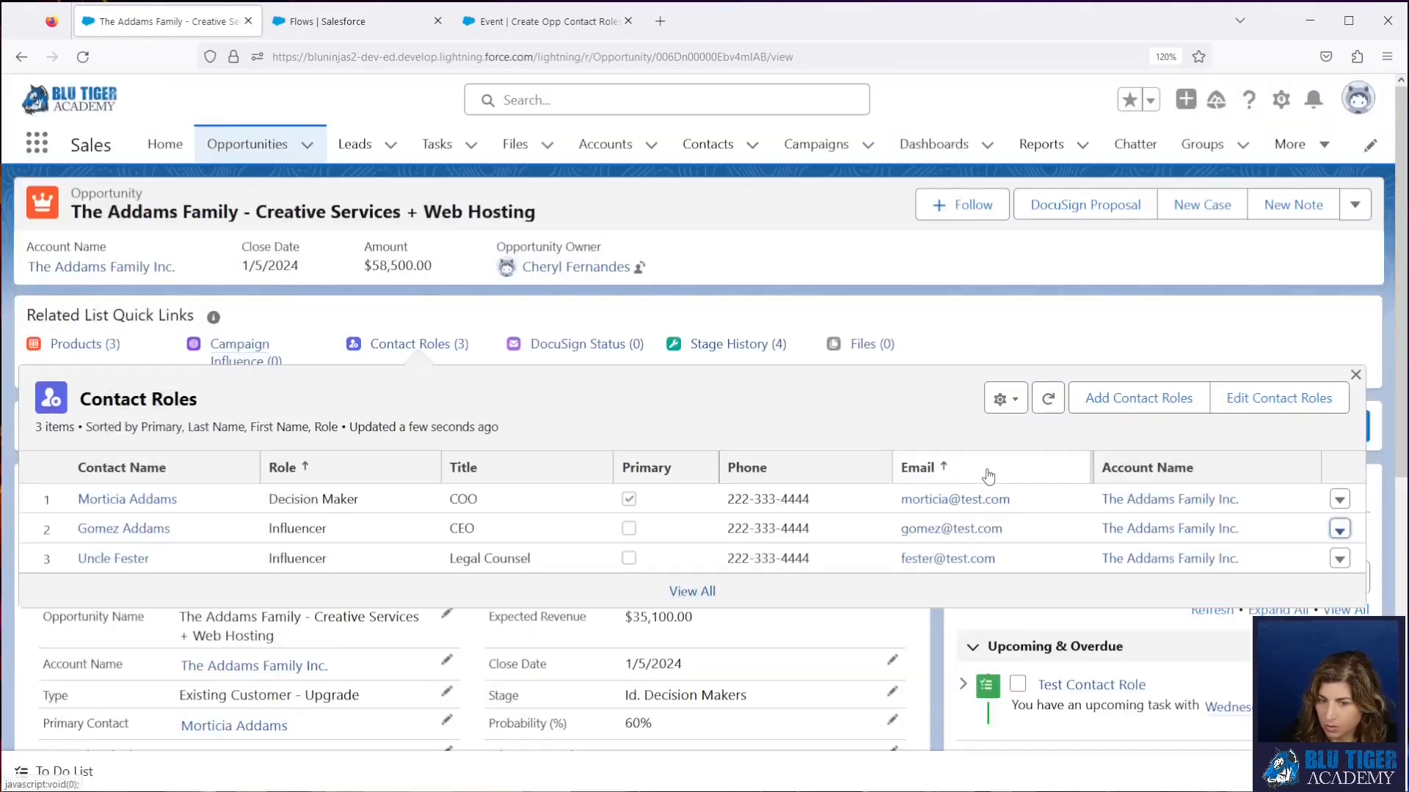
click(1338, 529)
click(1295, 515)
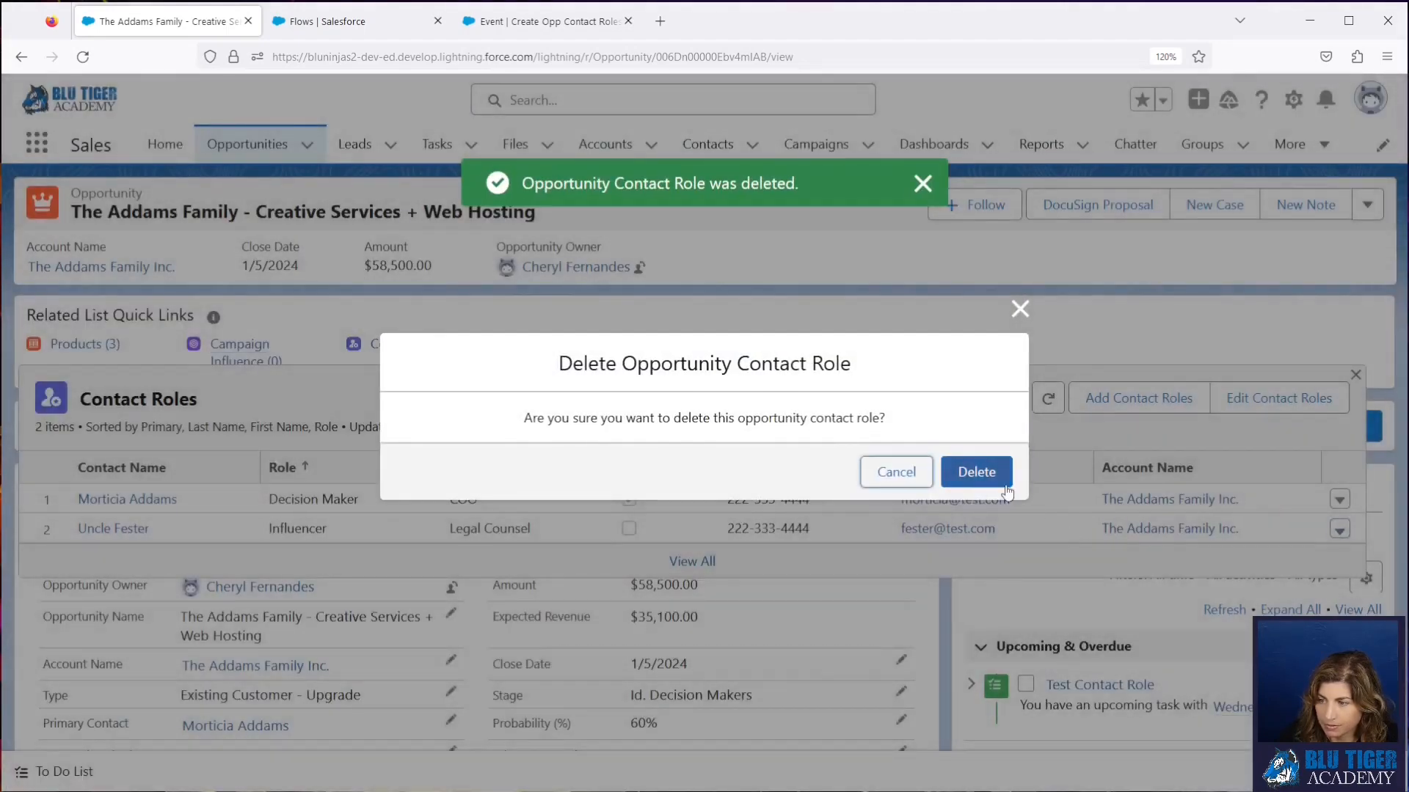
click(979, 477)
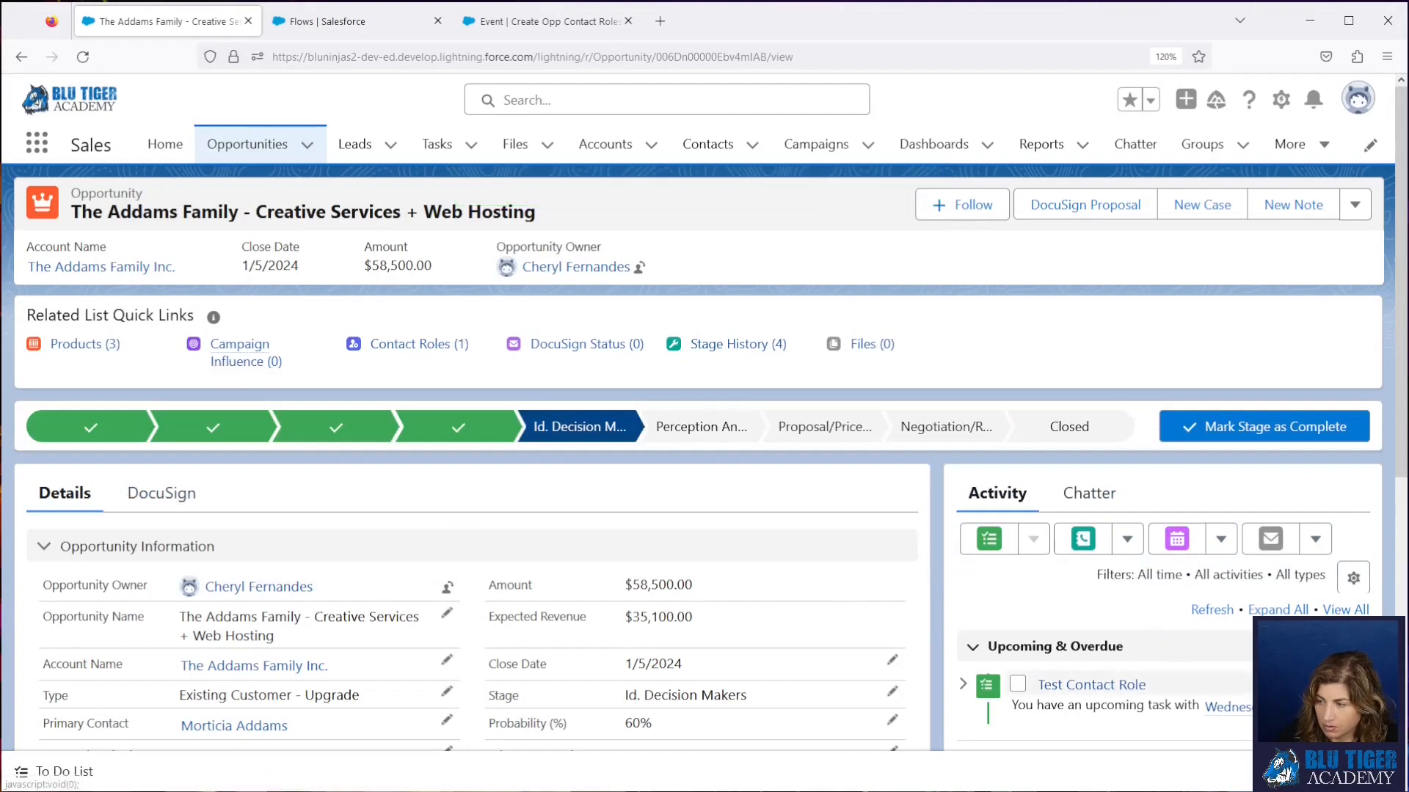
- Delete the upcoming Test Contact Role task from the opportunity's activities
click(1352, 684)
click(1241, 613)
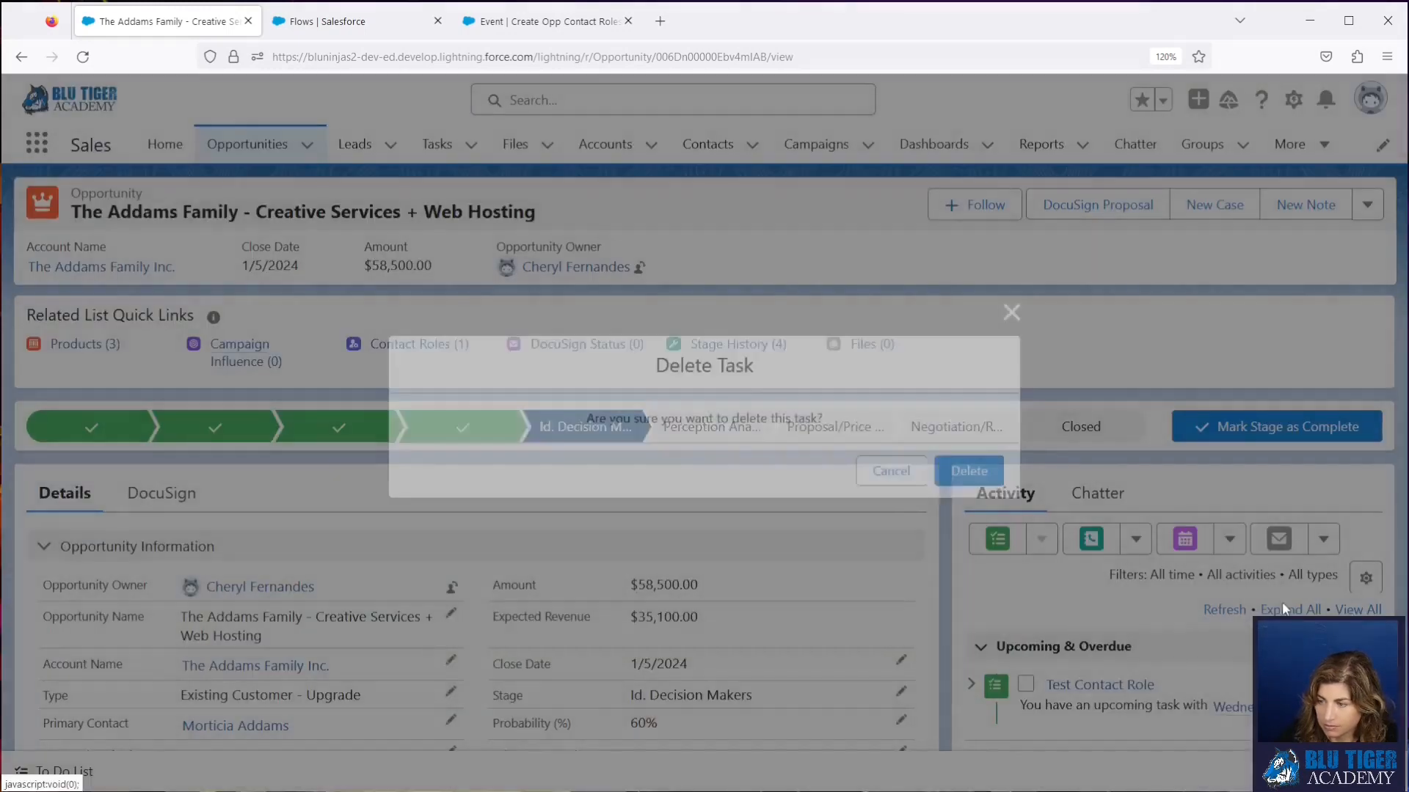
click(986, 470)
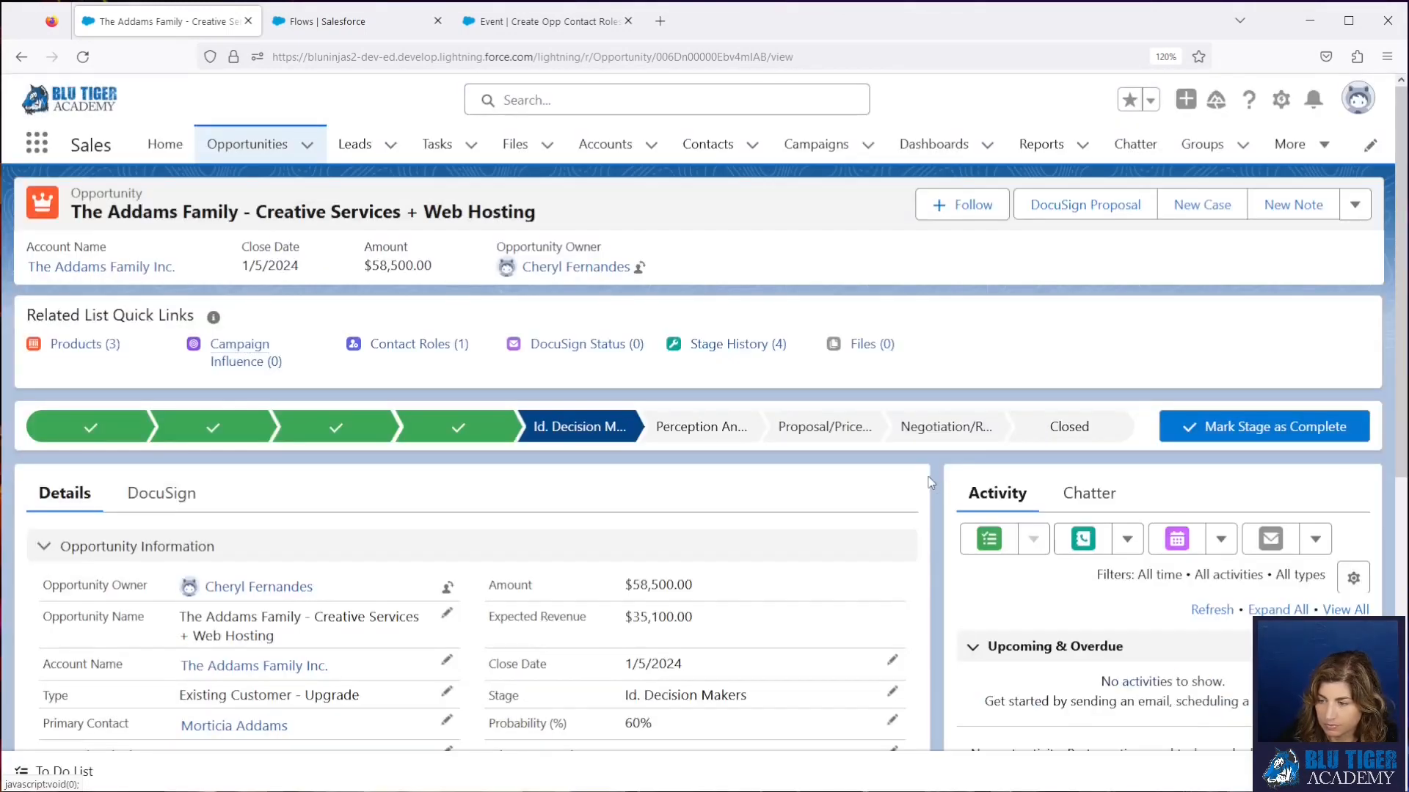
- Create an event with the subject Test Contact Role on the opportunity, naming three contacts from The Addams Family Inc
click(1177, 539)
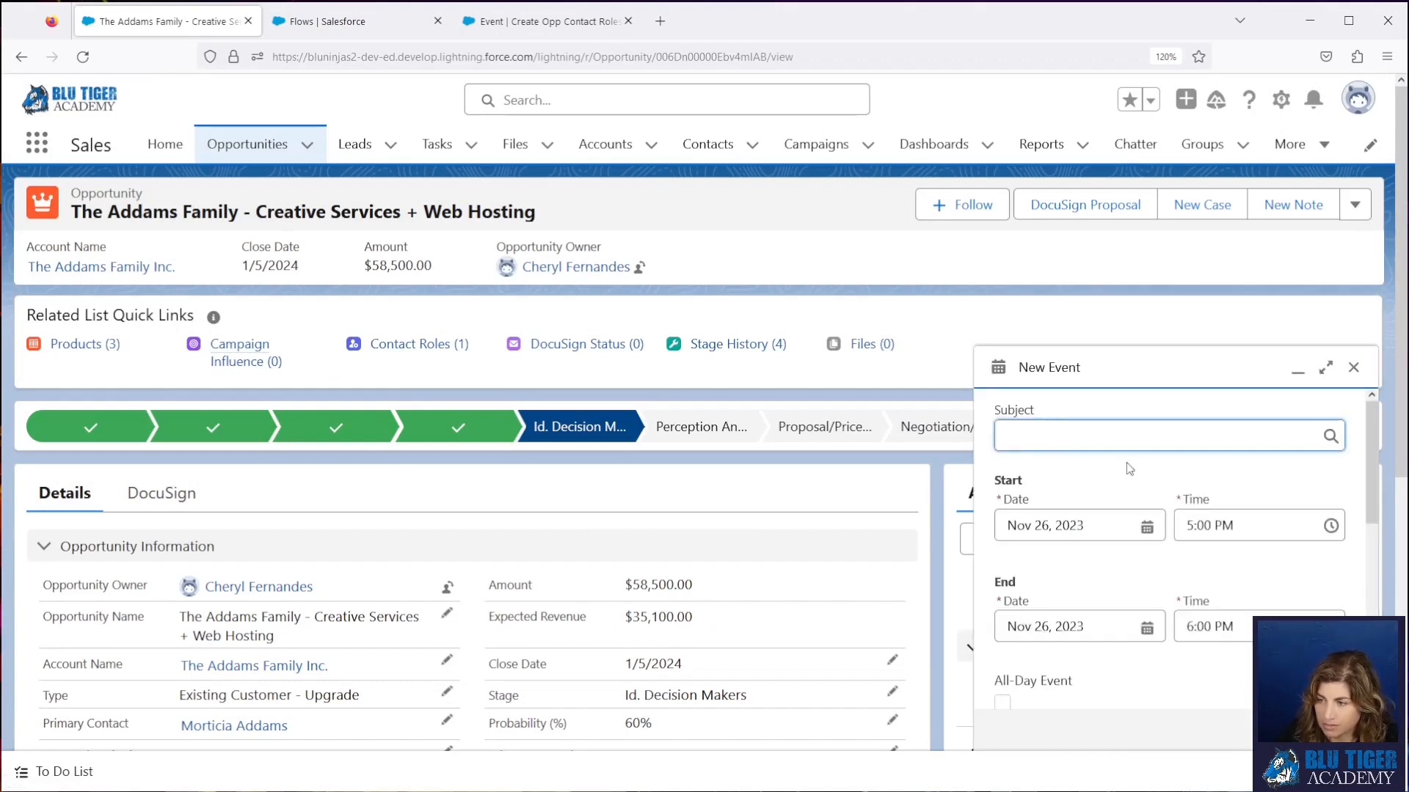
text(Test Contact Role)
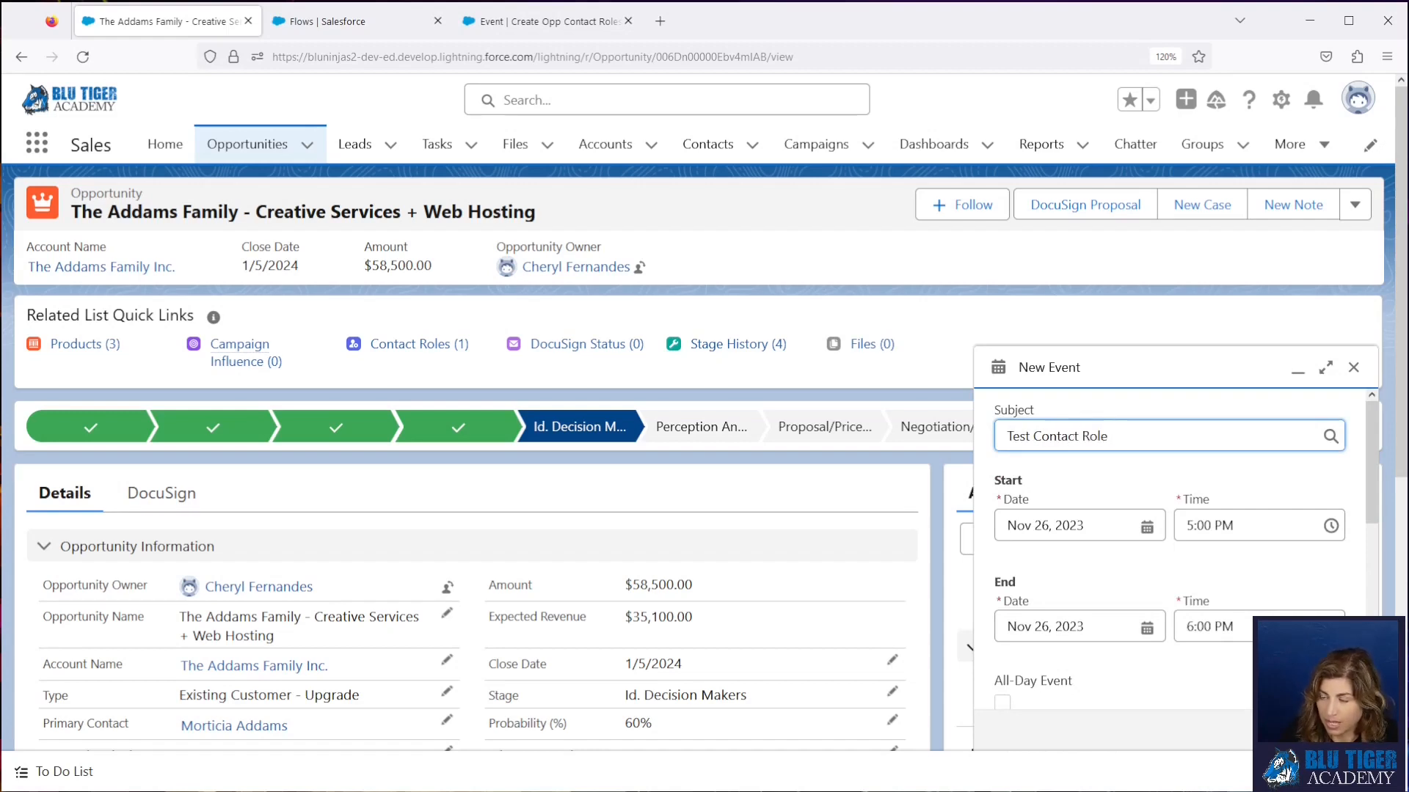
scroll(1150, 501, down, 5)
click(1107, 455)
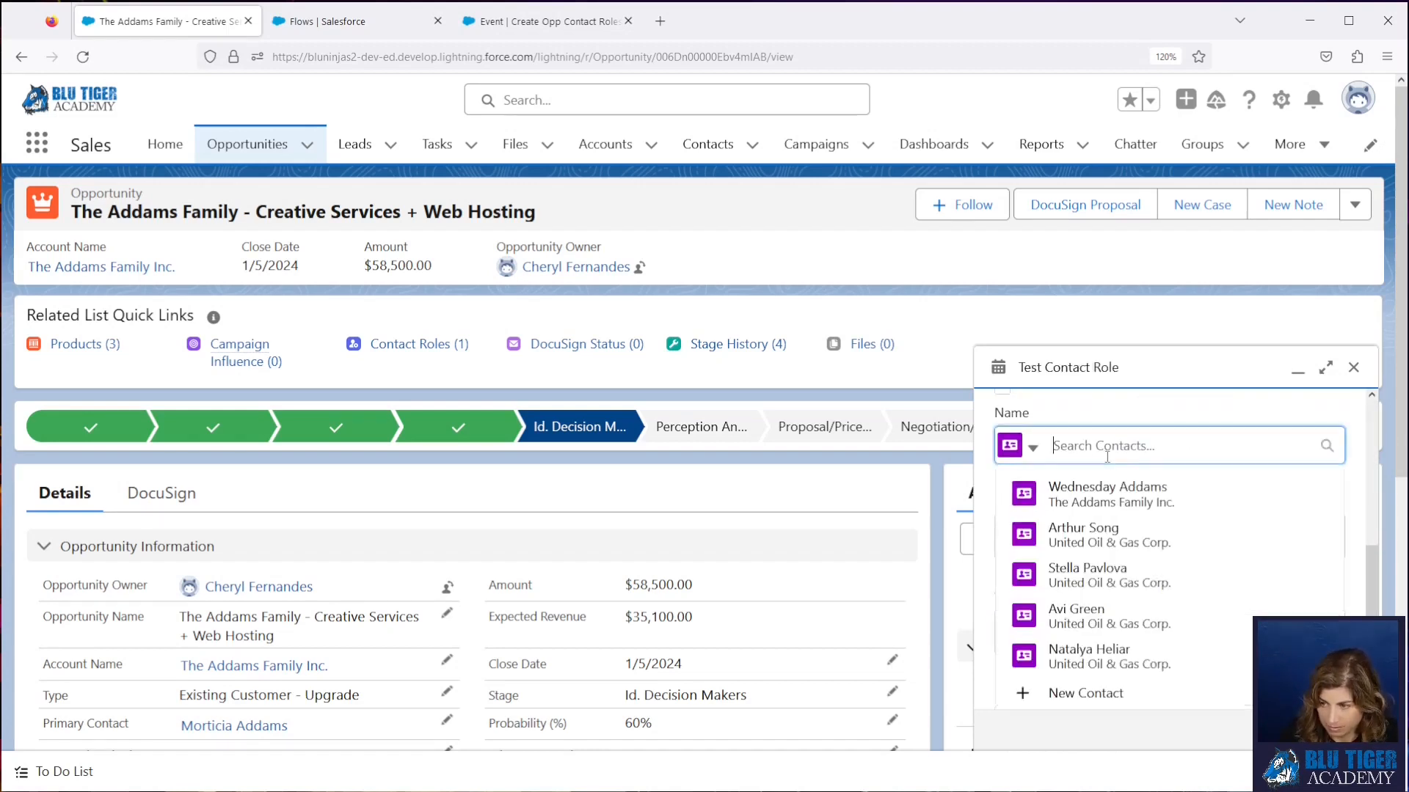
click(1106, 493)
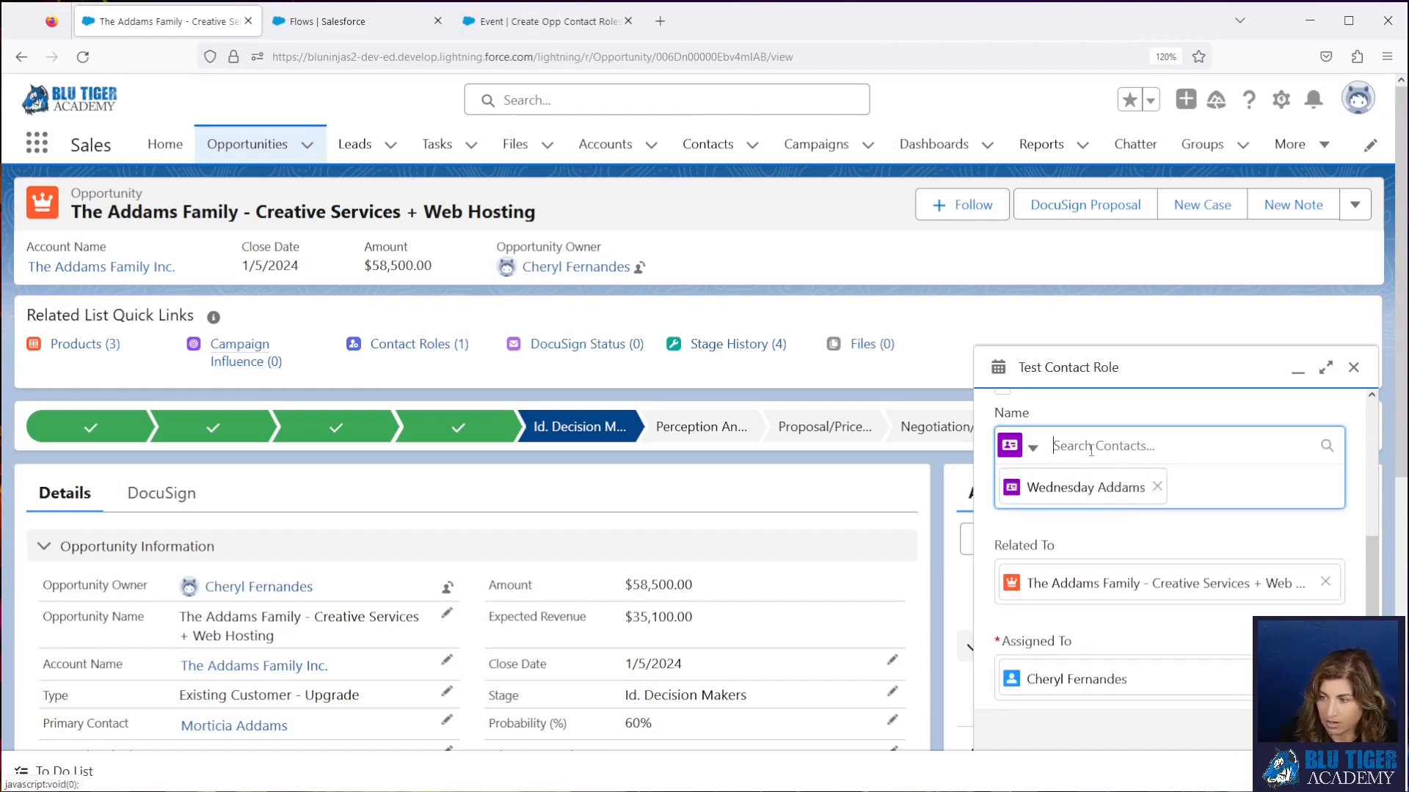
text(gomez)
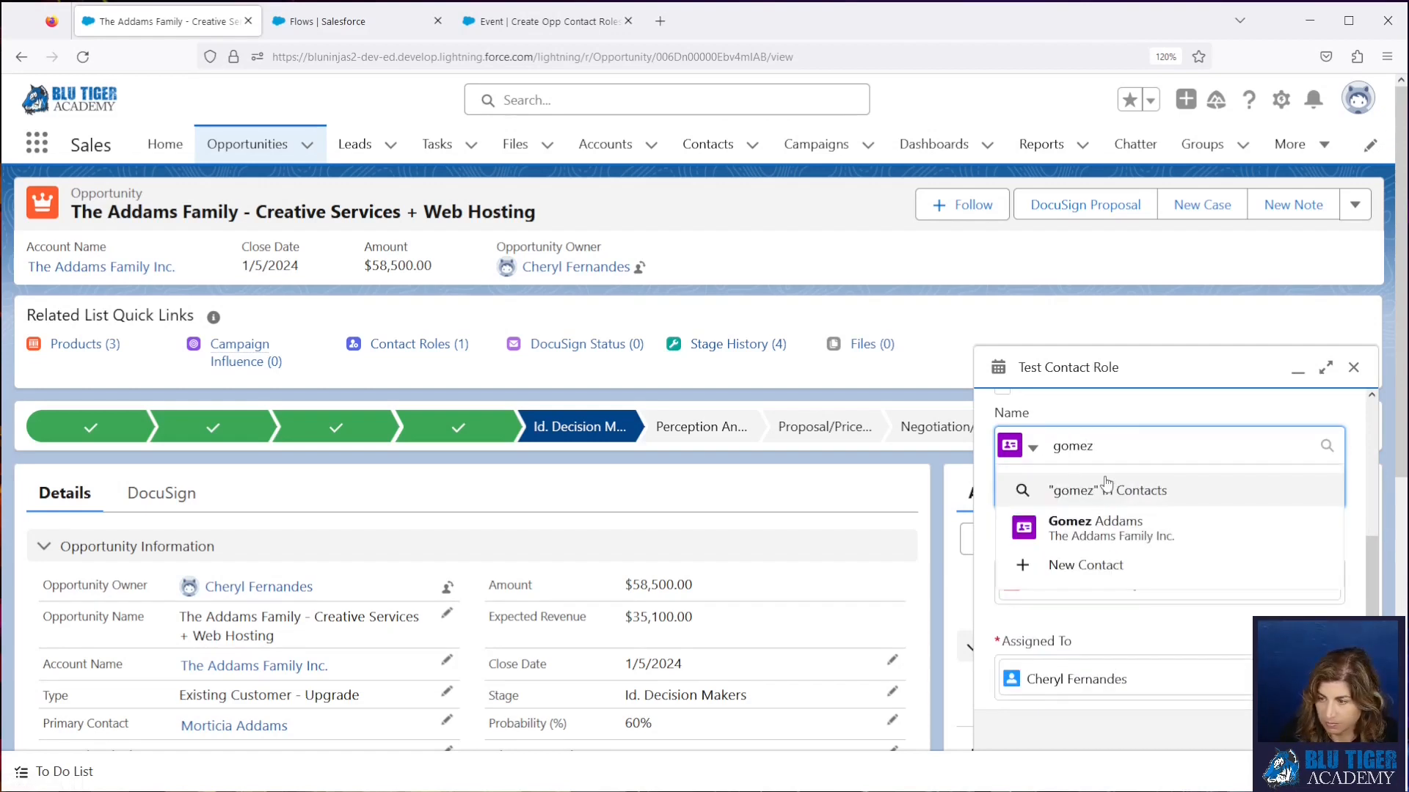
click(1110, 526)
text(fester)
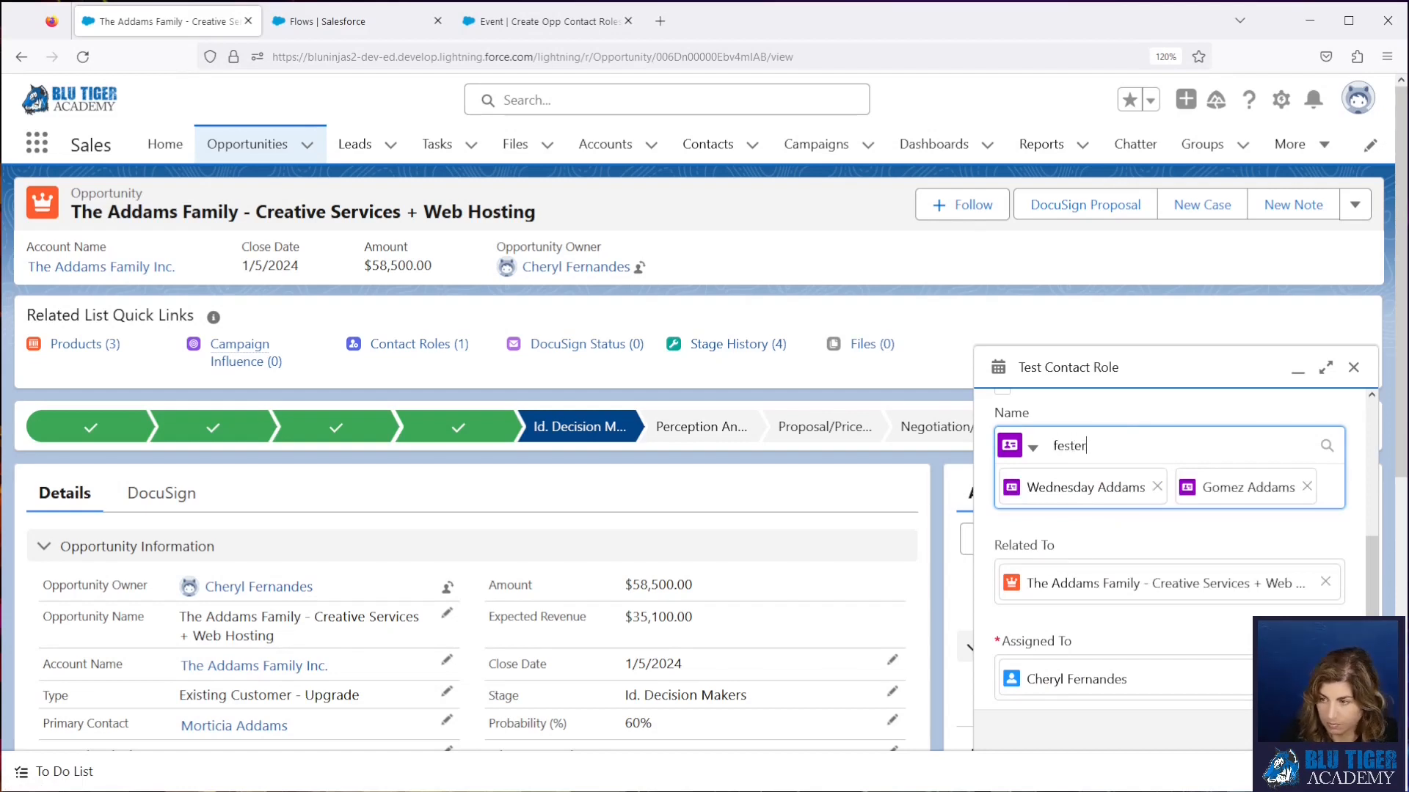
click(1139, 531)
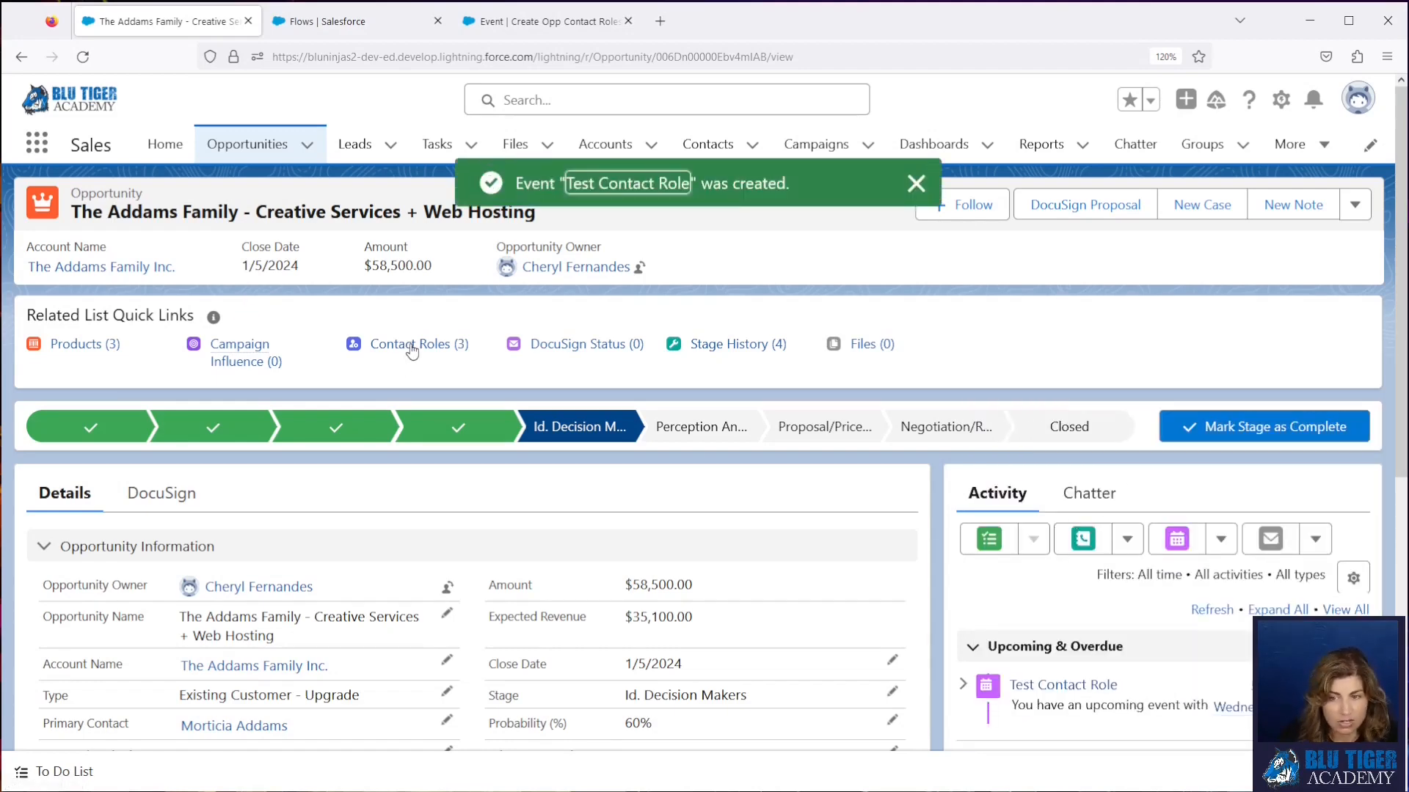
mouse_move(411, 351)
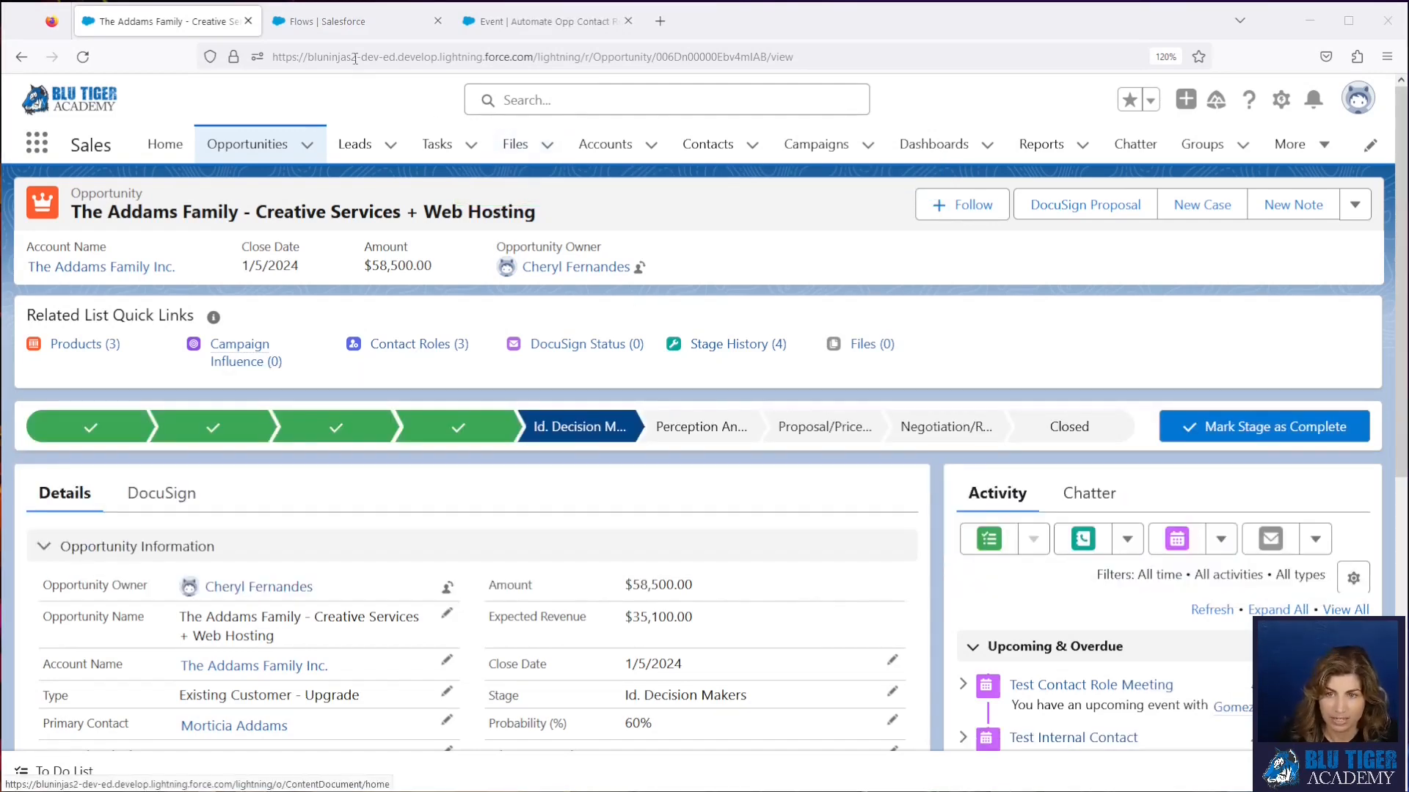
- Start a new record-triggered flow from the Flows setup page with Email Message as its object
click(346, 23)
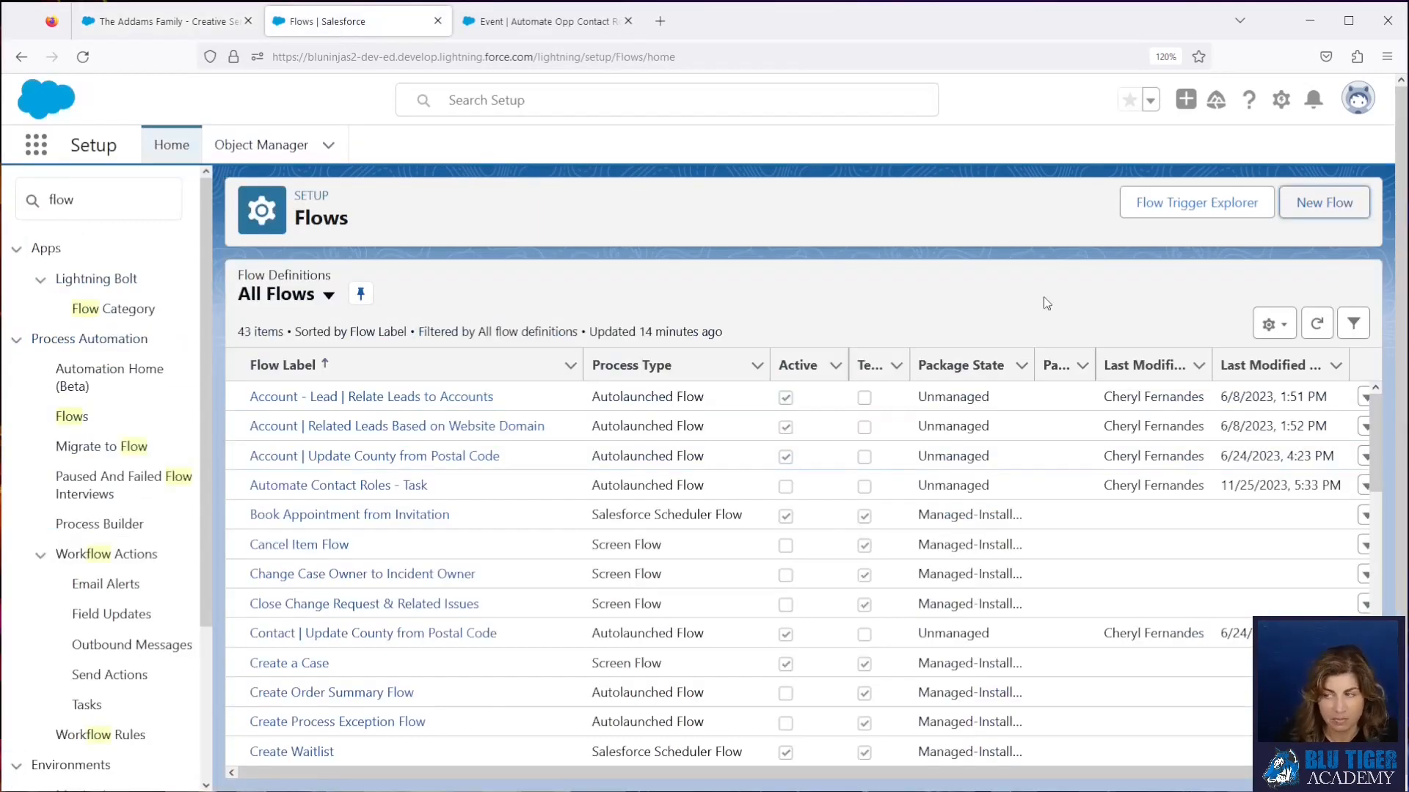
click(1305, 204)
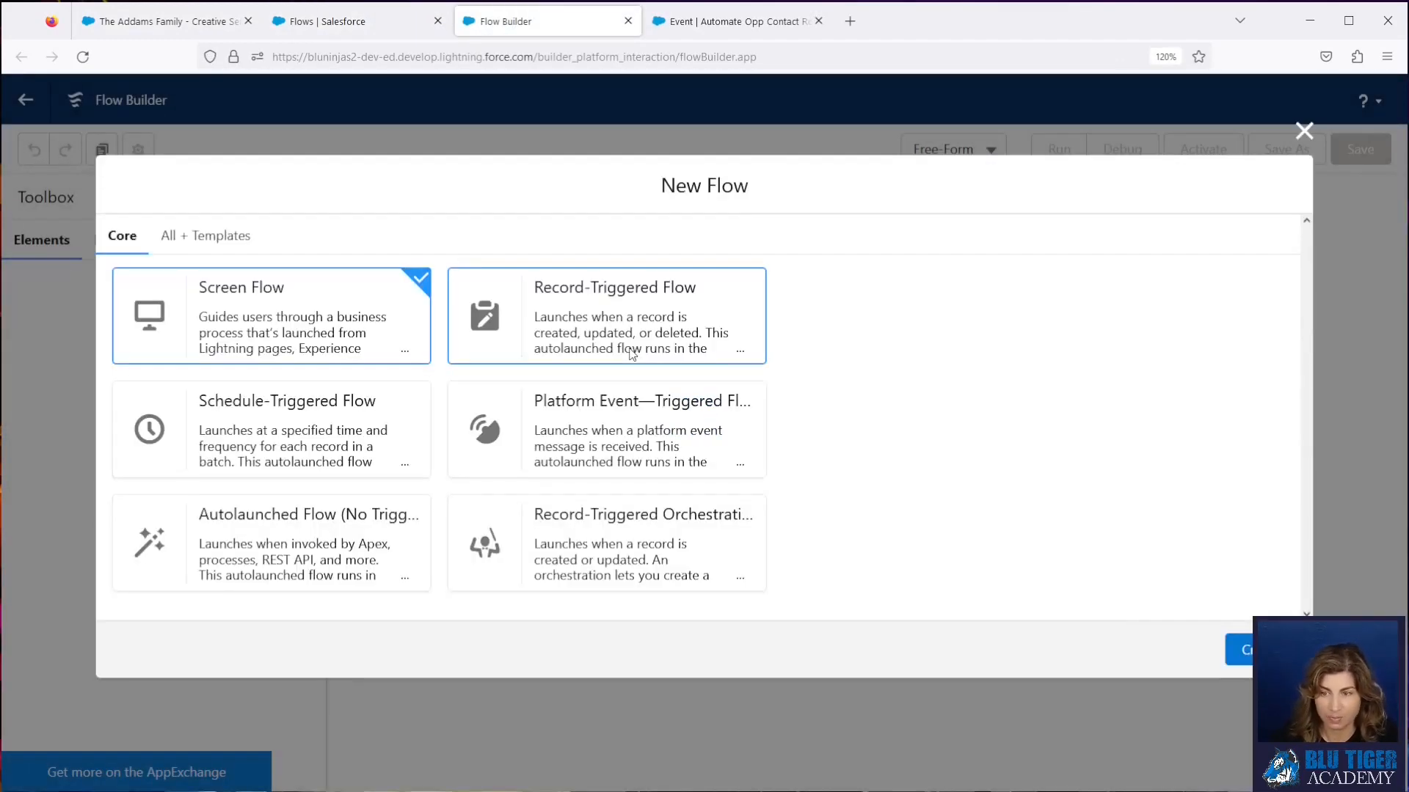
click(630, 349)
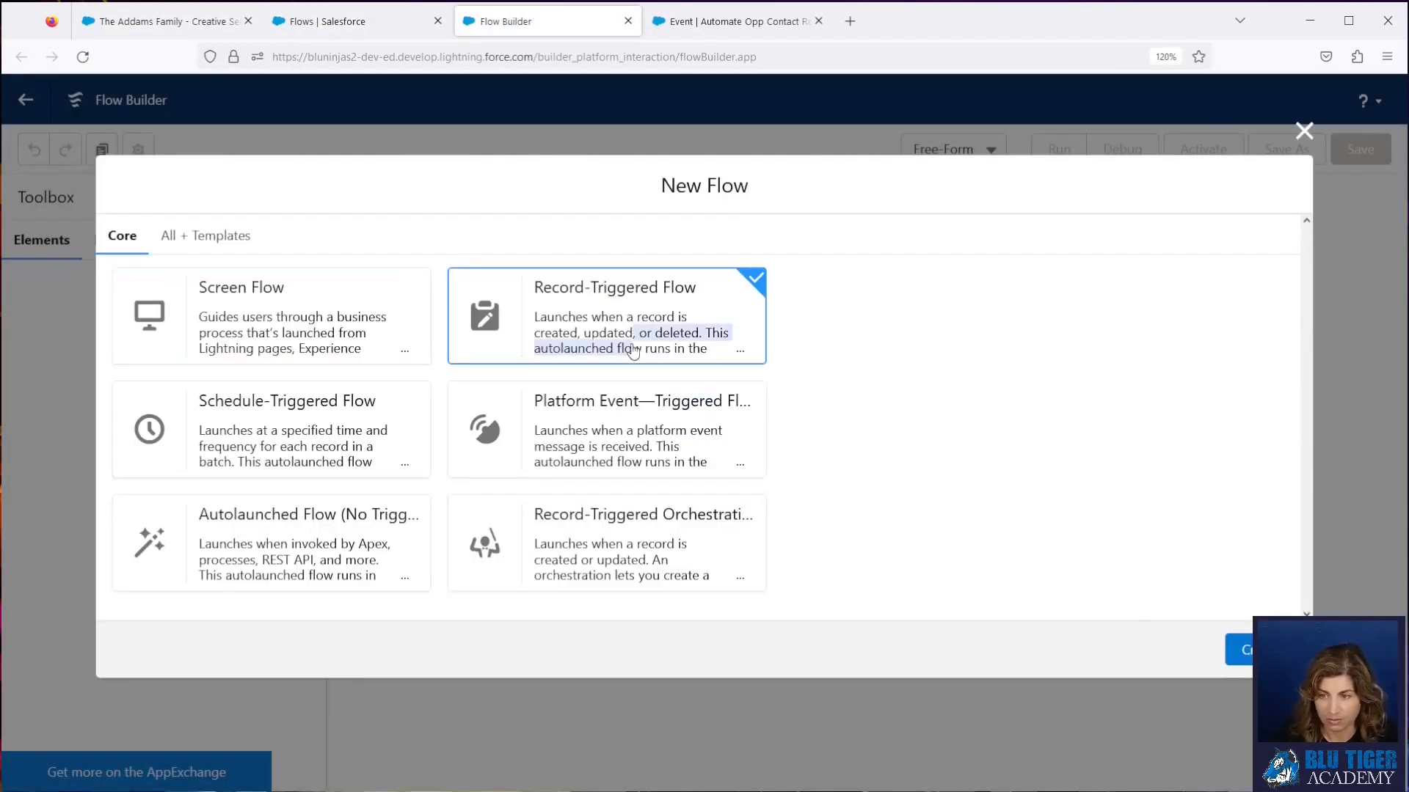
click(1237, 637)
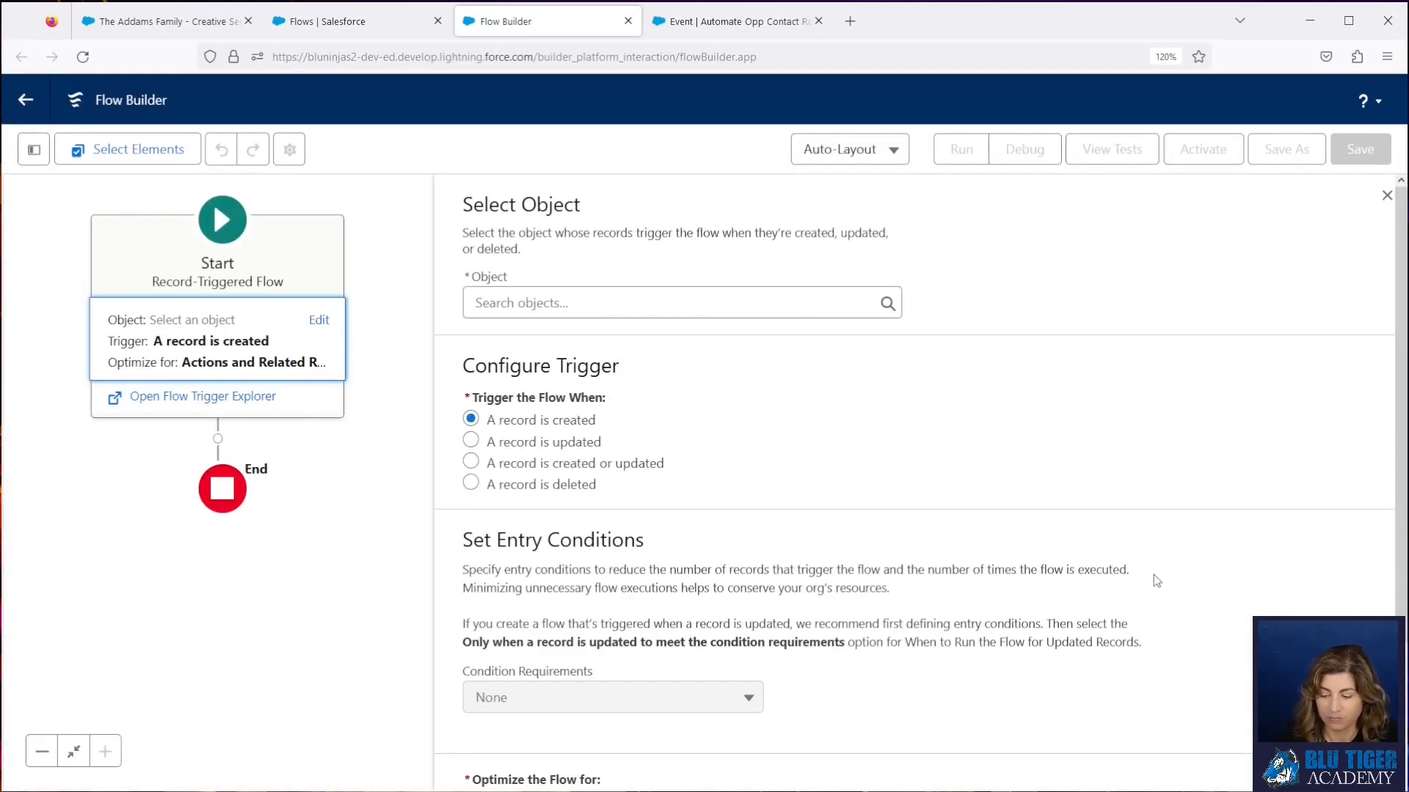
click(628, 309)
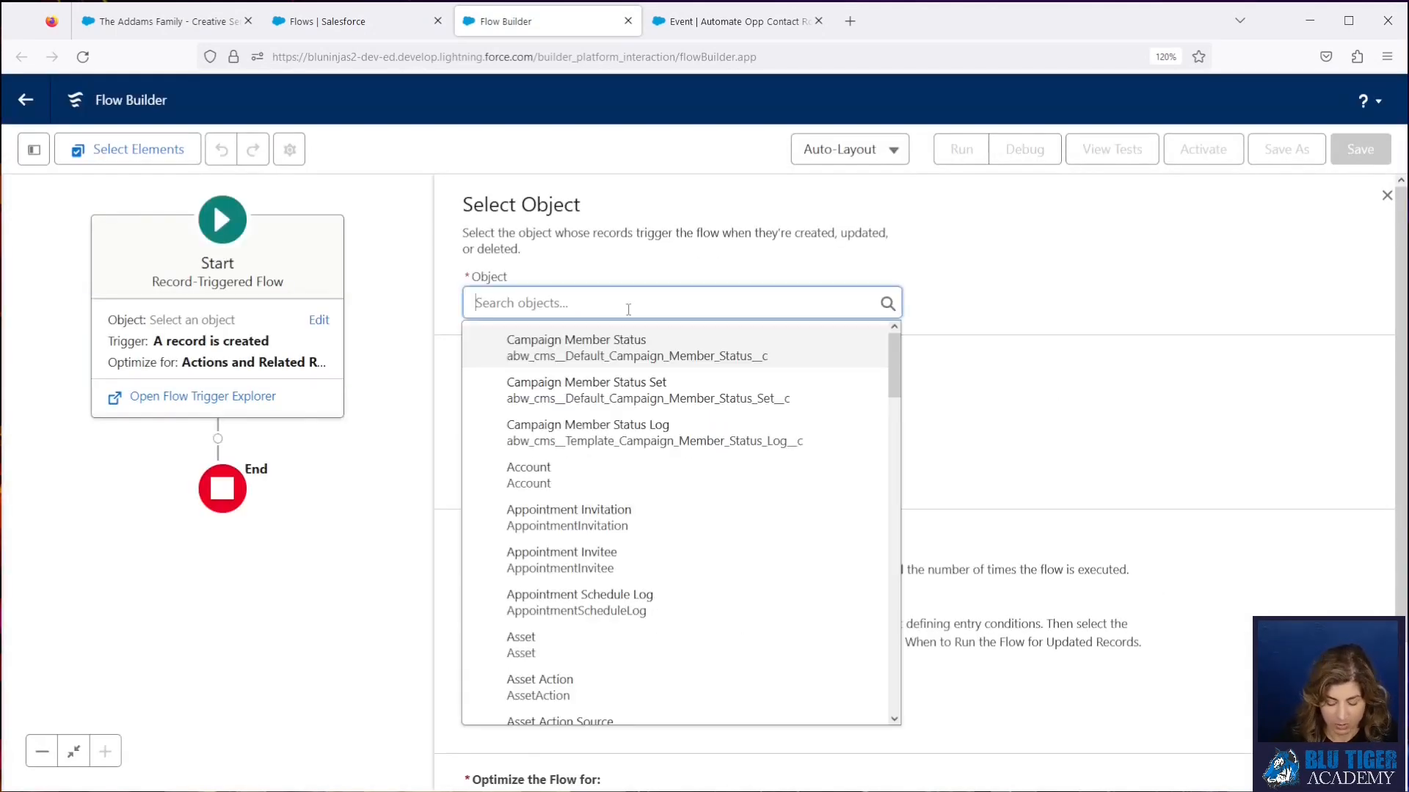
text(email)
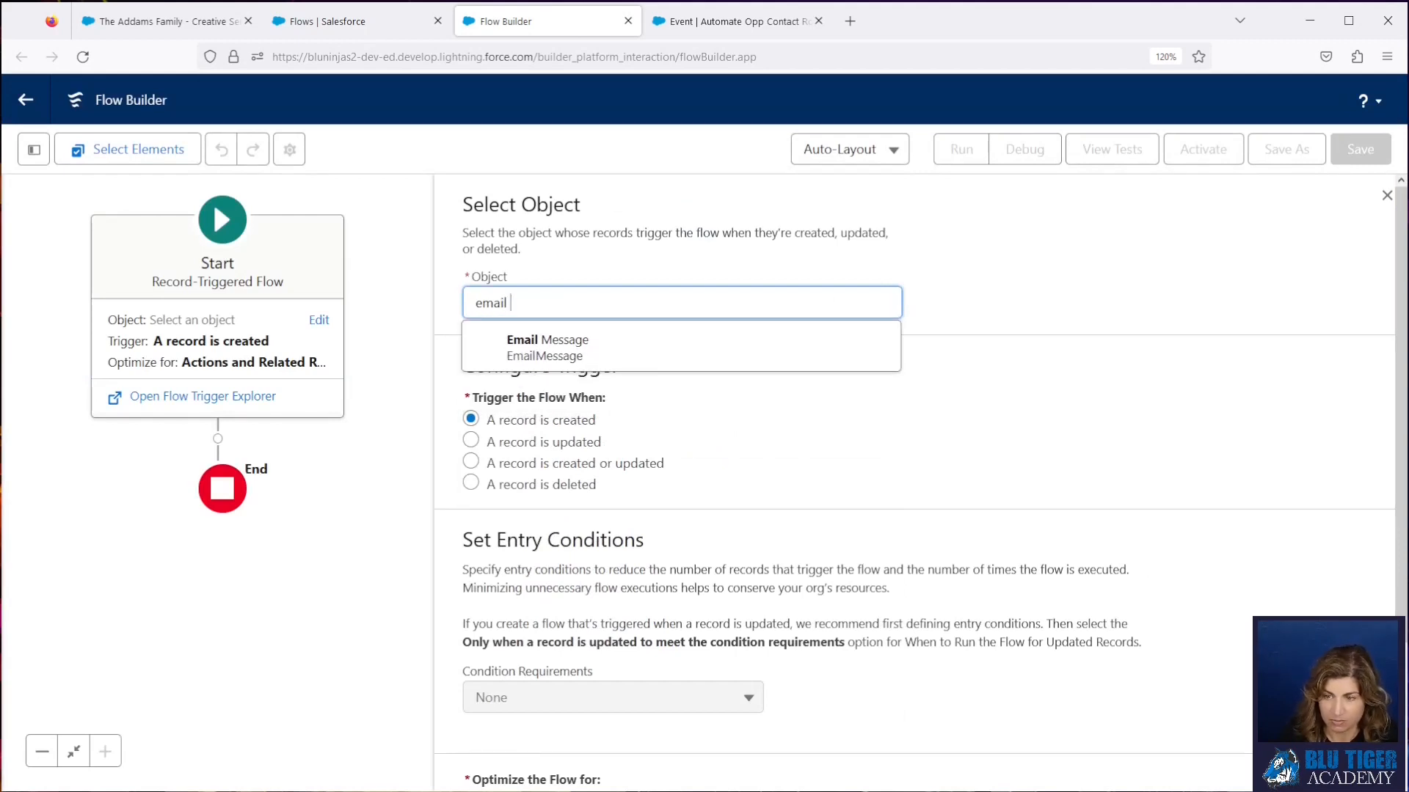
click(654, 350)
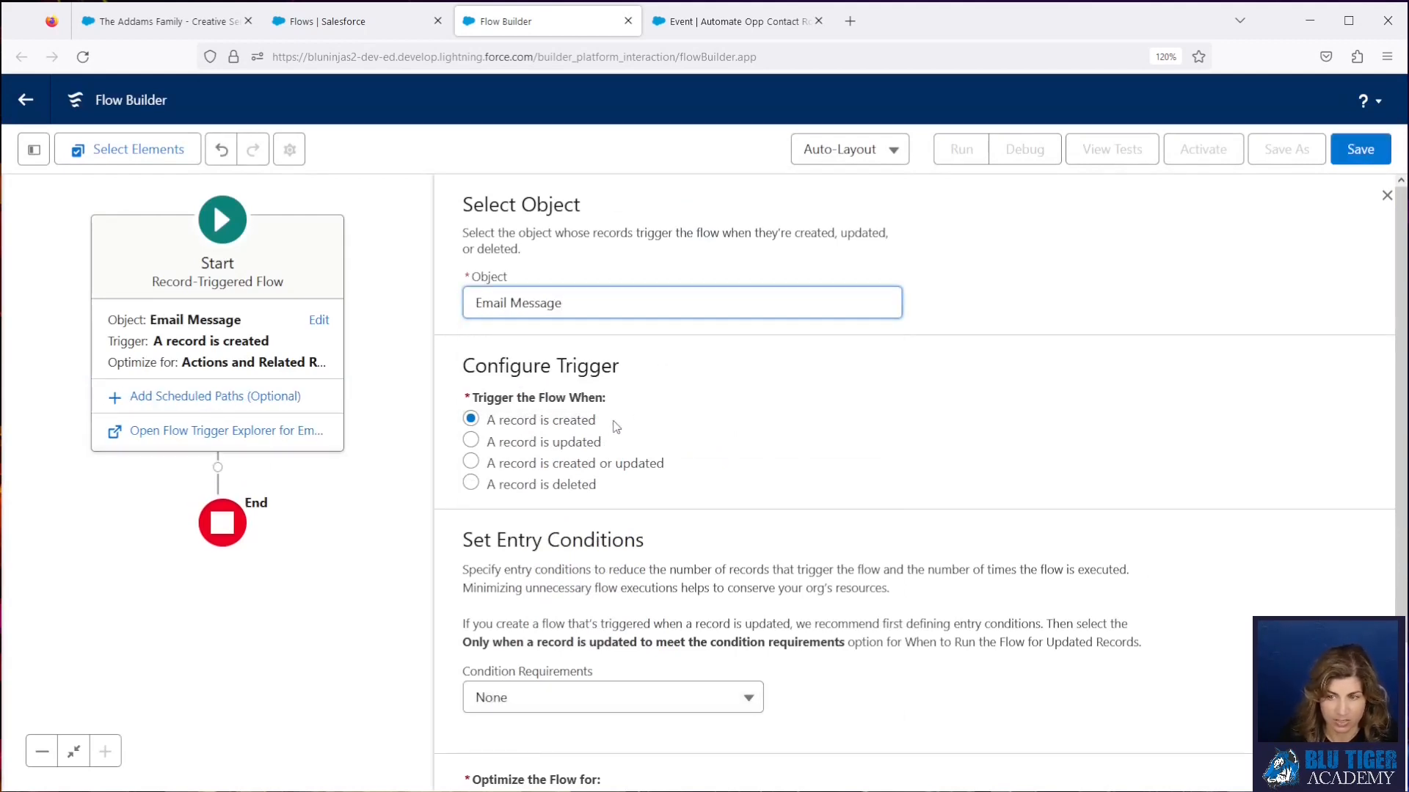
- Set the flow's entry conditions to All Conditions Are Met (AND), with RelatedToId Starts With 006
scroll(617, 427, down, 2)
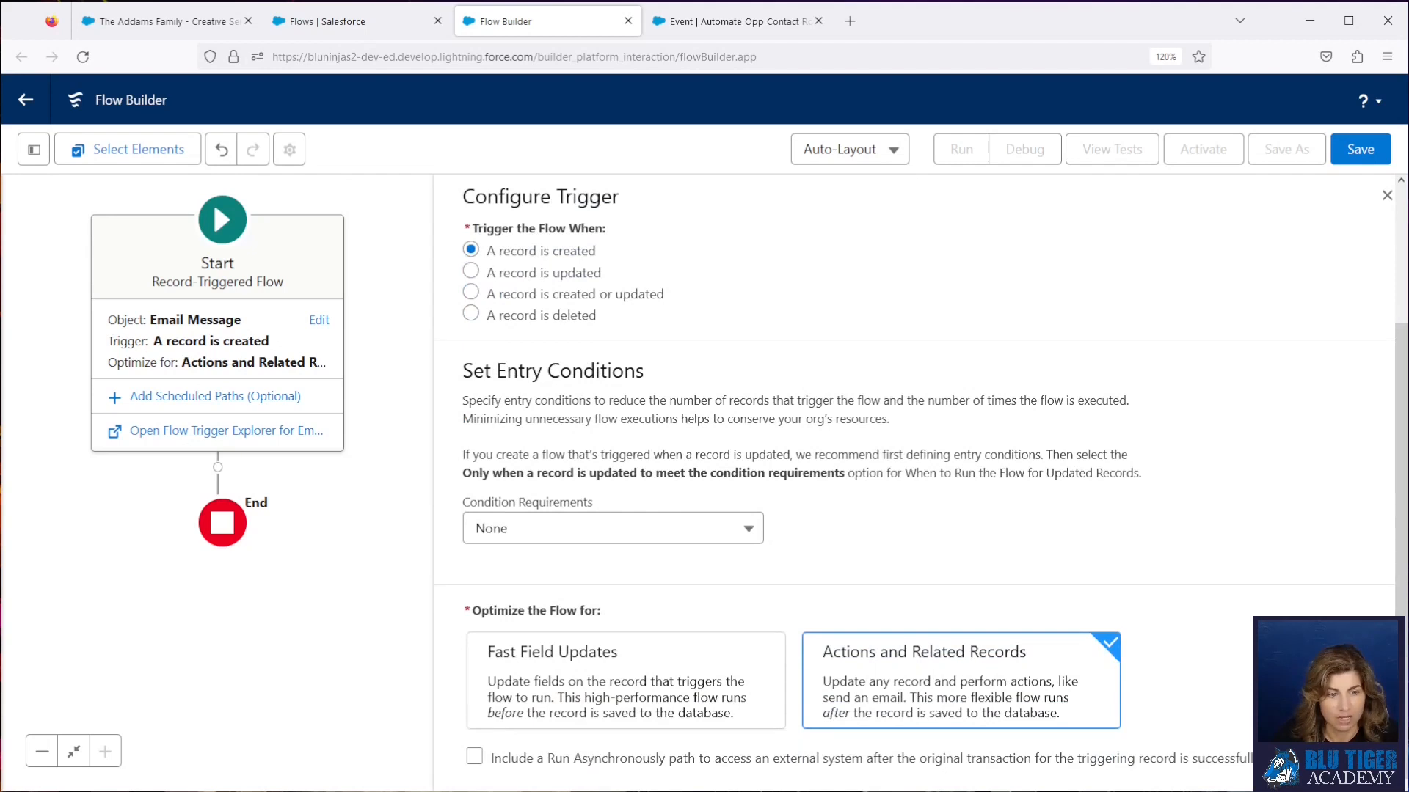
click(624, 538)
click(600, 389)
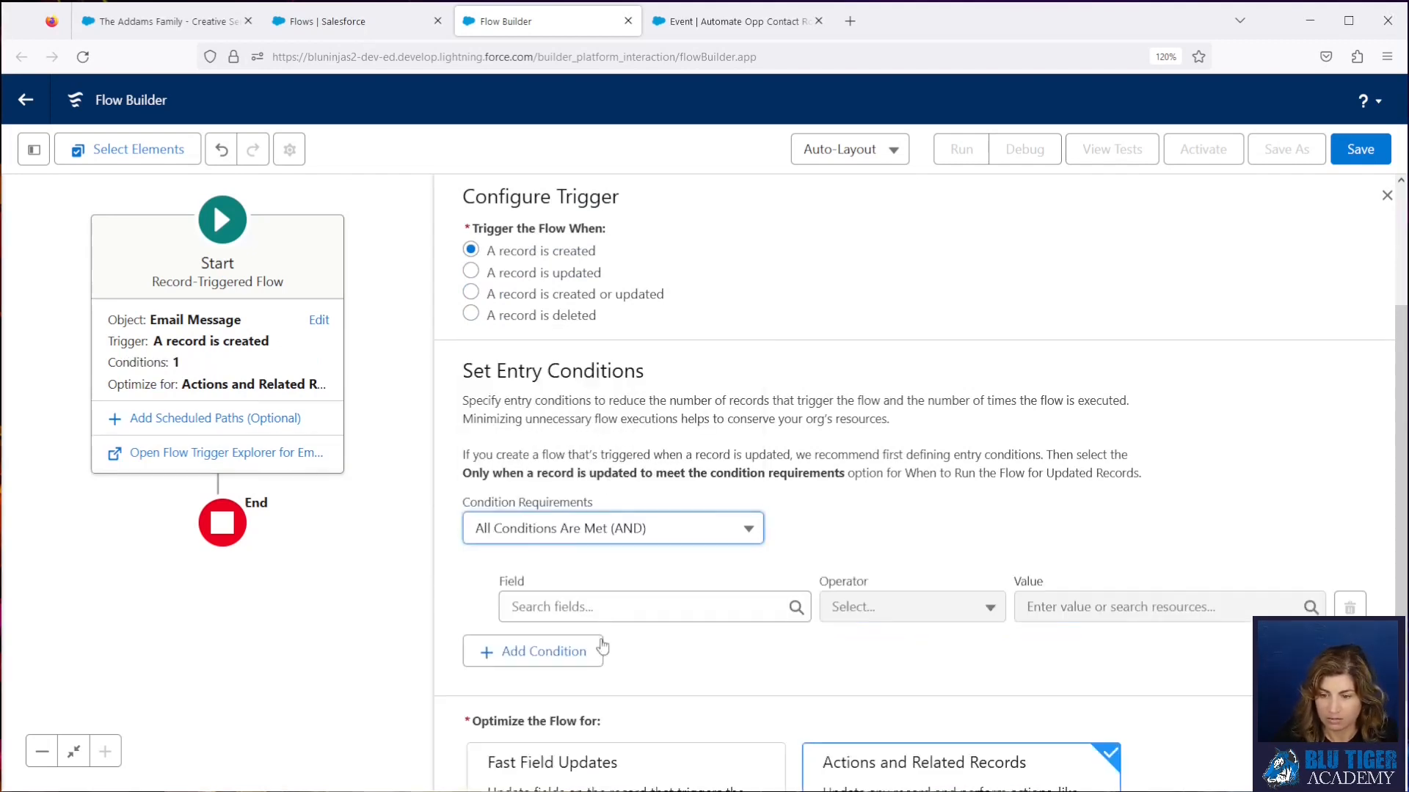
click(646, 607)
text(related)
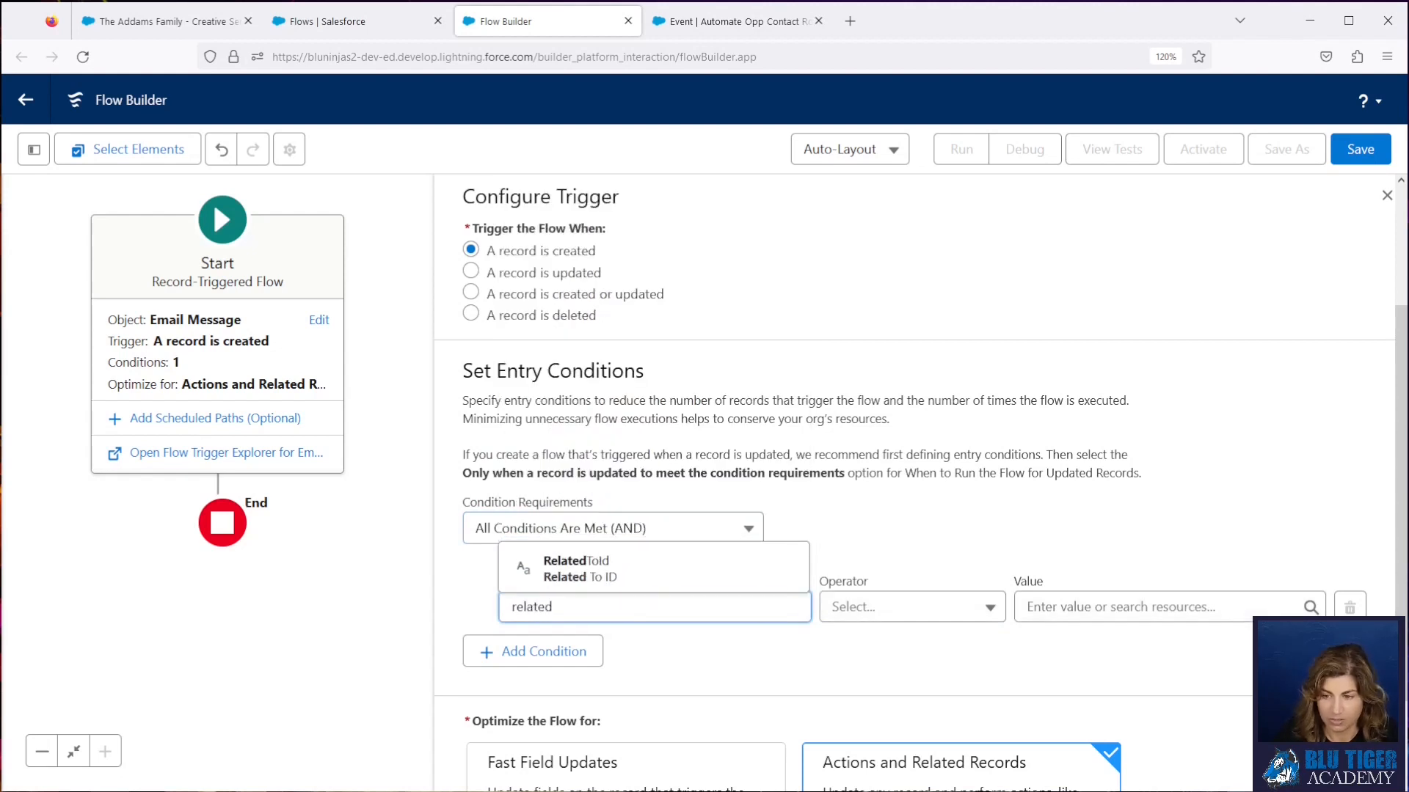
click(627, 580)
click(840, 610)
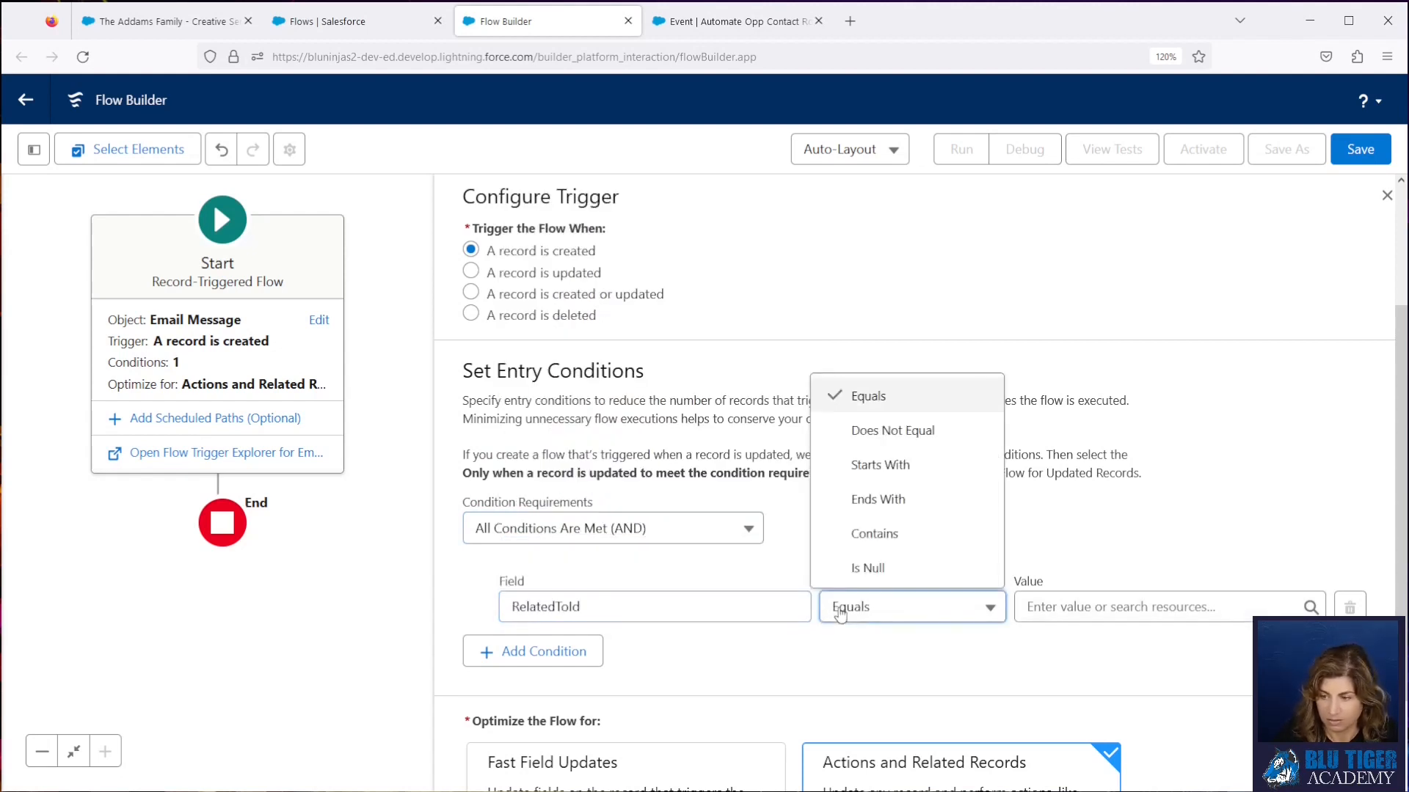
click(876, 465)
click(1071, 606)
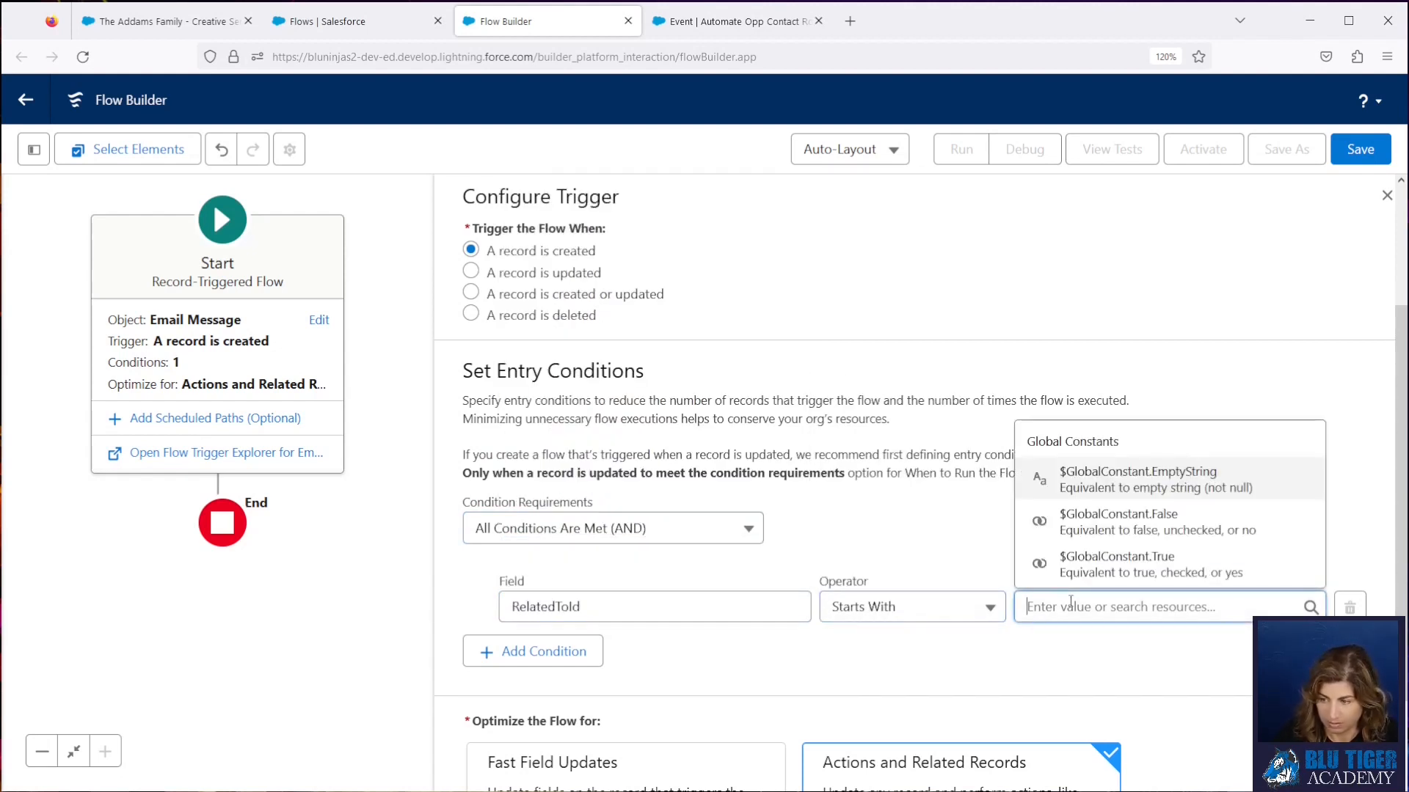
text(006)
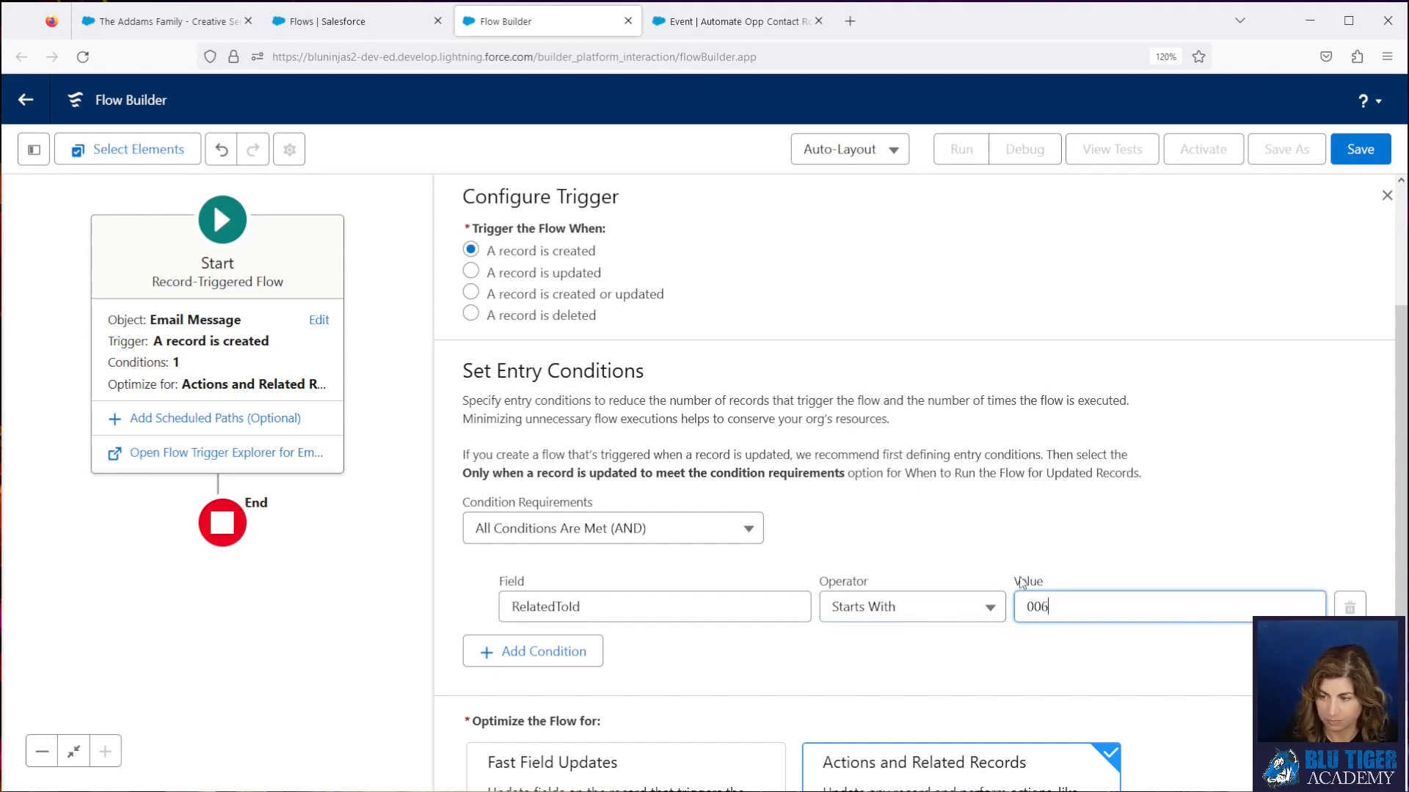
click(1021, 583)
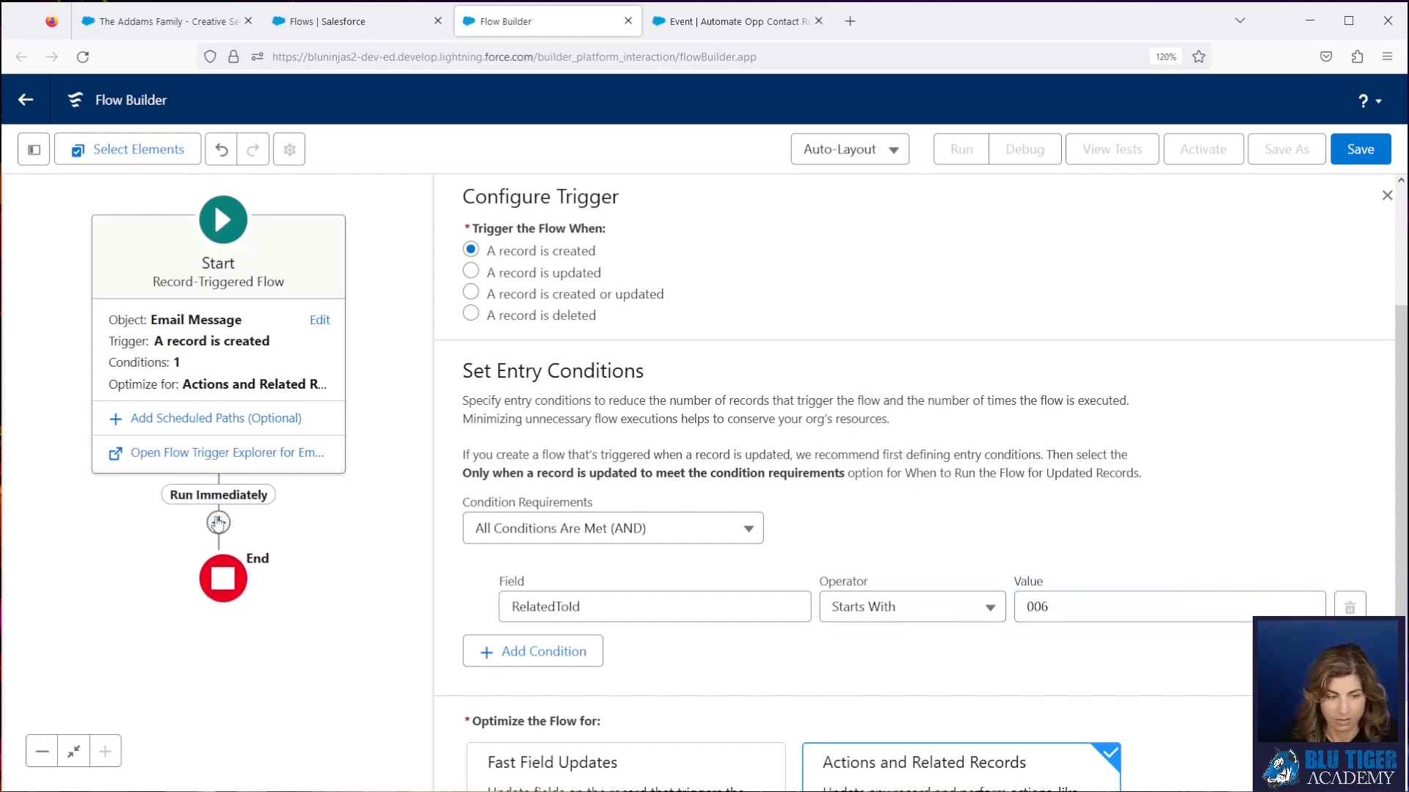
- Add a Get Records element labelled Get Opportunity Contact Roles after the start, using the Opportunity Contact Role object
click(218, 522)
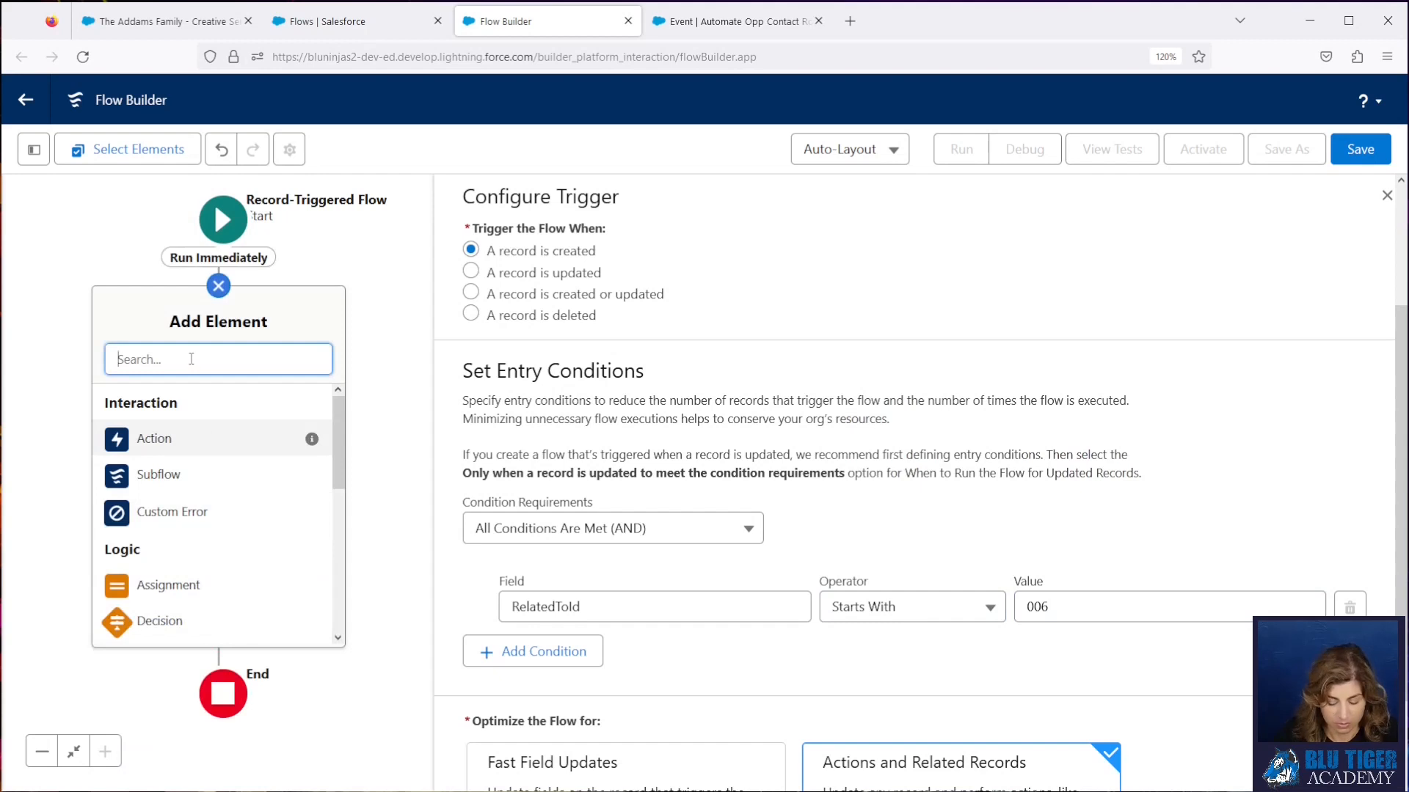
text(get)
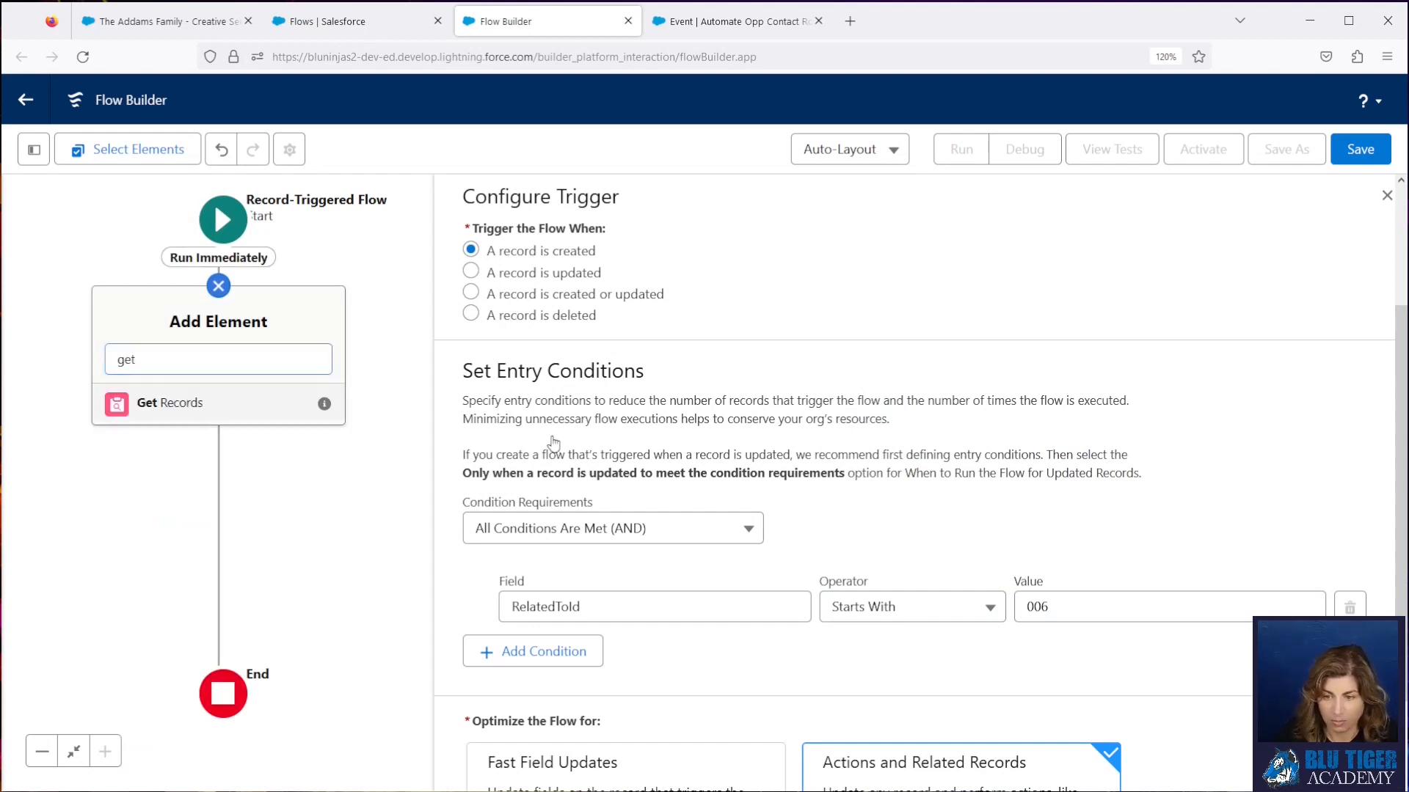
key(Return)
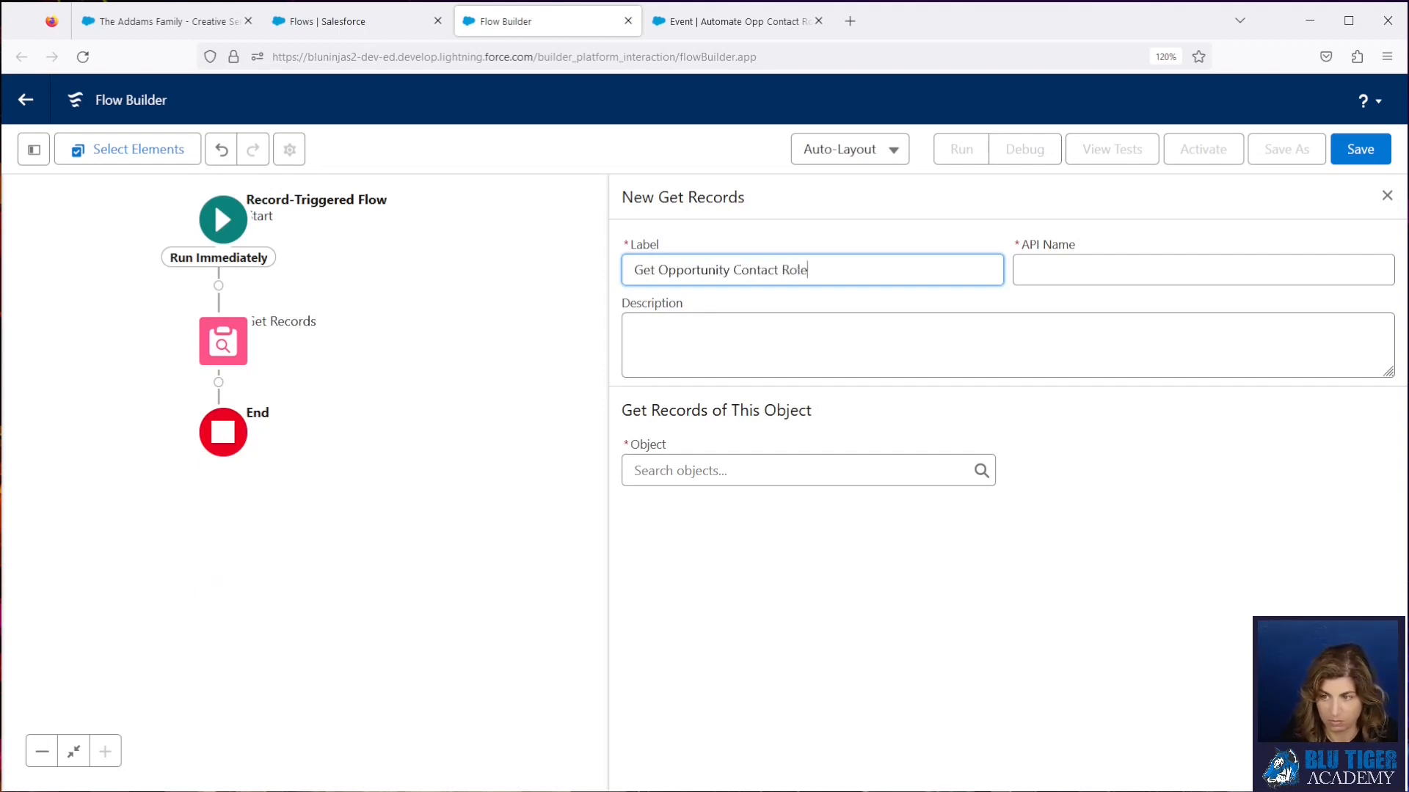
text(Get Opportunity Contact Roles)
key(Tab)
click(668, 474)
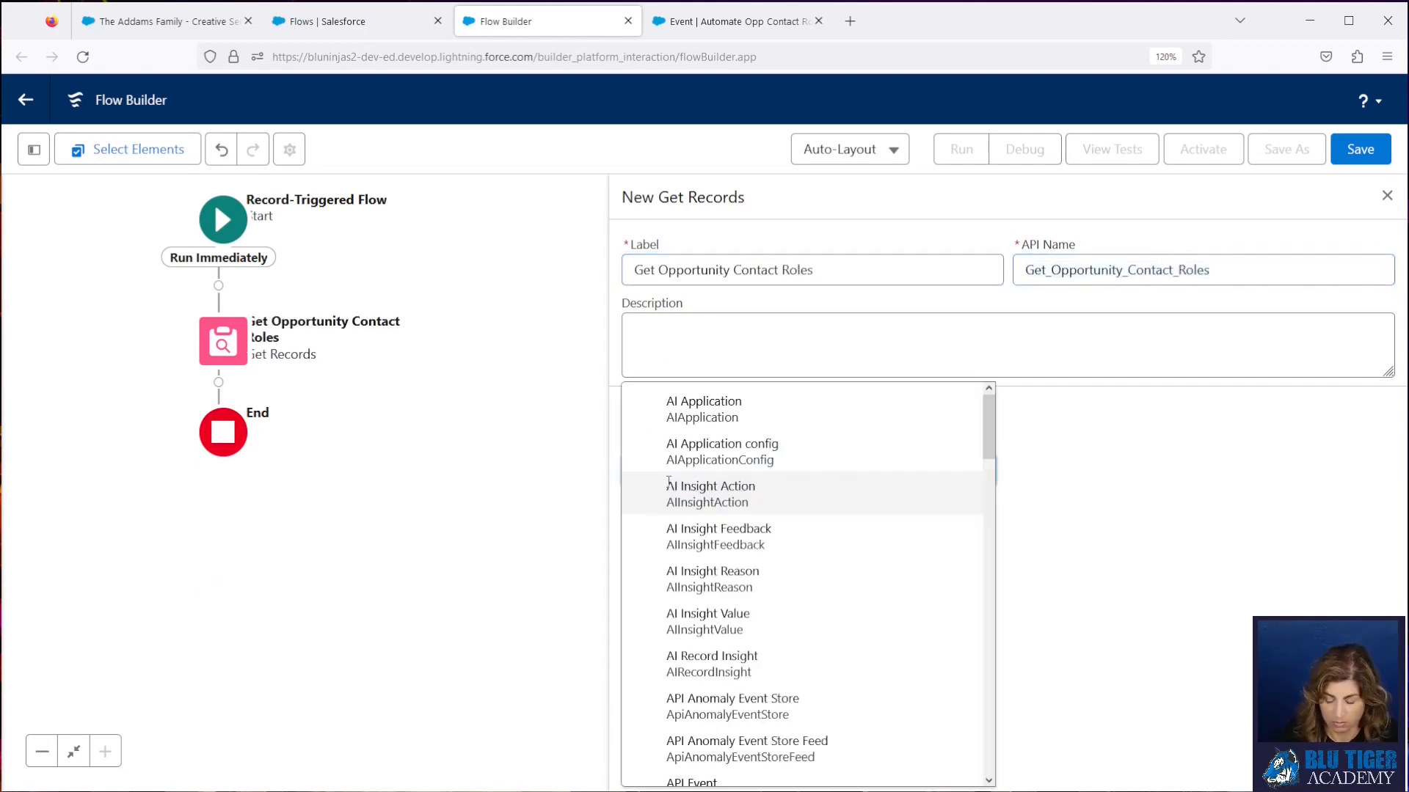
text(oppo)
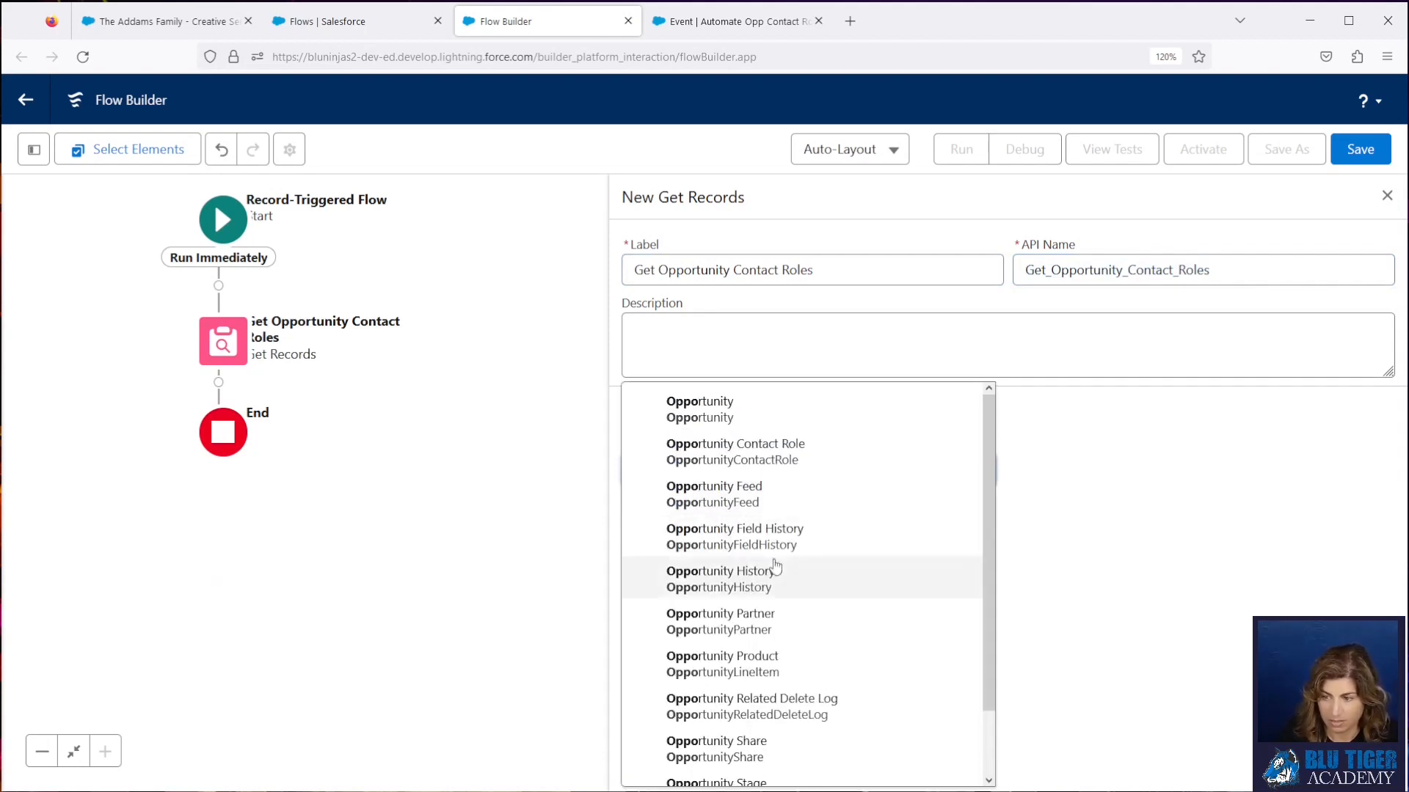
click(767, 453)
- Filter the Get Opportunity Contact Roles records to OpportunityId Equals the triggering email message's RelatedToId
click(741, 672)
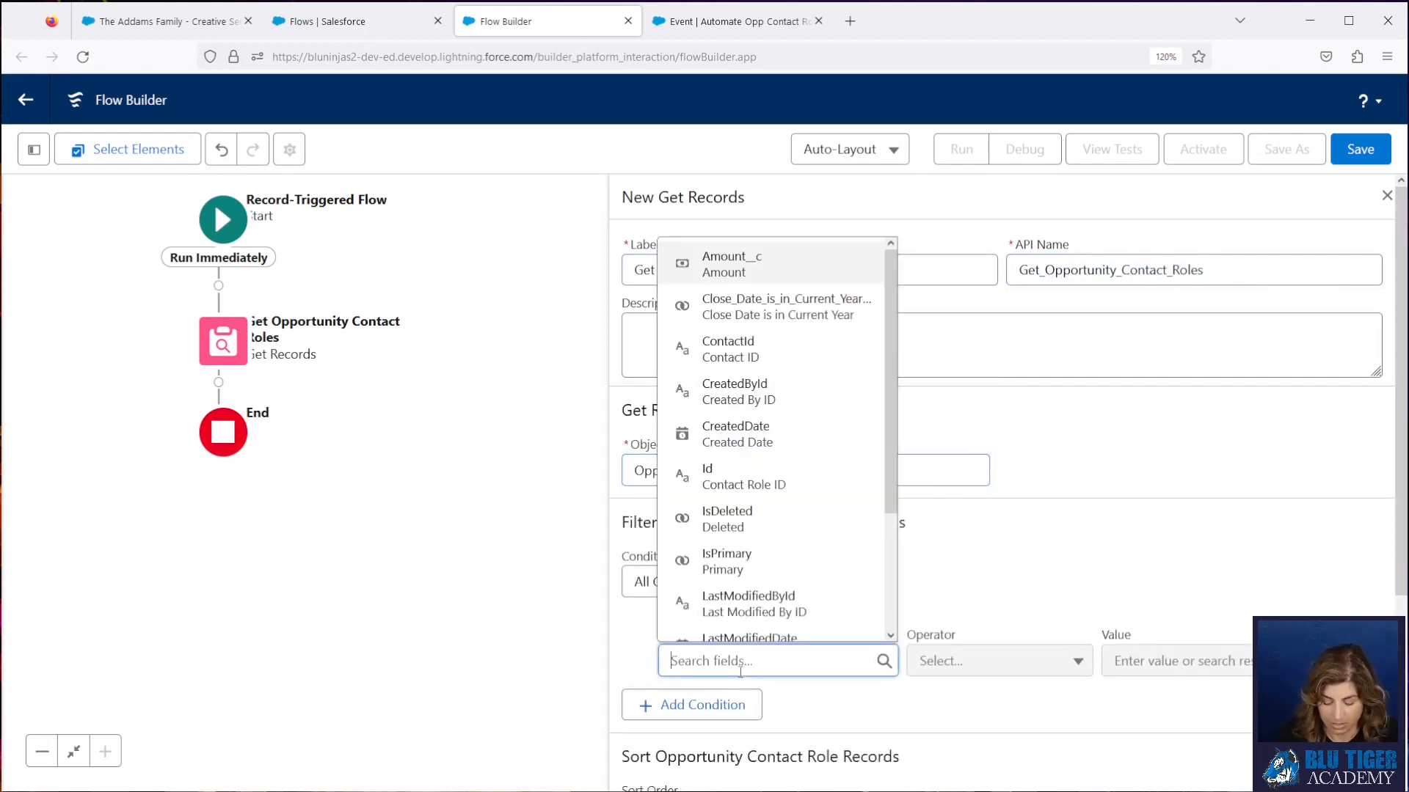
text(oppo)
click(754, 636)
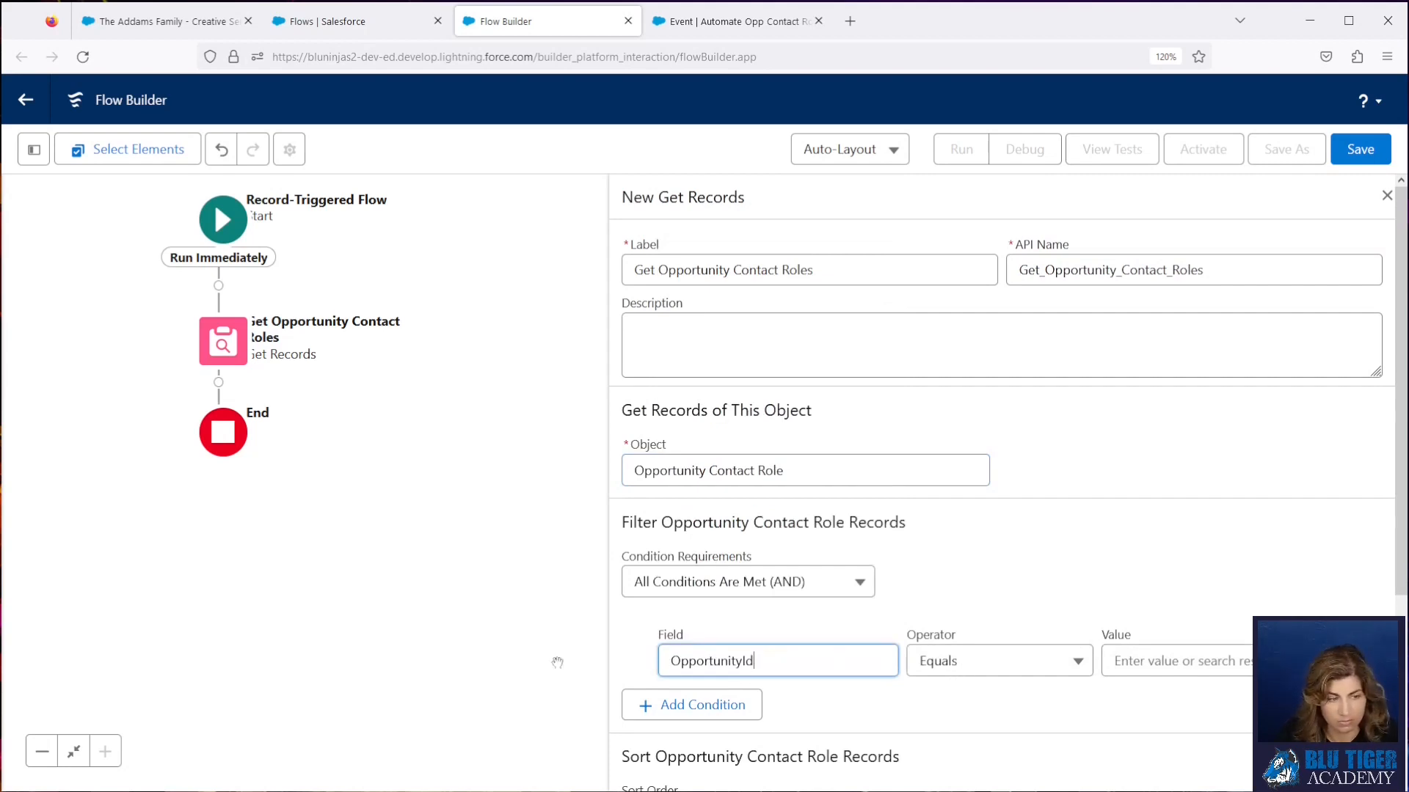
click(1193, 656)
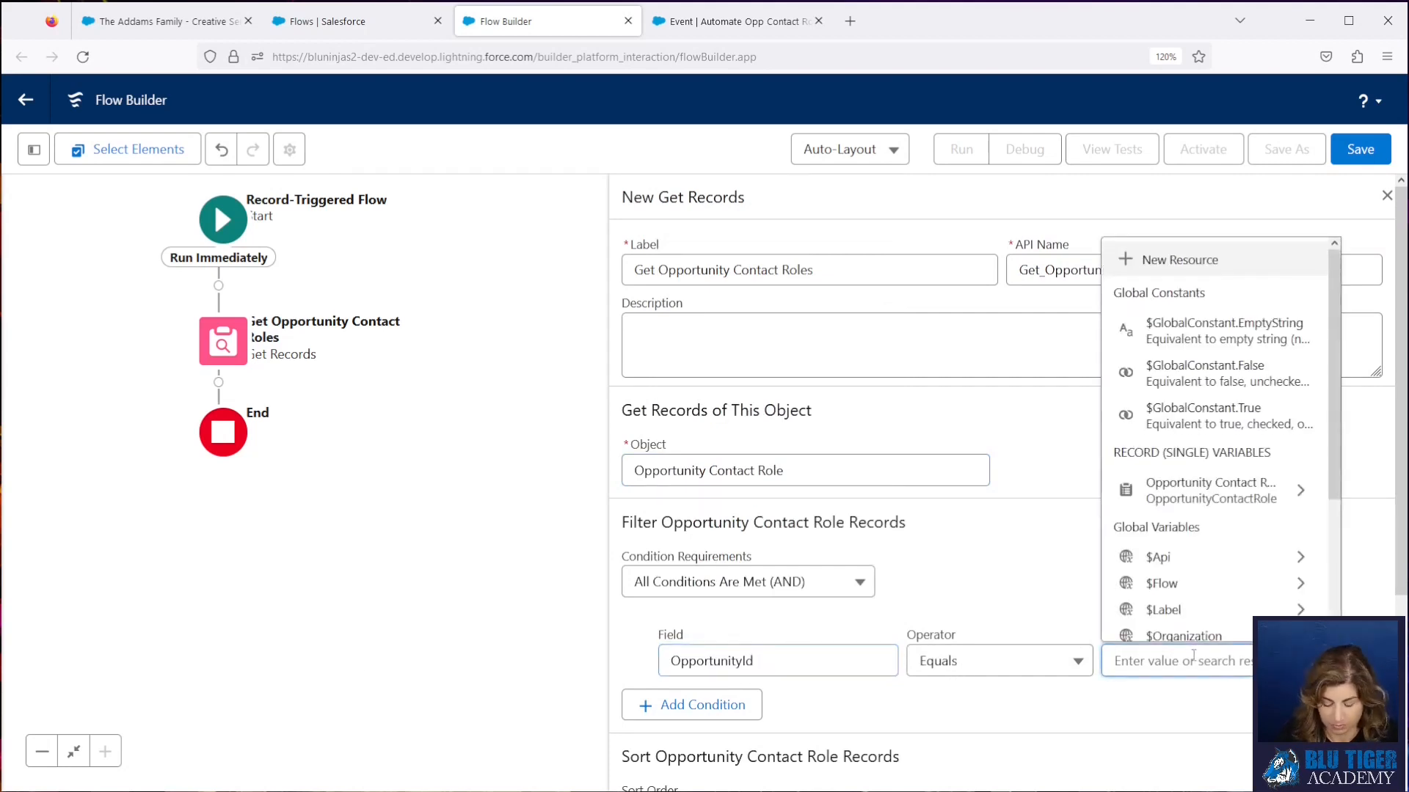
text(re)
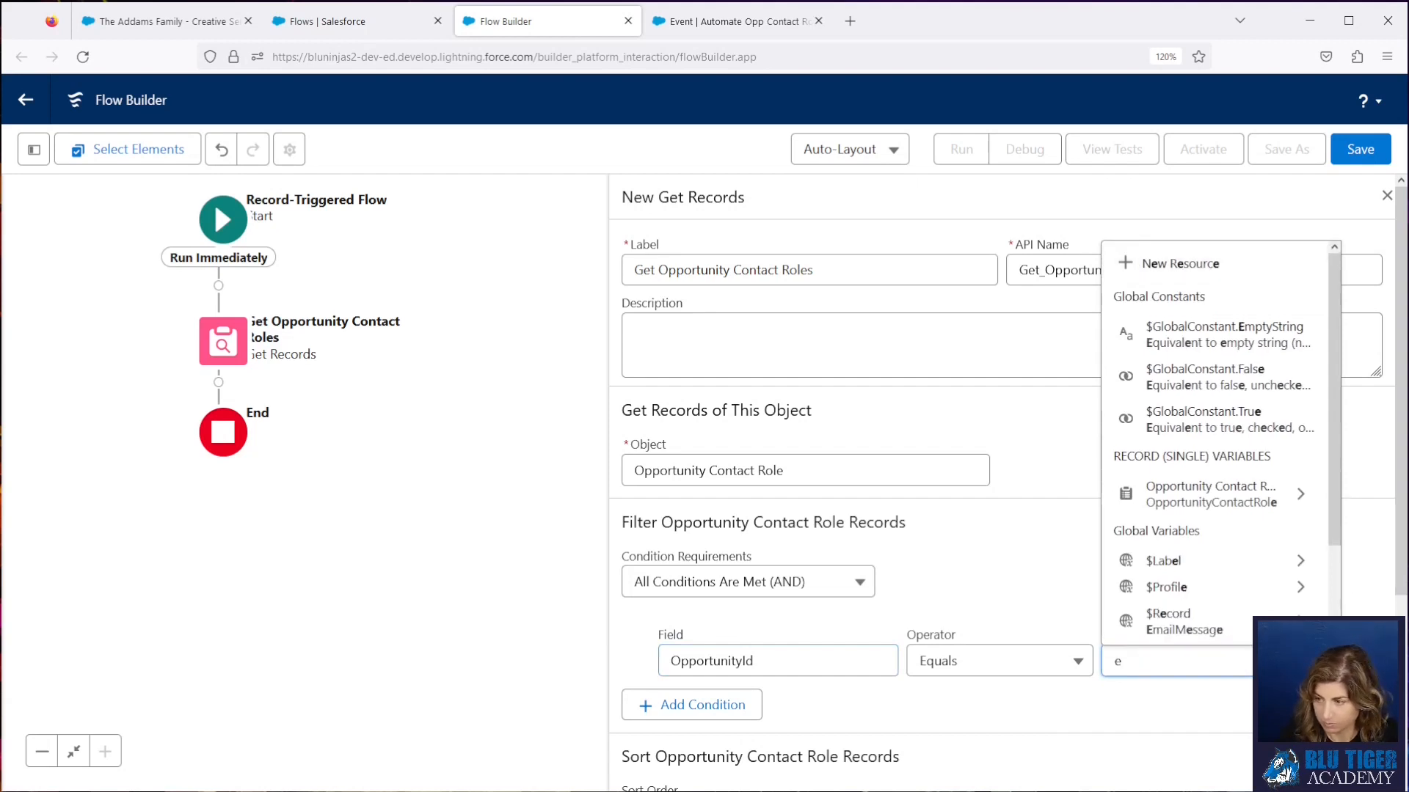
click(1173, 618)
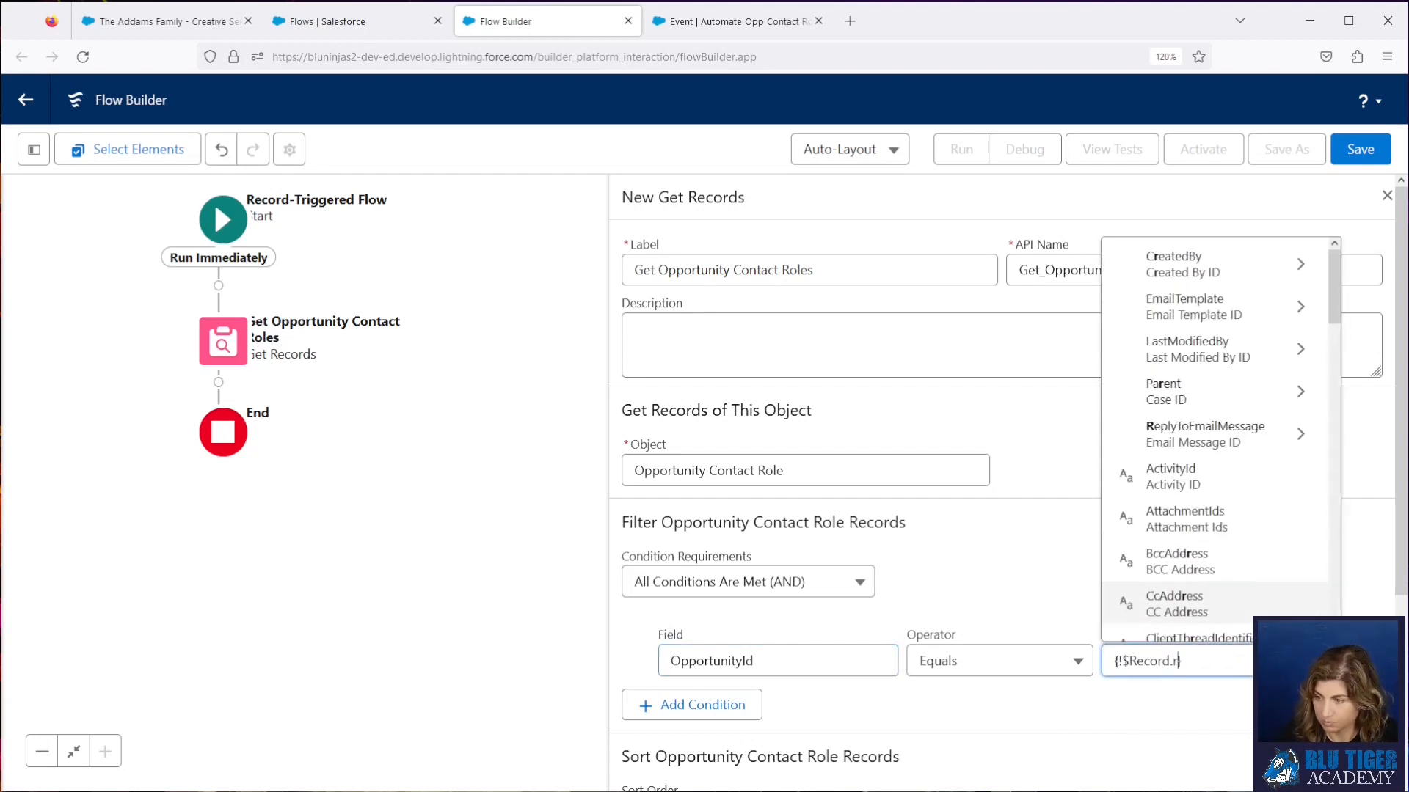
text(relat)
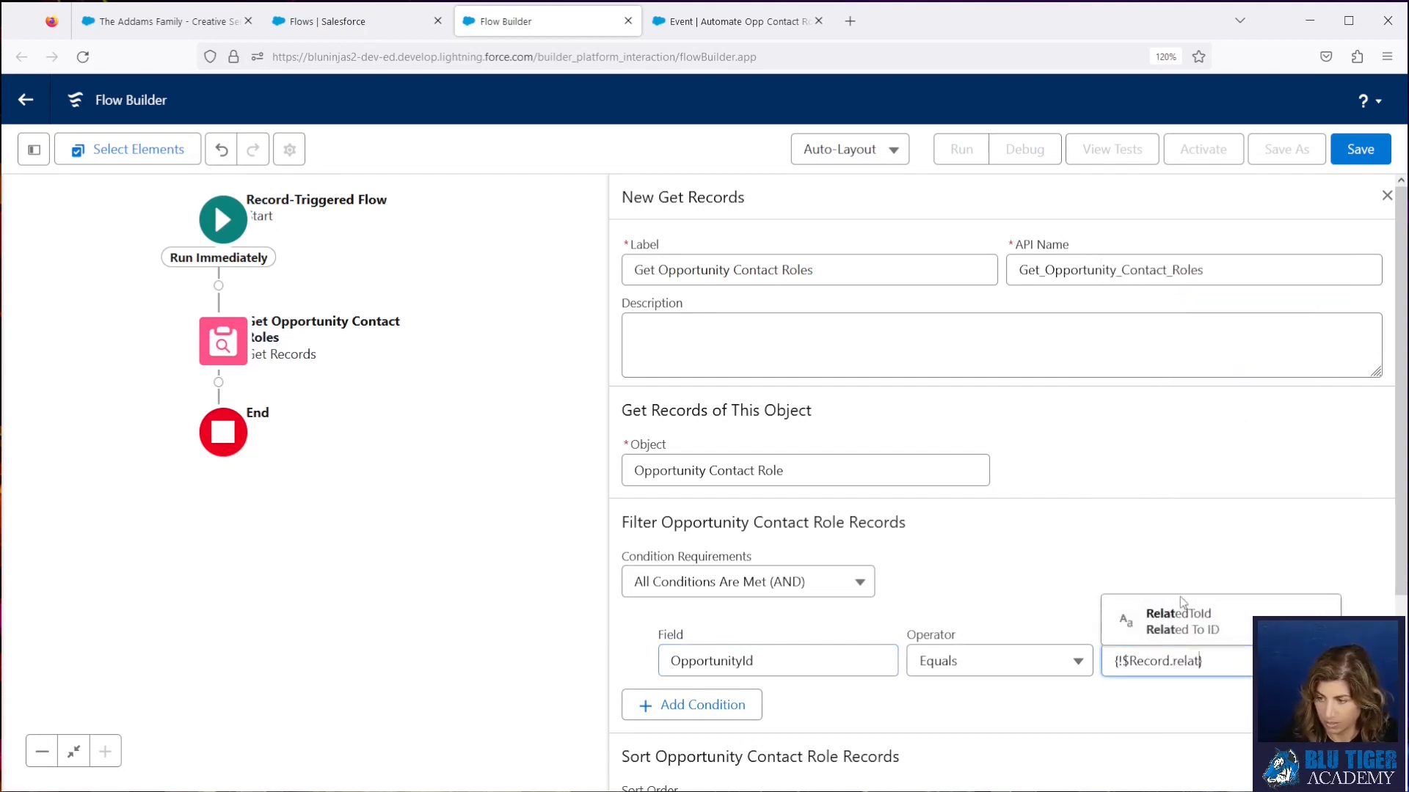
click(1185, 620)
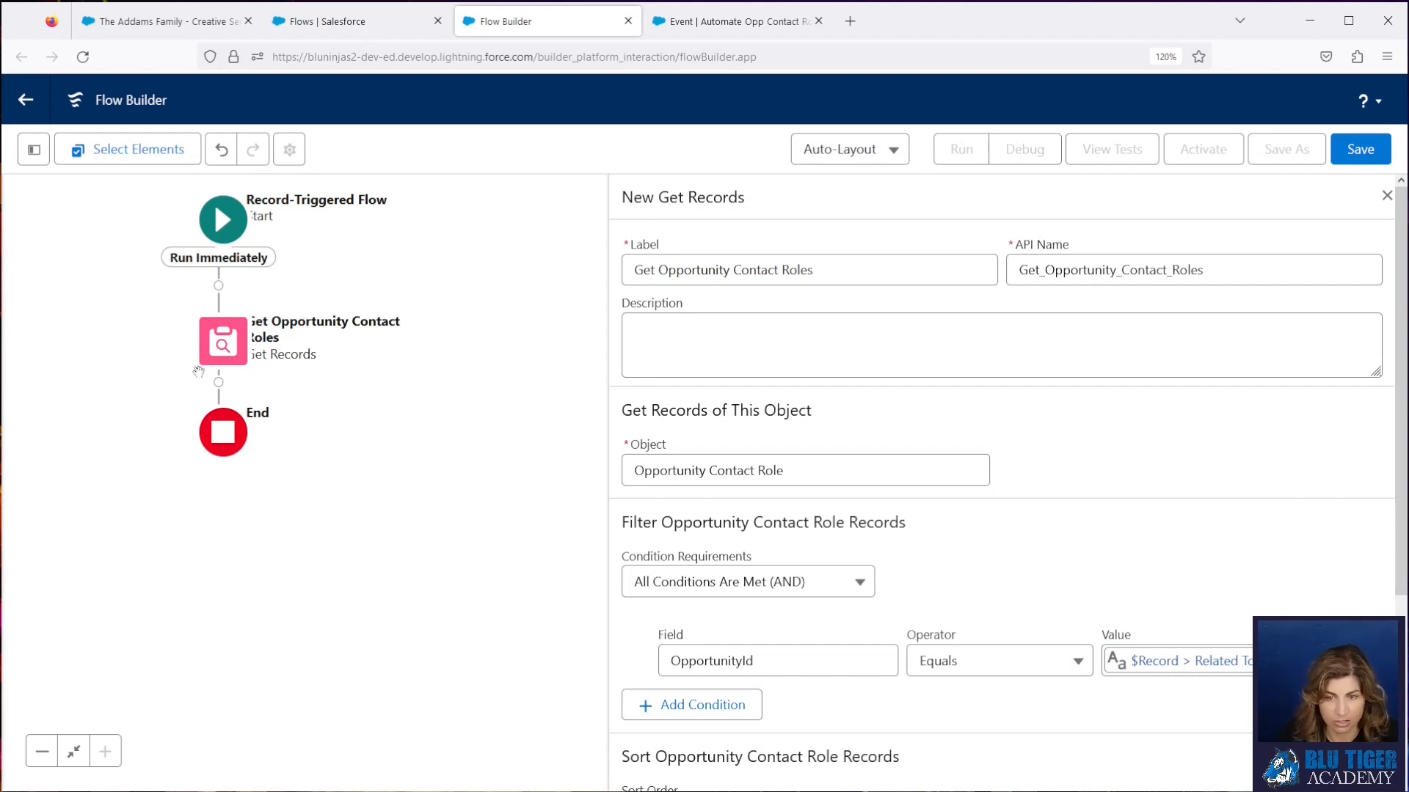
click(218, 381)
text(loop)
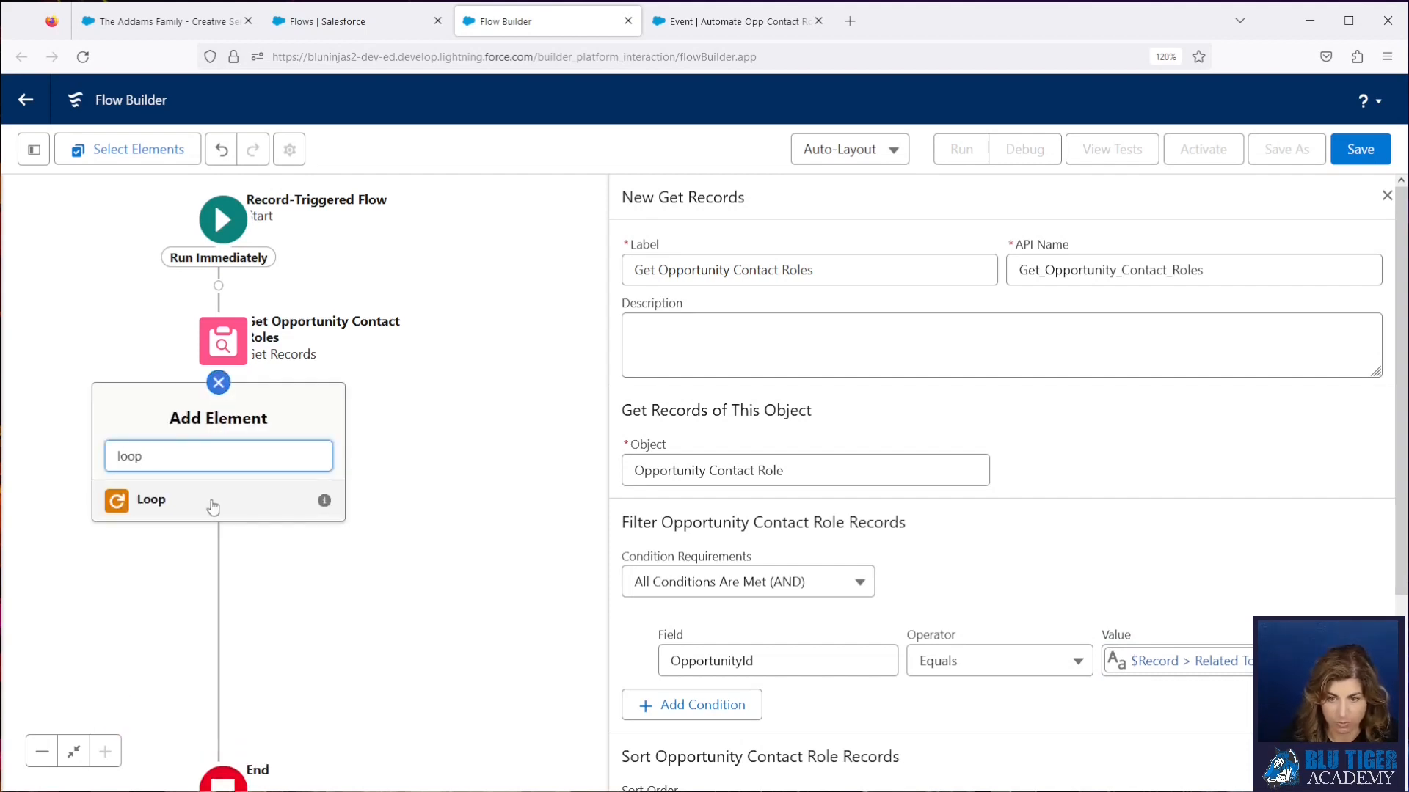
click(213, 505)
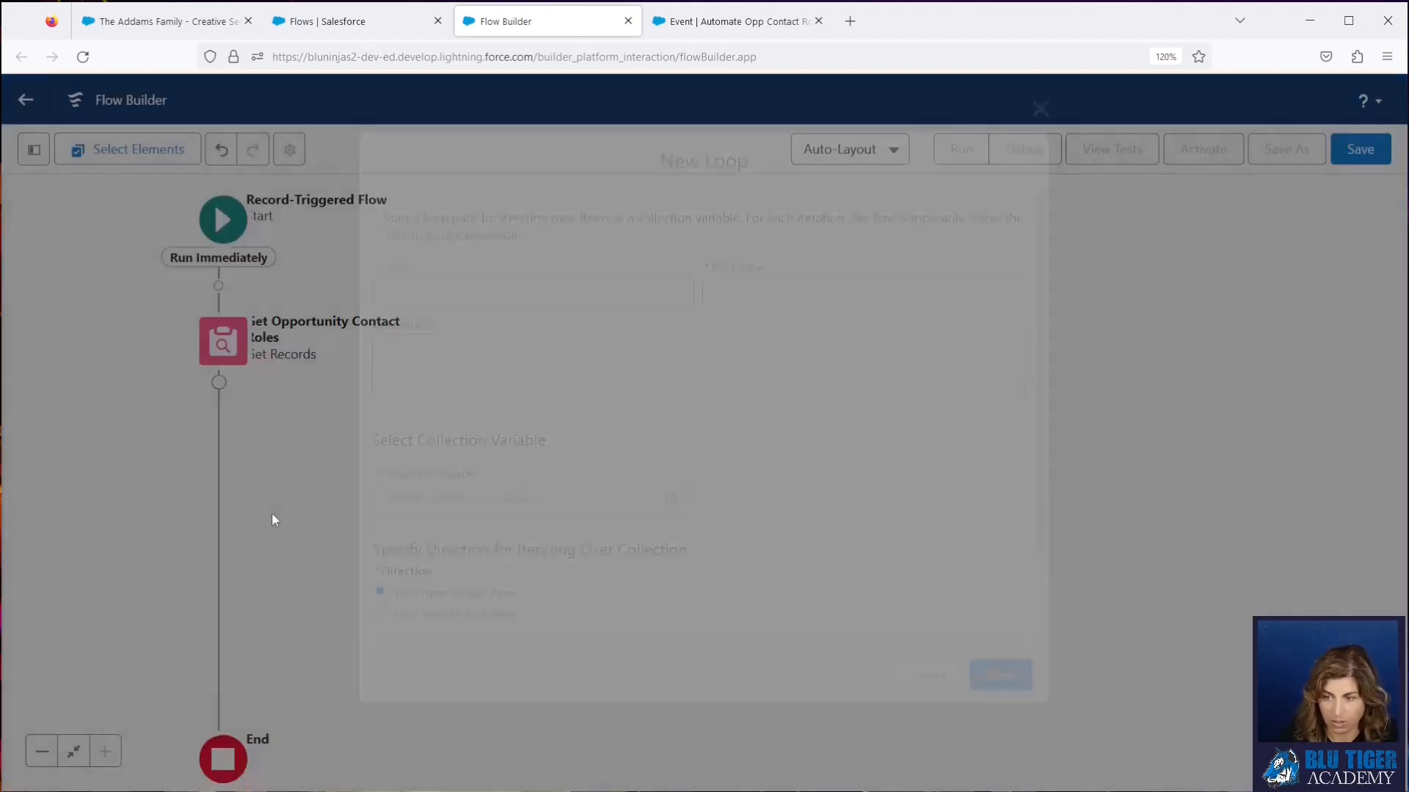
text(Loop)
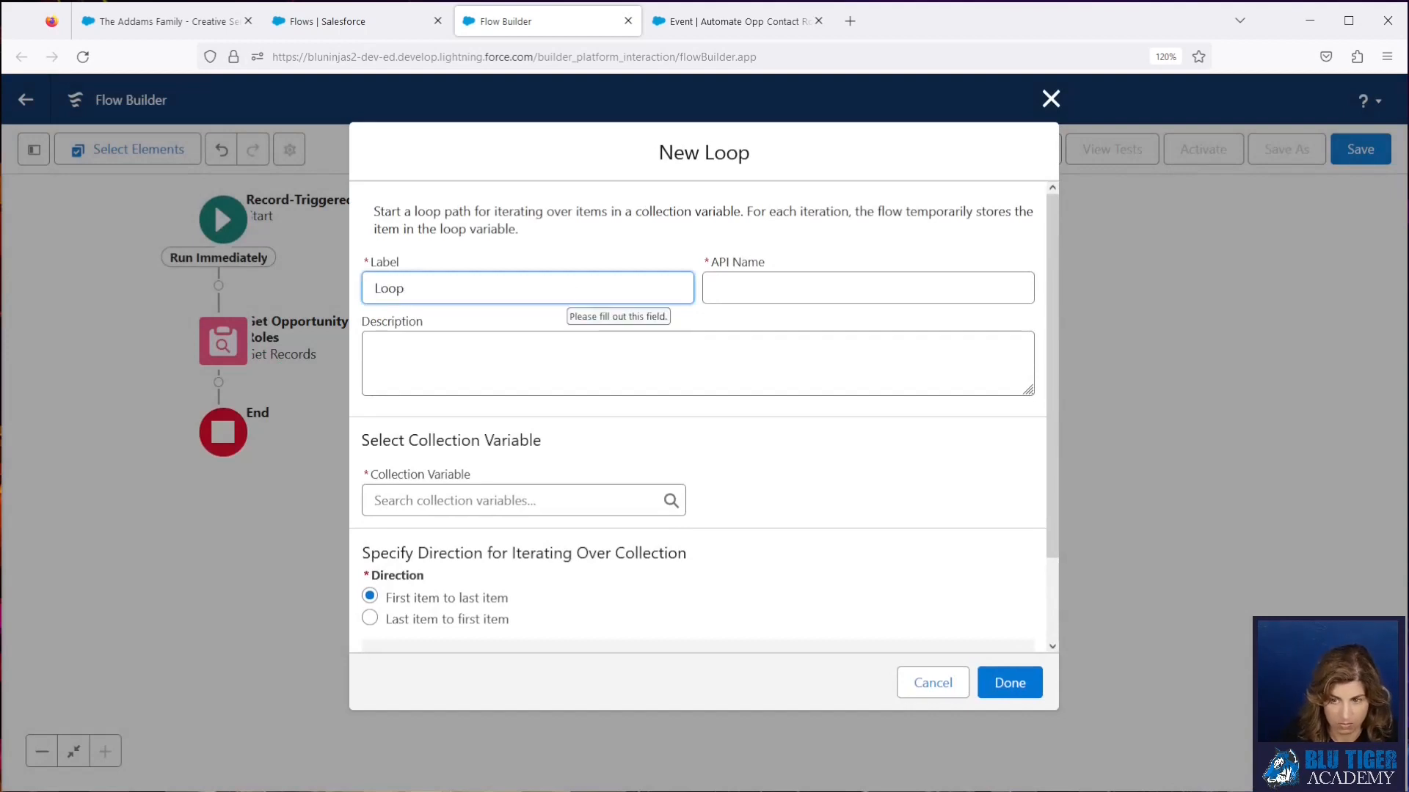
text( Opportunity )
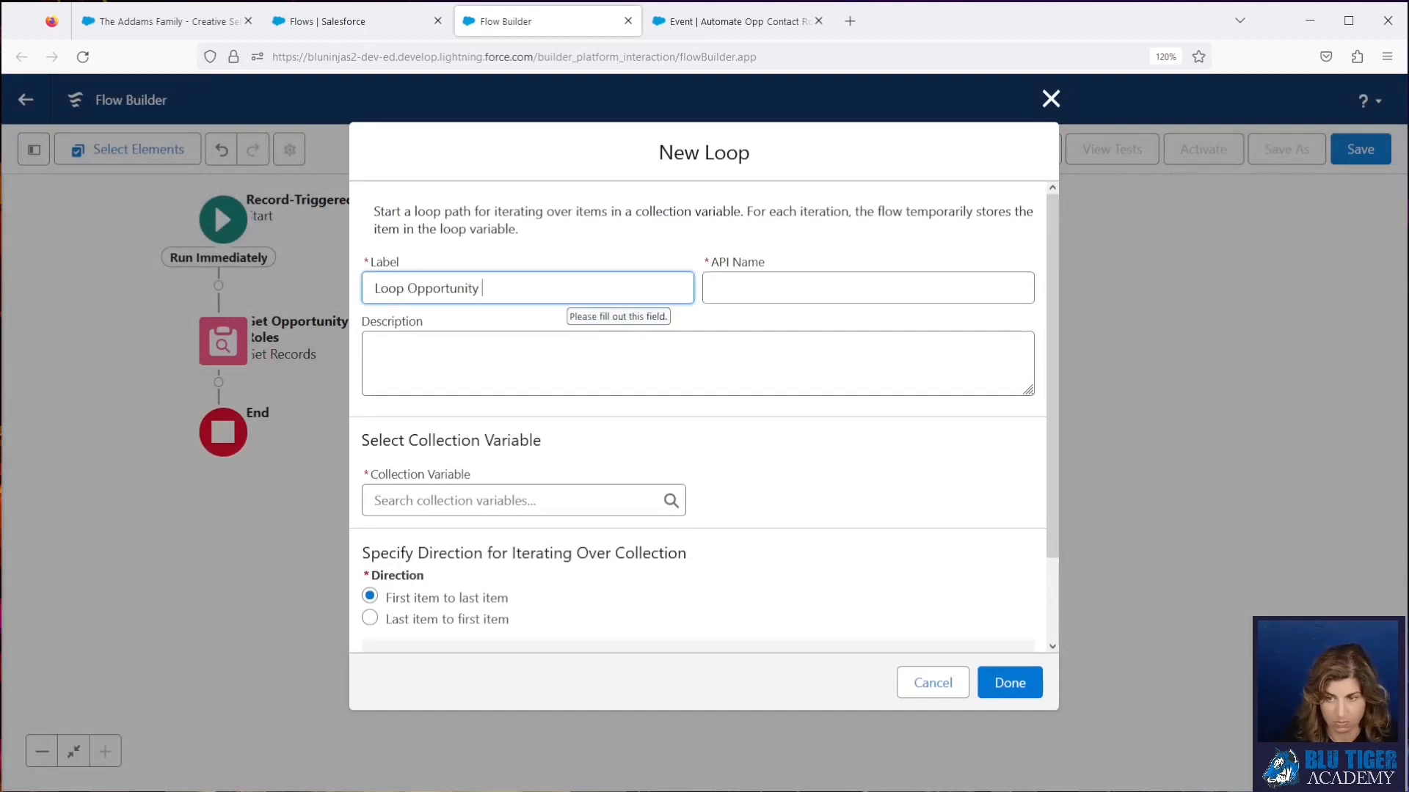
text(Contact Ro)
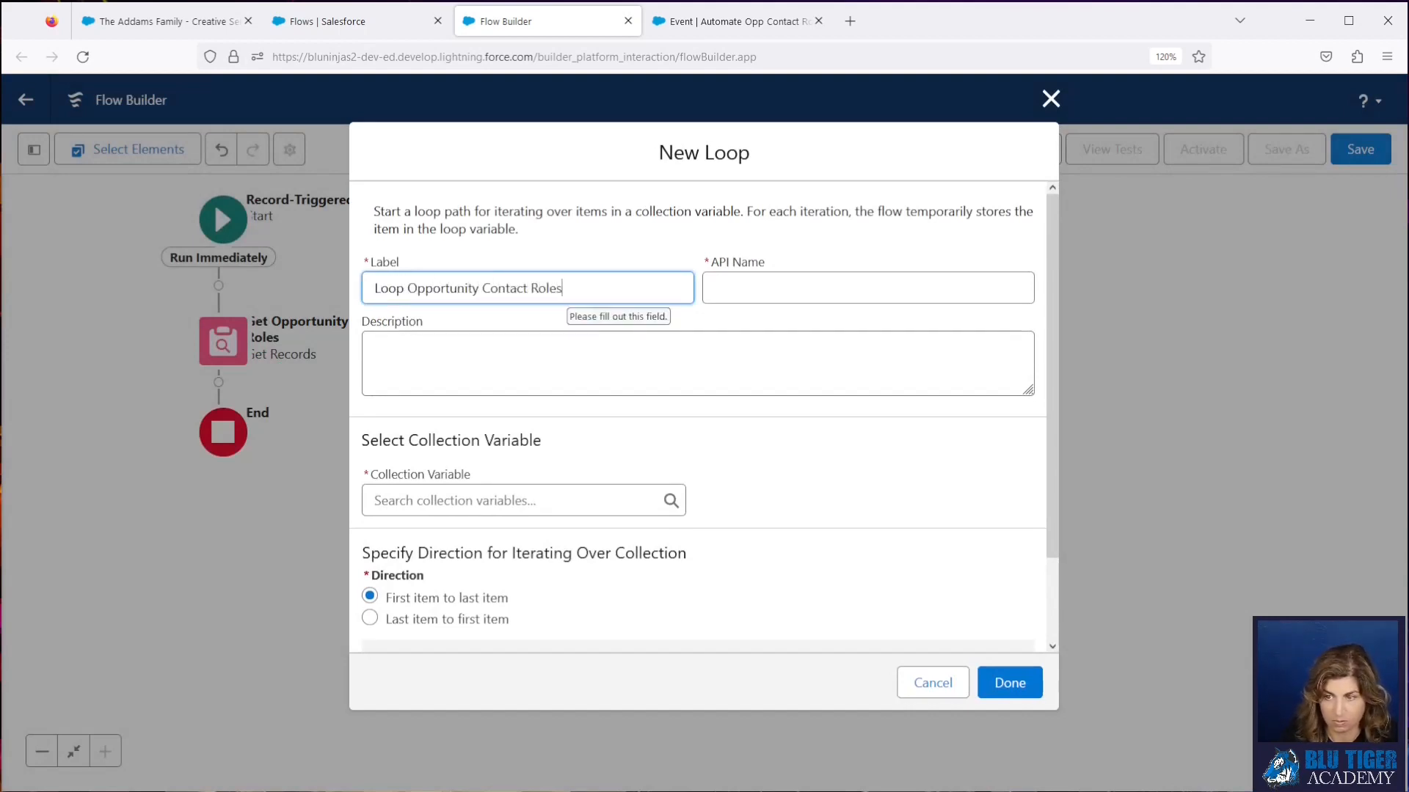
text(les)
key(Tab)
click(550, 499)
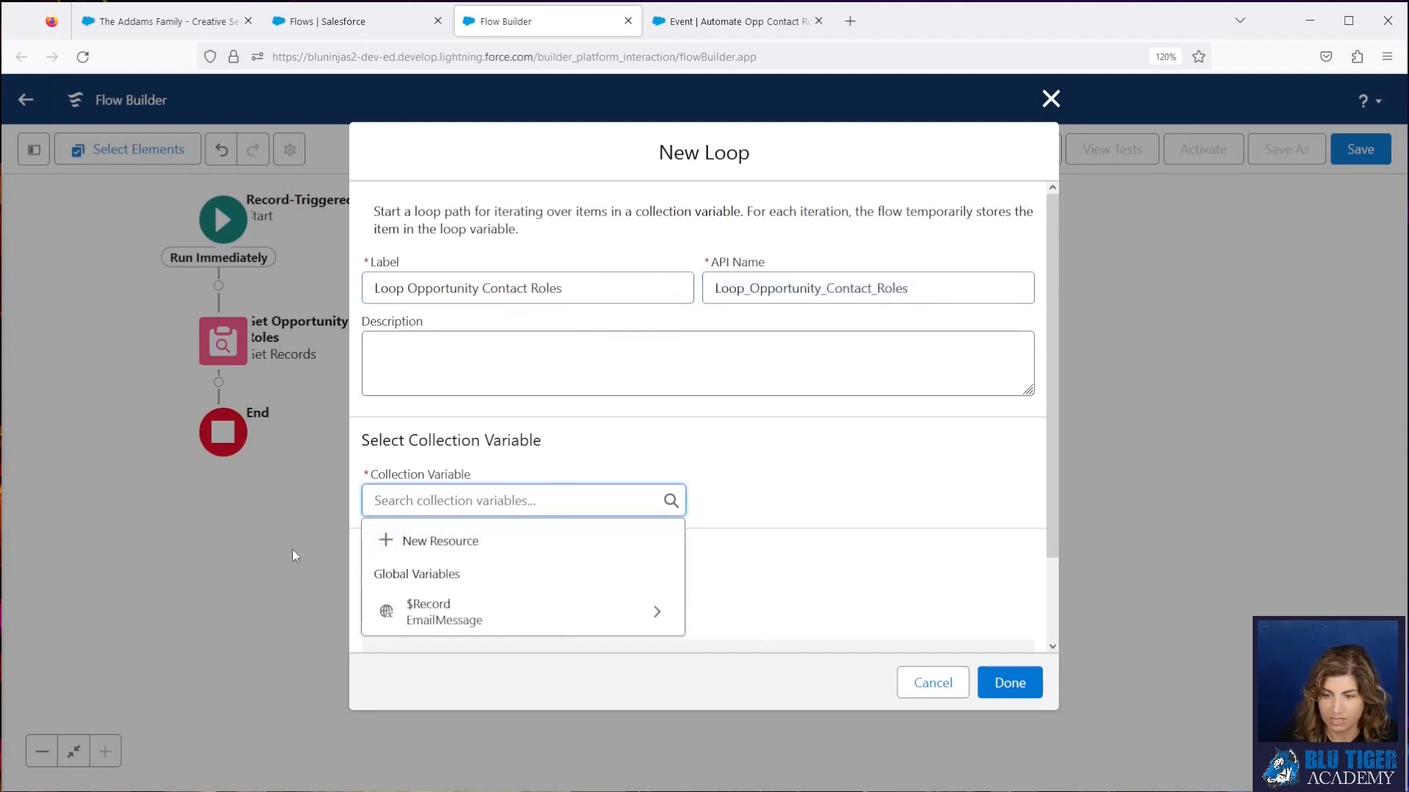
click(932, 685)
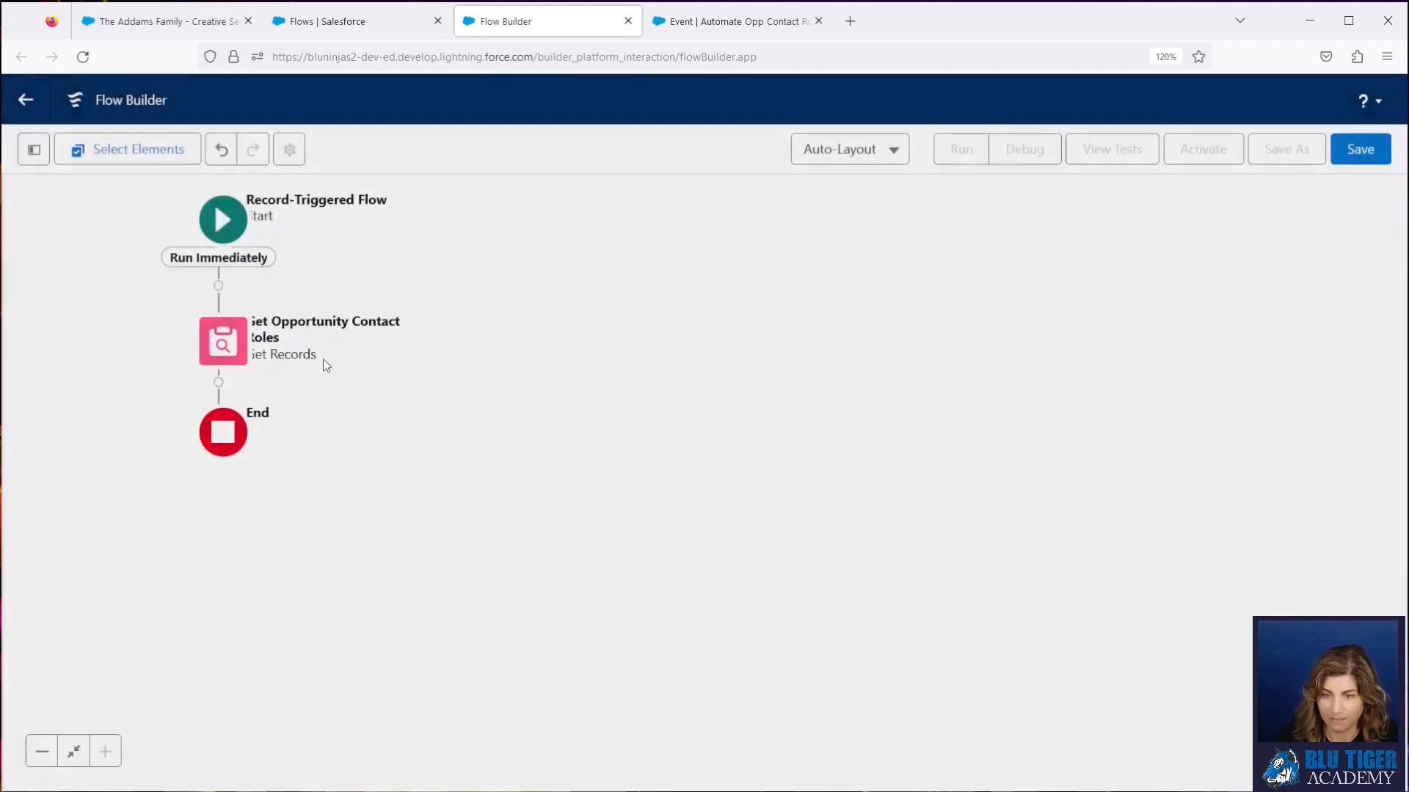
- Set the Get Opportunity Contact Roles element to store all records
click(223, 341)
click(217, 572)
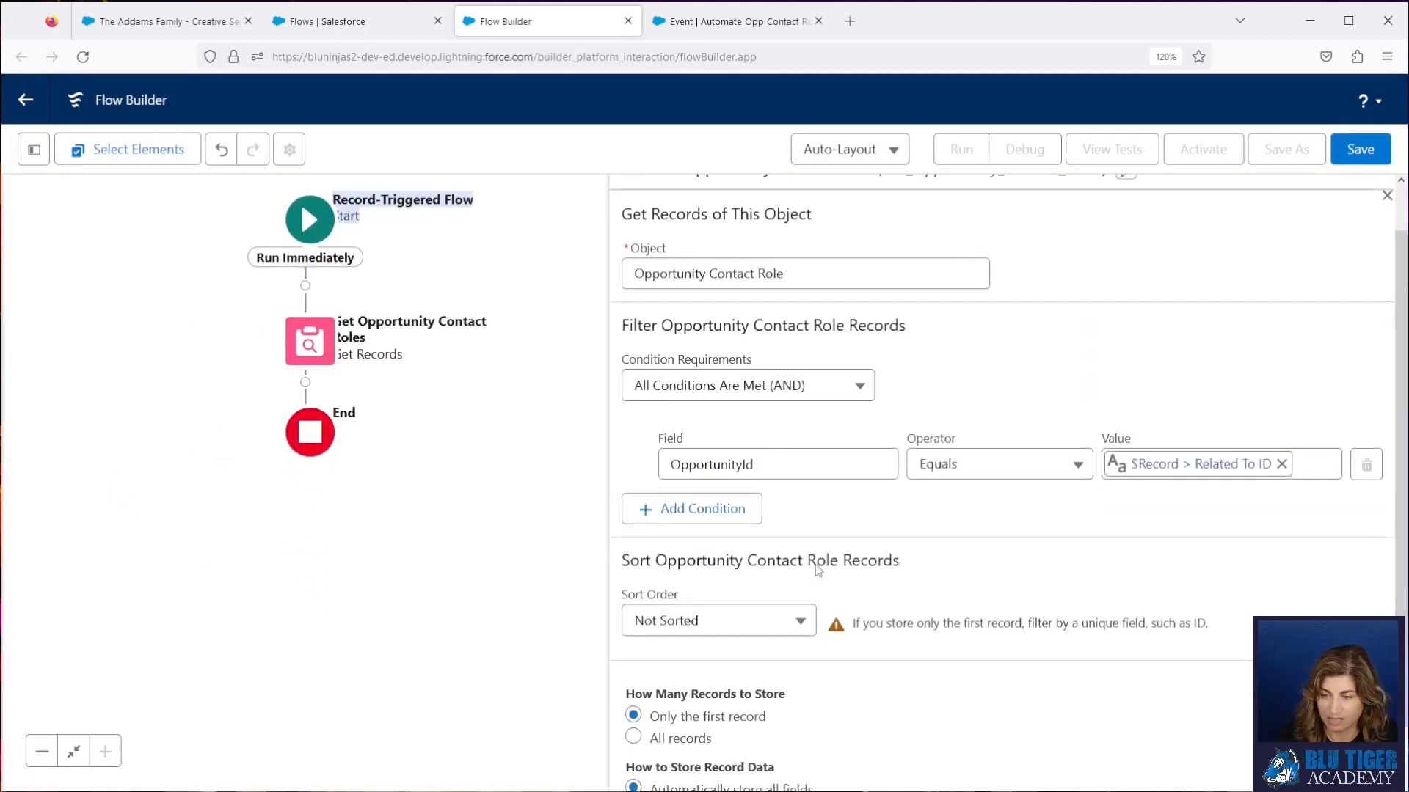
scroll(818, 570, down, 1)
click(633, 678)
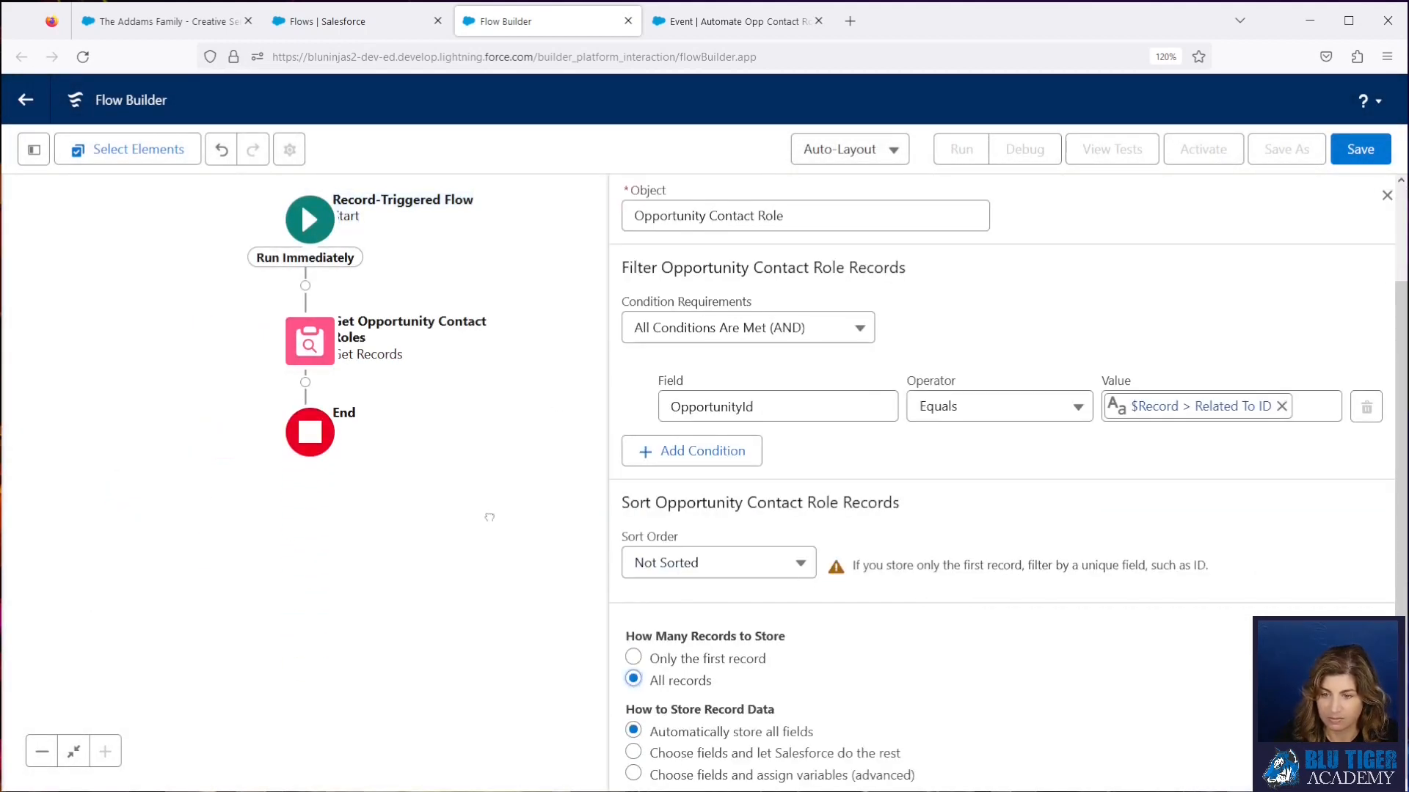
- Add a Loop labelled Loop Opp Contact Role Records after the Get Records element, iterating over the Get_Opportunity_Contact_Roles collection
click(305, 382)
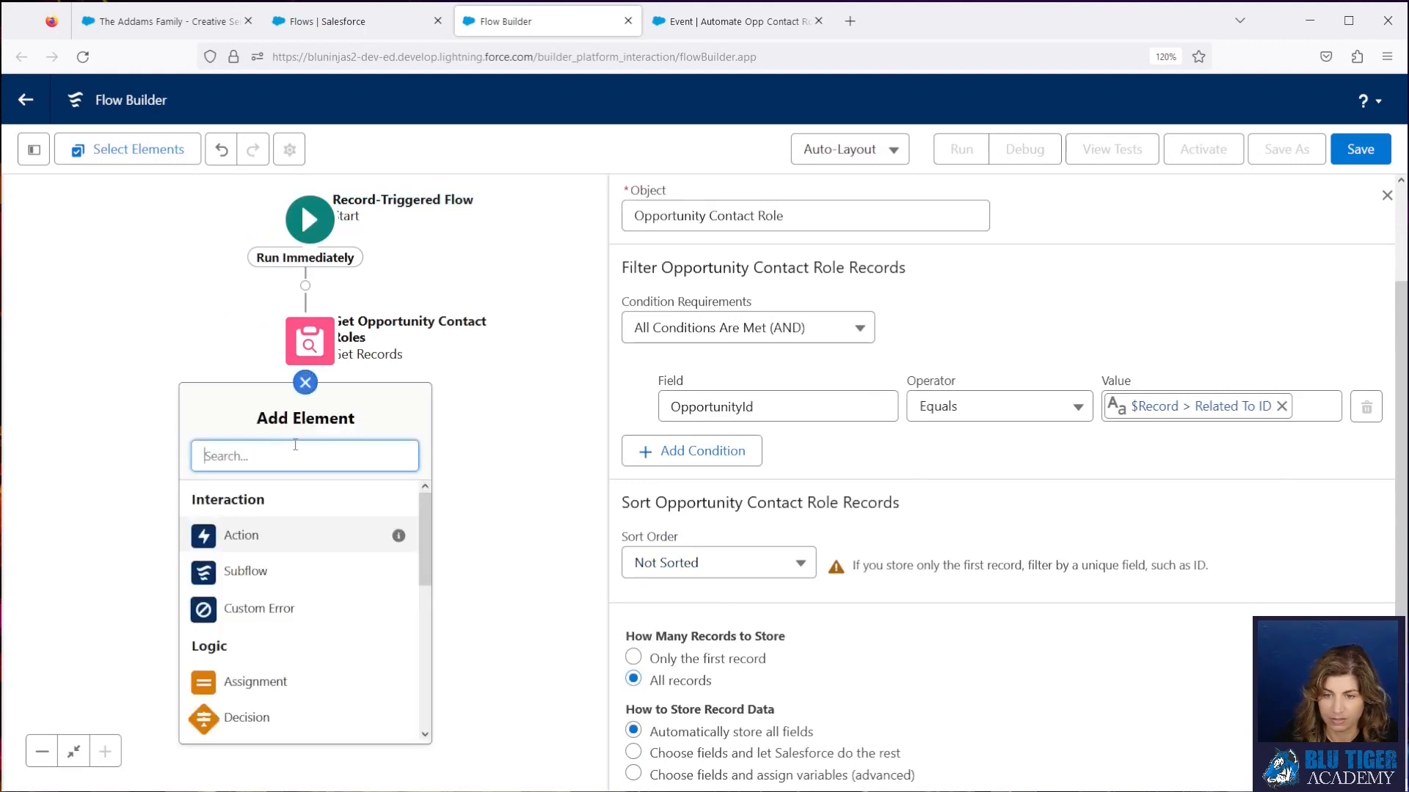
text(loop)
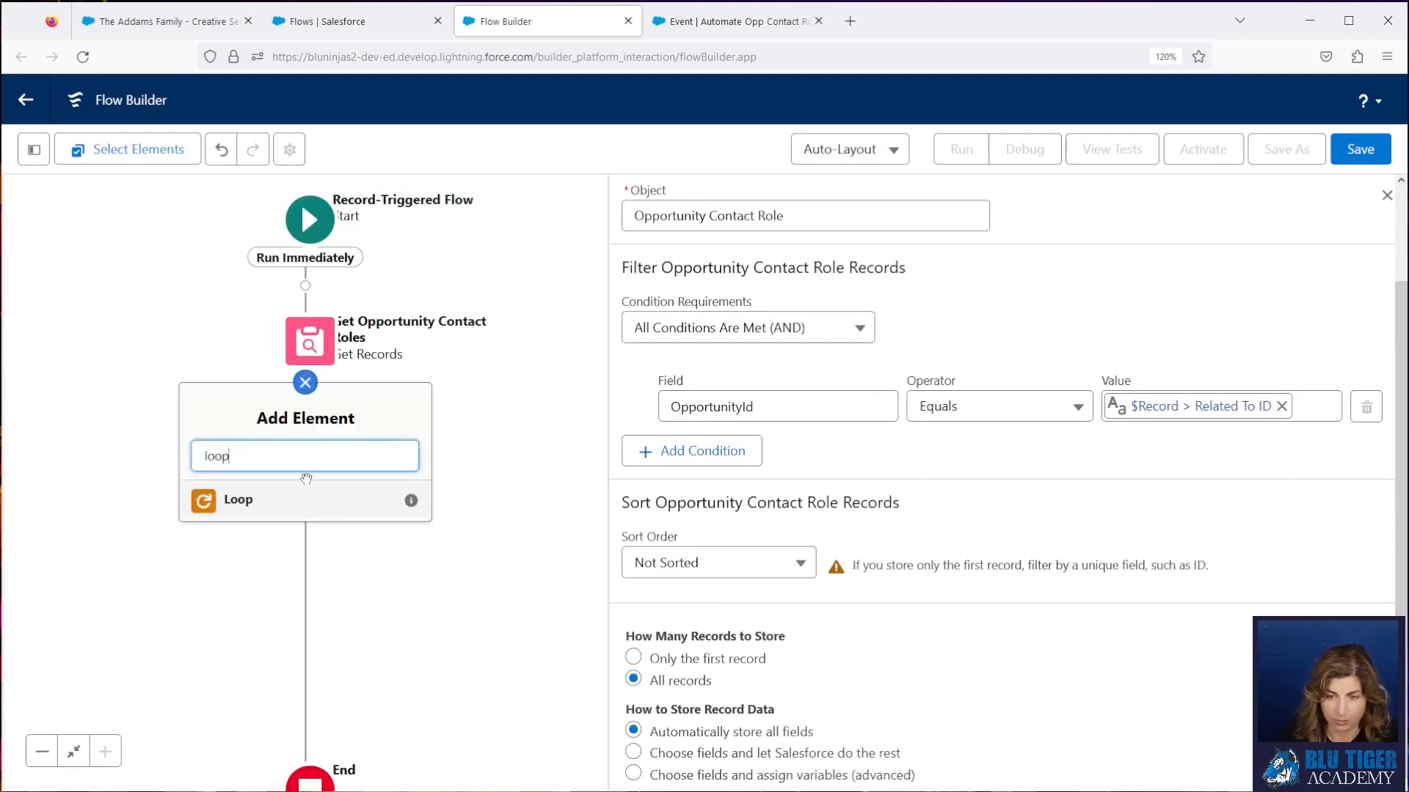
click(297, 499)
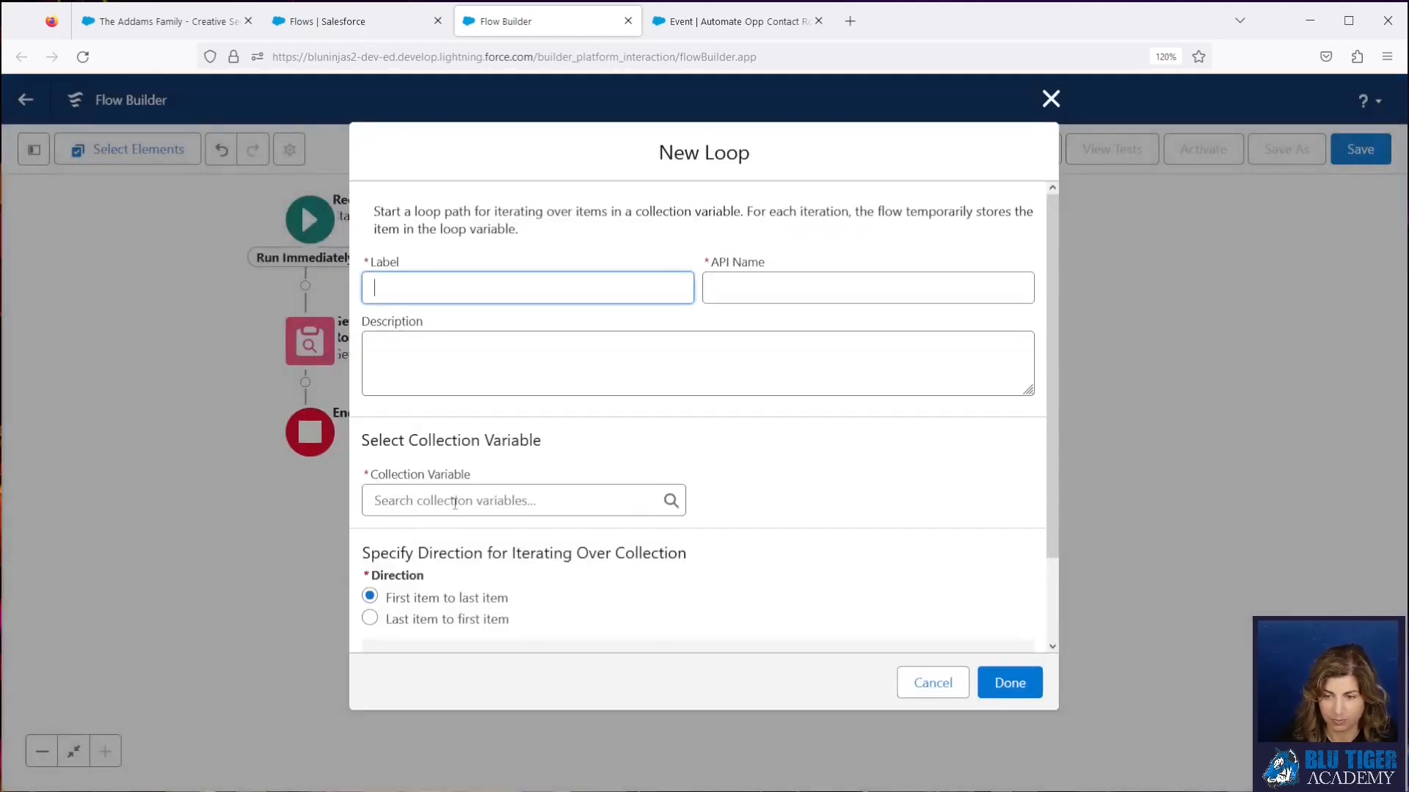
click(460, 517)
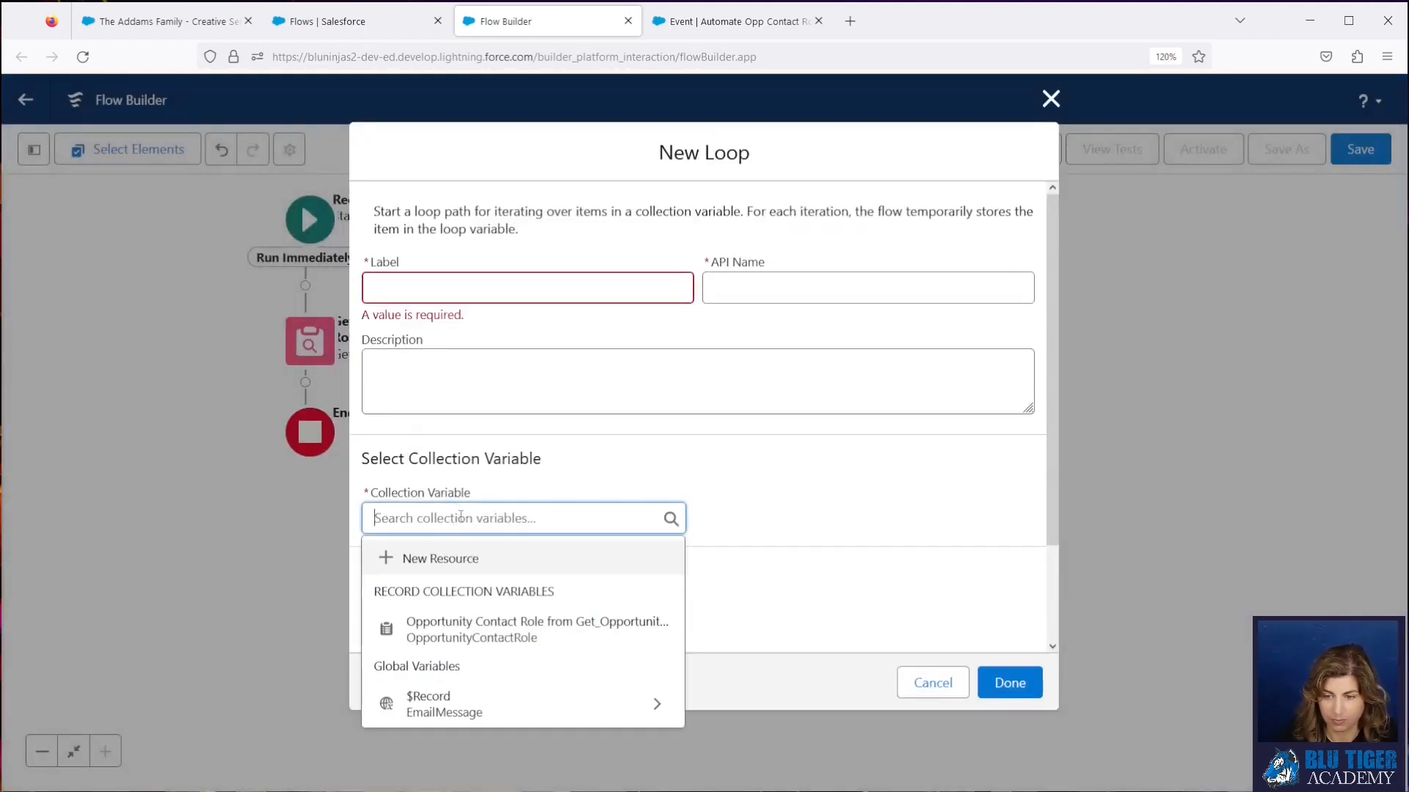
click(485, 629)
click(437, 287)
text(Loop )
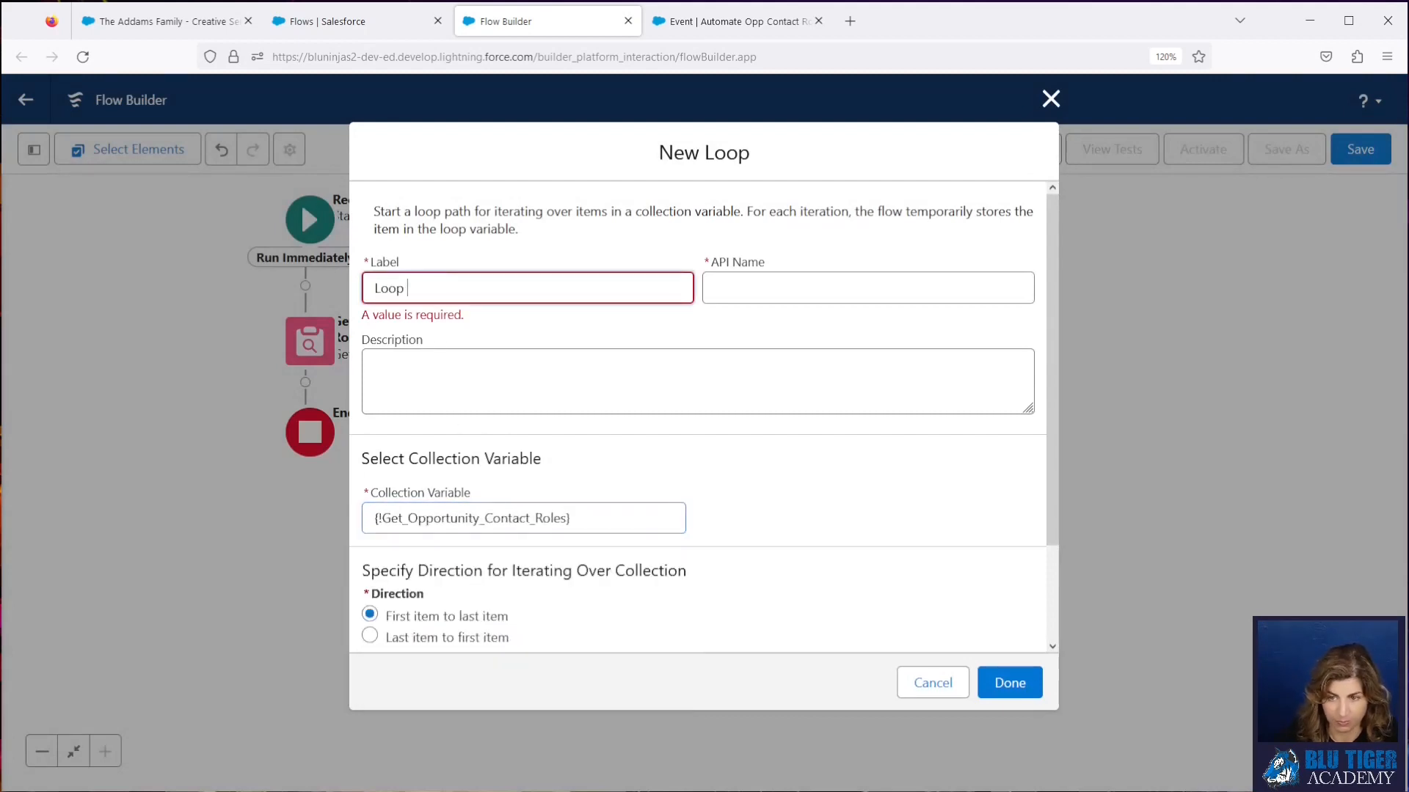
text(Opp Contact Role Records)
key(Tab)
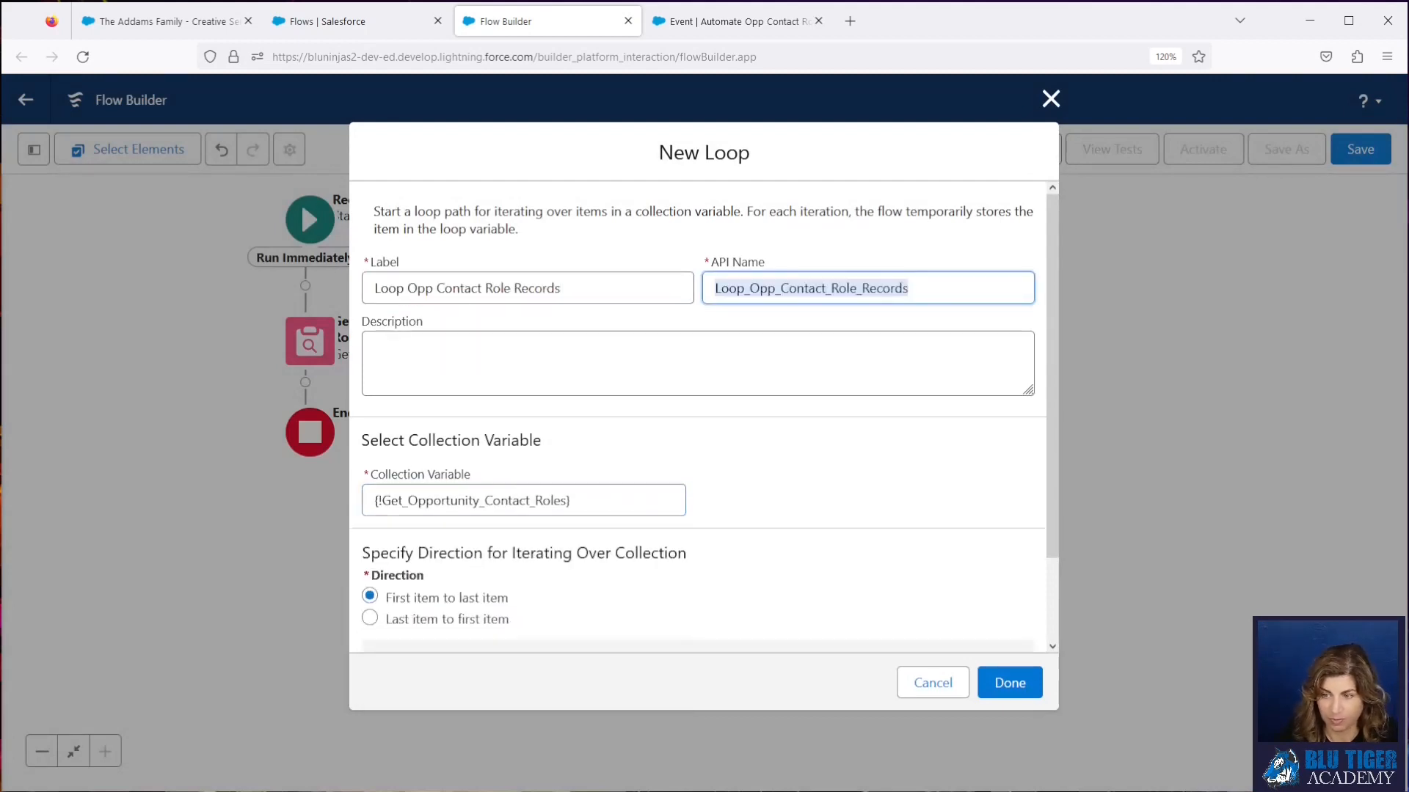
click(991, 679)
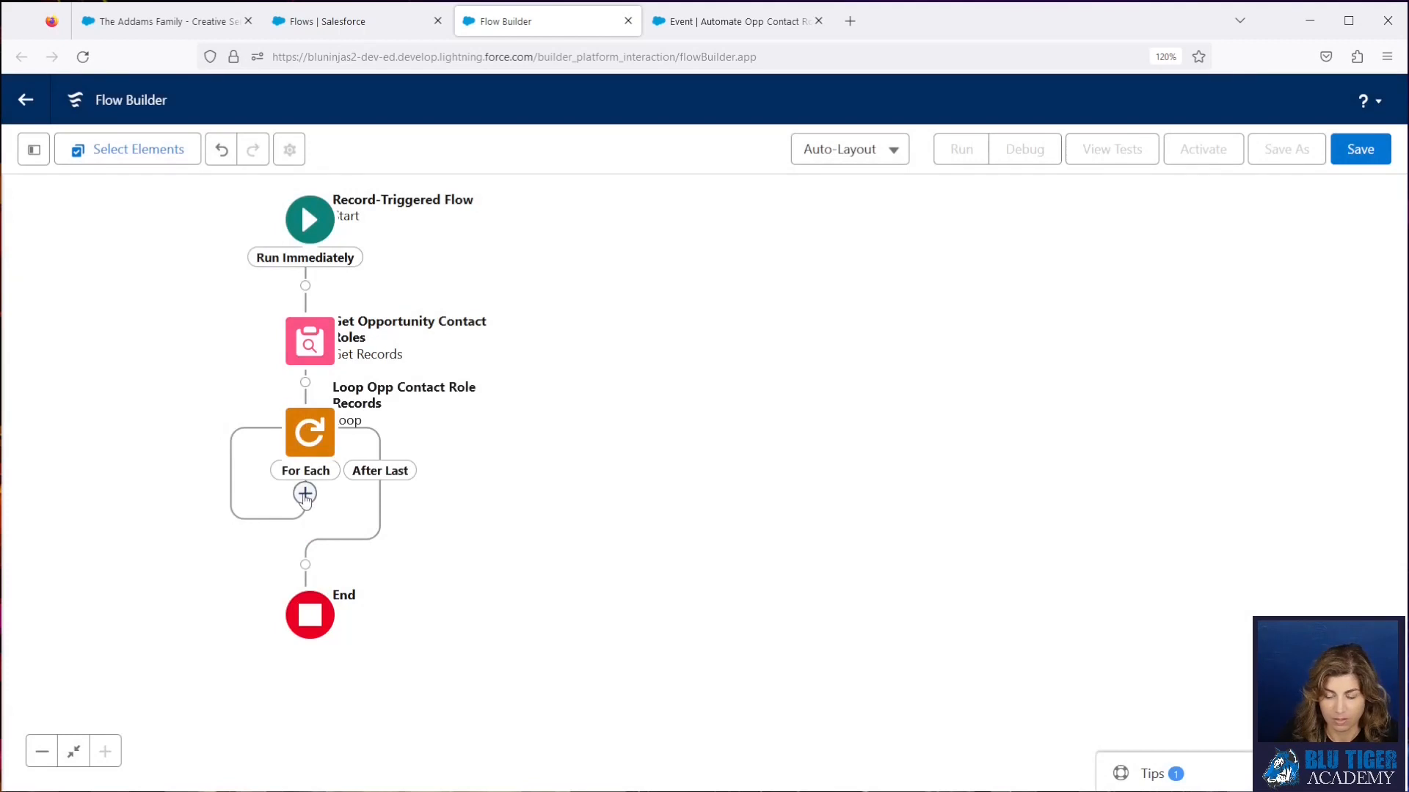
- Add an Assignment element on the loop's For Each path, labelled Assign Opp Contact Role ContactsIds to Collection
click(305, 493)
text(ass)
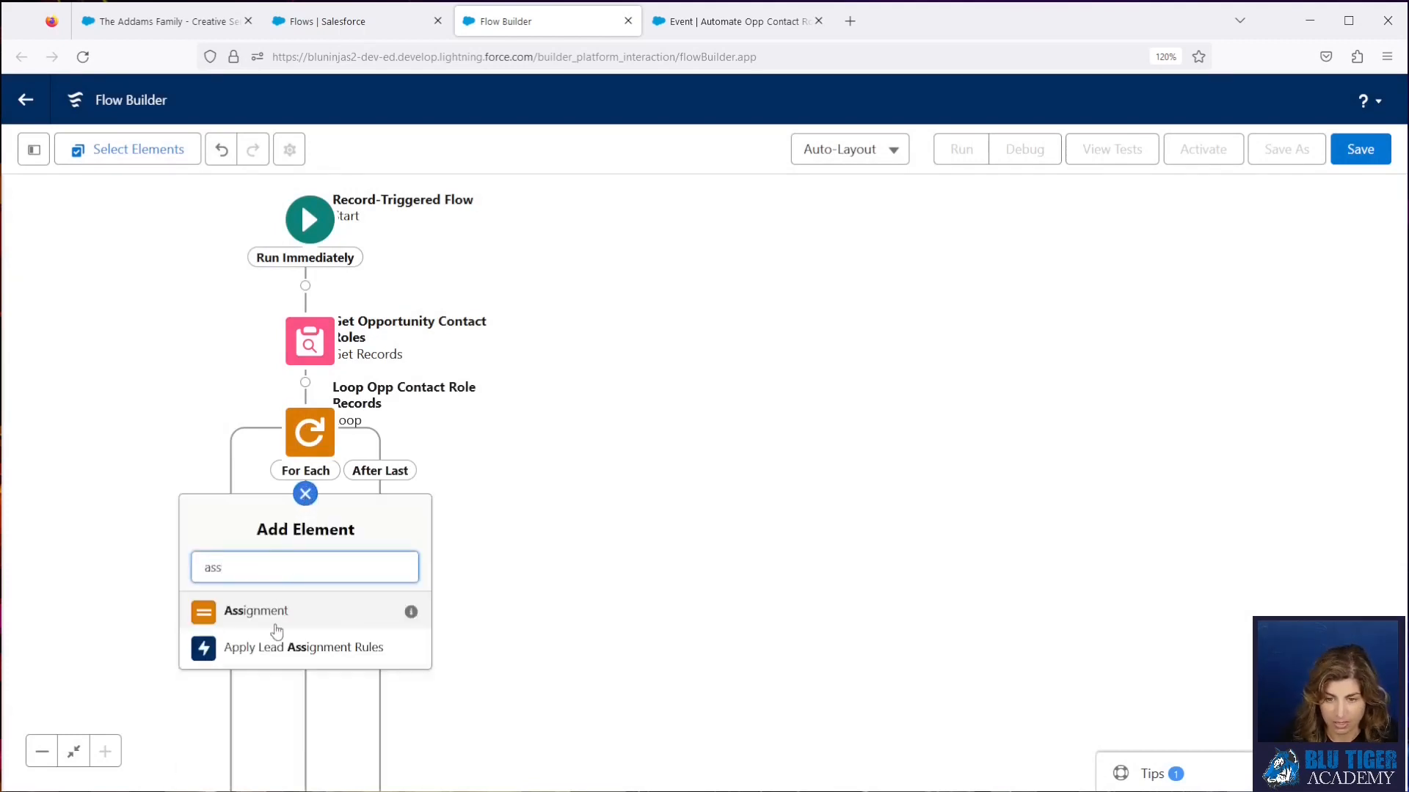
click(273, 616)
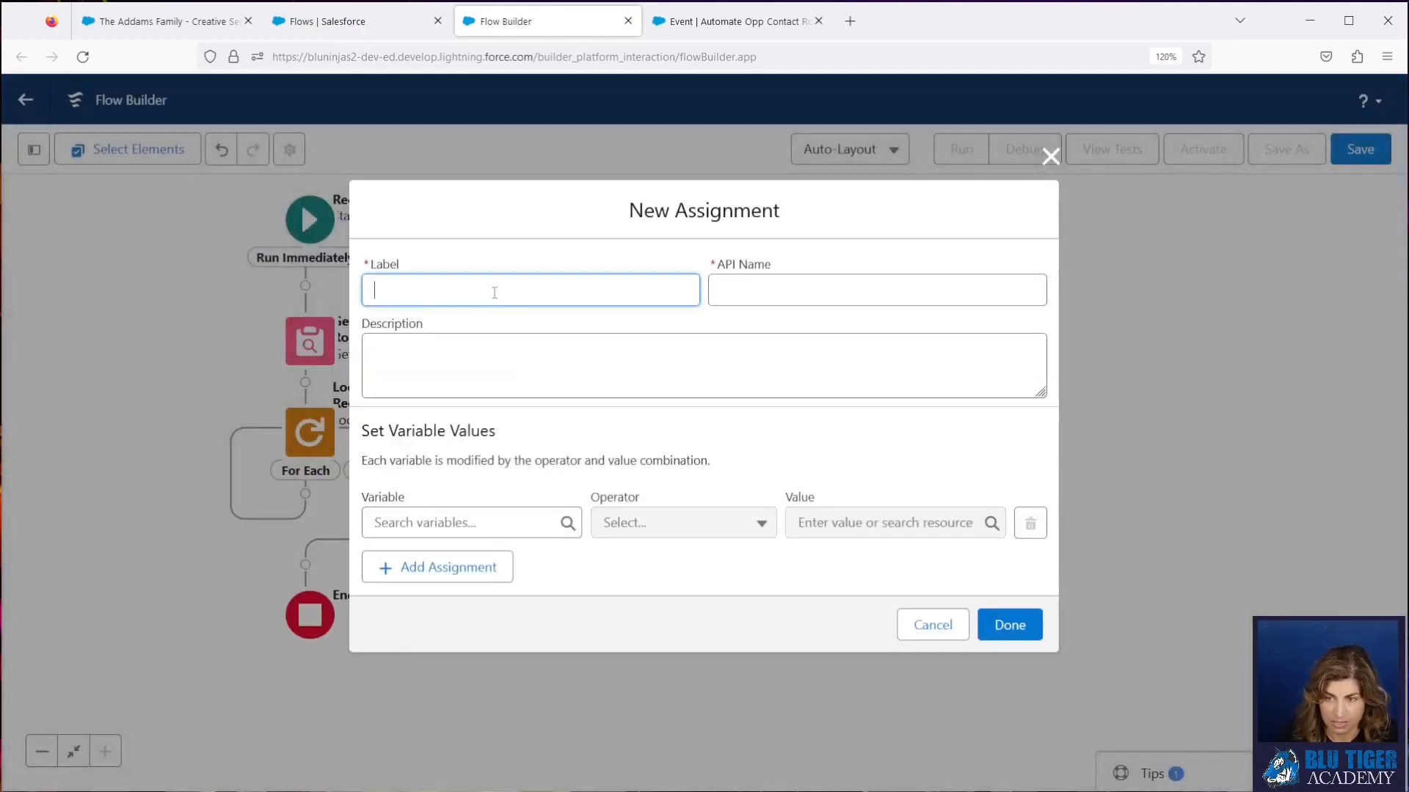
text(Assign Opp Contact)
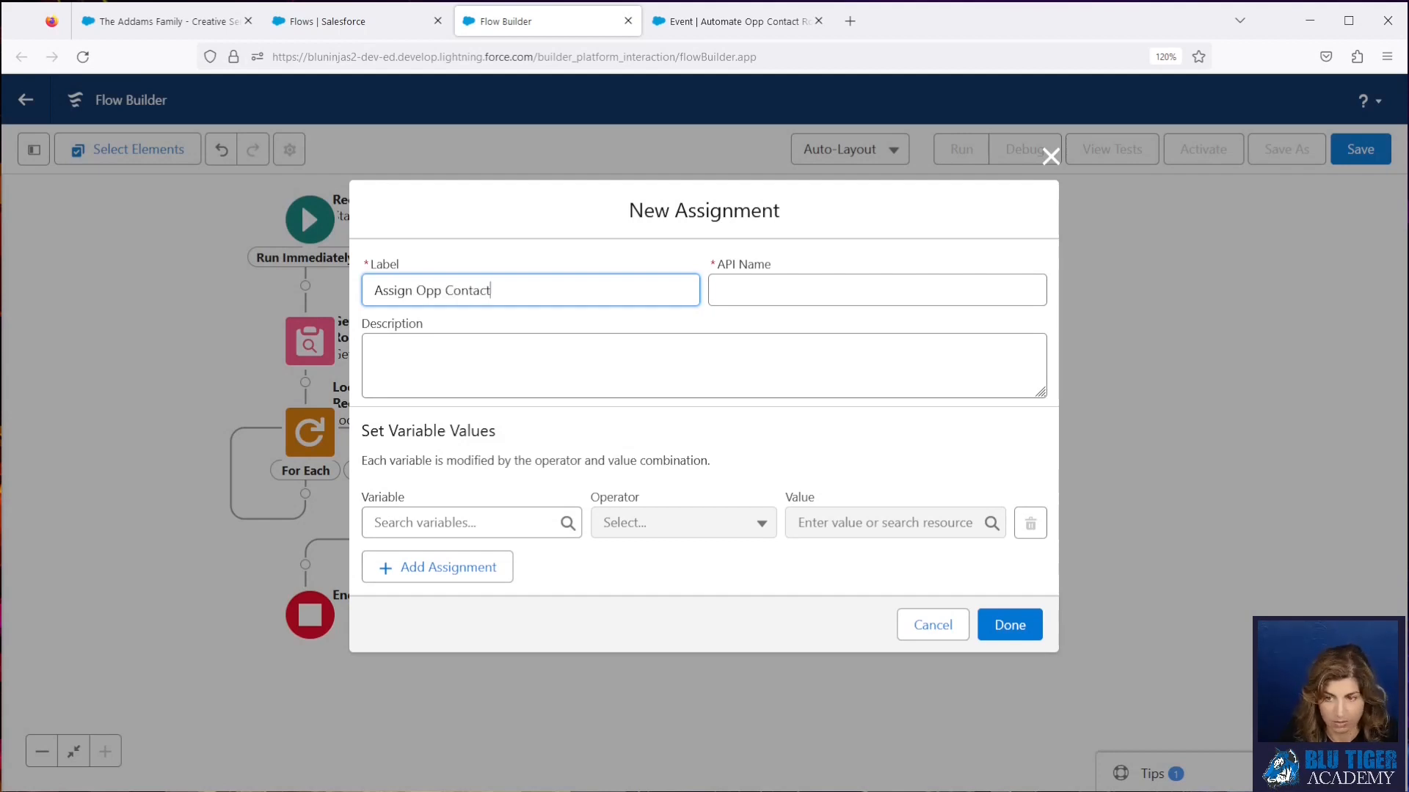
text( Role ContactsIds to Collec)
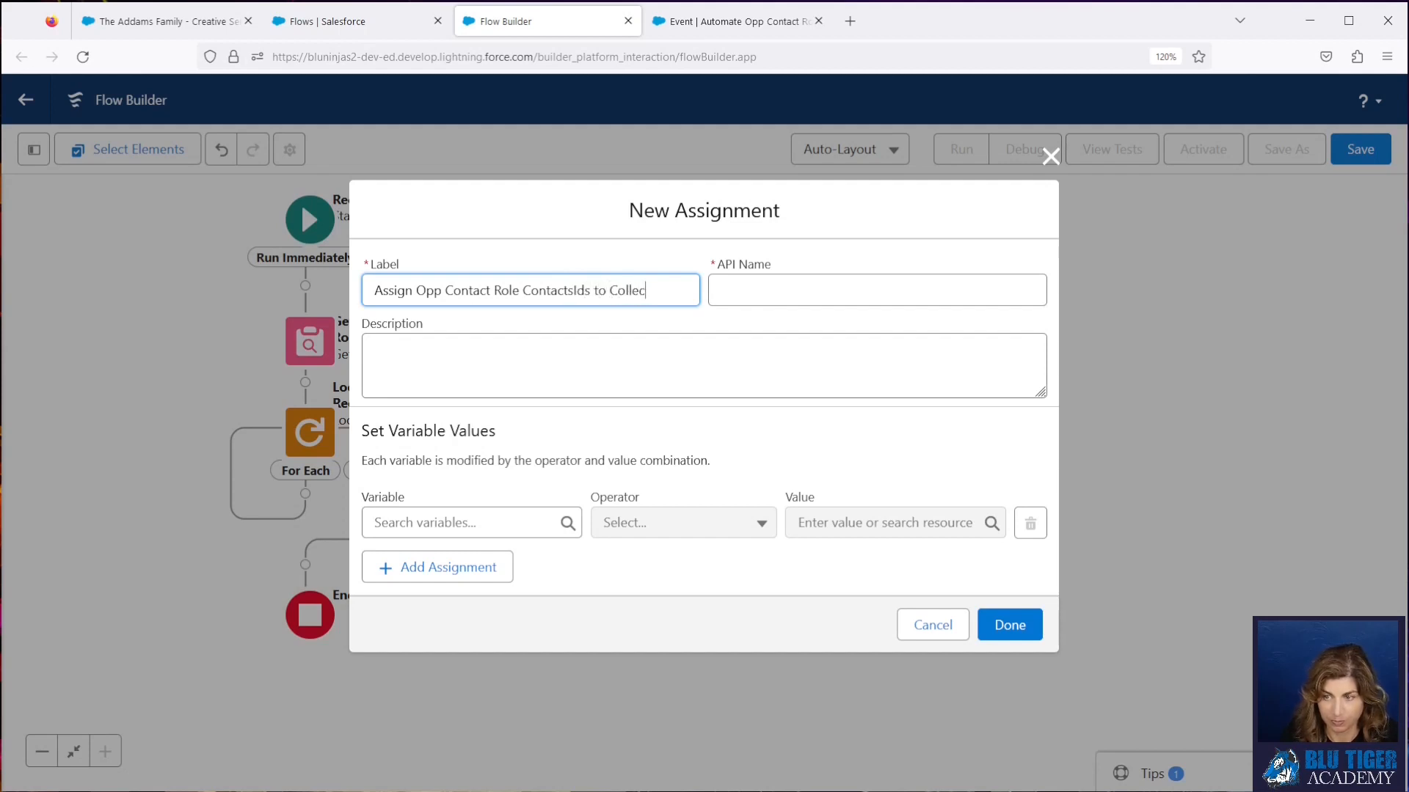
text(tion)
key(Tab)
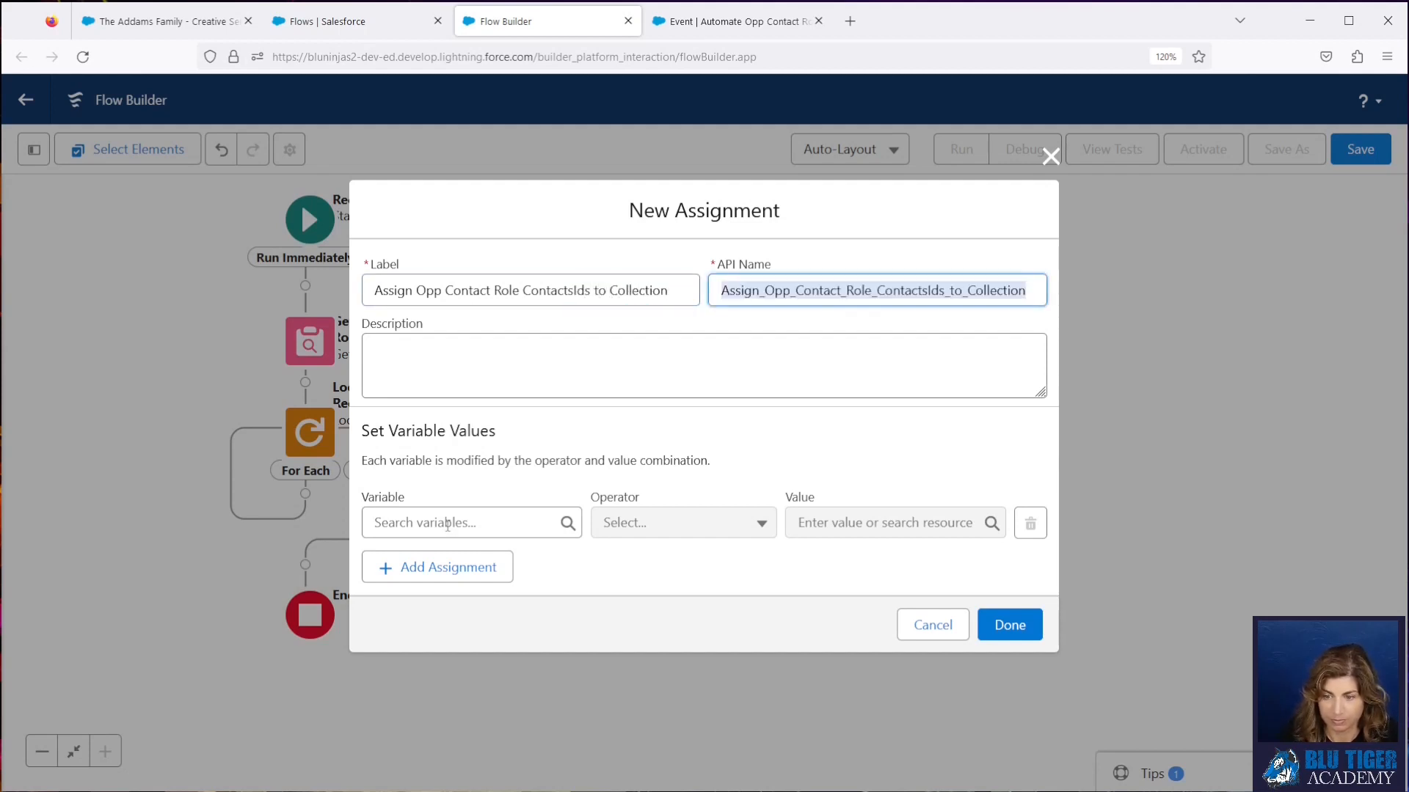
- Create a Text variable resource named varOppContactRoleContactsIds that allows multiple values, as the assignment's variable
click(448, 522)
click(439, 233)
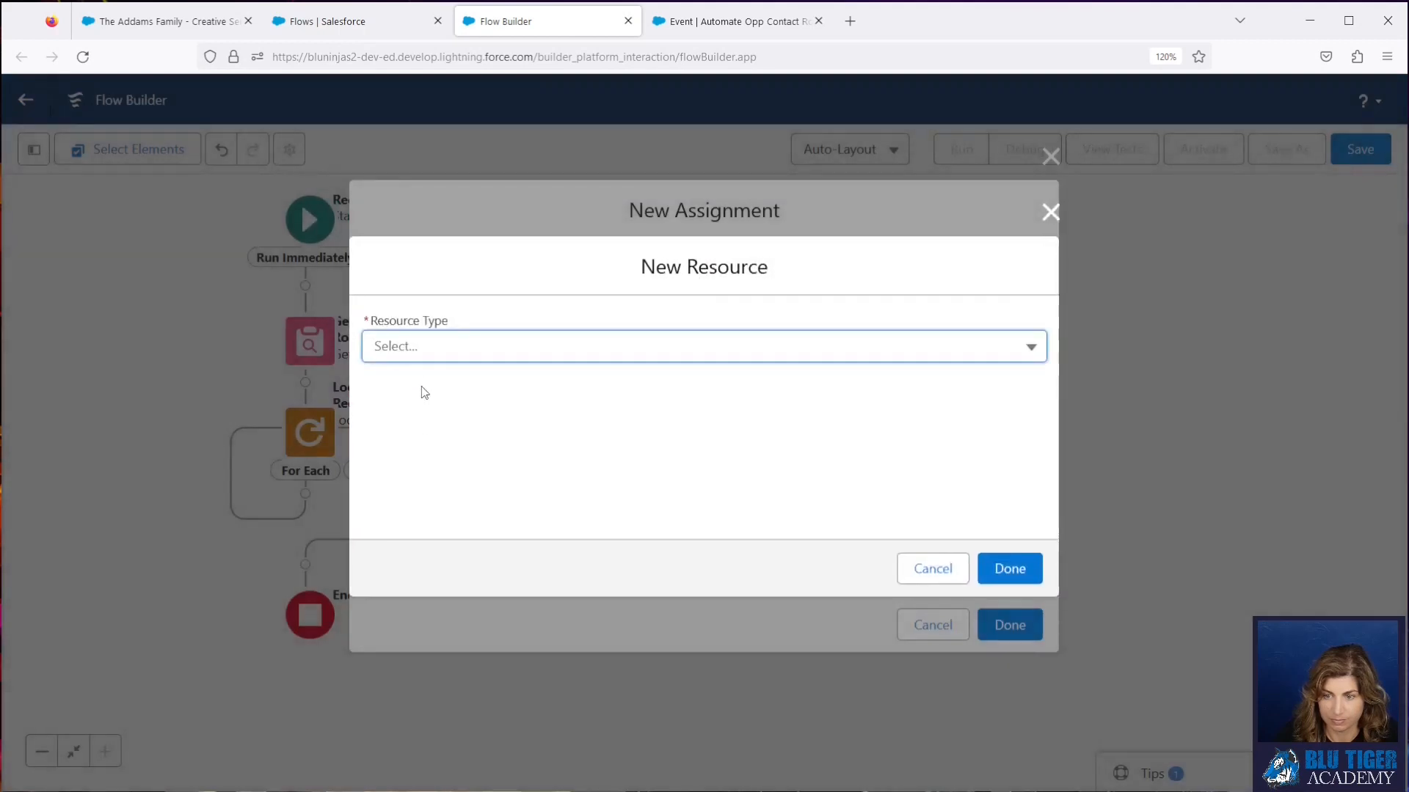
click(423, 355)
click(420, 394)
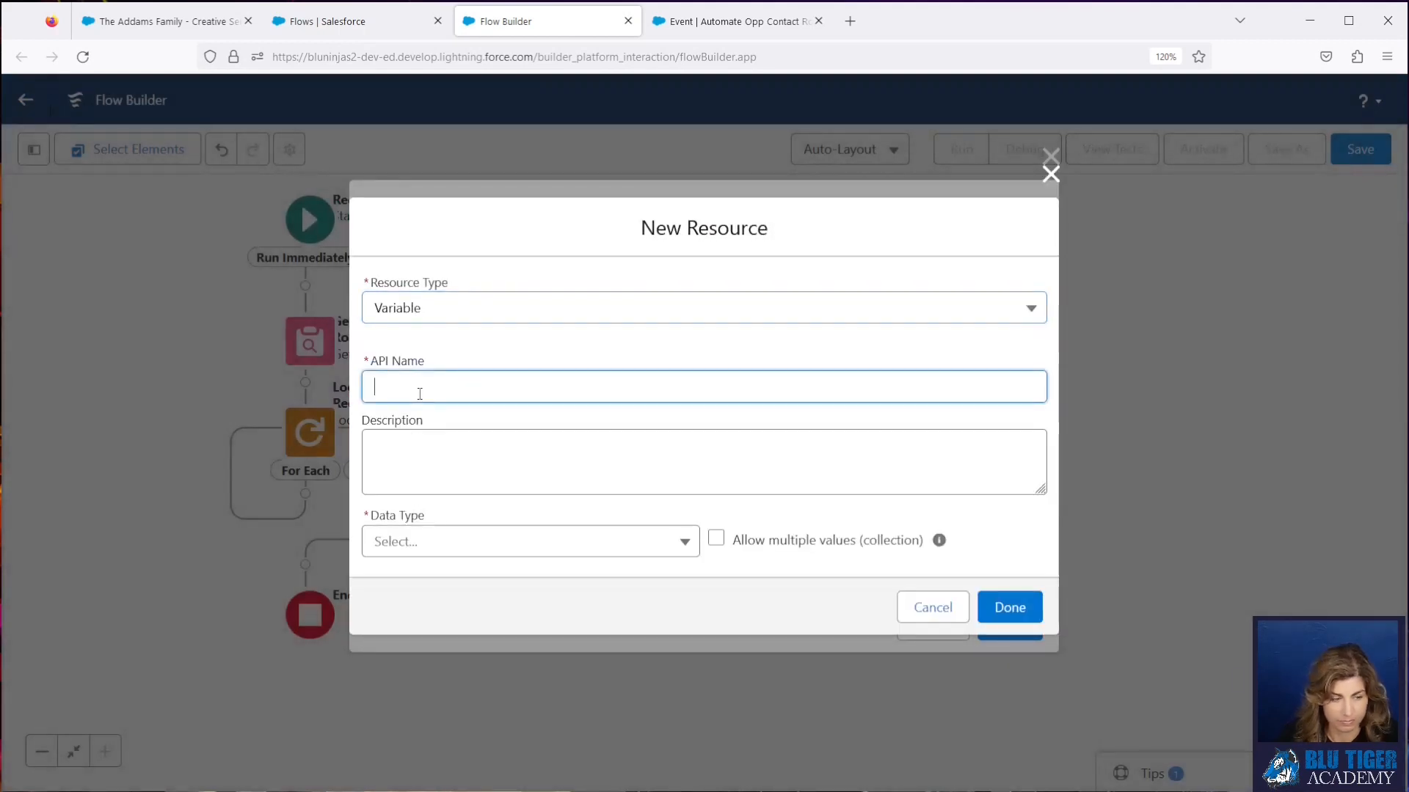
text(varOppContactRoleContacts)
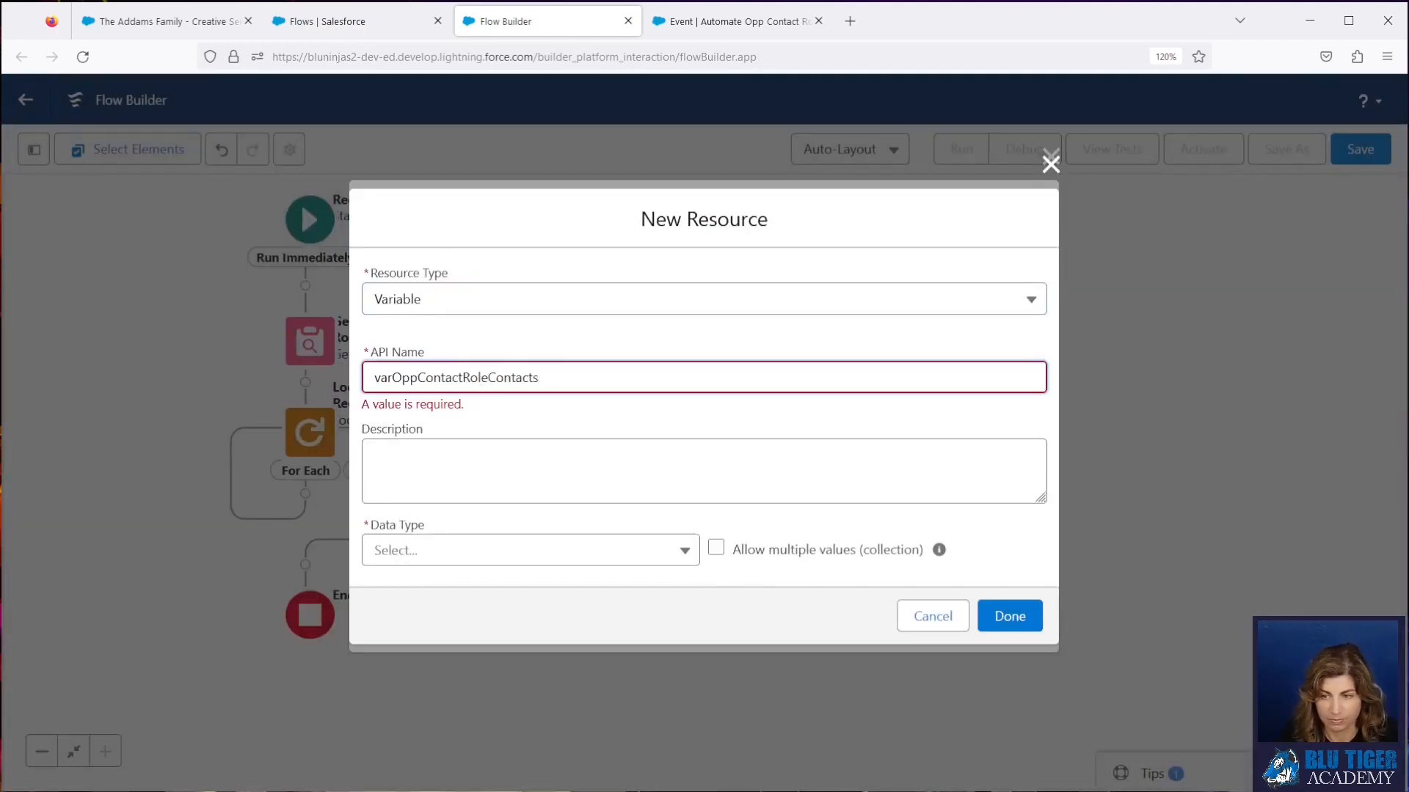
text(Ids)
click(456, 550)
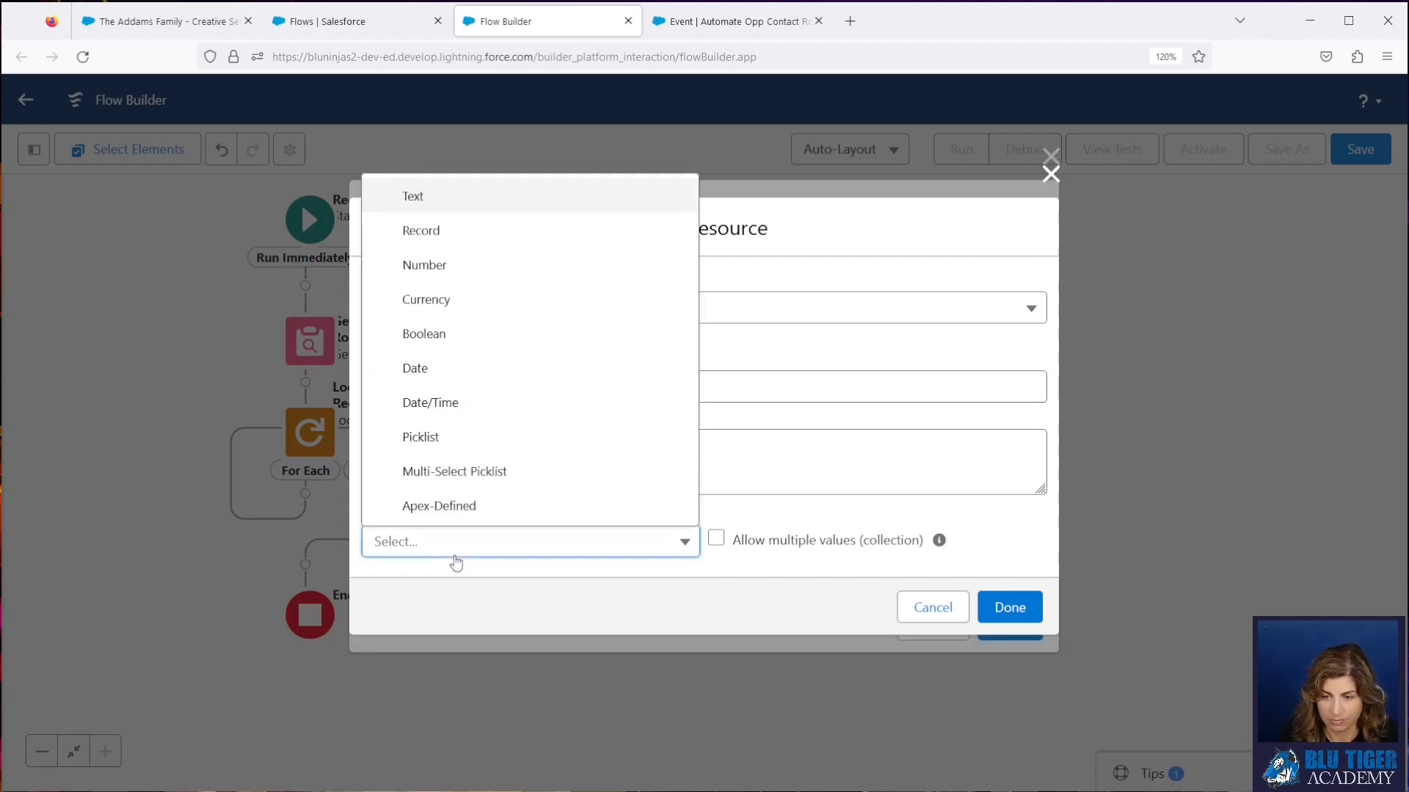
click(449, 203)
click(717, 482)
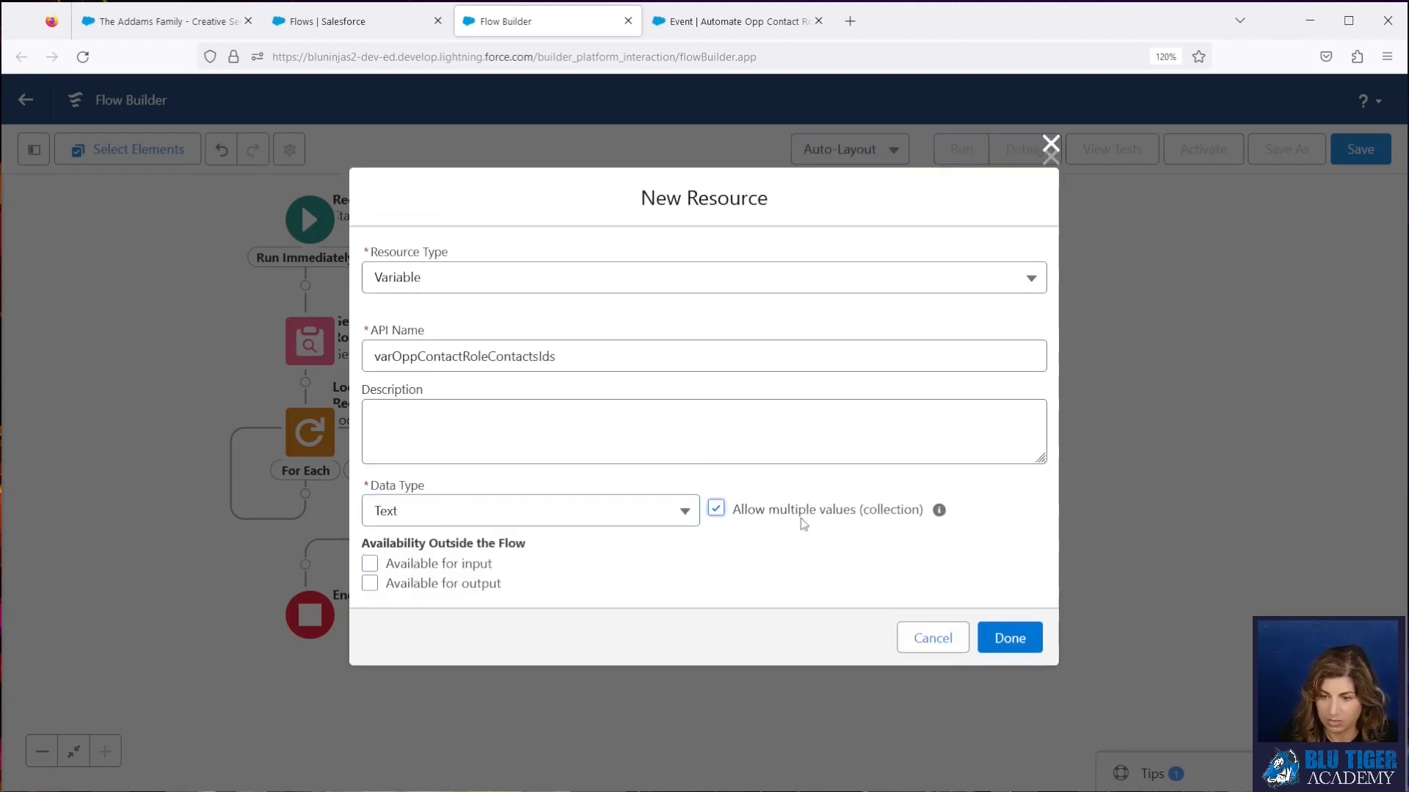
click(1002, 640)
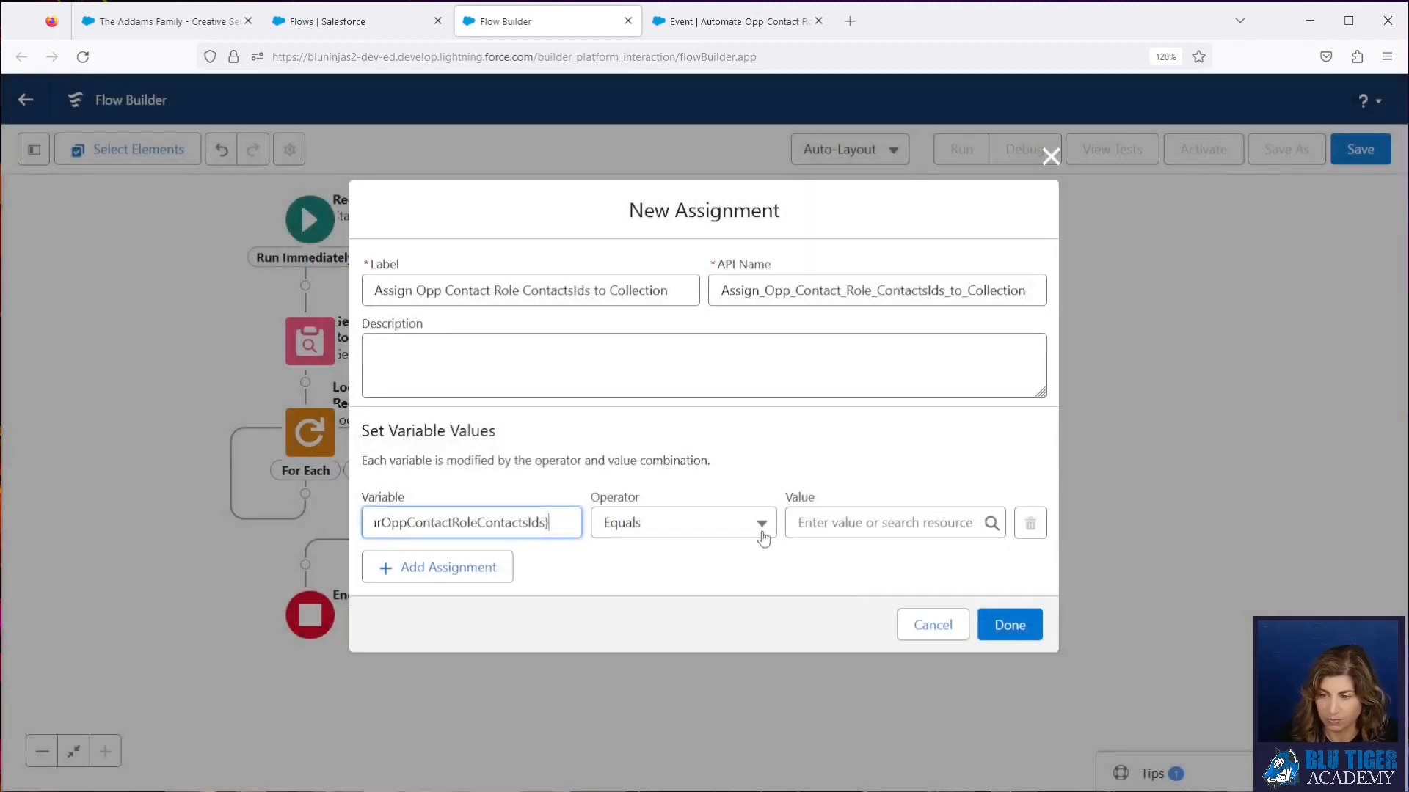
- Complete the assignment with the Add operator and the ContactId of the loop's current item as its value
click(758, 532)
click(673, 253)
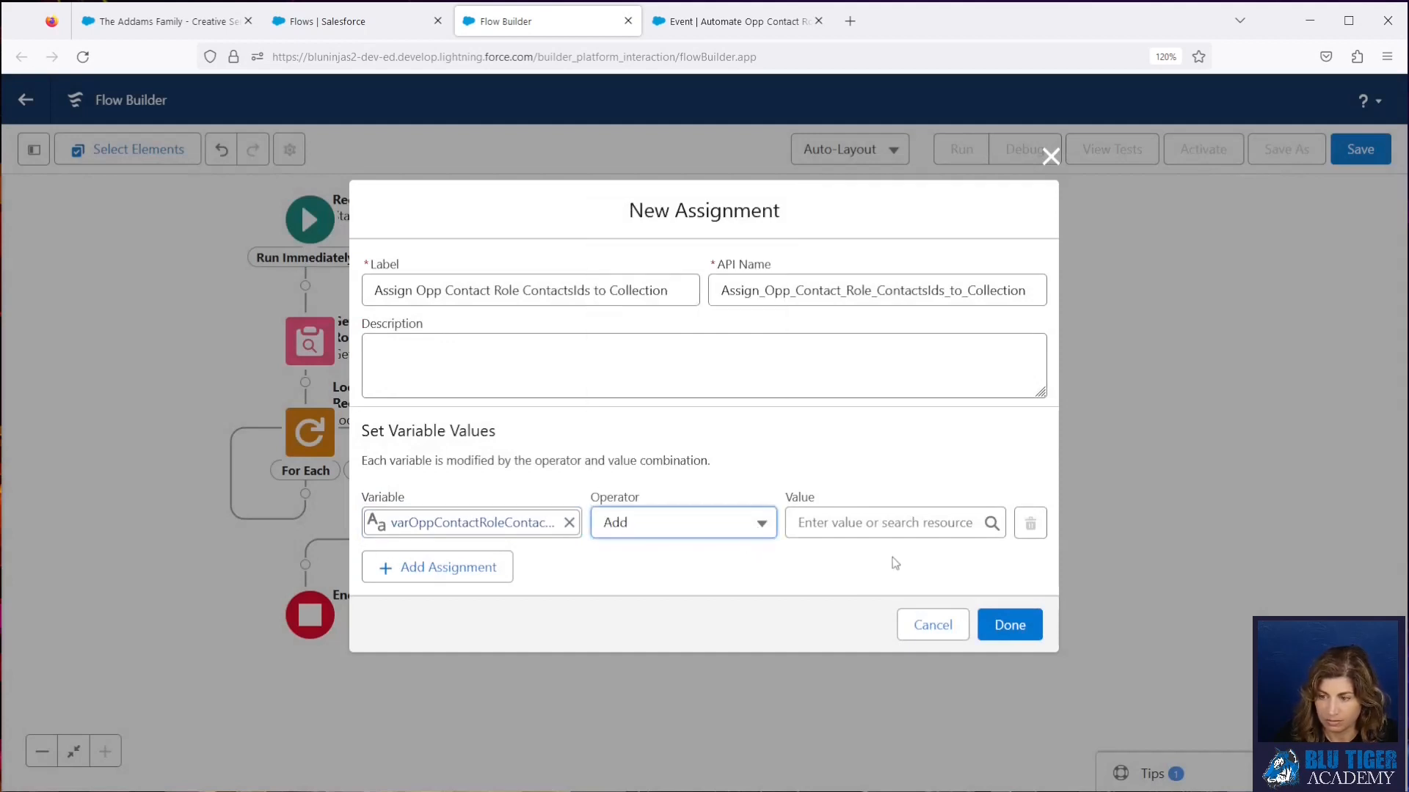
click(889, 522)
text(loop)
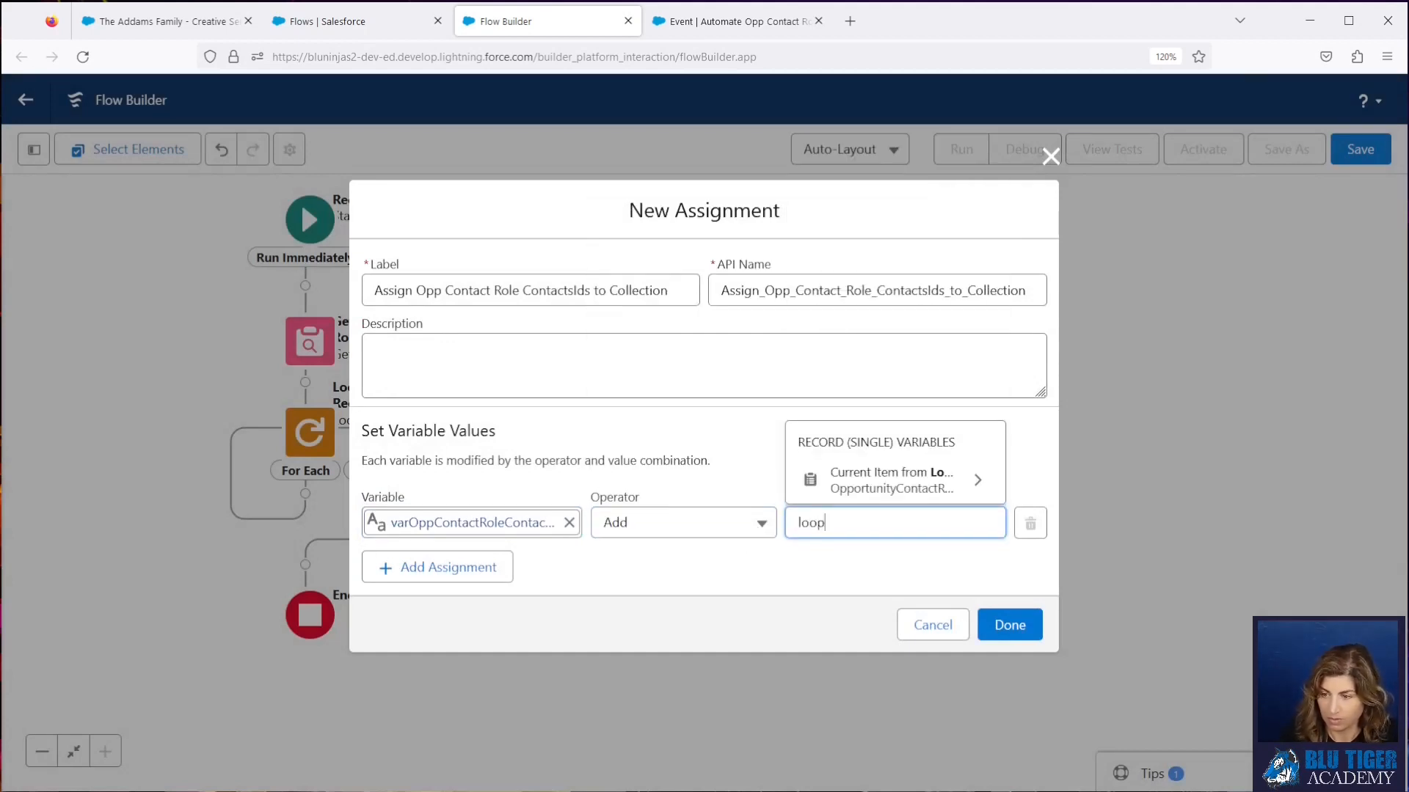
click(908, 487)
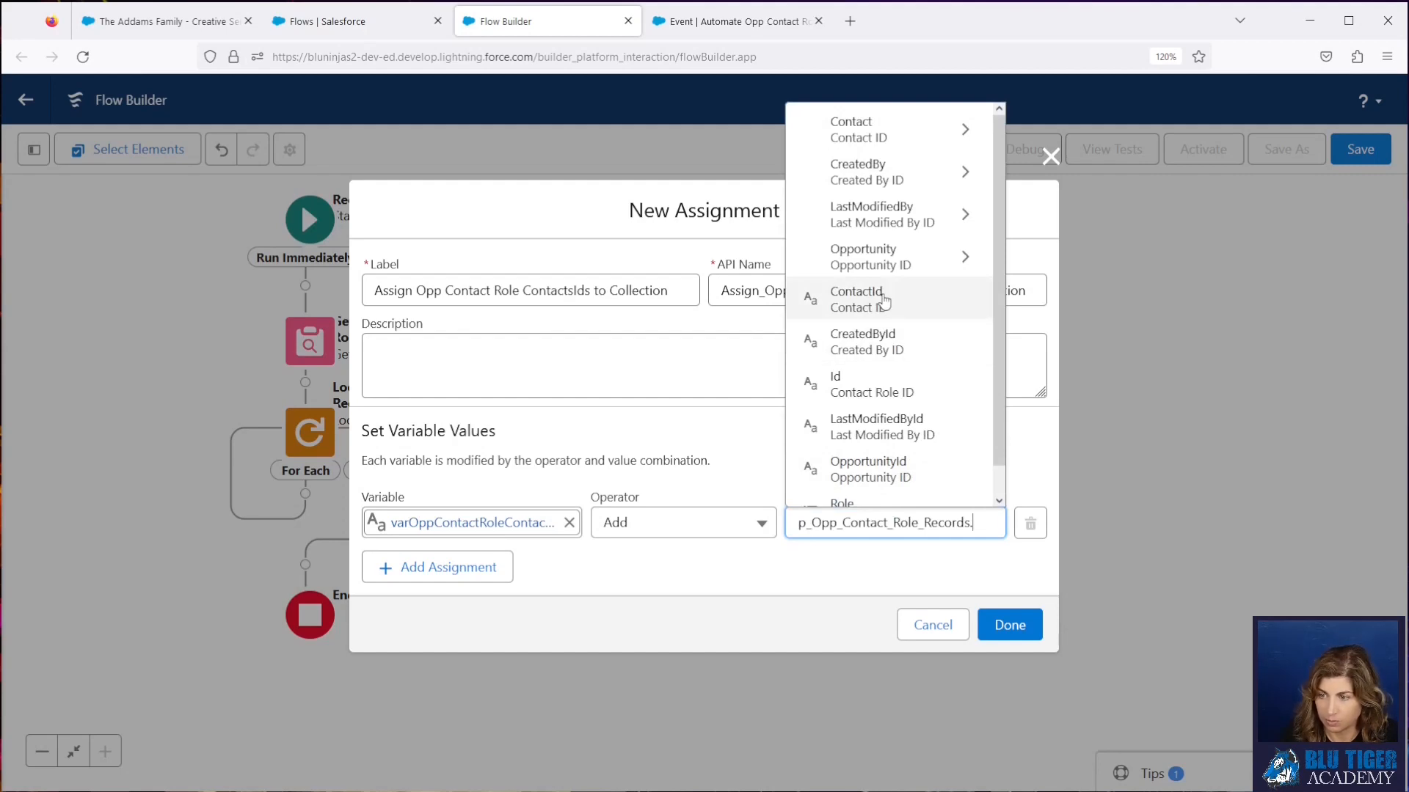
click(885, 295)
click(1007, 625)
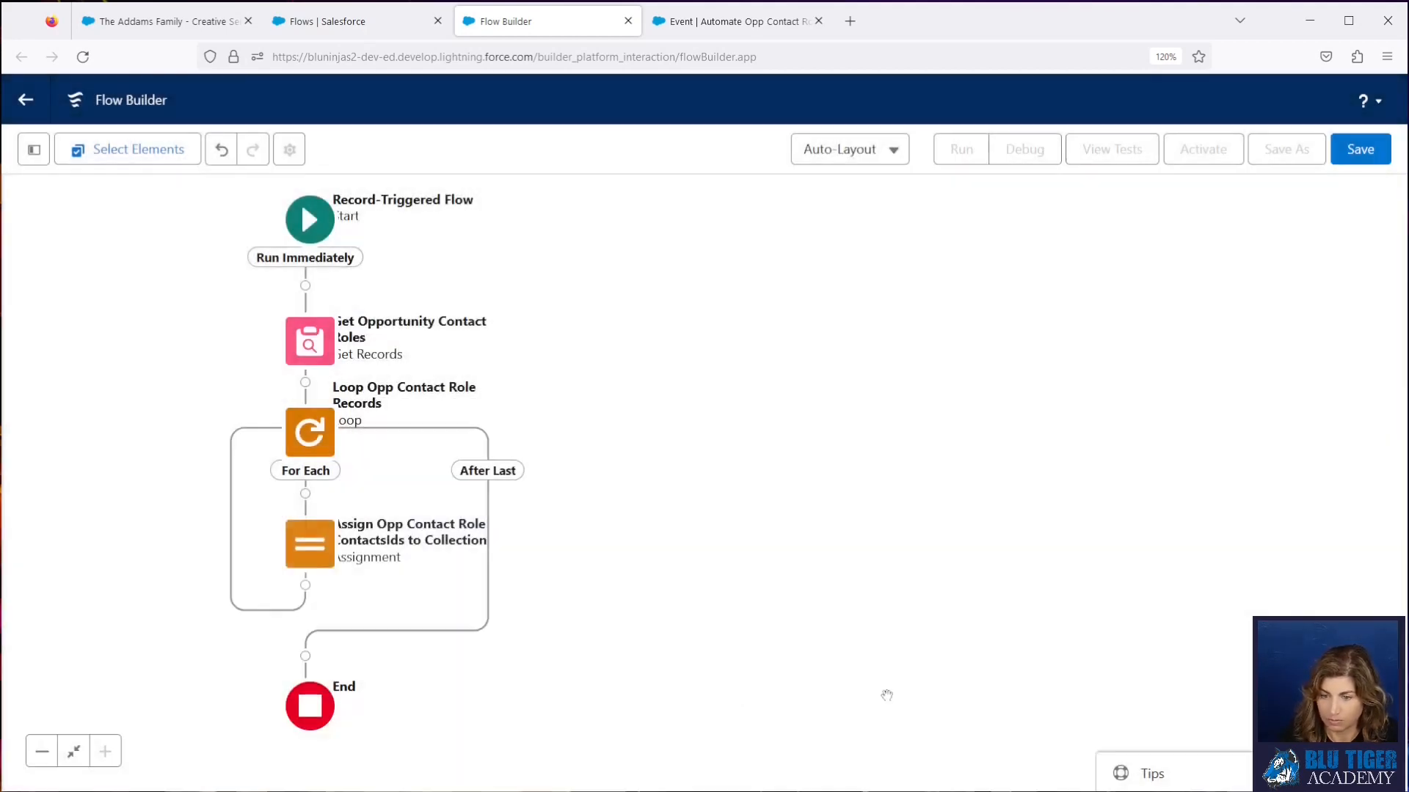
- Save the flow as "Email Message | Create Opp Contact Roles from EmailMessage Relation Records", describing that it creates Opportunity Contact Role records from Email Message Relation records
click(1361, 151)
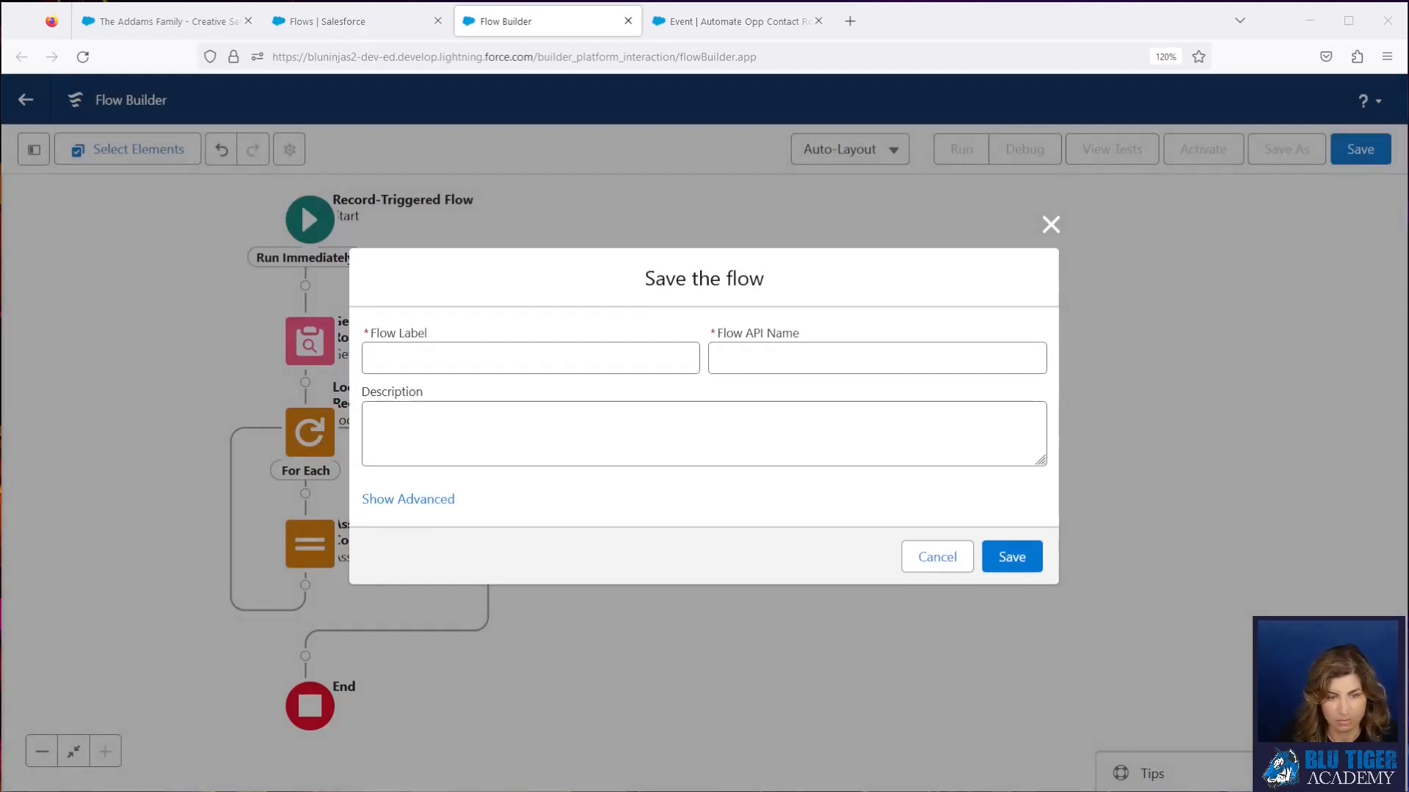
click(447, 359)
text(p Contact Roles from EmailMessage Relation Records)
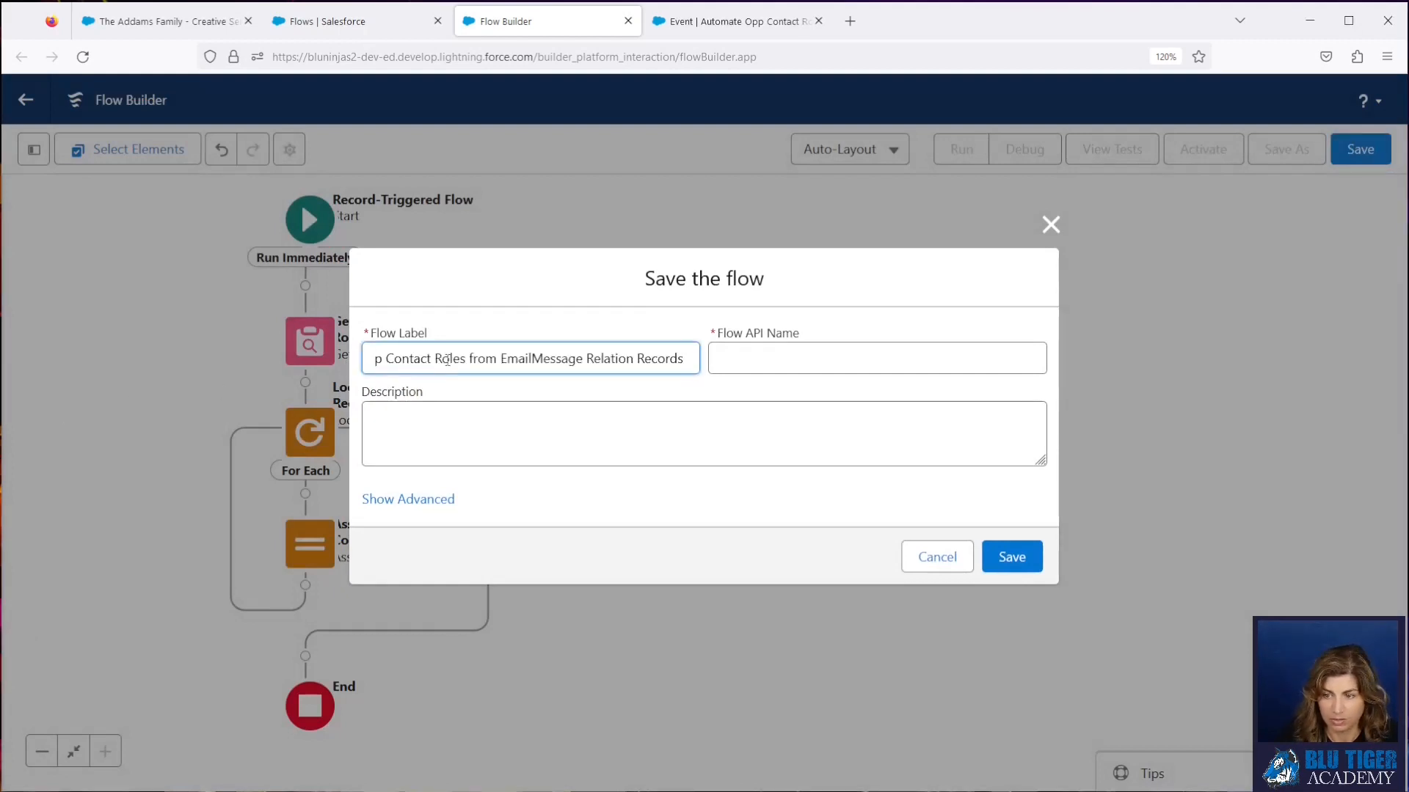
click(458, 426)
key(alt+Tab)
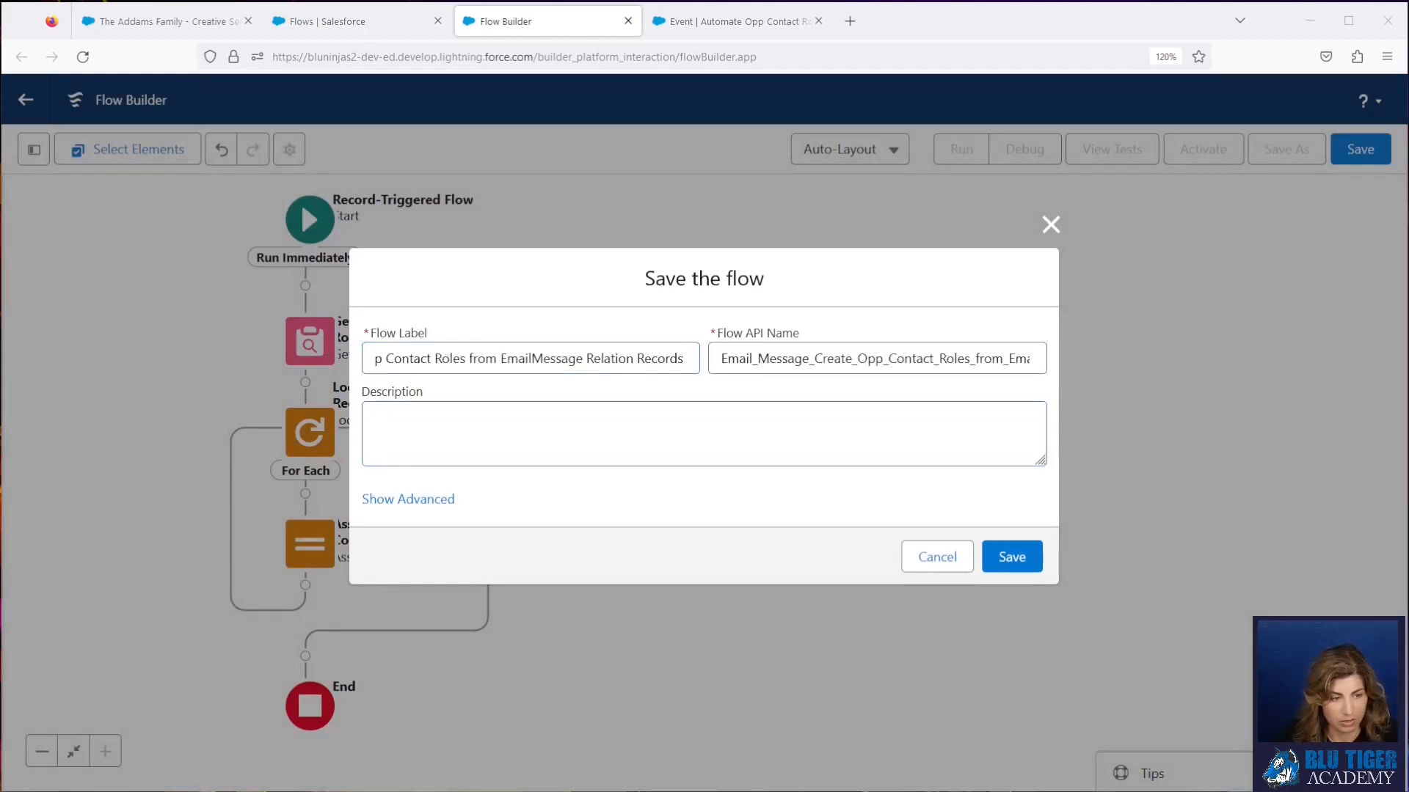
click(528, 430)
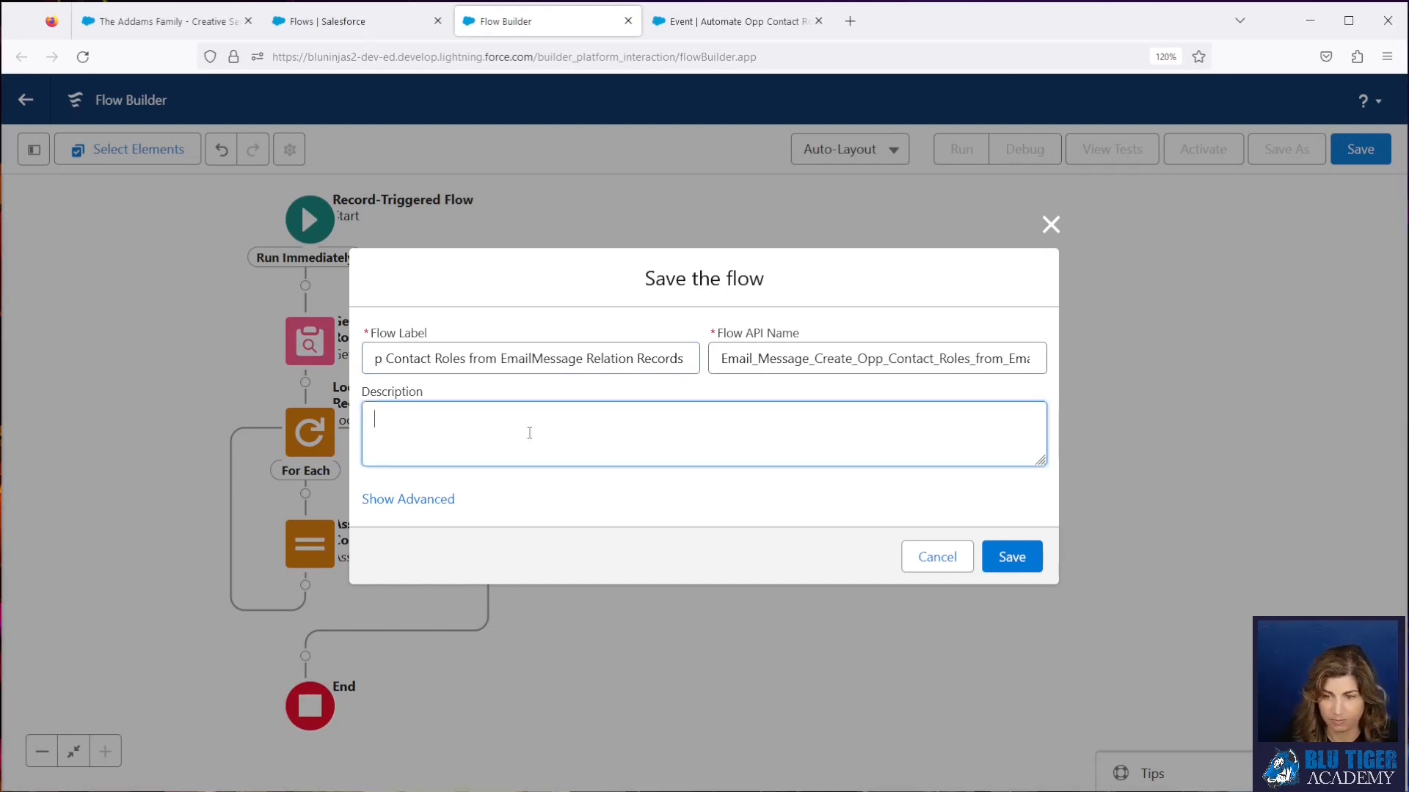
text(This flow will create Opportunity Contact Role records from the Email Message Relation records that are related to an Email Message that is related to an Opportunity.)
click(1004, 560)
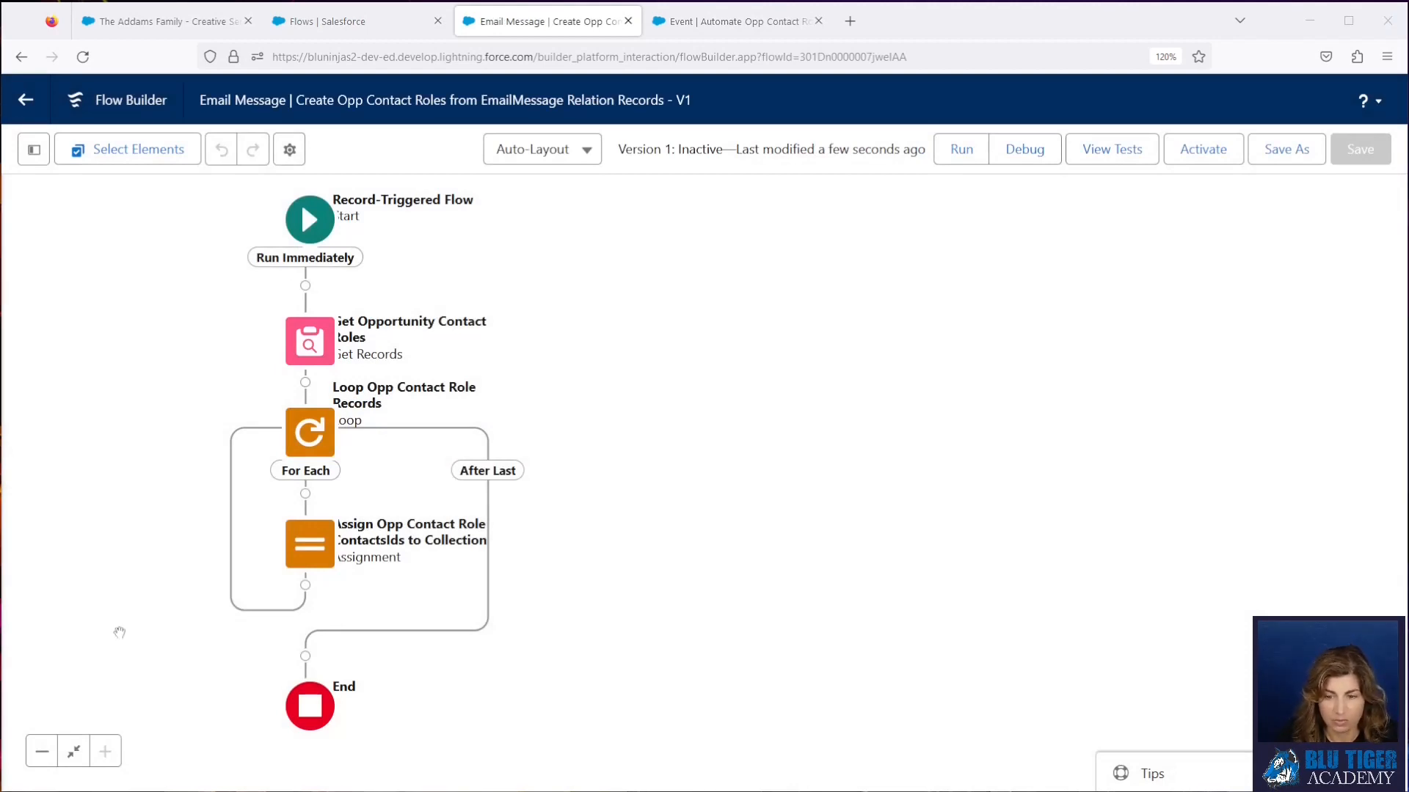
- Add a Get Records element after the loop's After Last path, just before the end of the flow
click(305, 656)
text(ema)
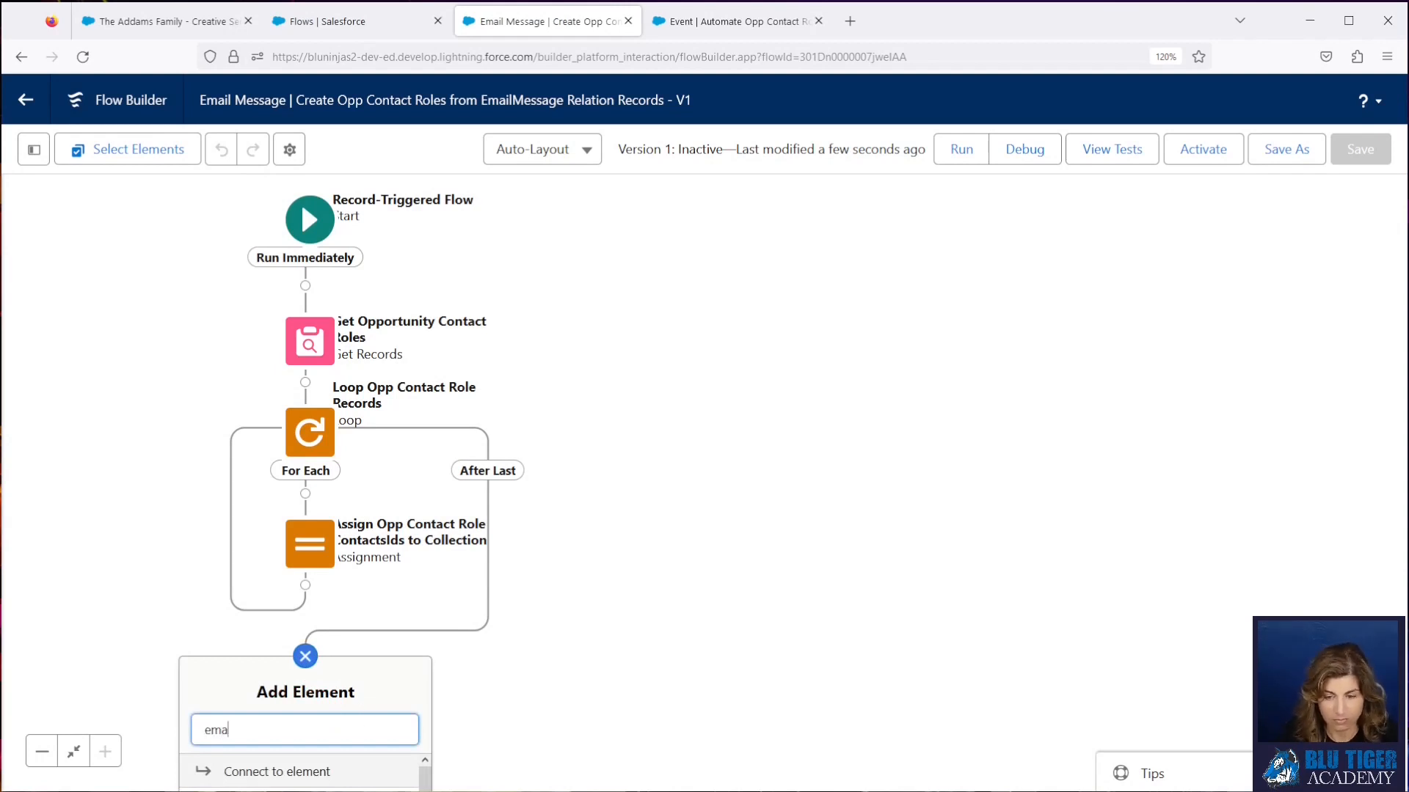
key(BackSpace)
key(BackSpace)
key(BackSpace)
text(get)
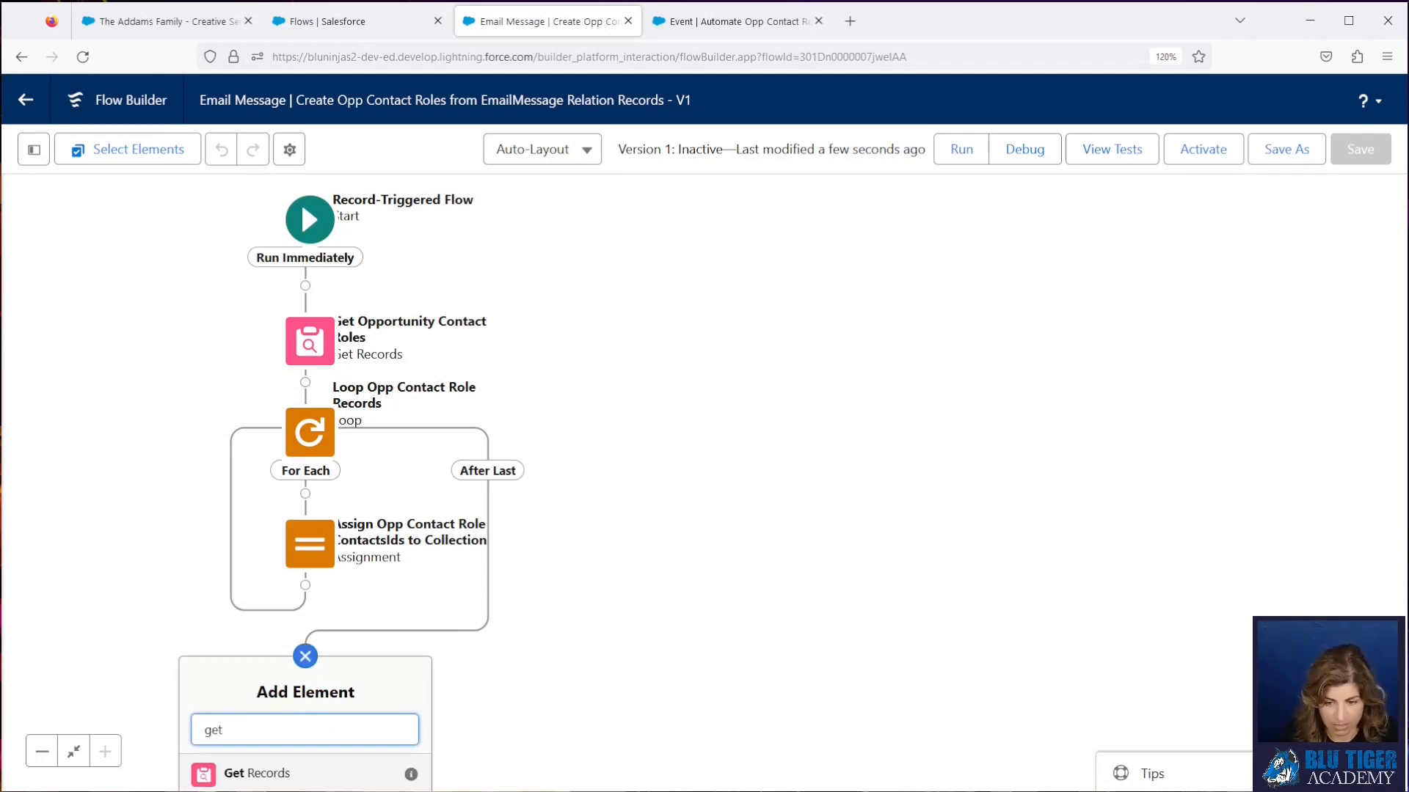
click(312, 778)
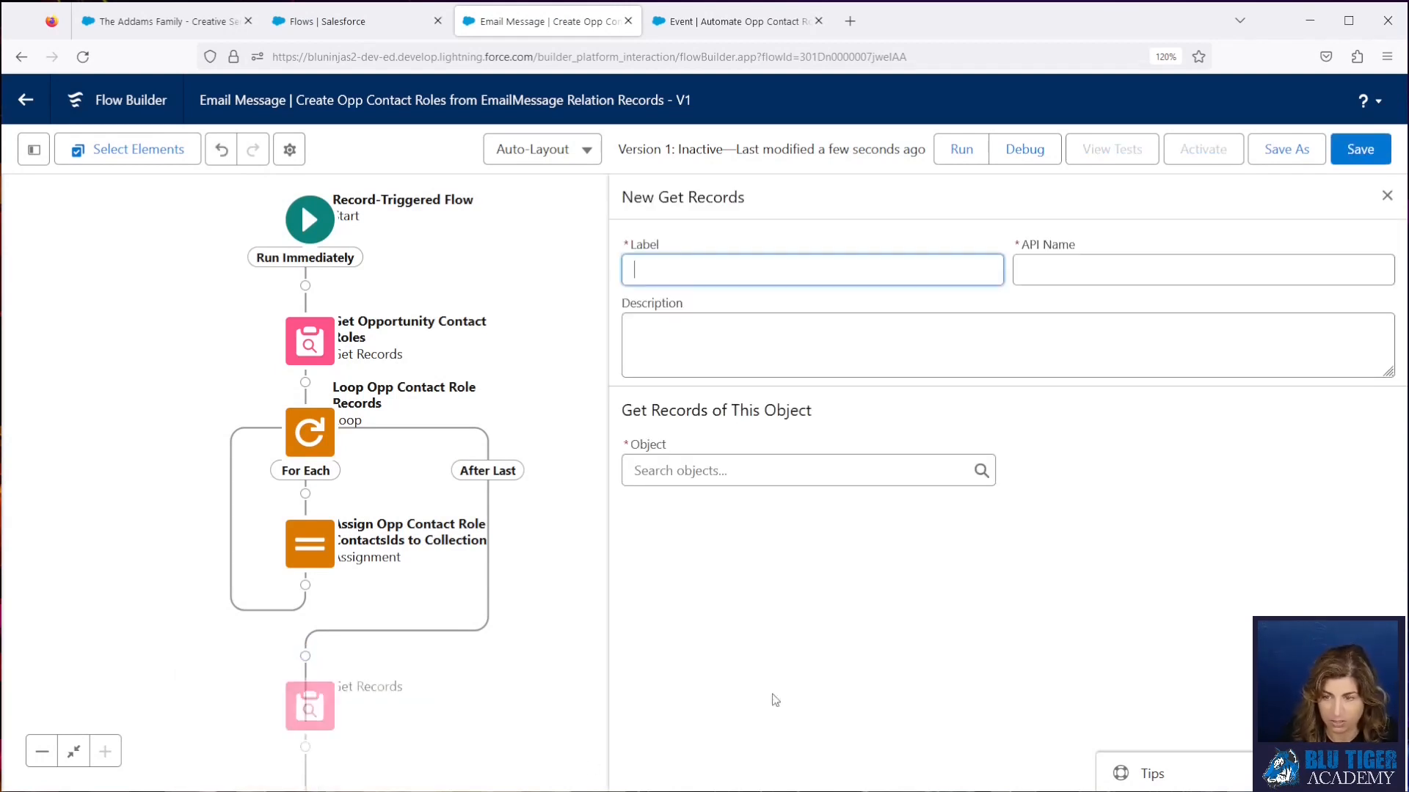
- Label the new Get Records element Get Email Message Relation and set its object to Email Message Relation
text(Get E)
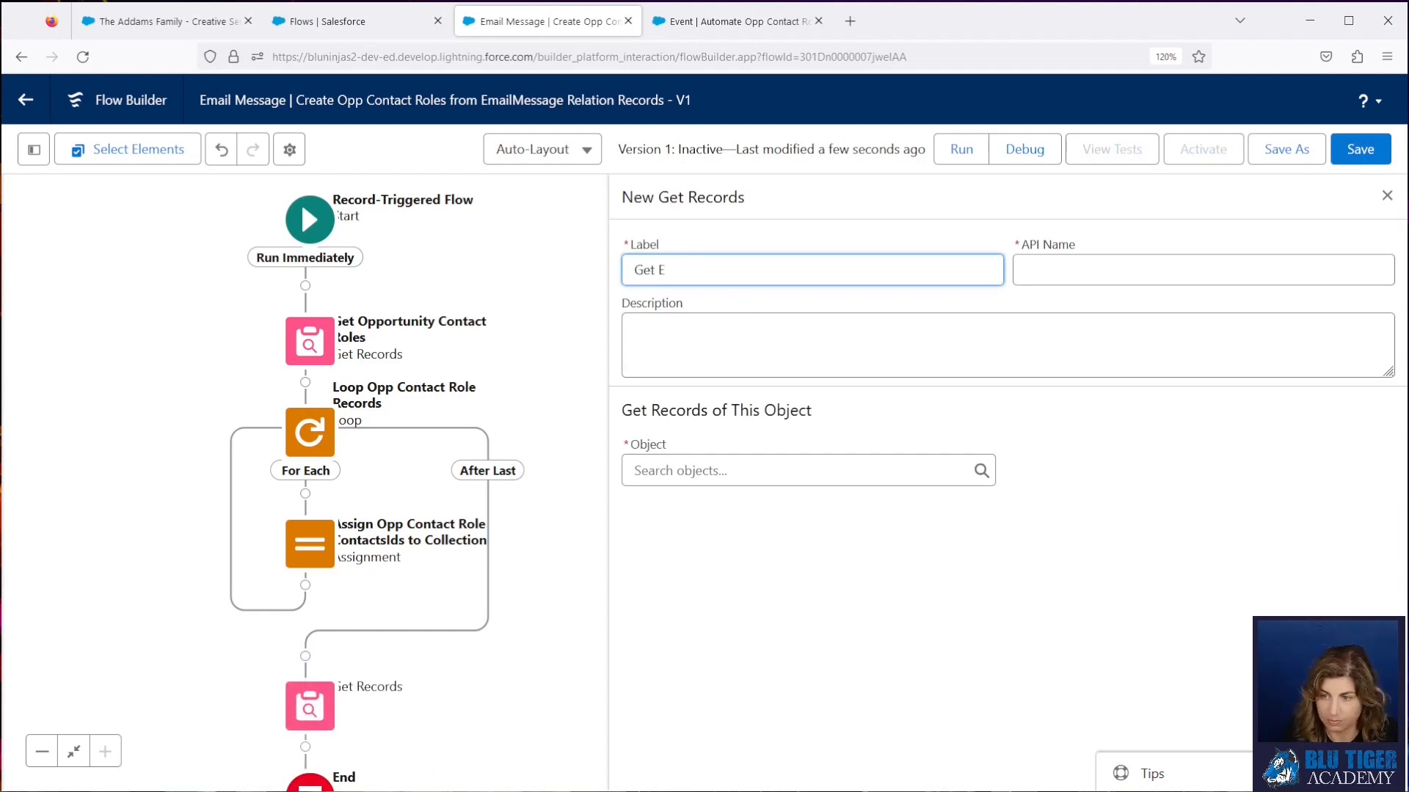
text(mail Message Rel)
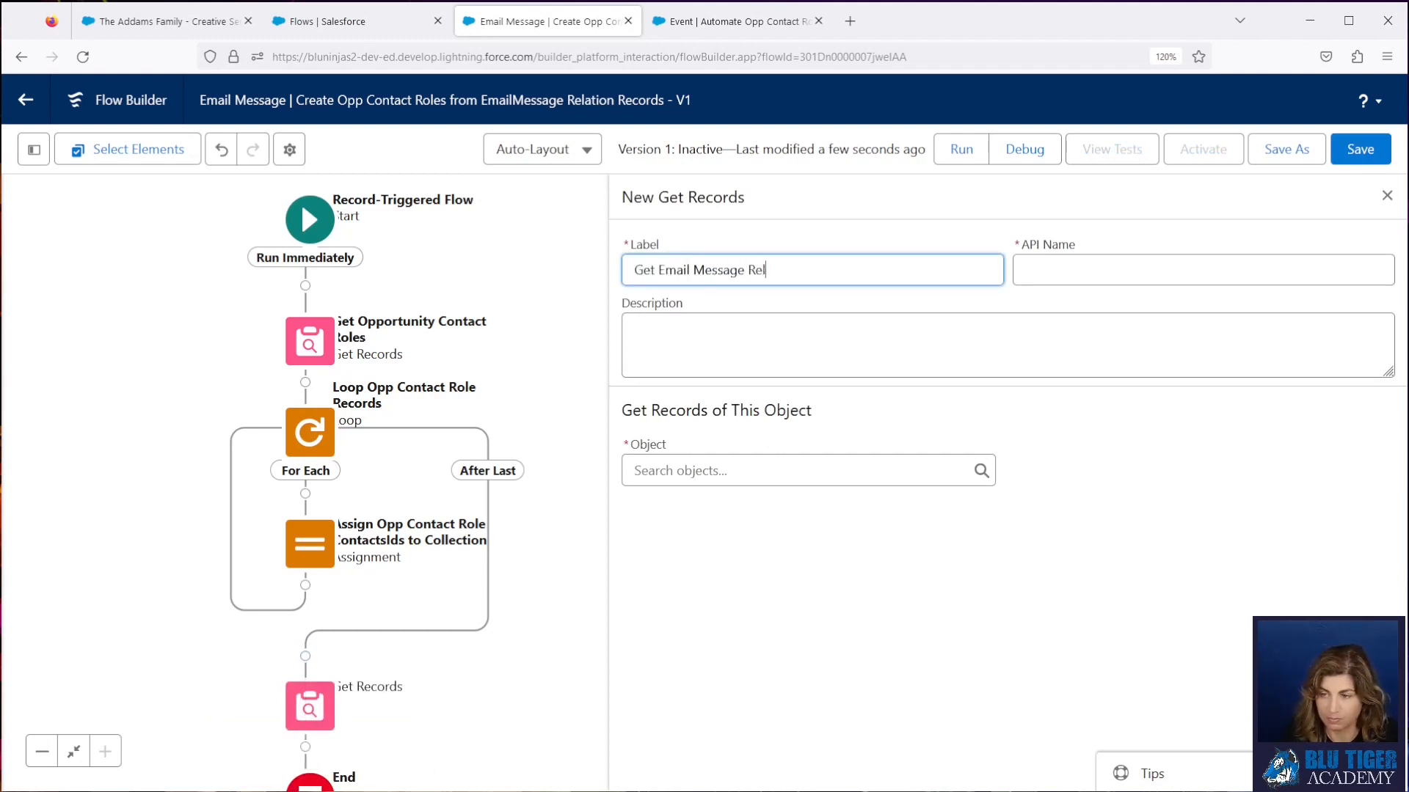
text(ation)
key(Tab)
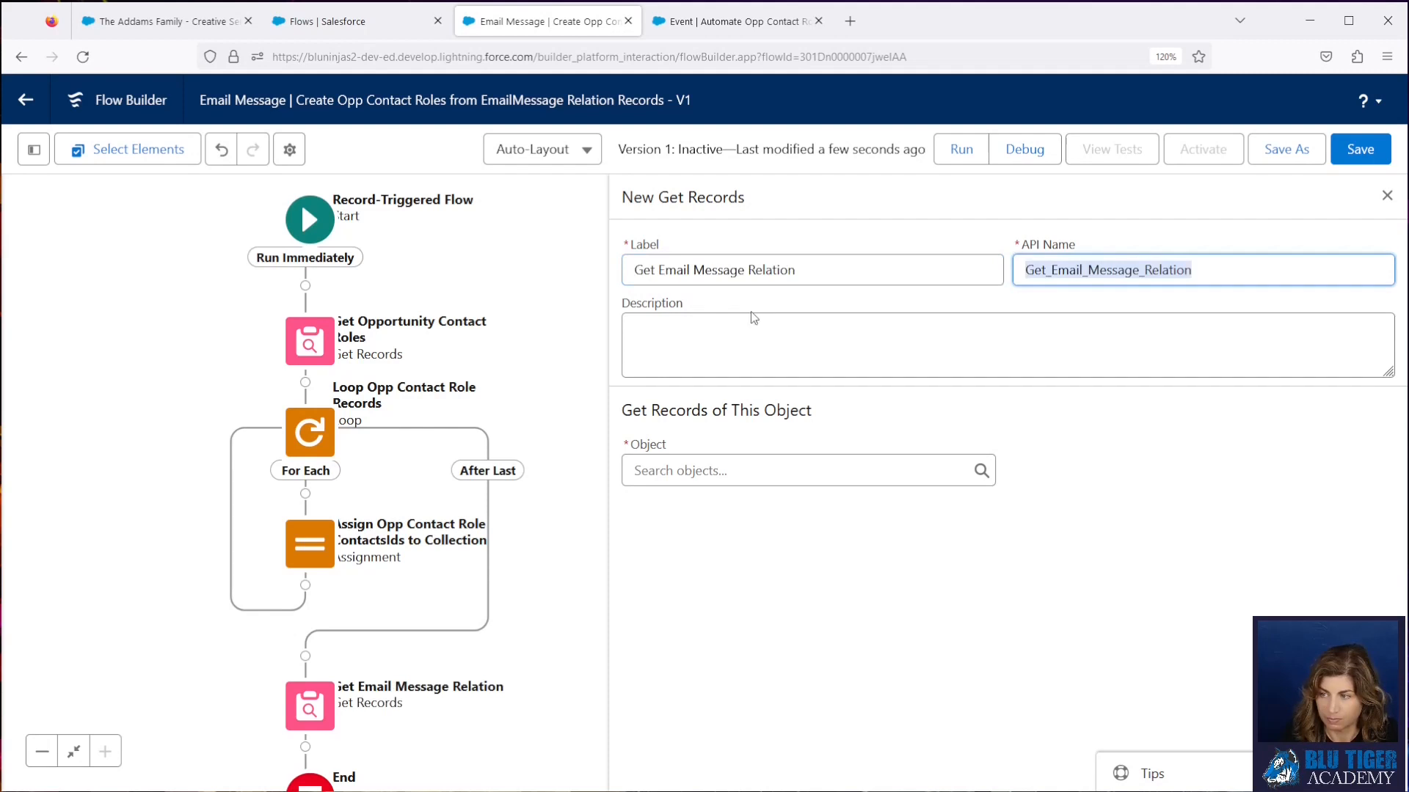
click(717, 465)
text(Email)
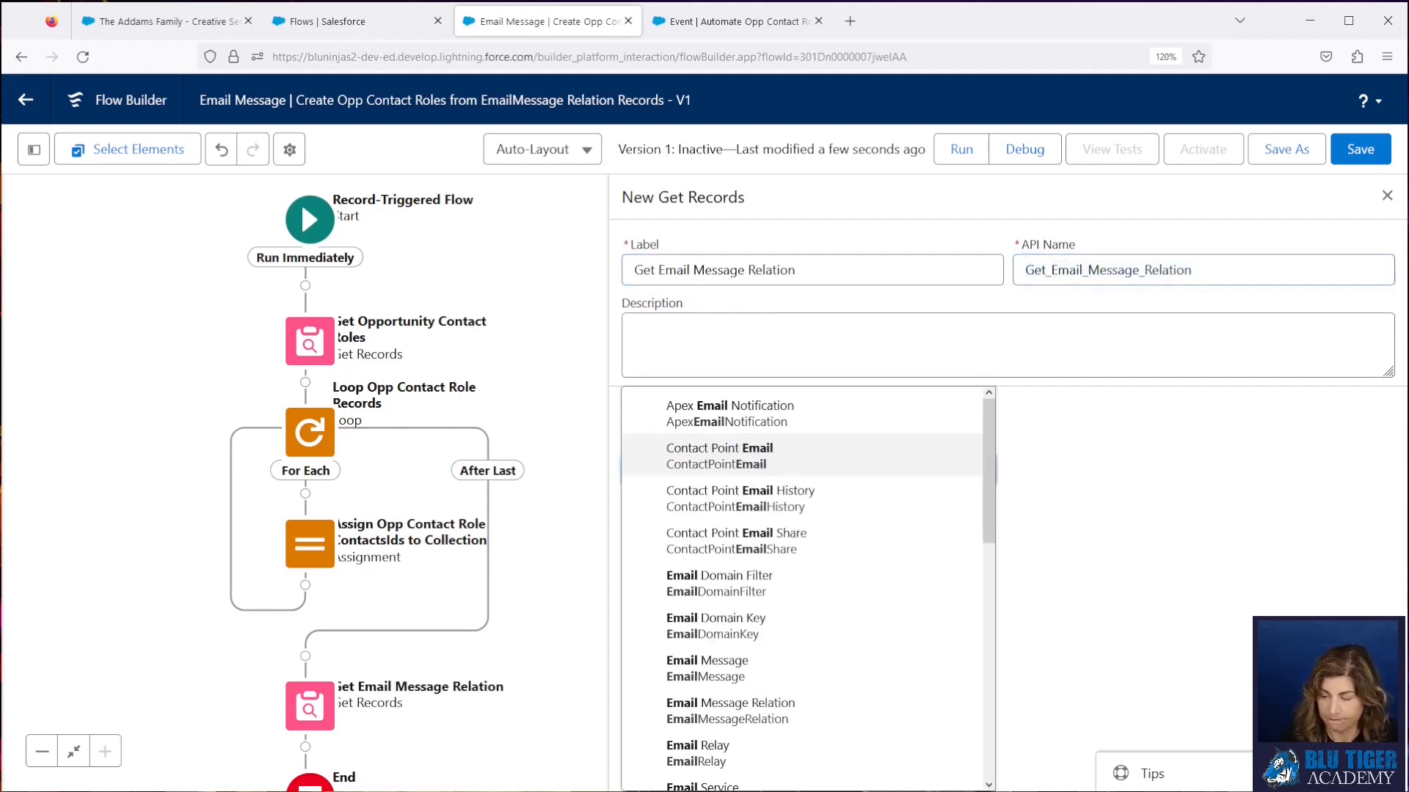
click(737, 706)
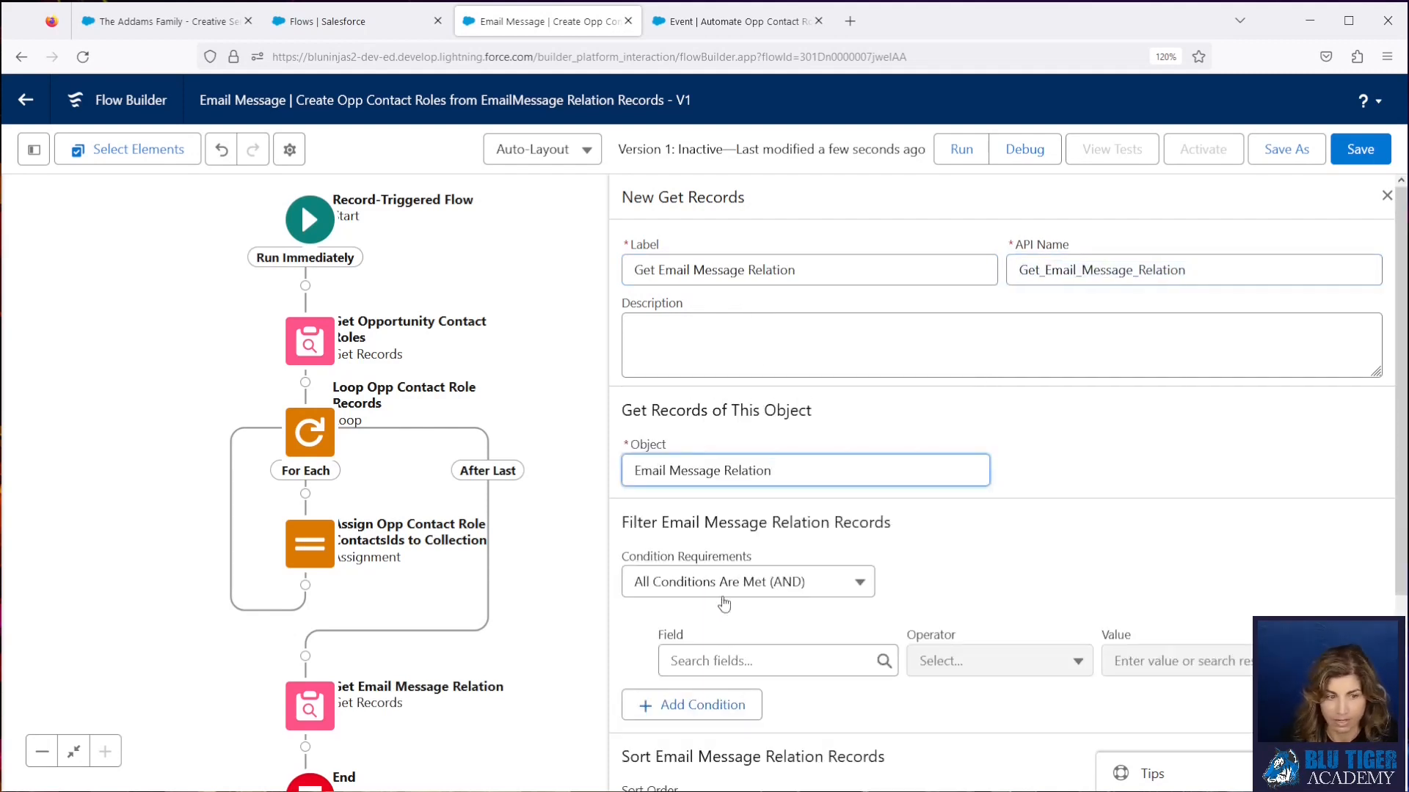
- Filter the Email Message Relation records by EmailMessageId Equals the triggering record's Email Message ID
scroll(725, 603, down, 3)
click(760, 565)
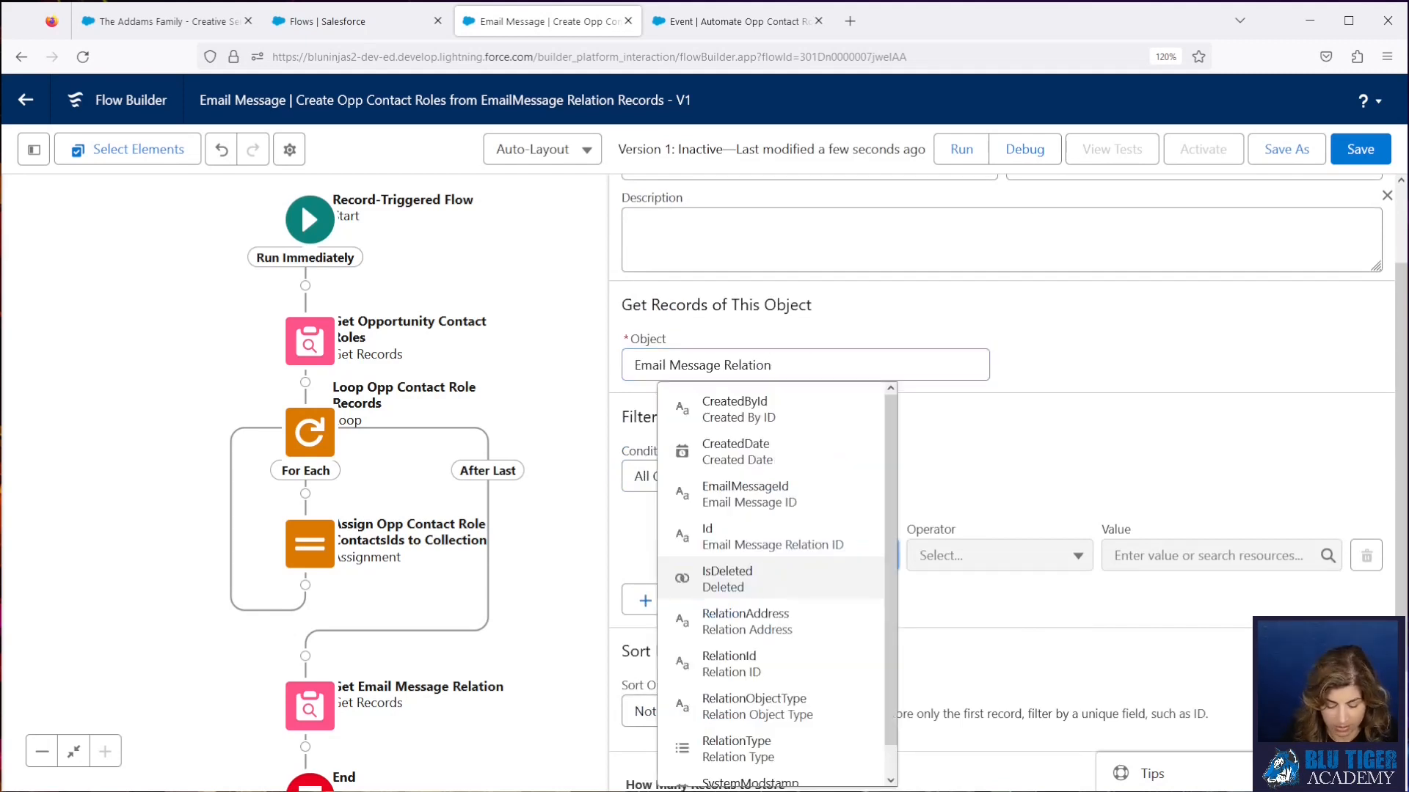
text(email)
click(779, 587)
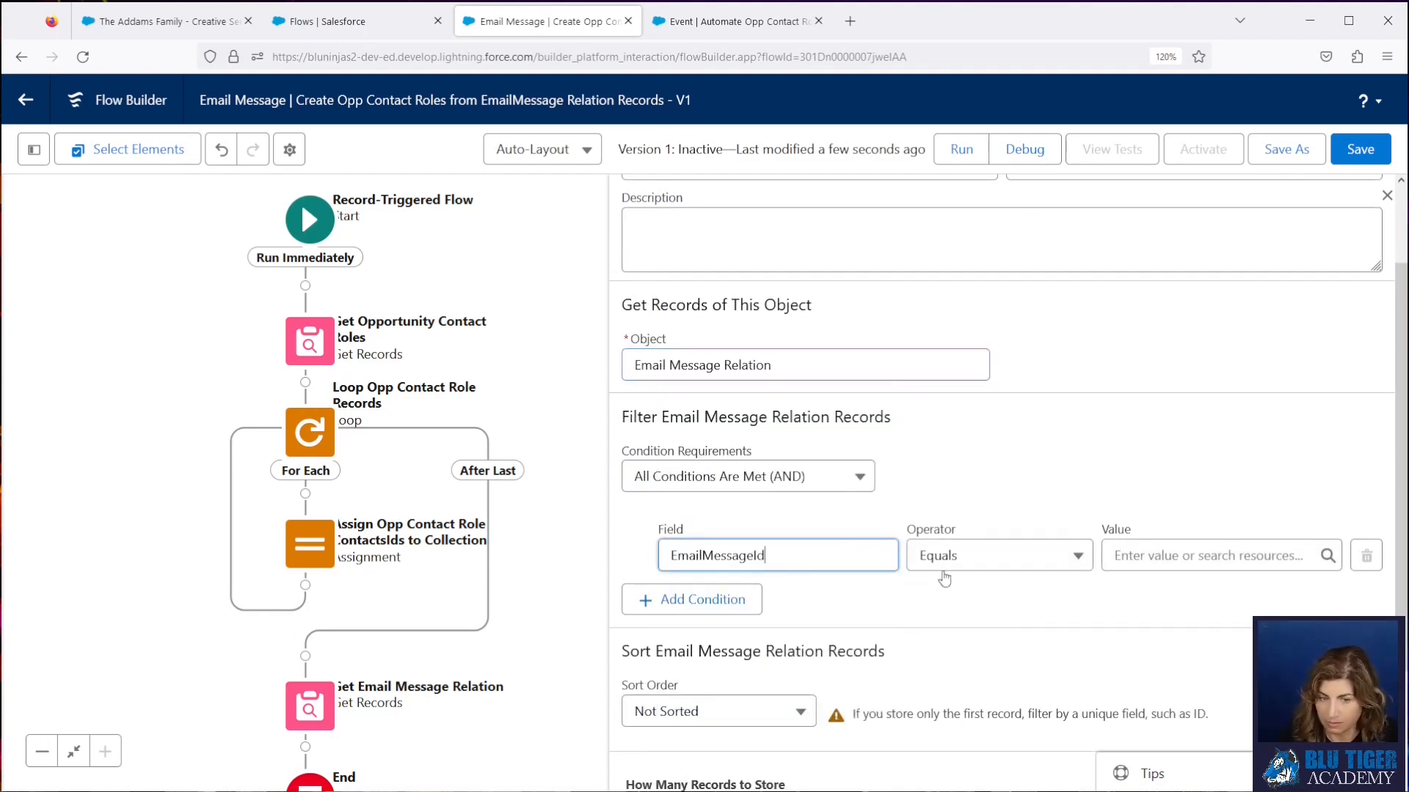
click(1130, 555)
text(rec)
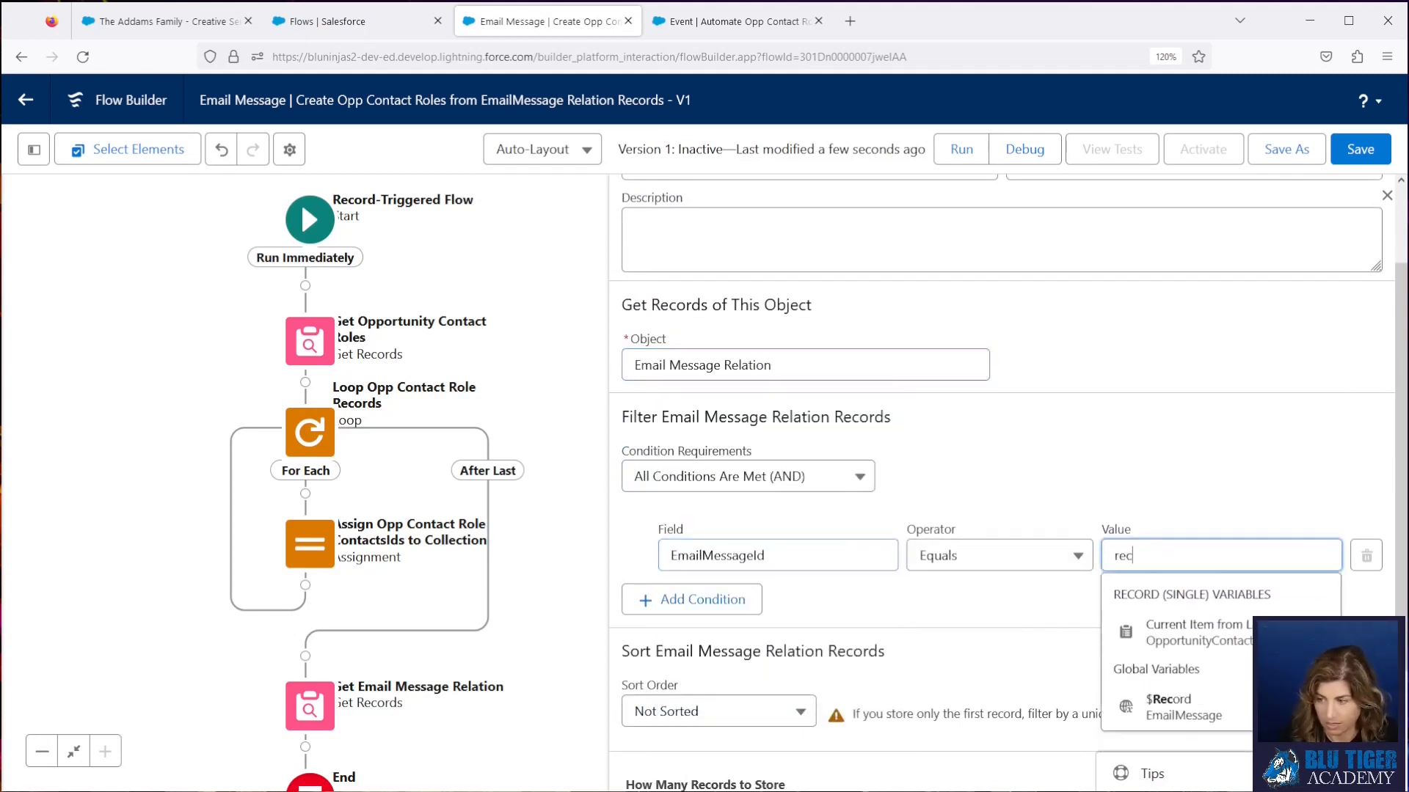
click(1189, 708)
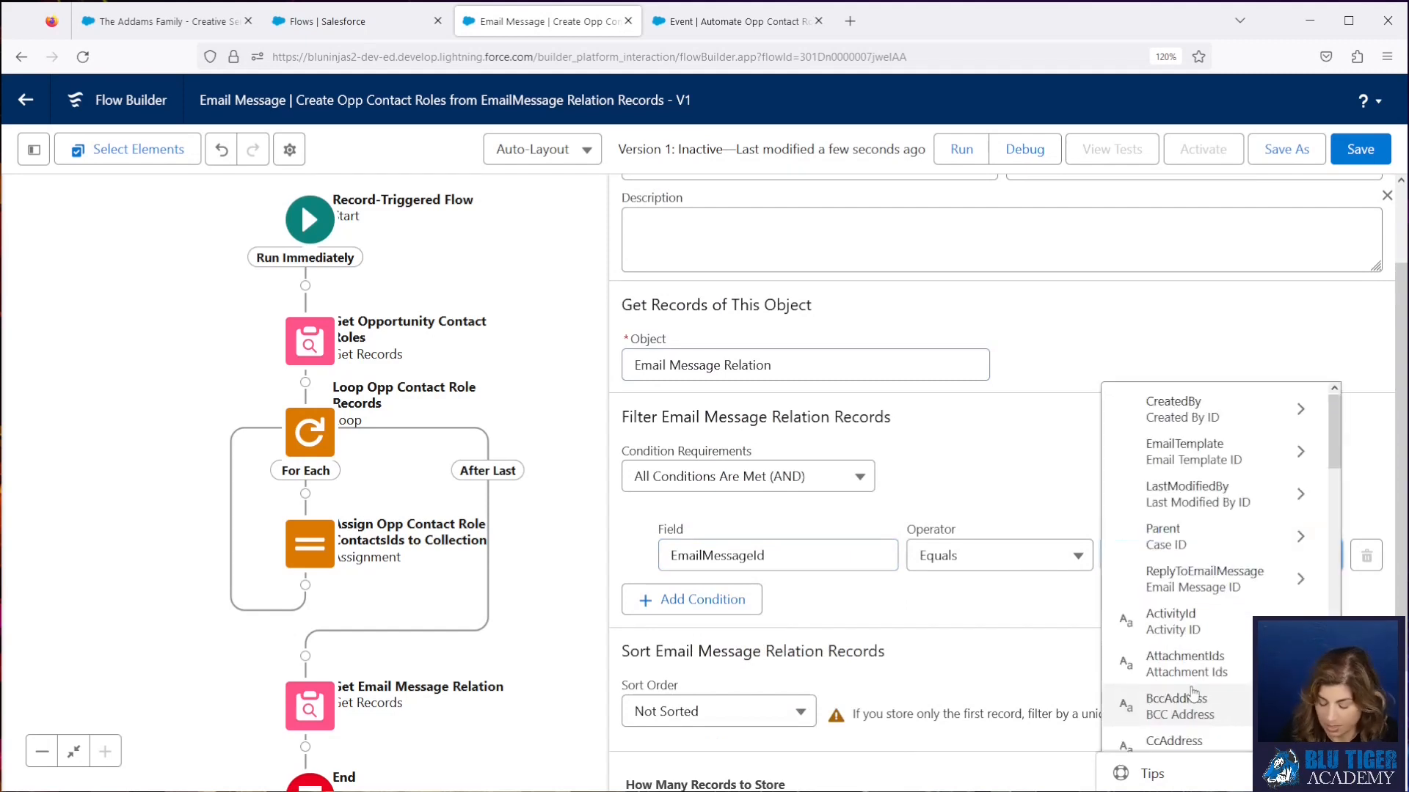
text(id)
scroll(1203, 587, down, 2)
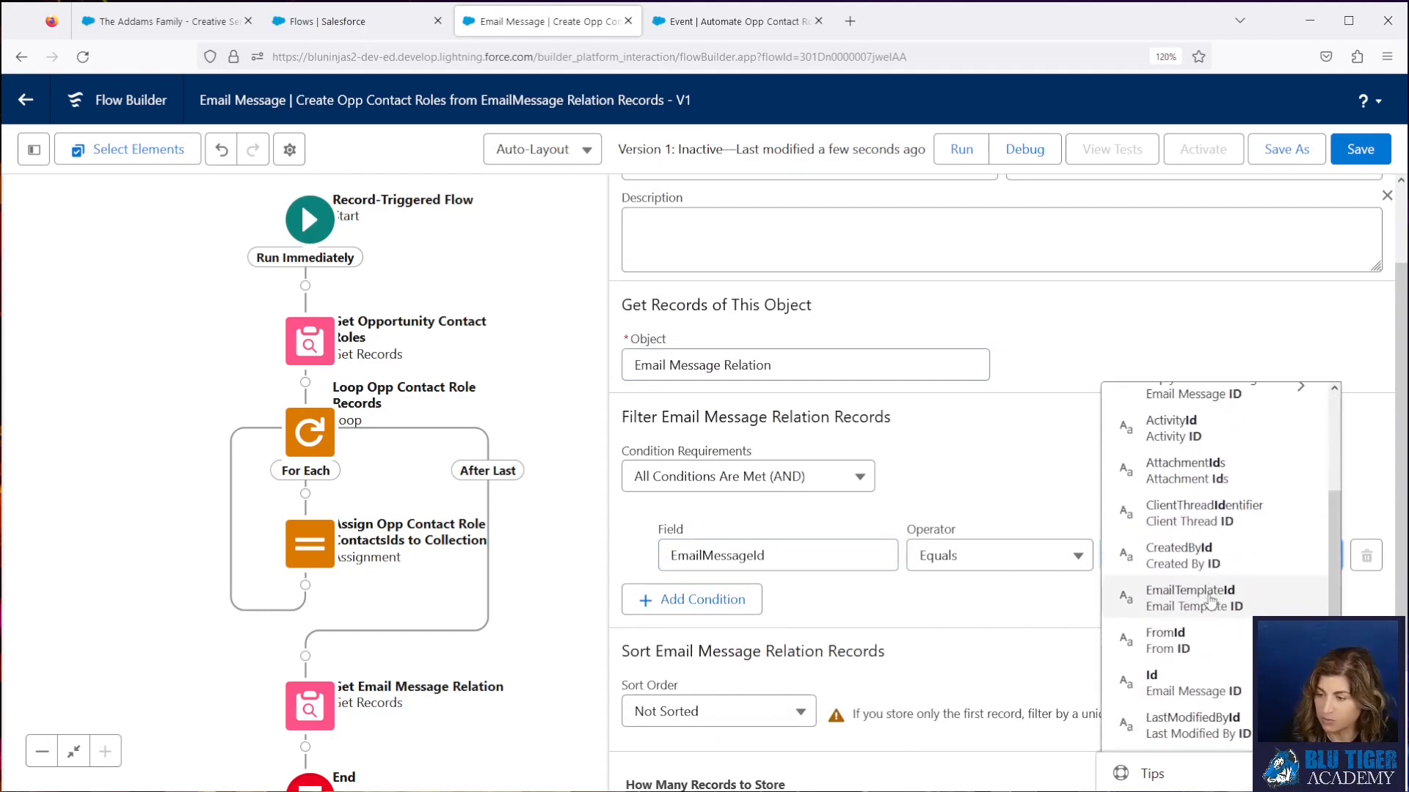
scroll(1209, 598, down, 2)
click(1207, 594)
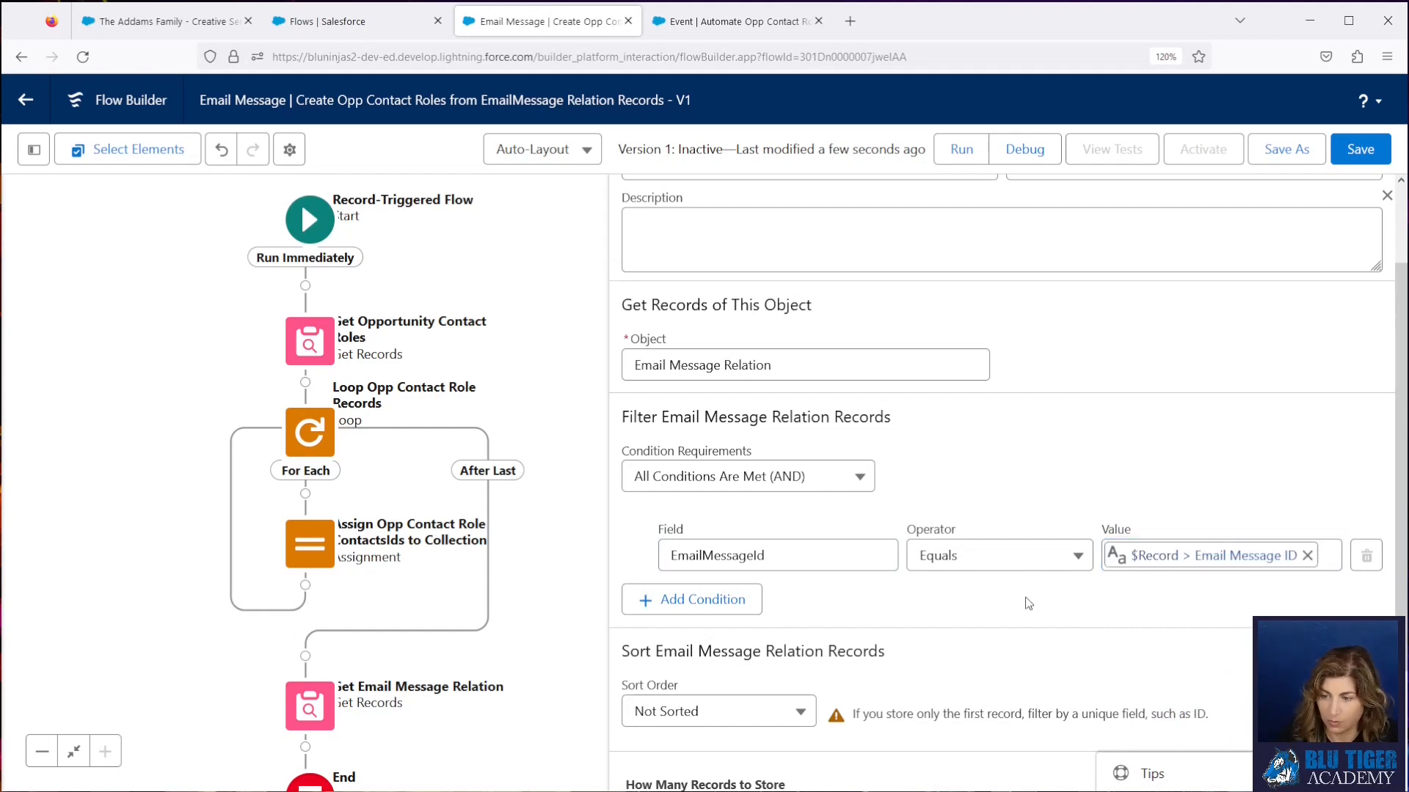
- Add a second filter condition requiring RelationObjectType Equals Contact
click(725, 600)
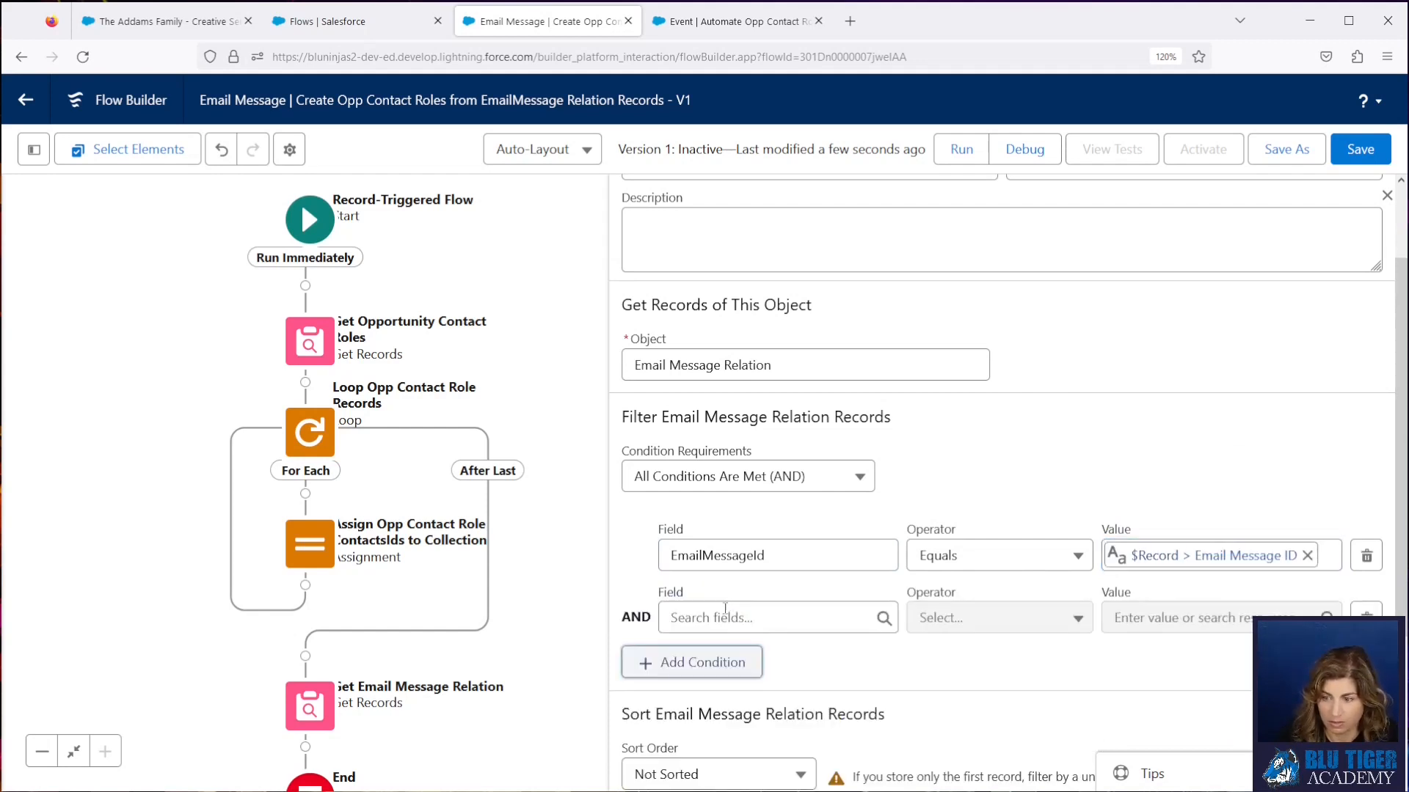
click(725, 614)
text(rela)
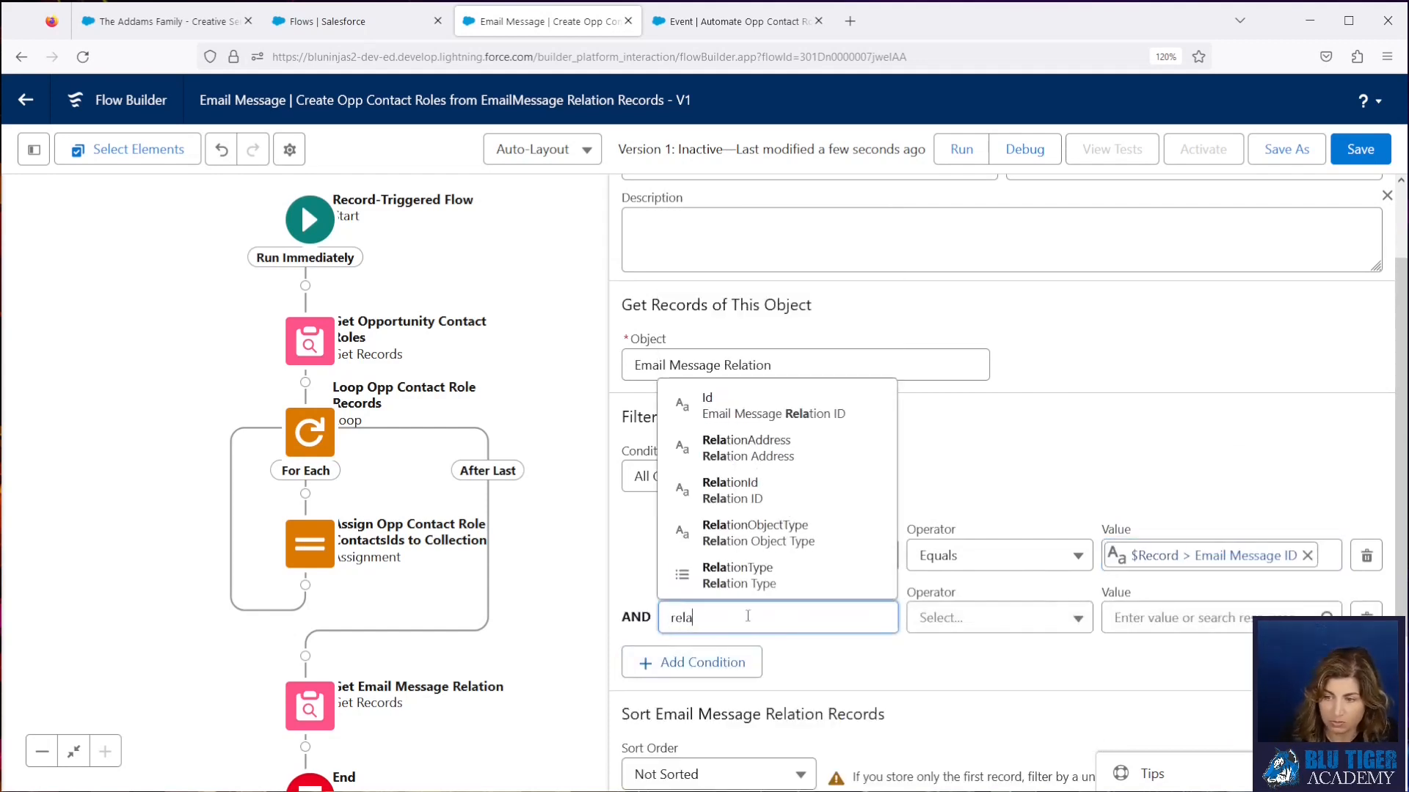
click(760, 541)
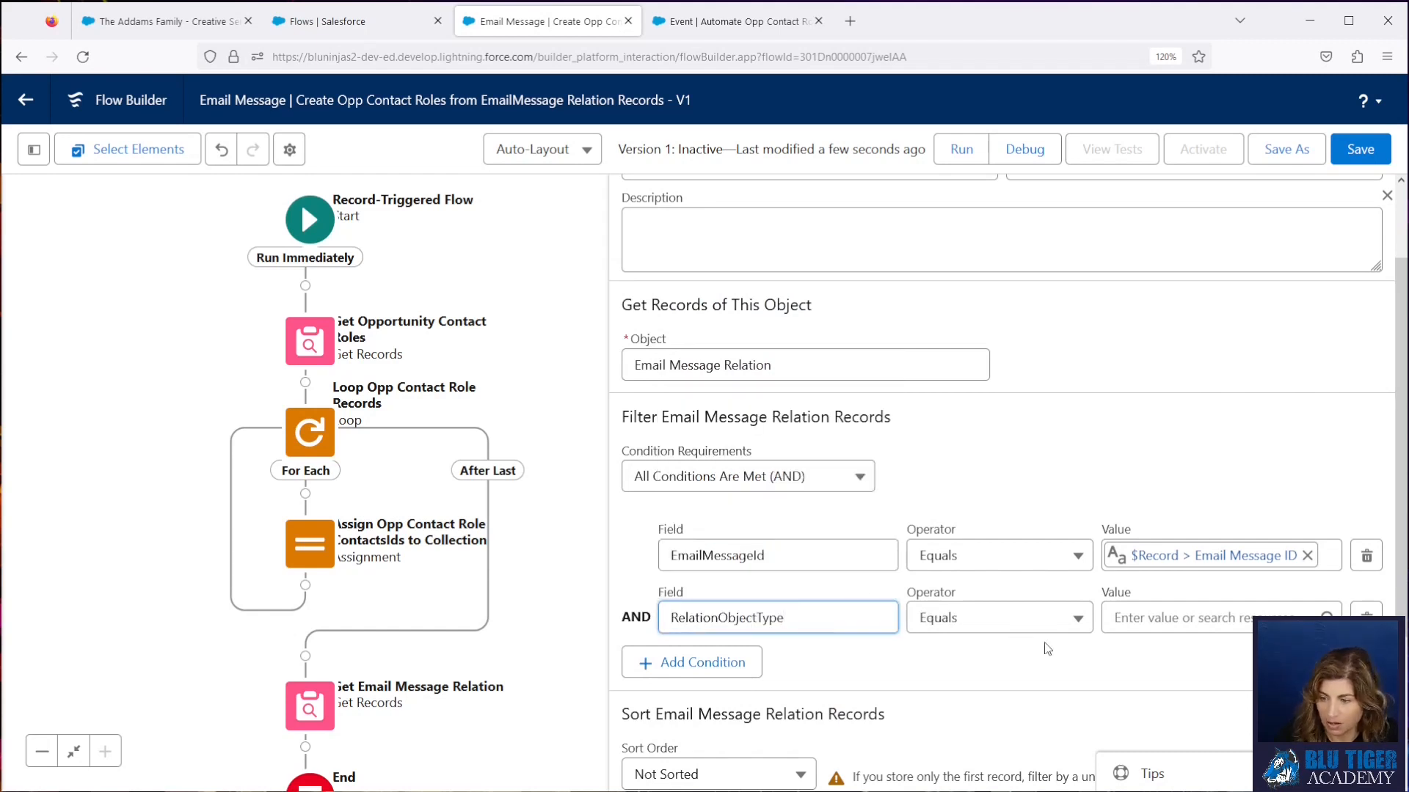
click(1144, 617)
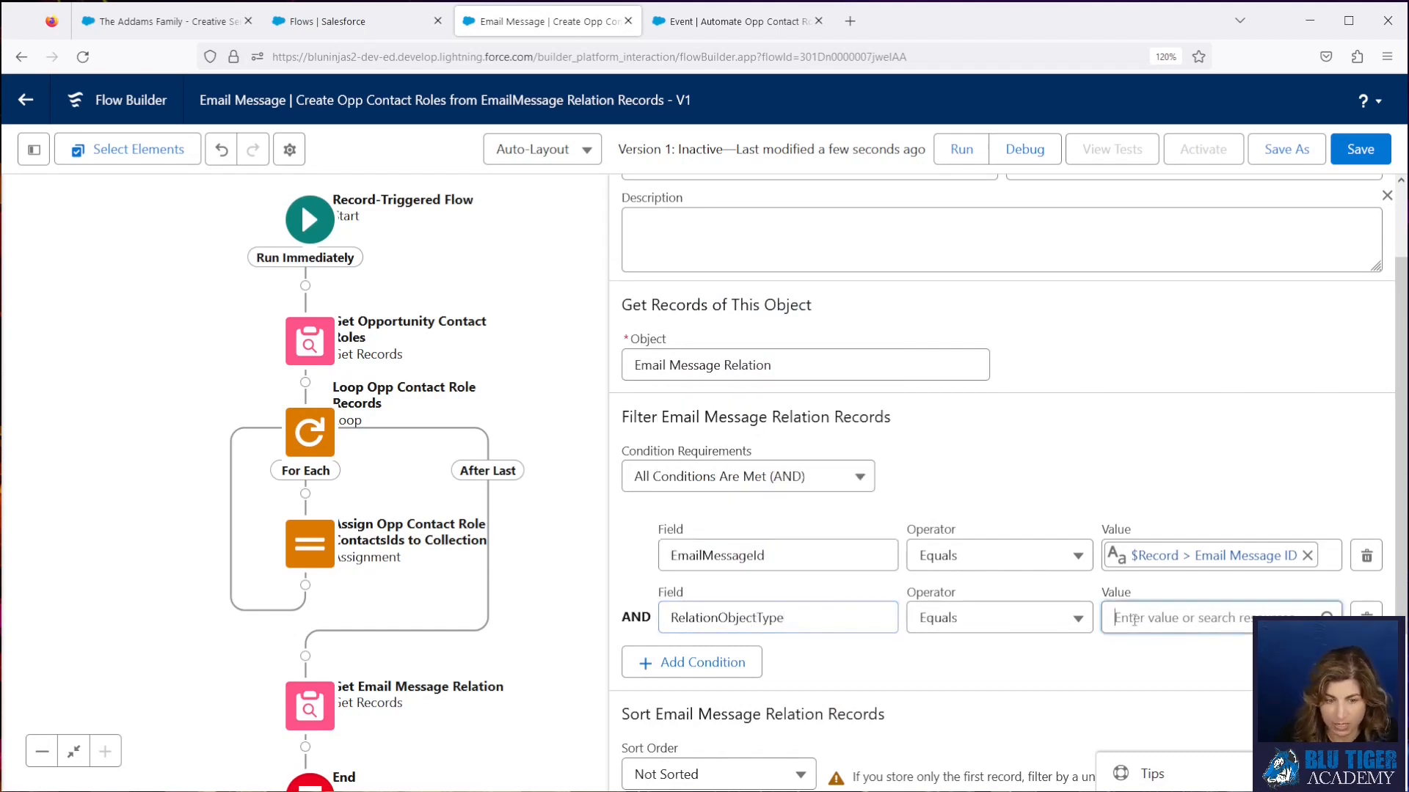
text(Contact)
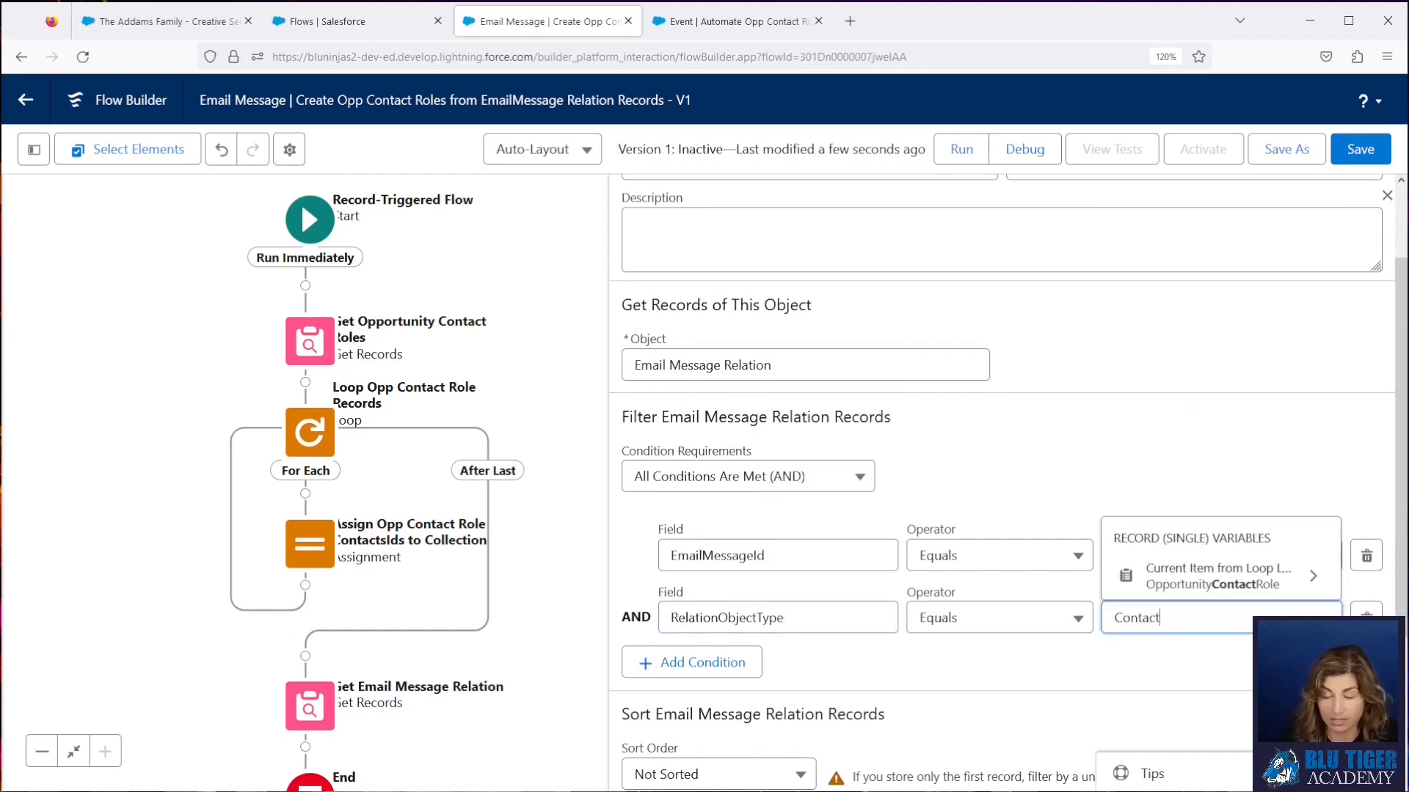
click(1066, 685)
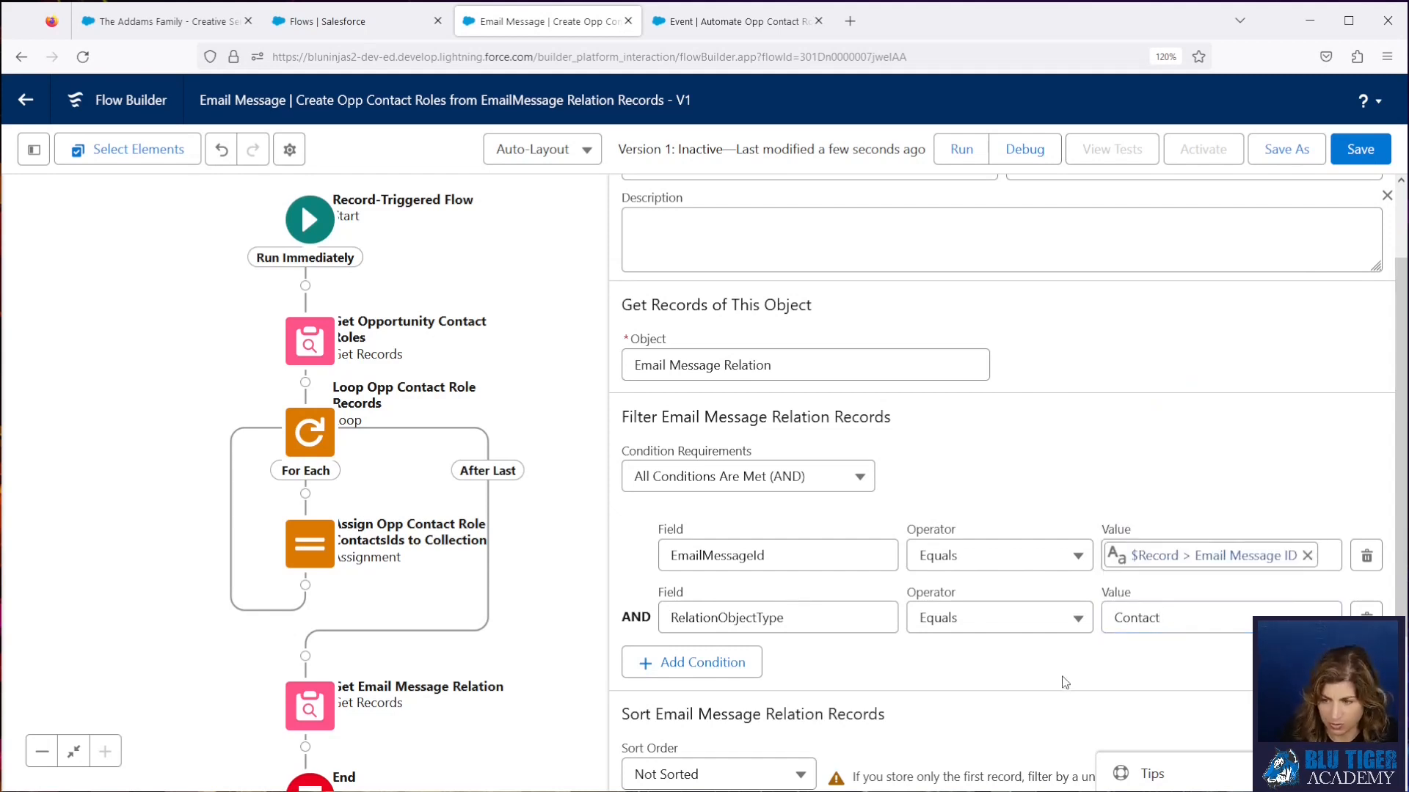
- Add a third filter condition requiring RelationId Not In the varOppContactRoleContactsIds collection
click(729, 663)
click(722, 679)
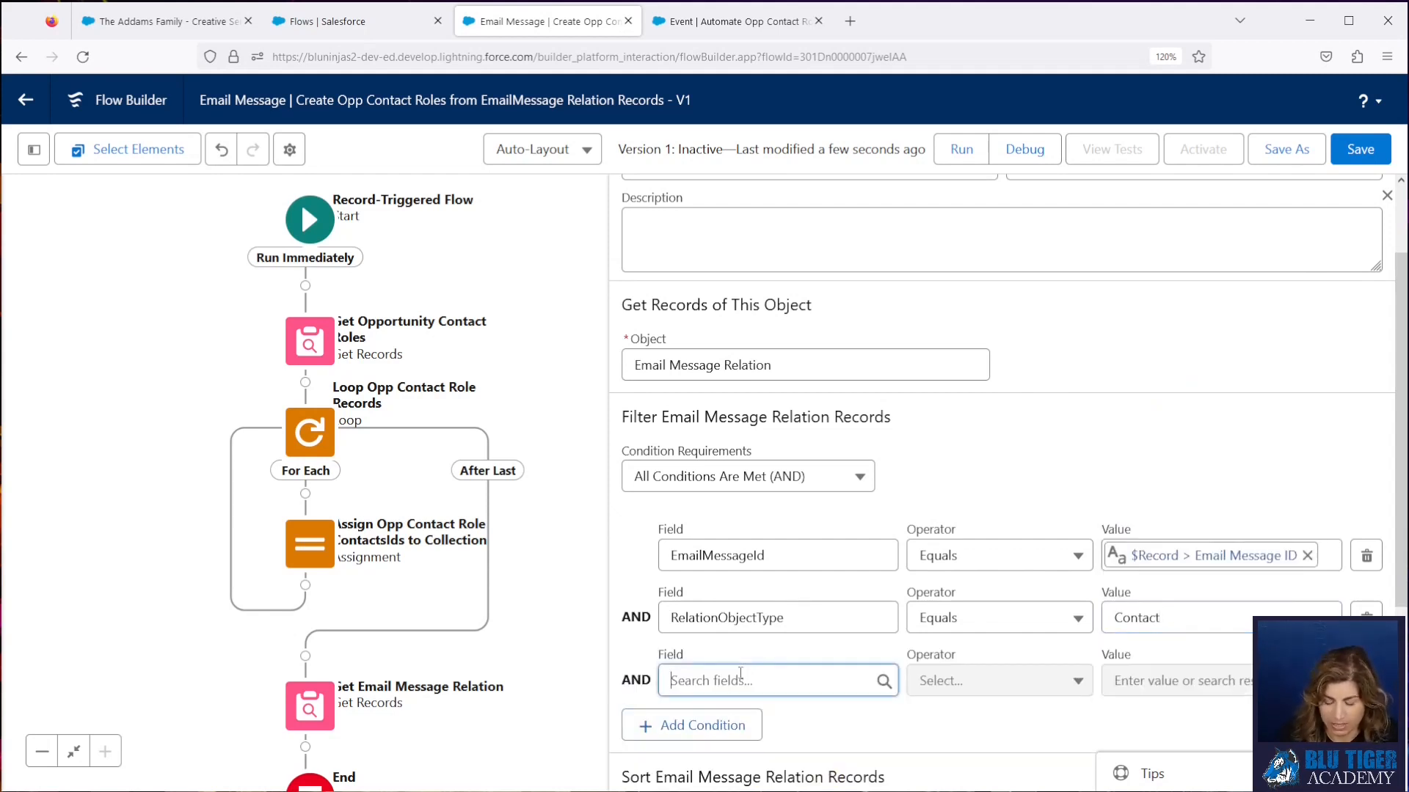
text(Relat)
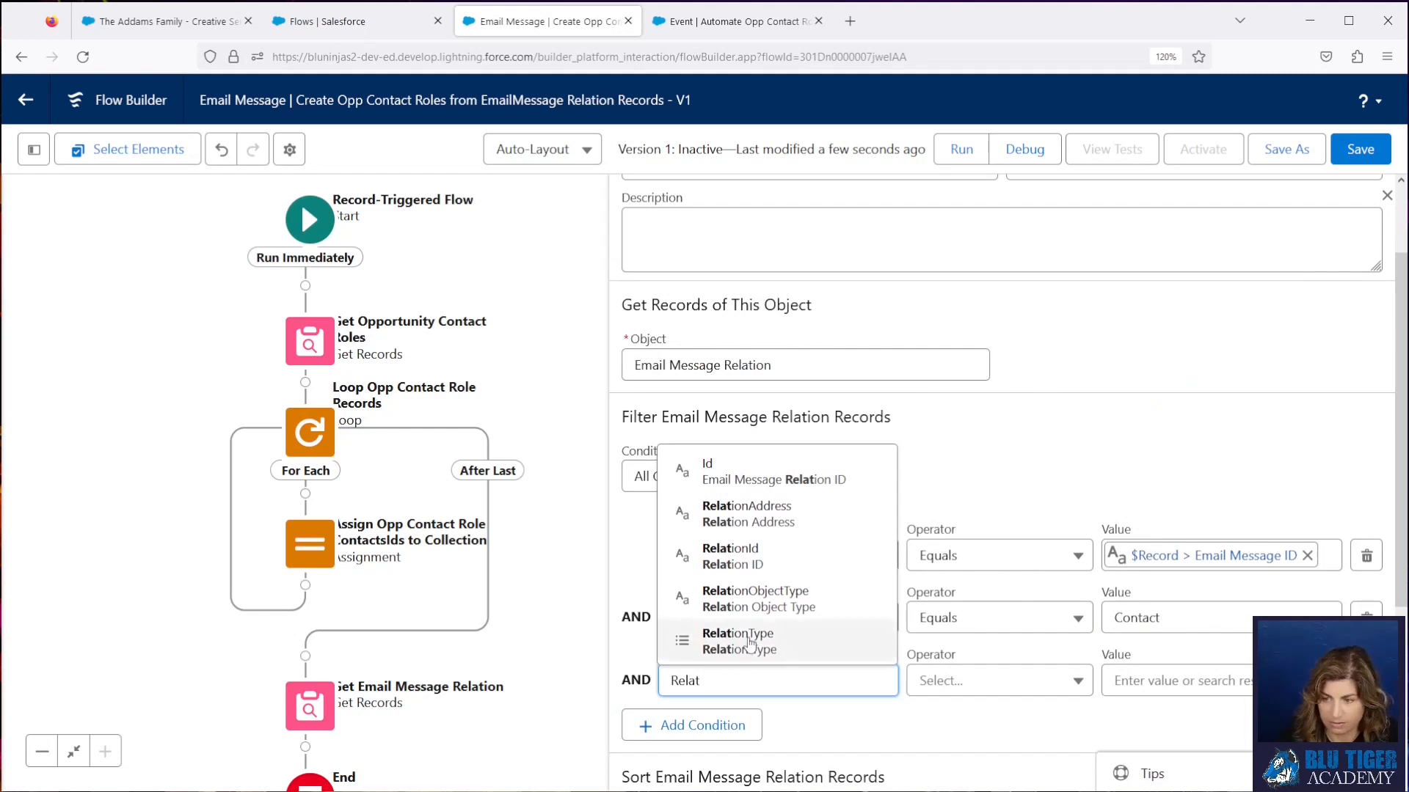
click(754, 559)
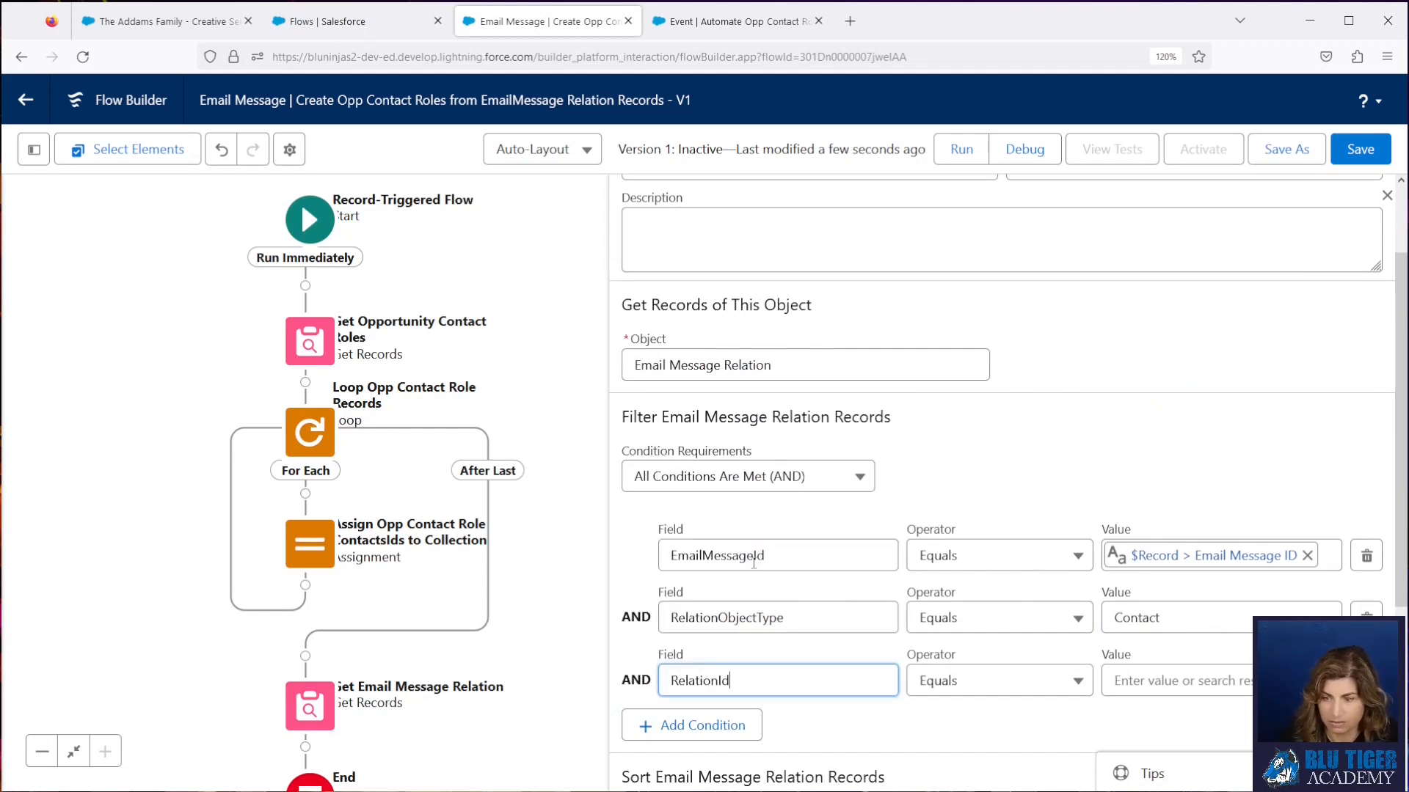
click(967, 680)
click(961, 643)
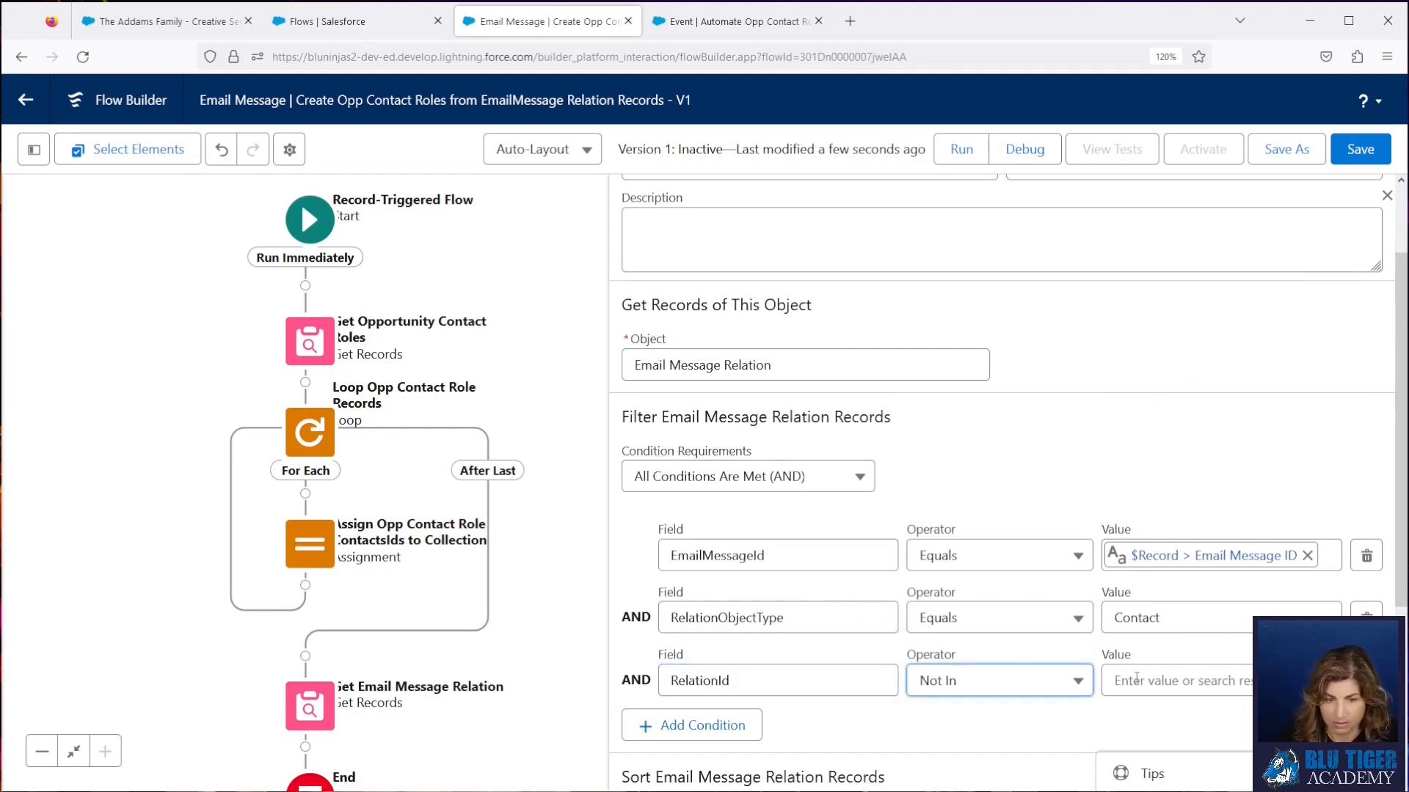
click(1135, 677)
text(var)
click(1163, 635)
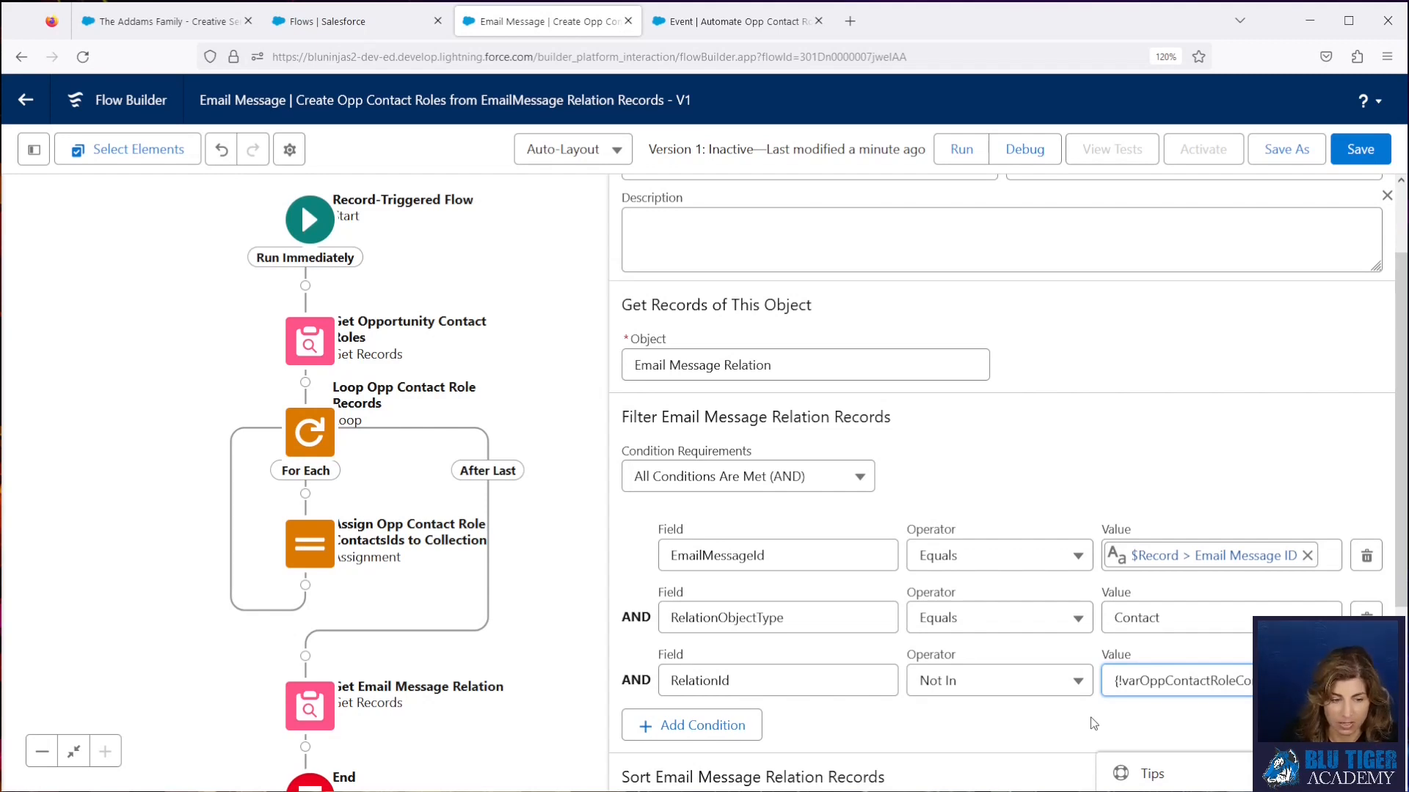
- Set the Get Email Message Relation element to store all records, and save the flow
scroll(846, 596, down, 3)
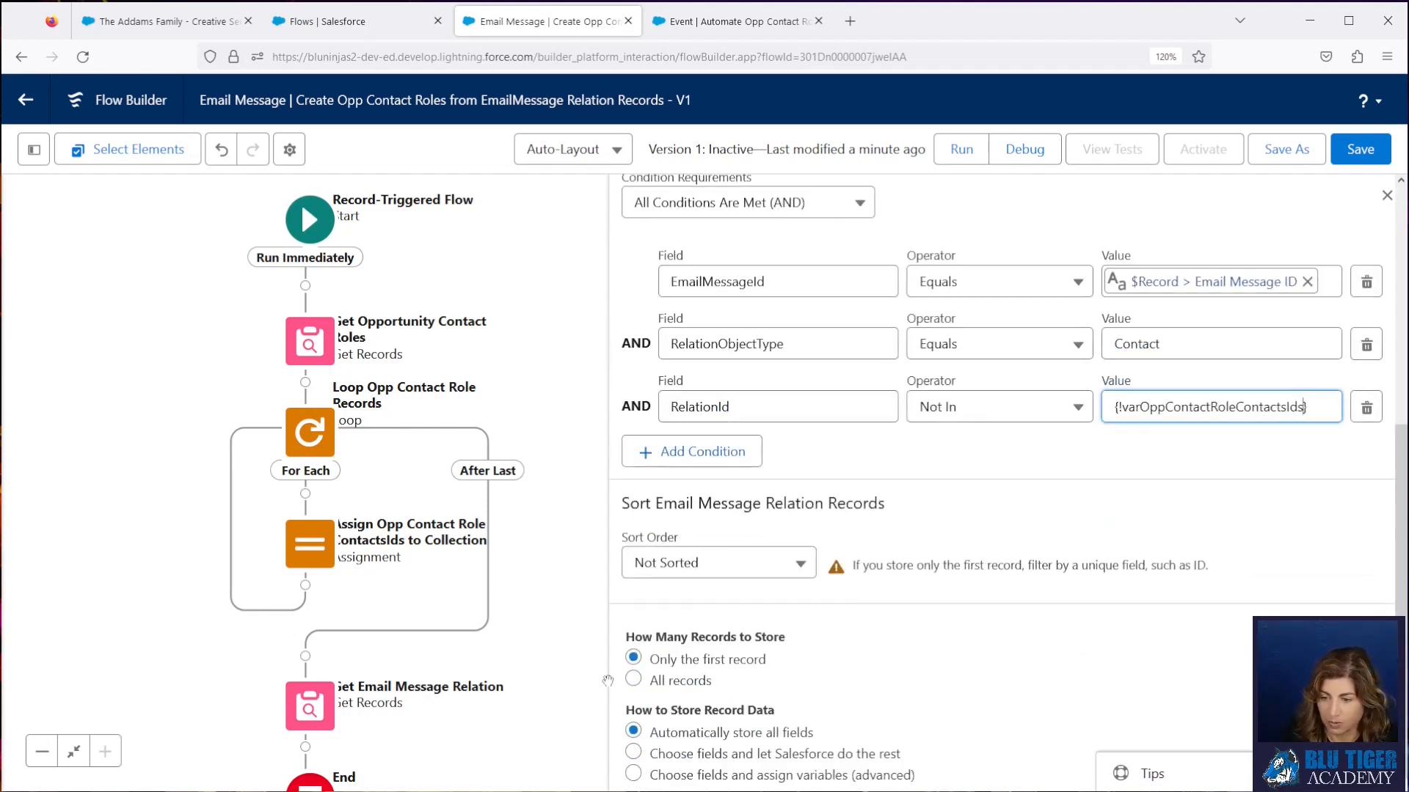
click(634, 680)
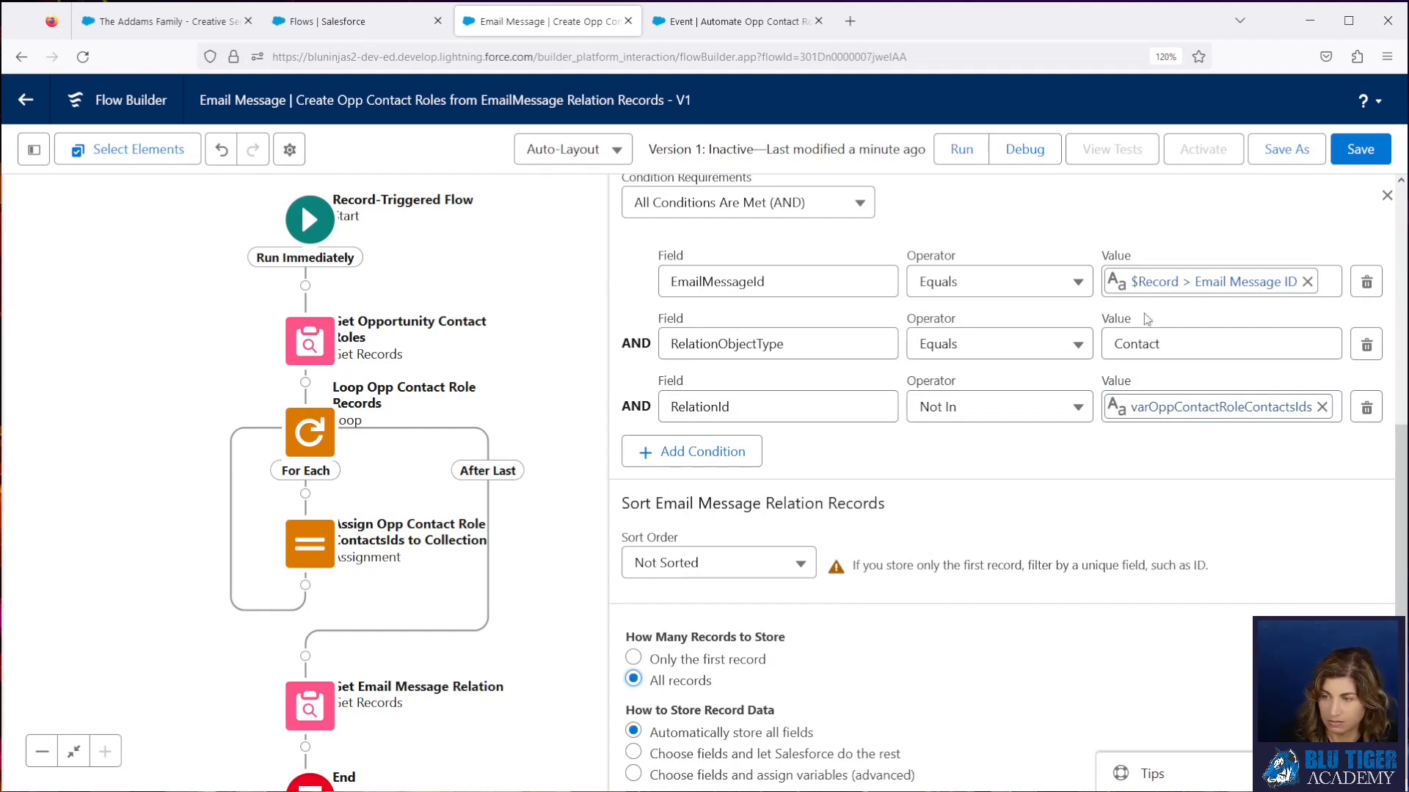
click(1369, 156)
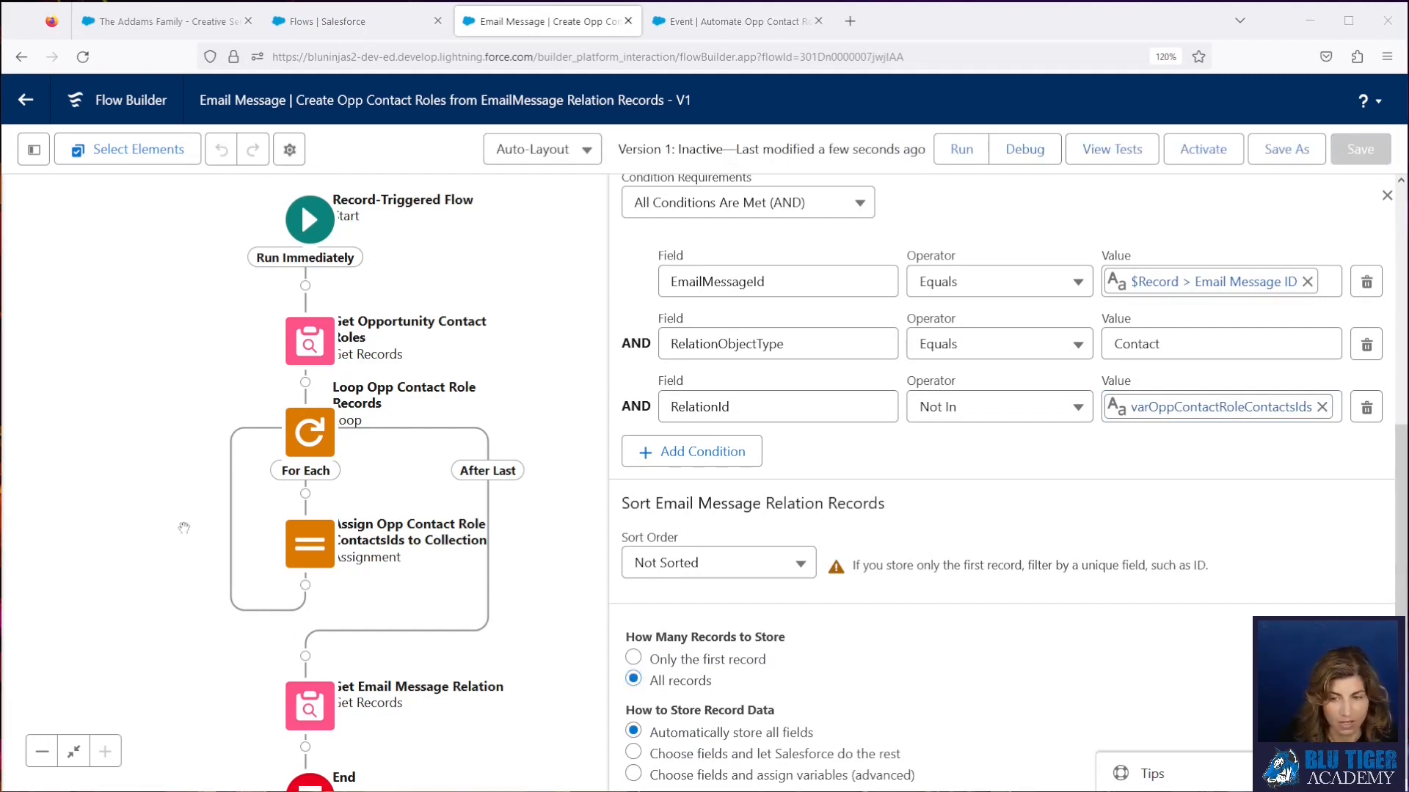
- Add a Loop element after Get Email Message Relation that iterates over the Get_Email_Message_Relation collection
drag(495, 761, 499, 520)
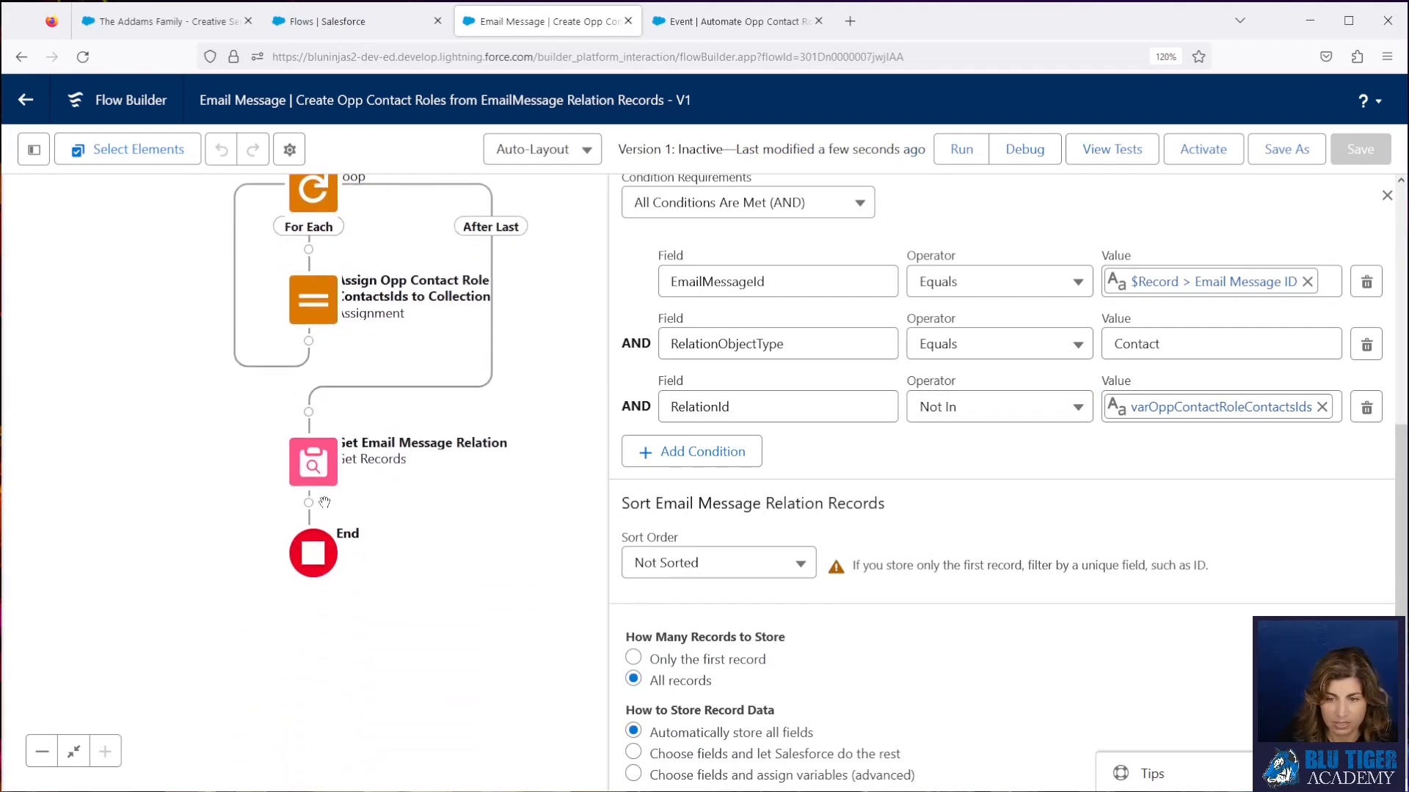
click(308, 504)
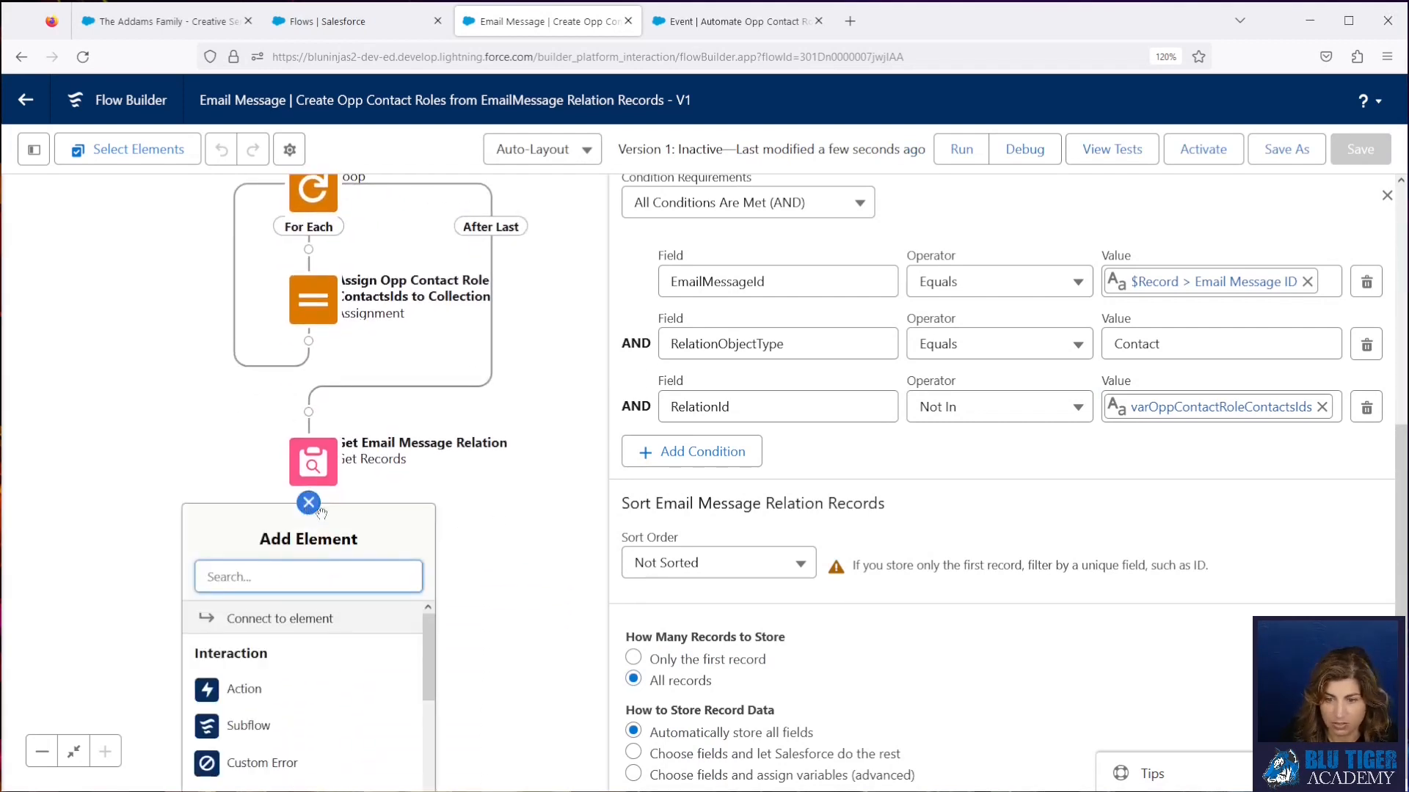
text(l)
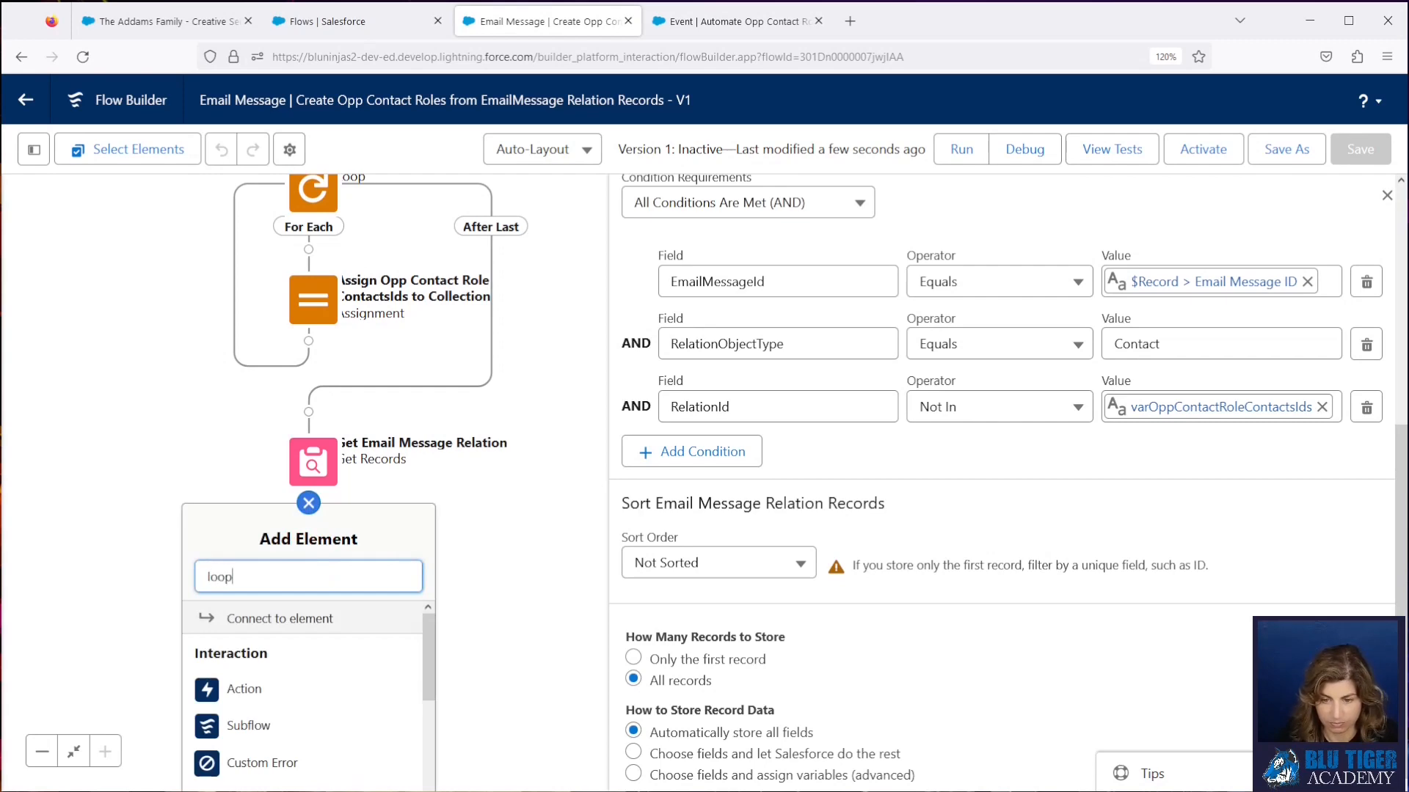
text(oop)
click(323, 635)
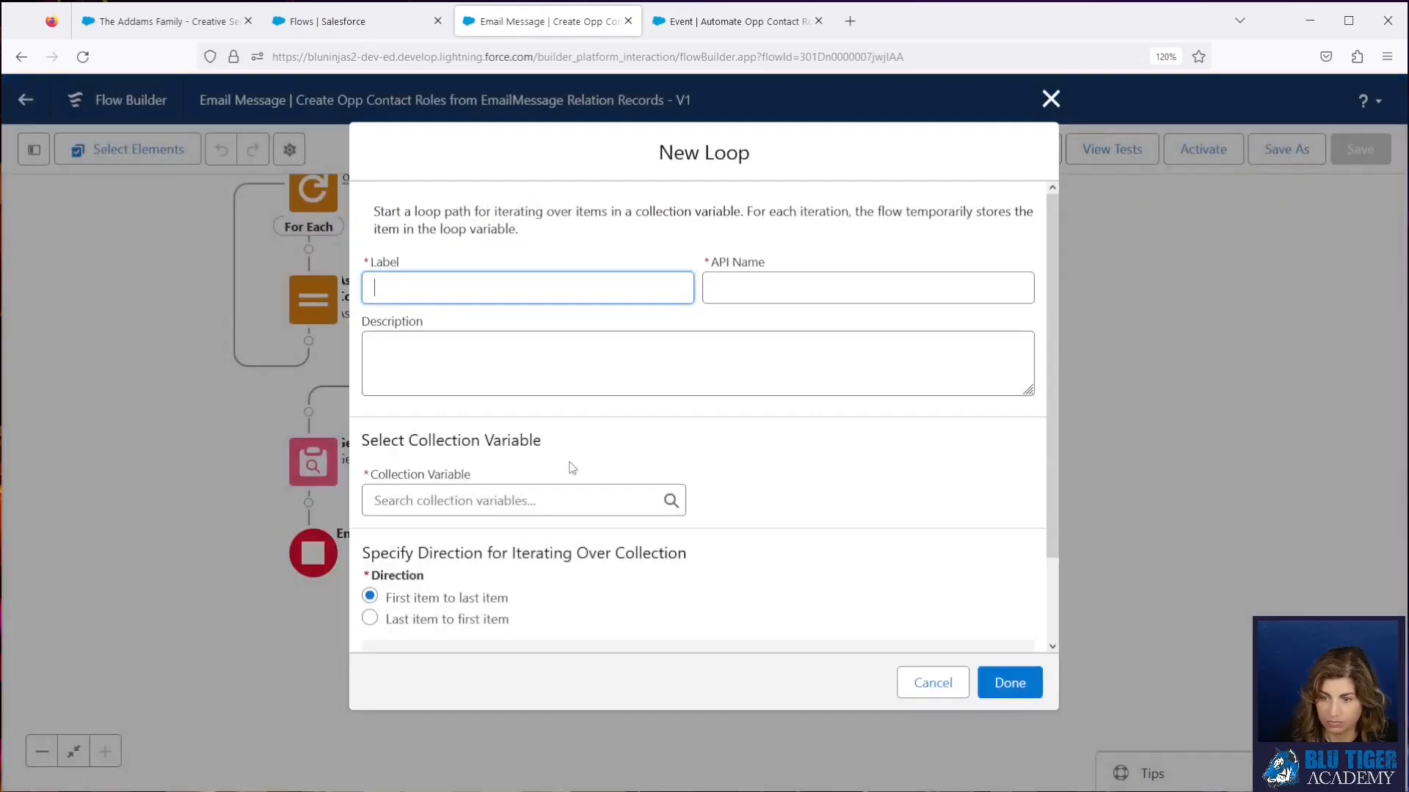
click(529, 500)
click(522, 367)
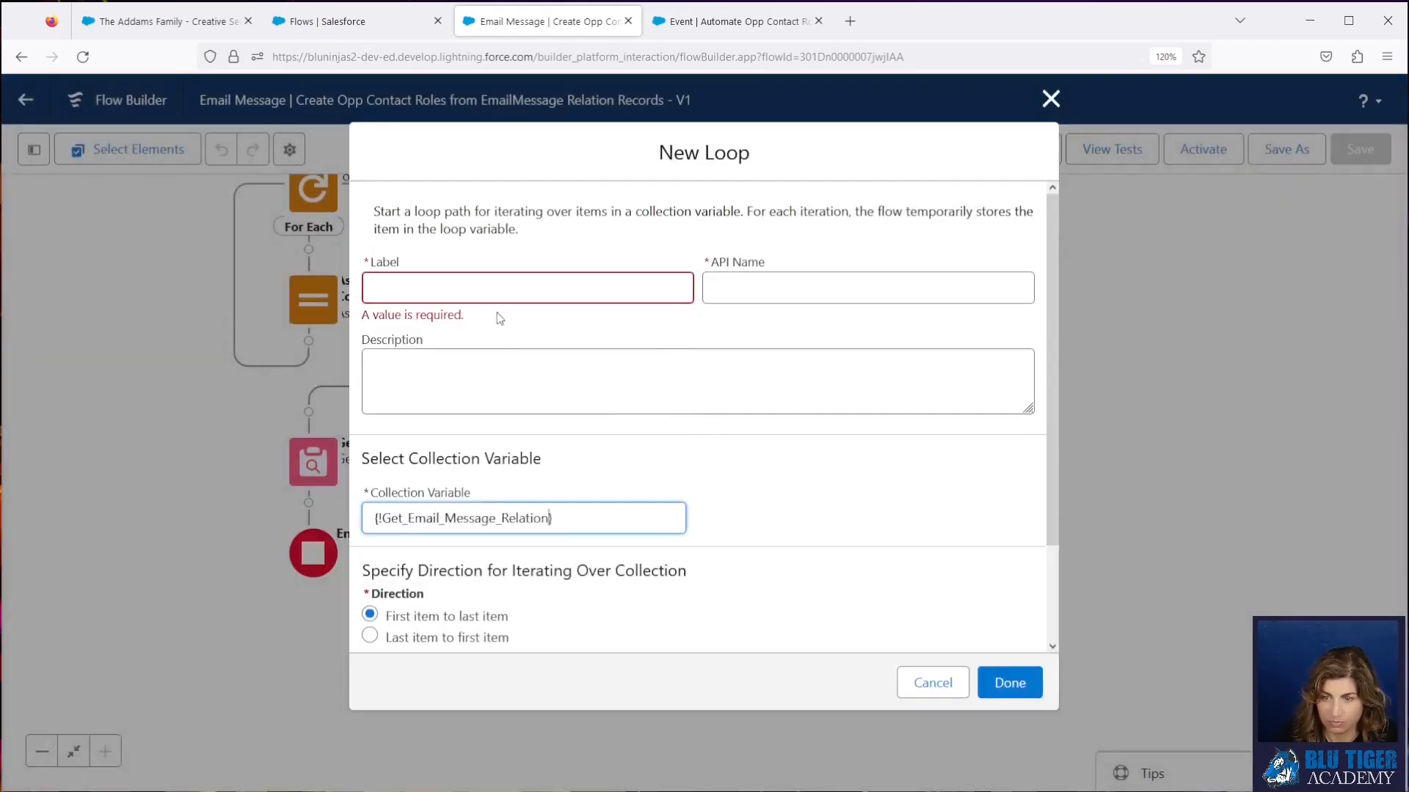
- Label the new loop Loop Email Message Relation Records and finish creating it
click(489, 287)
text(Loop Em)
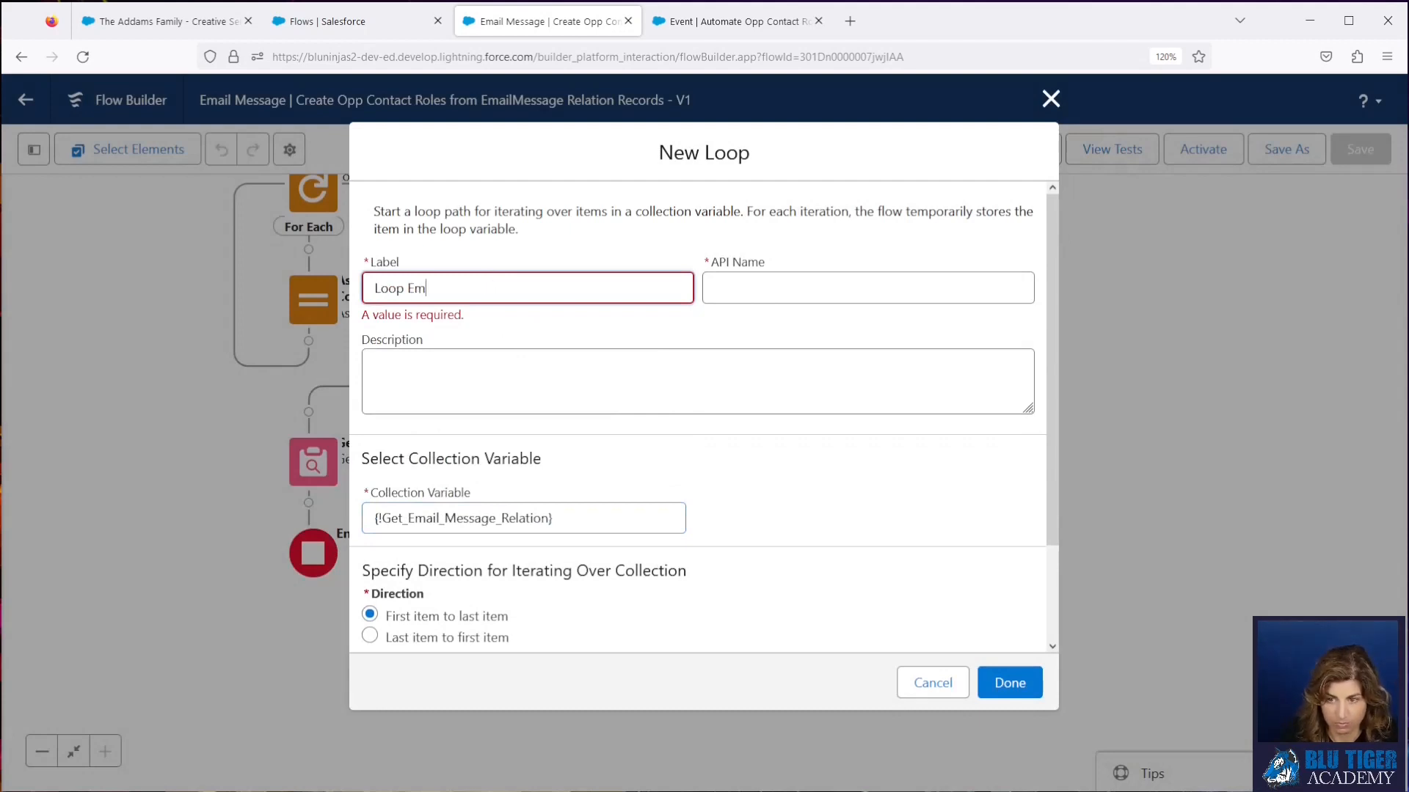
text(ail Message Rel)
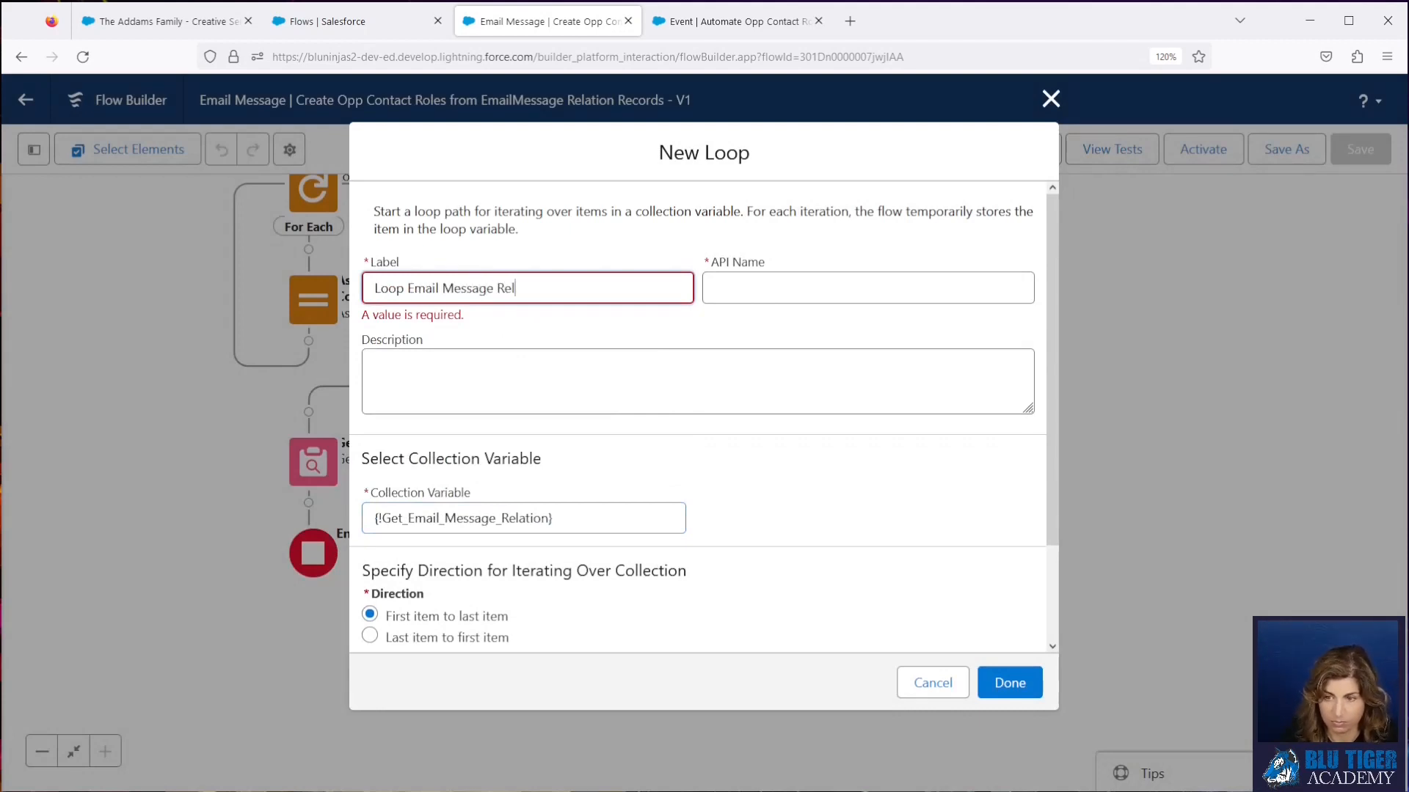
text(ation Records)
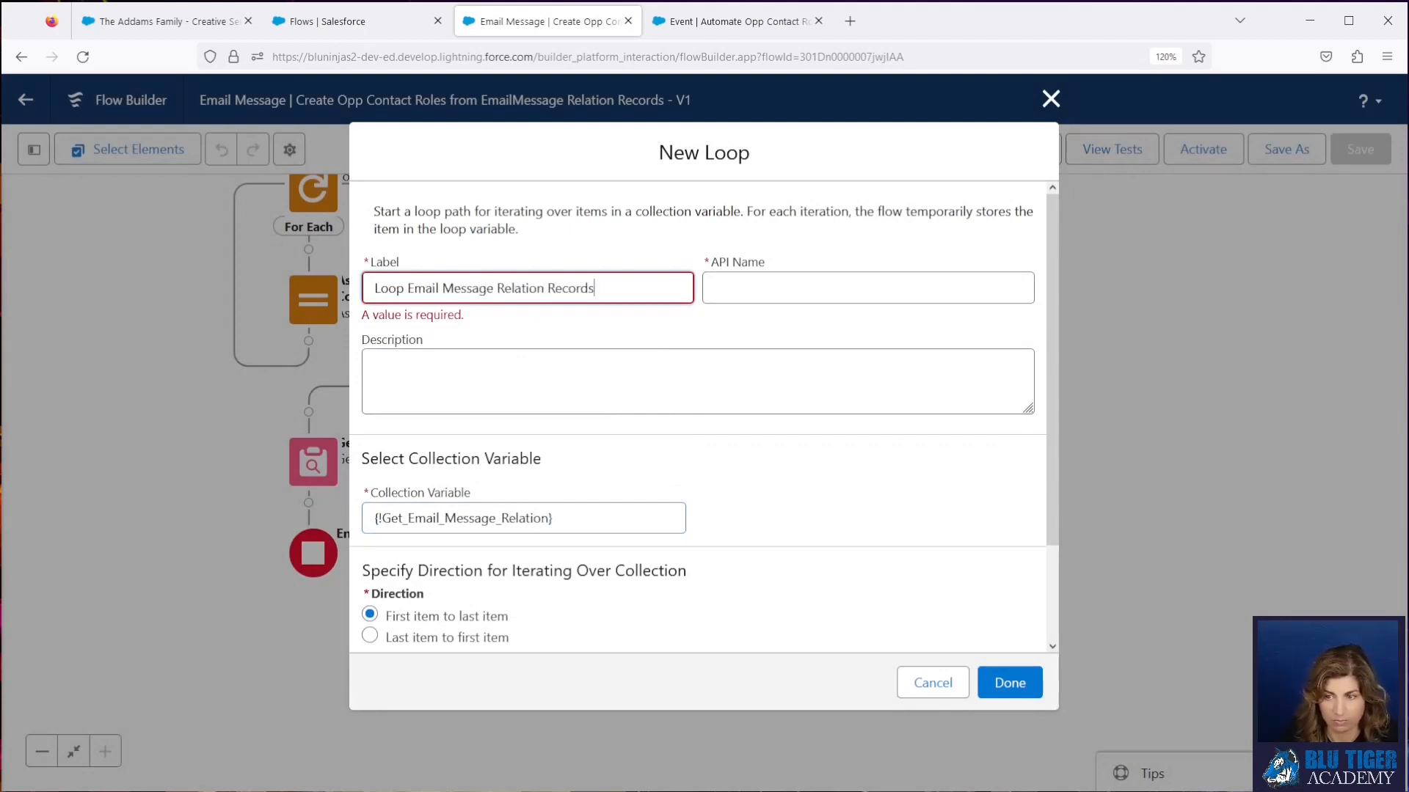
key(Tab)
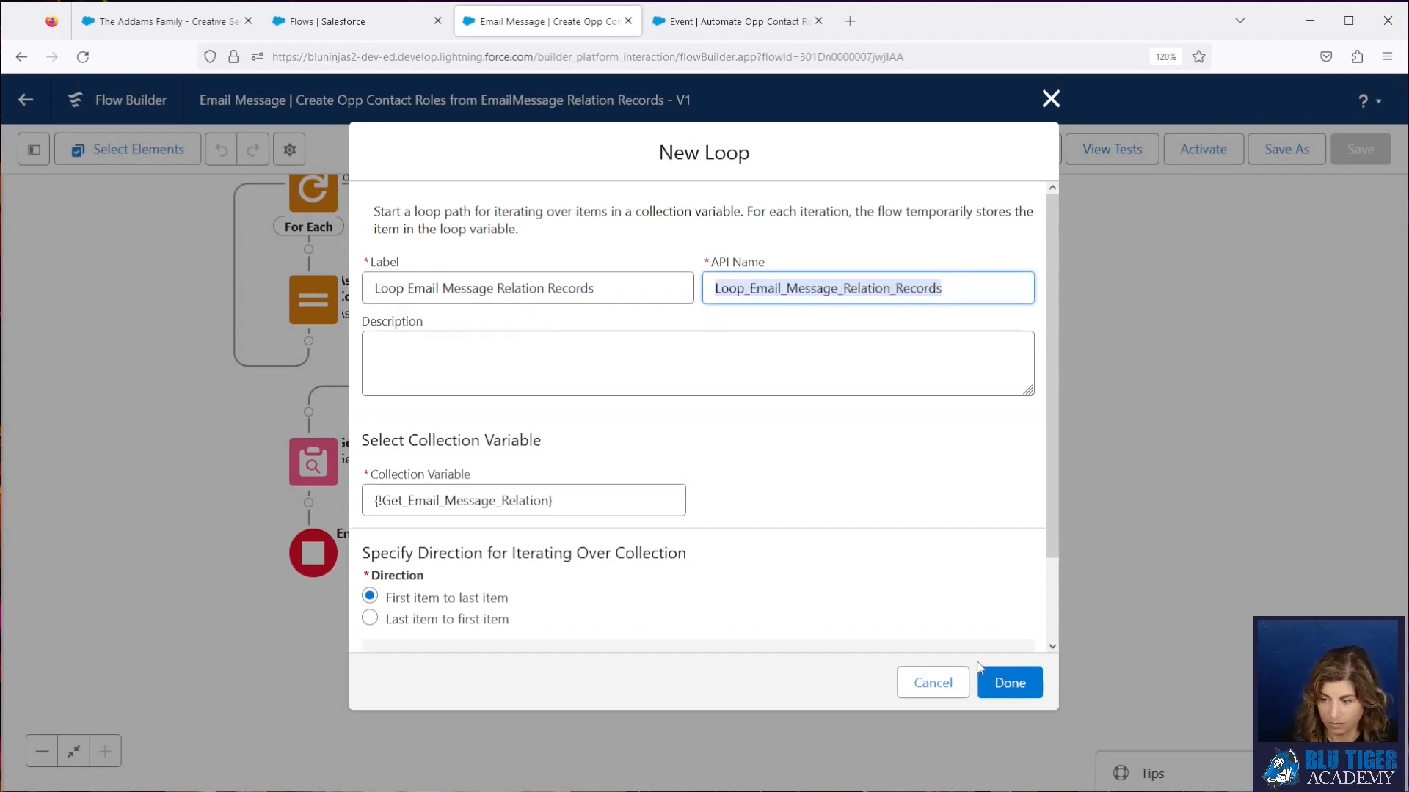
click(1009, 682)
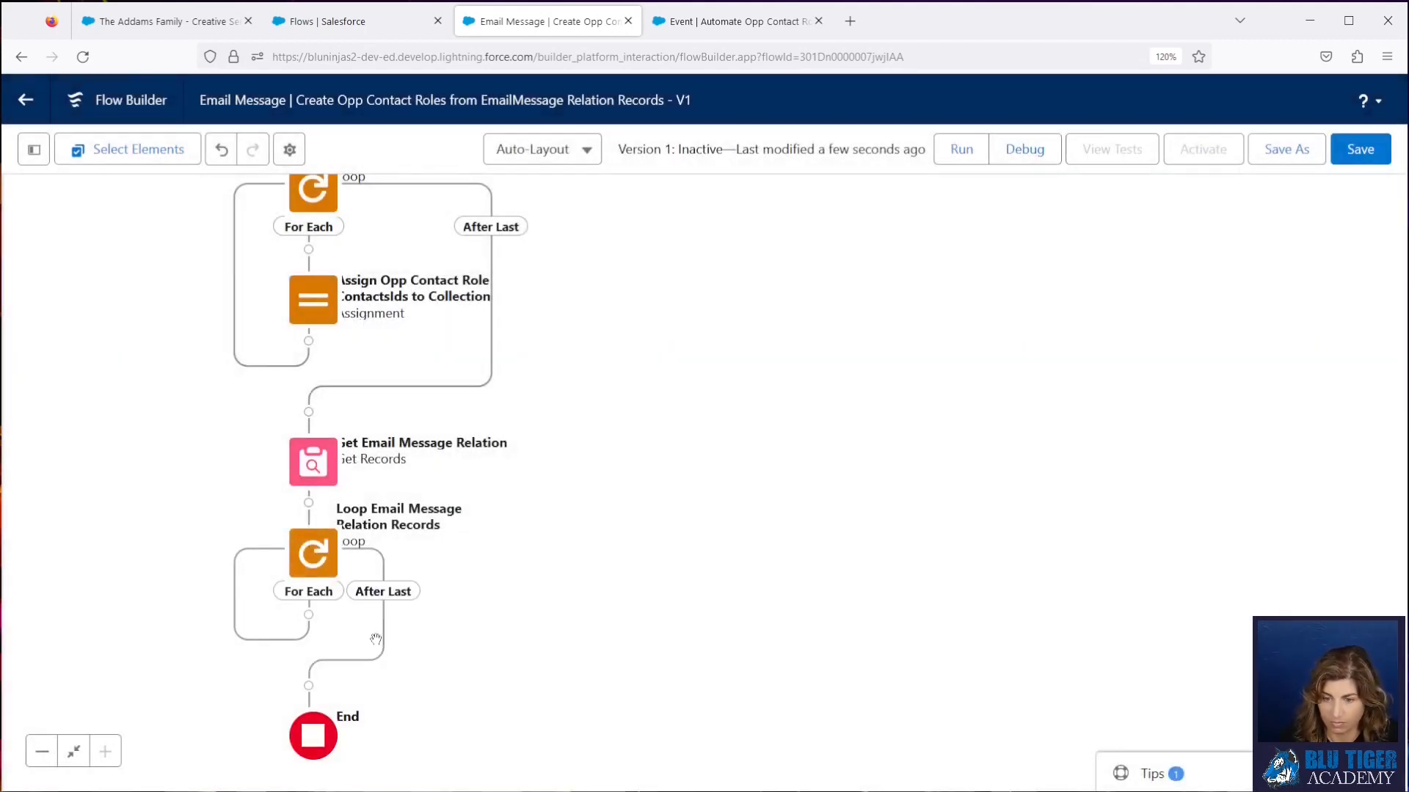
- Add an Assignment element labelled Add ContactId to Collection inside the For Each path of the Email Message Relation loop
click(308, 615)
text(ass)
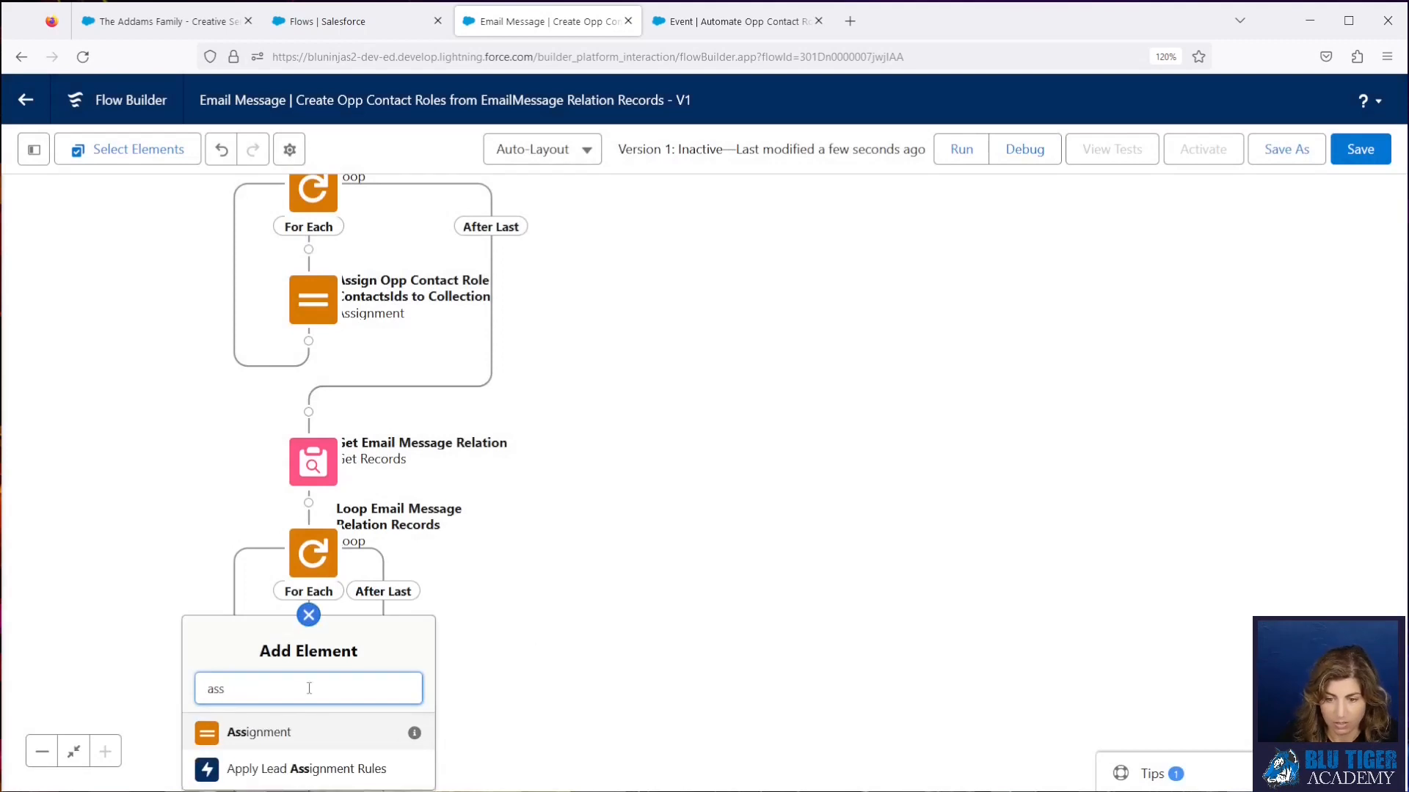
click(305, 737)
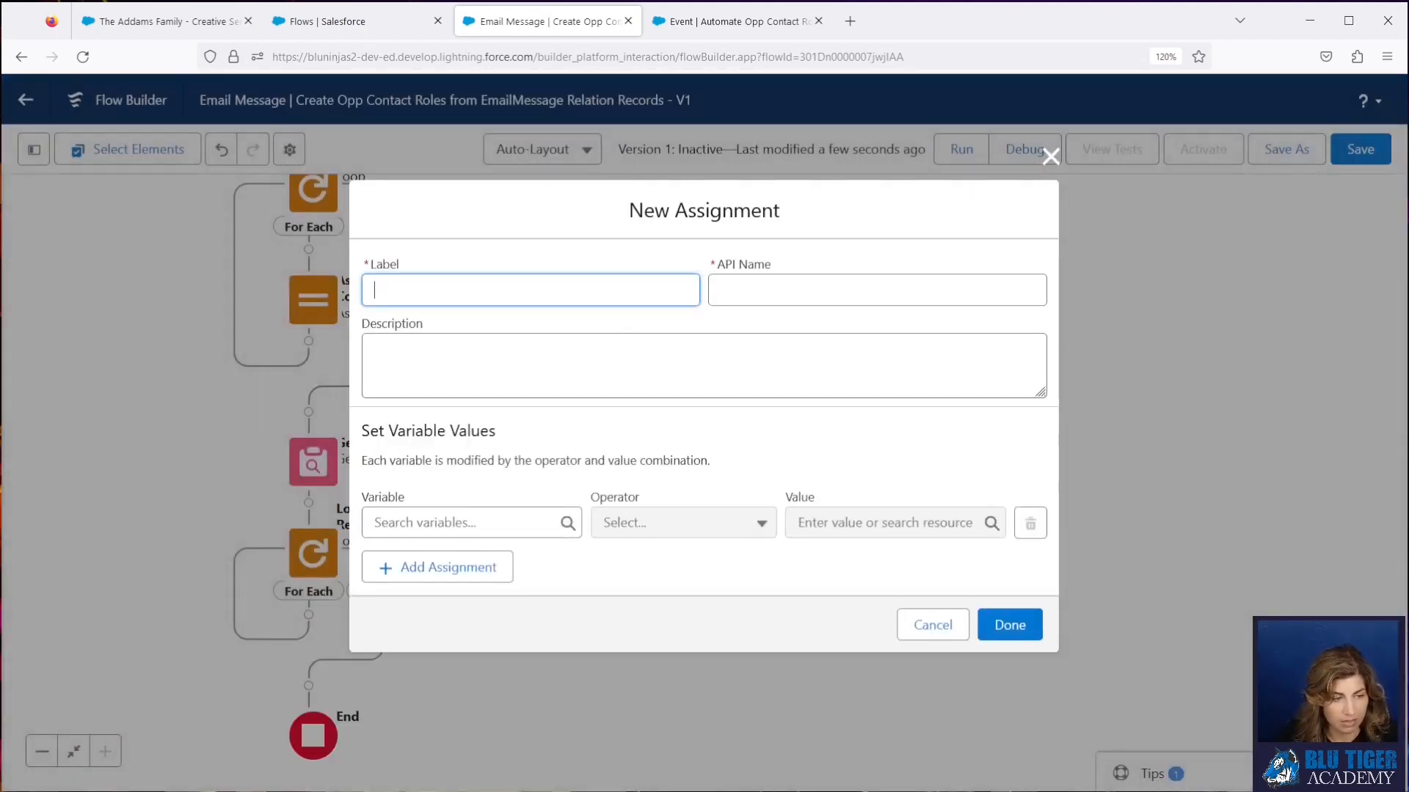
key(alt+Tab)
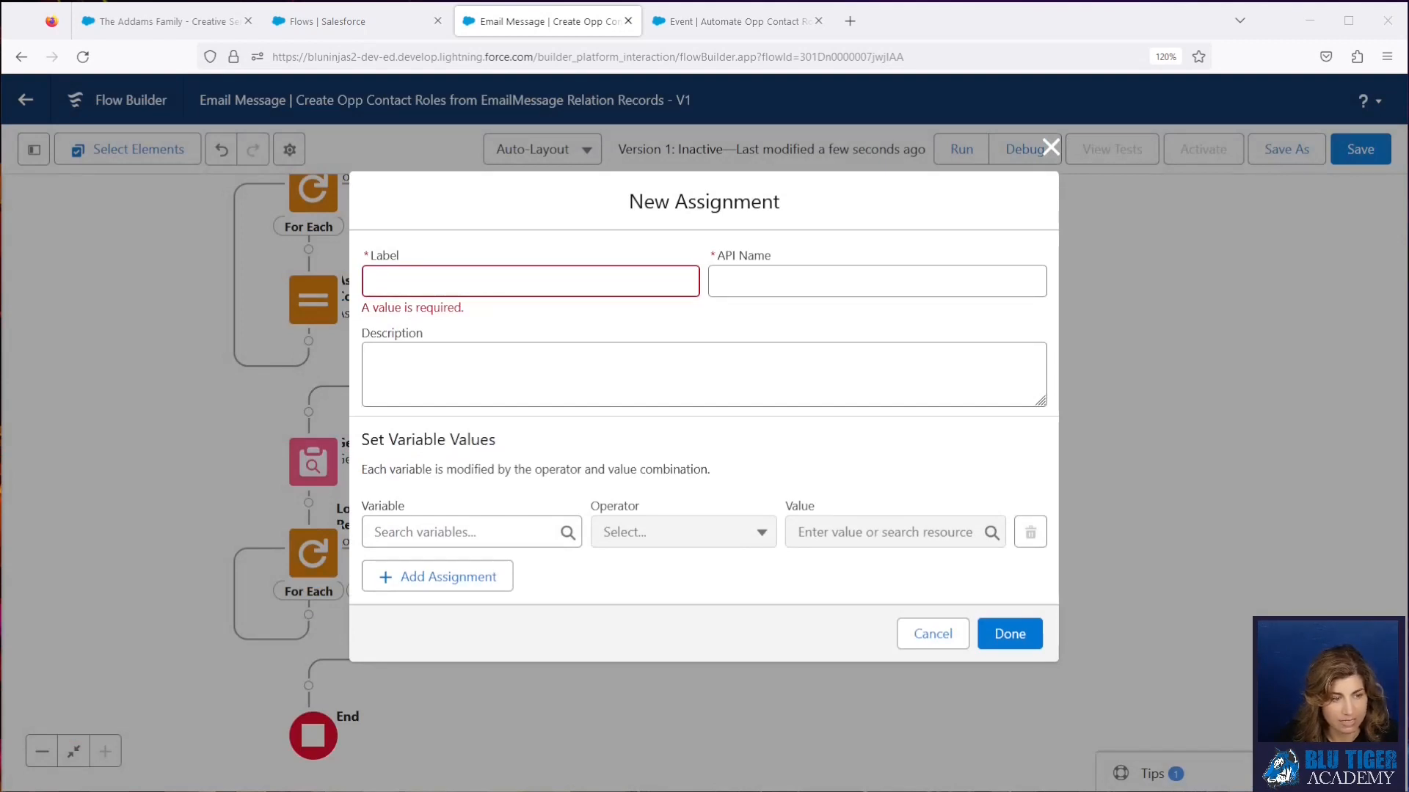
click(409, 266)
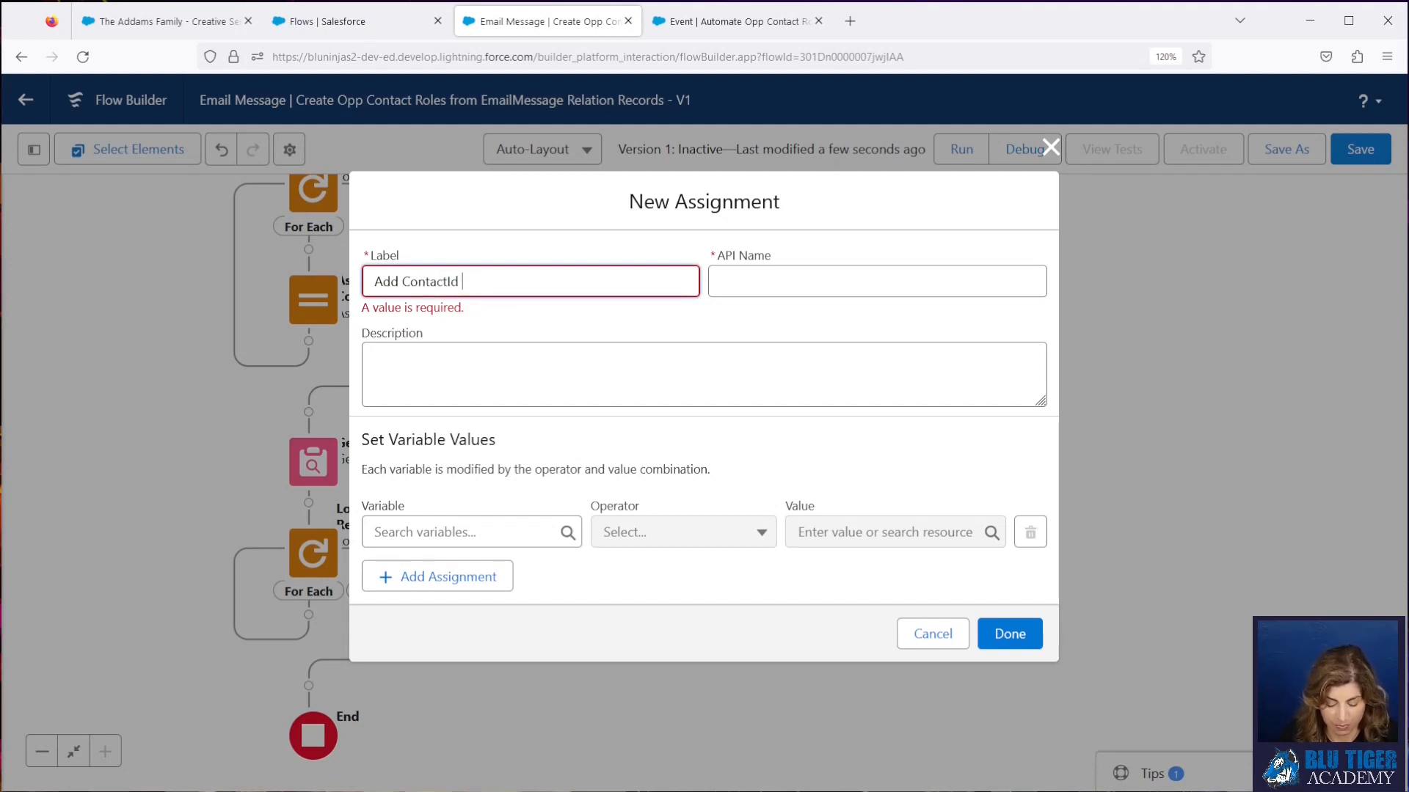
text(Add ContactId to Collectio)
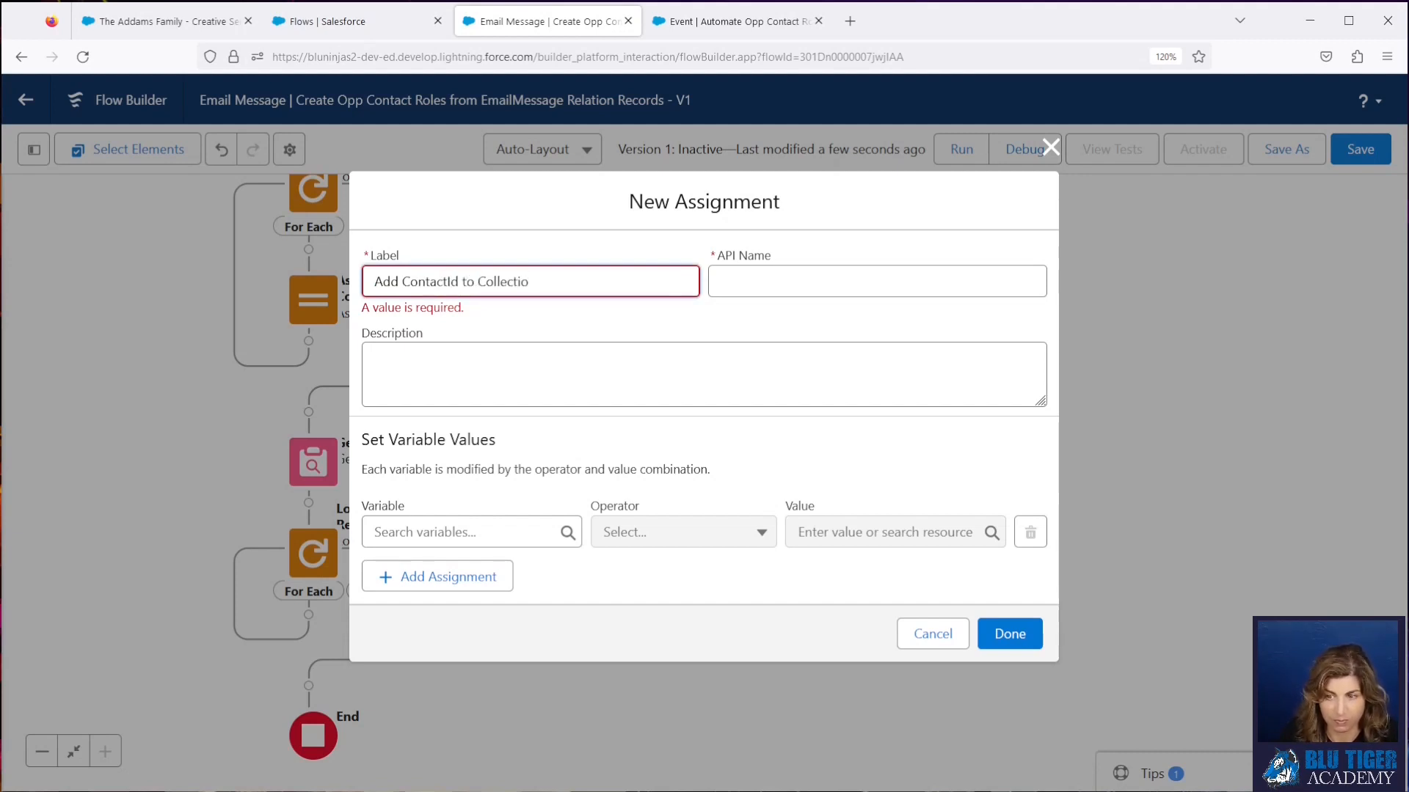
text(n)
key(Tab)
- Create a Text collection variable named varEmailMessageRelationContactIds as the variable for the assignment
click(424, 523)
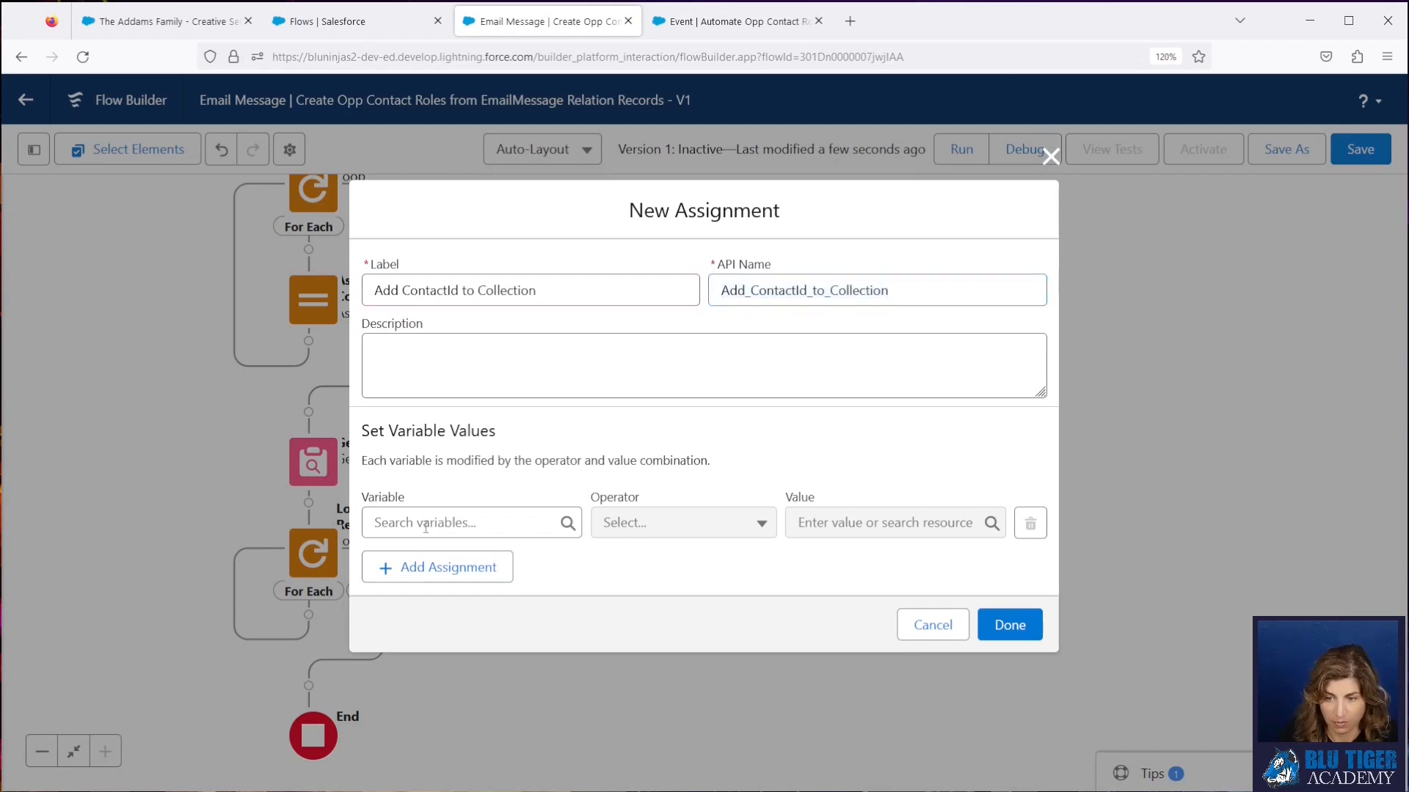
click(437, 142)
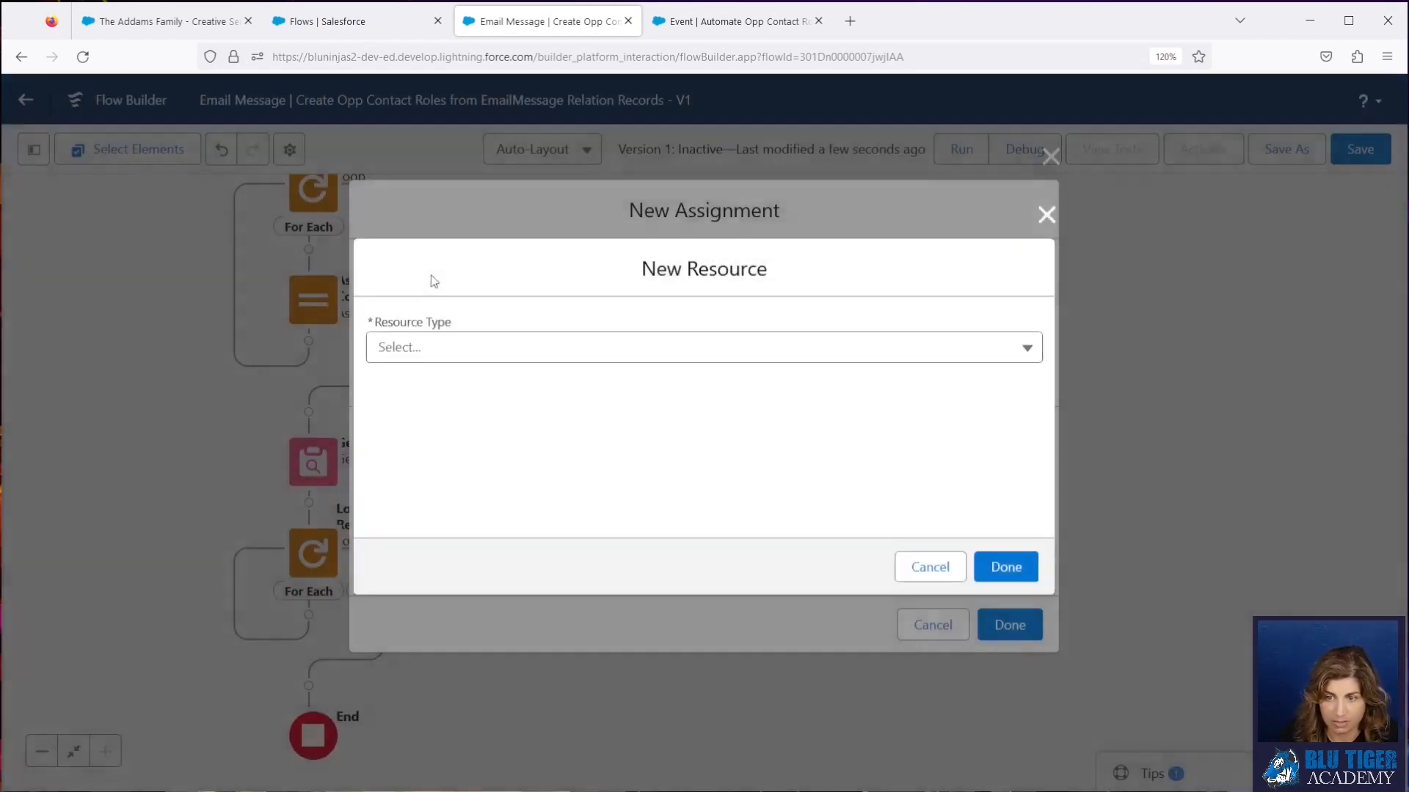
click(419, 358)
click(420, 388)
click(423, 390)
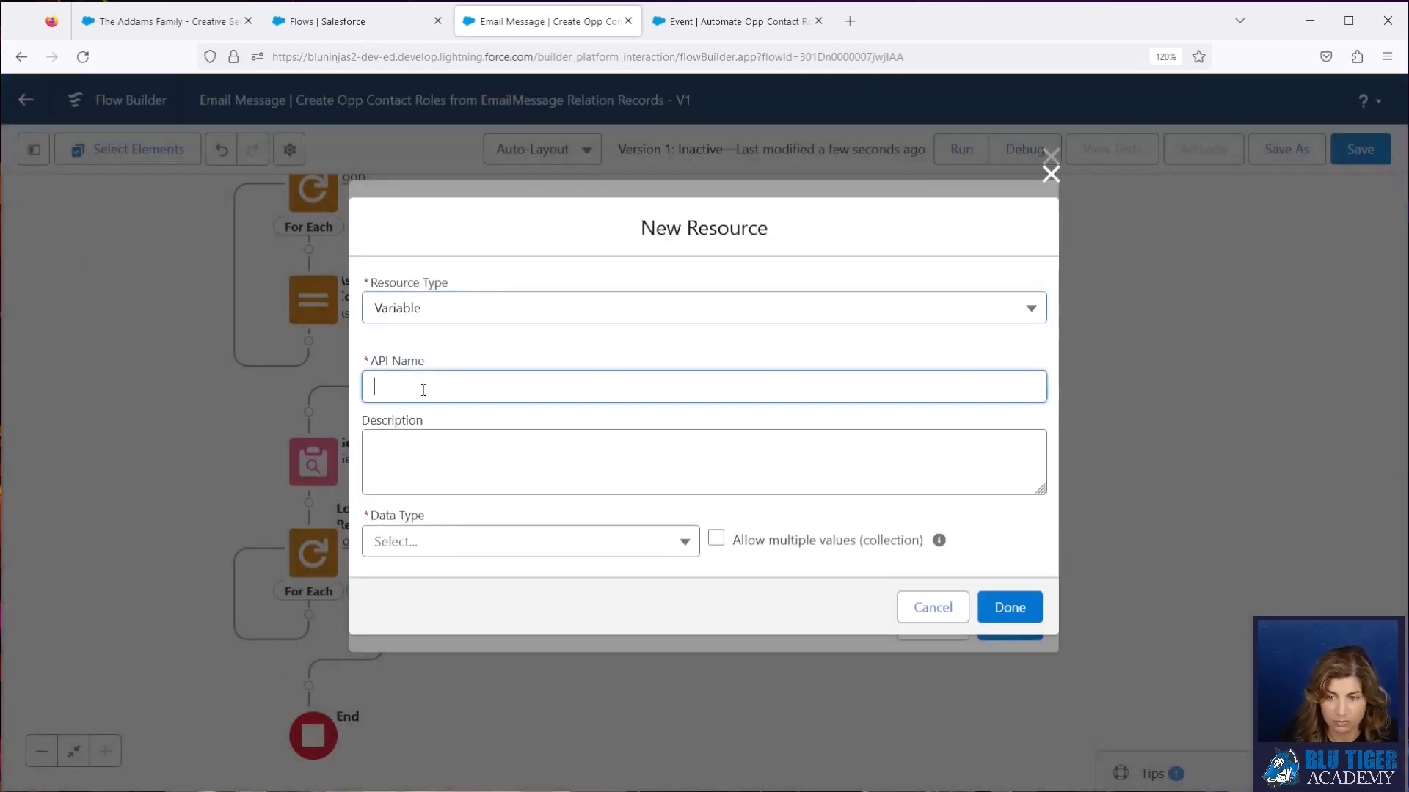
text(varEmai)
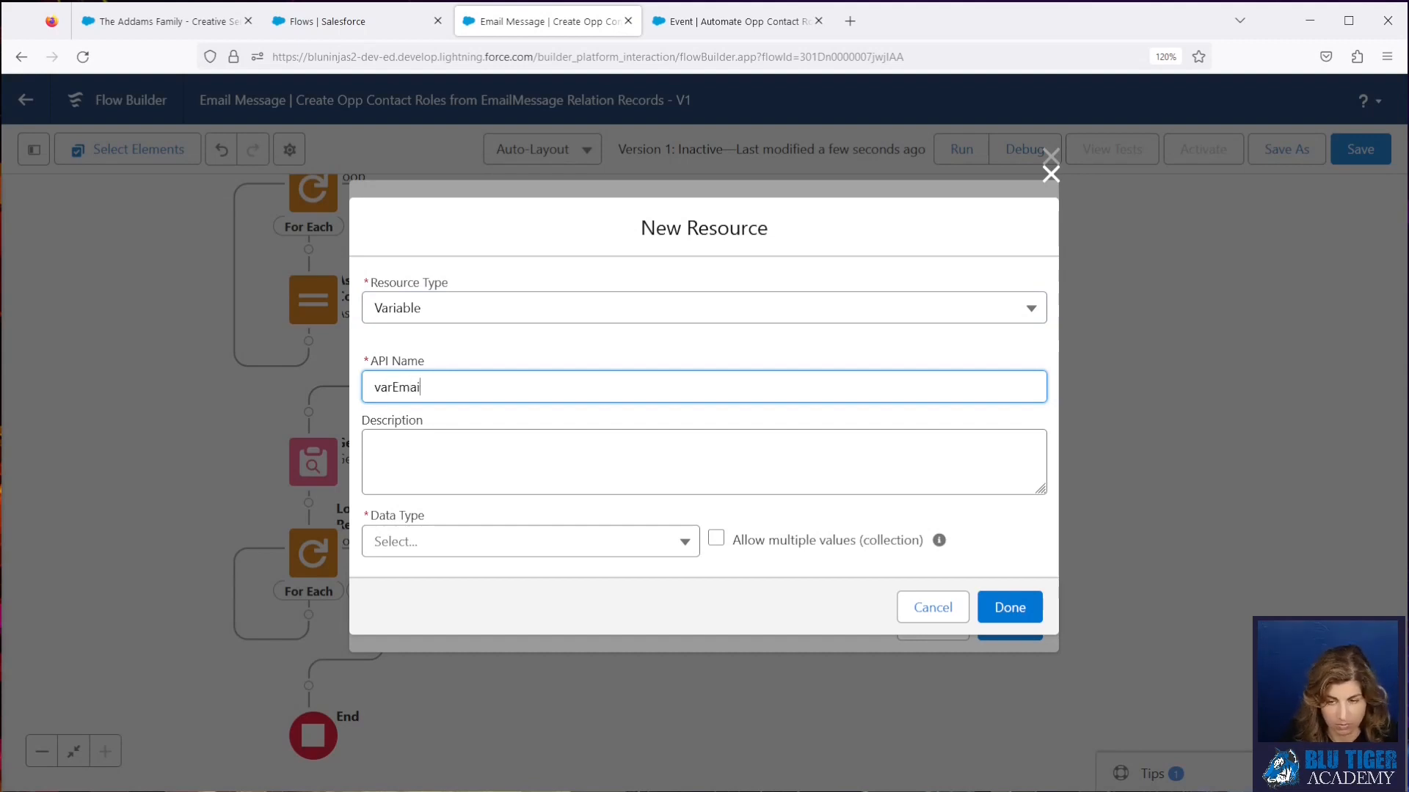
text(lMessageRel)
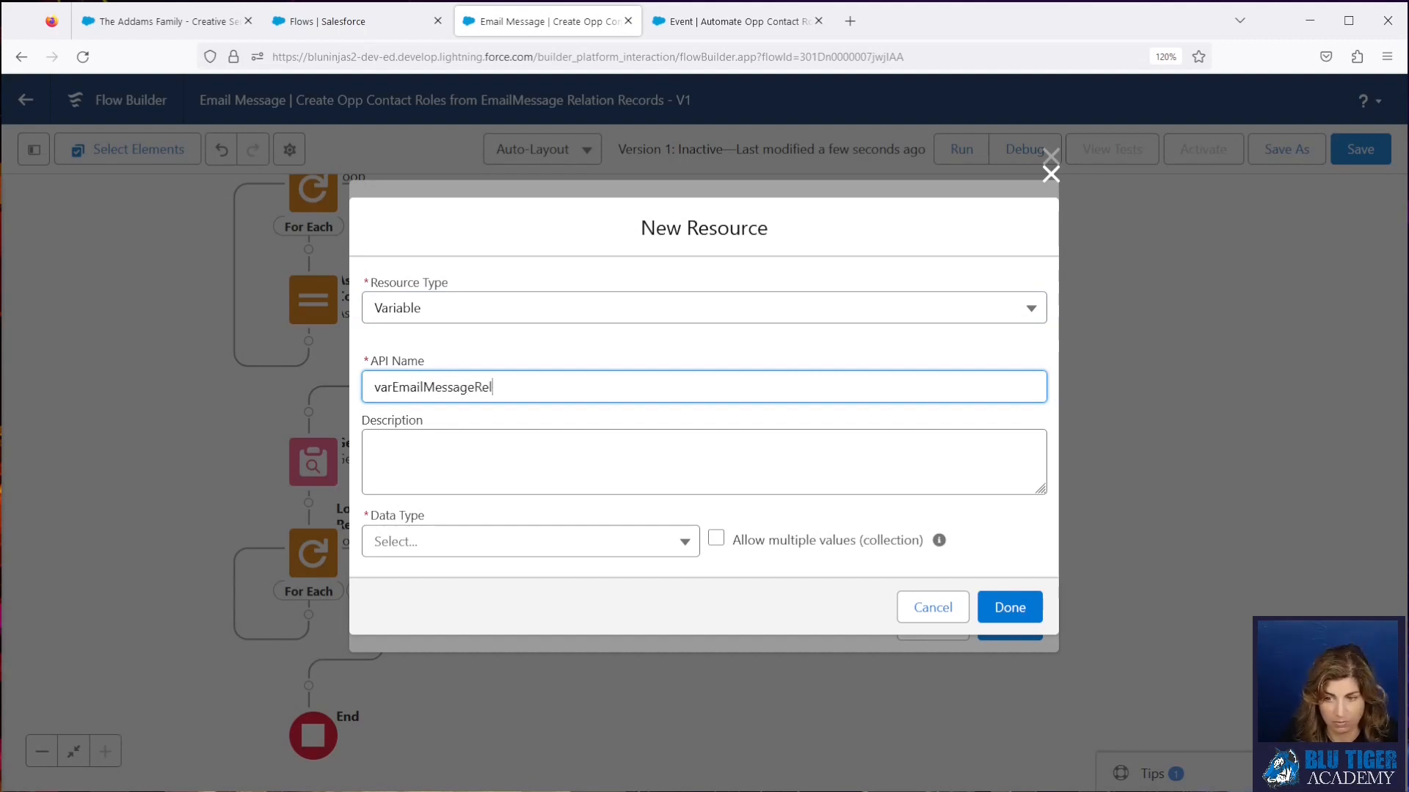
text(ationContactIds)
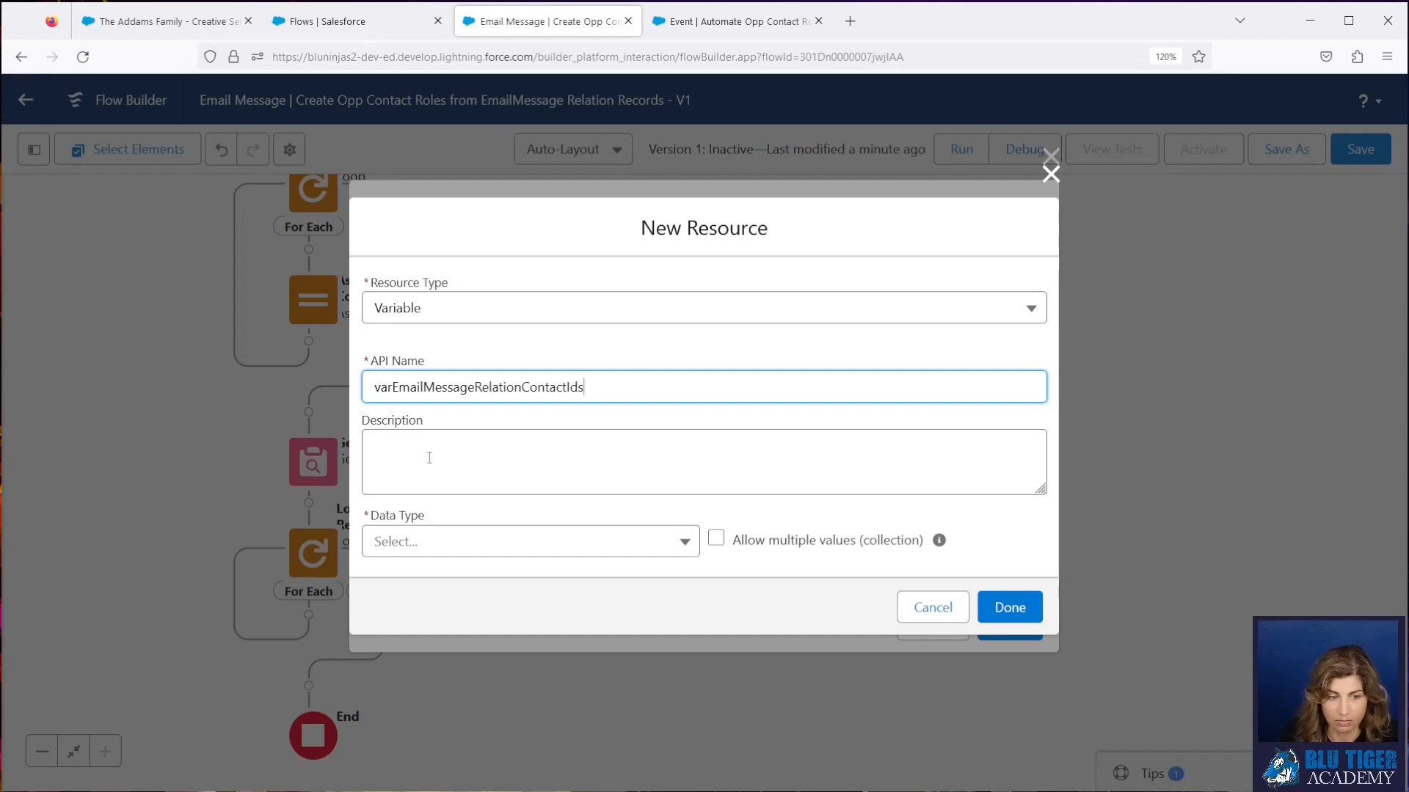
click(422, 541)
click(434, 192)
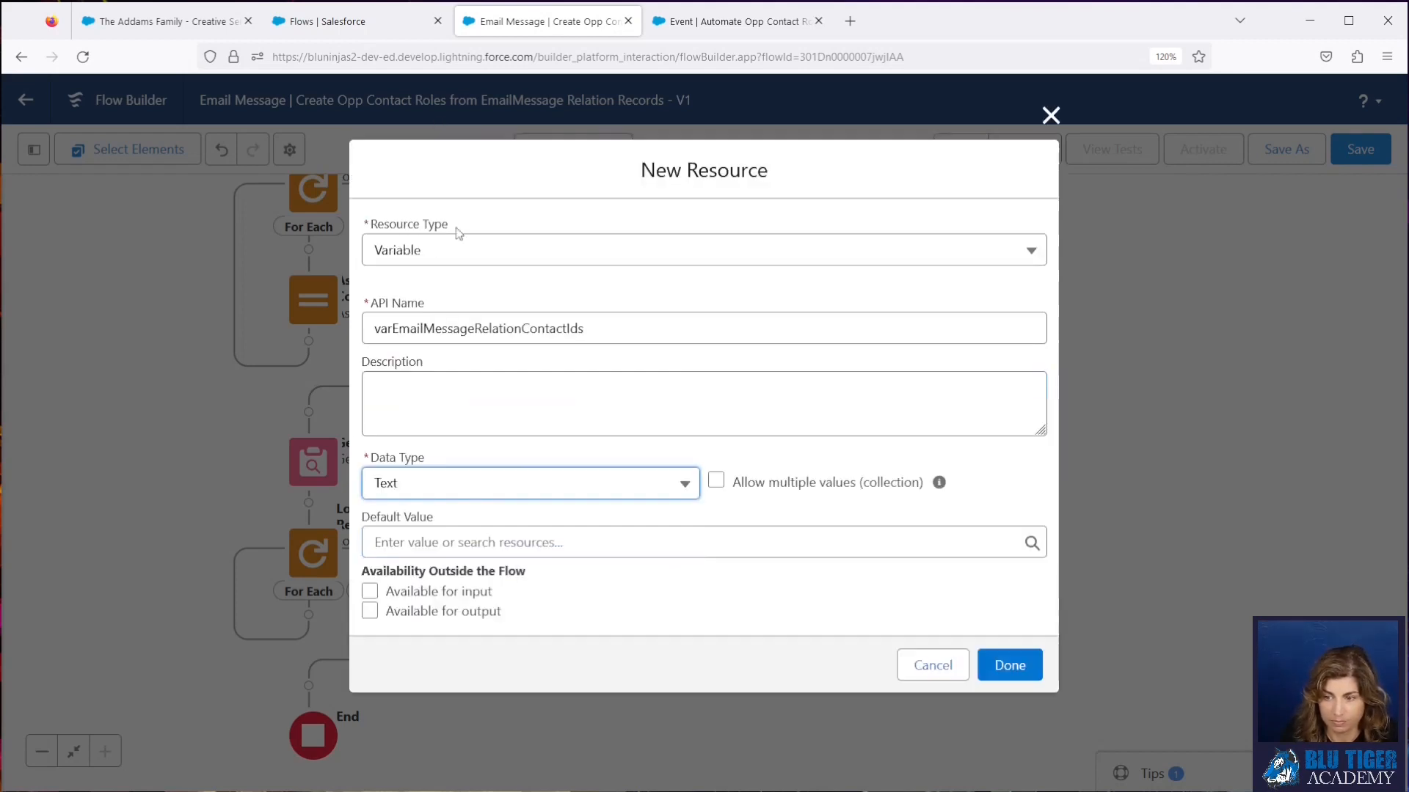
click(722, 481)
click(991, 640)
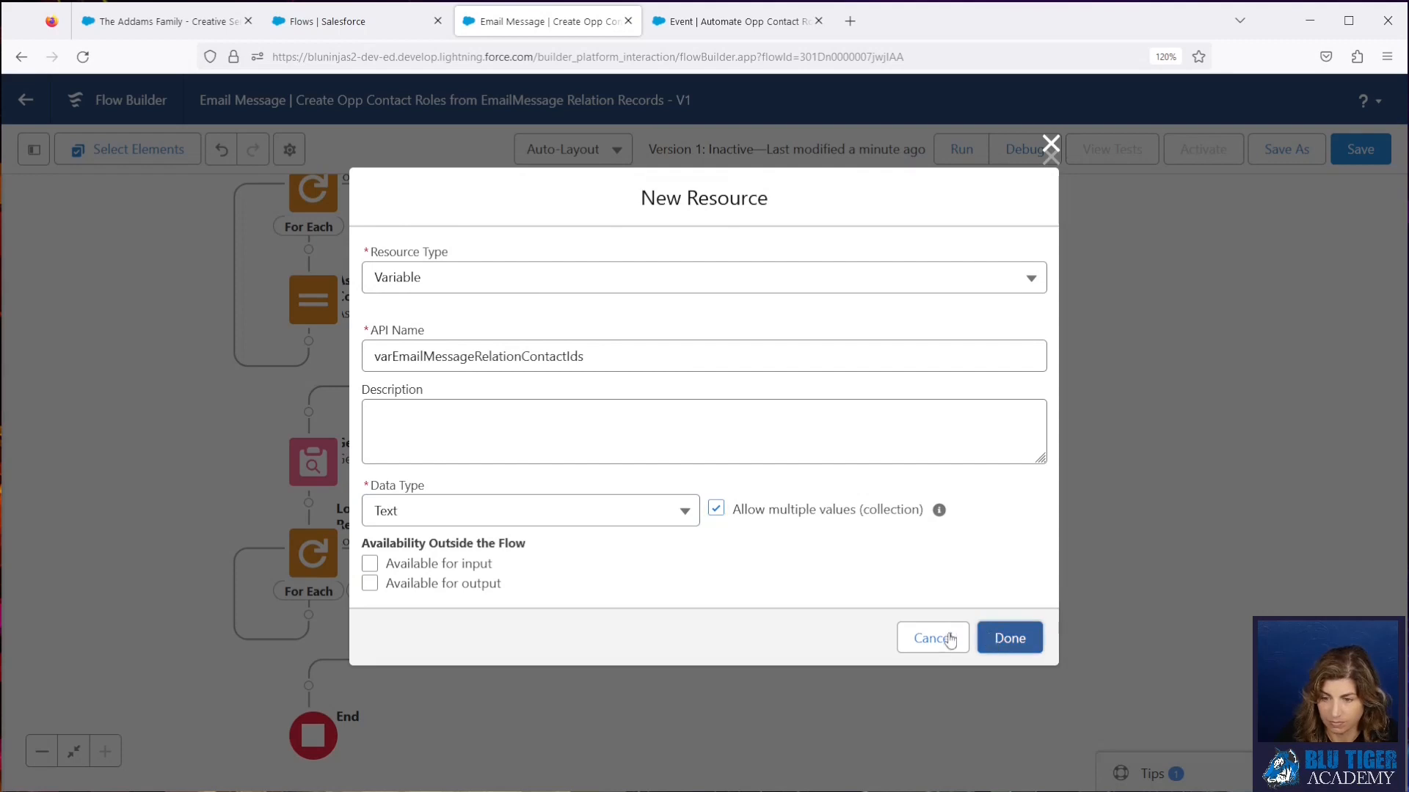
- Set the assignment to Add the RelationId of the current Email Message Relation loop item to the collection, and finish the element
click(763, 543)
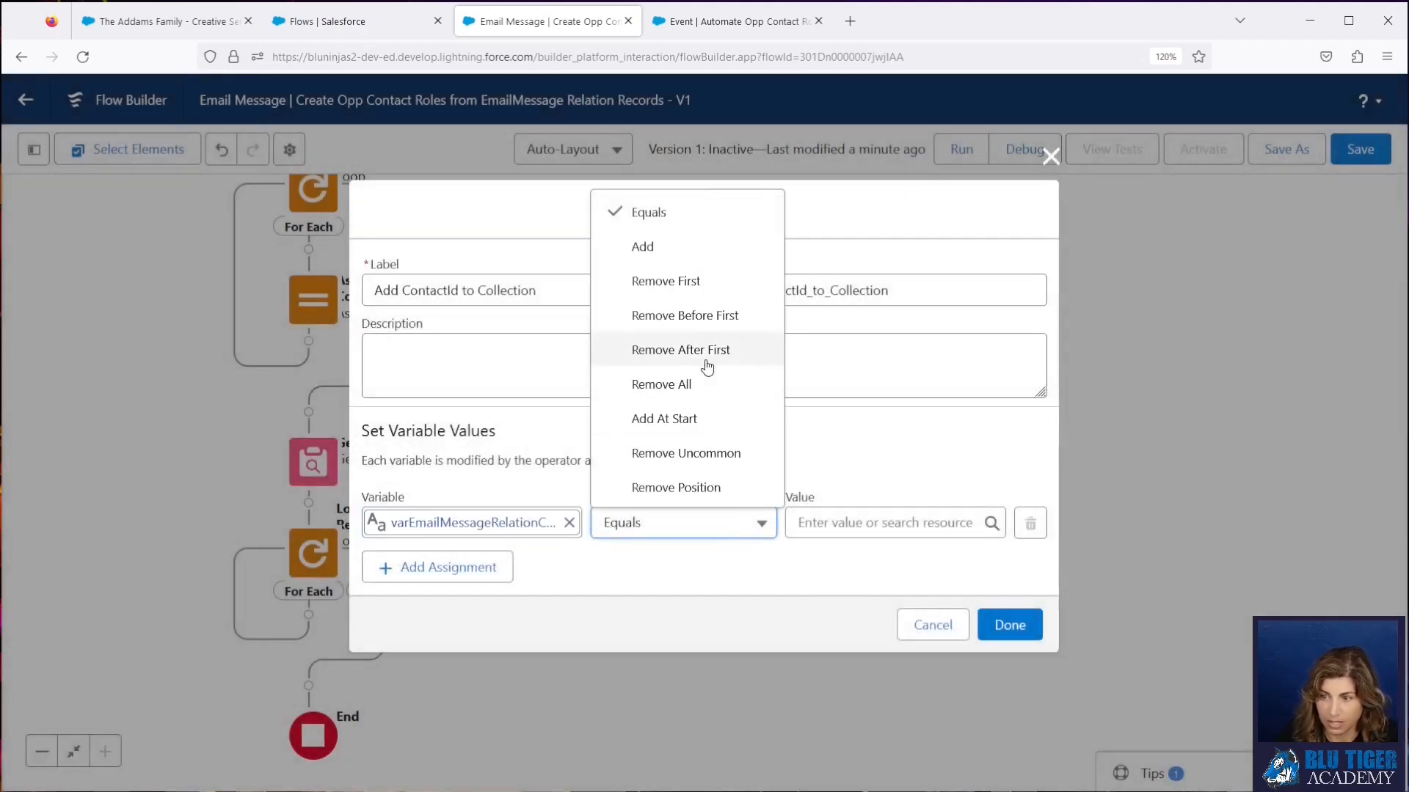
click(701, 253)
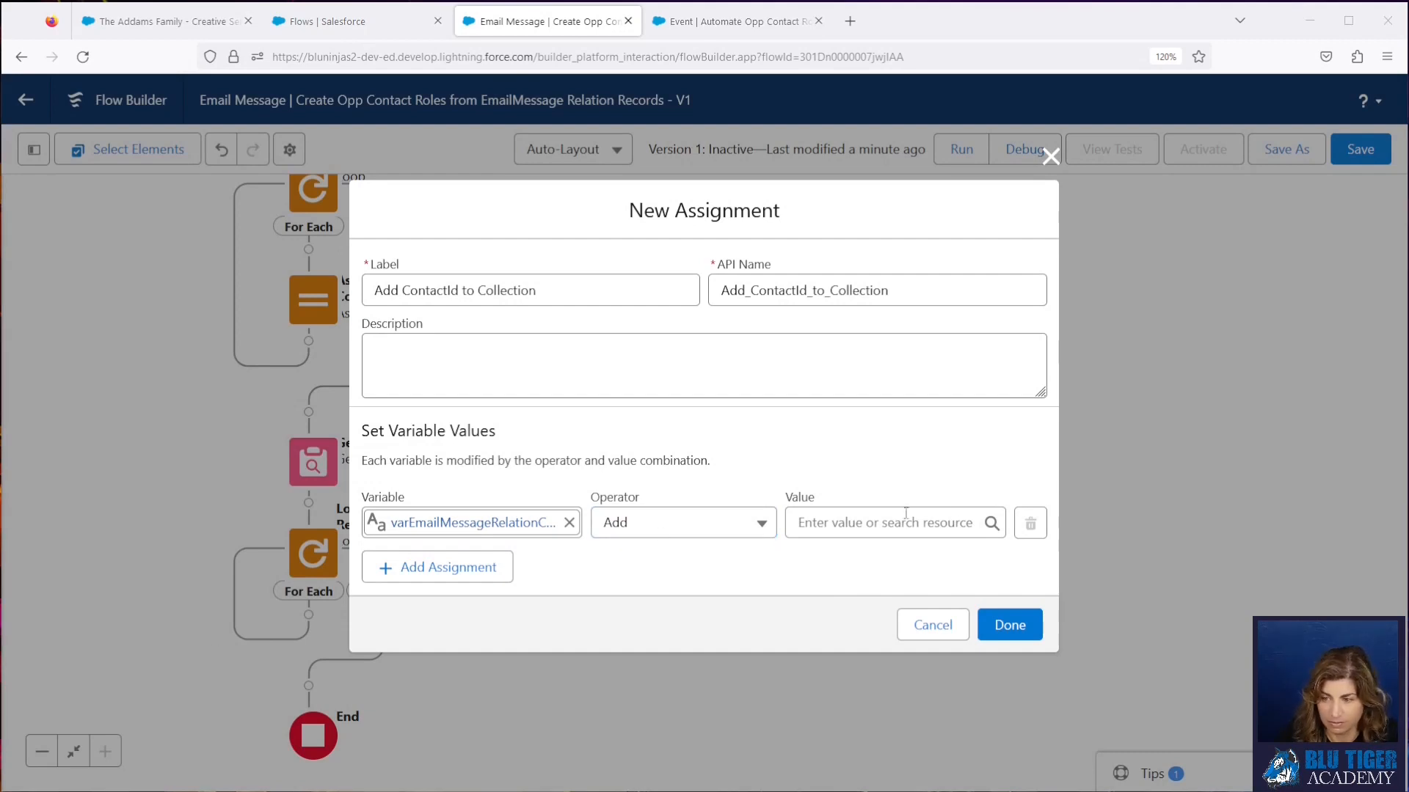
click(884, 522)
text(loop)
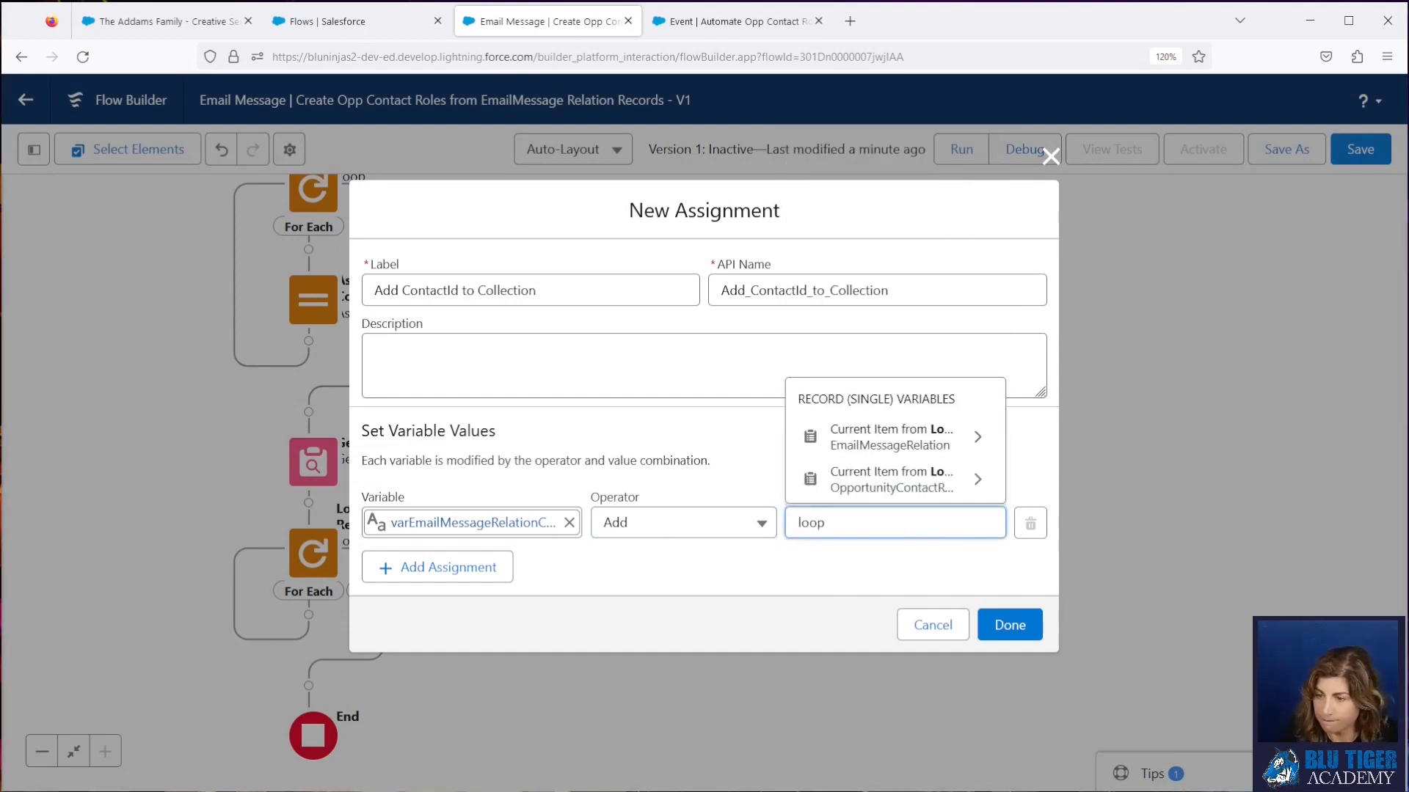
click(891, 437)
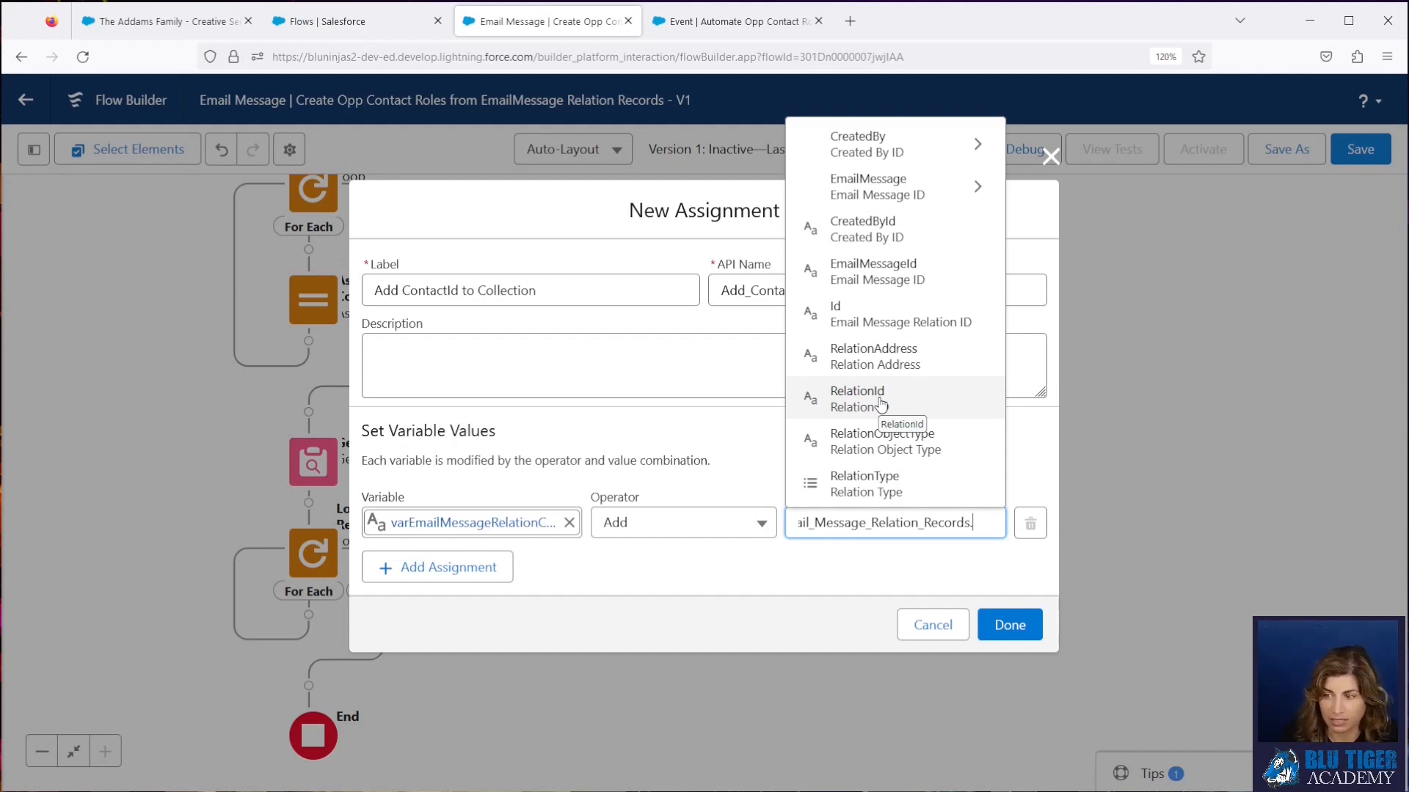
click(881, 403)
click(871, 571)
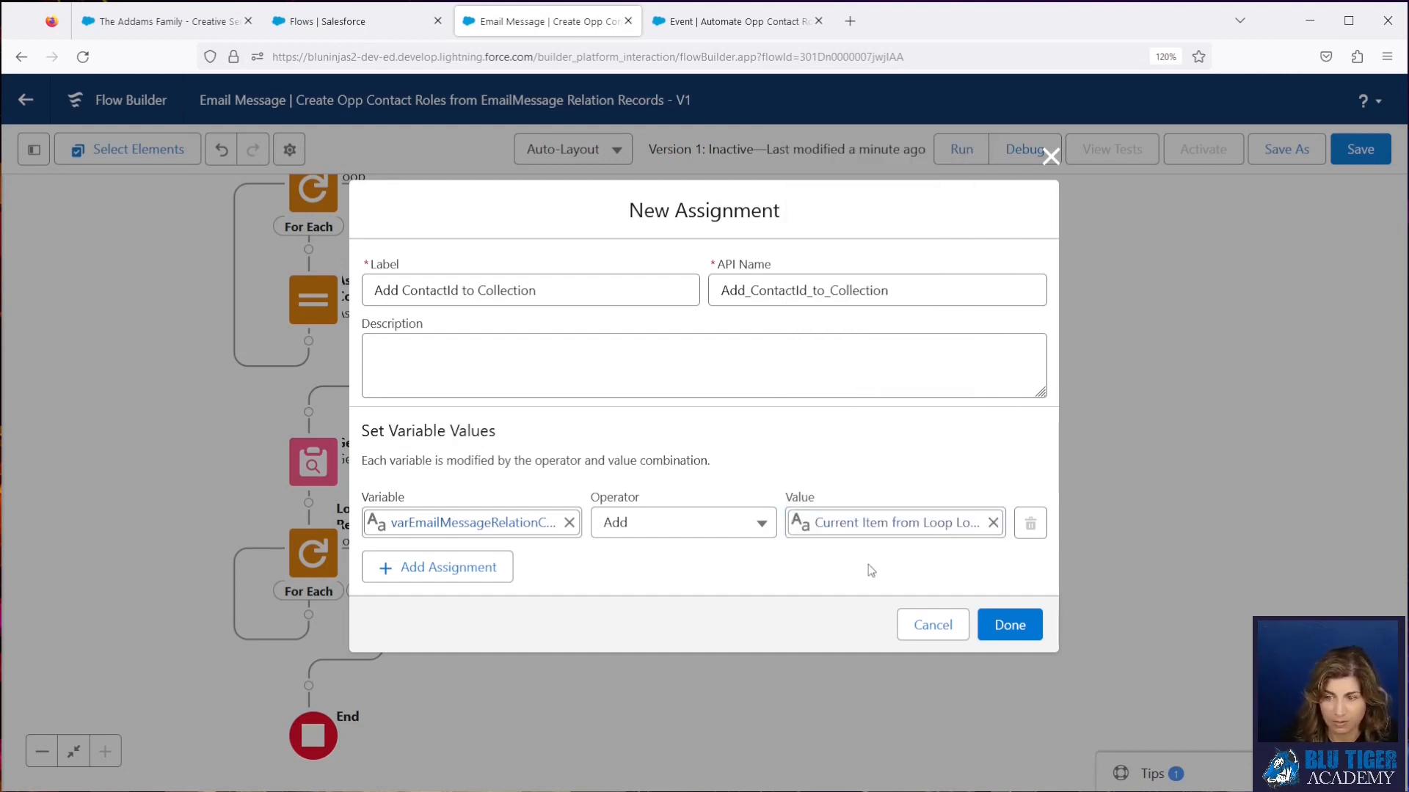
click(1013, 628)
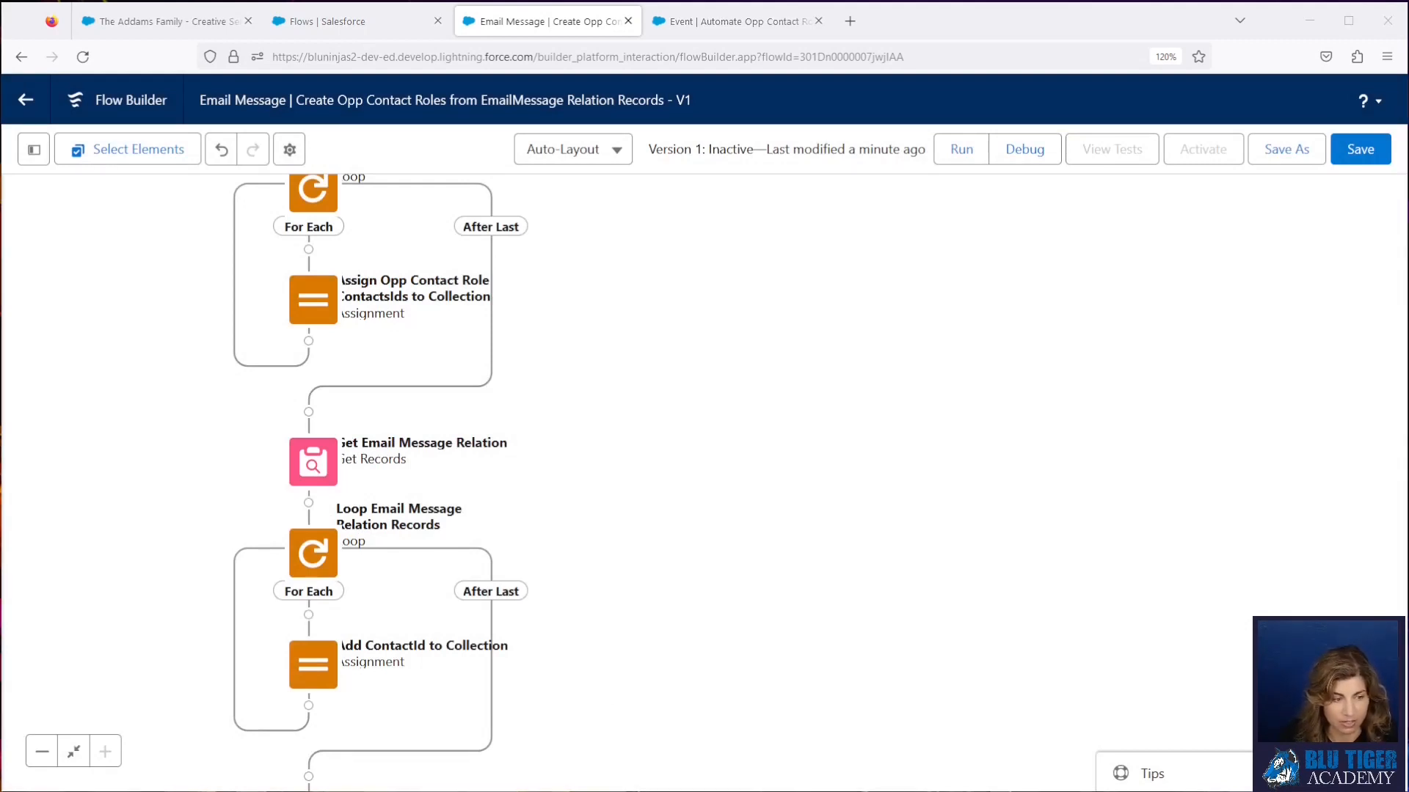
- Add a Get Records element labelled Get Contacts with Internal Domain after the Email Message Relation loop, with Contact as its object
drag(620, 673, 791, 421)
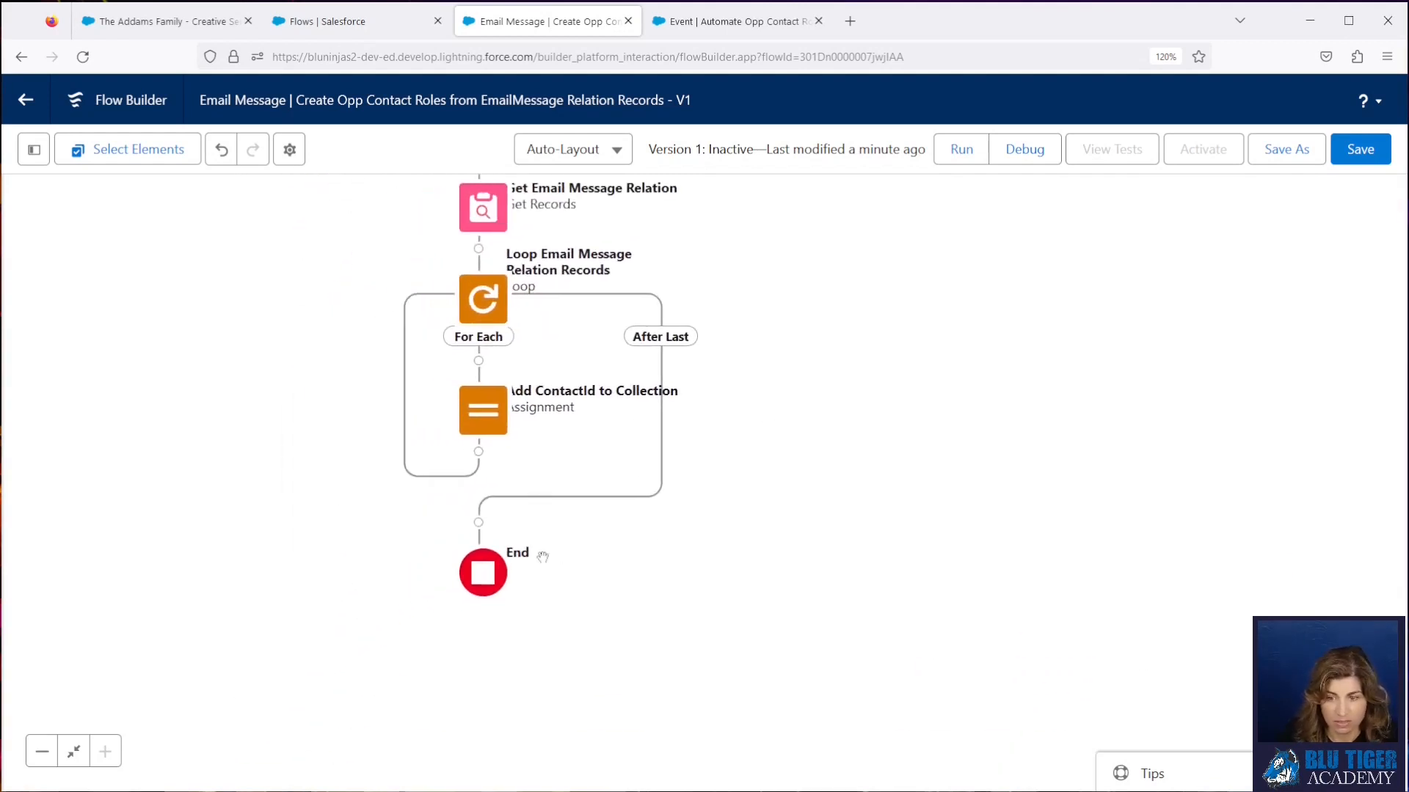
click(478, 523)
text(get)
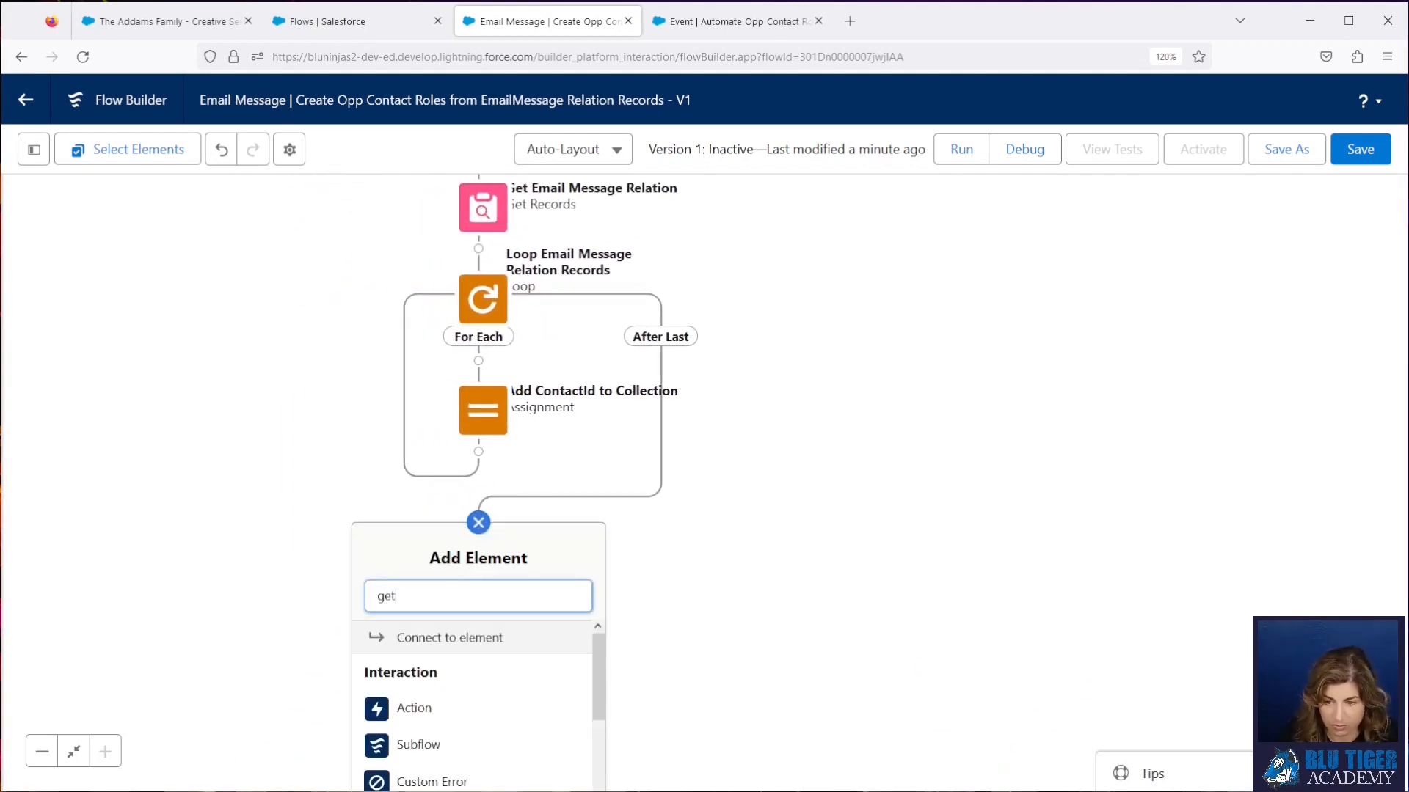
click(479, 664)
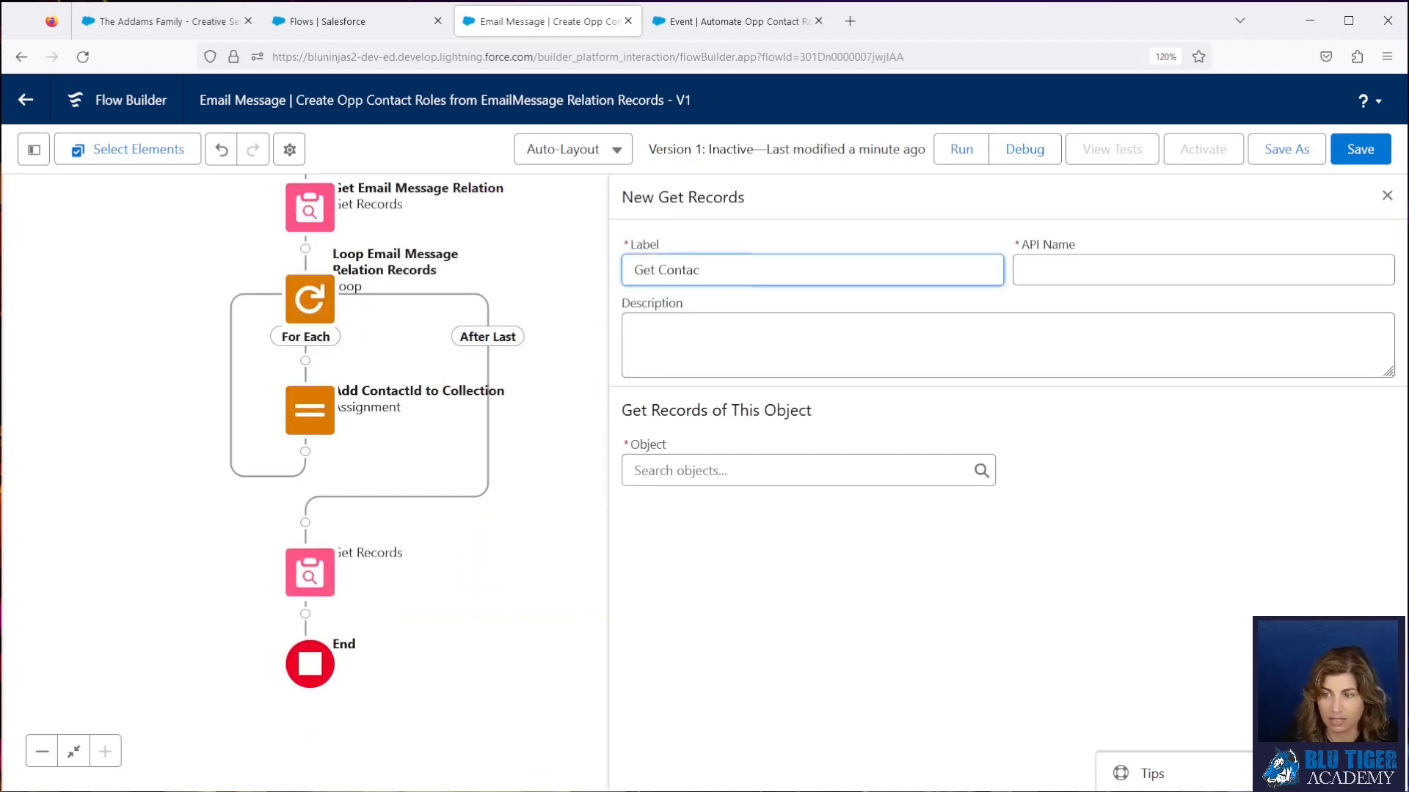
text(Get Contacts with Internal)
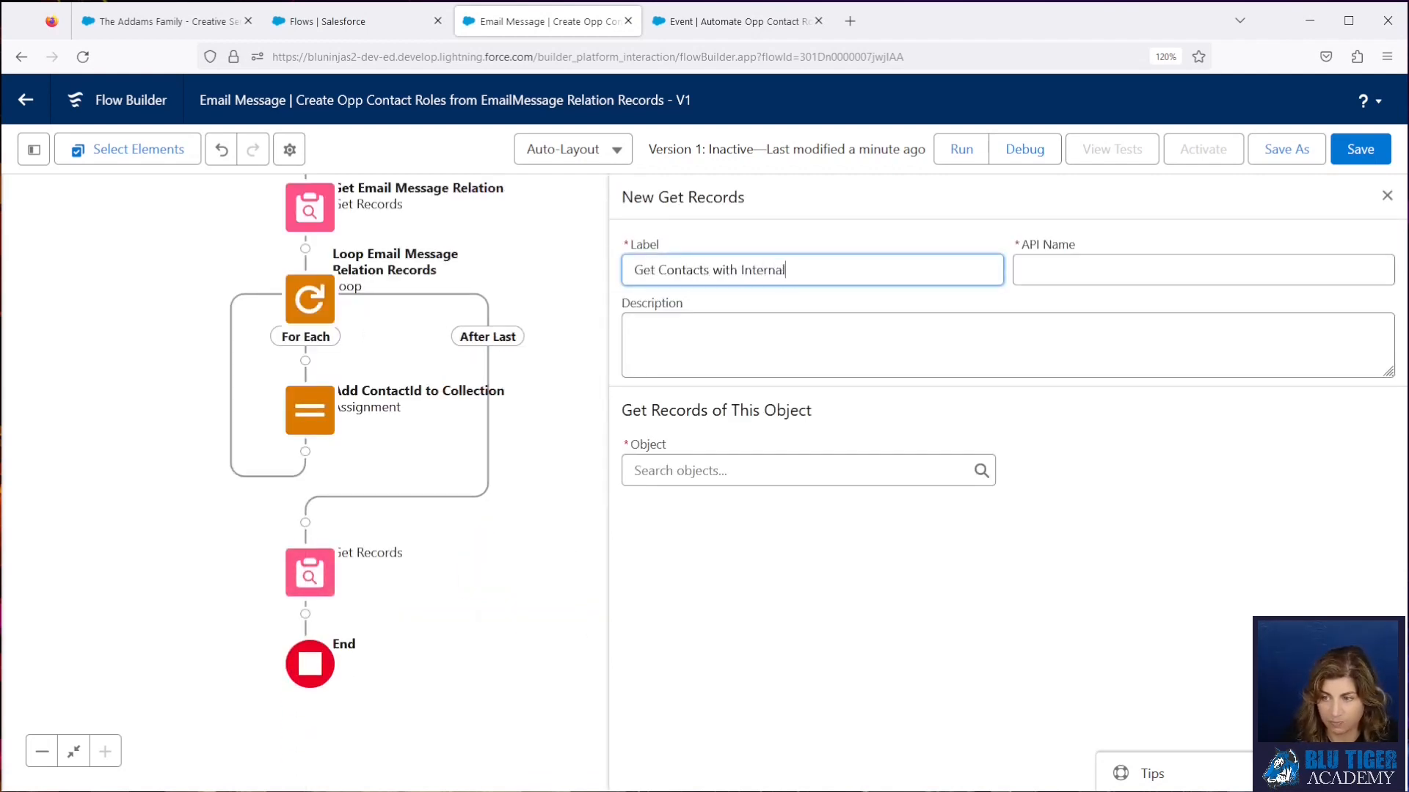
text( Domain)
key(Tab)
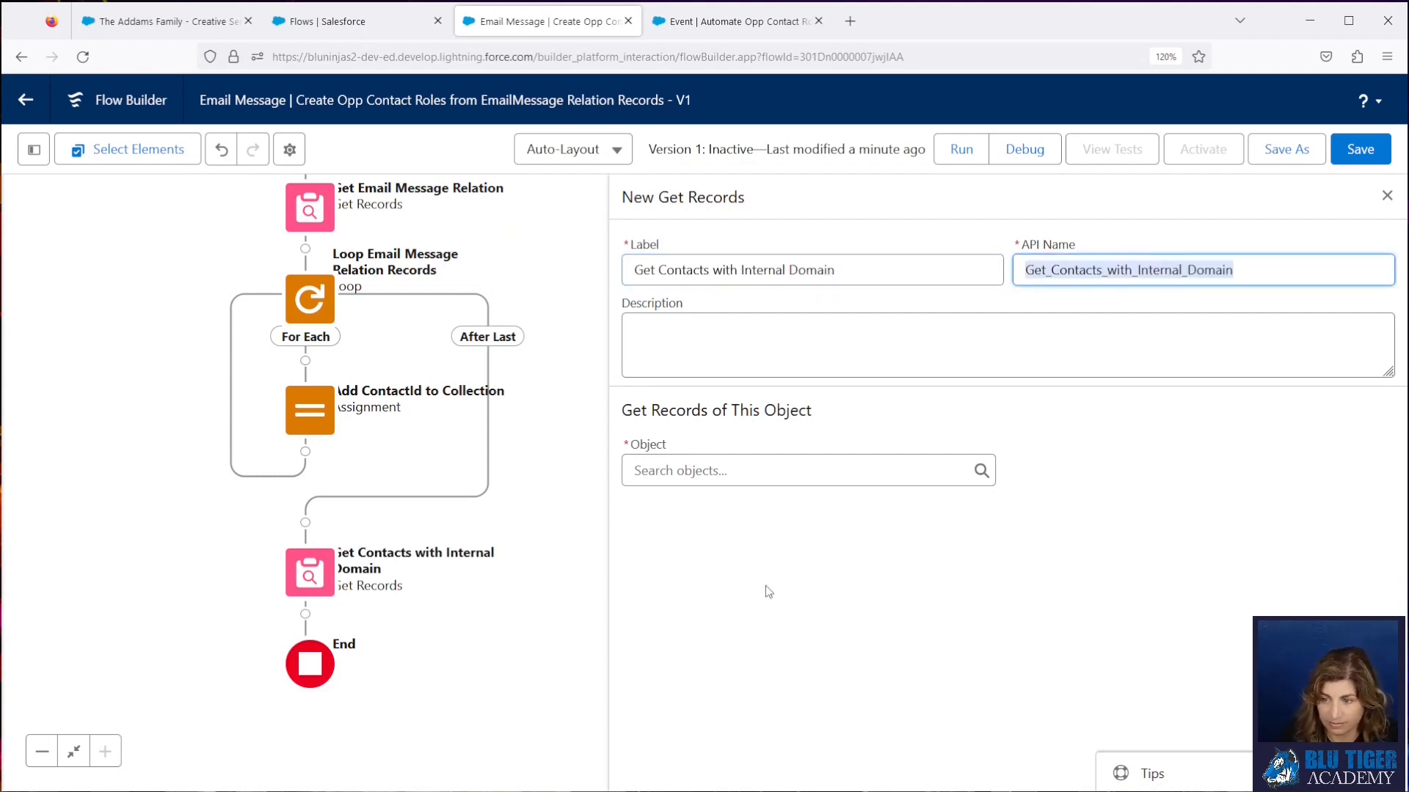
click(698, 473)
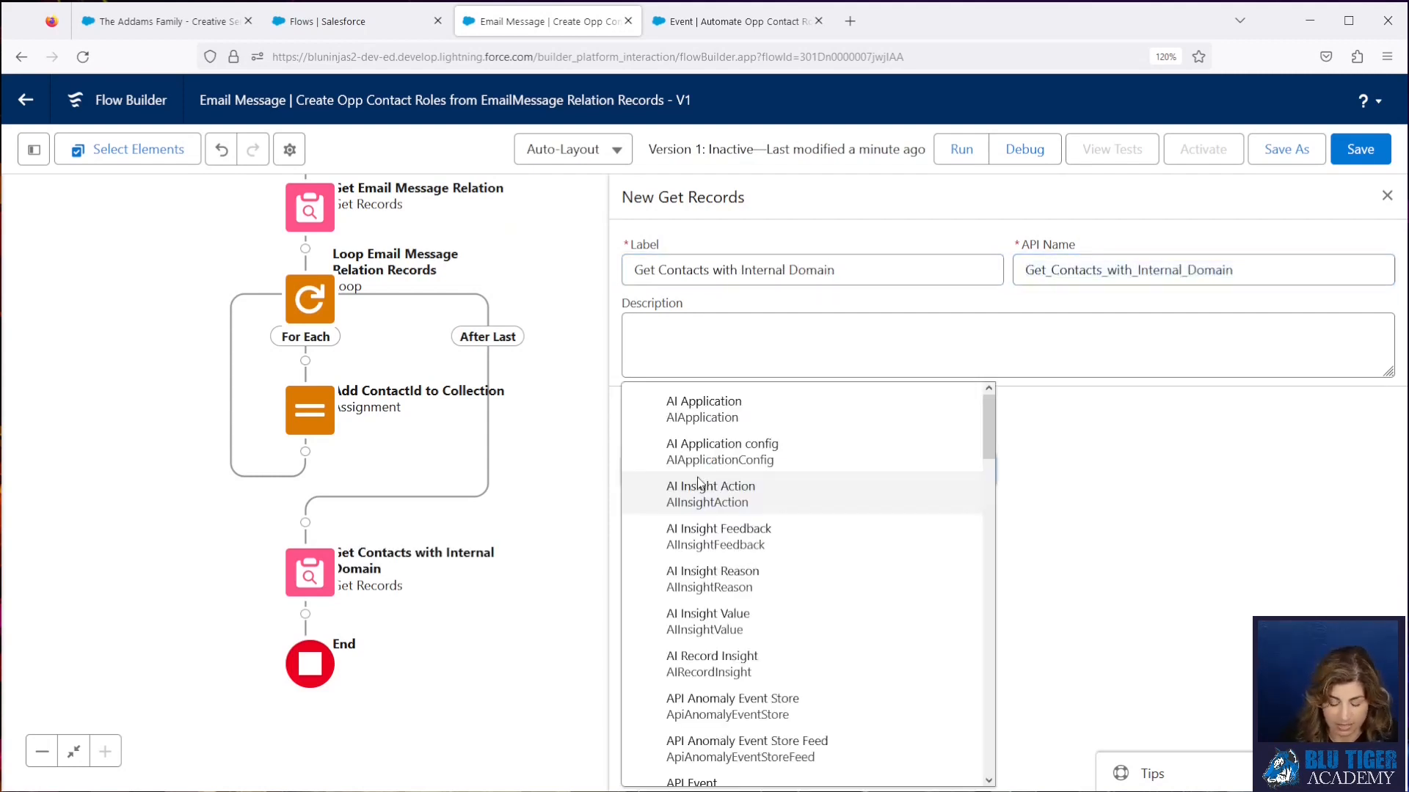
text(Contac)
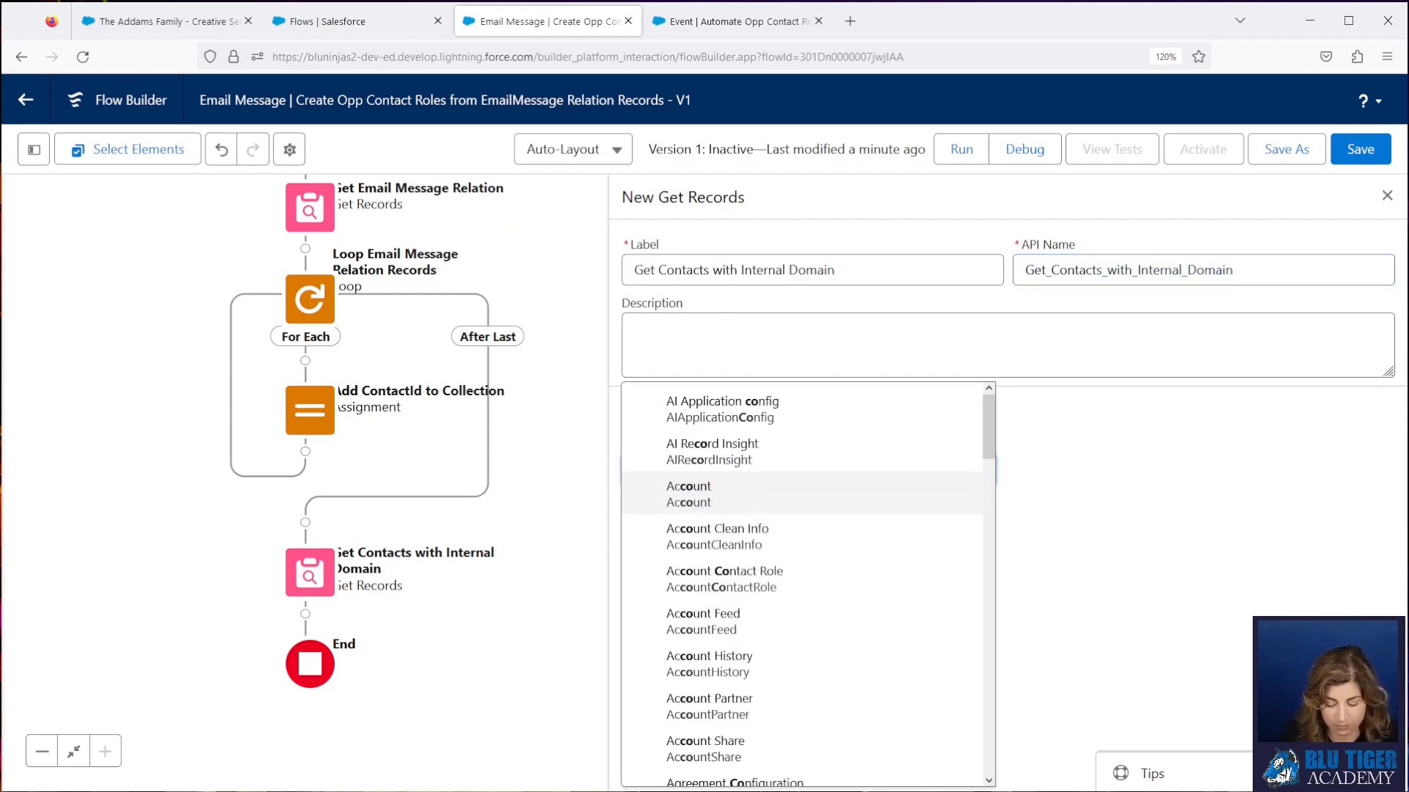
click(689, 504)
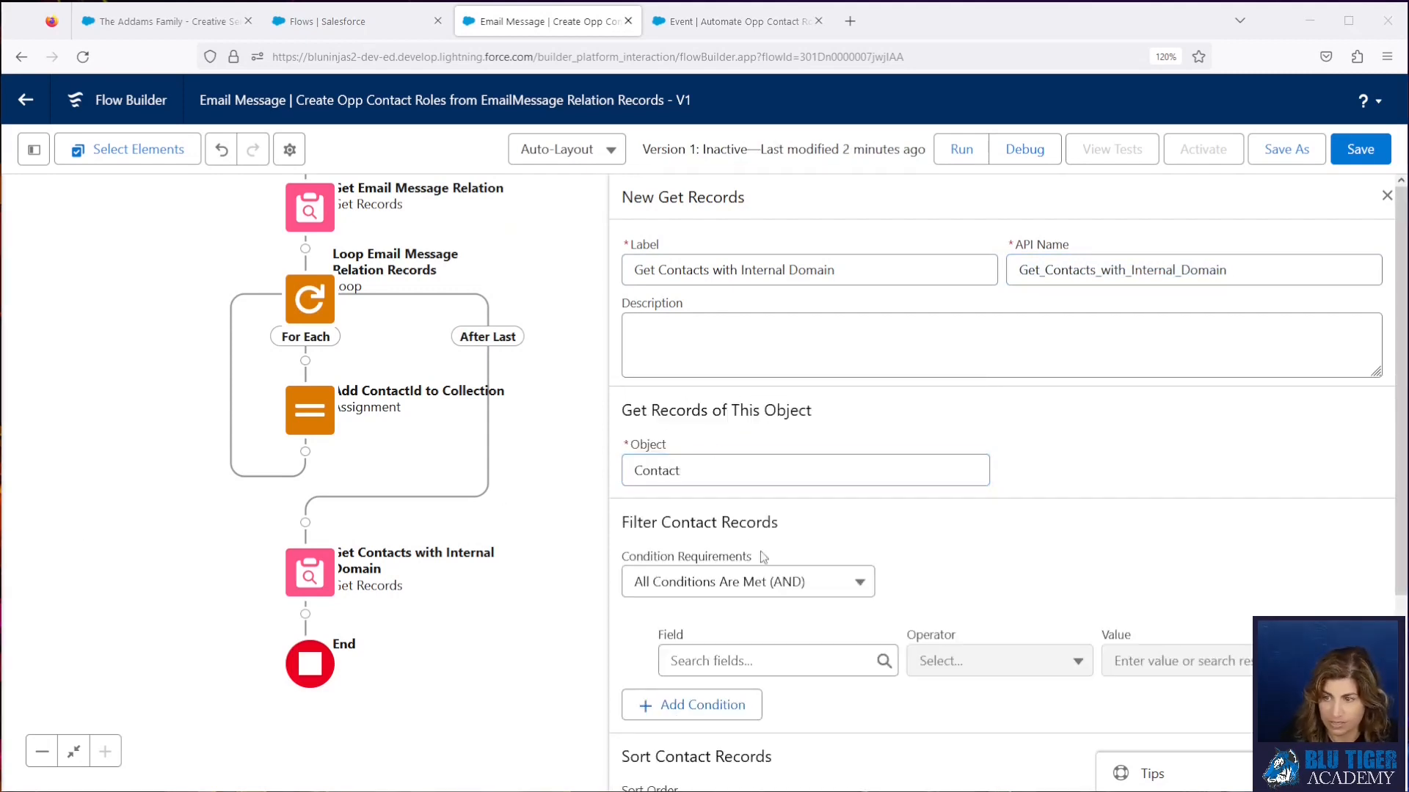
- Filter the Contact records by Id In the varEmailMessageRelationContactIds collection
click(753, 661)
text(id)
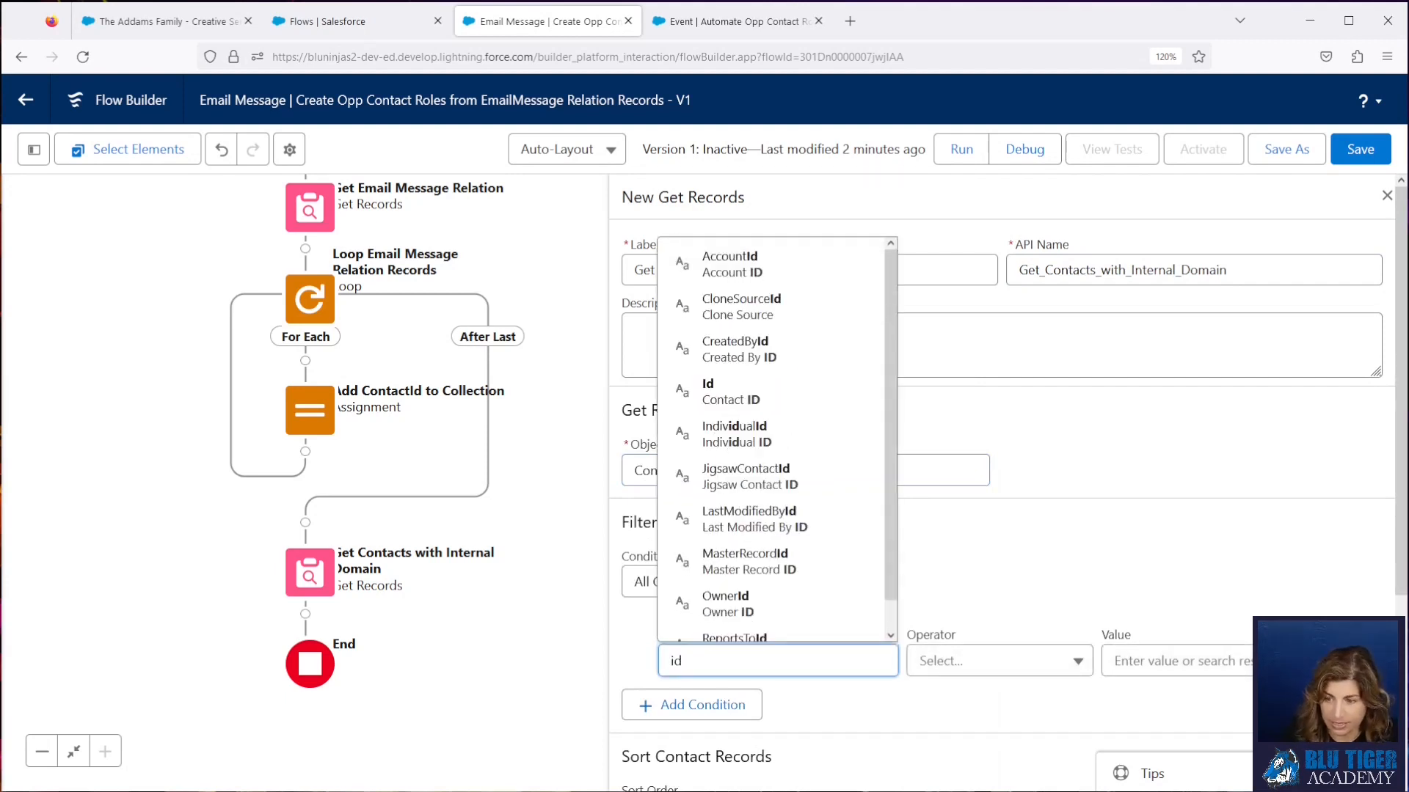
click(737, 397)
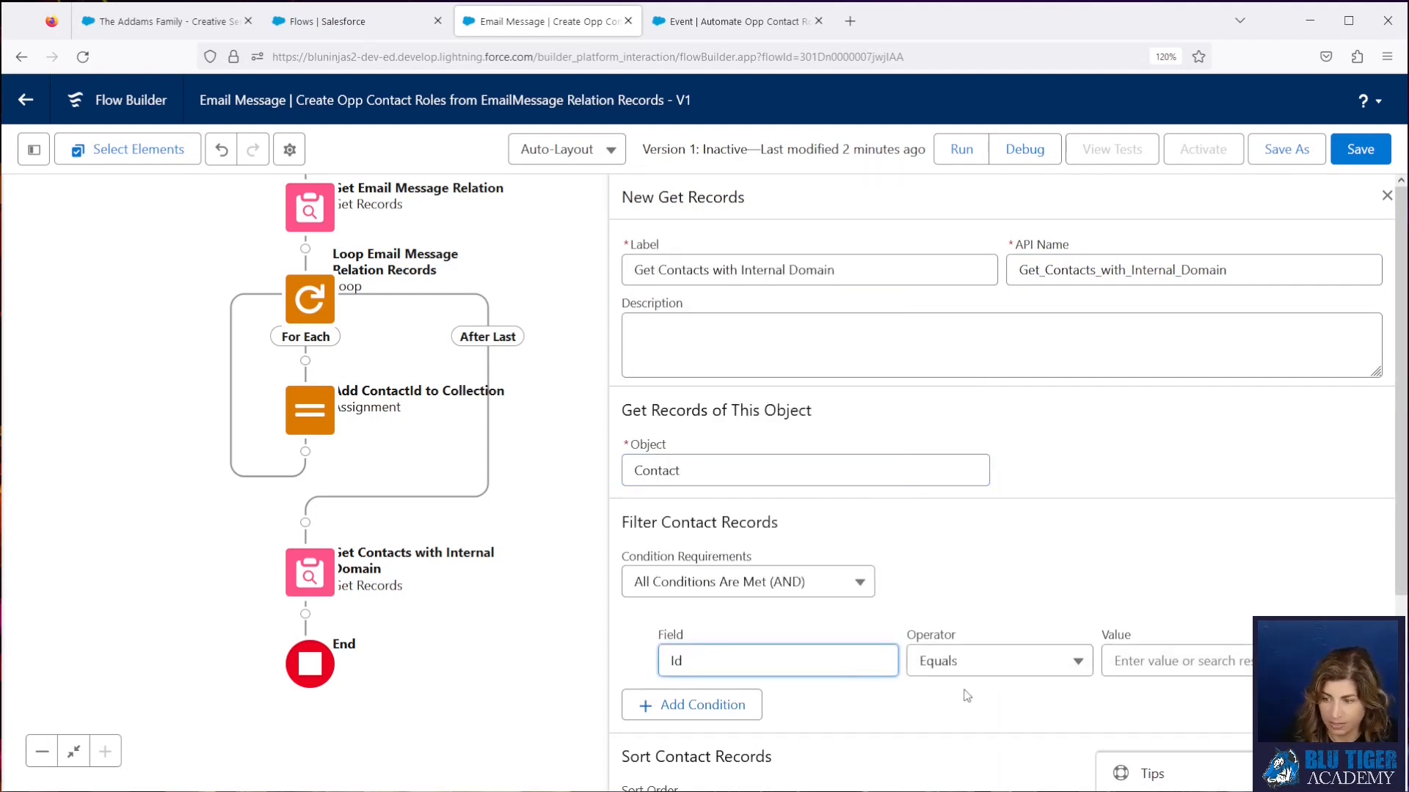
click(959, 664)
click(953, 595)
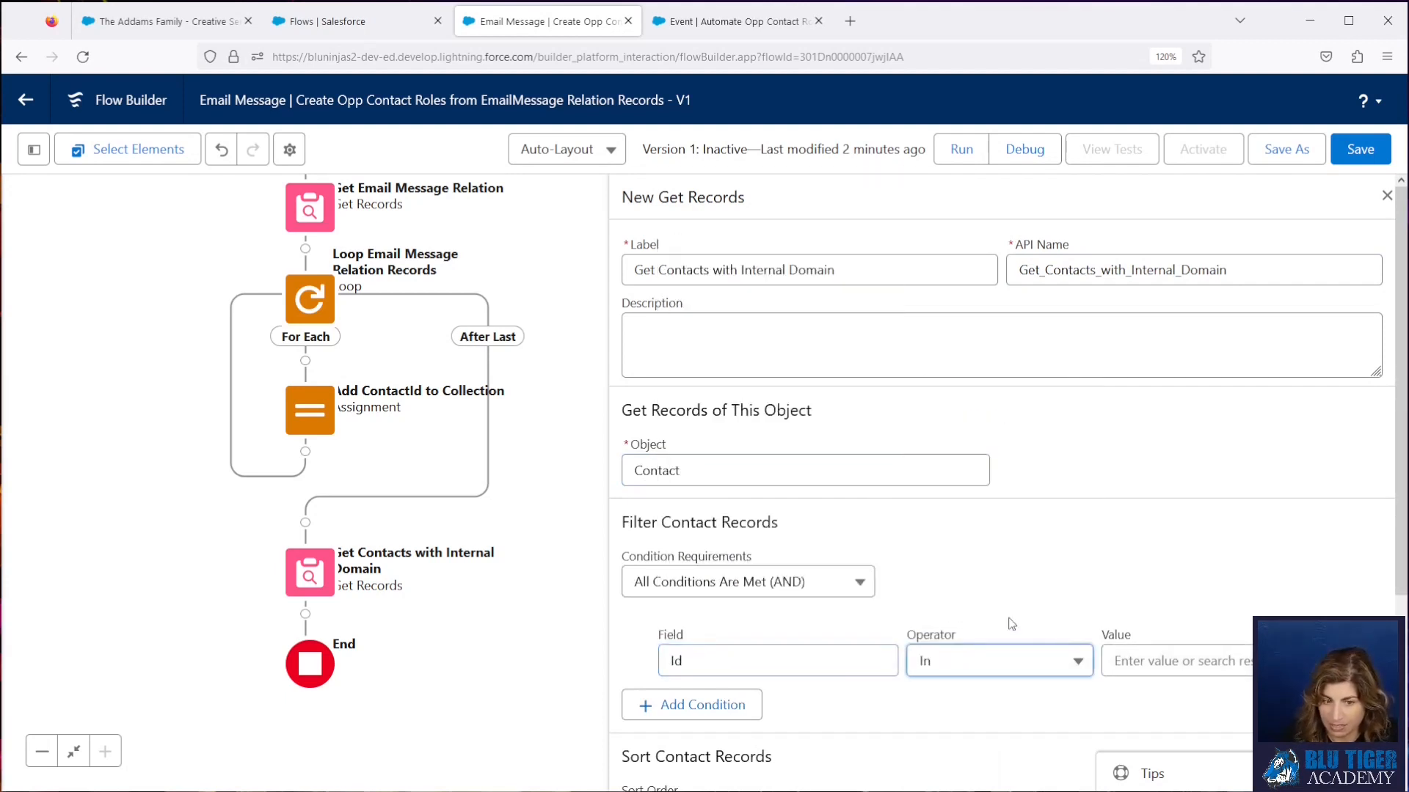
click(1125, 661)
text(var)
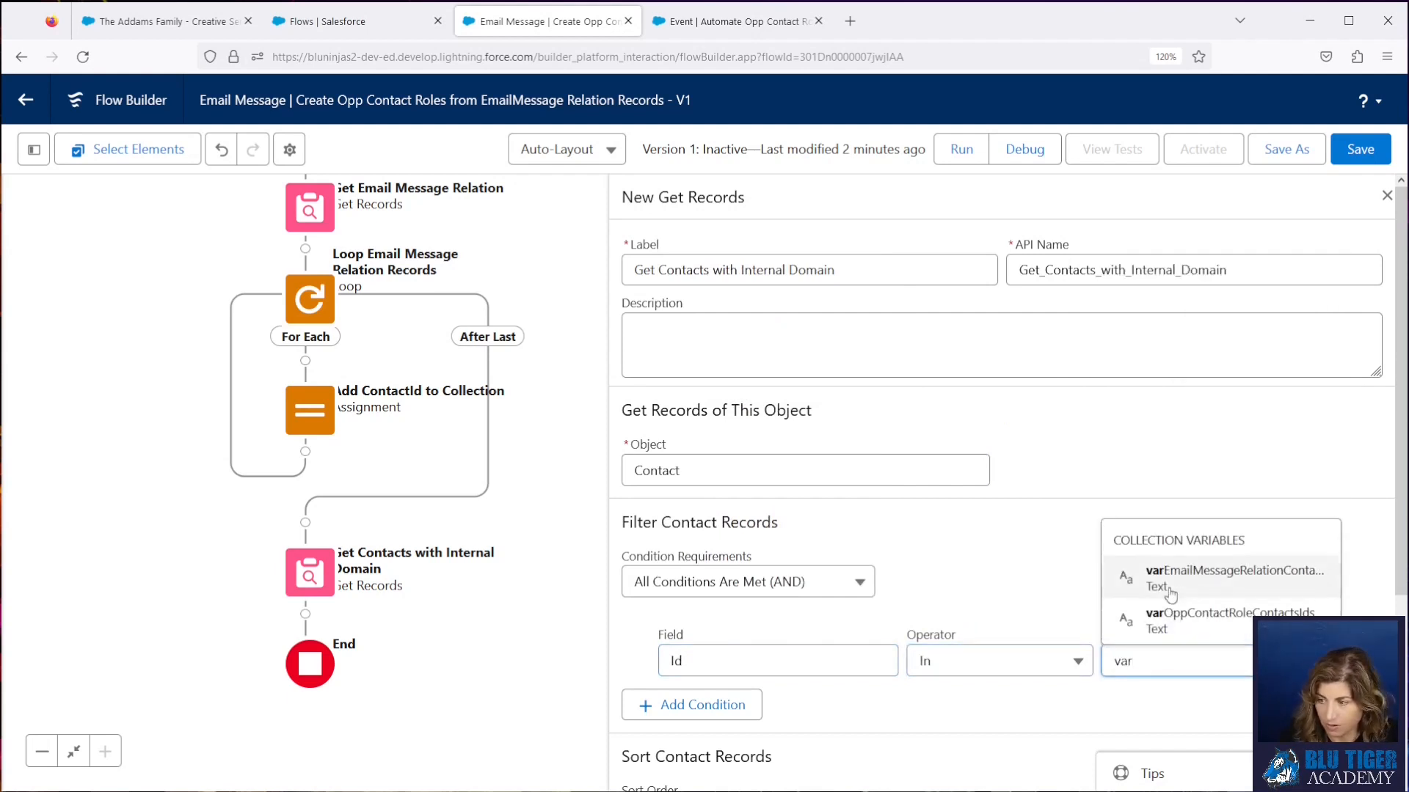
click(1170, 580)
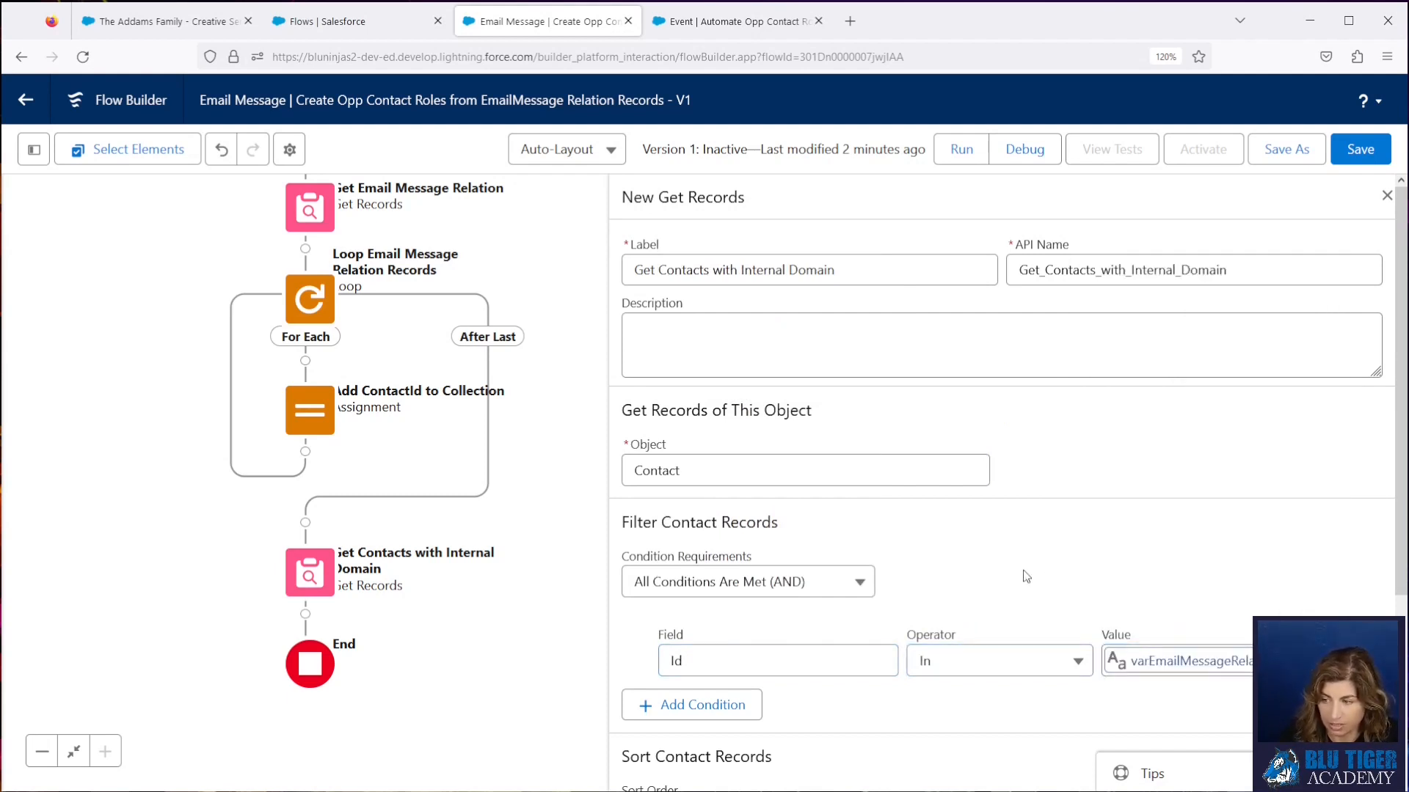
- Add a second filter condition requiring the contact's Email field to contain bluninjas.com
click(747, 702)
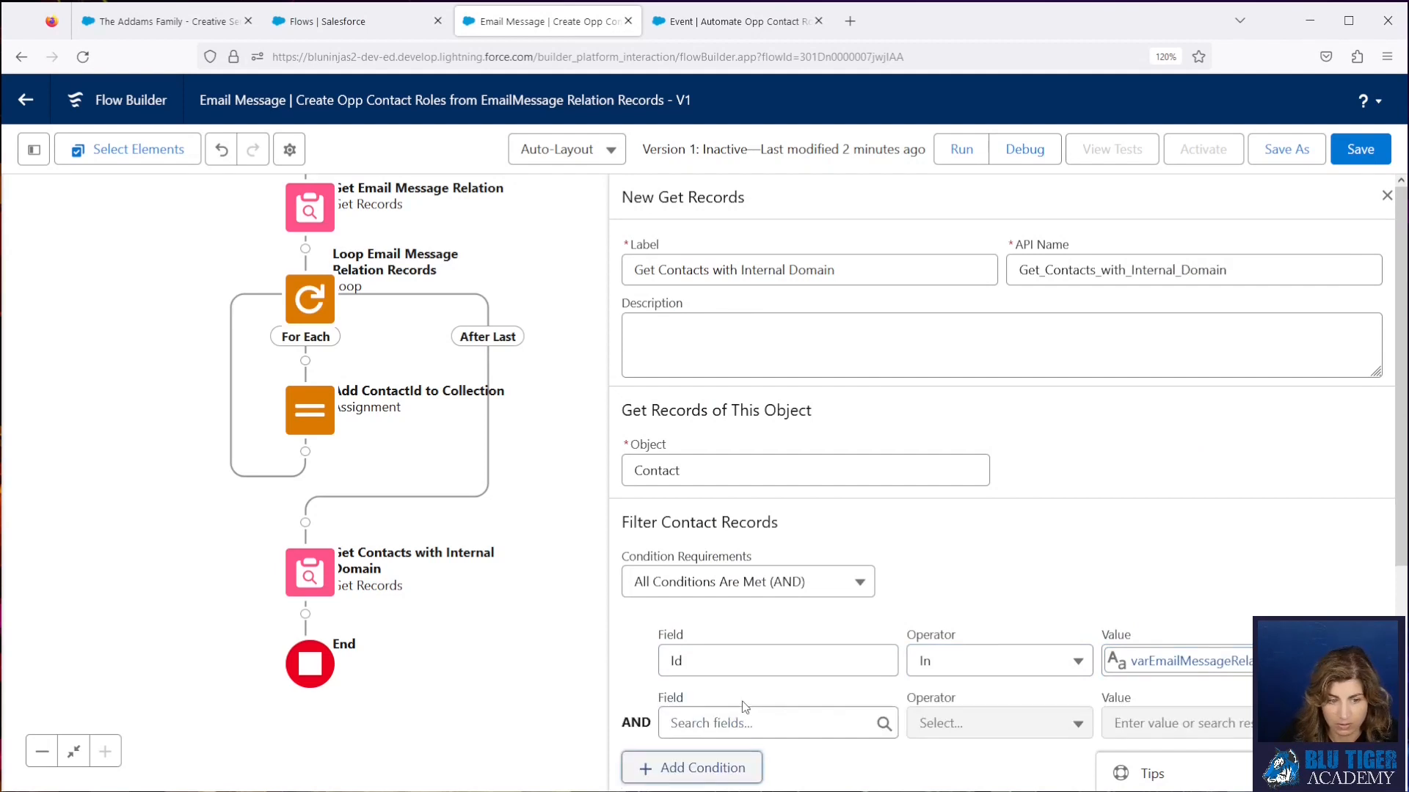
click(749, 722)
text(email)
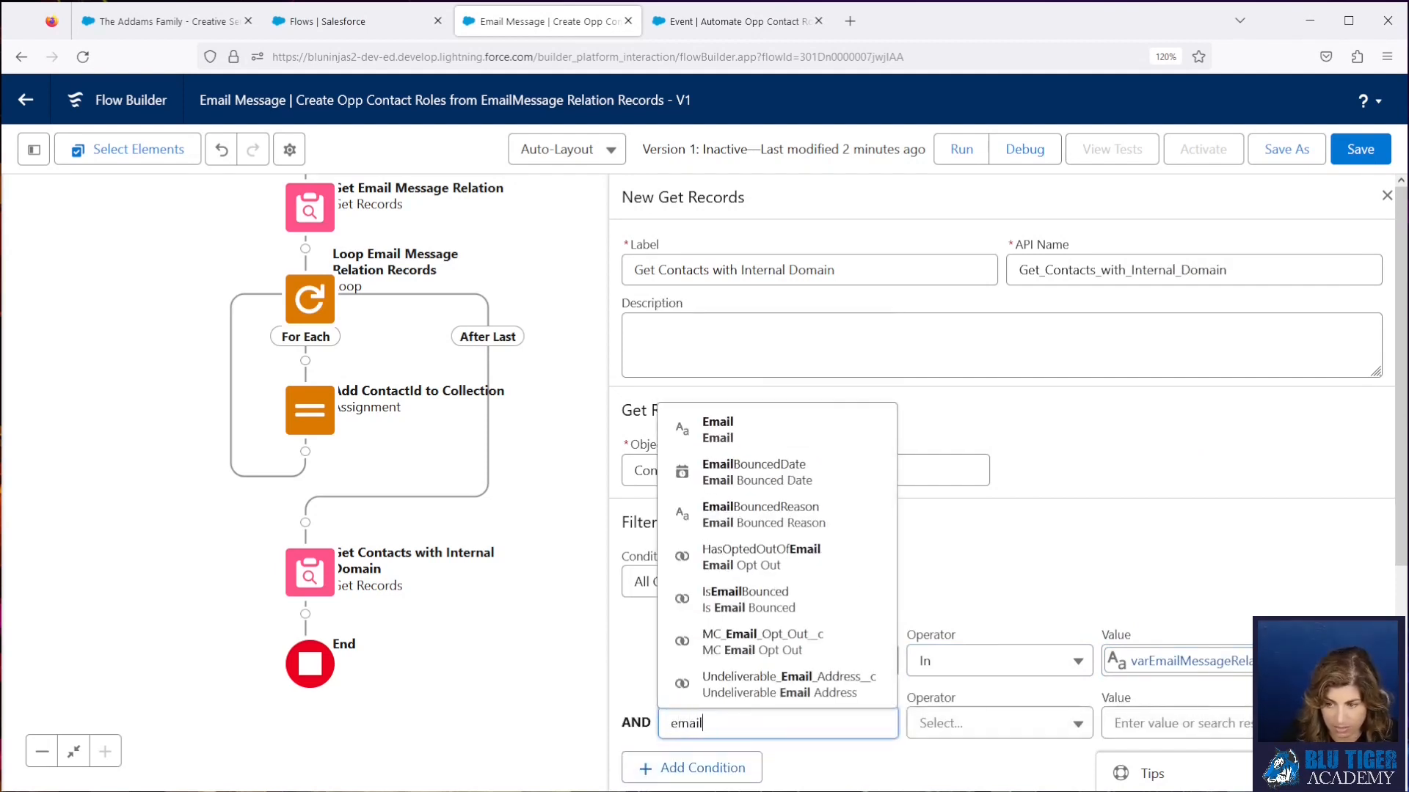
click(769, 448)
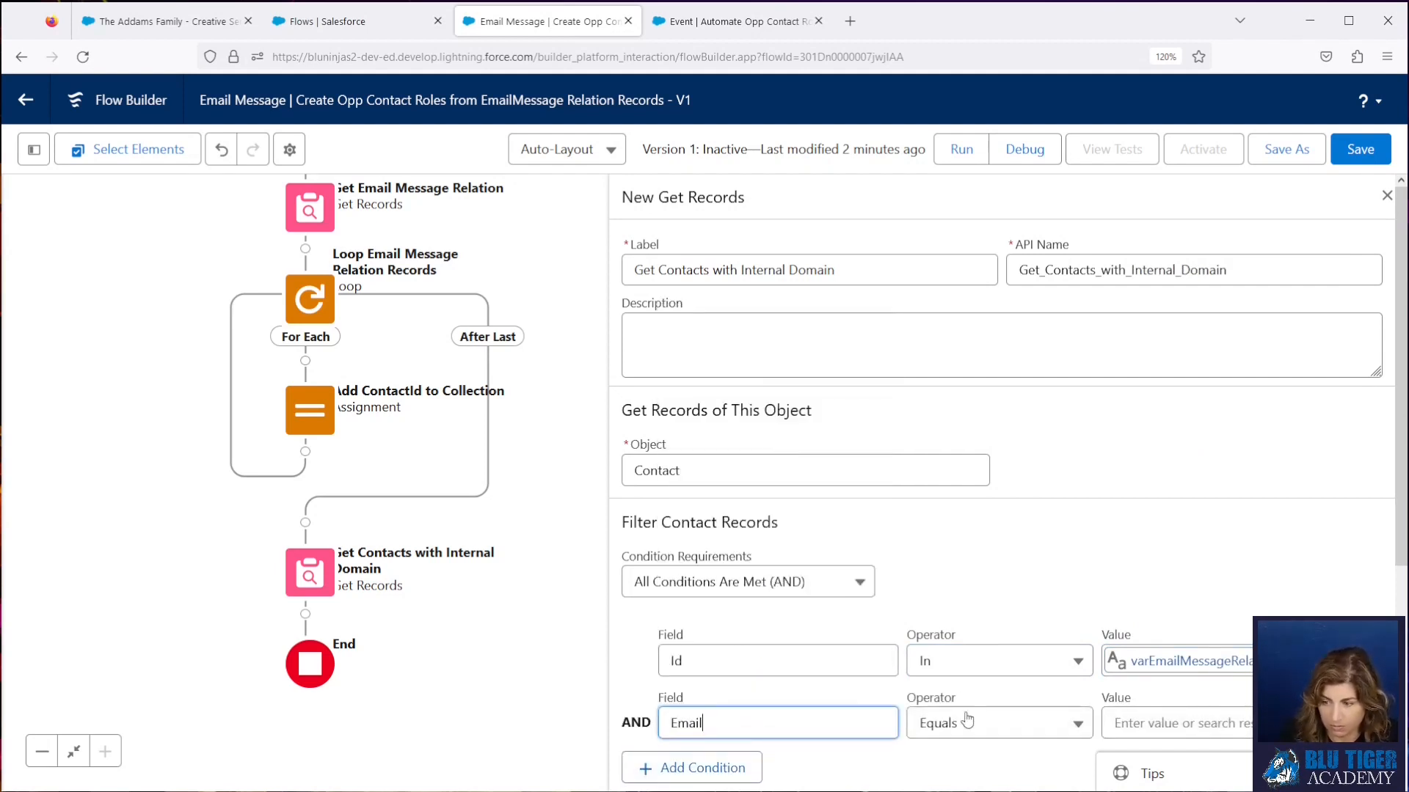
click(971, 736)
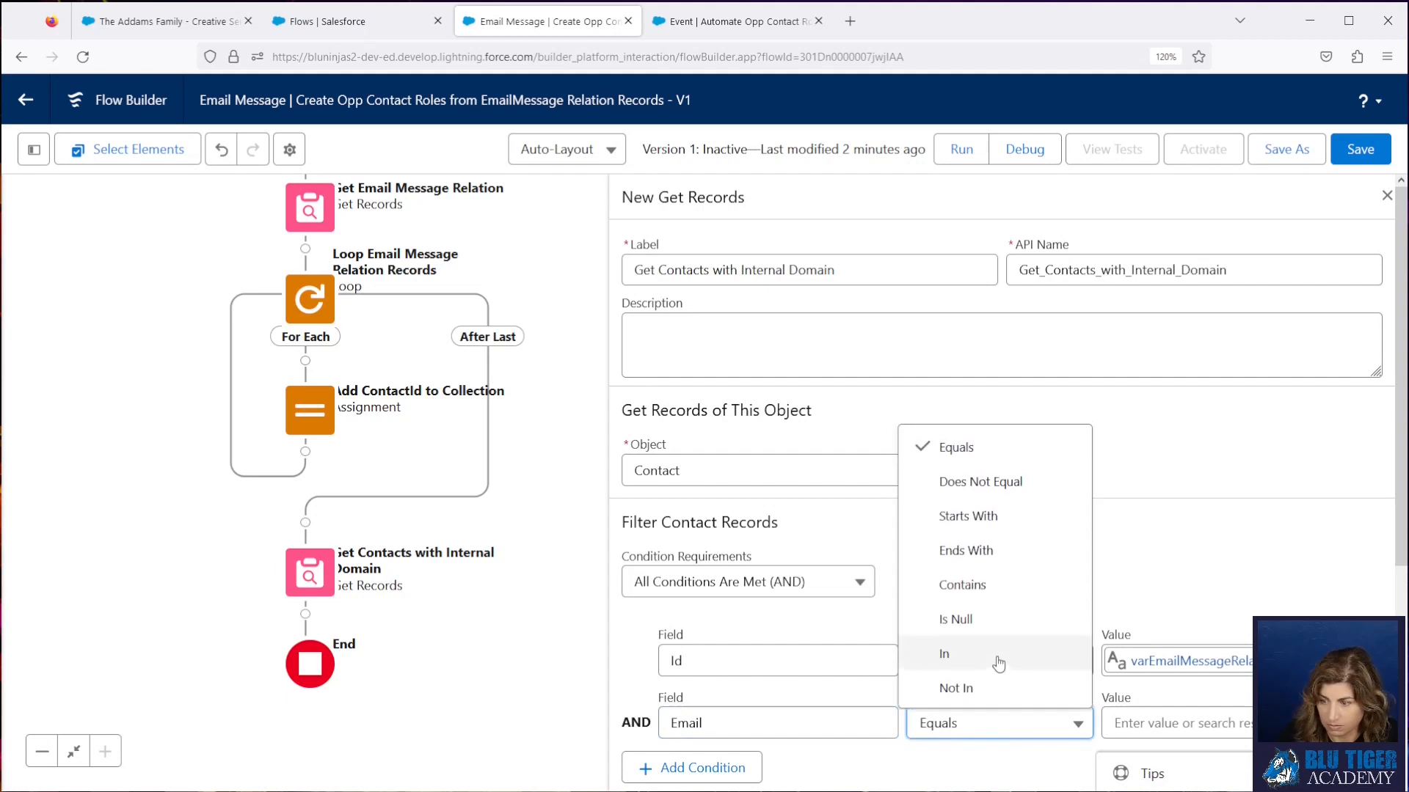
click(986, 585)
click(1144, 723)
text(b)
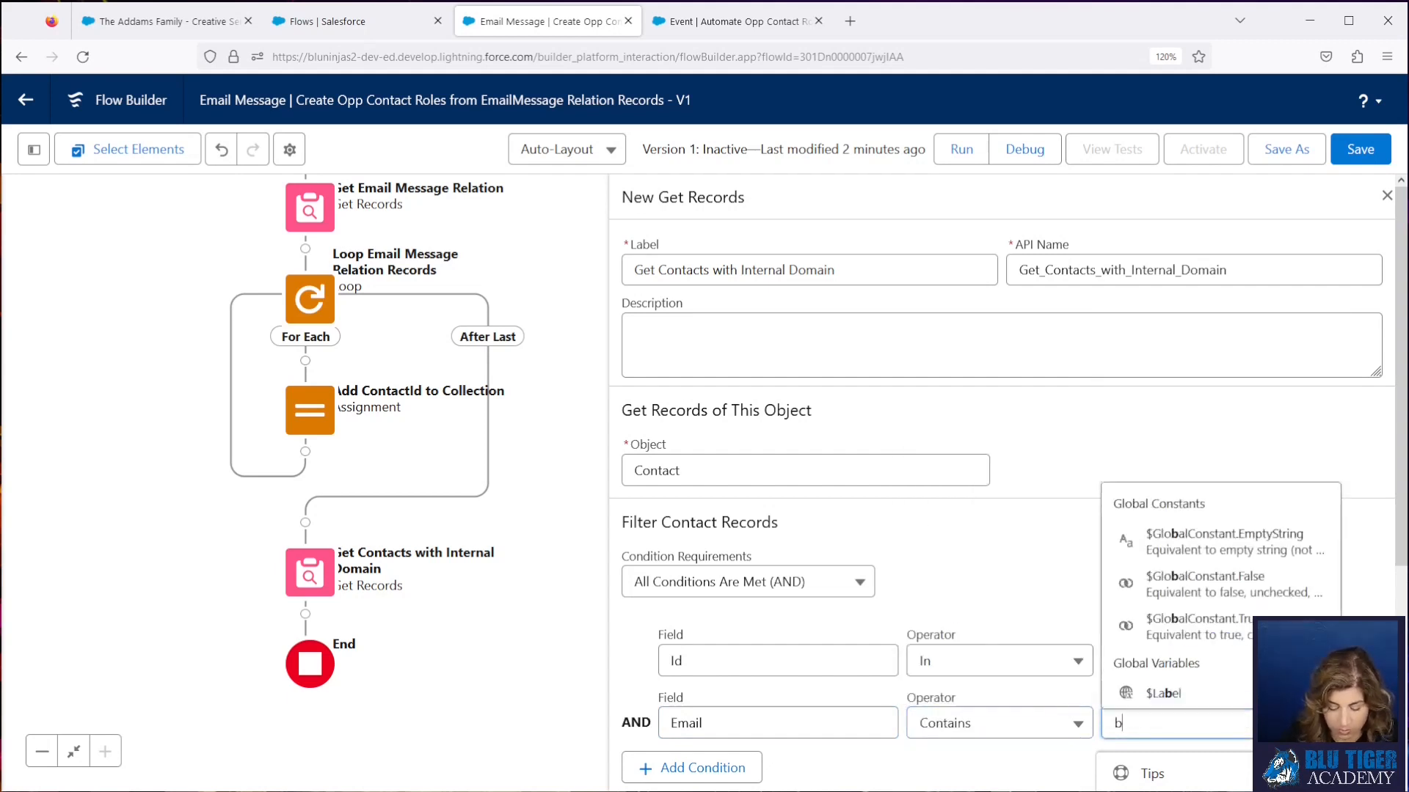
text(luninjas.com)
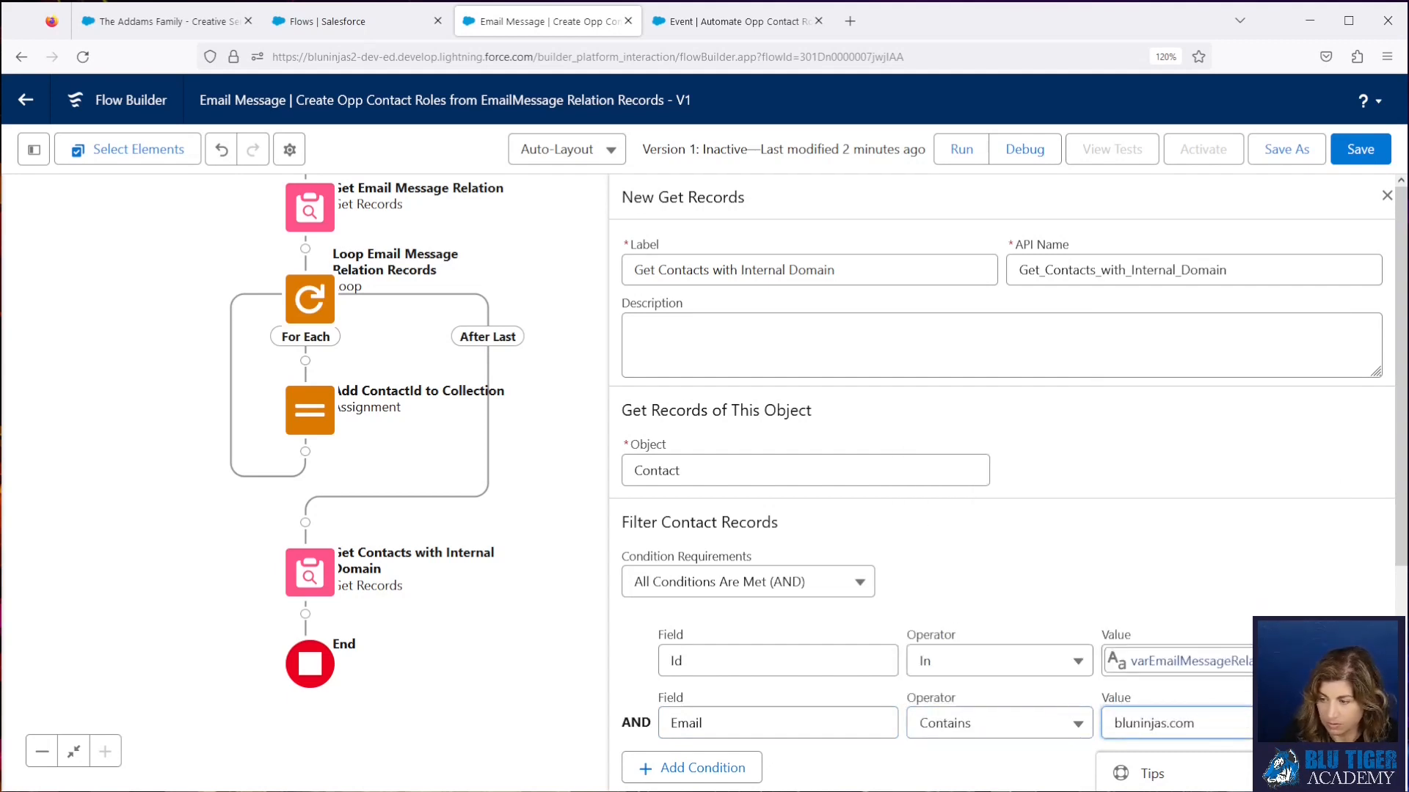
click(1103, 535)
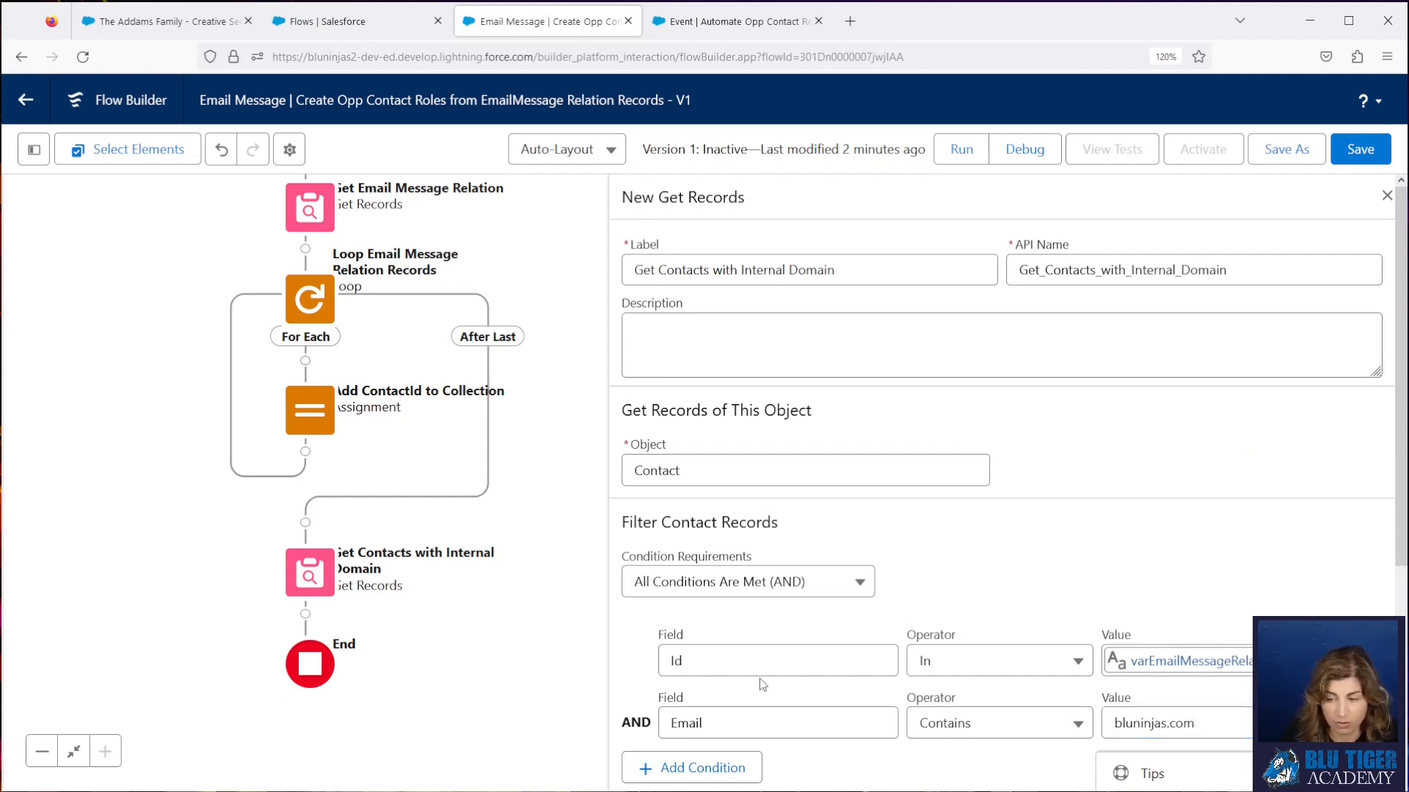
- Have the Get Contacts with Internal Domain element store all records
scroll(789, 618, down, 3)
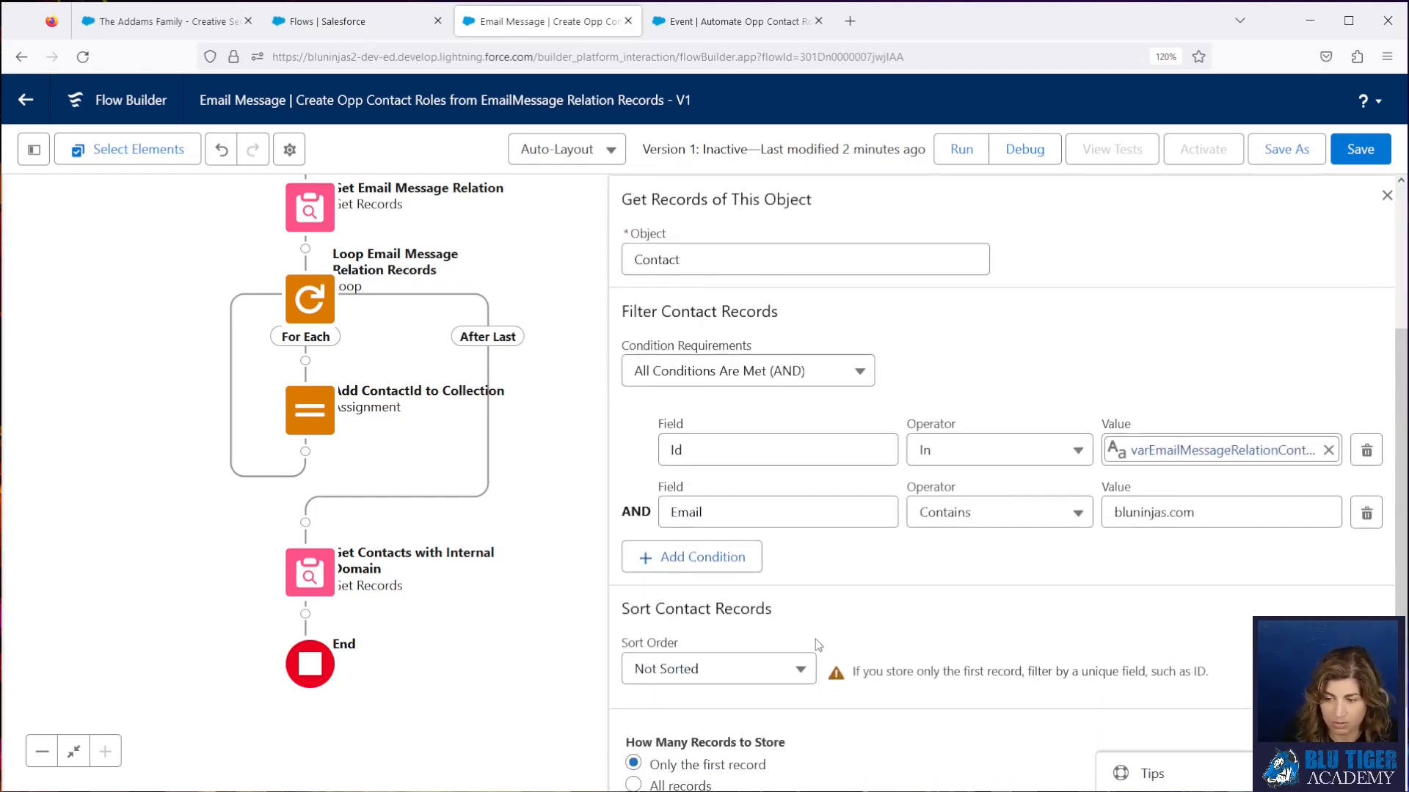
scroll(815, 640, down, 2)
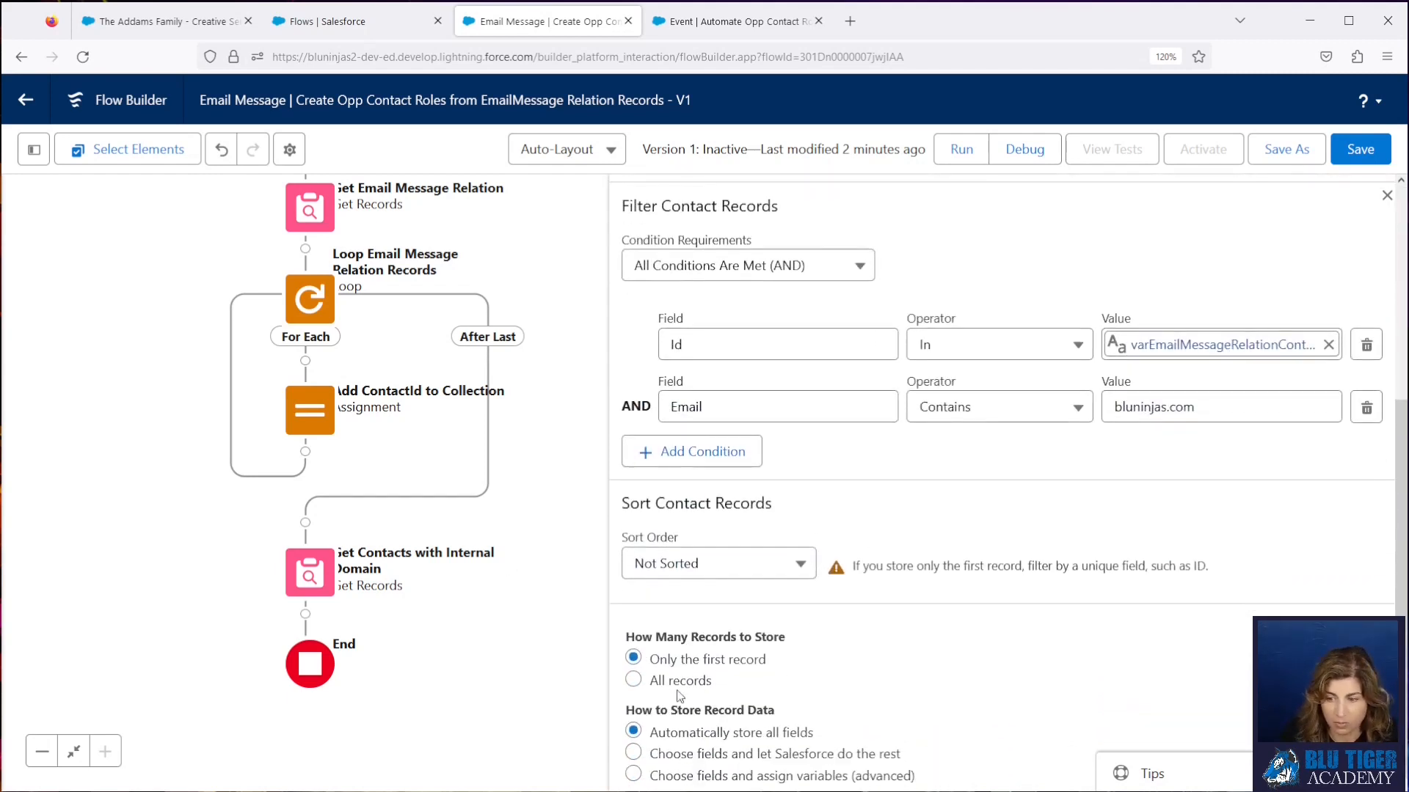
click(633, 680)
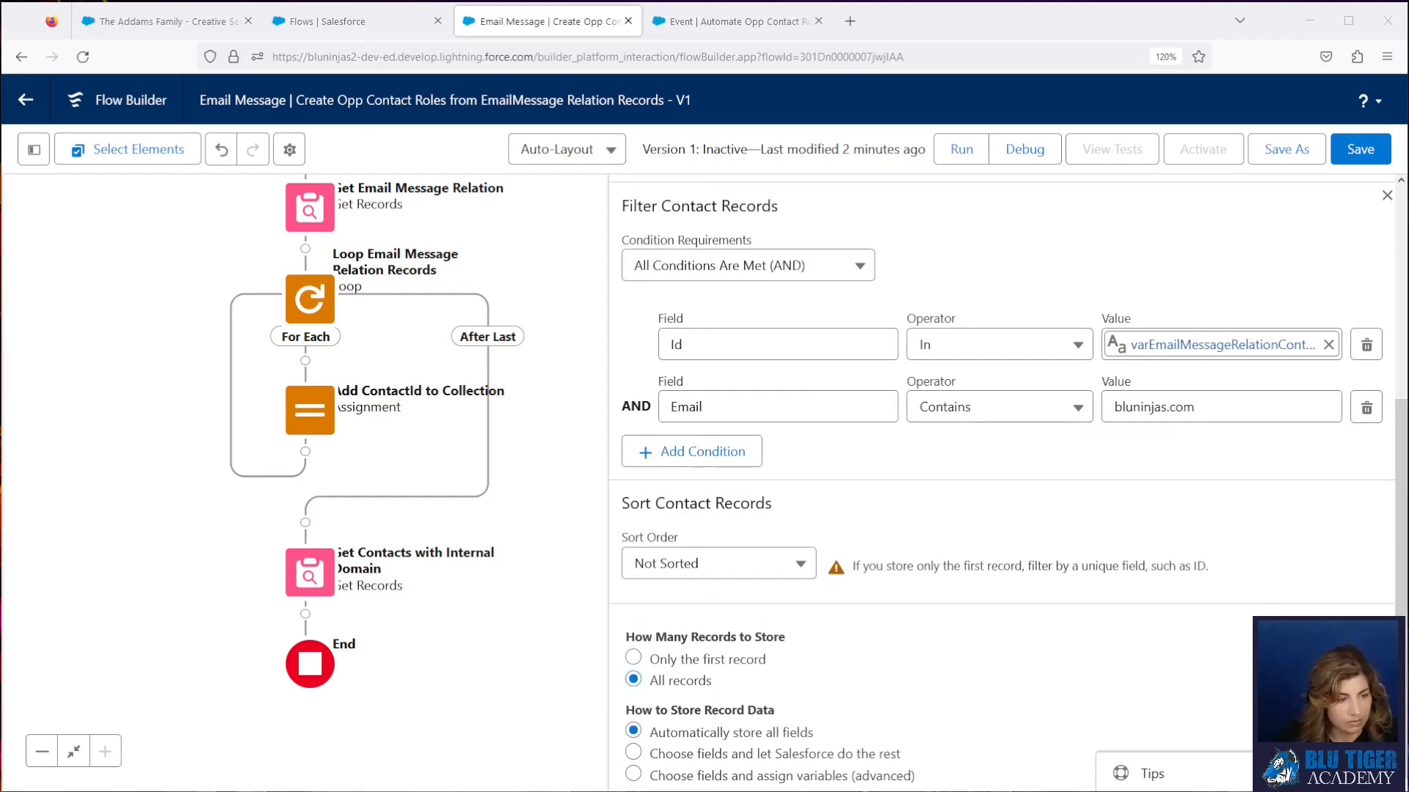
- Add a Decision element labelled Contacts with Internal Domain Exist? after the Get Contacts with Internal Domain element
click(305, 613)
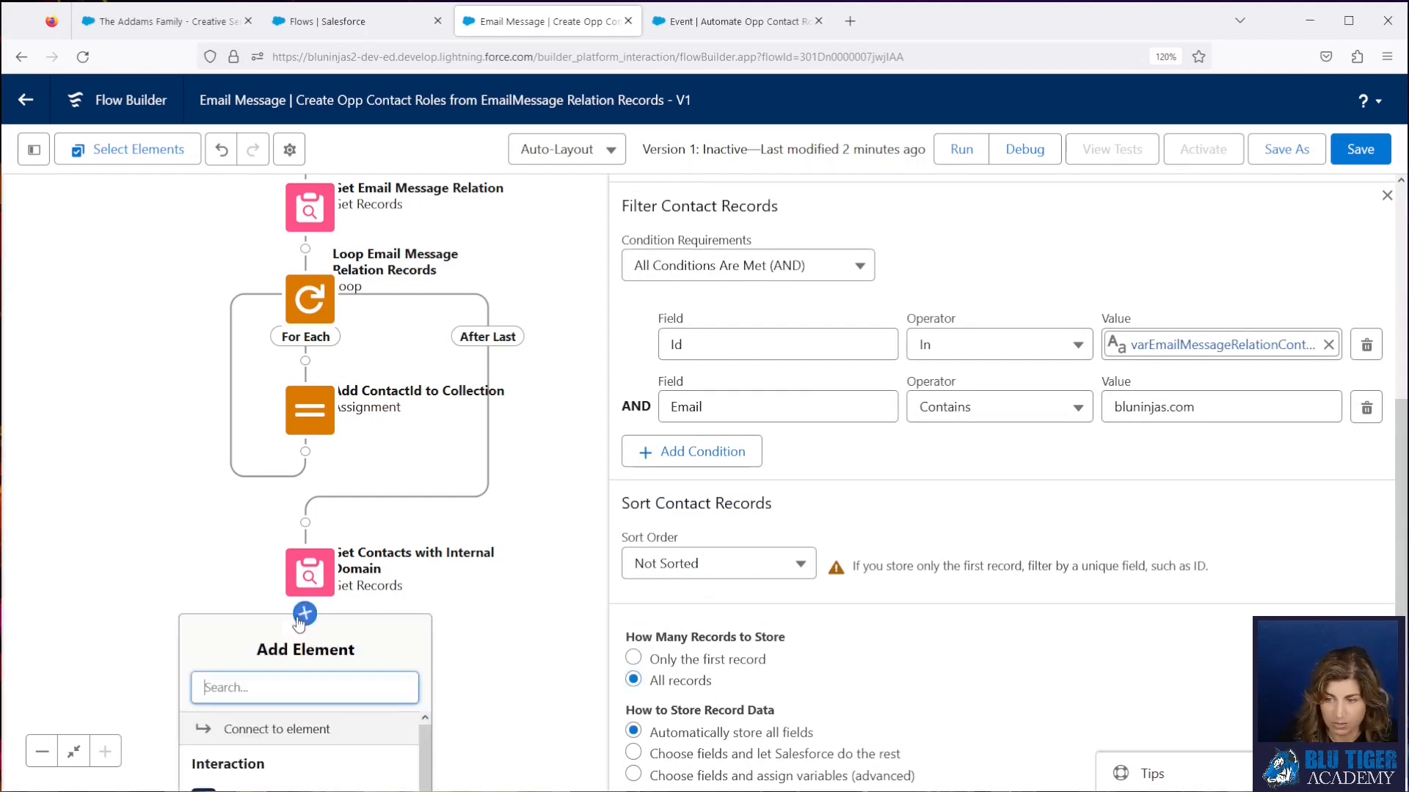
text(decision)
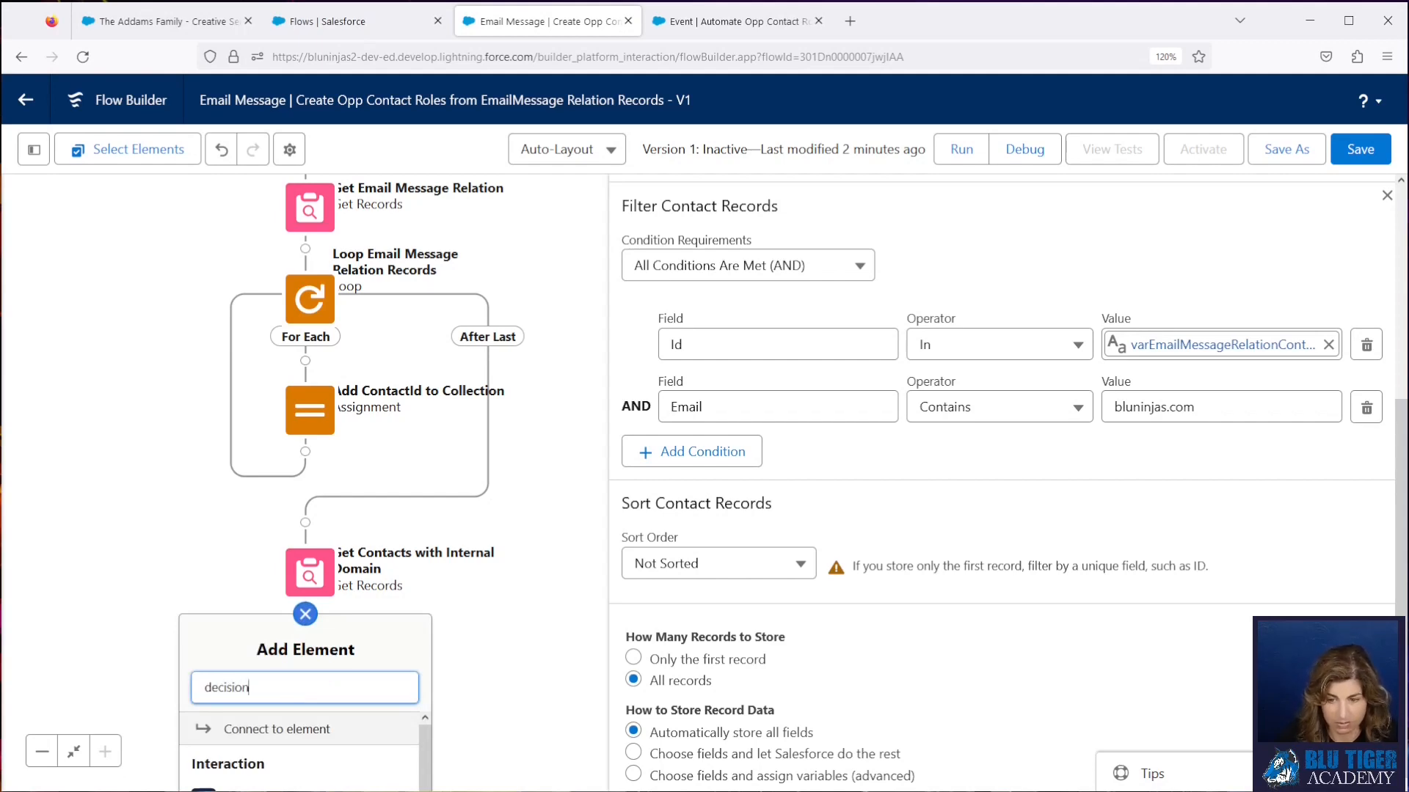
click(293, 738)
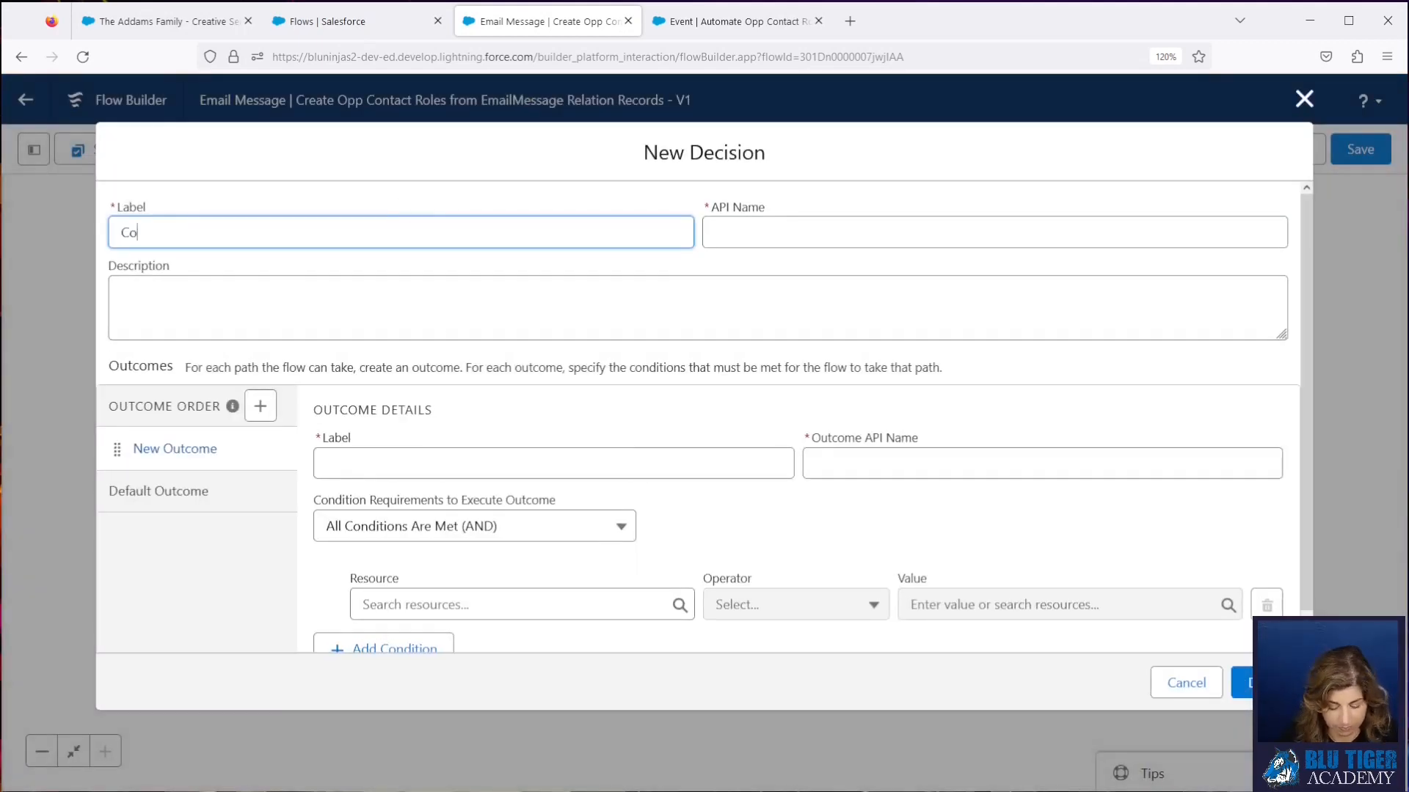
text(Contacts with In)
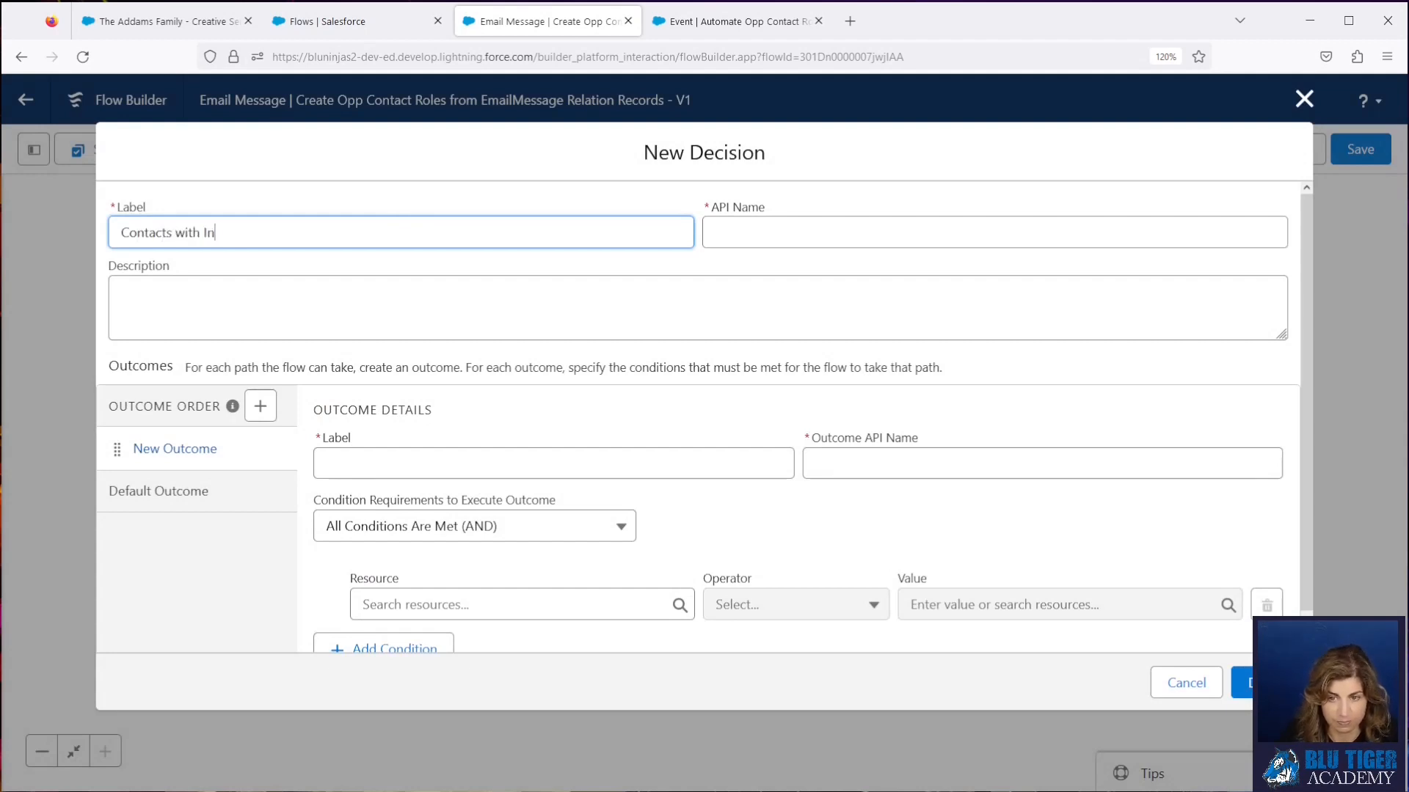
text(ternal Domain Exist?)
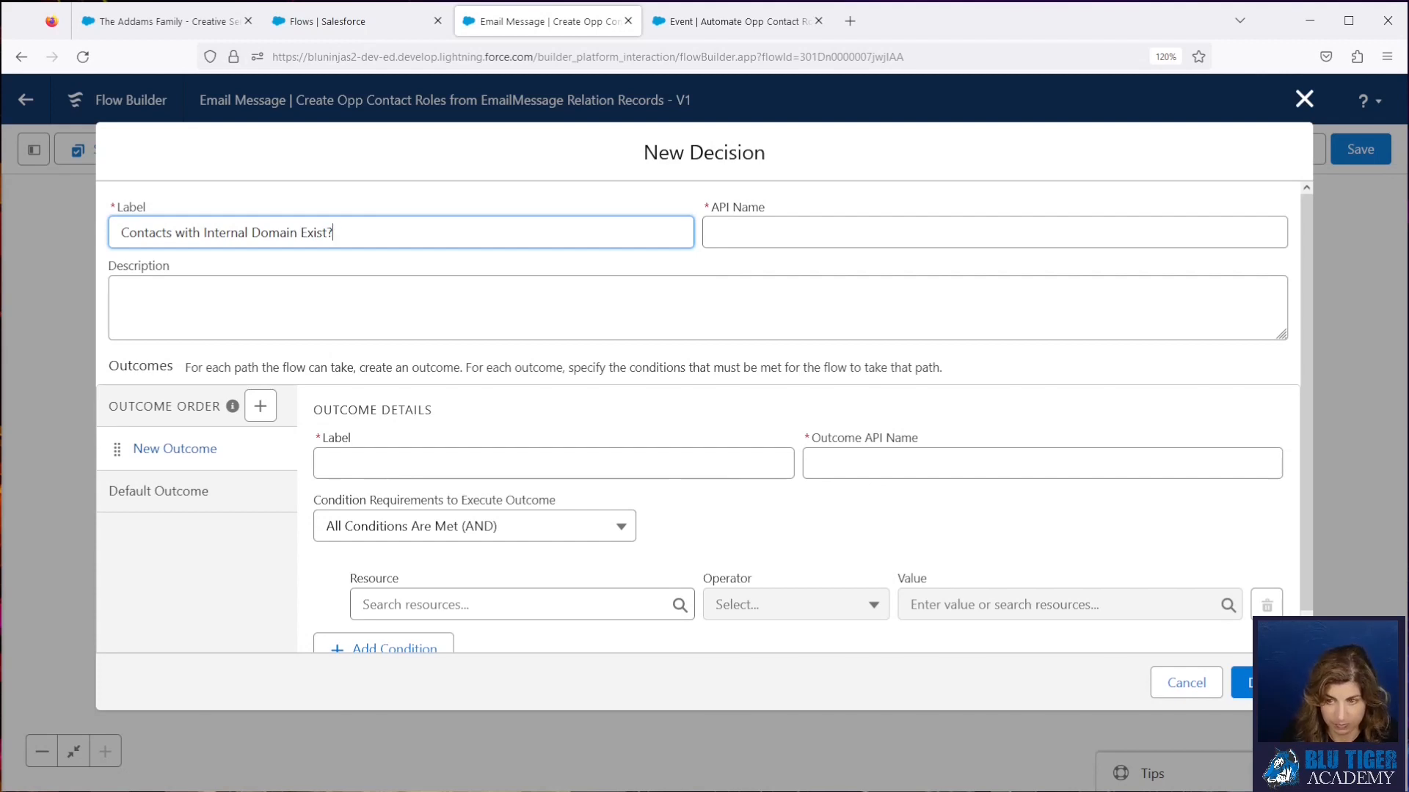
key(Tab)
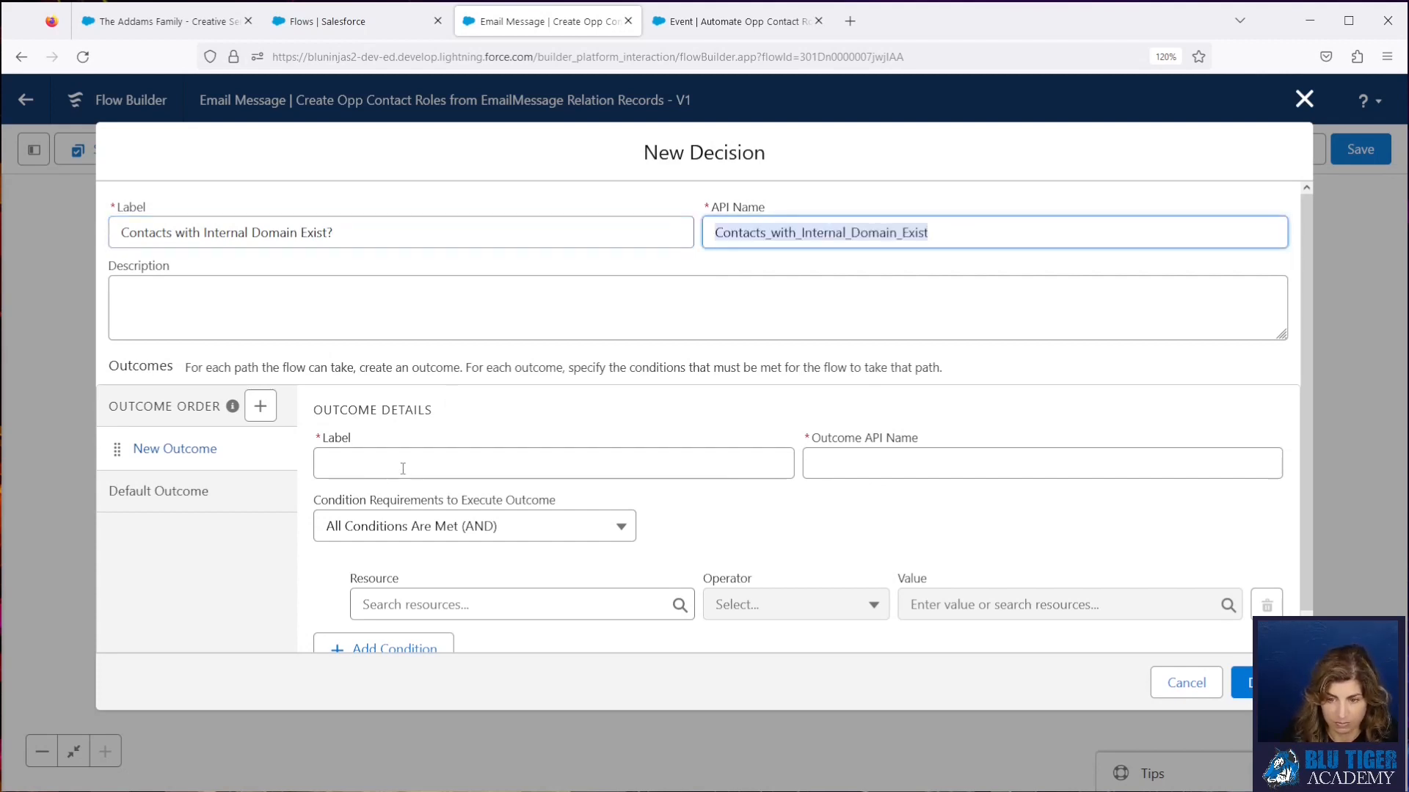
- Label the first outcome Yes and set its condition to Contacts from Get_Contacts_with_Internal_Domain Is Null False
click(403, 469)
key(Tab)
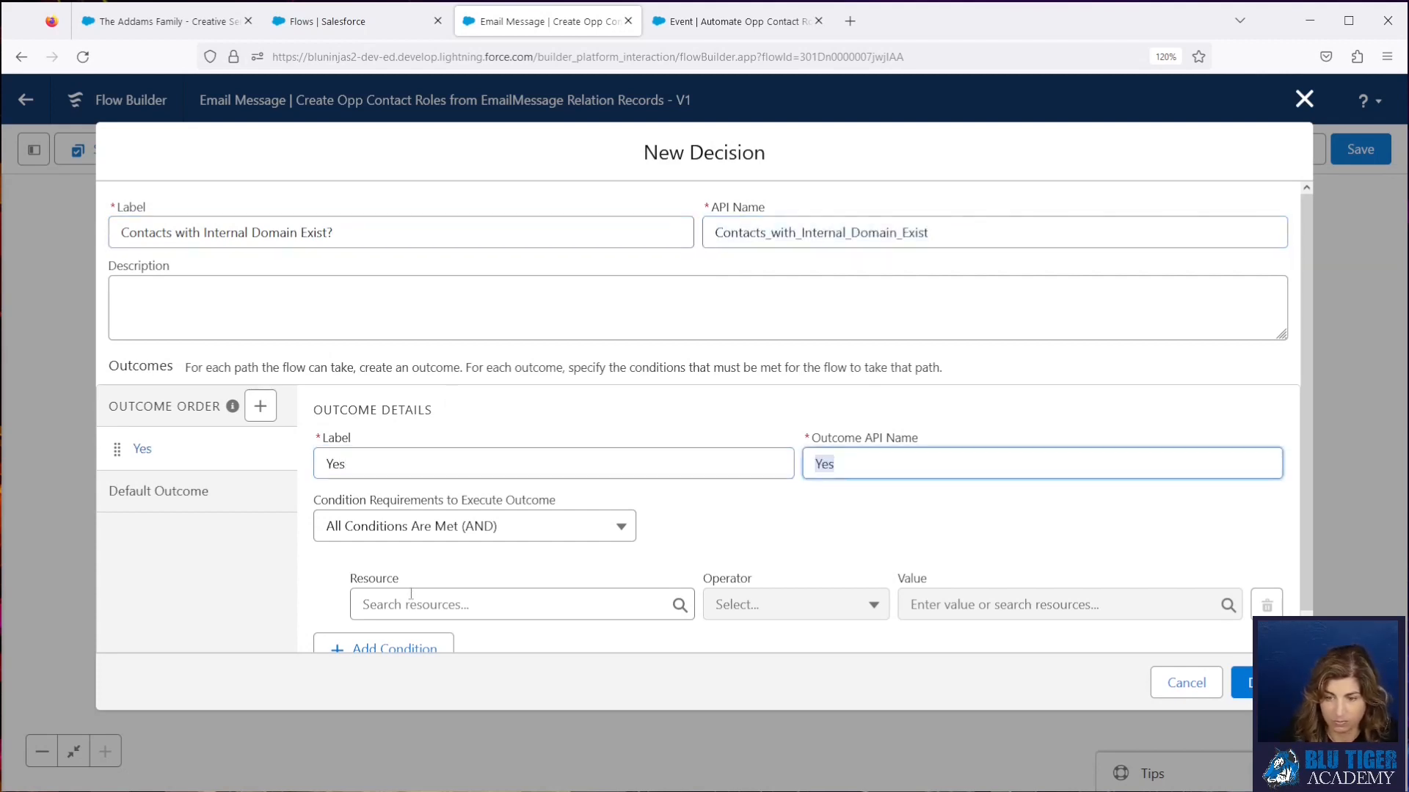
click(411, 604)
text(get)
click(458, 478)
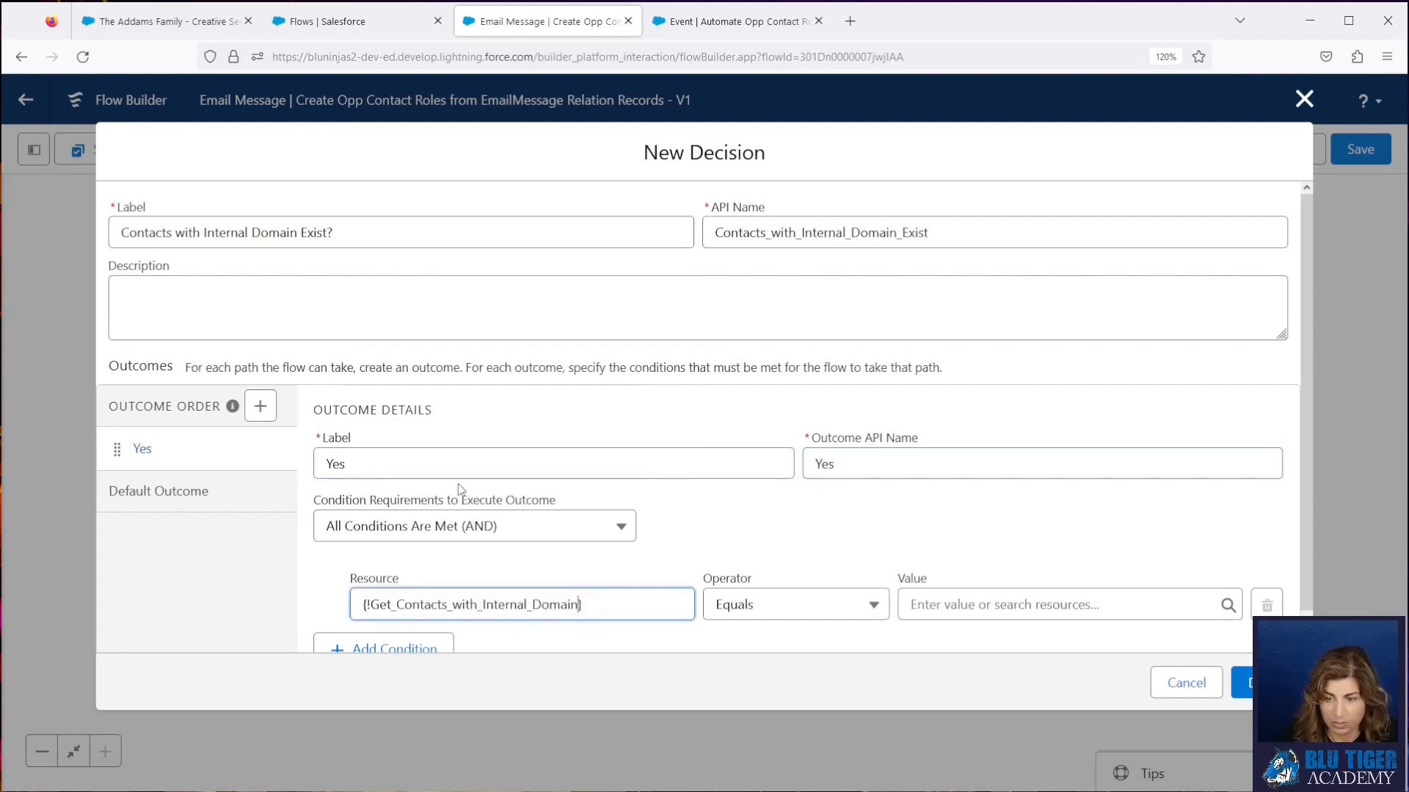
click(781, 609)
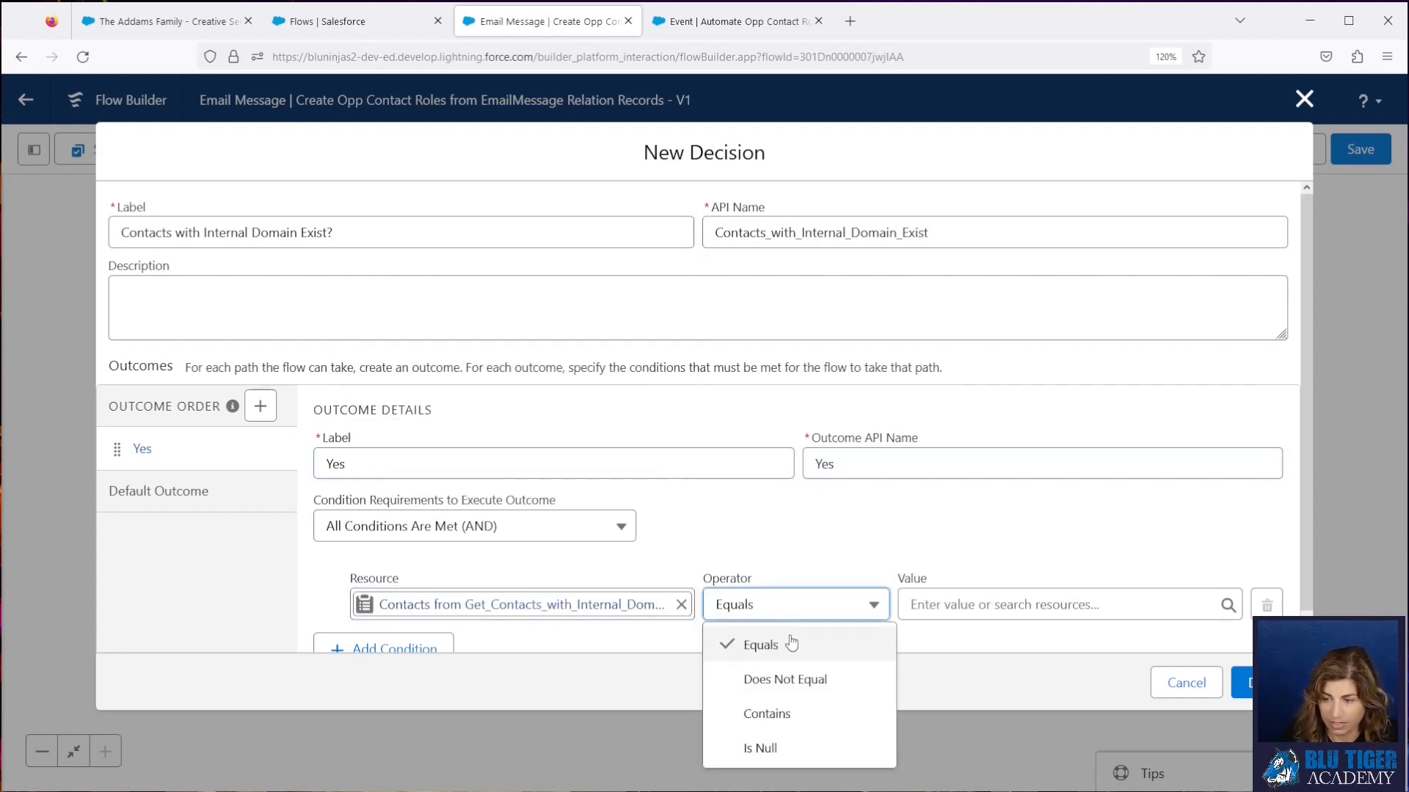
click(795, 756)
click(950, 605)
text(false)
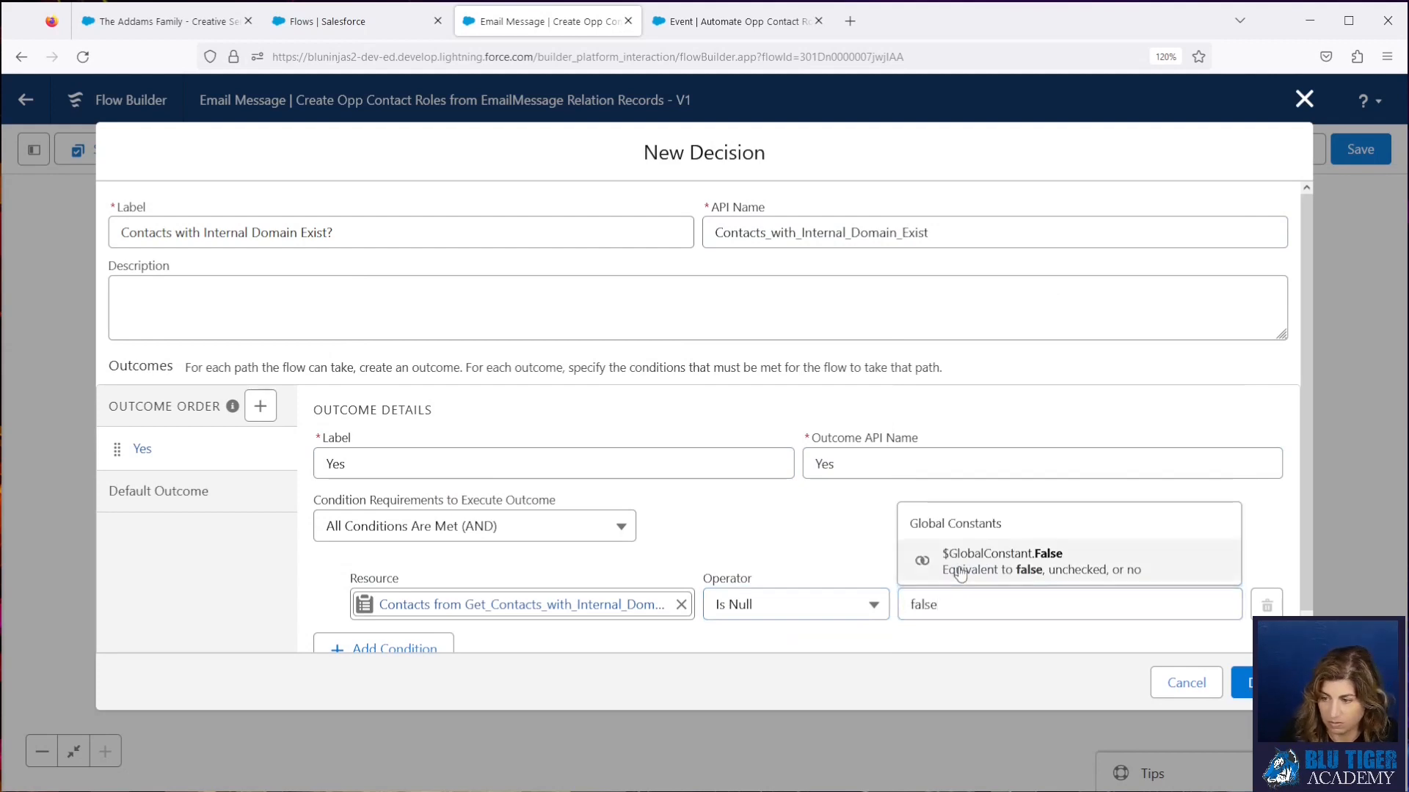
click(1002, 561)
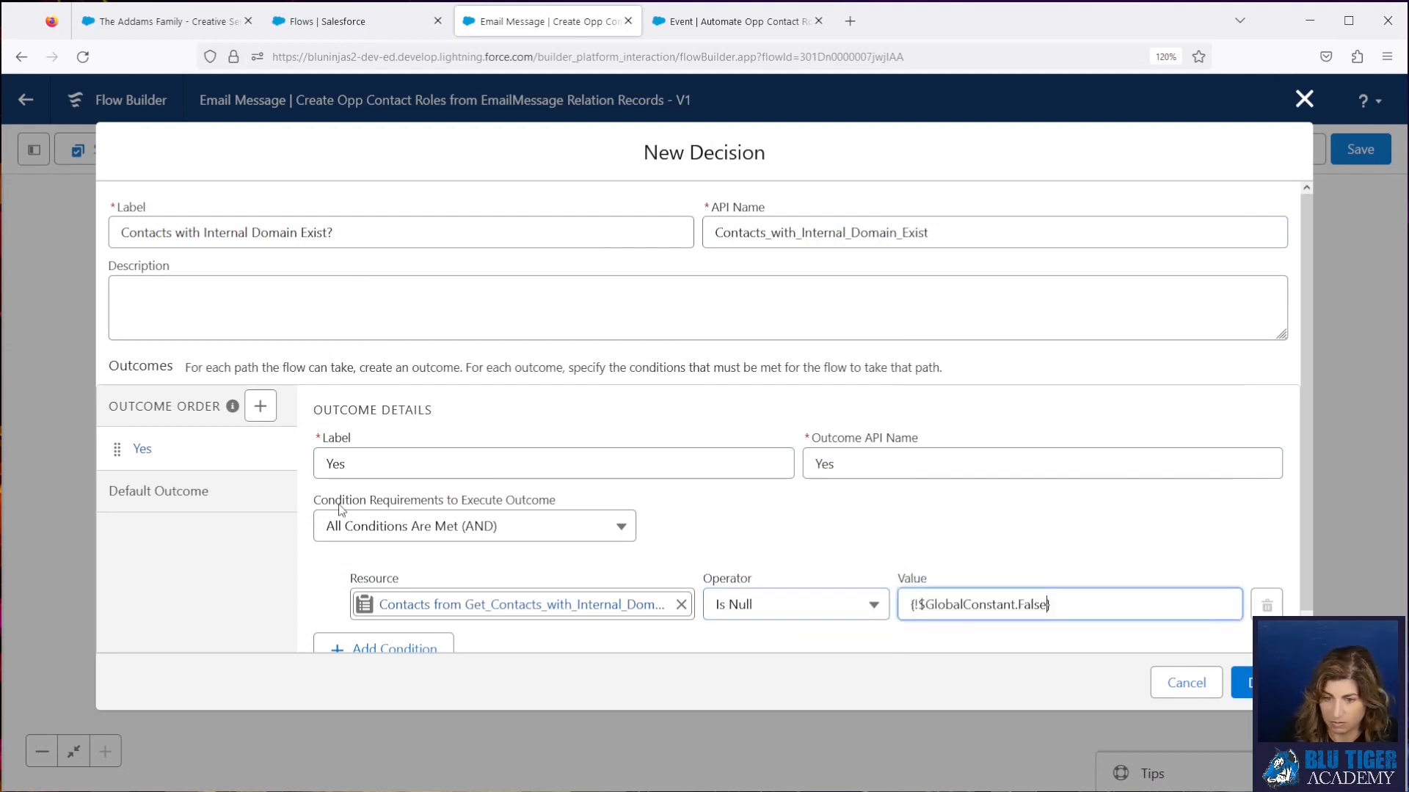
- Rename the decision's default outcome to No and finish the Contacts with Internal Domain Exist? element
click(277, 497)
drag(434, 467, 309, 466)
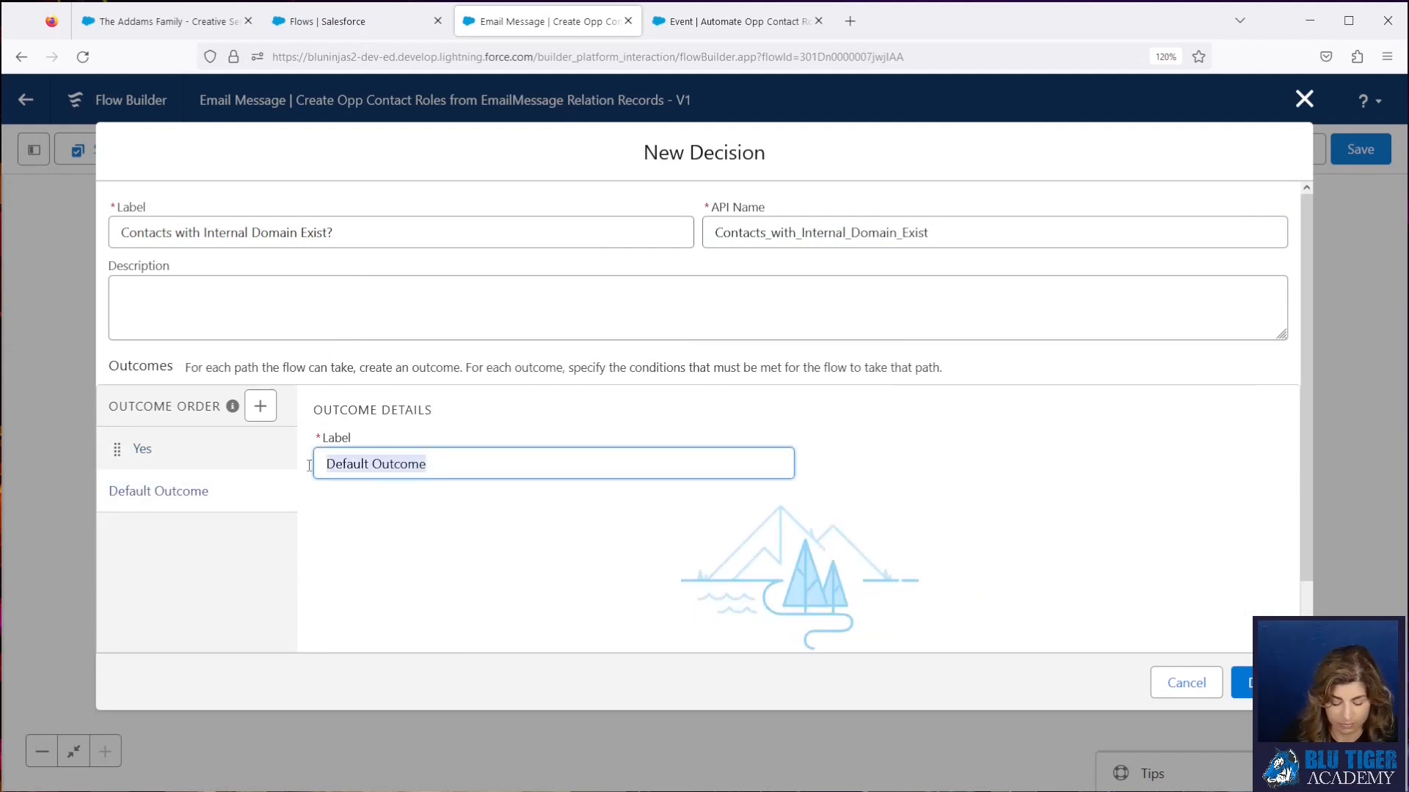
text(No)
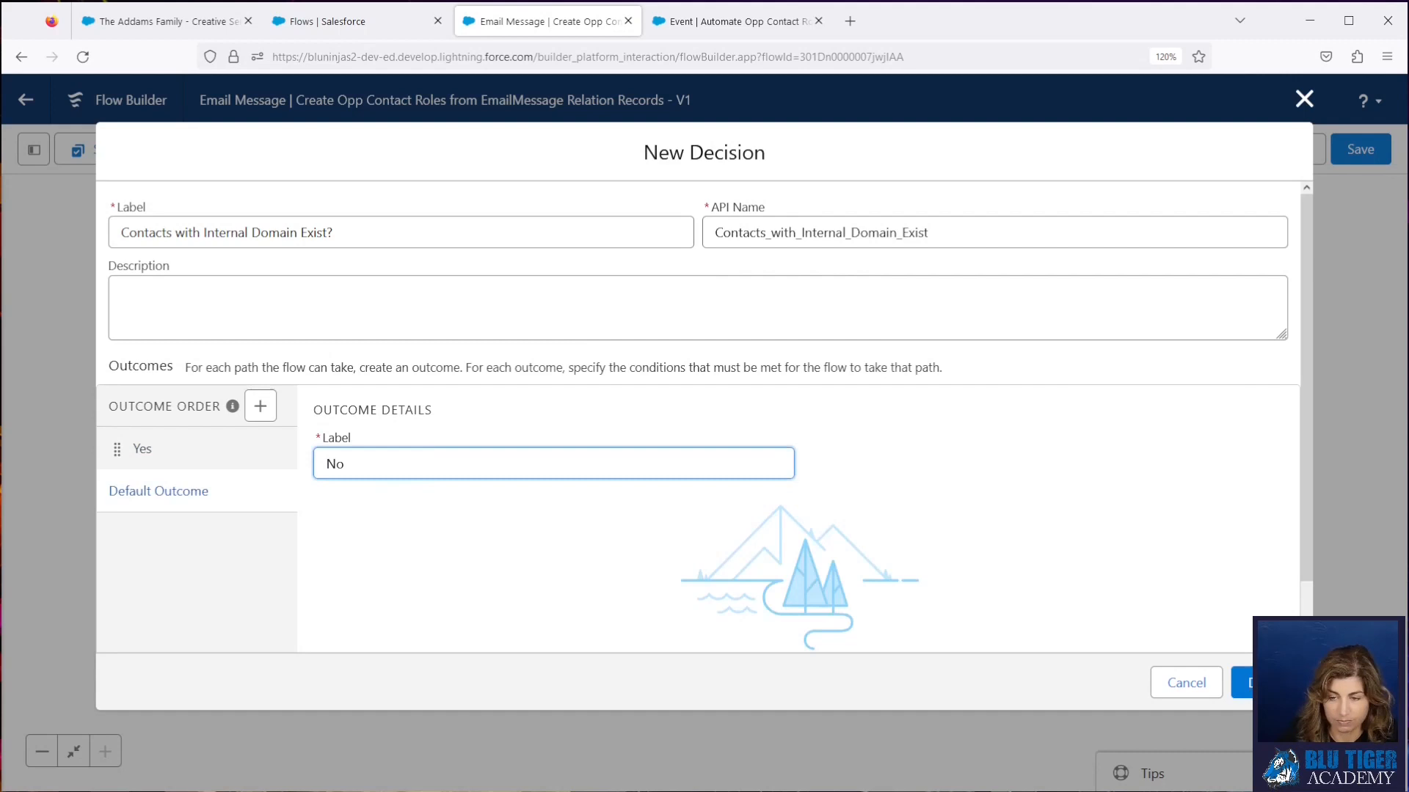
click(788, 502)
click(1241, 682)
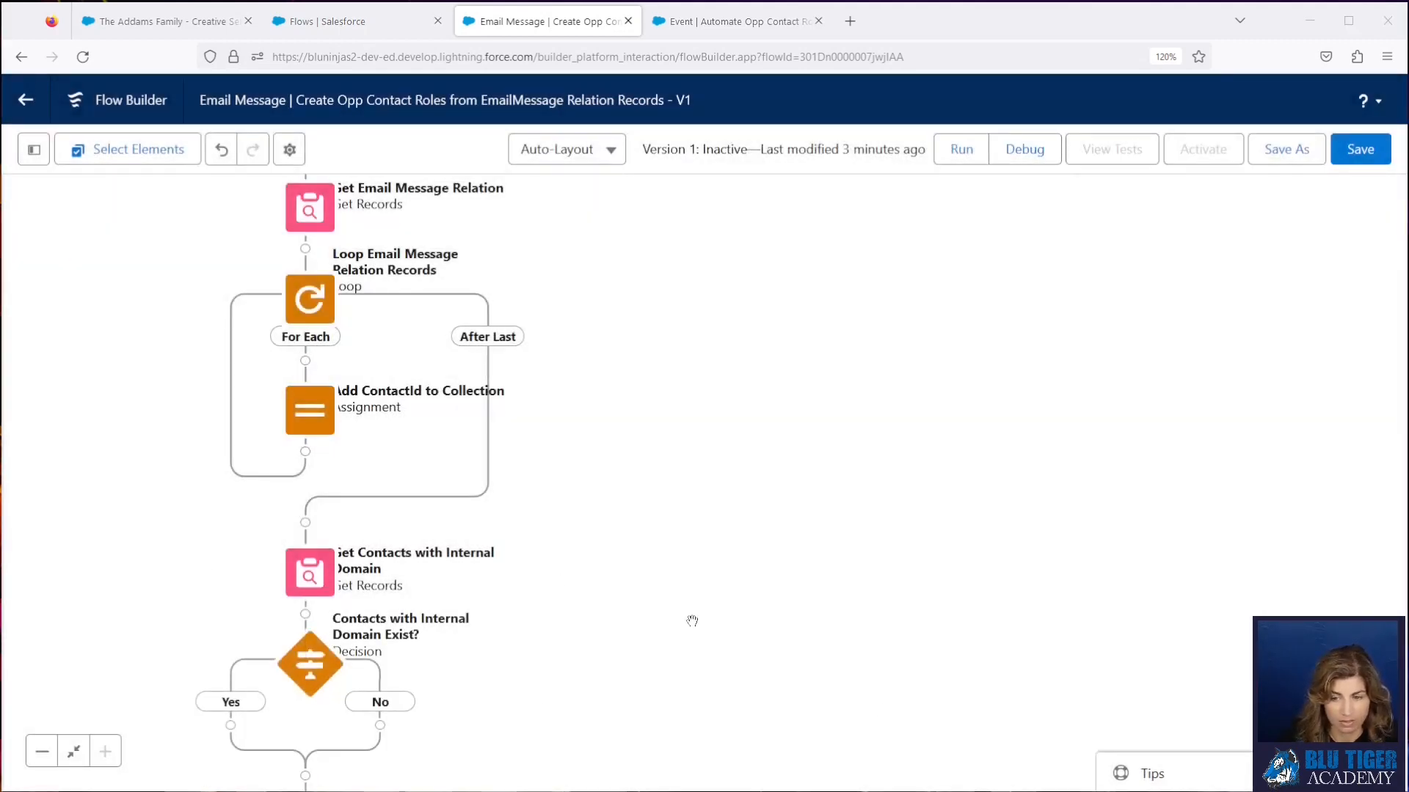
- Add a Loop element labelled Loop Contacts with Internal Domain on the decision's Yes path
drag(690, 617, 856, 409)
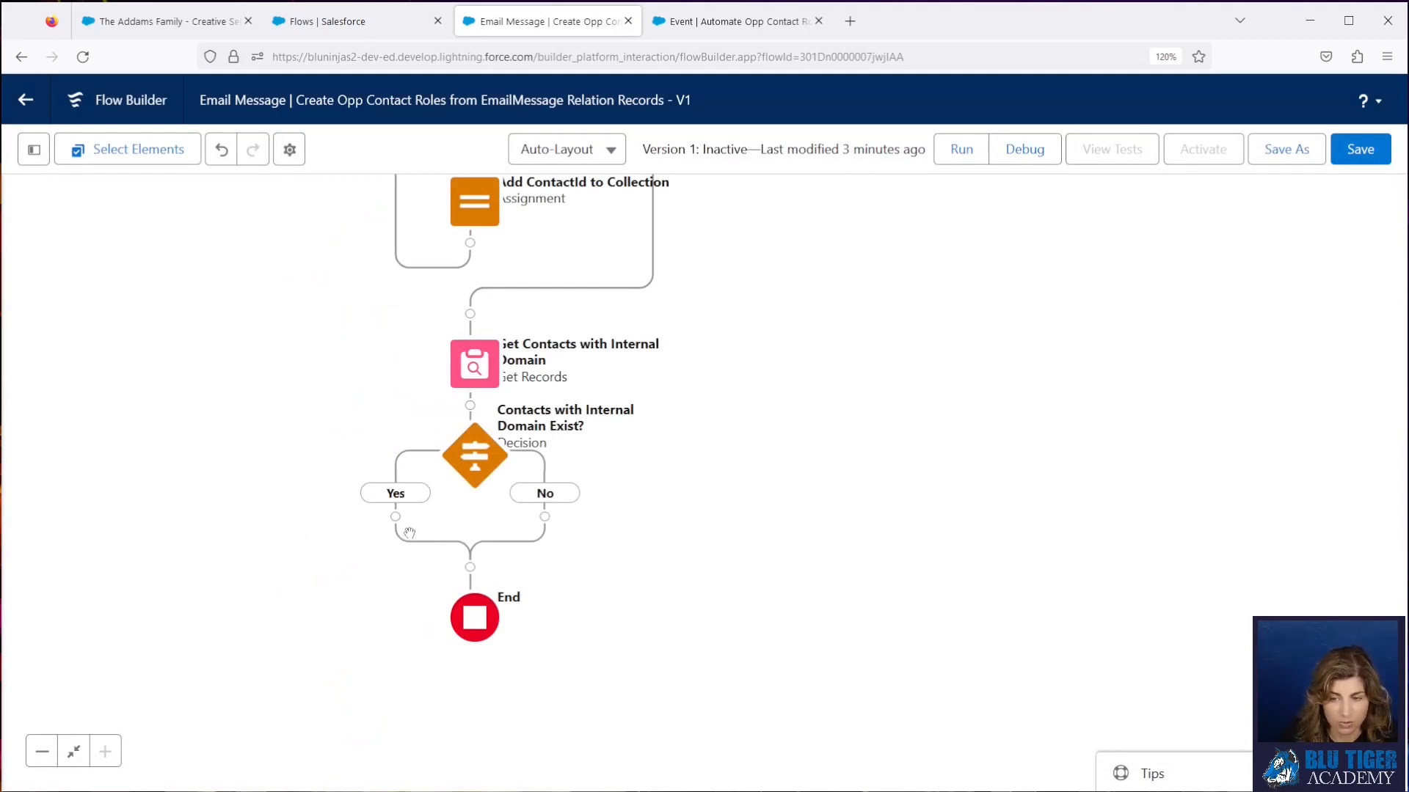
click(395, 525)
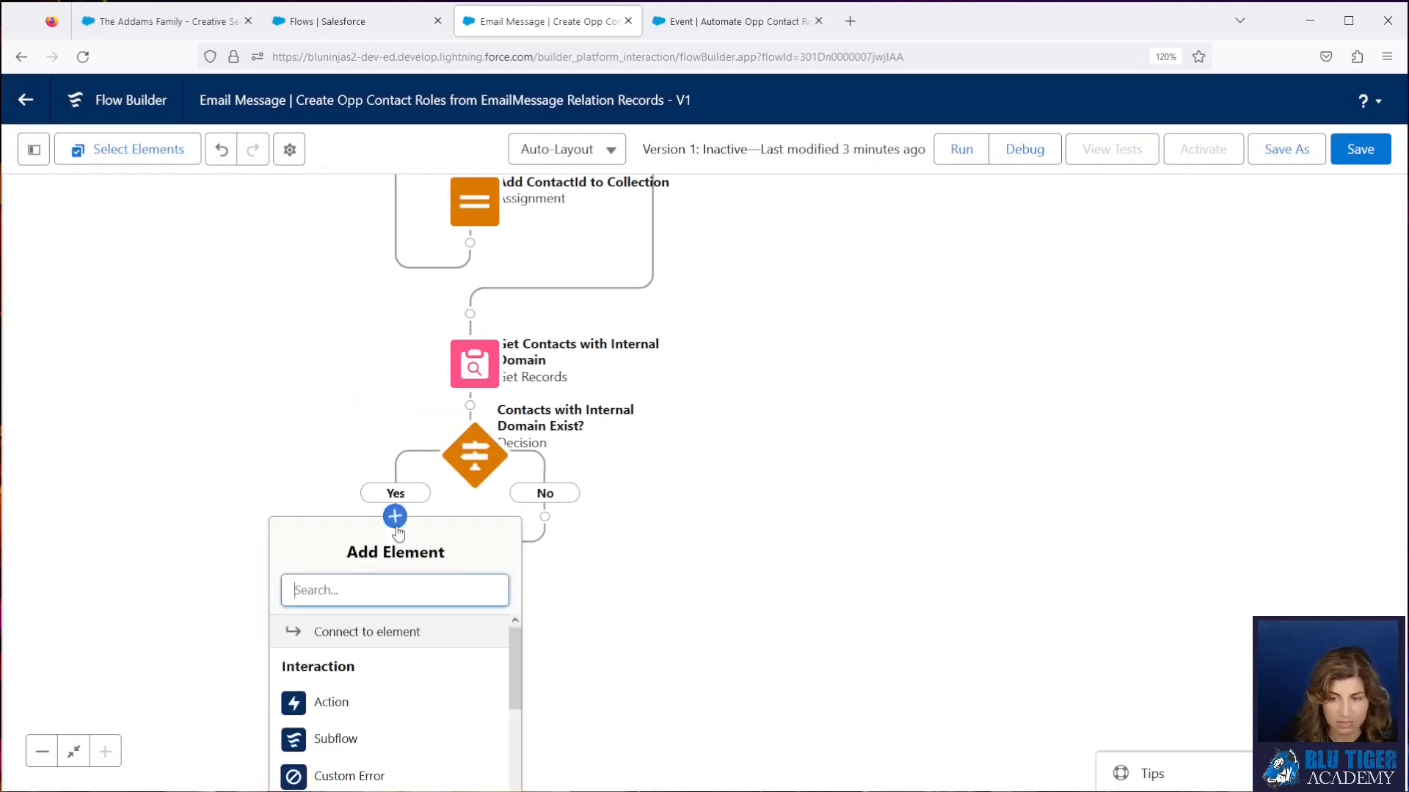
text(loop)
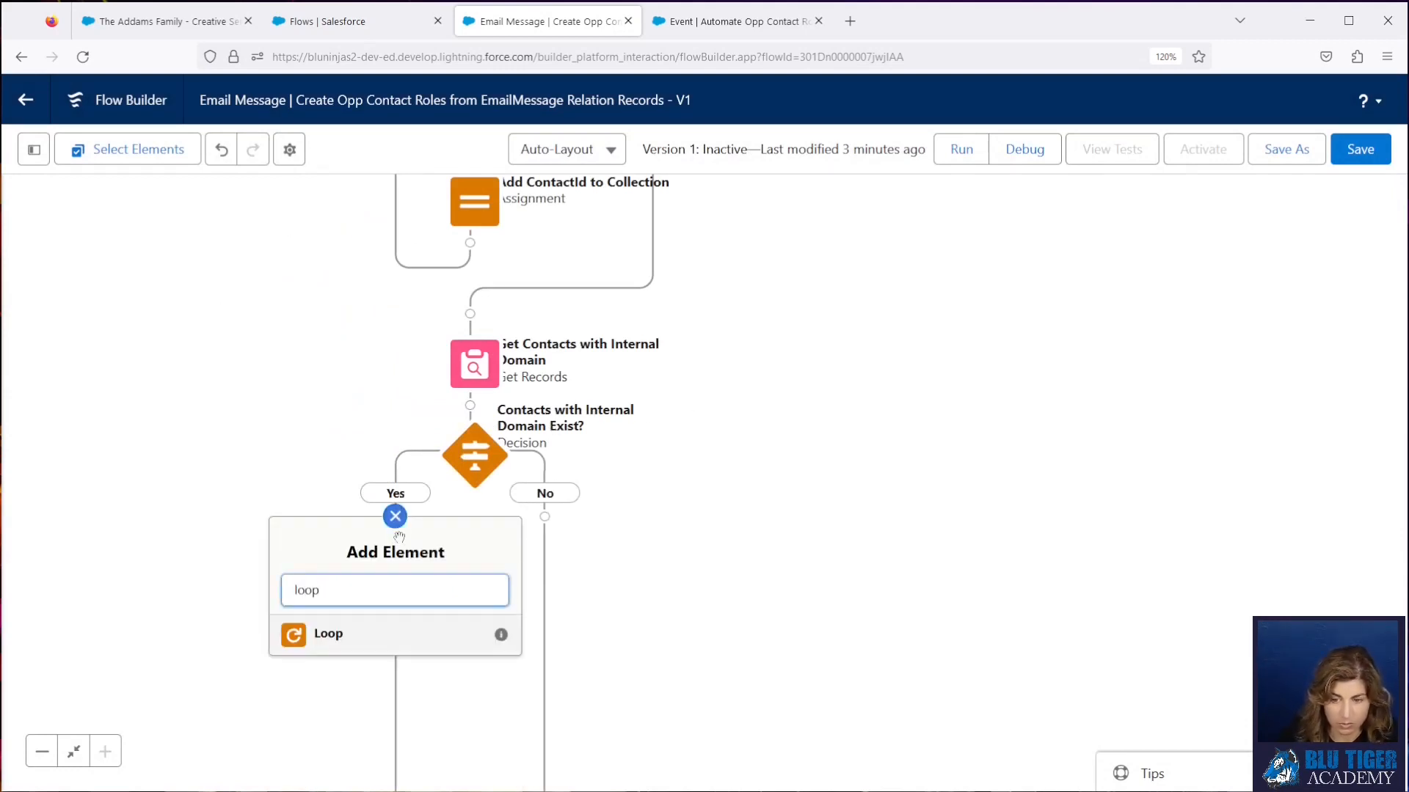
click(351, 637)
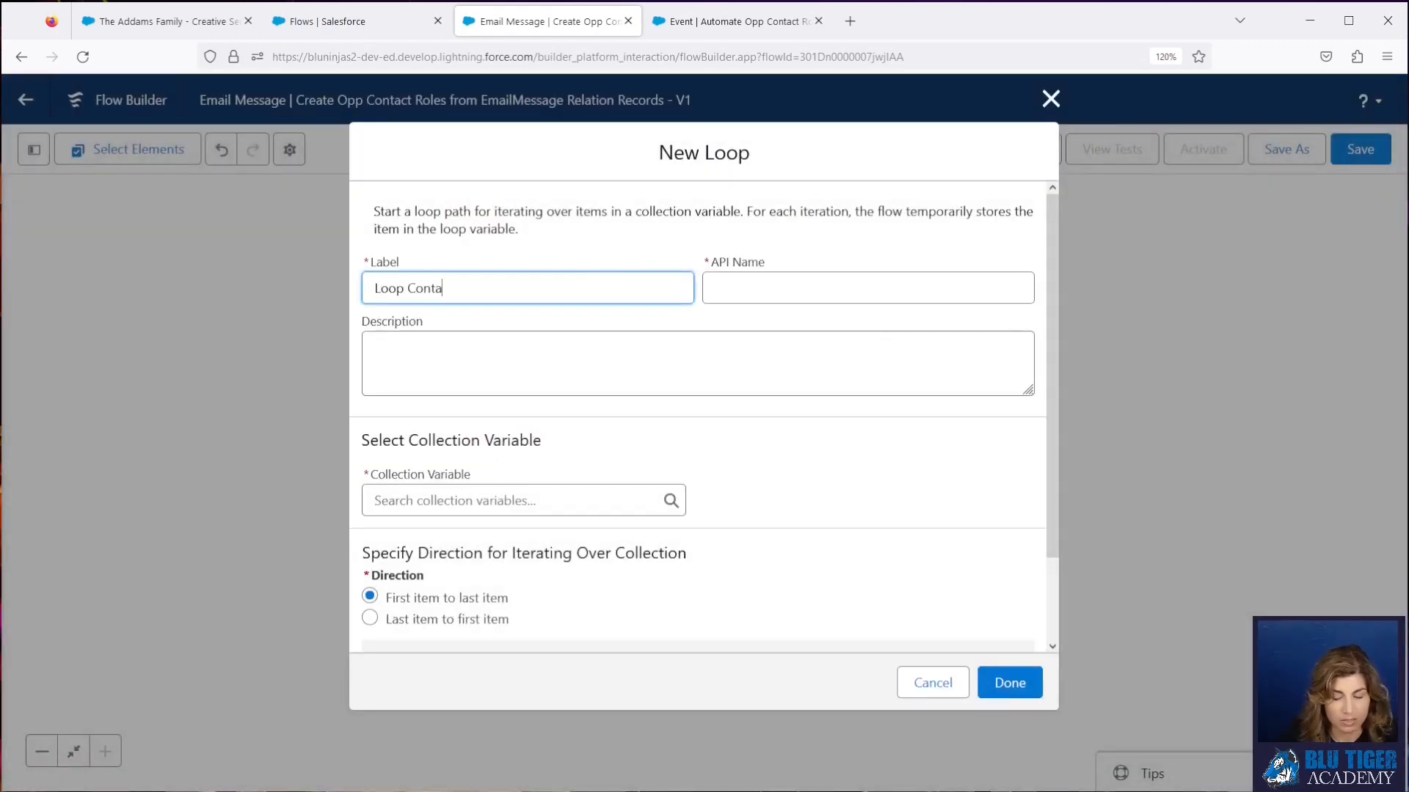
text(Loop Contacts with Intern)
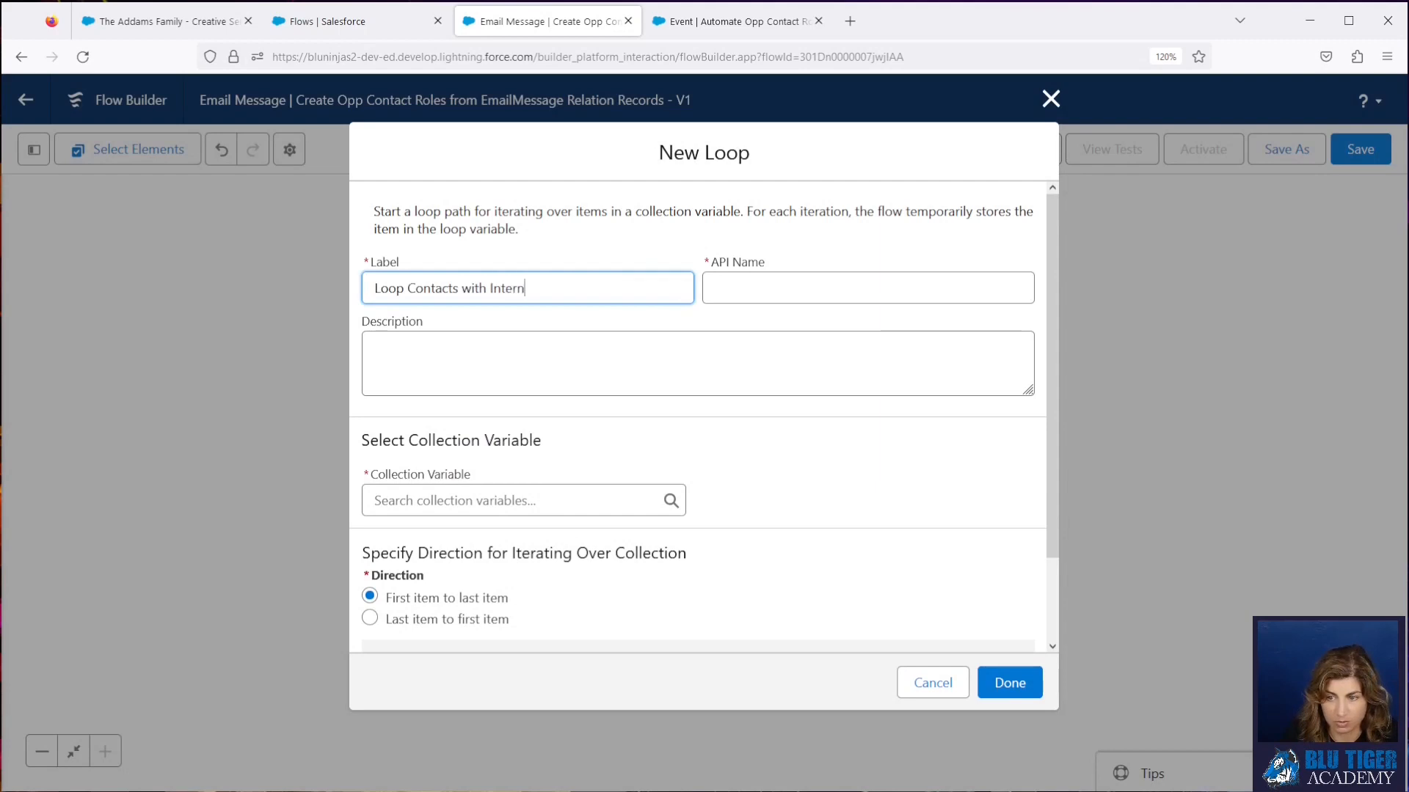
text(al Domain)
key(Tab)
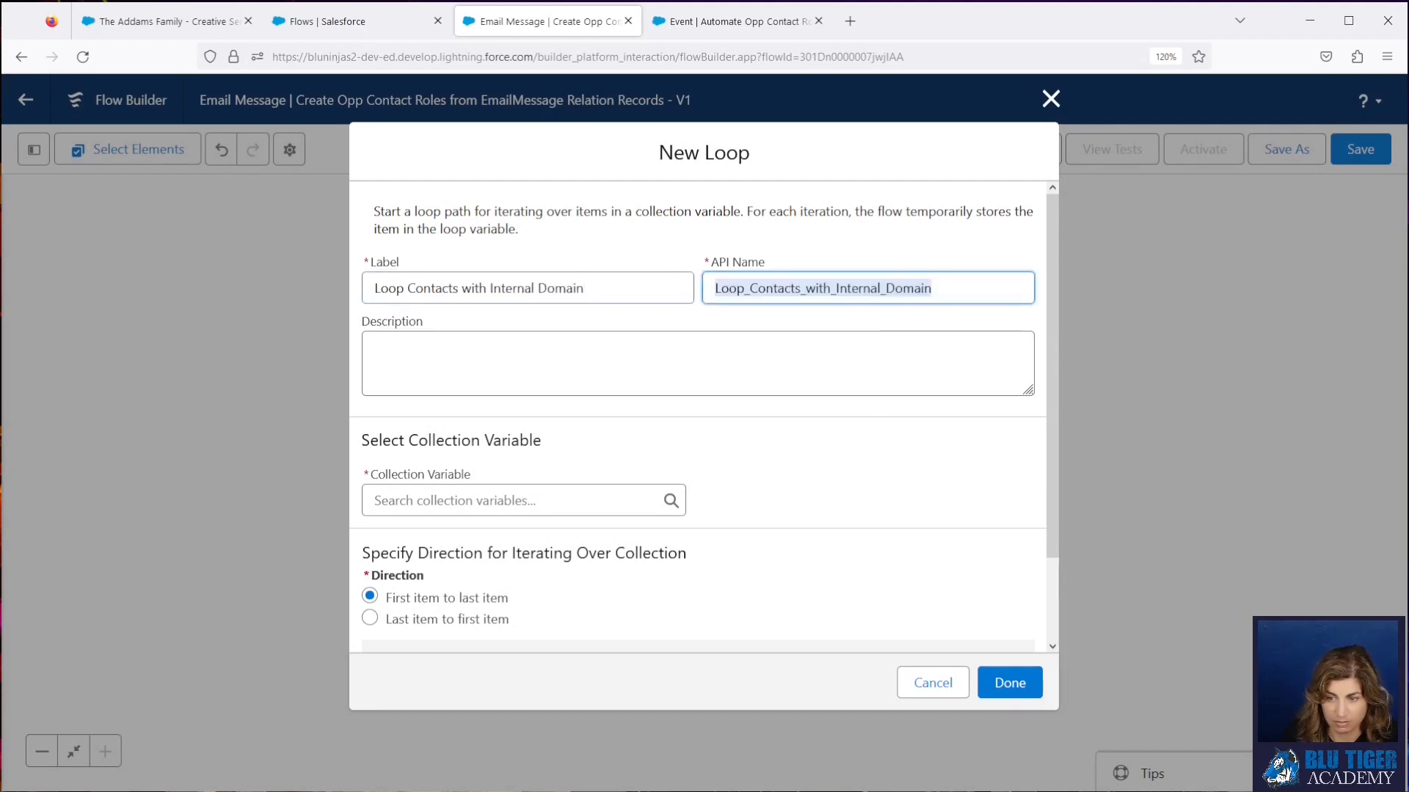
- Set the loop's collection variable to Contacts from Get_Contacts_with_Internal_Domain and finish the element
click(575, 495)
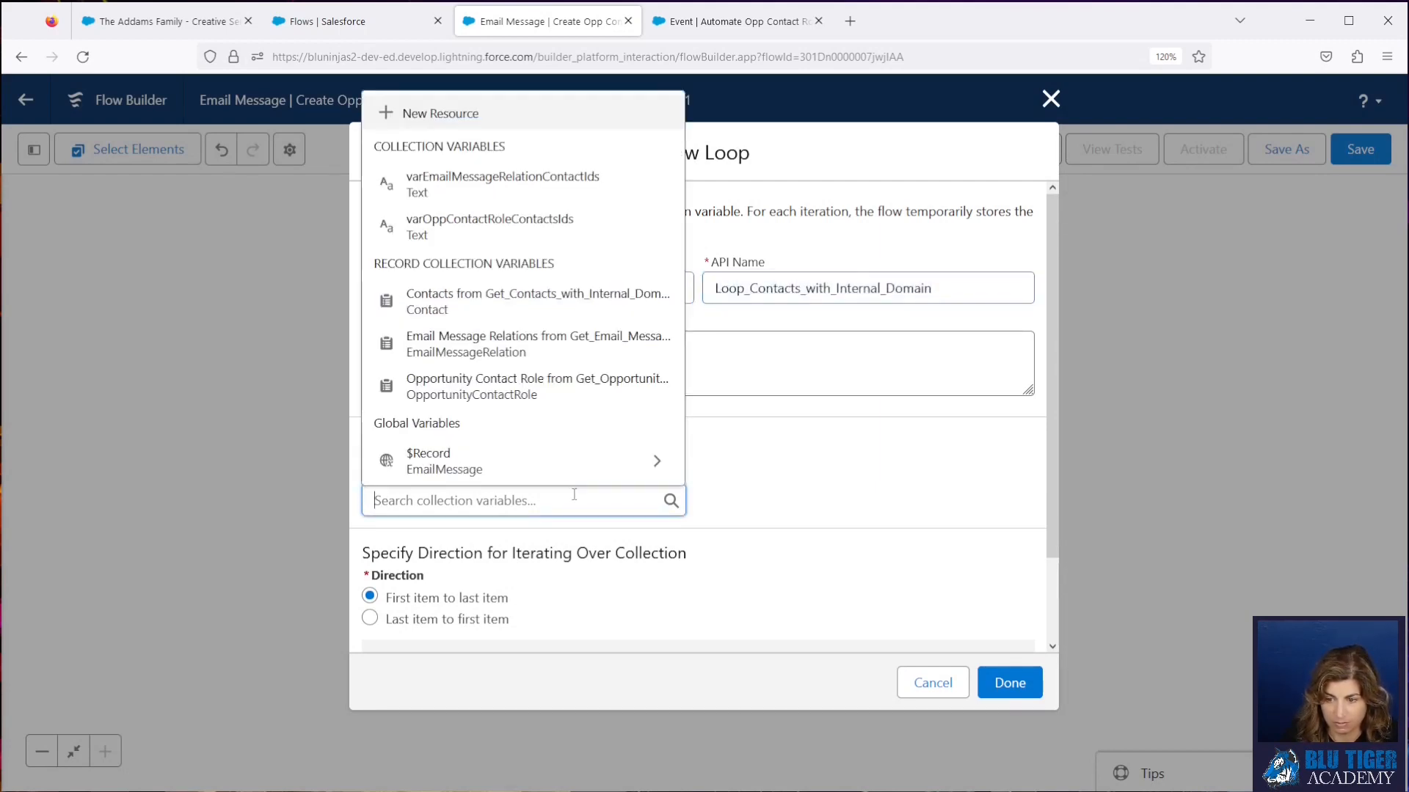
click(537, 302)
click(985, 685)
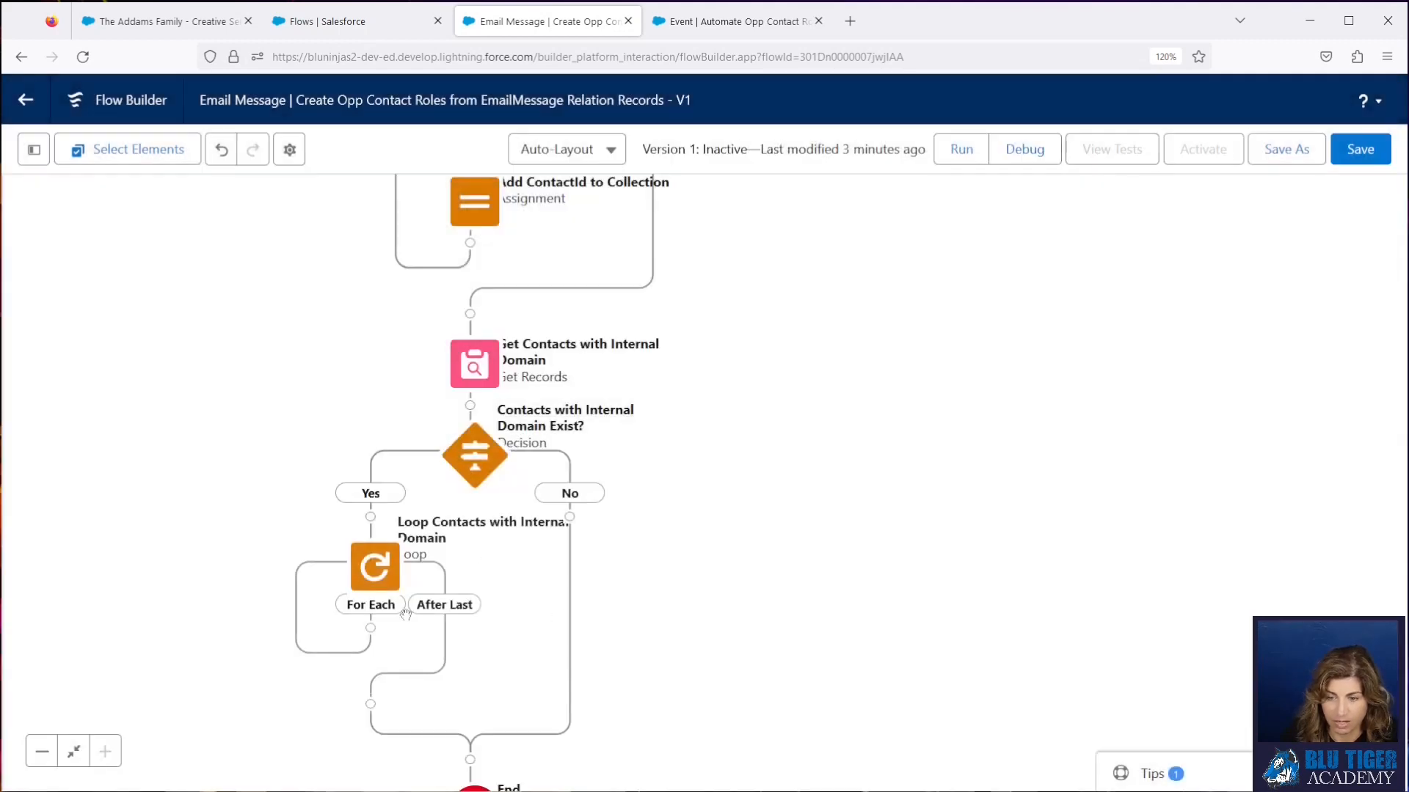
- Add an Assignment labelled Remove Contacts Ids from Email Message Relation Collection on the internal domain loop's For Each path
click(370, 628)
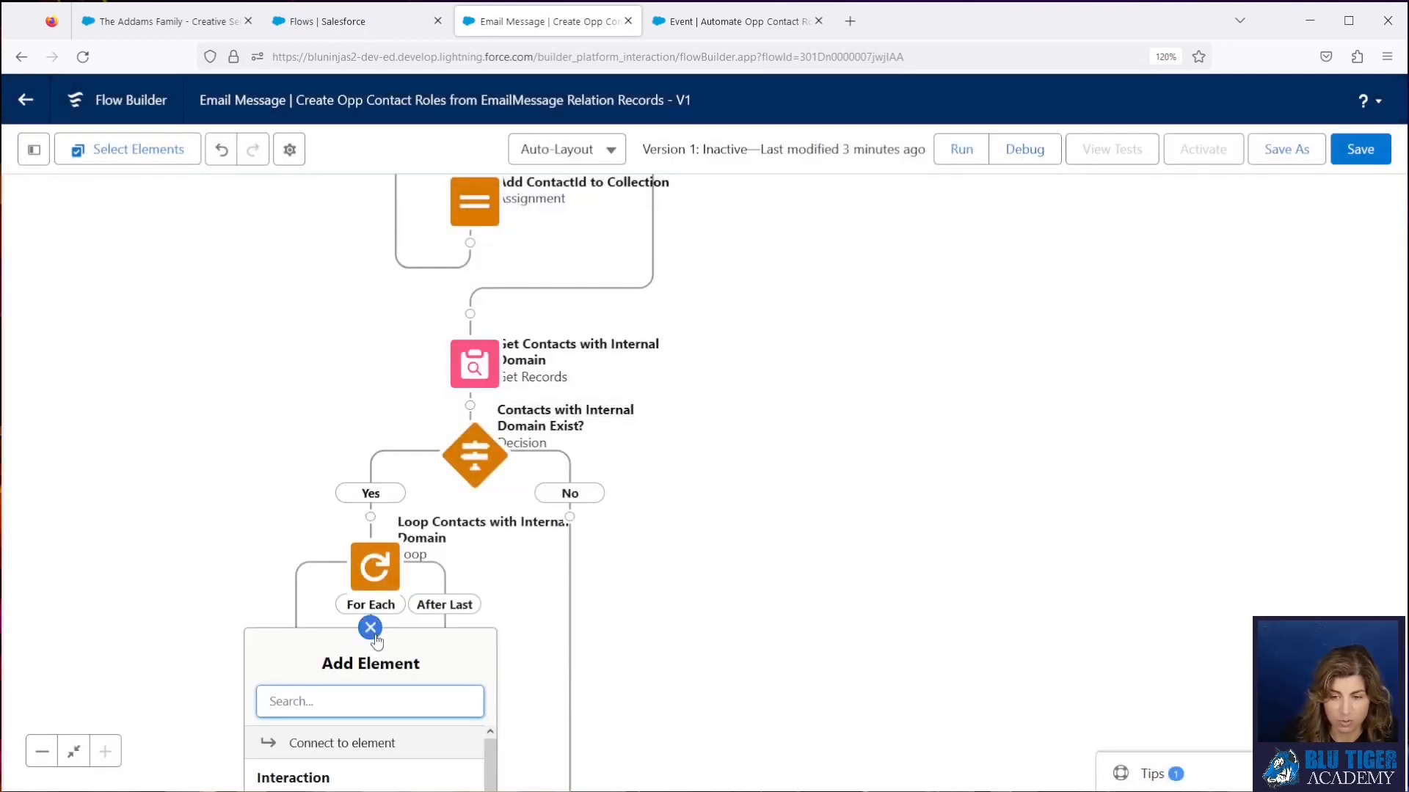
text(assign)
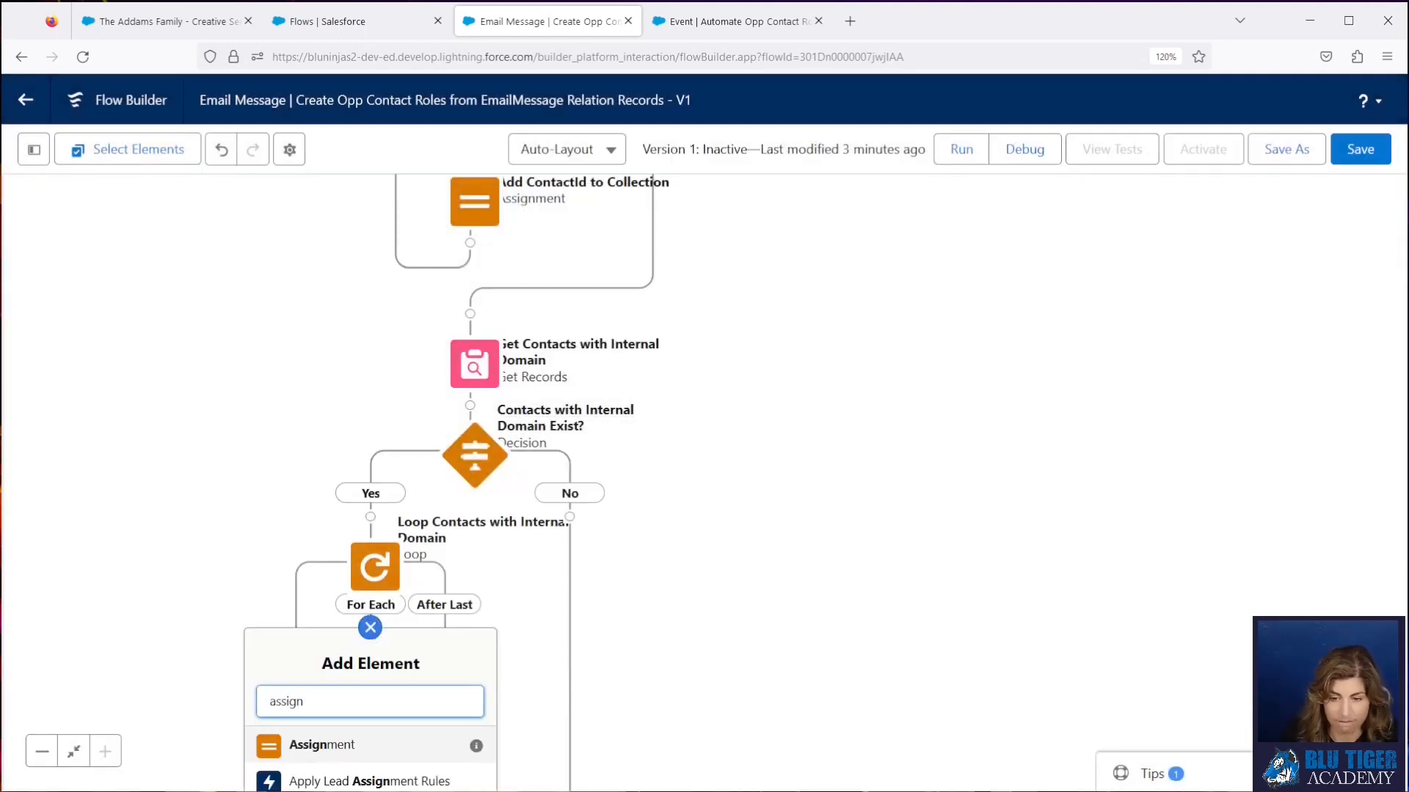
click(367, 745)
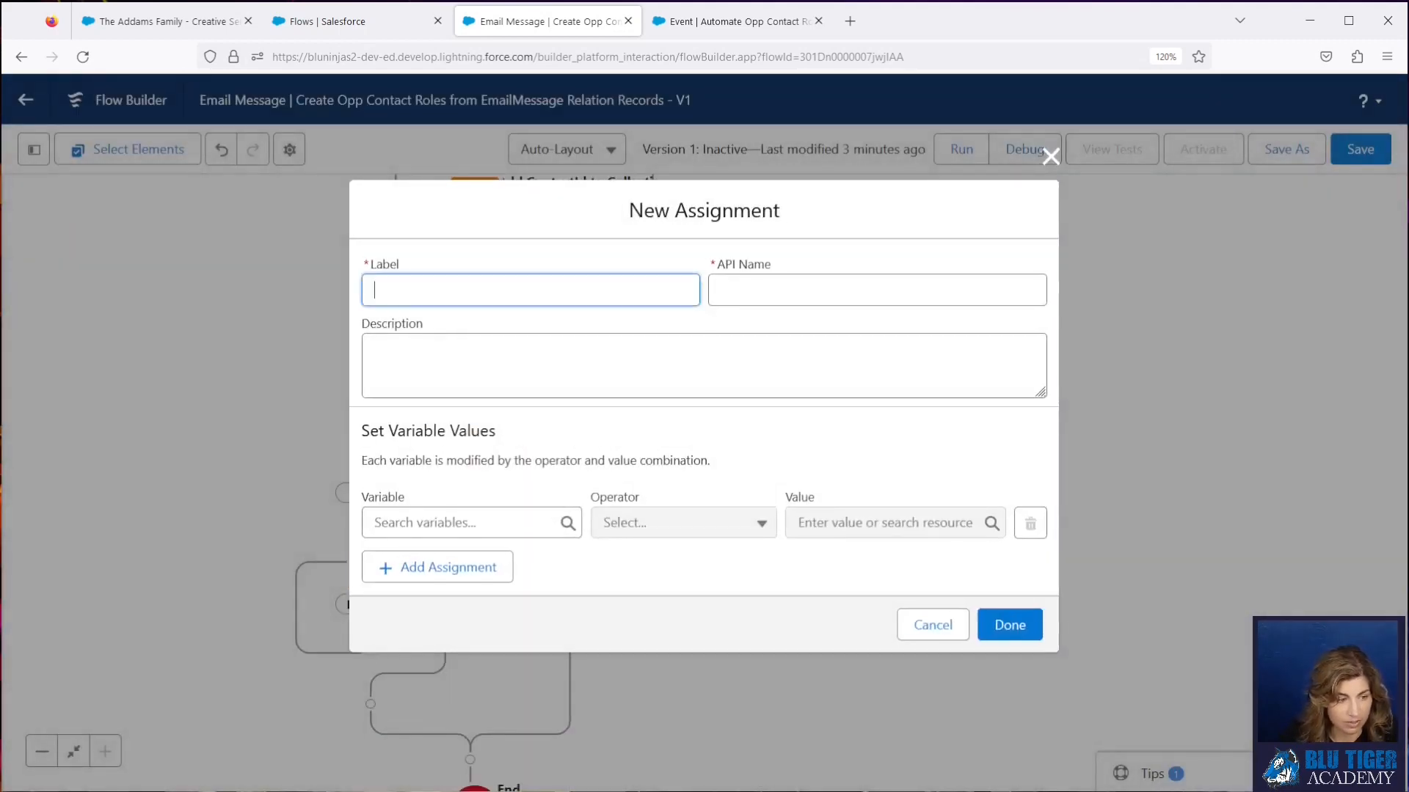
text(Remove Contacts Ids from )
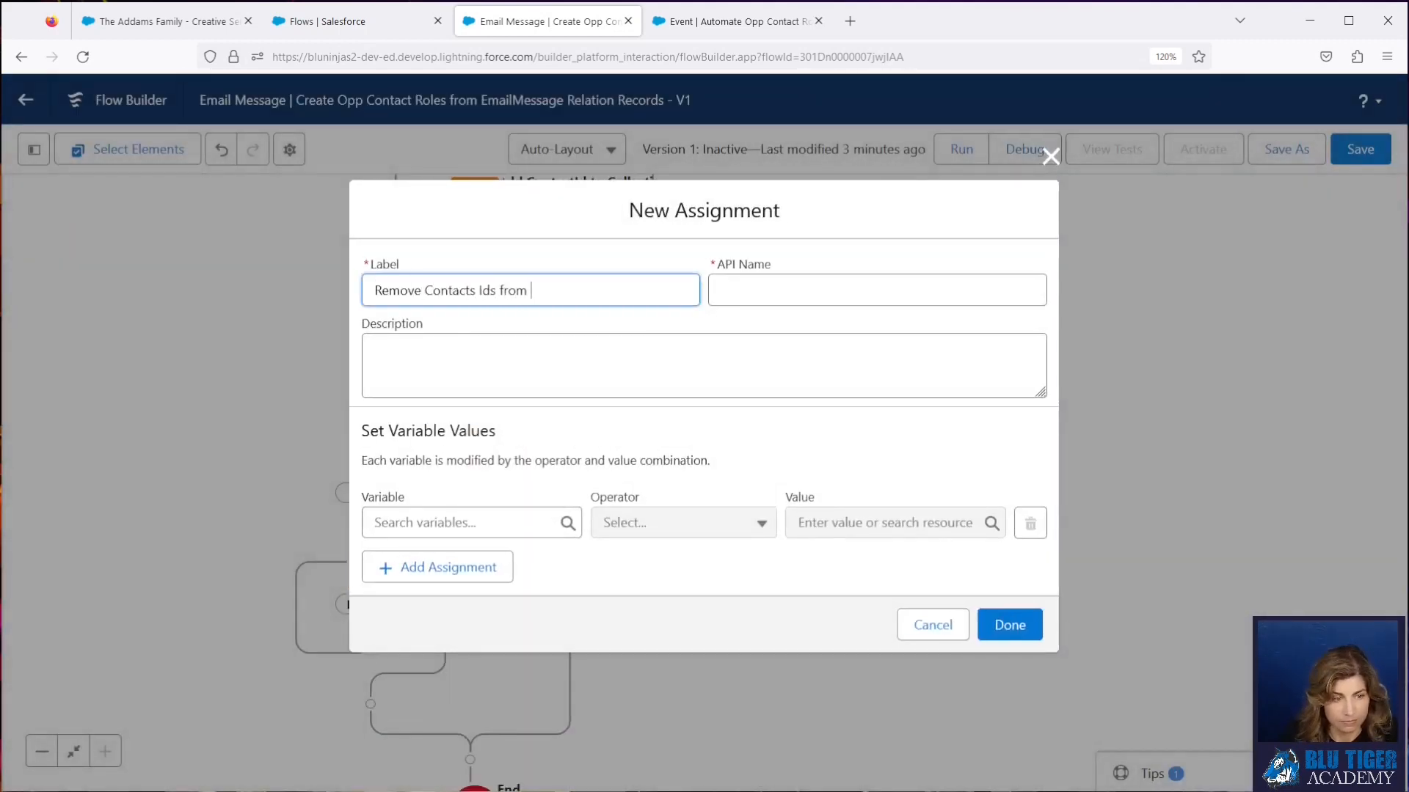
text(Email Message Relation Collection)
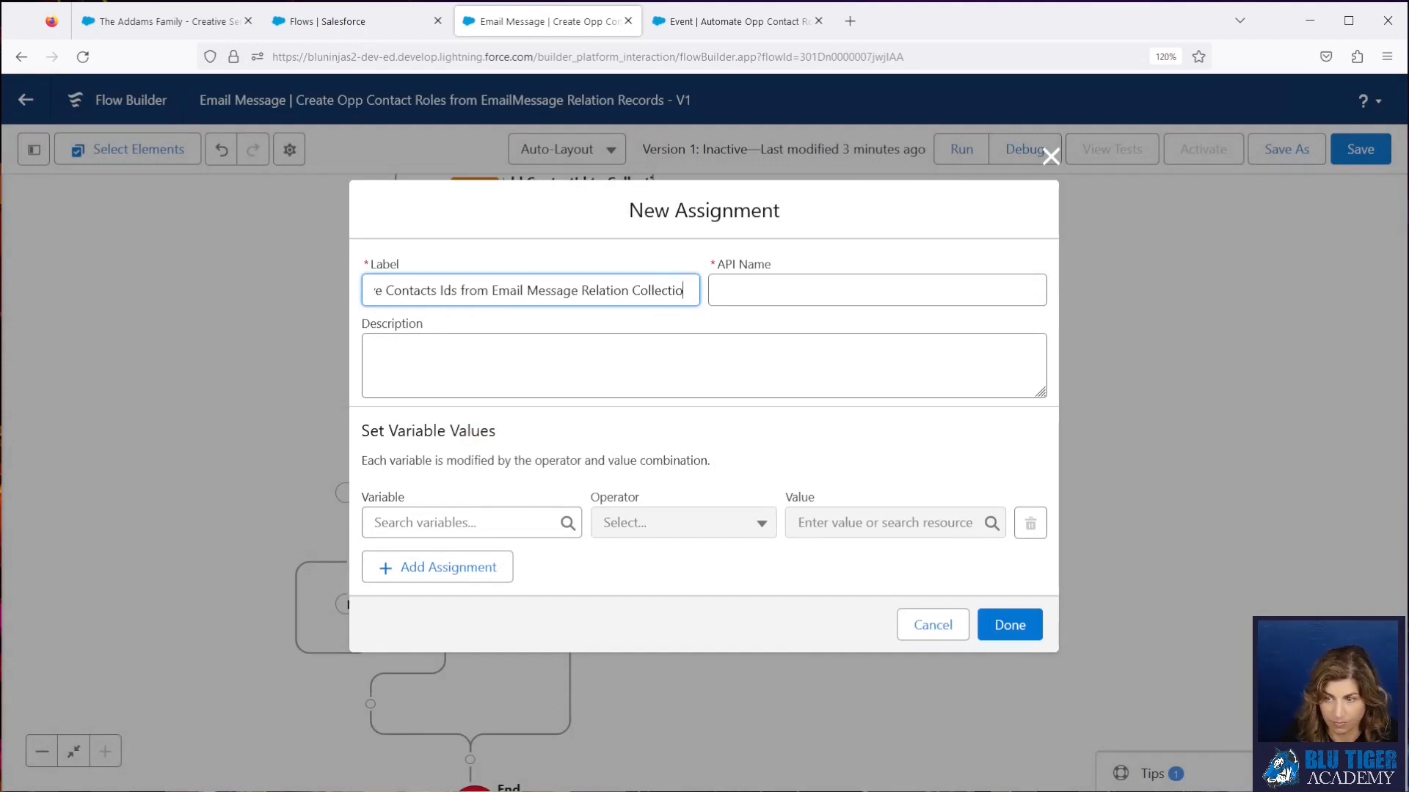
key(Tab)
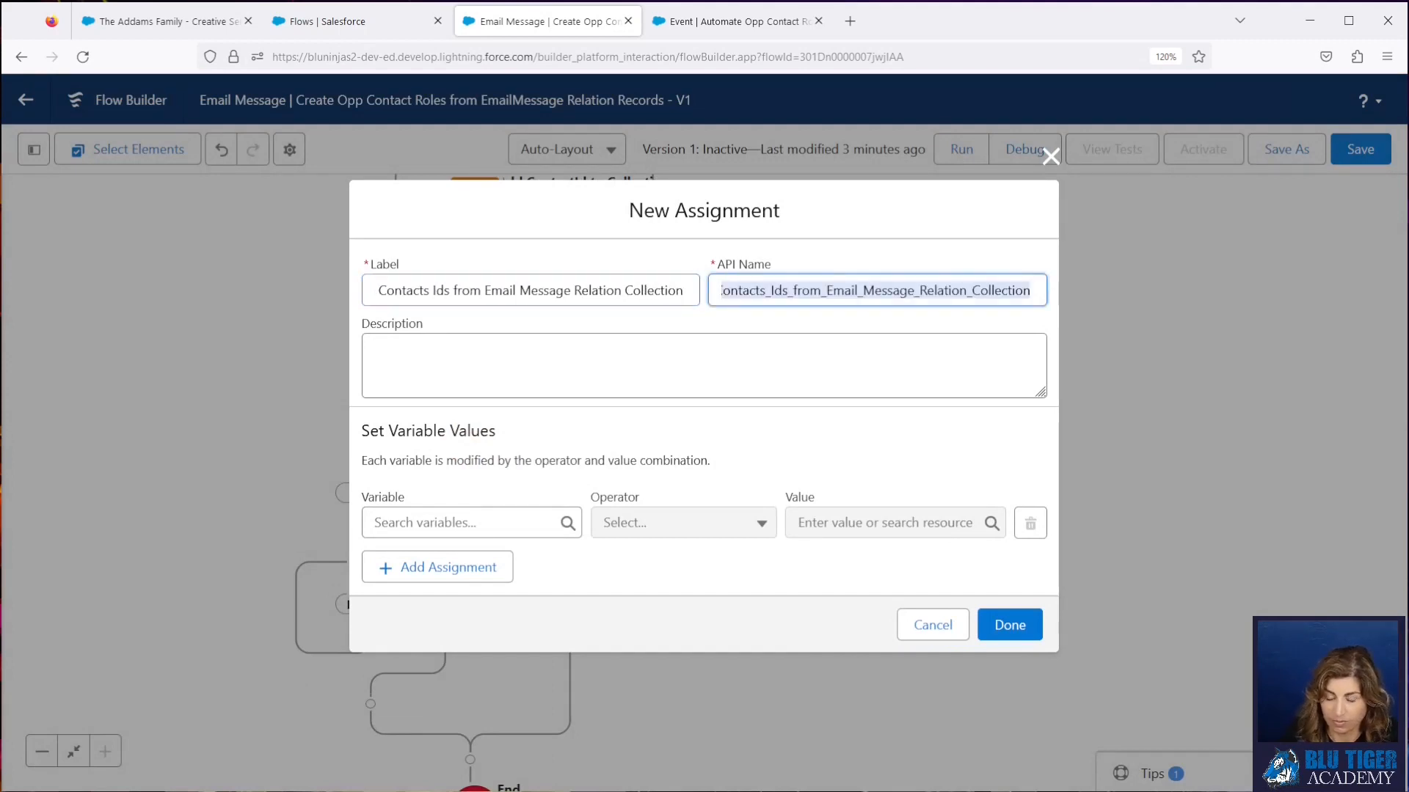
- Set the assignment's variable to varEmailMessageRelationContactIds with the Remove All operator
click(465, 523)
text(var)
click(477, 448)
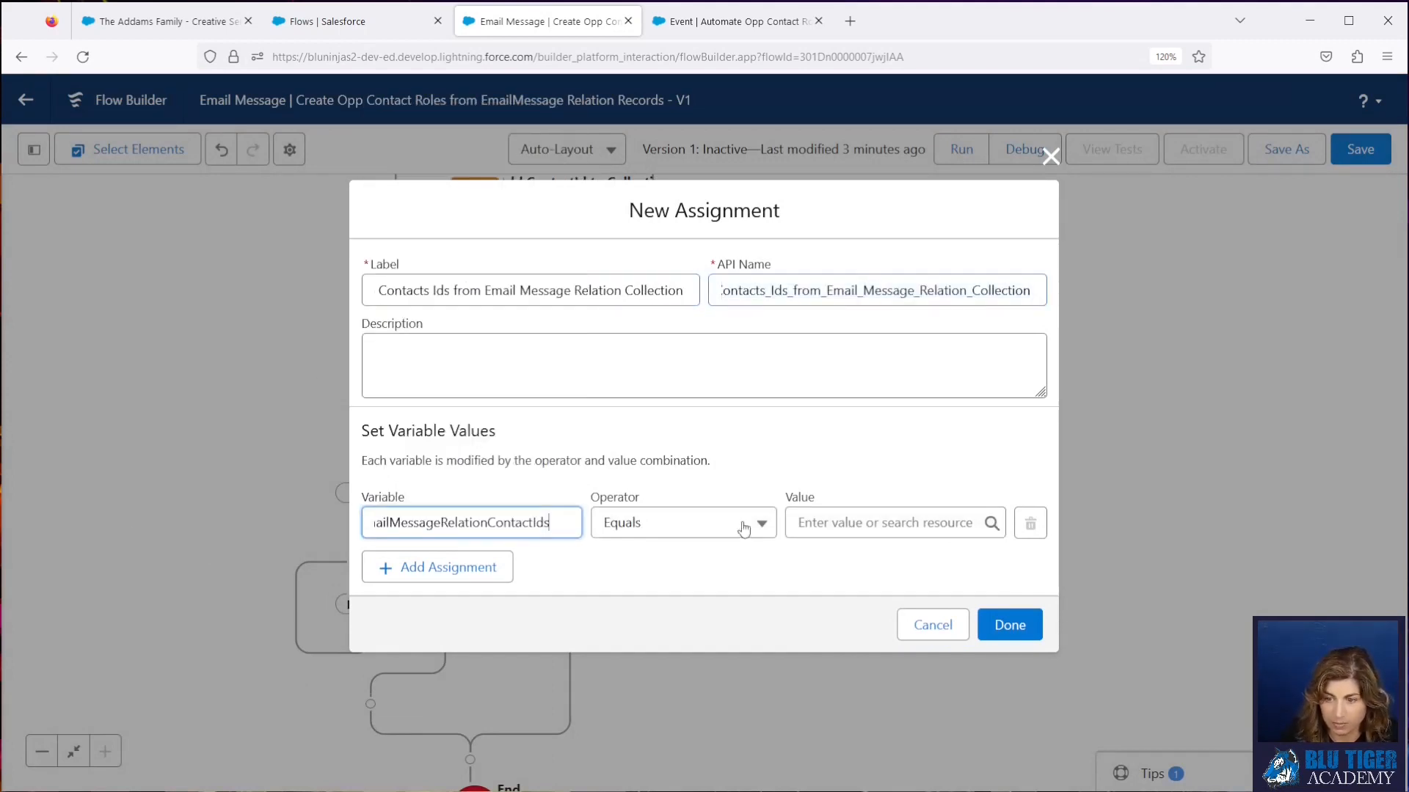
click(726, 529)
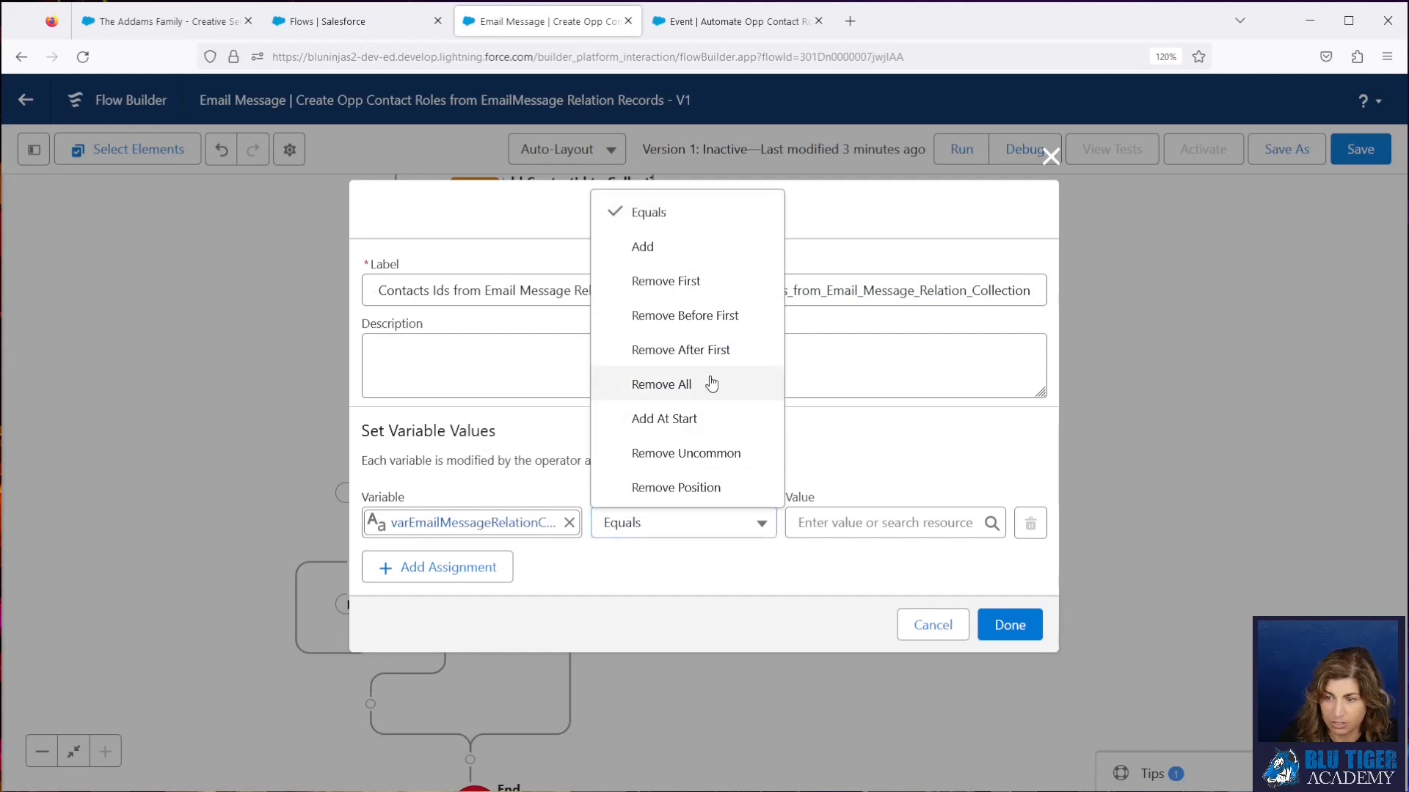
click(711, 383)
- Set the assignment's value to the Id of the current contact from Loop_Contacts_with_Internal_Domain and finish the element
click(817, 517)
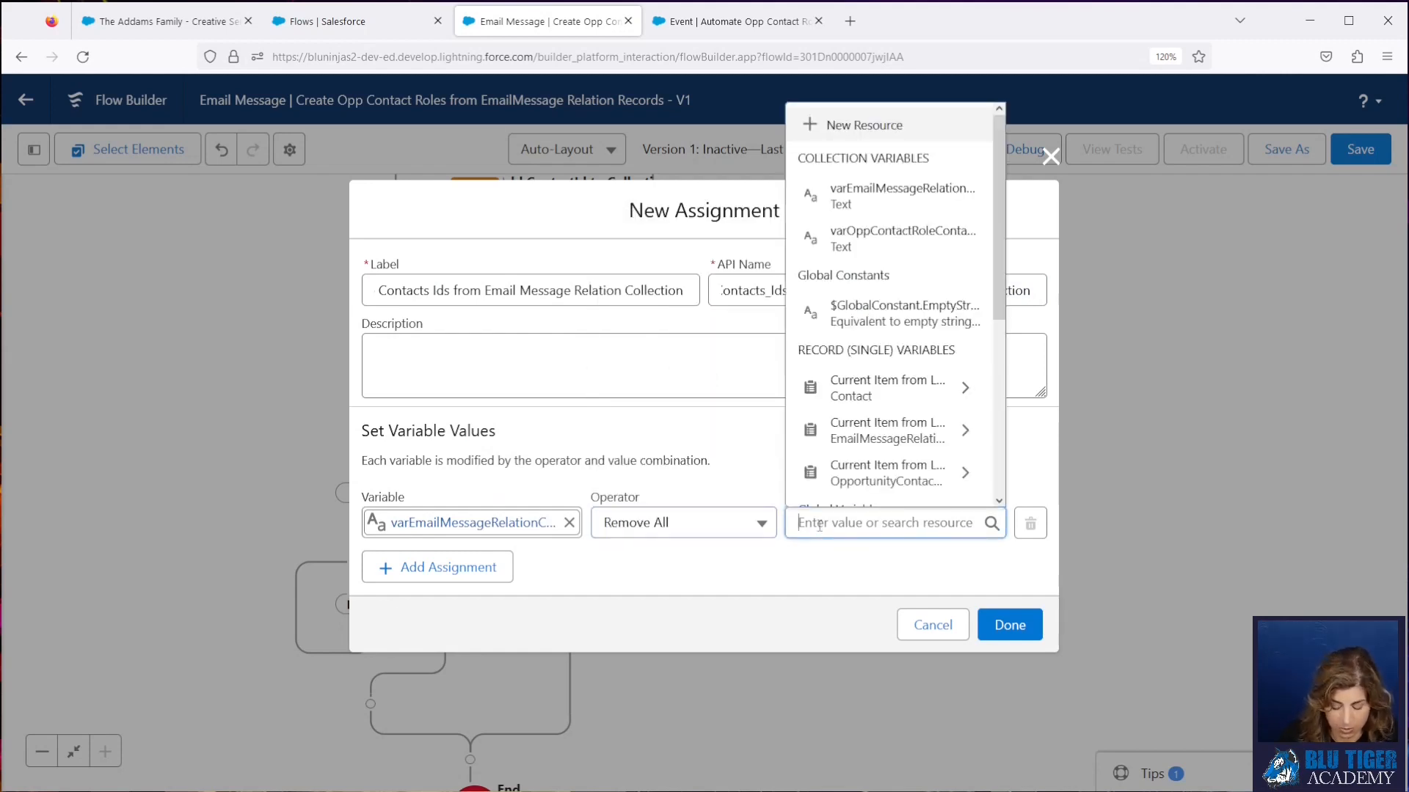
text(loop)
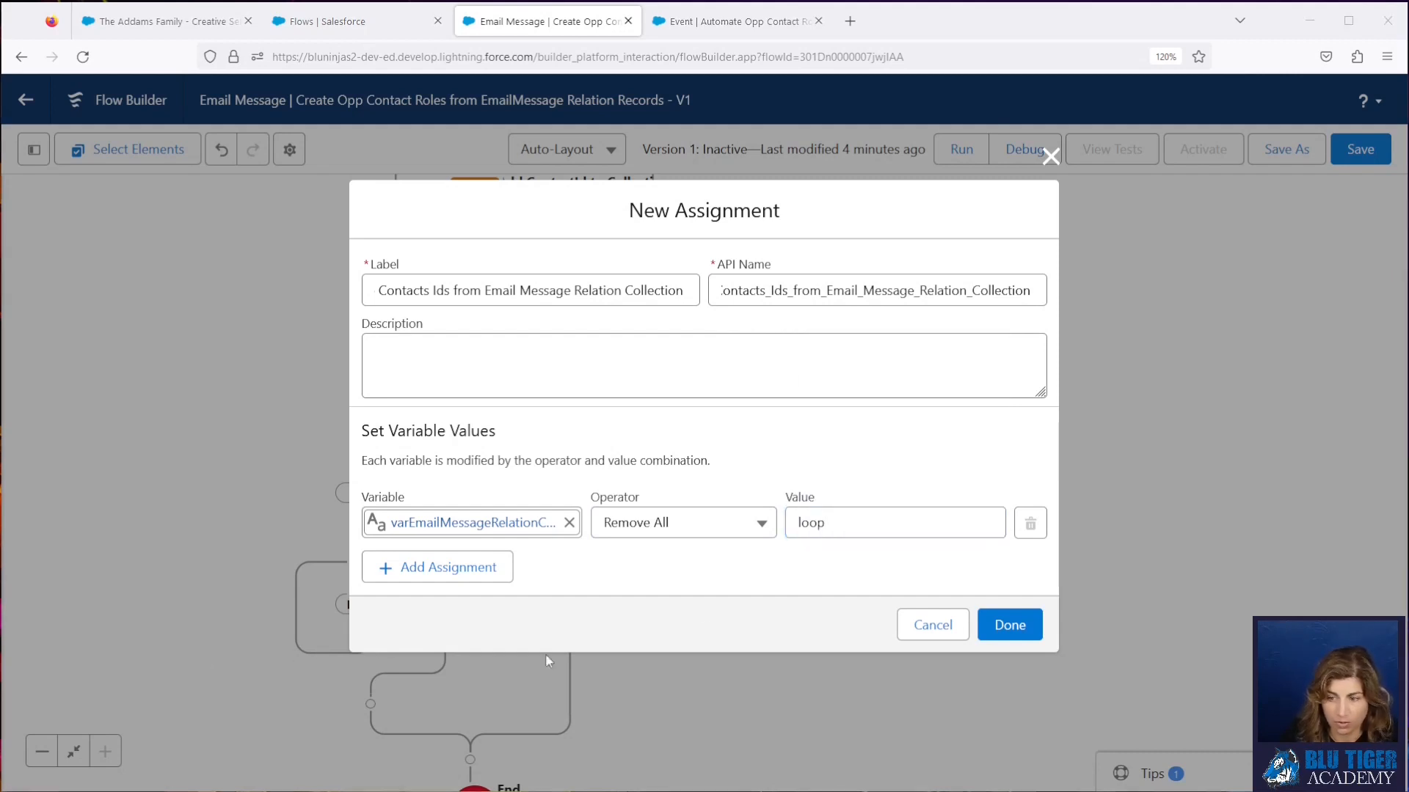
click(833, 520)
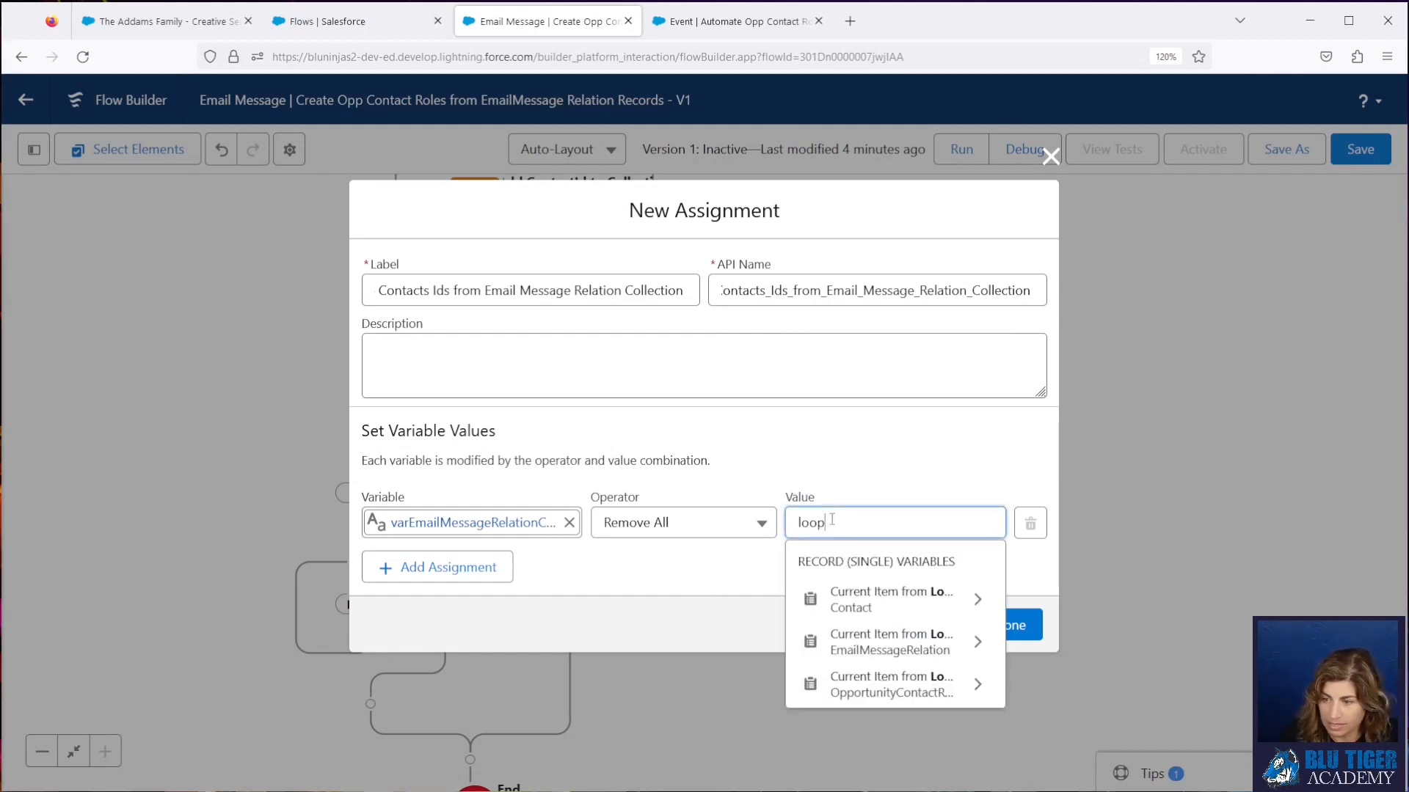
click(890, 613)
scroll(873, 438, down, 2)
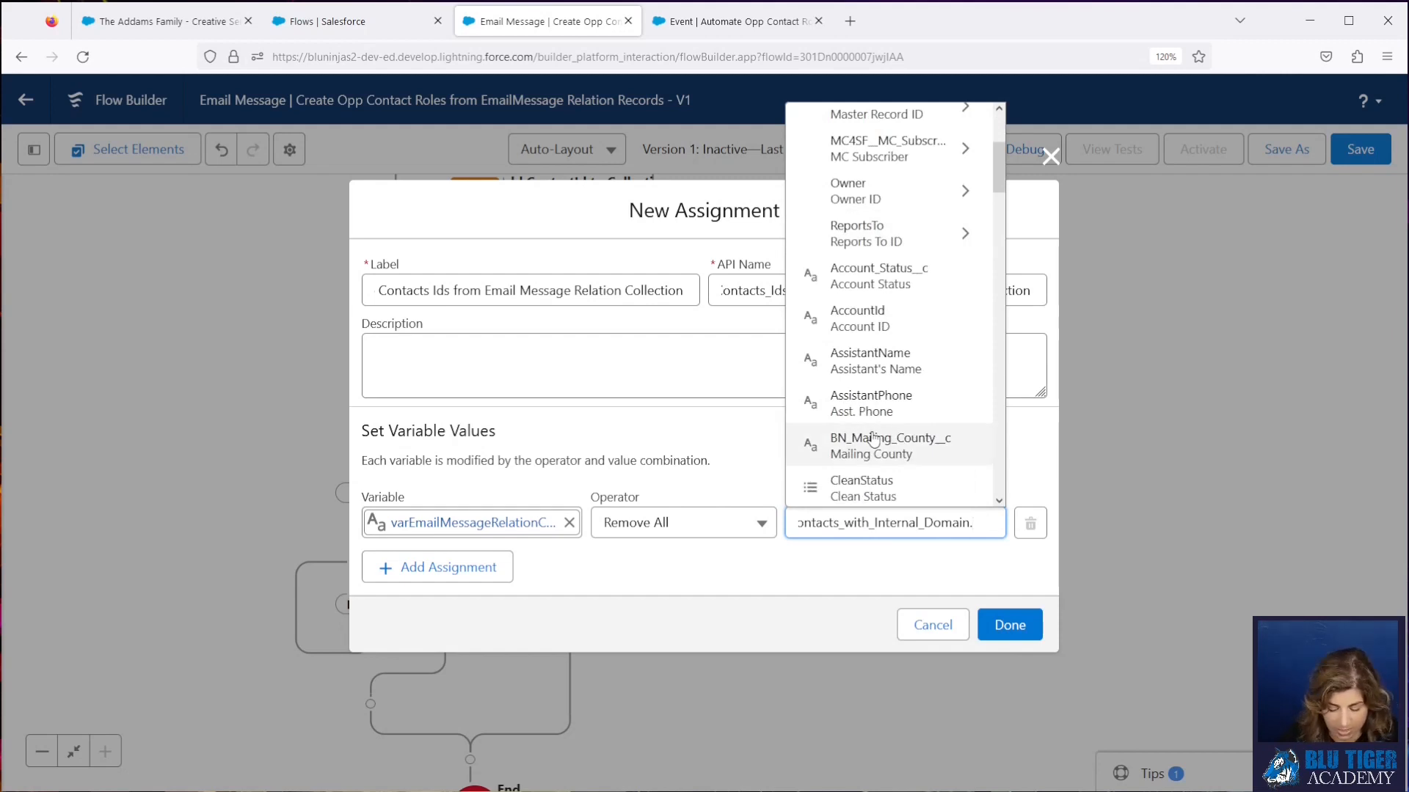
text(Id)
click(872, 366)
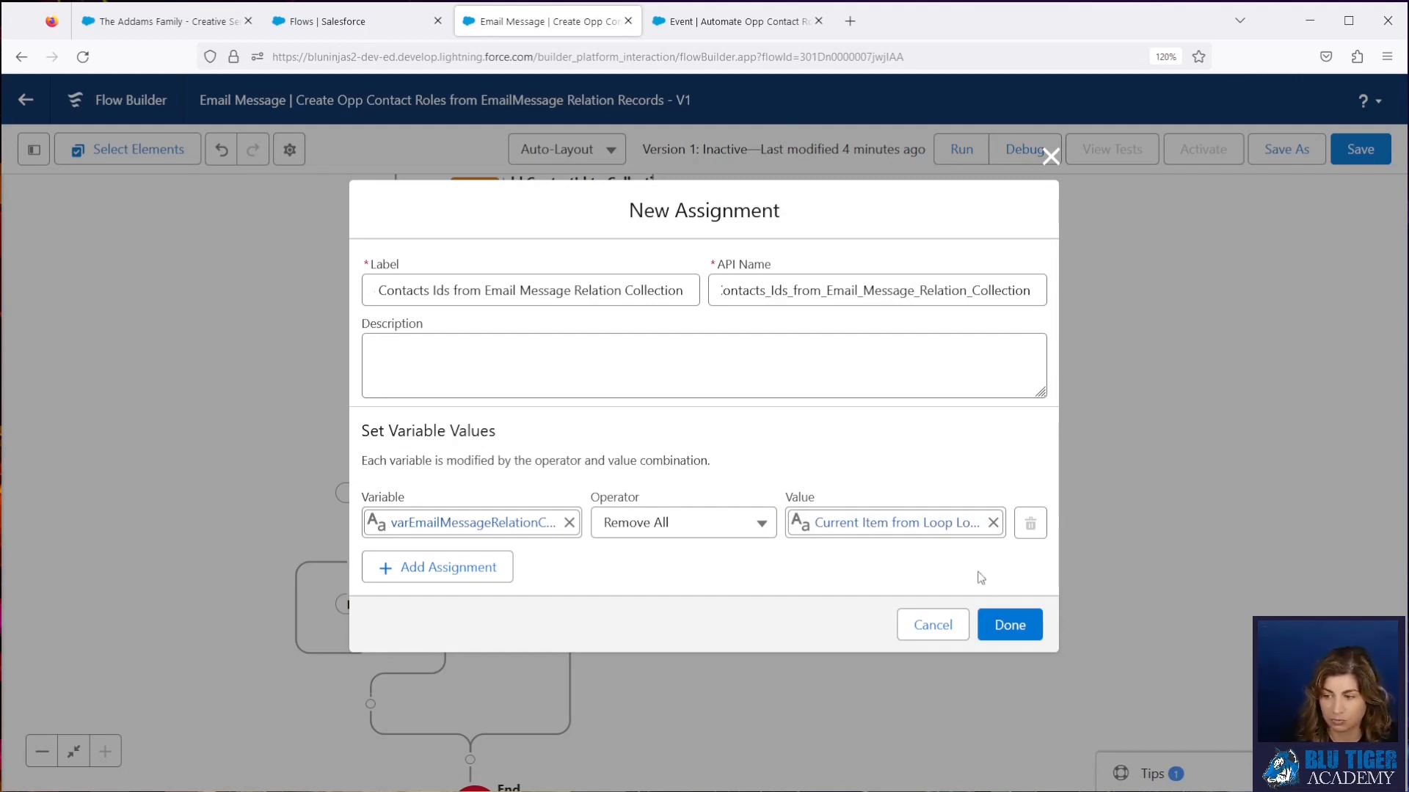
click(999, 615)
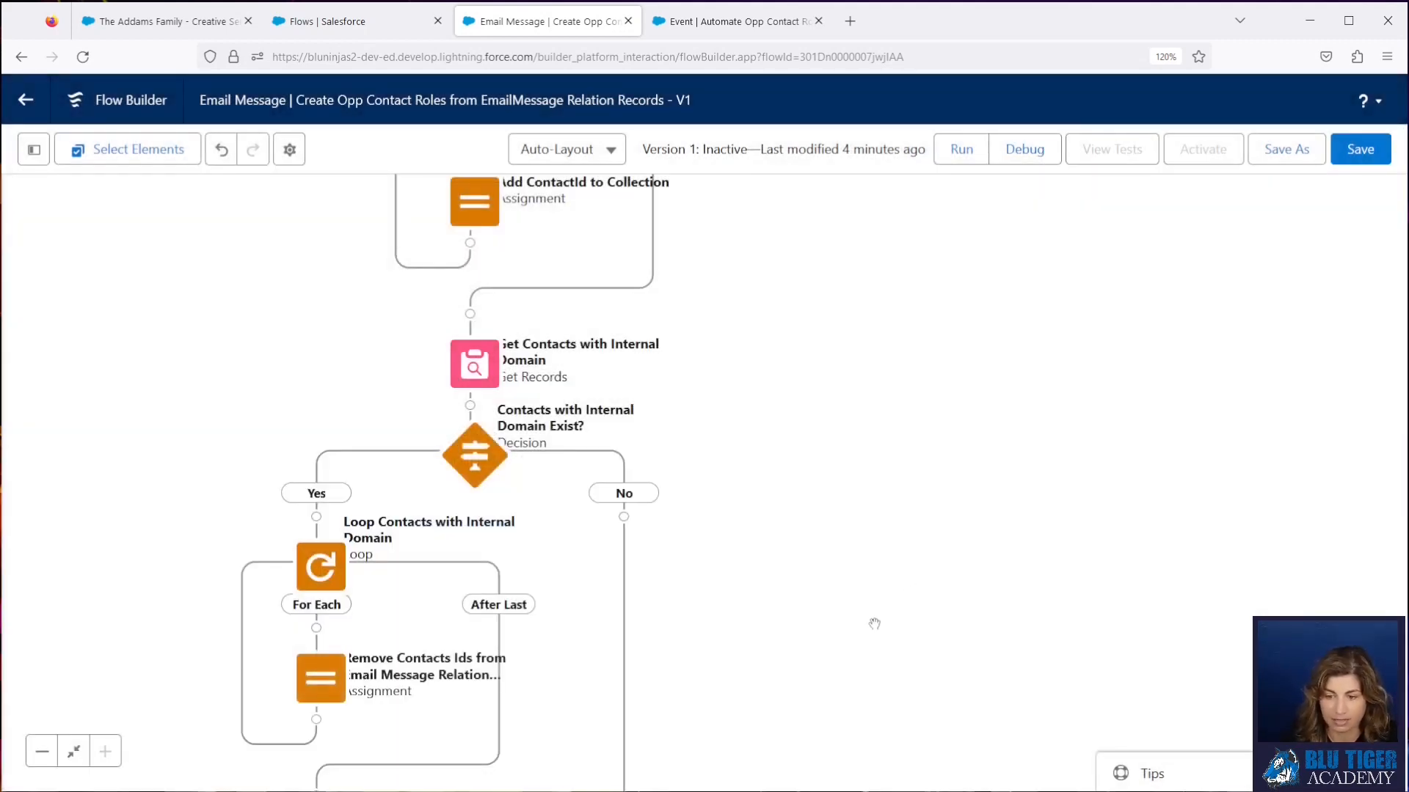
- Add a Loop element labelled Loop Email Message Relation Contact Ids where the decision's Yes and No paths merge
scroll(784, 493, down, 2)
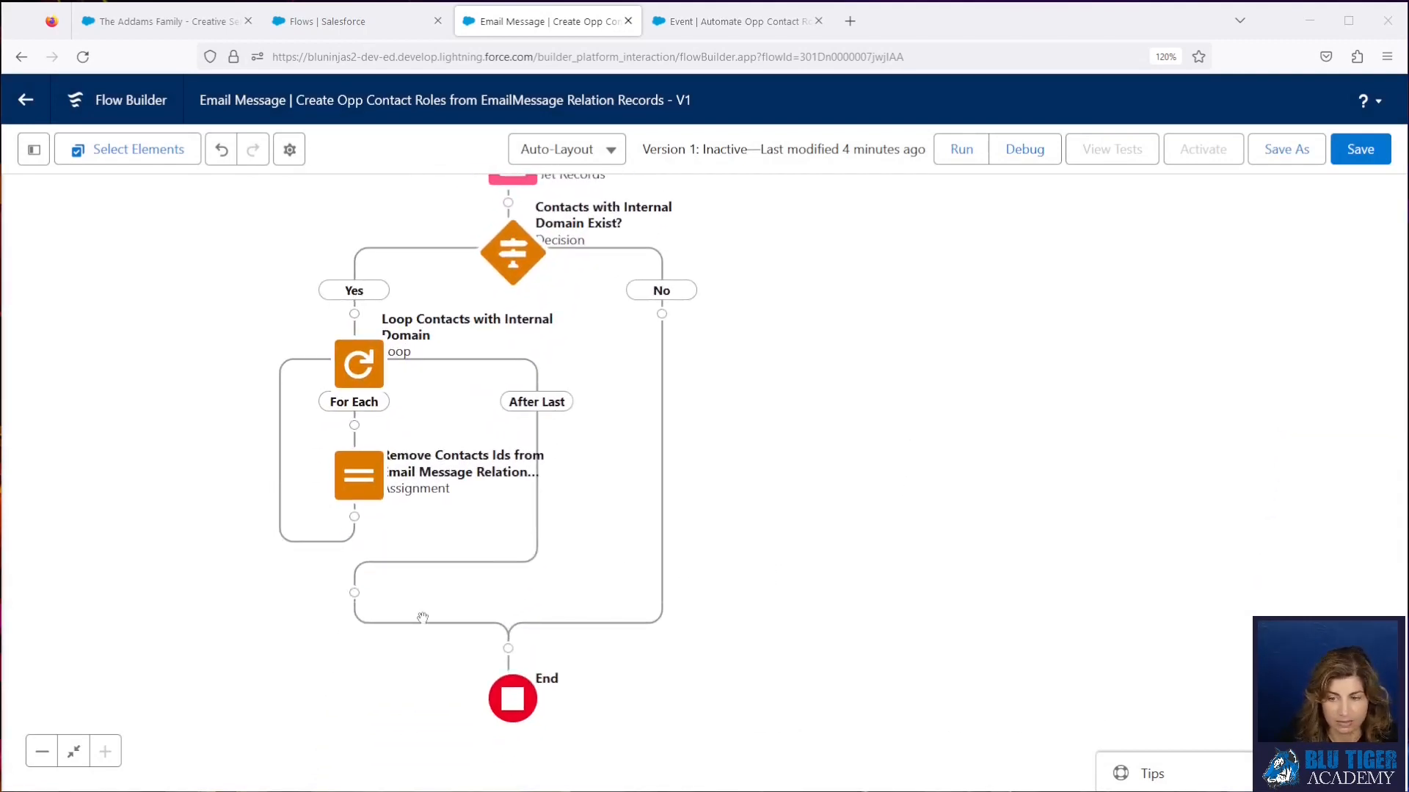
click(515, 655)
text(loop)
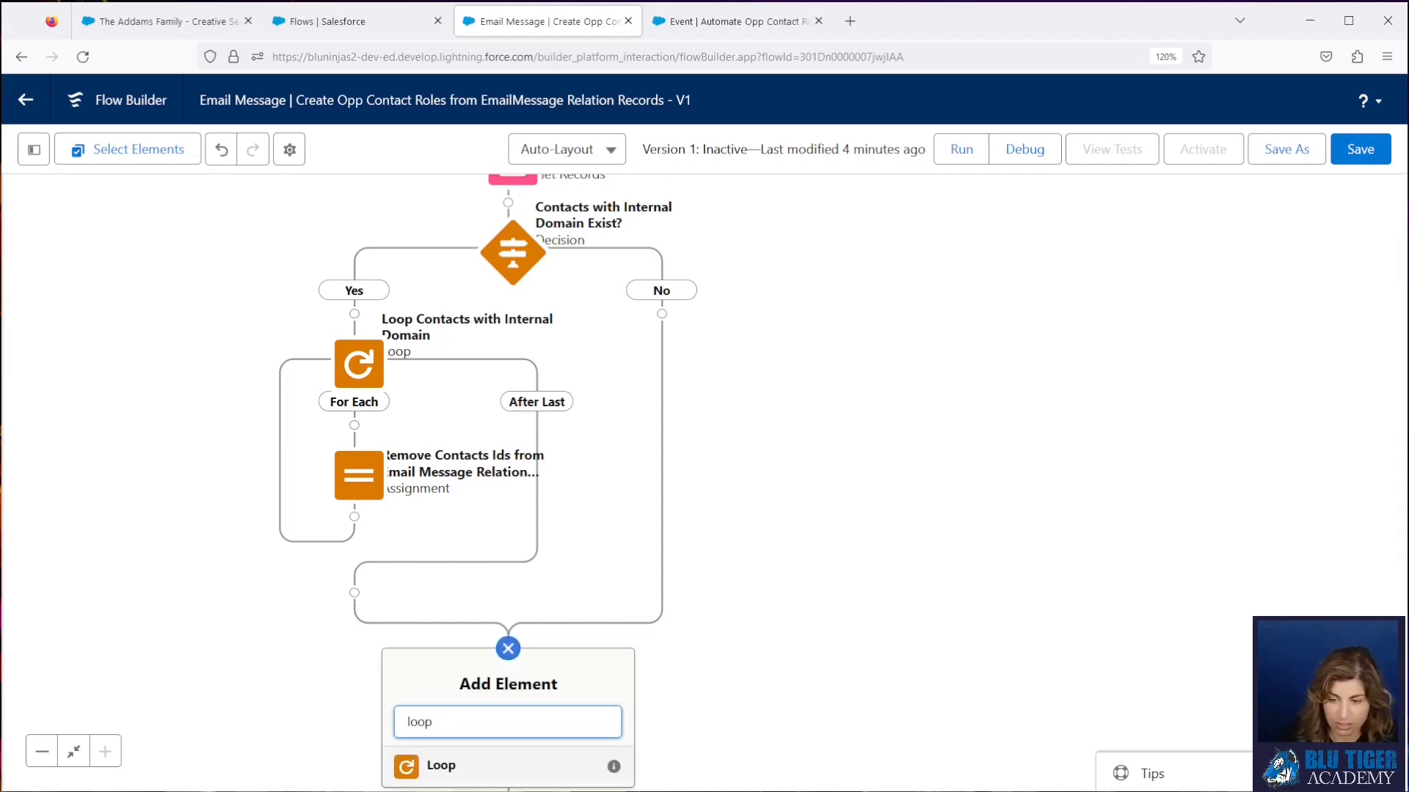
click(462, 772)
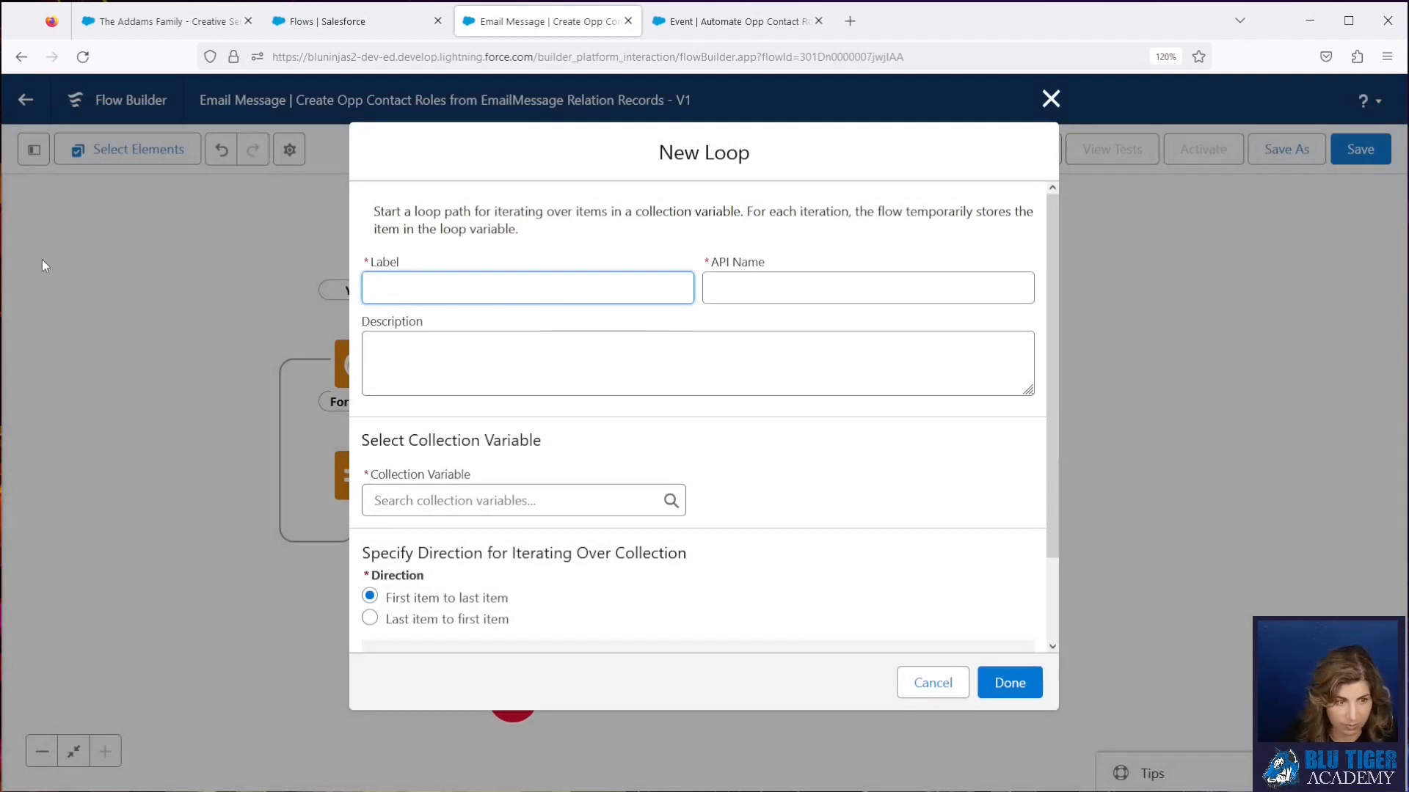
text(Email Message Relation Contact Ids)
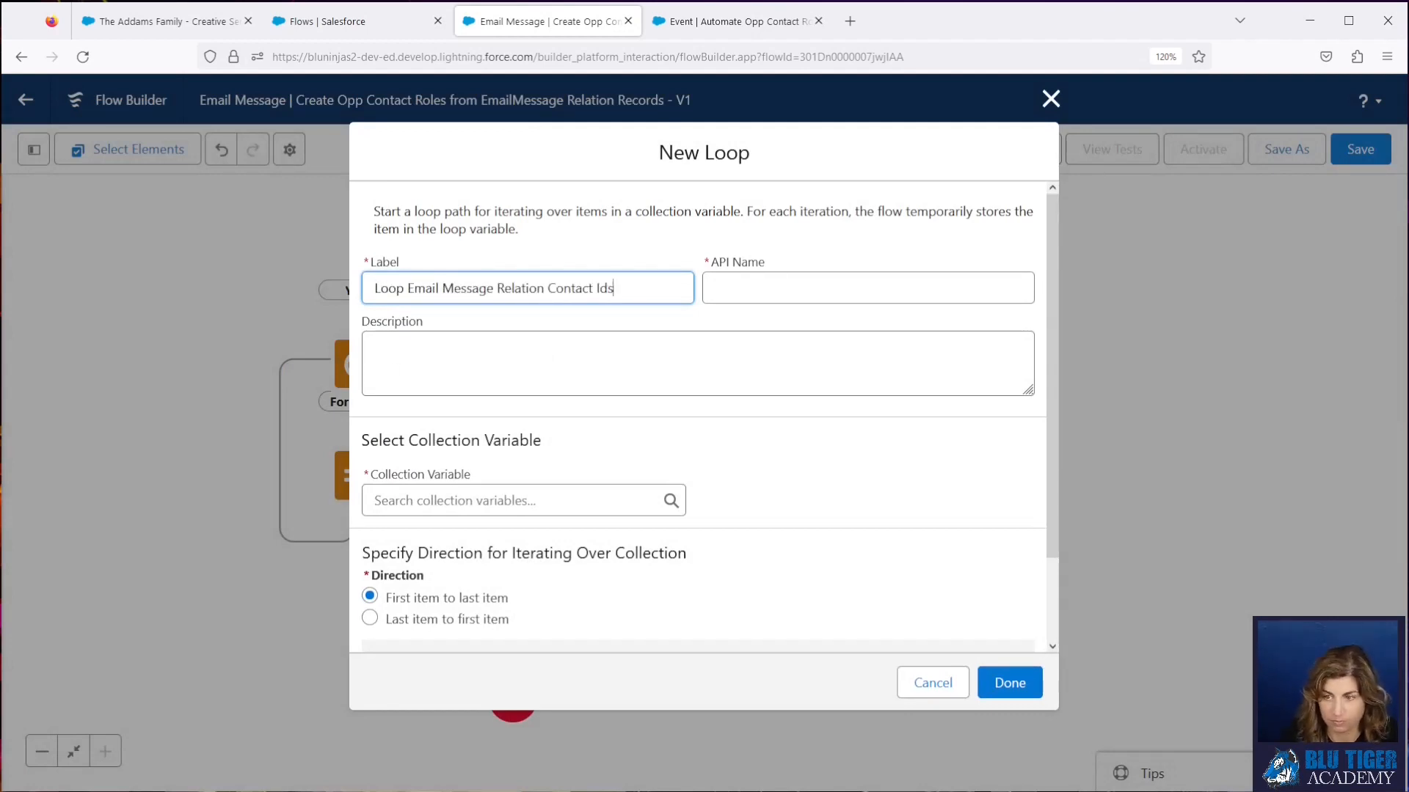
key(Tab)
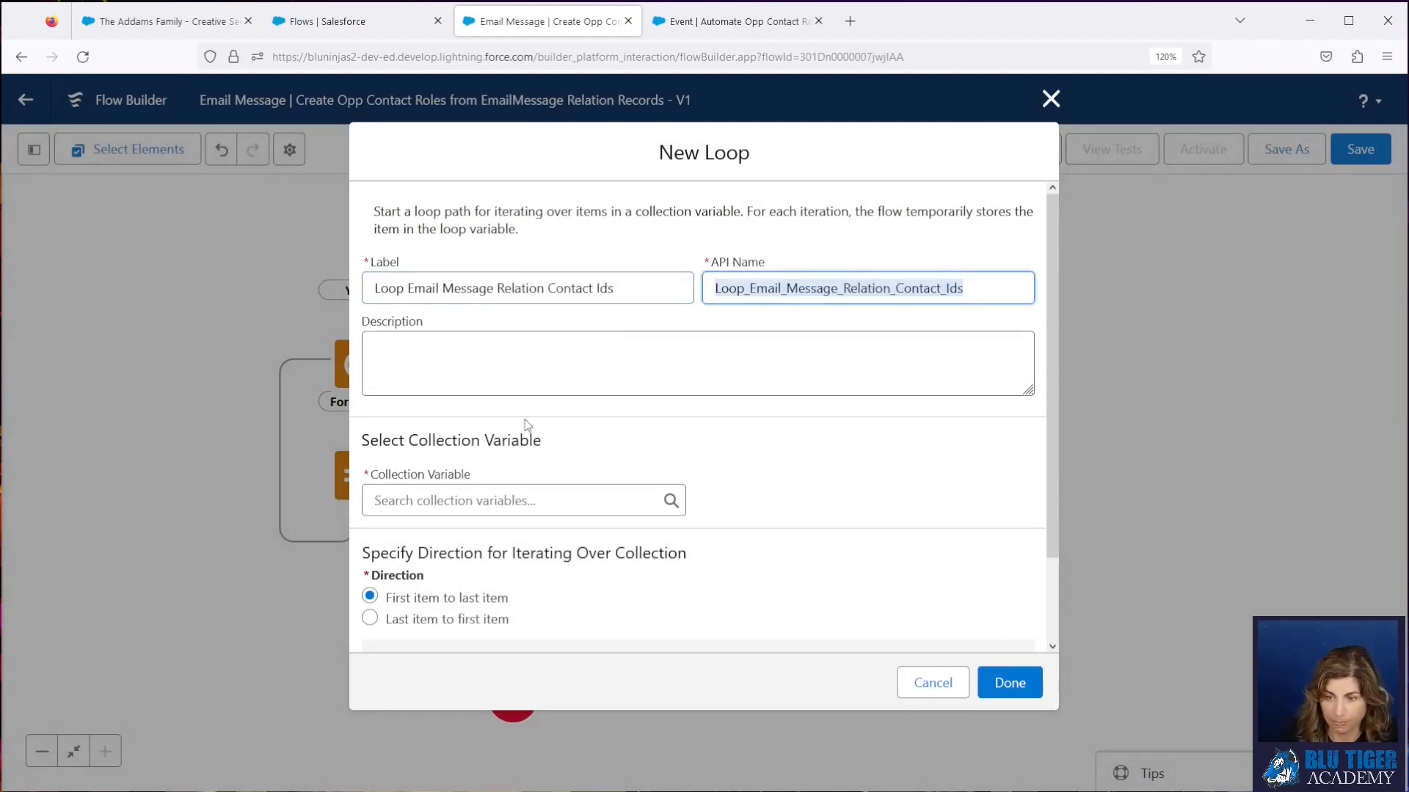
- Set the new loop's collection variable to varEmailMessageRelationContactIds and finish the element
click(503, 500)
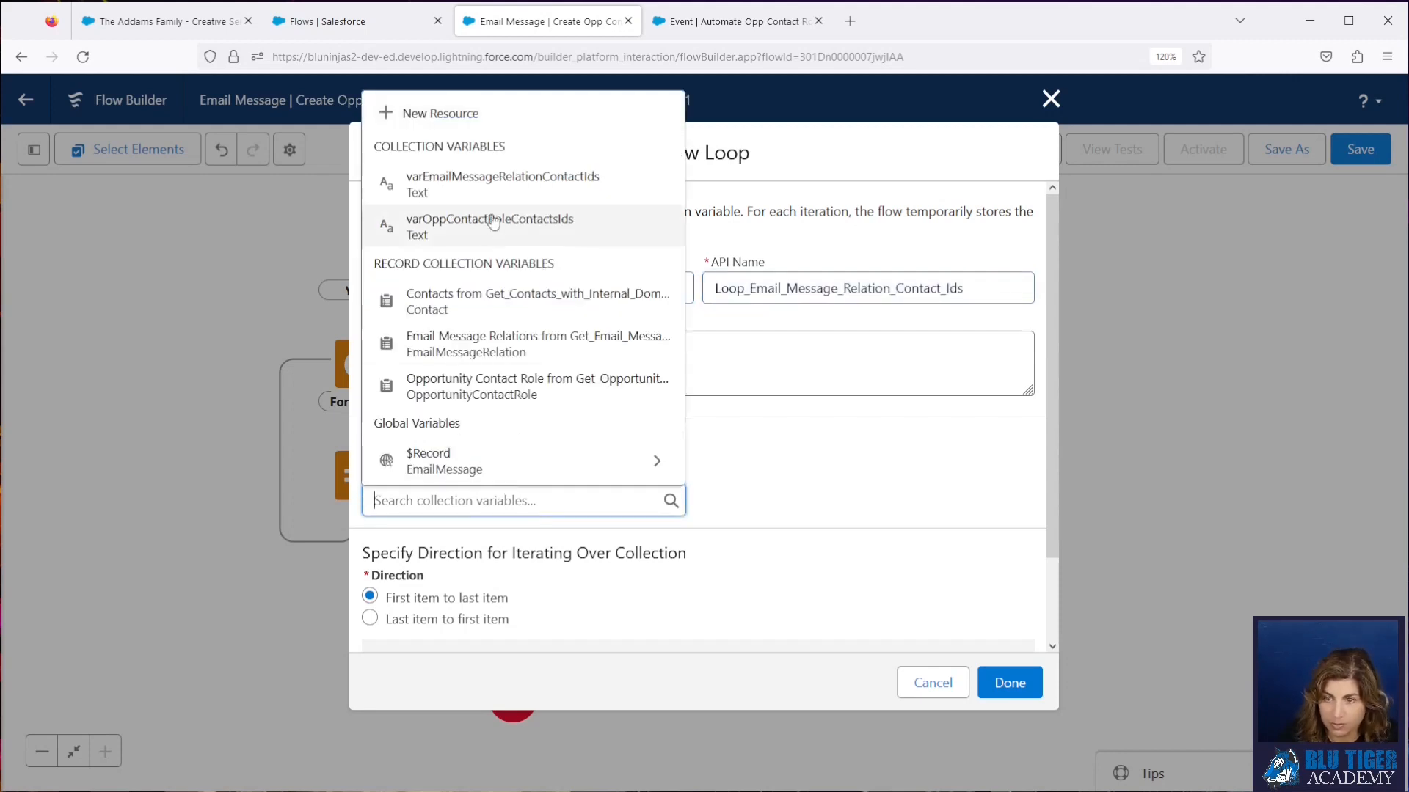
click(491, 185)
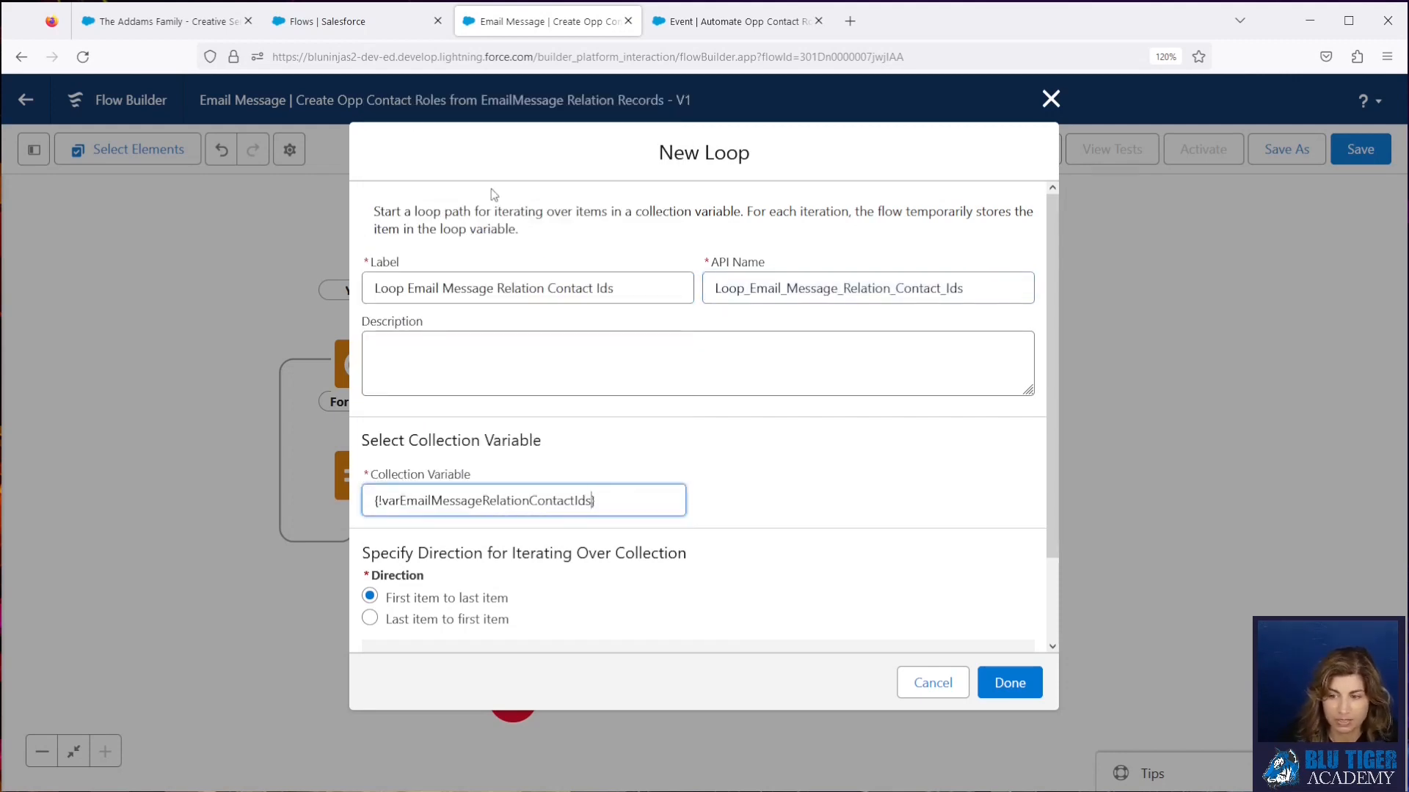
click(1016, 684)
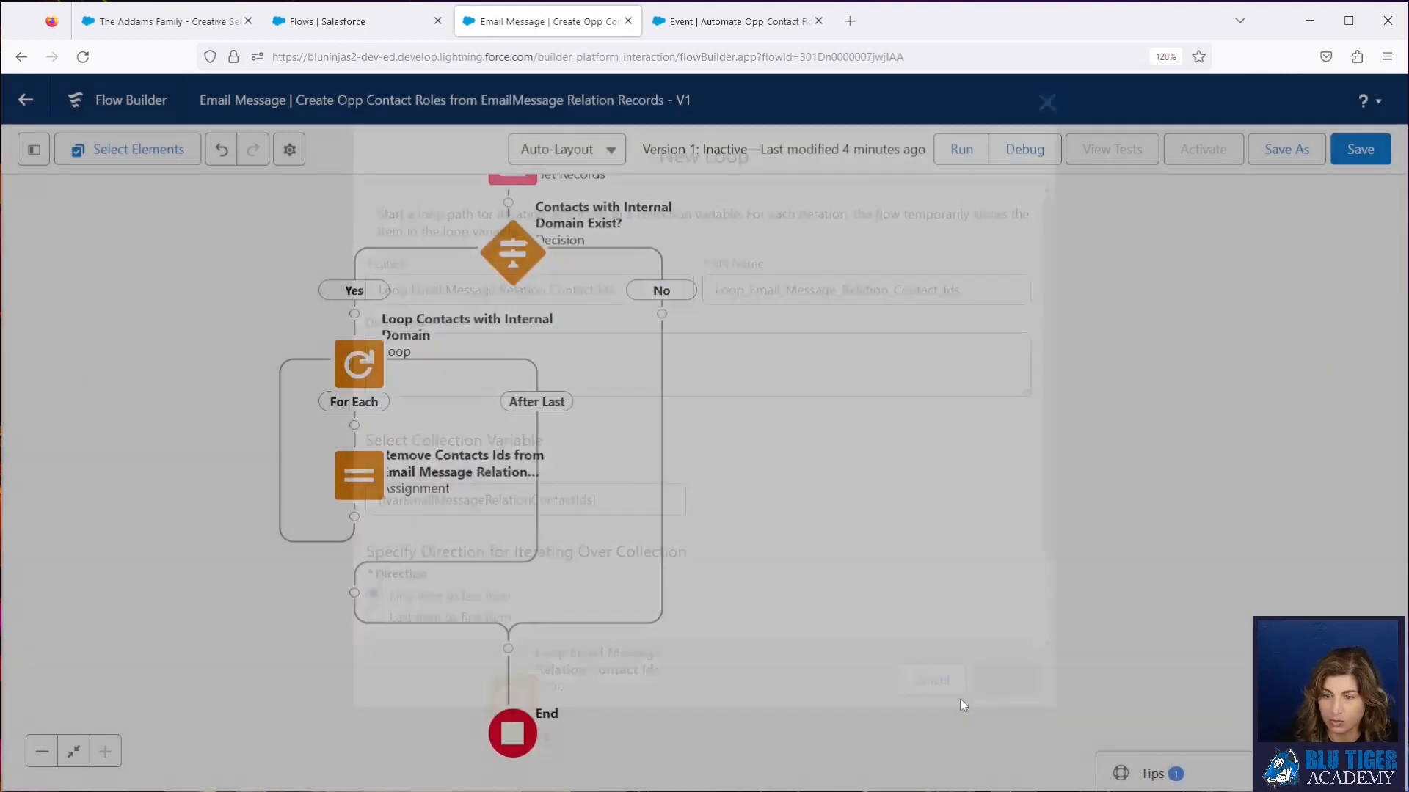
- Add an Assignment element labelled Assign Opp Contact Role Fields & Add to Collection on the For Each path of Loop Email Message Relation Contact Ids
drag(933, 706, 884, 434)
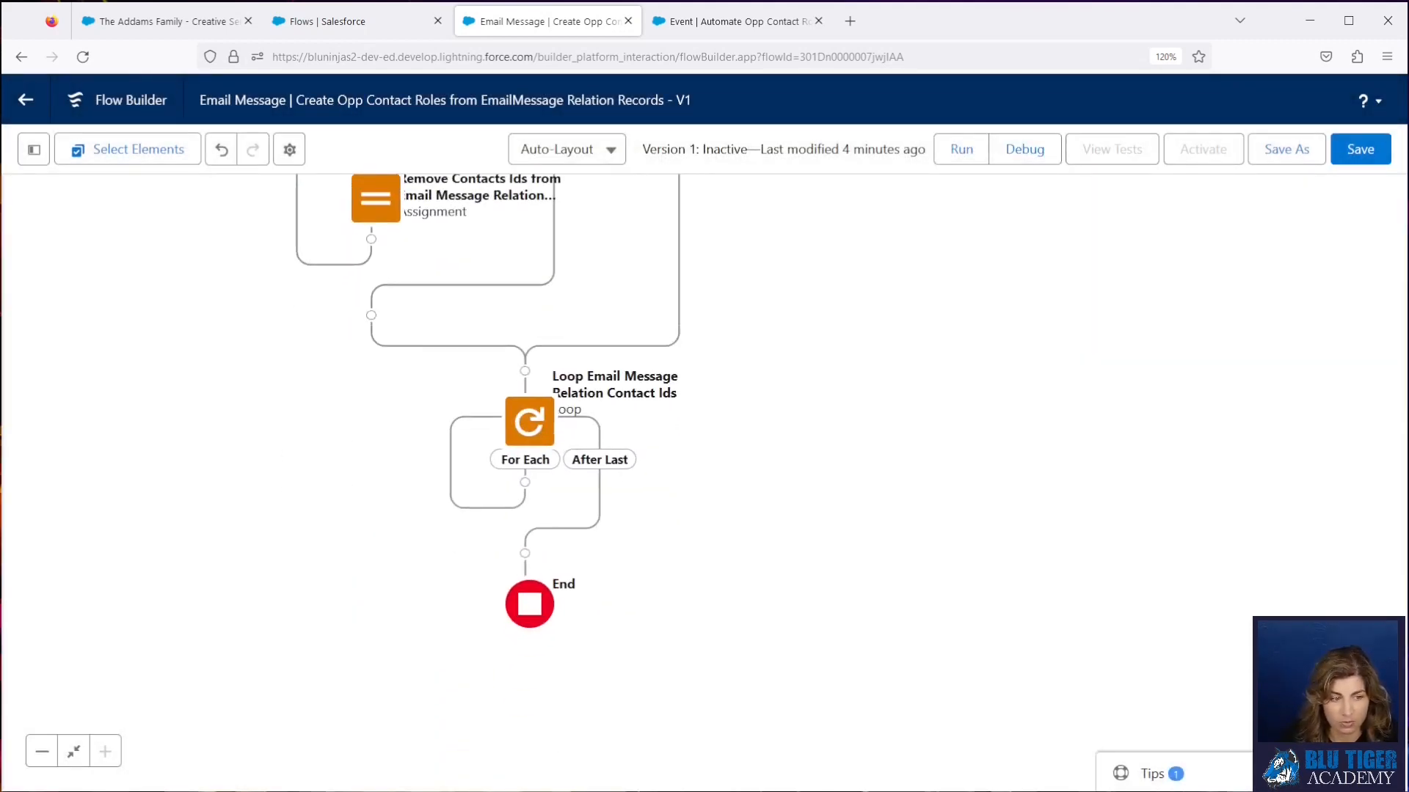
click(525, 483)
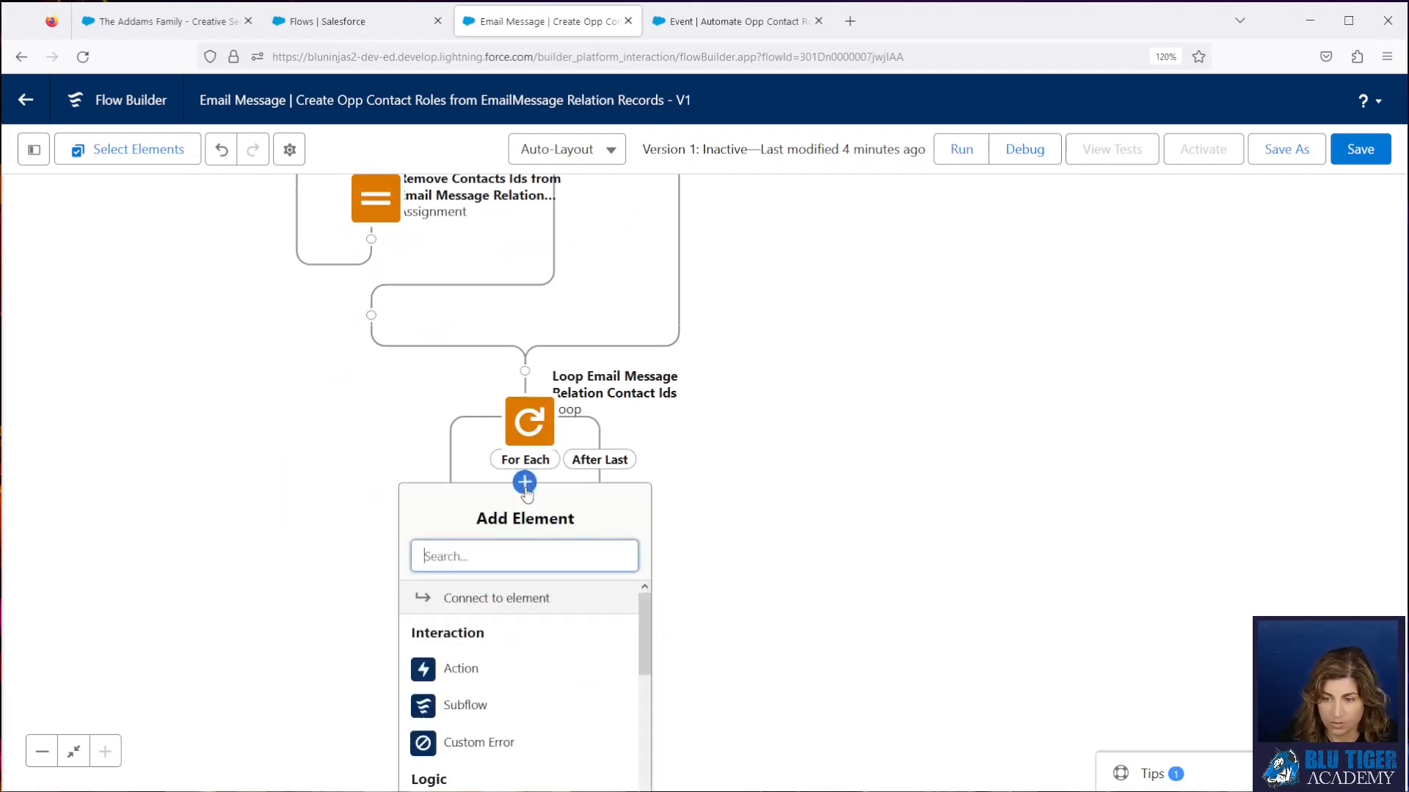
text(ass)
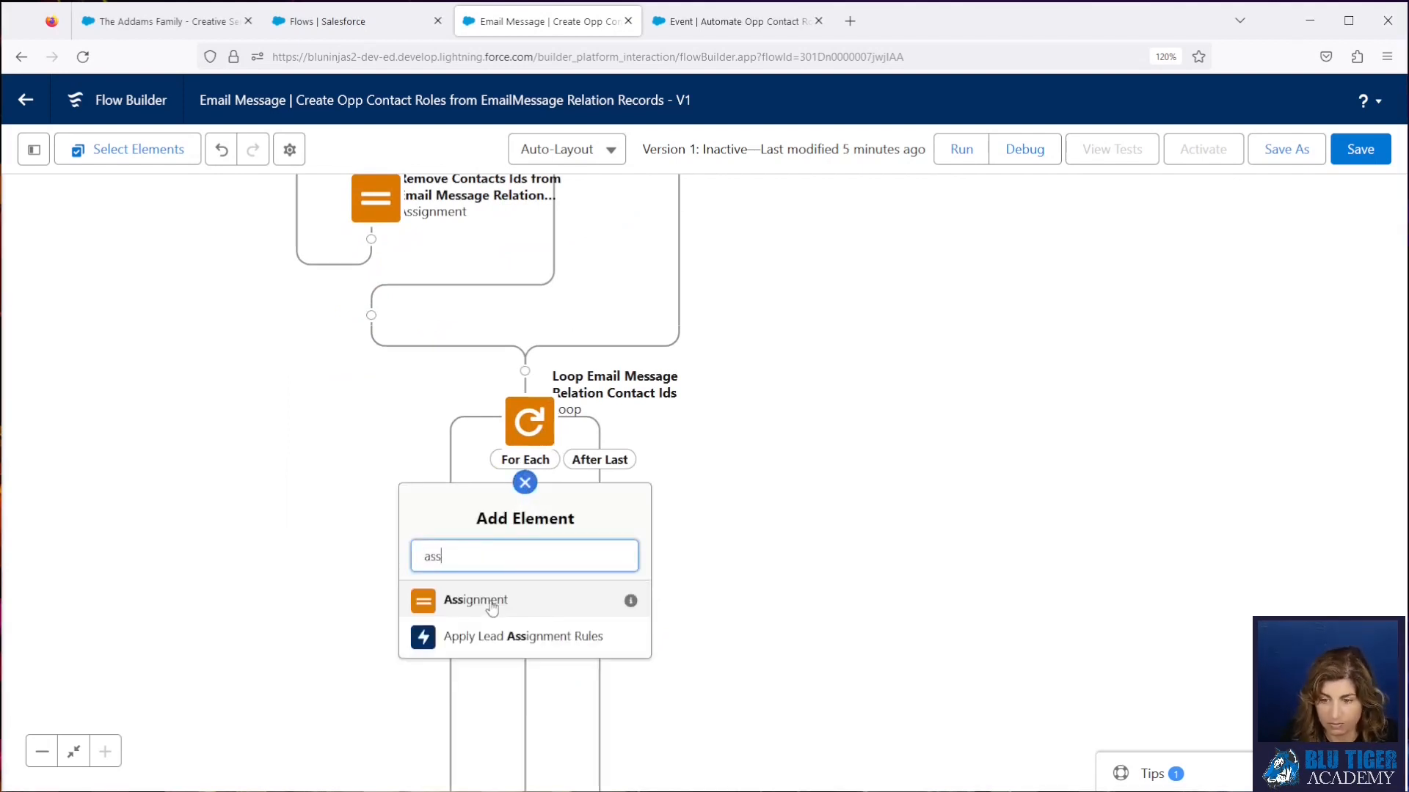
click(490, 604)
text(Assign Opp Contact Role Fields & Add to Collection)
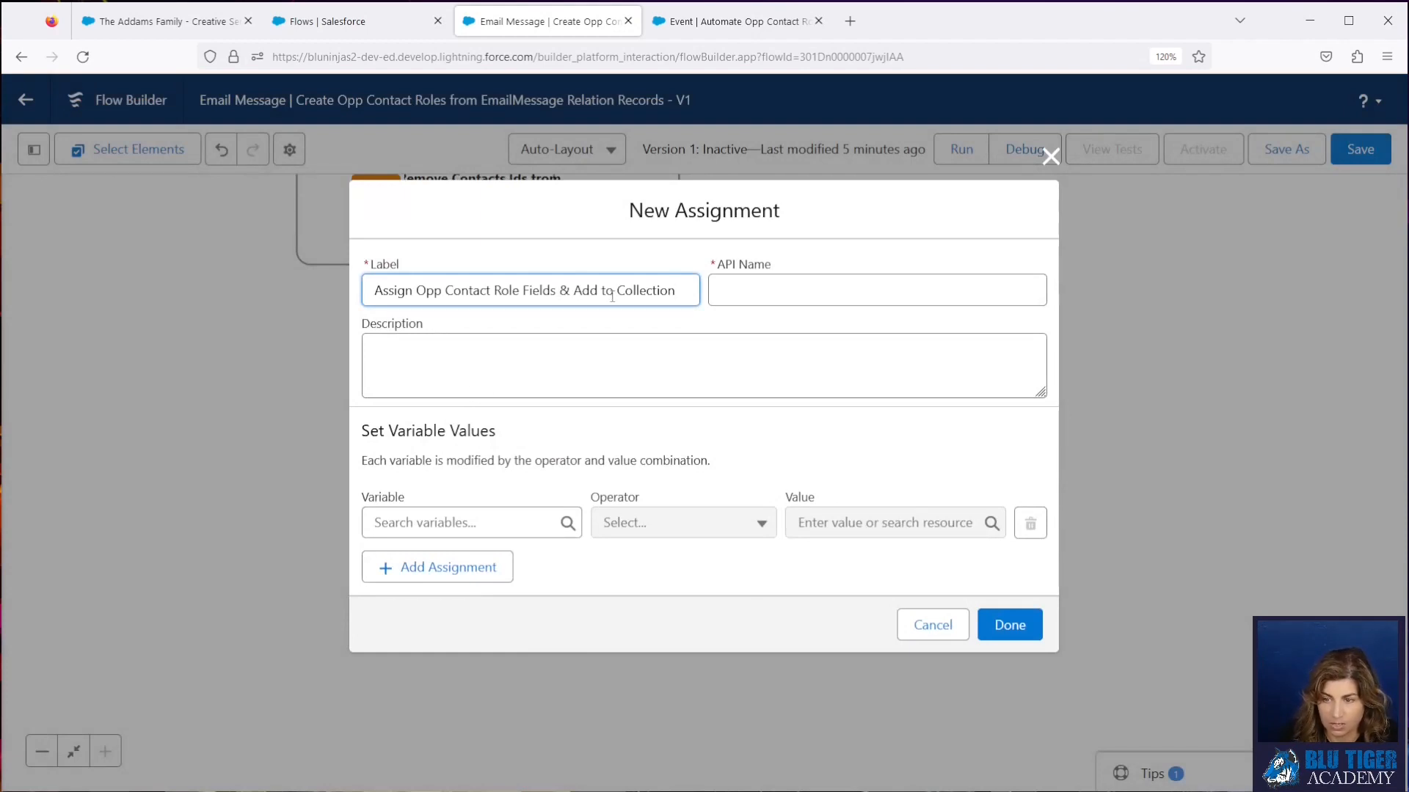
- Create a new Variable resource from the assignment's variable field with the API name varOppContactRoleRecord
click(484, 521)
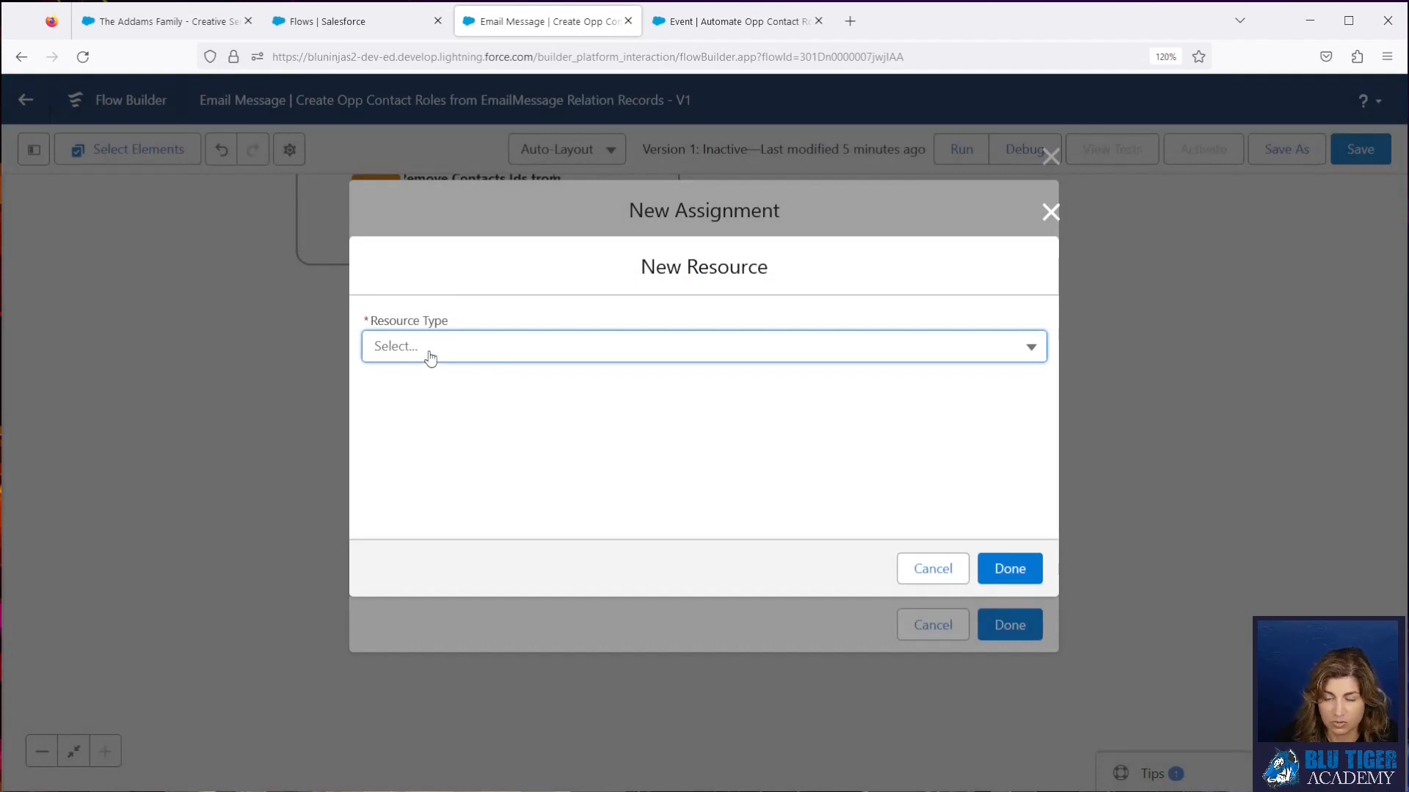
click(427, 357)
click(429, 386)
click(423, 382)
text(varOppContactRoleRecord)
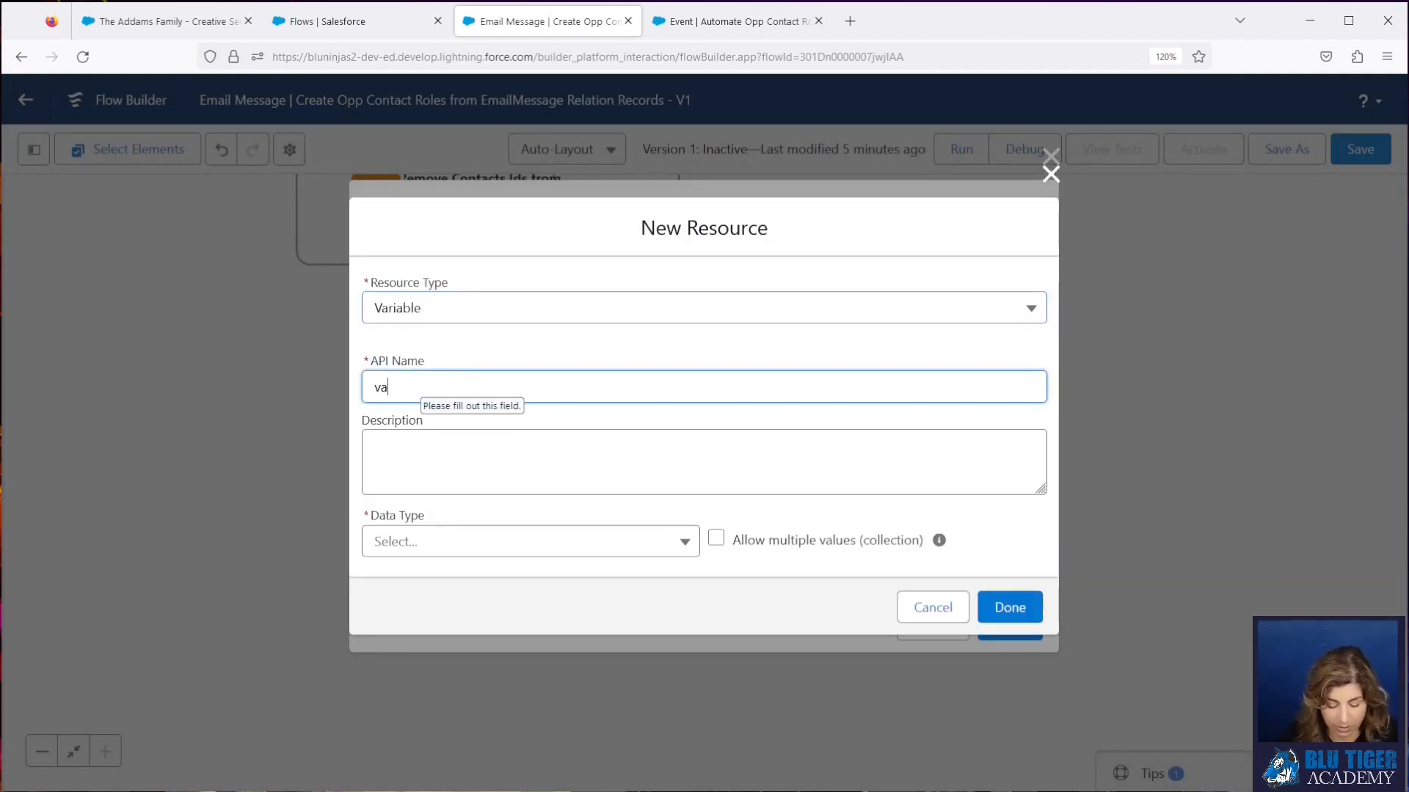
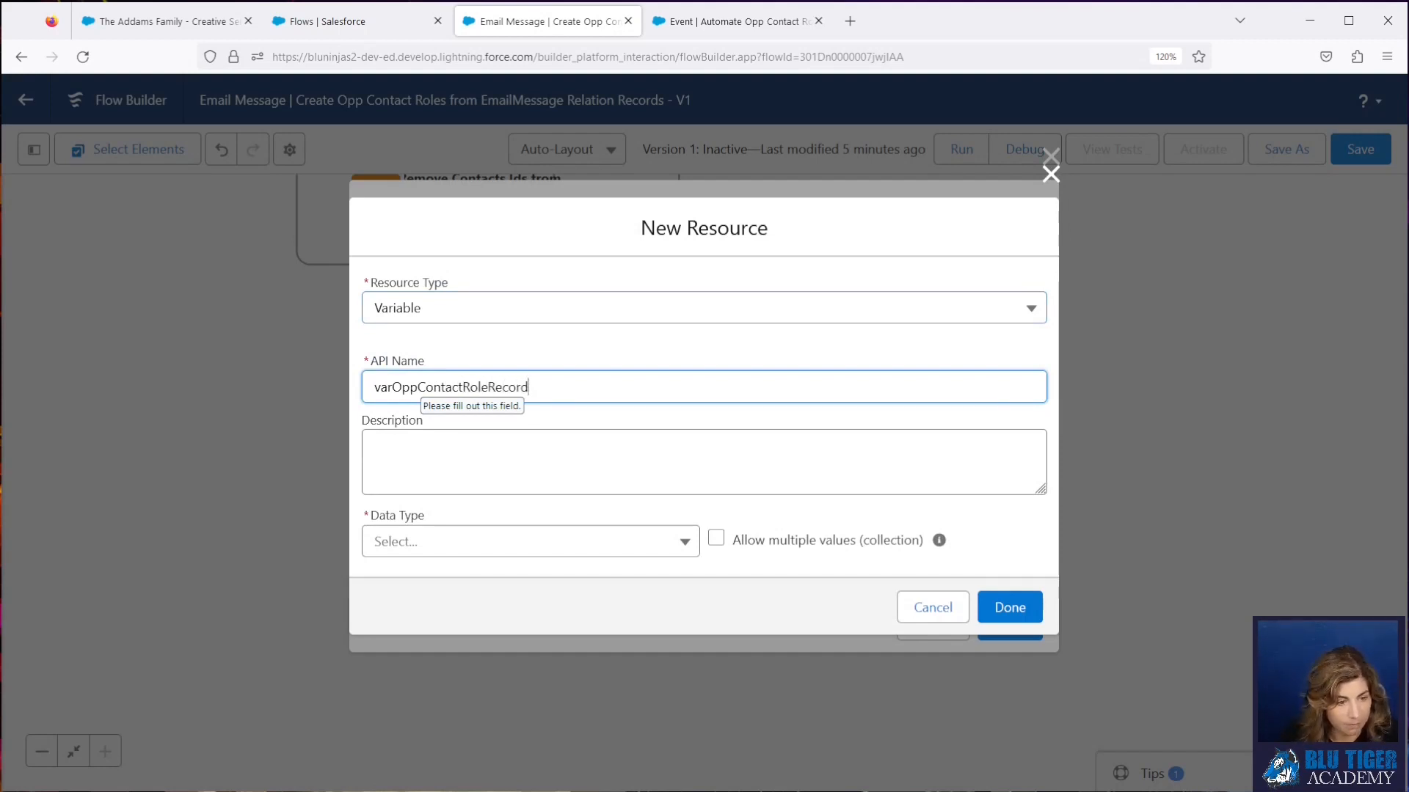
- Set the new variable's data type to Record and its object to Opportunity Contact Role, and finish the resource
click(442, 552)
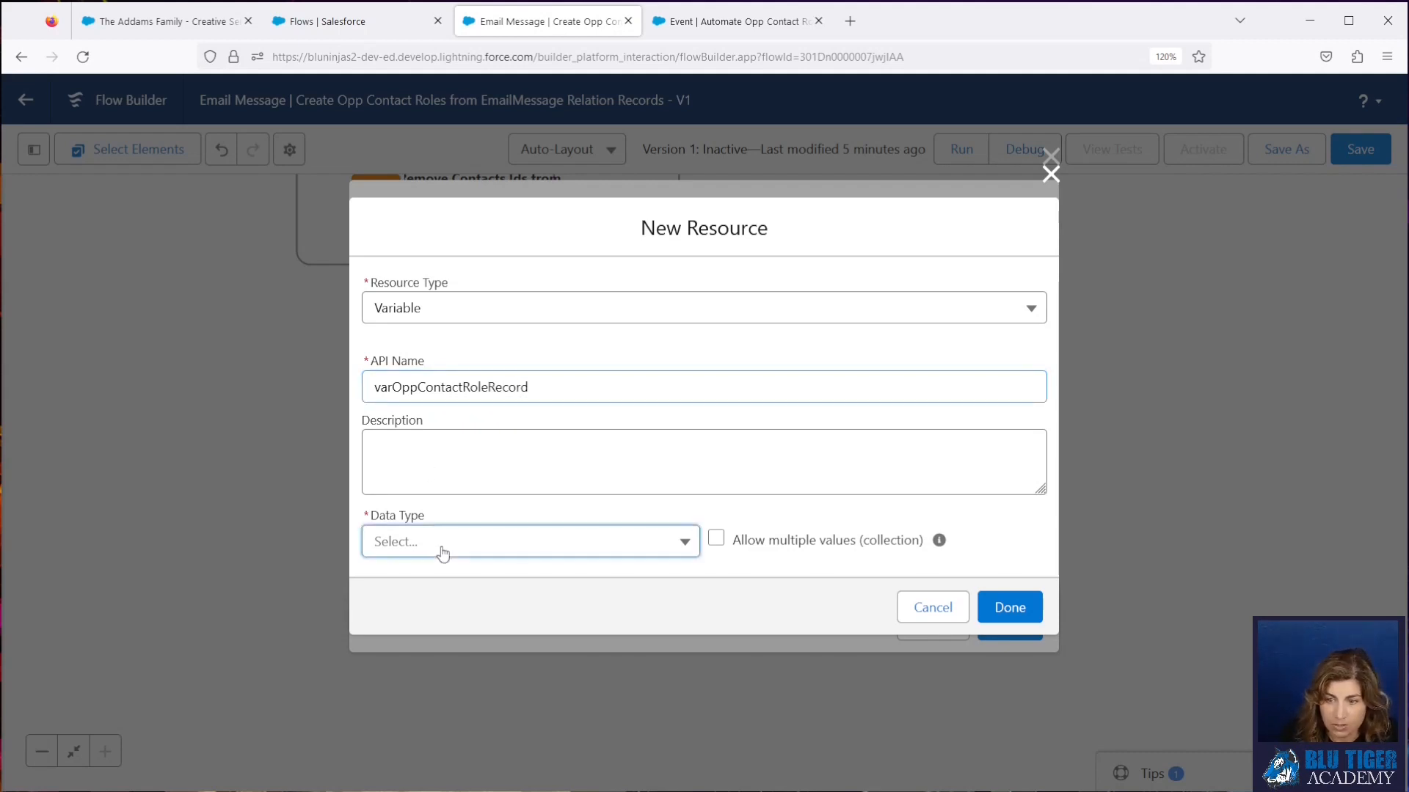
click(465, 229)
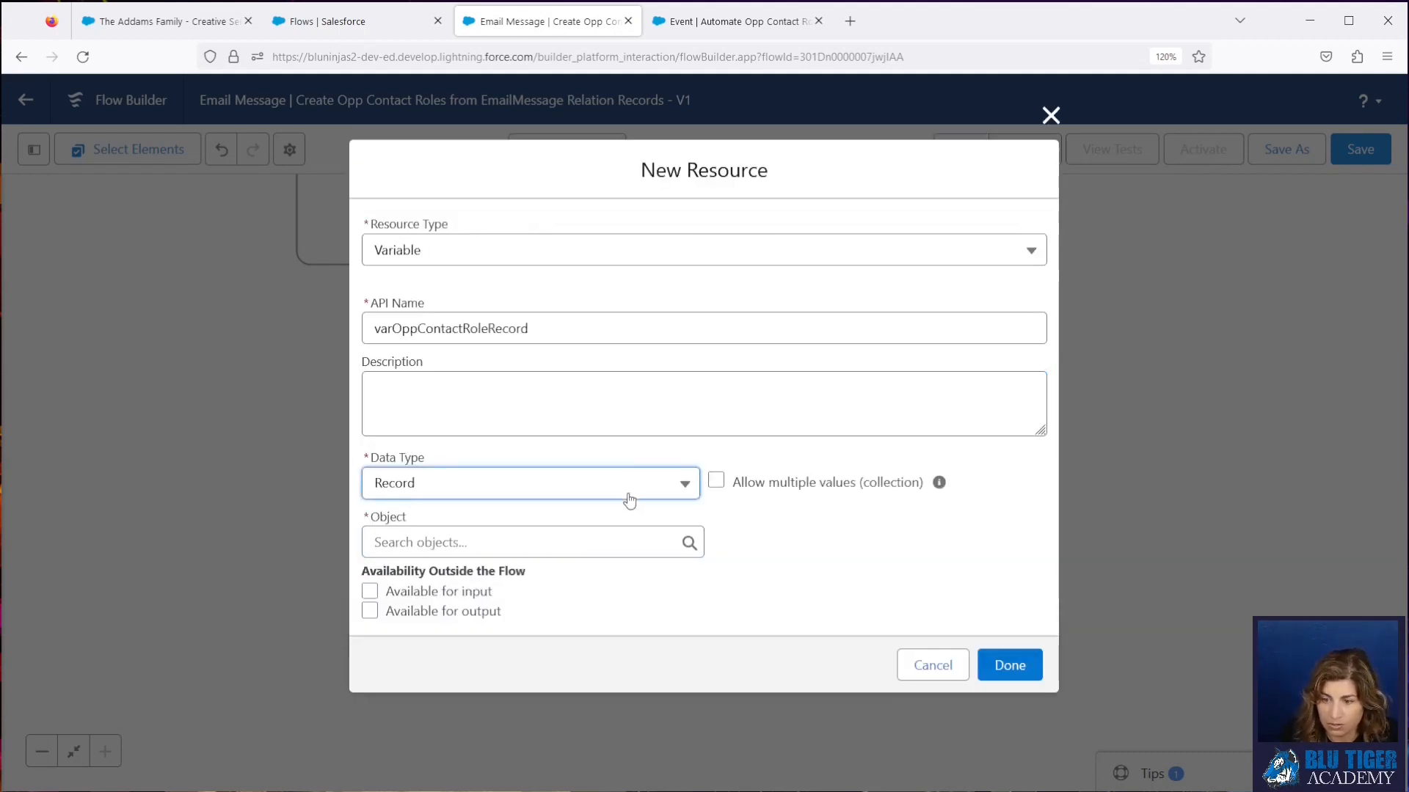
click(602, 529)
text(oppo)
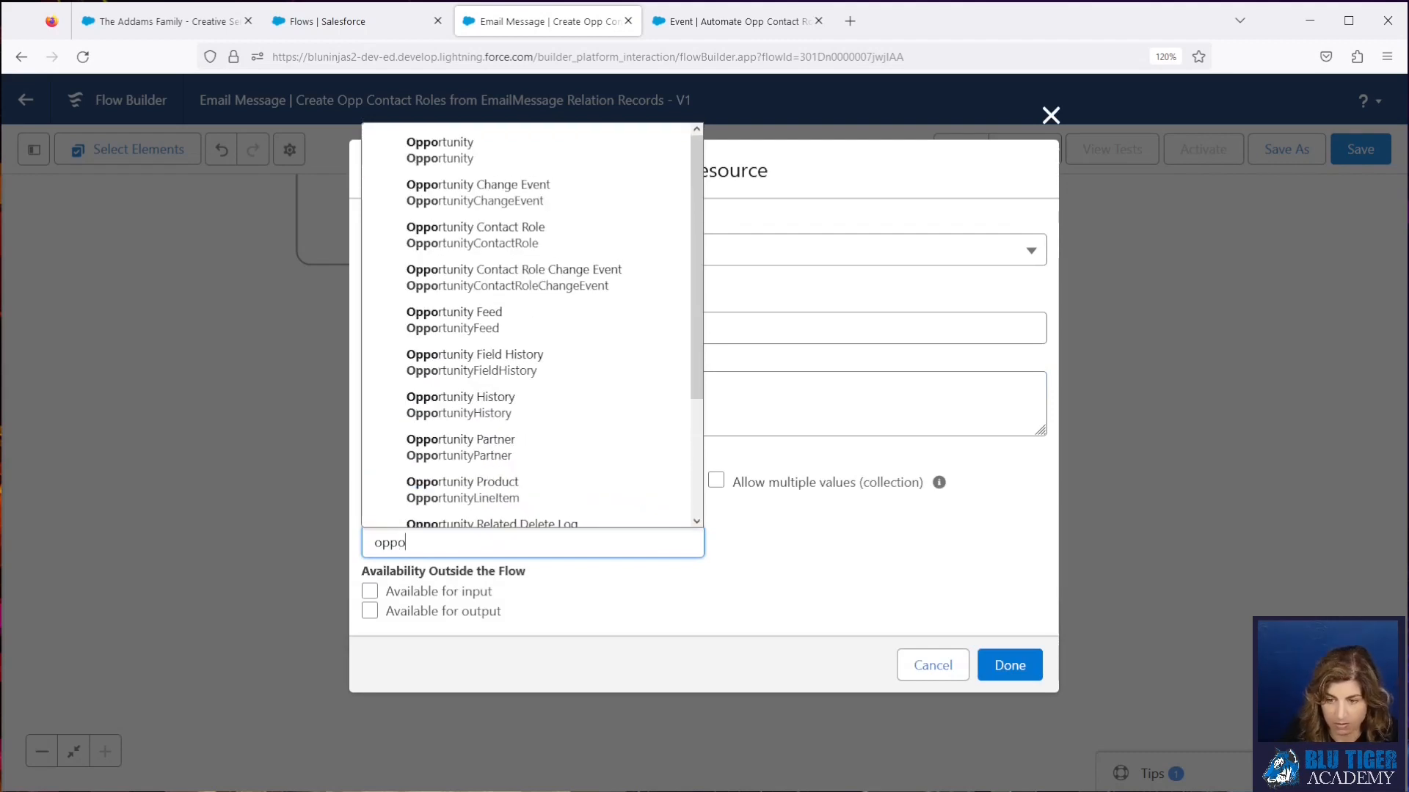
click(539, 253)
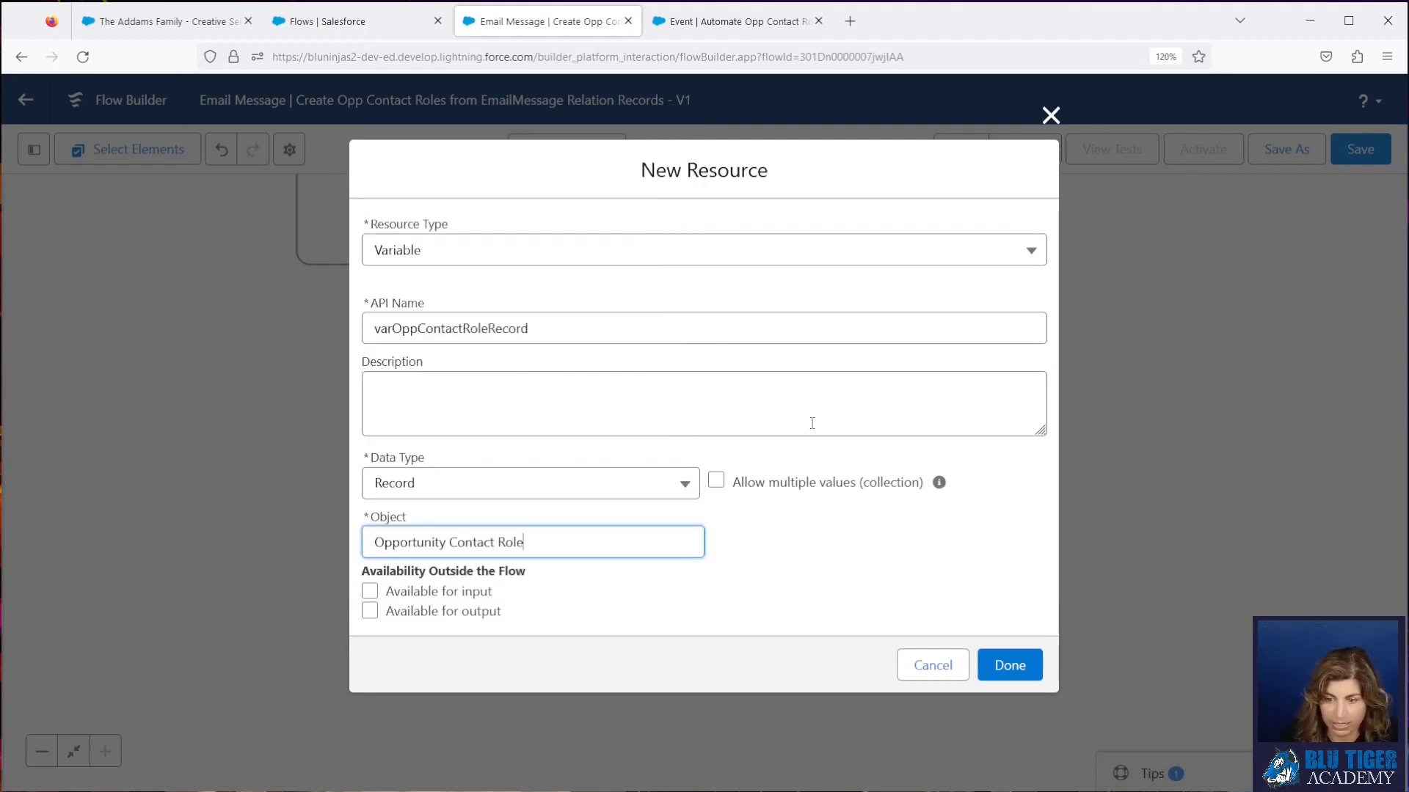
click(1011, 665)
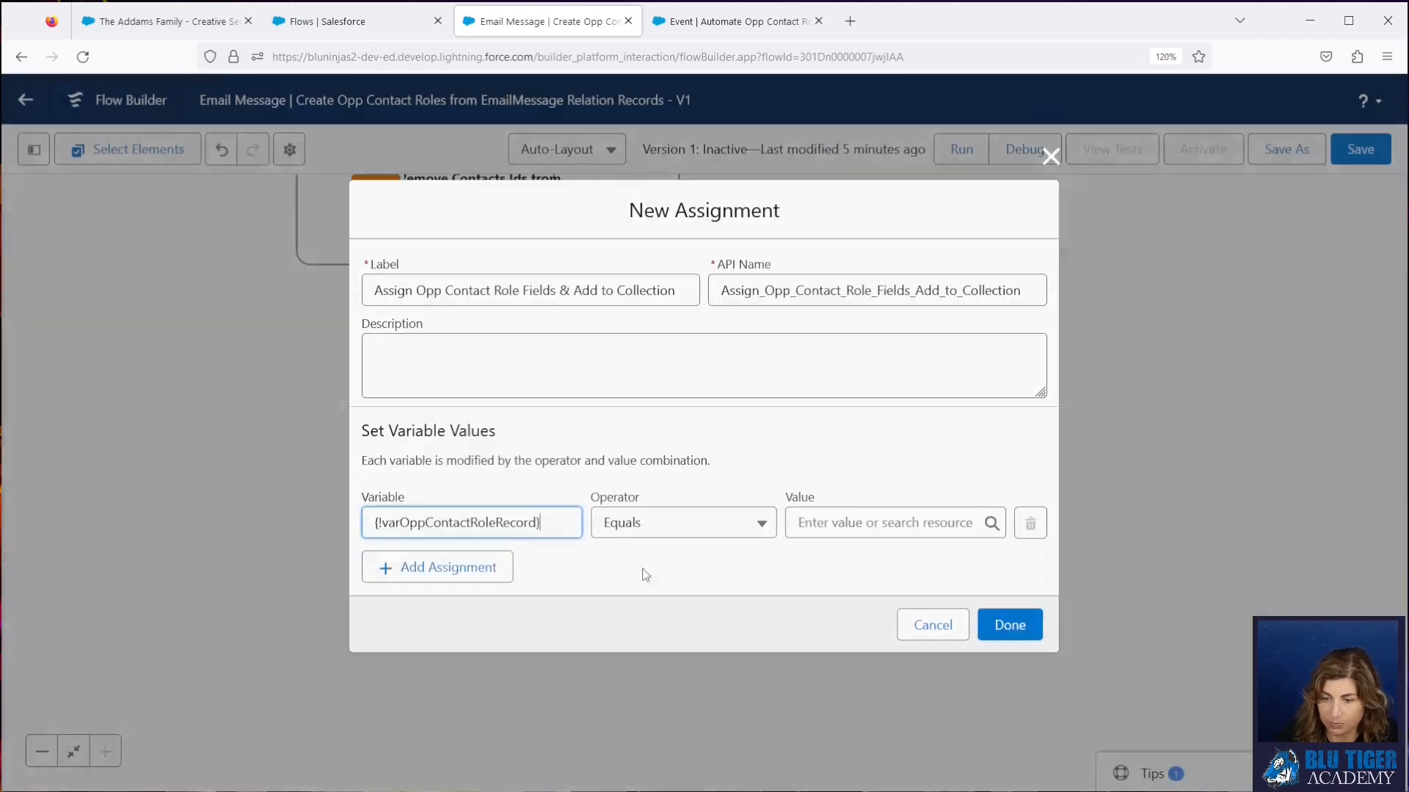
- Assign varOppContactRoleRecord's ContactId the current item from the Loop Email Message Relation Contact Ids loop
text(var)
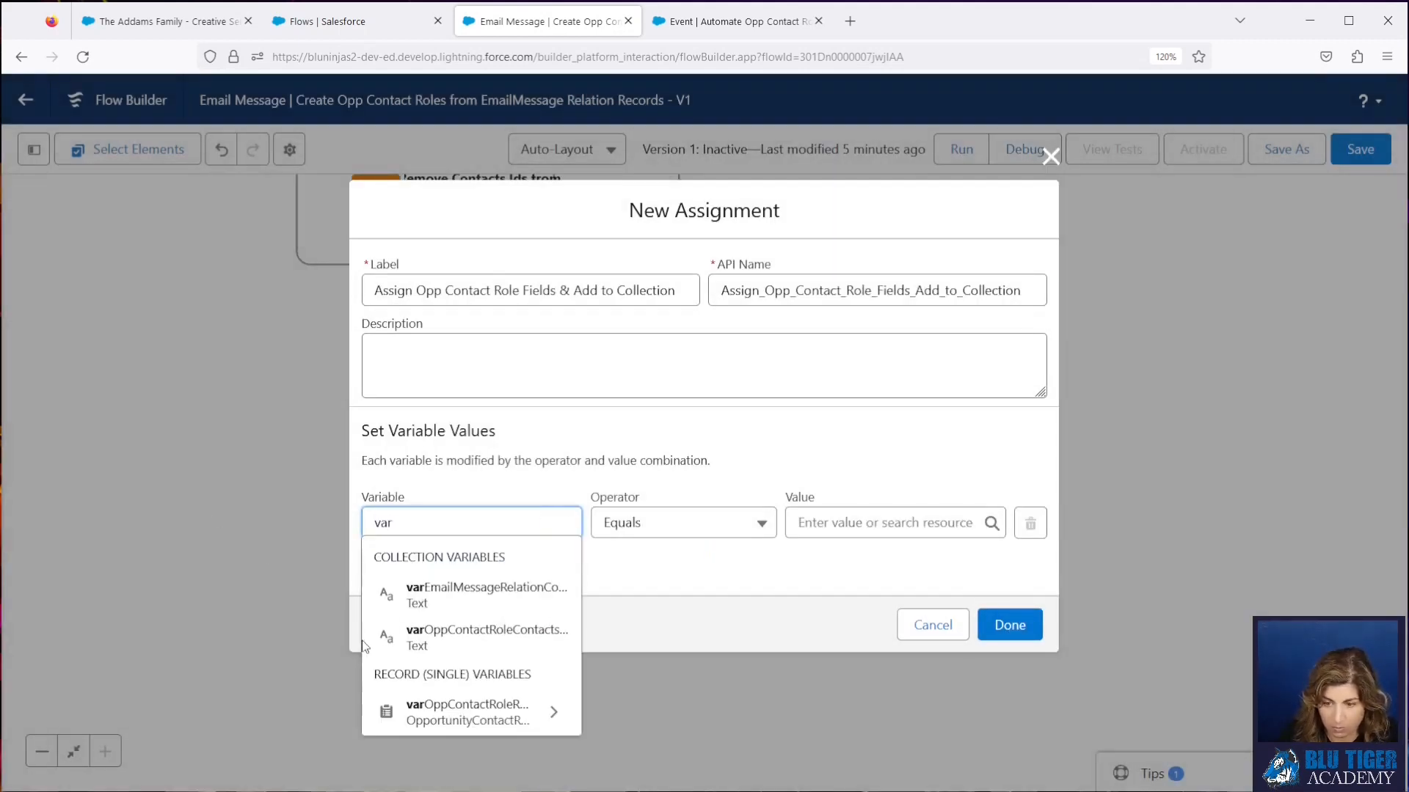
click(477, 713)
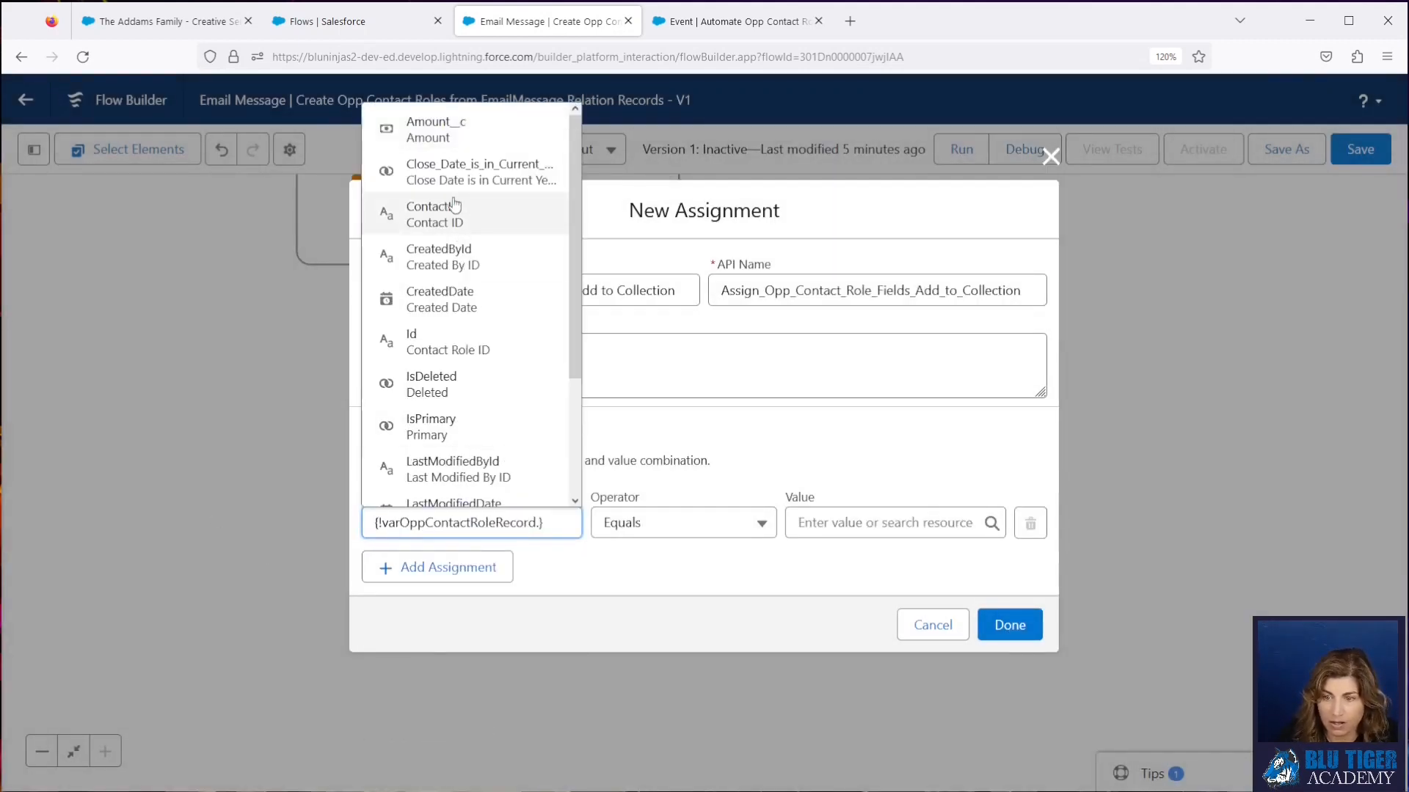
click(455, 222)
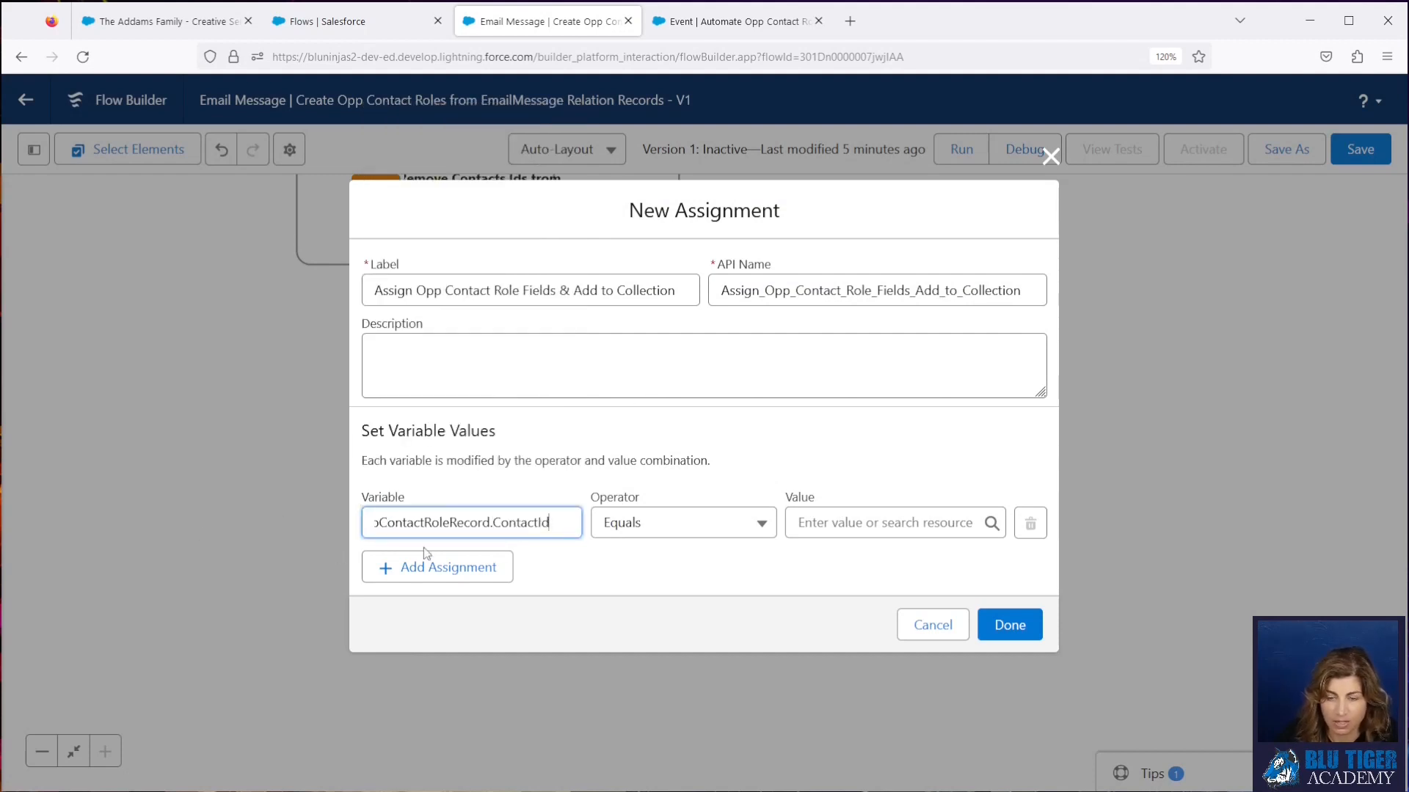
click(795, 524)
text(loop)
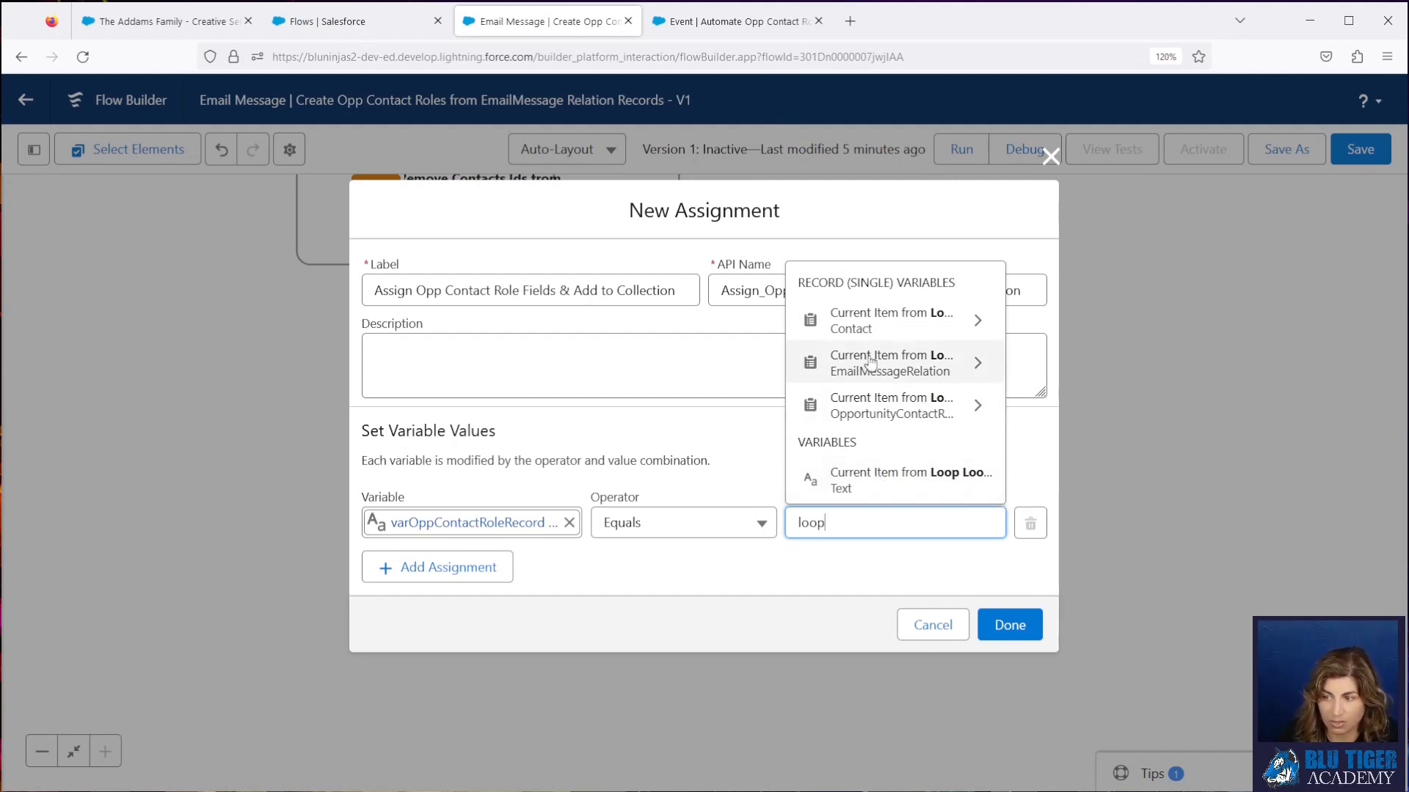
click(859, 484)
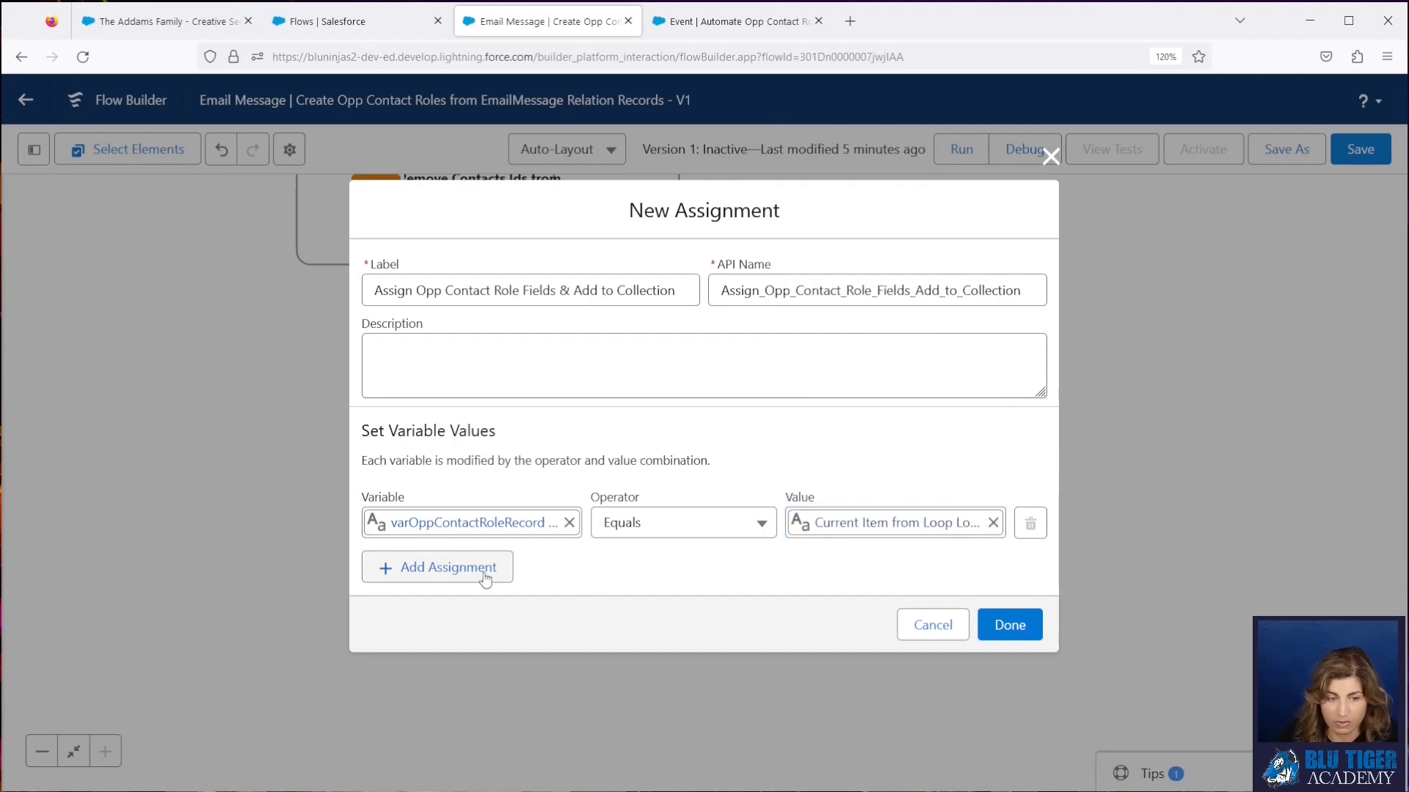
- Add a second assignment row with the OpportunityId field of varOppContactRoleRecord as its variable
click(477, 570)
click(421, 563)
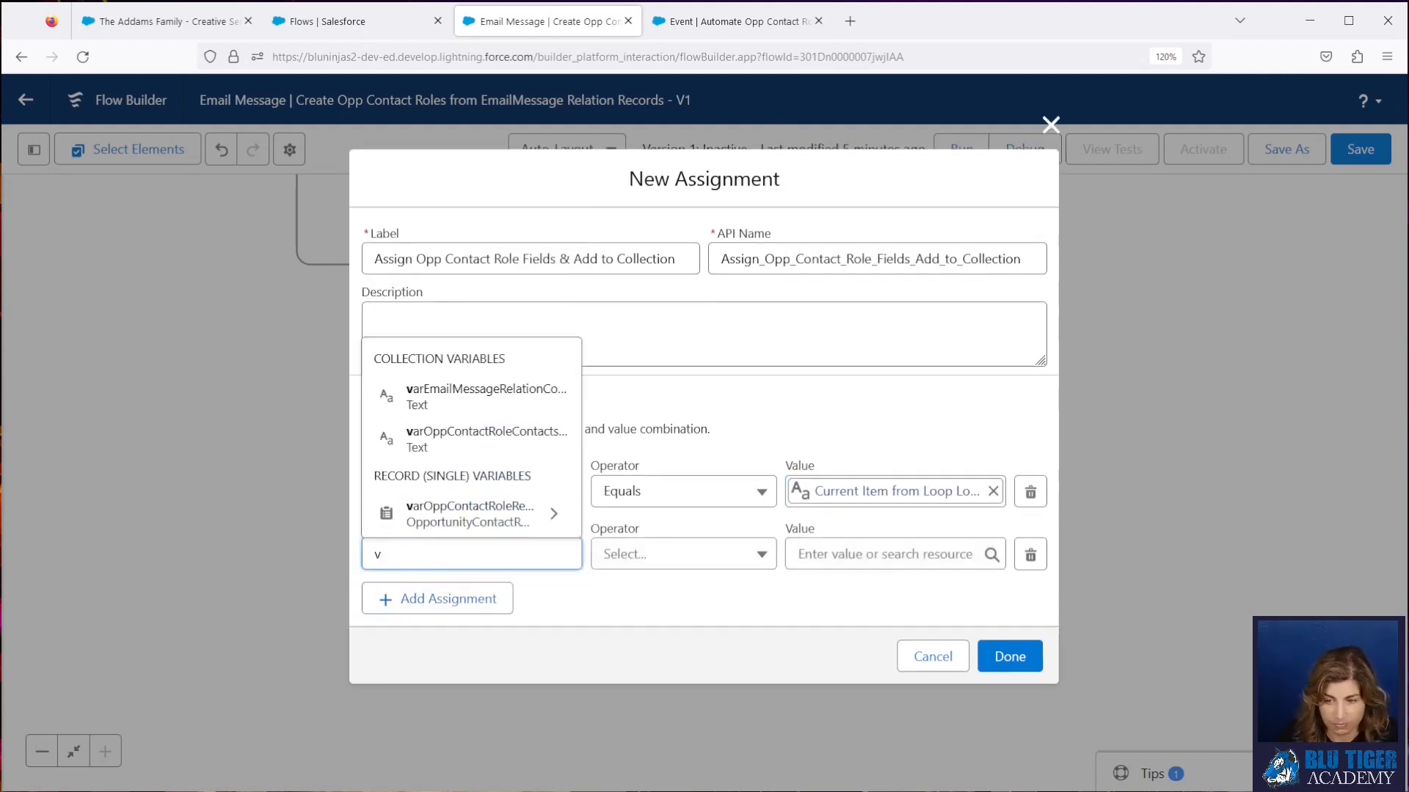
text(var)
click(465, 514)
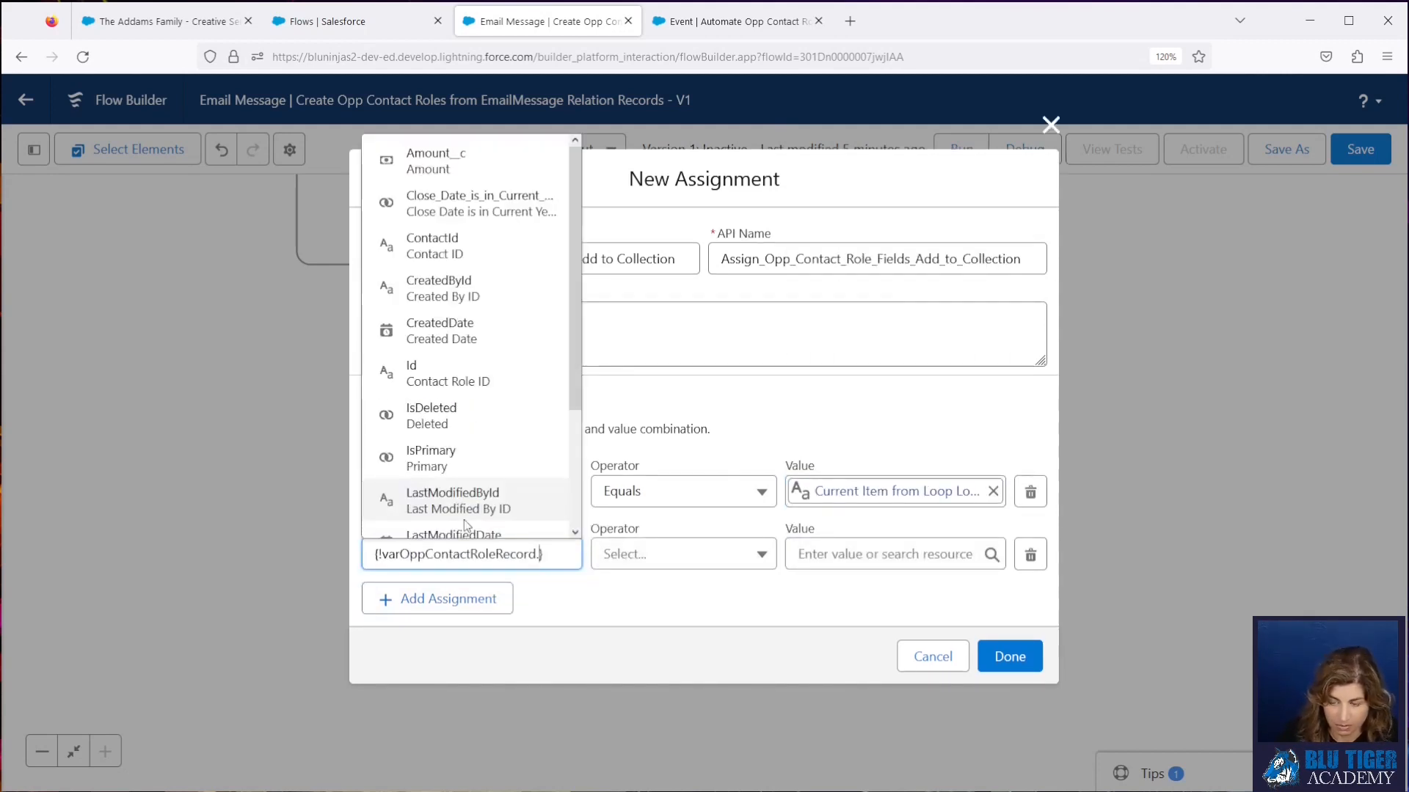
text(opp)
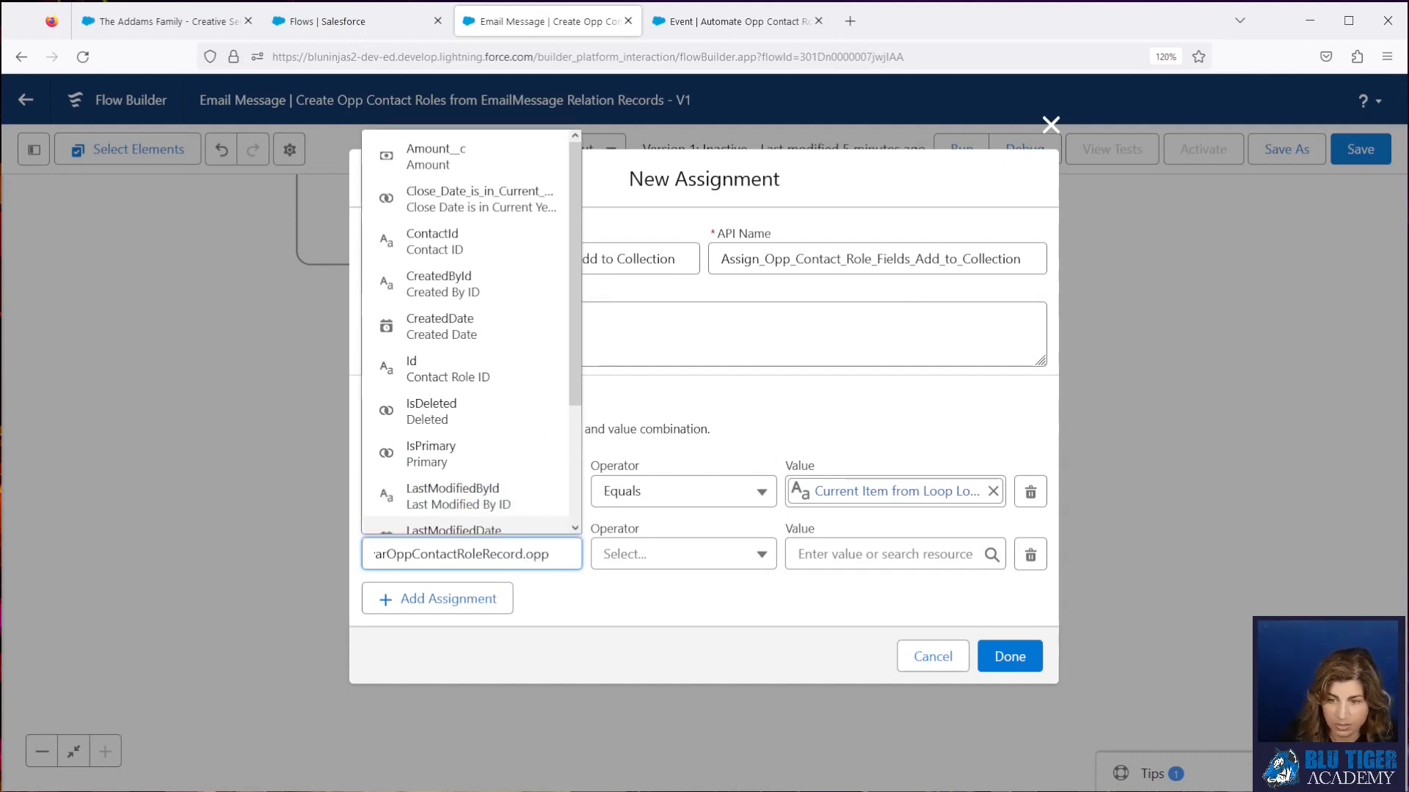
scroll(447, 366, down, 2)
scroll(446, 366, down, 1)
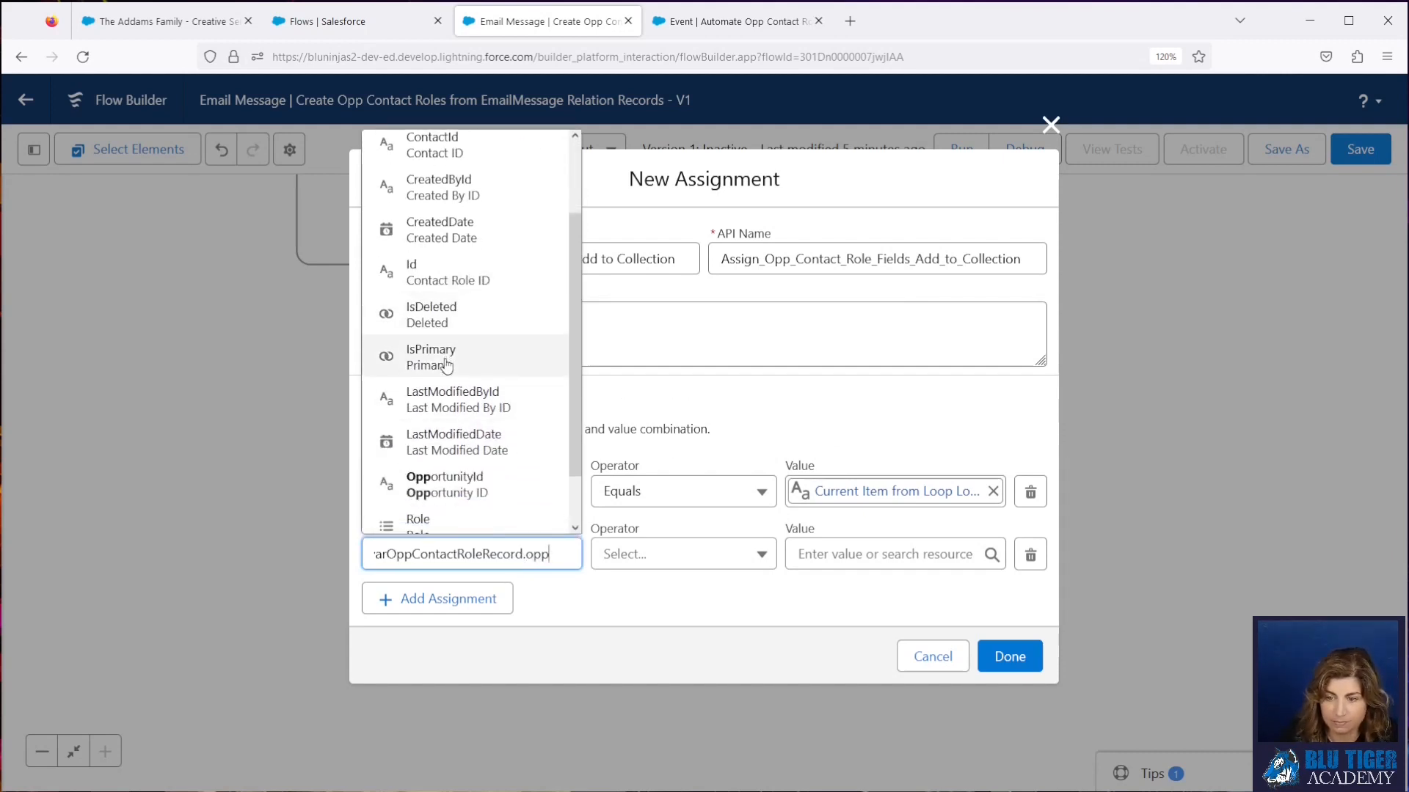
click(461, 484)
- Set the OpportunityId assignment's value to the triggering record's RelatedToId field
click(814, 556)
text(rec)
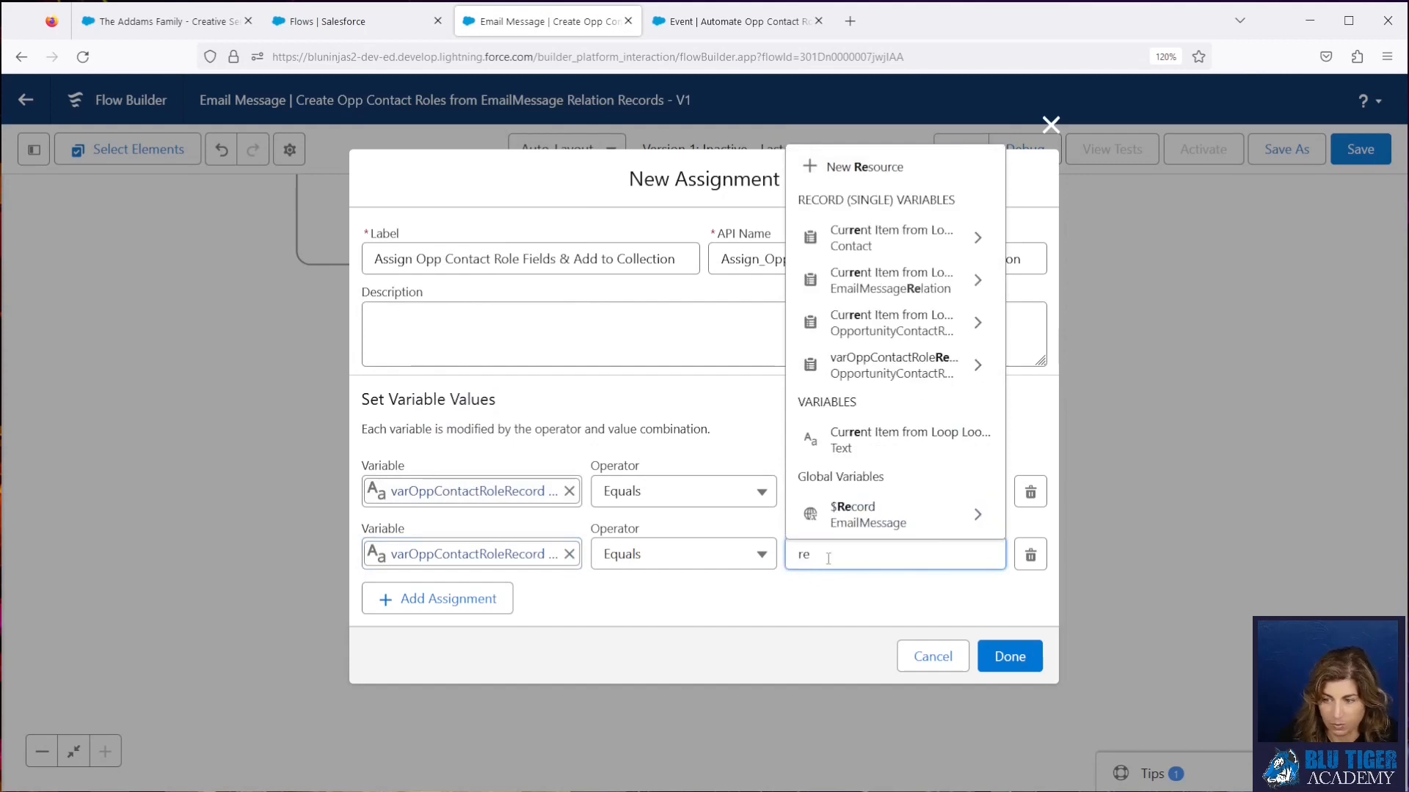
click(864, 517)
scroll(871, 516, down, 2)
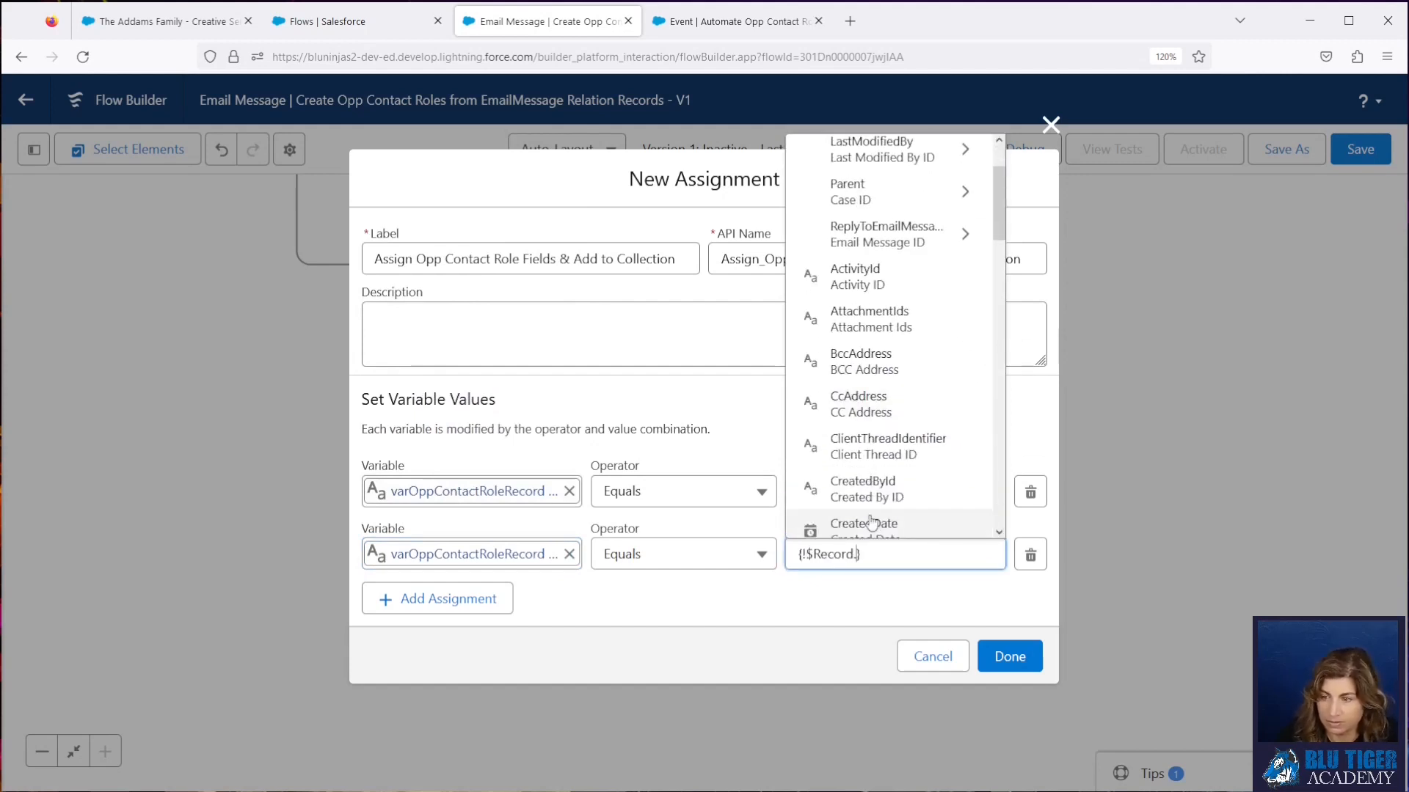
text(re)
scroll(874, 434, down, 8)
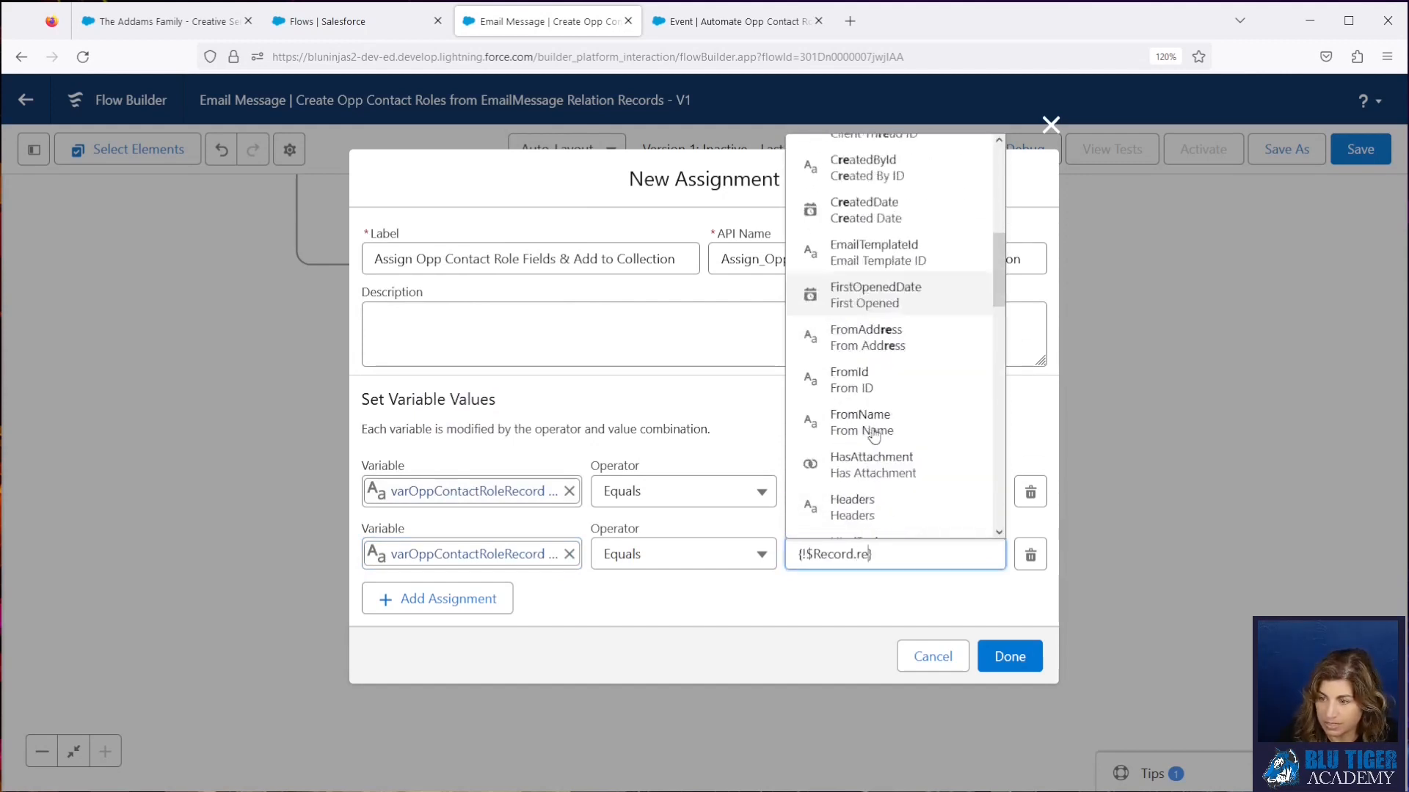
scroll(875, 435, down, 3)
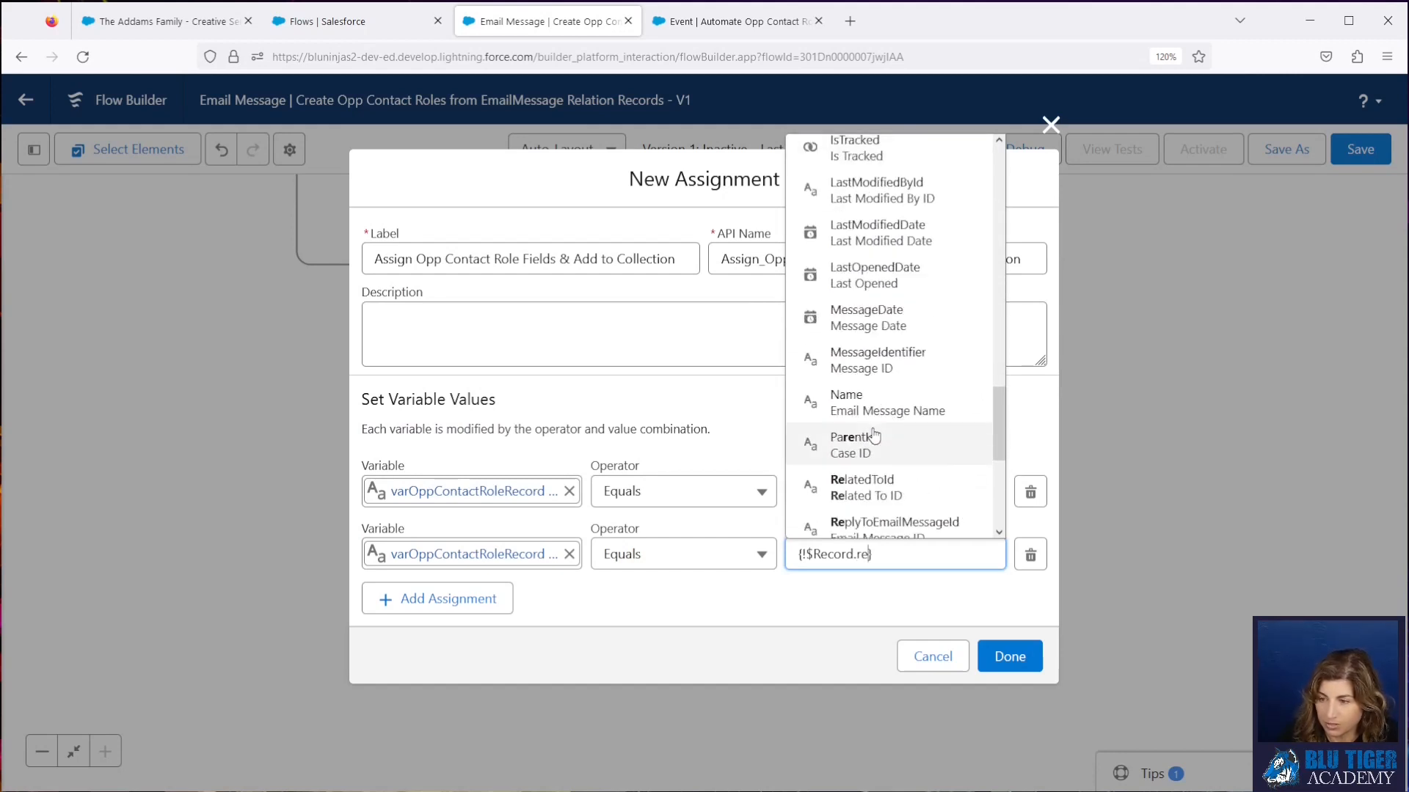
click(843, 473)
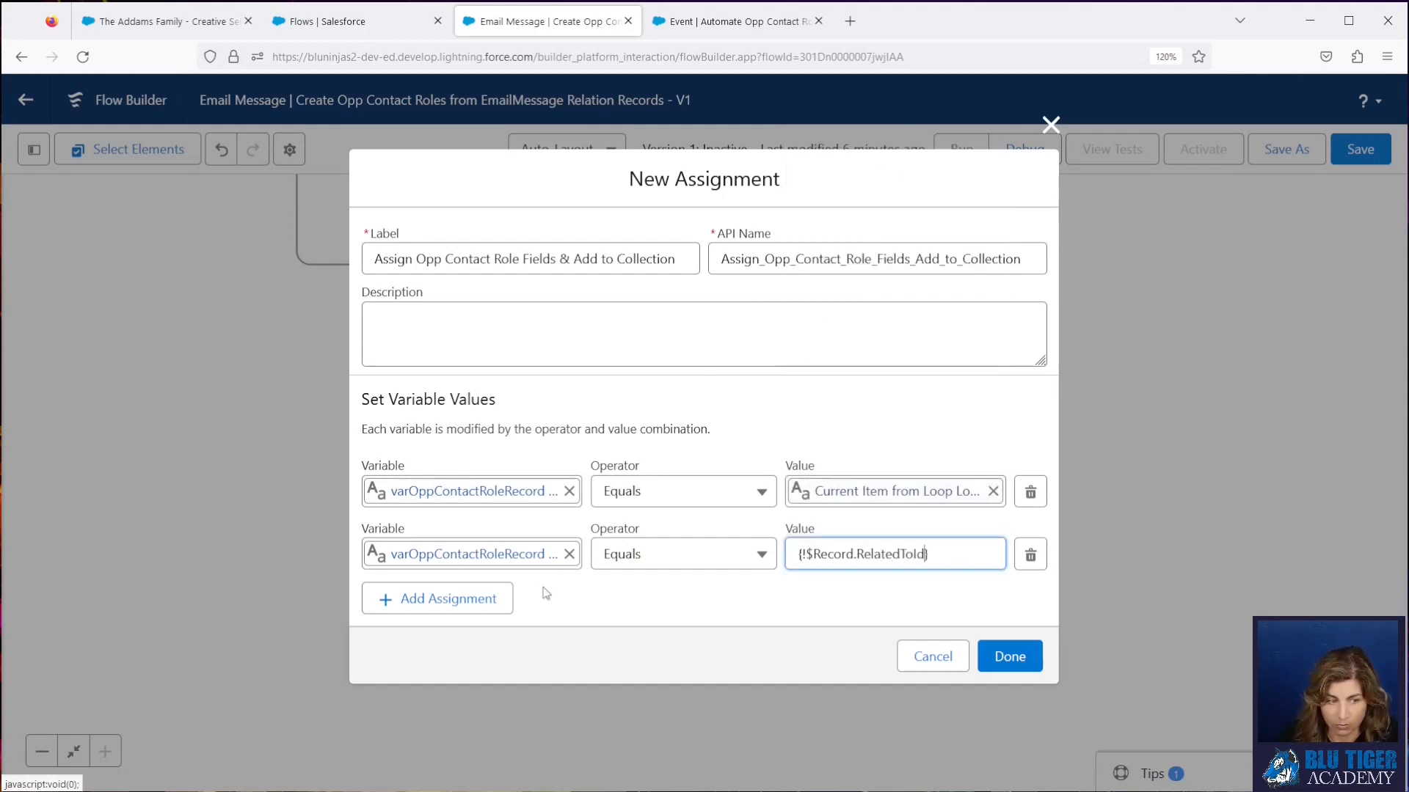
- Add a third assignment row that sets varOppContactRoleRecord's Role to Influencer
click(389, 599)
click(415, 593)
text(var)
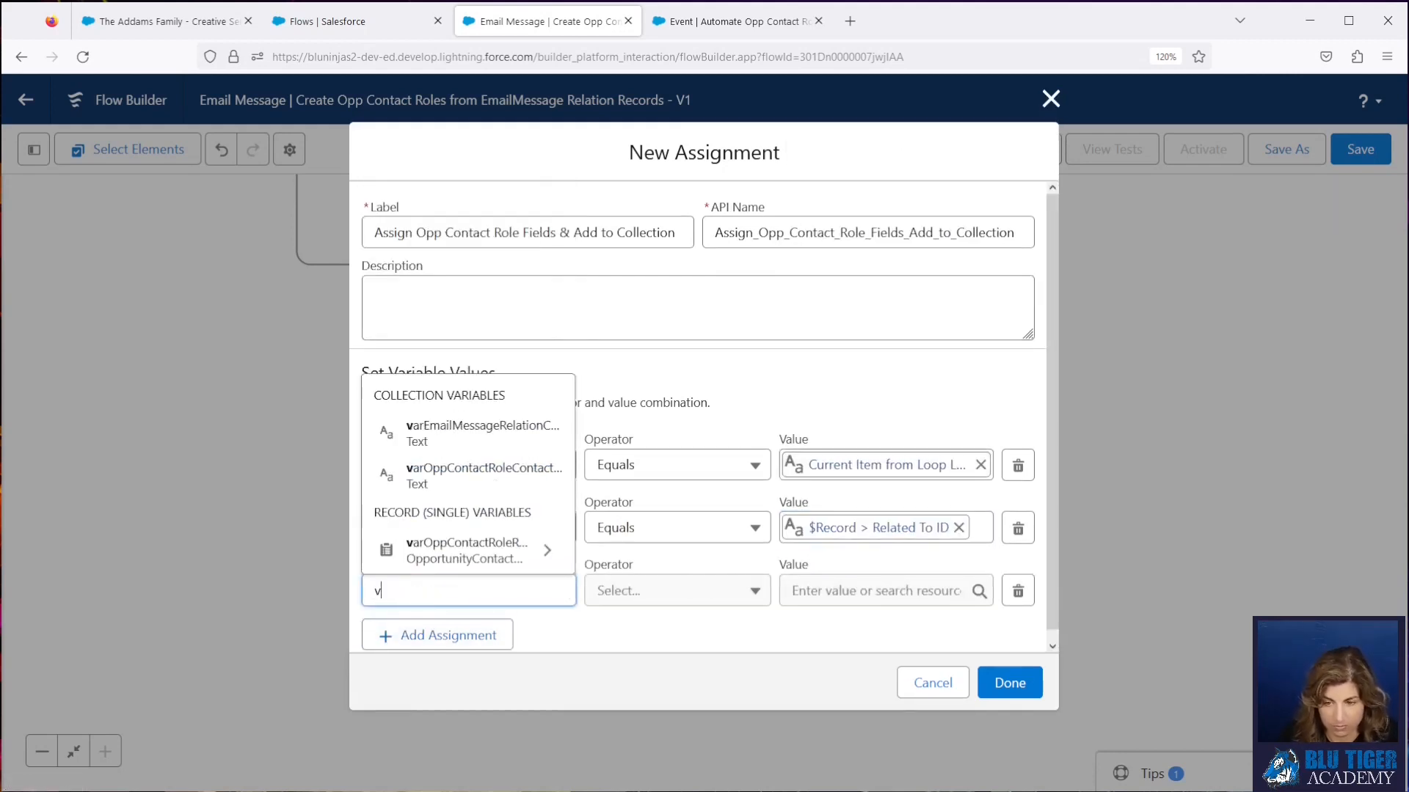
click(446, 559)
scroll(455, 488, down, 3)
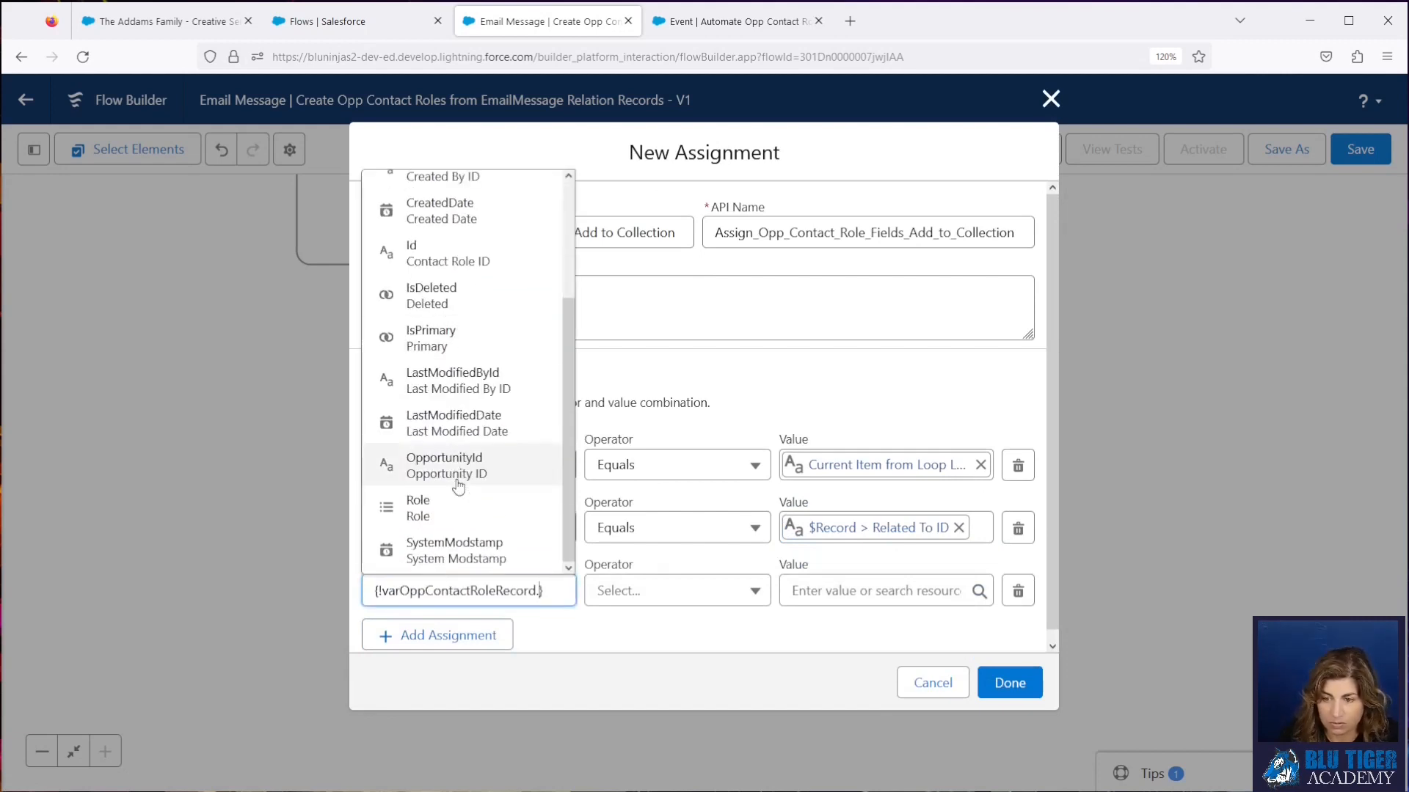
click(449, 506)
click(796, 590)
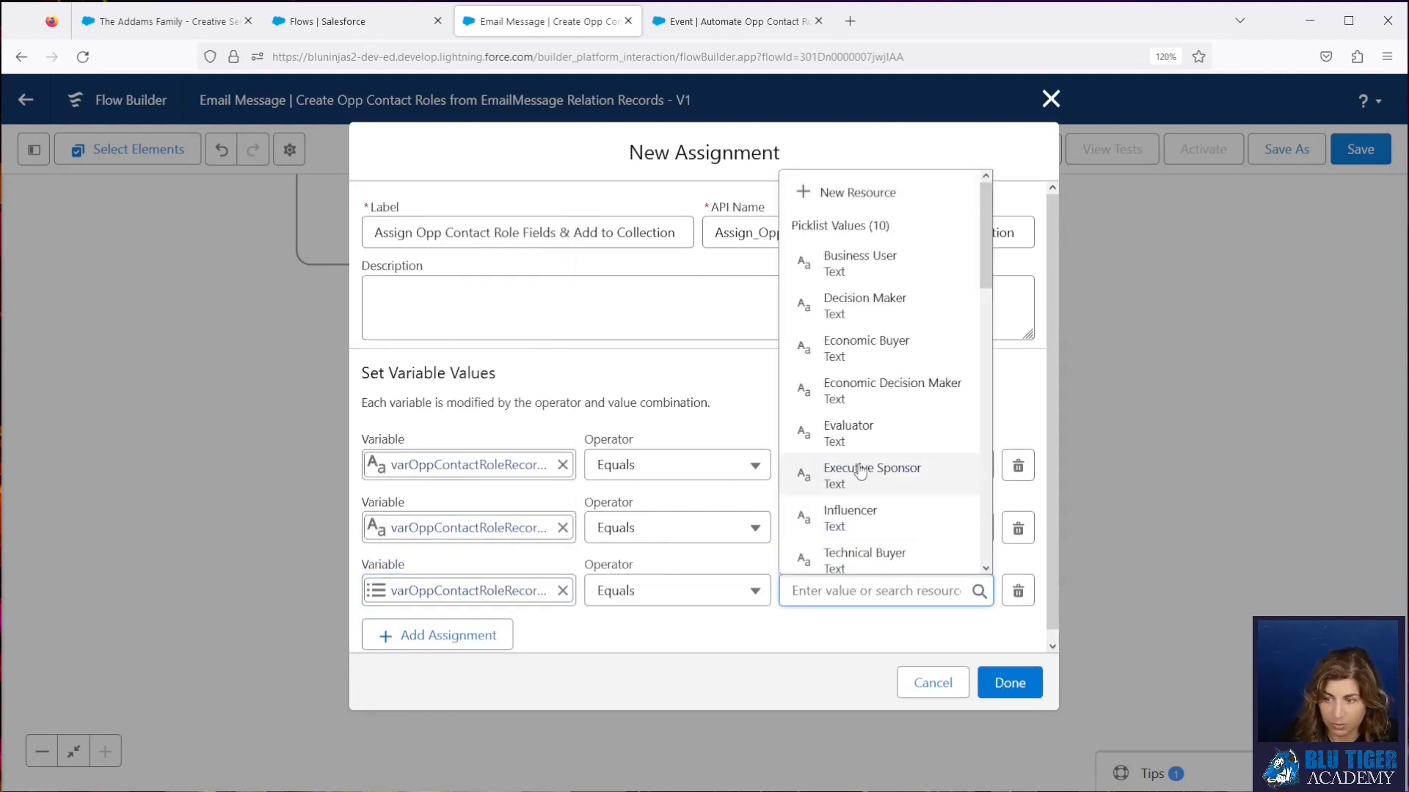
click(836, 512)
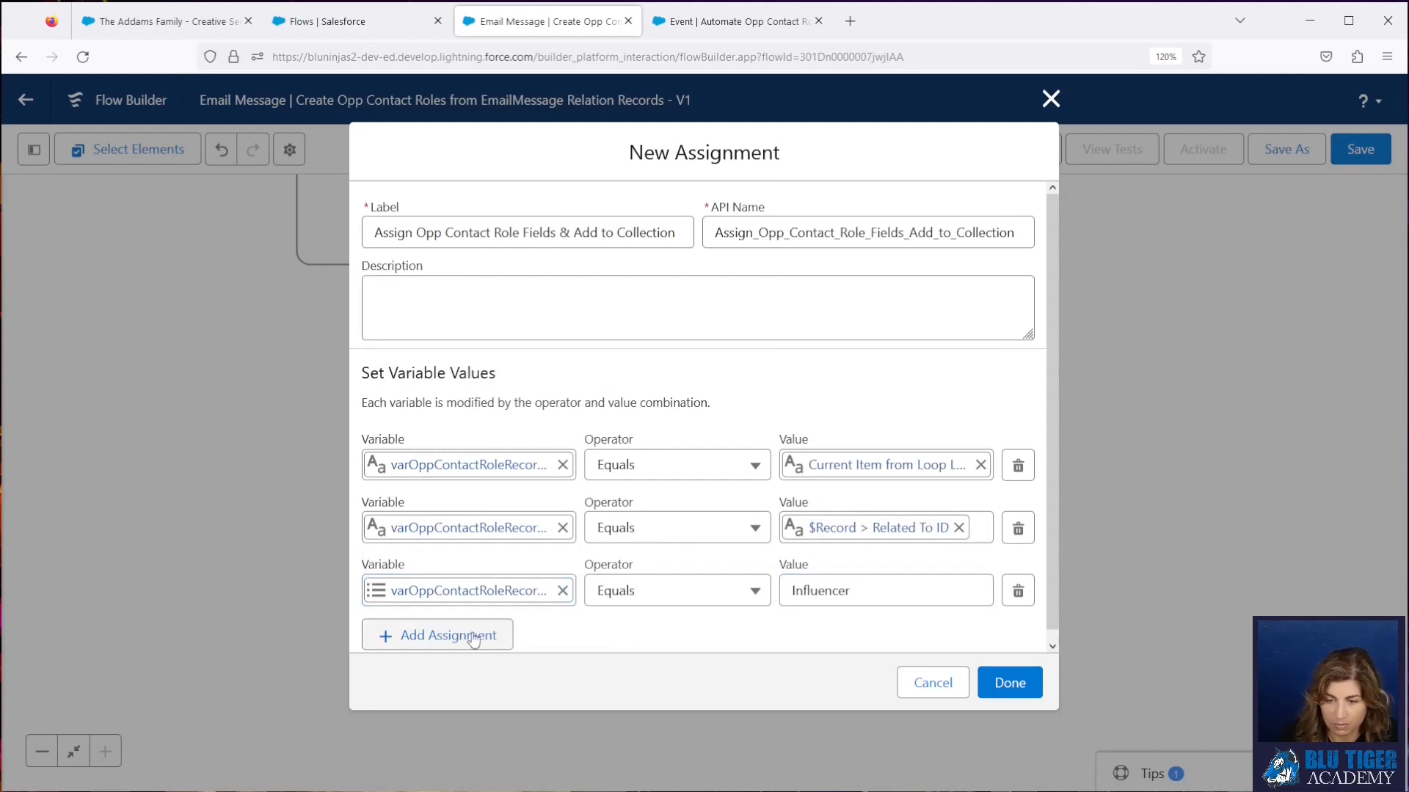
- Add a fourth assignment row and start a new variable resource for it with the API name CollectOppContactRoleRecords
click(428, 635)
scroll(428, 638, down, 2)
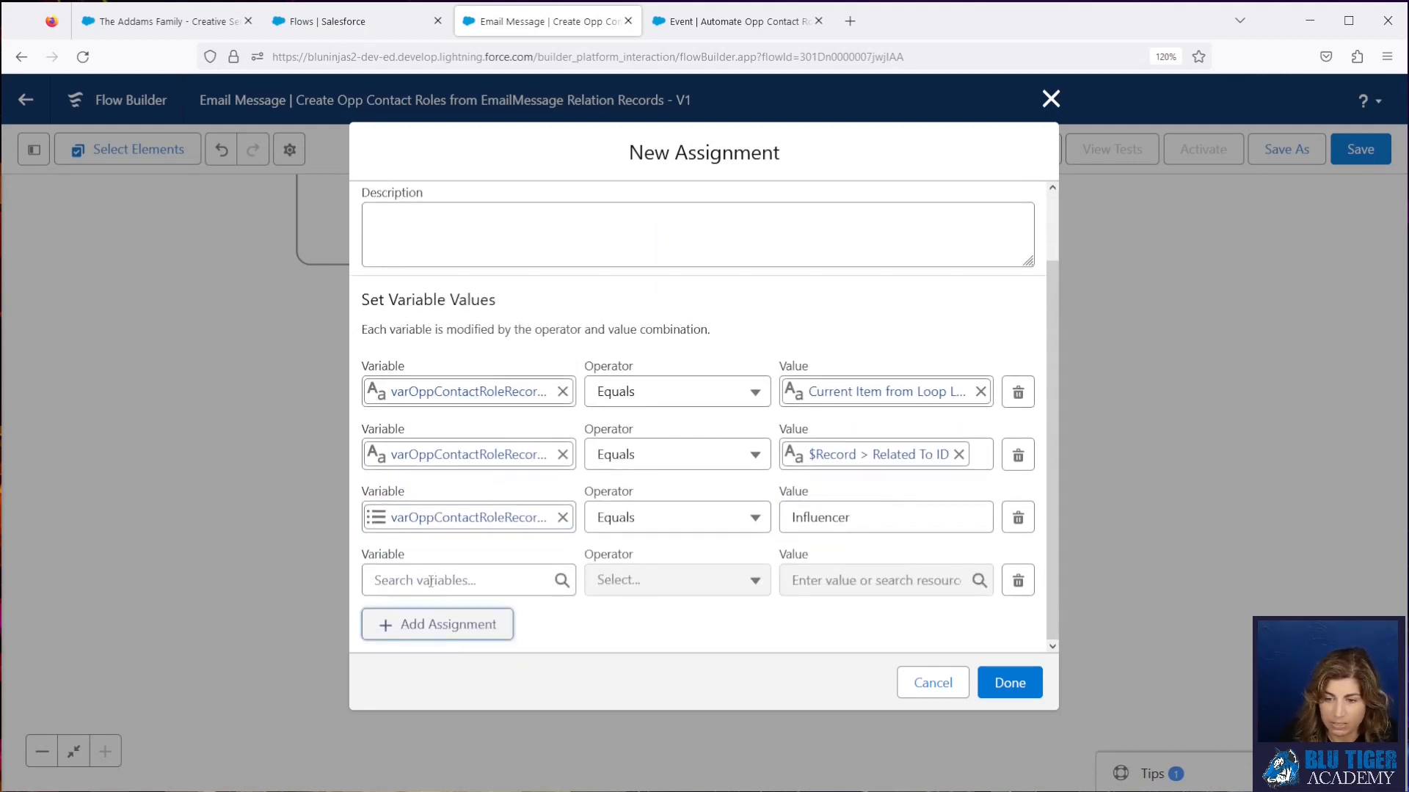
click(441, 580)
click(452, 189)
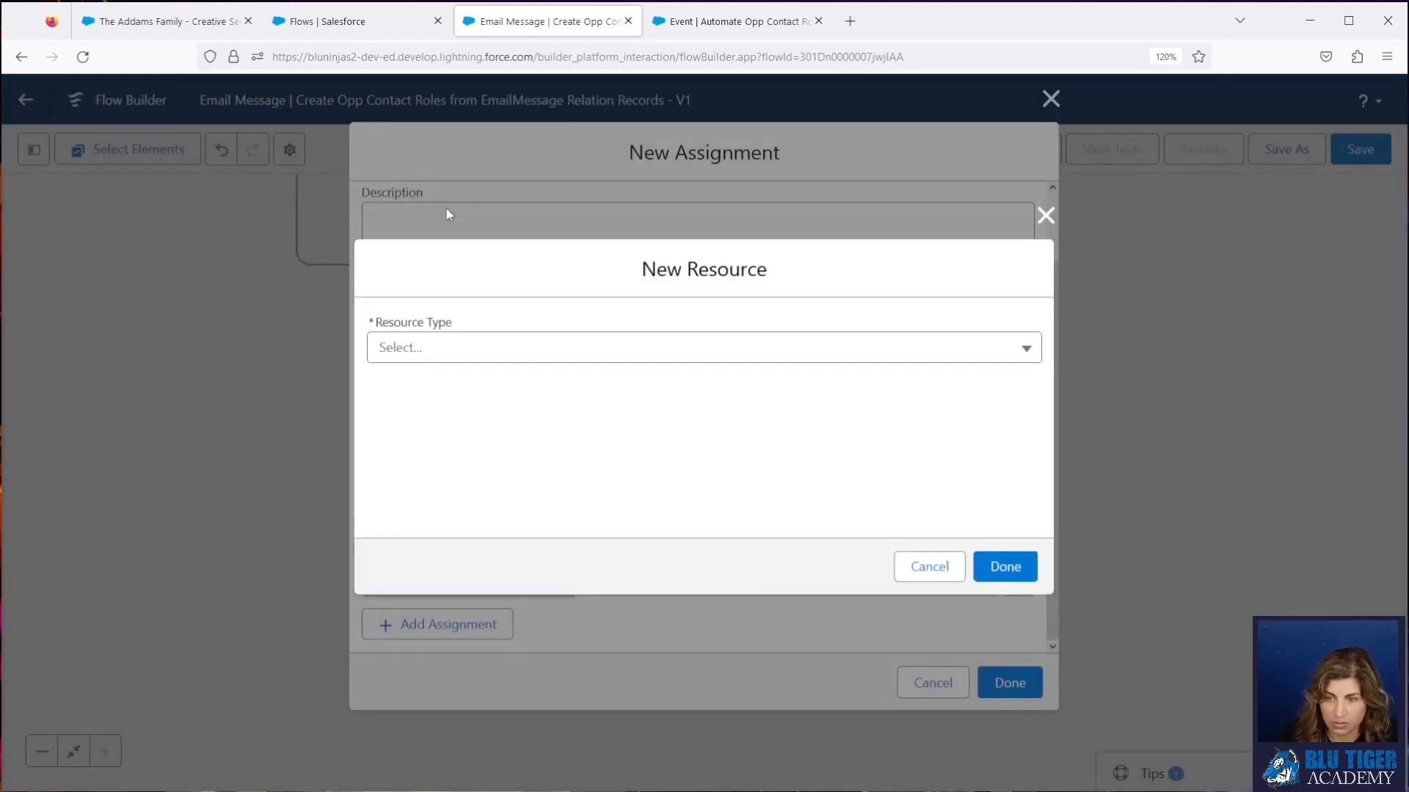
click(422, 347)
click(424, 391)
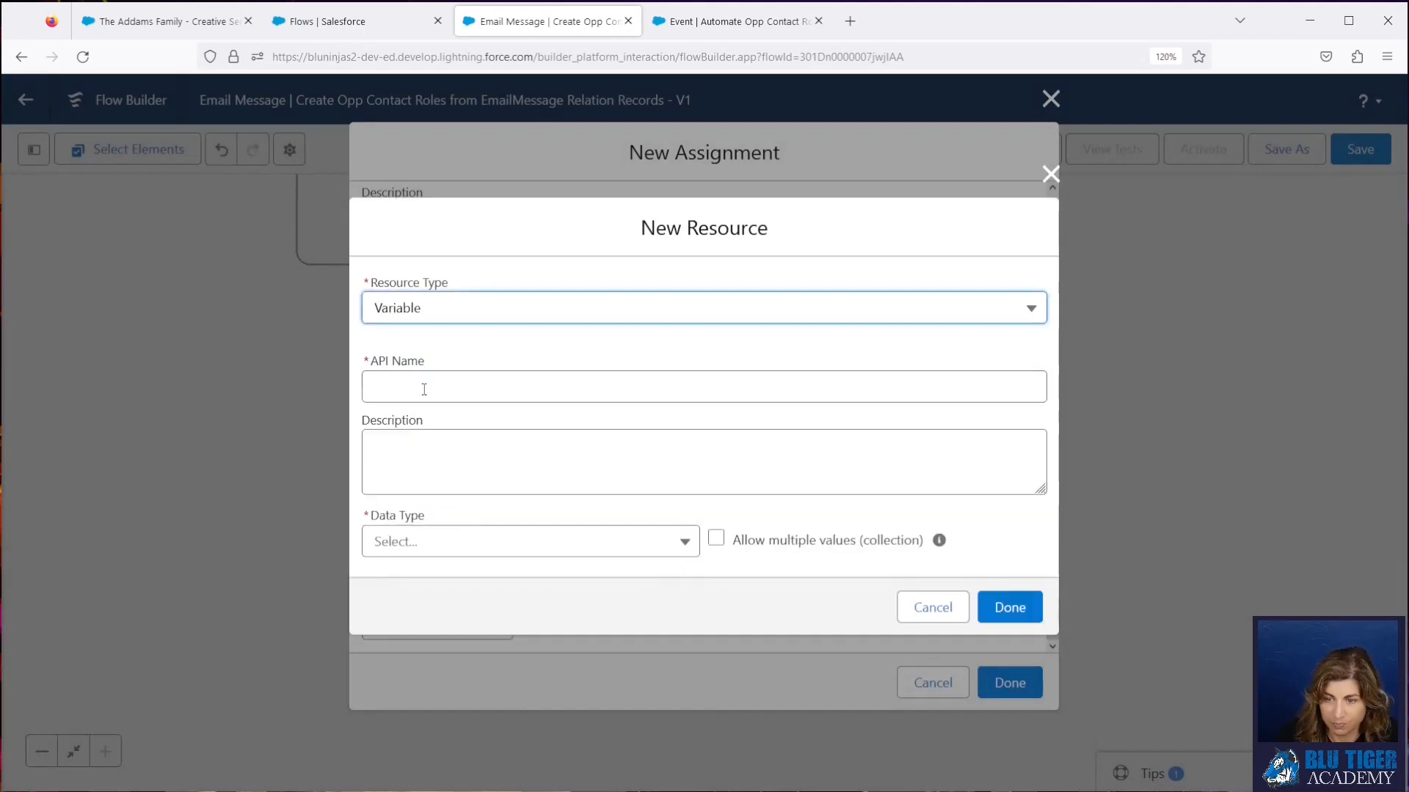
text(CollectOppContactRoleRecords)
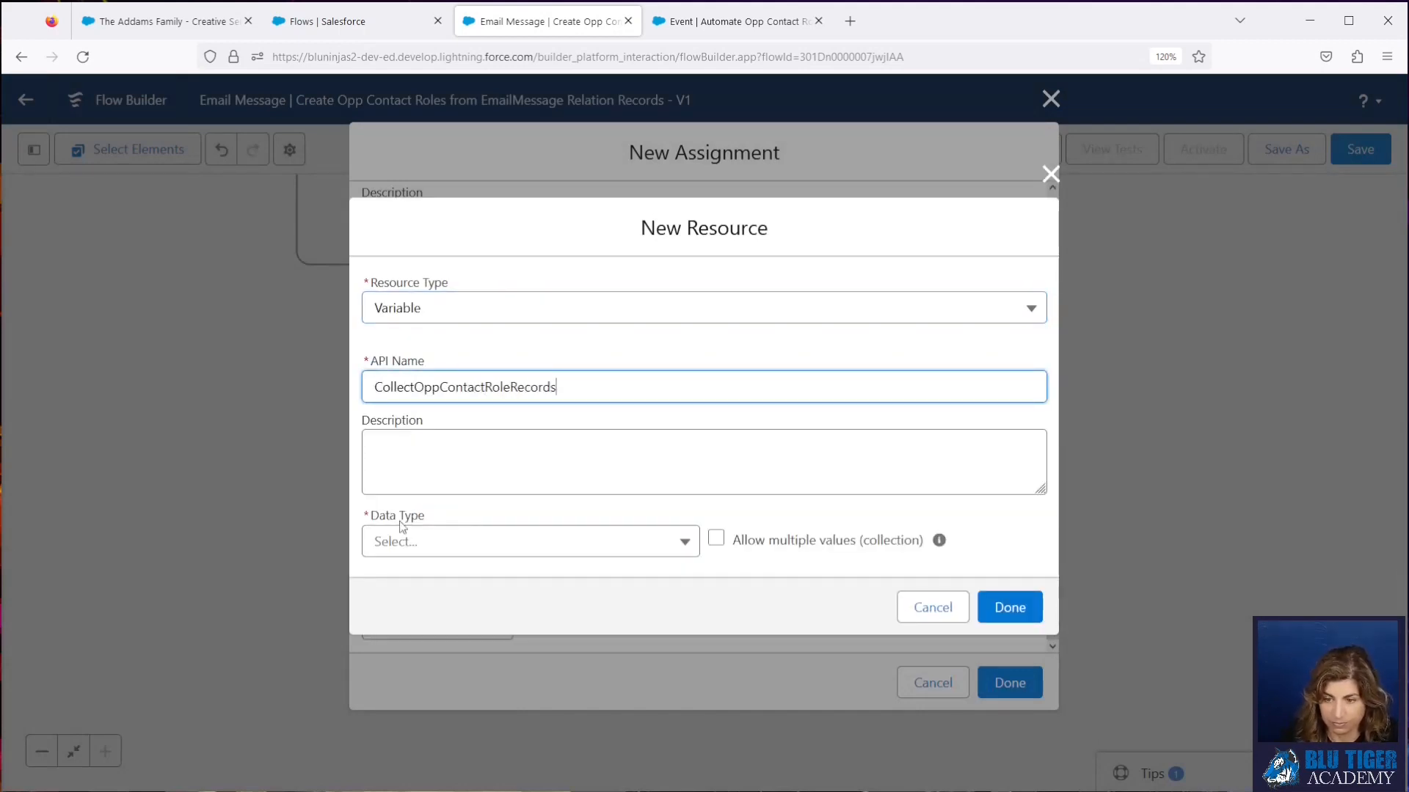
- Make CollectOppContactRoleRecords a Record variable for the Opportunity Contact Role object that allows multiple values, and create it
click(425, 547)
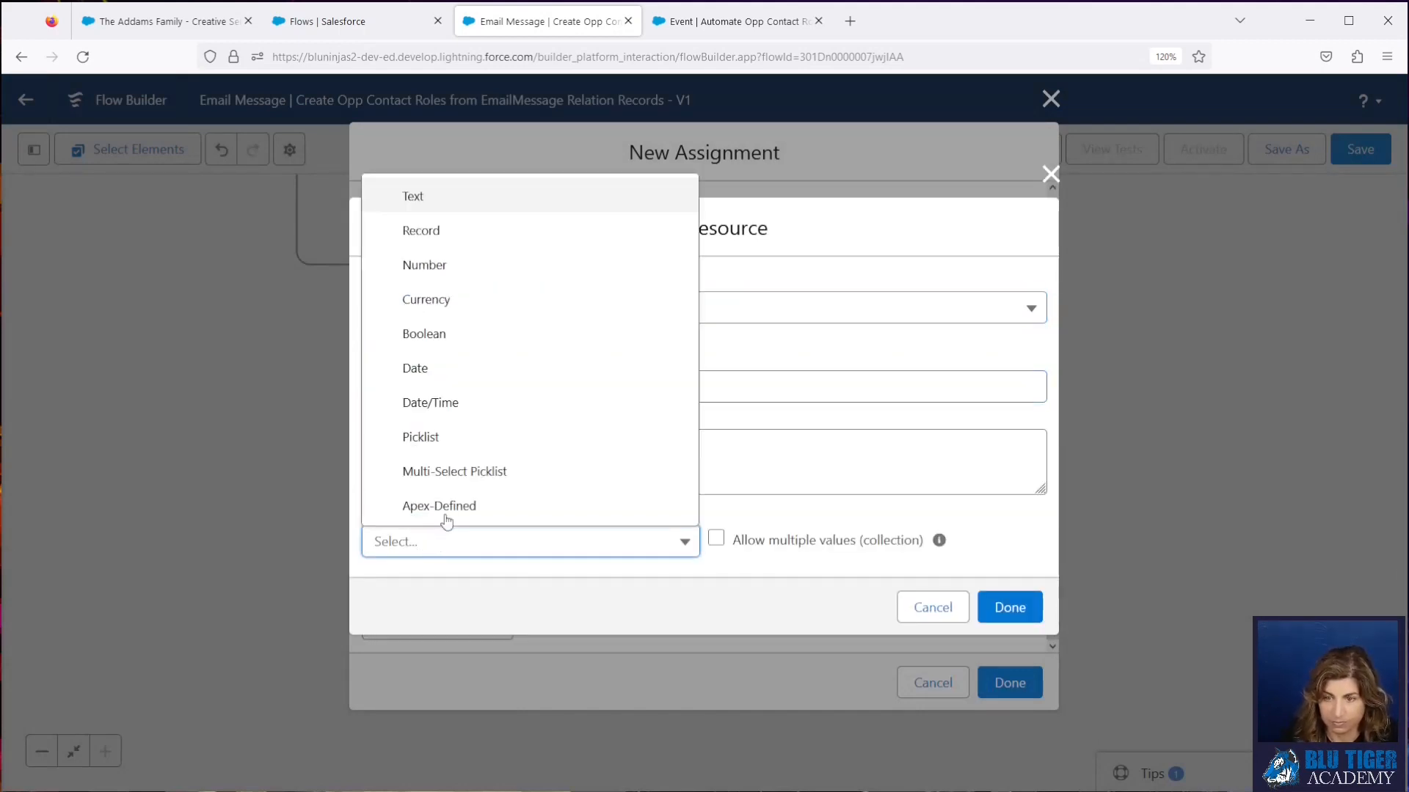
click(446, 229)
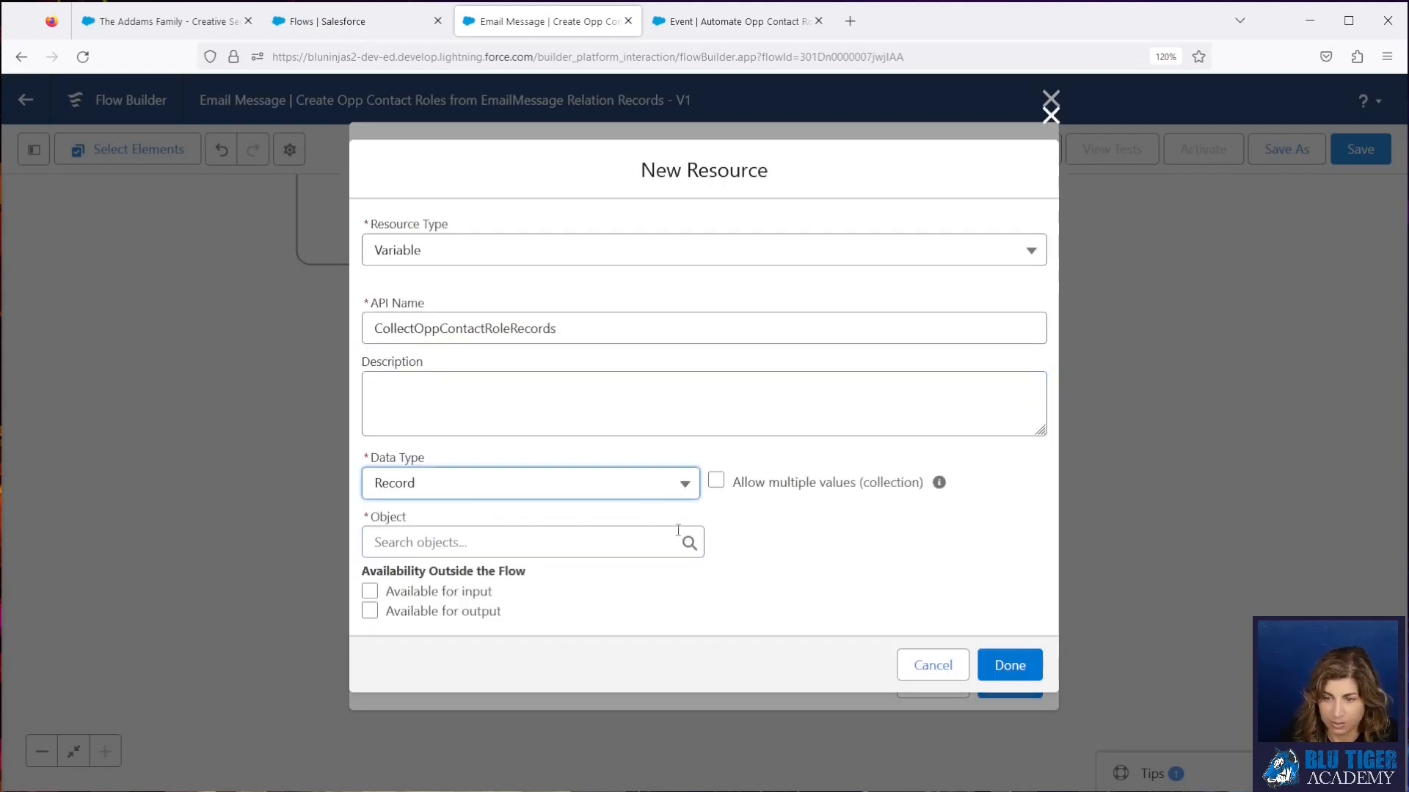
click(716, 481)
click(477, 544)
text(opport)
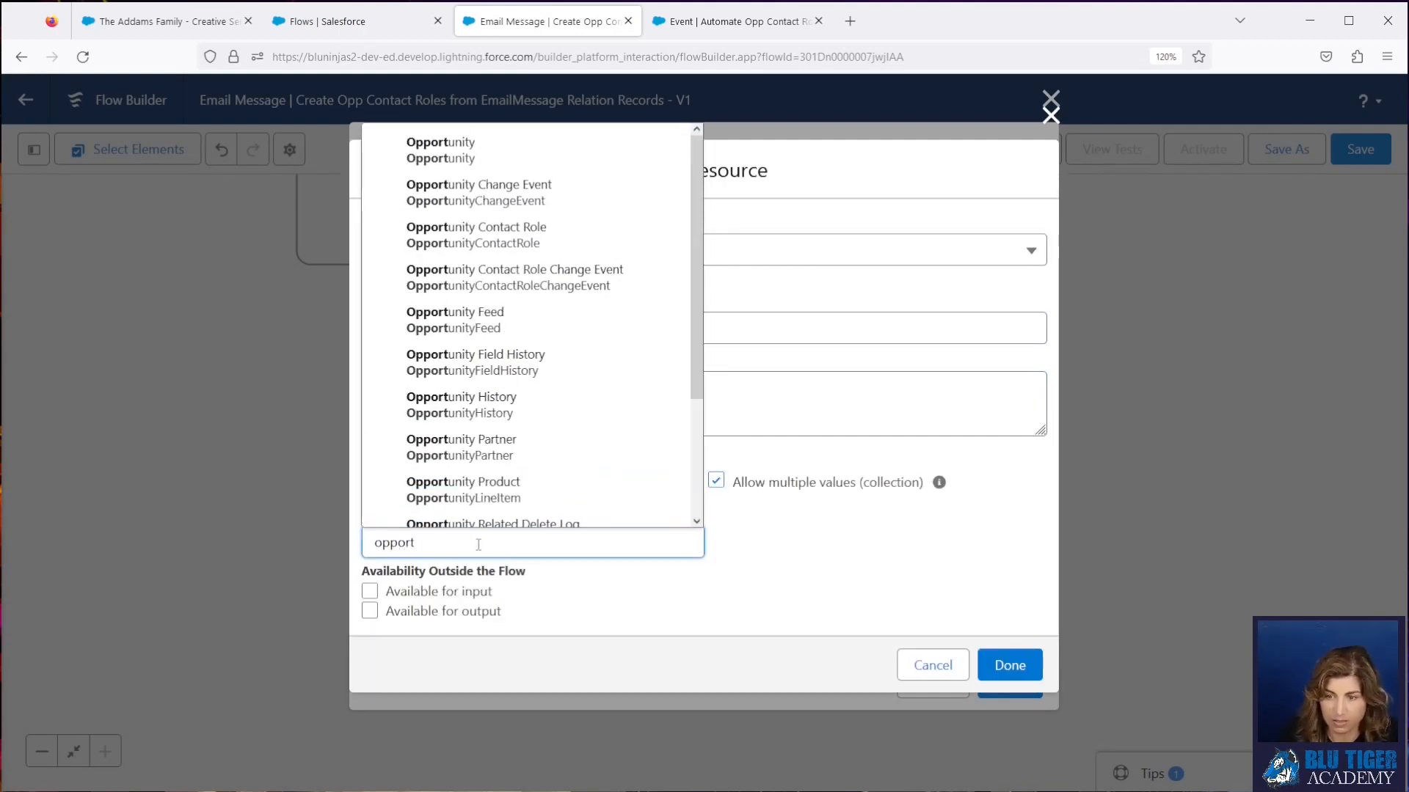
click(480, 235)
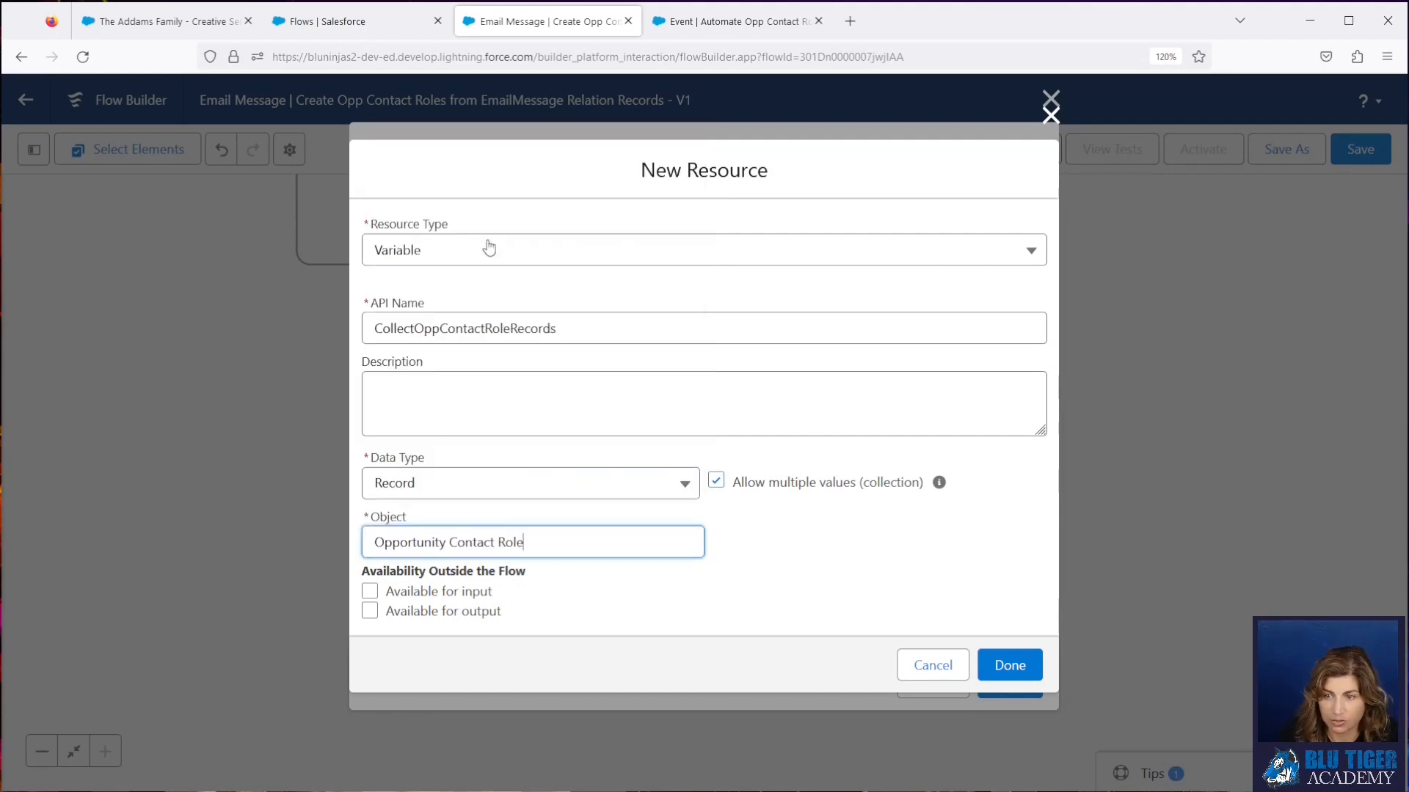
click(1010, 665)
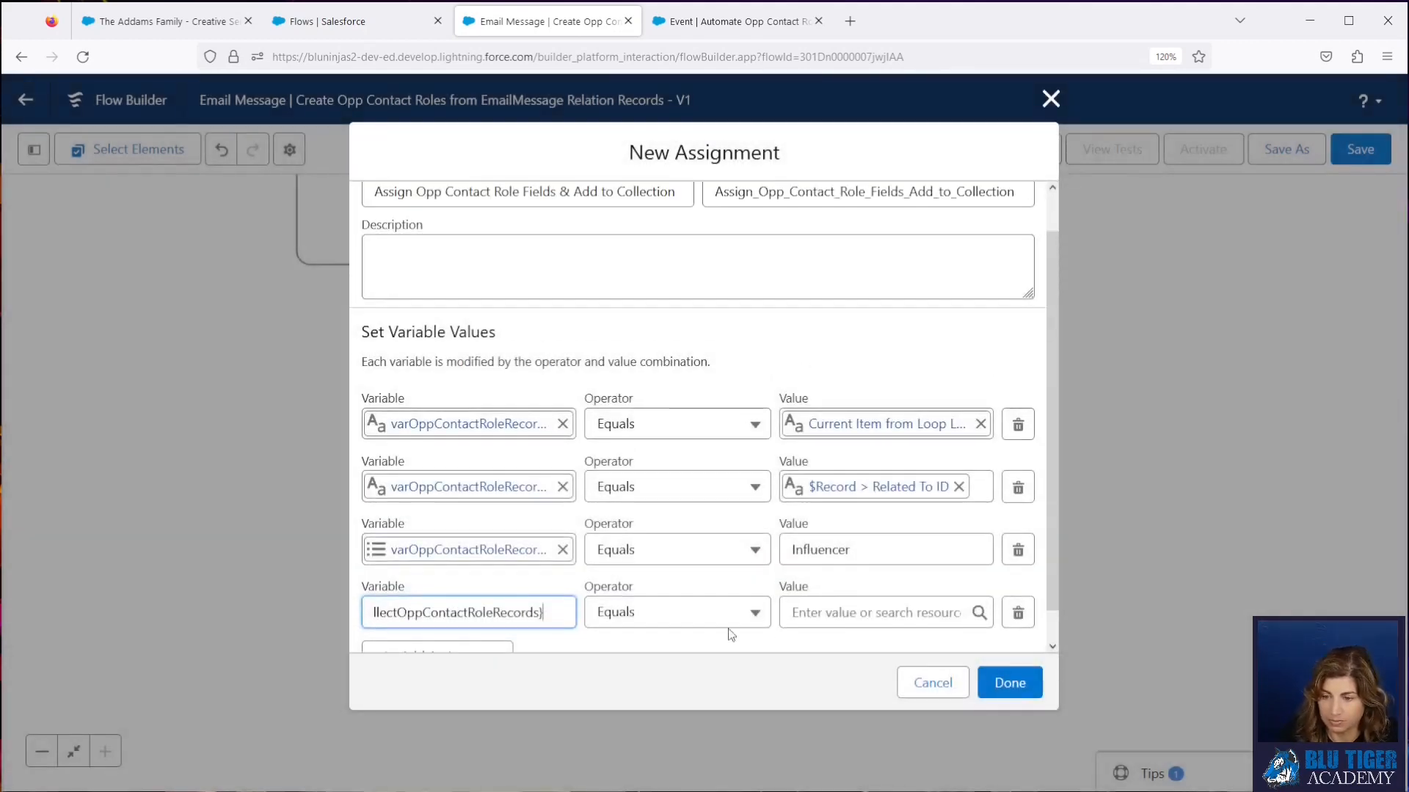
- Set the fourth row to Add varOppContactRoleRecord to CollectOppContactRoleRecords and finish the assignment element
click(695, 622)
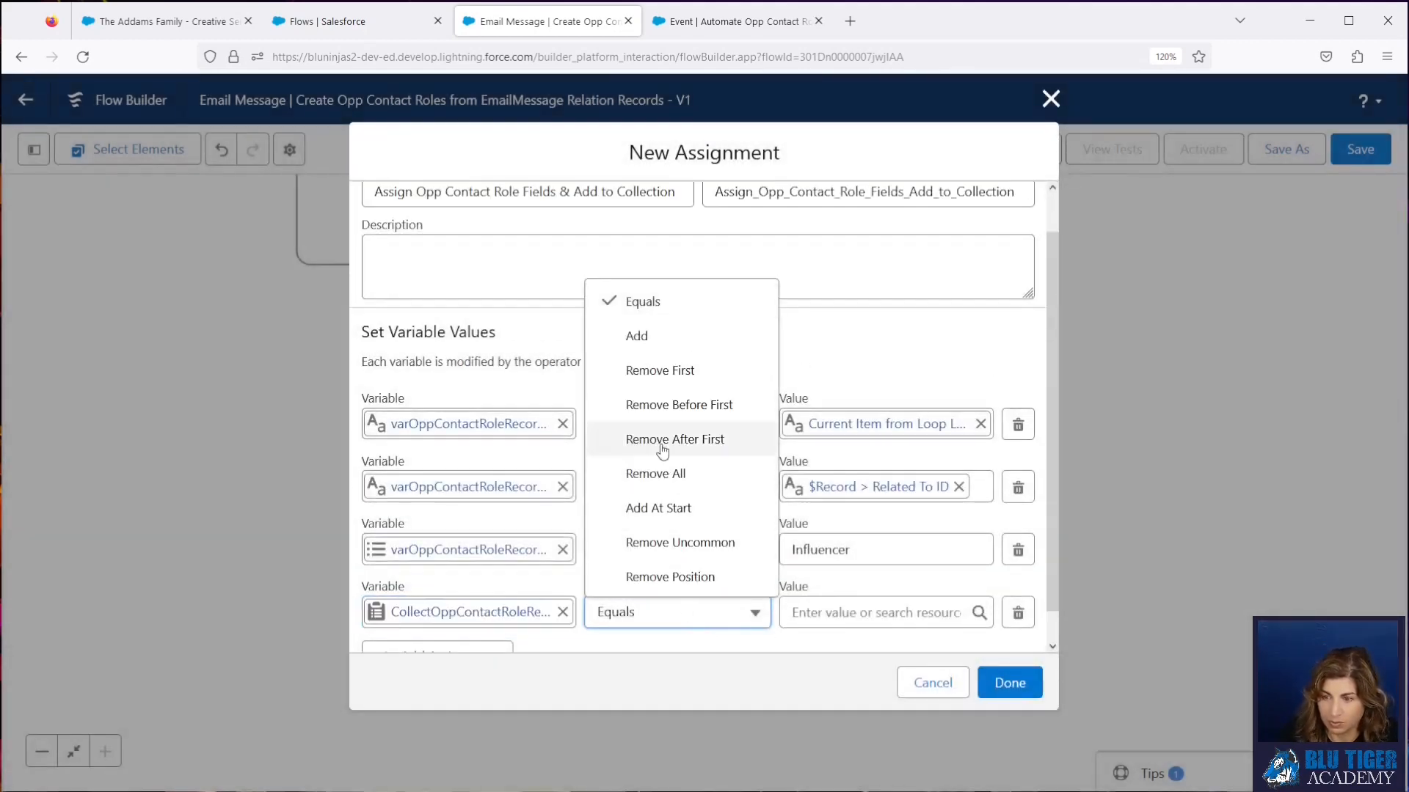
click(645, 339)
click(804, 620)
text(var)
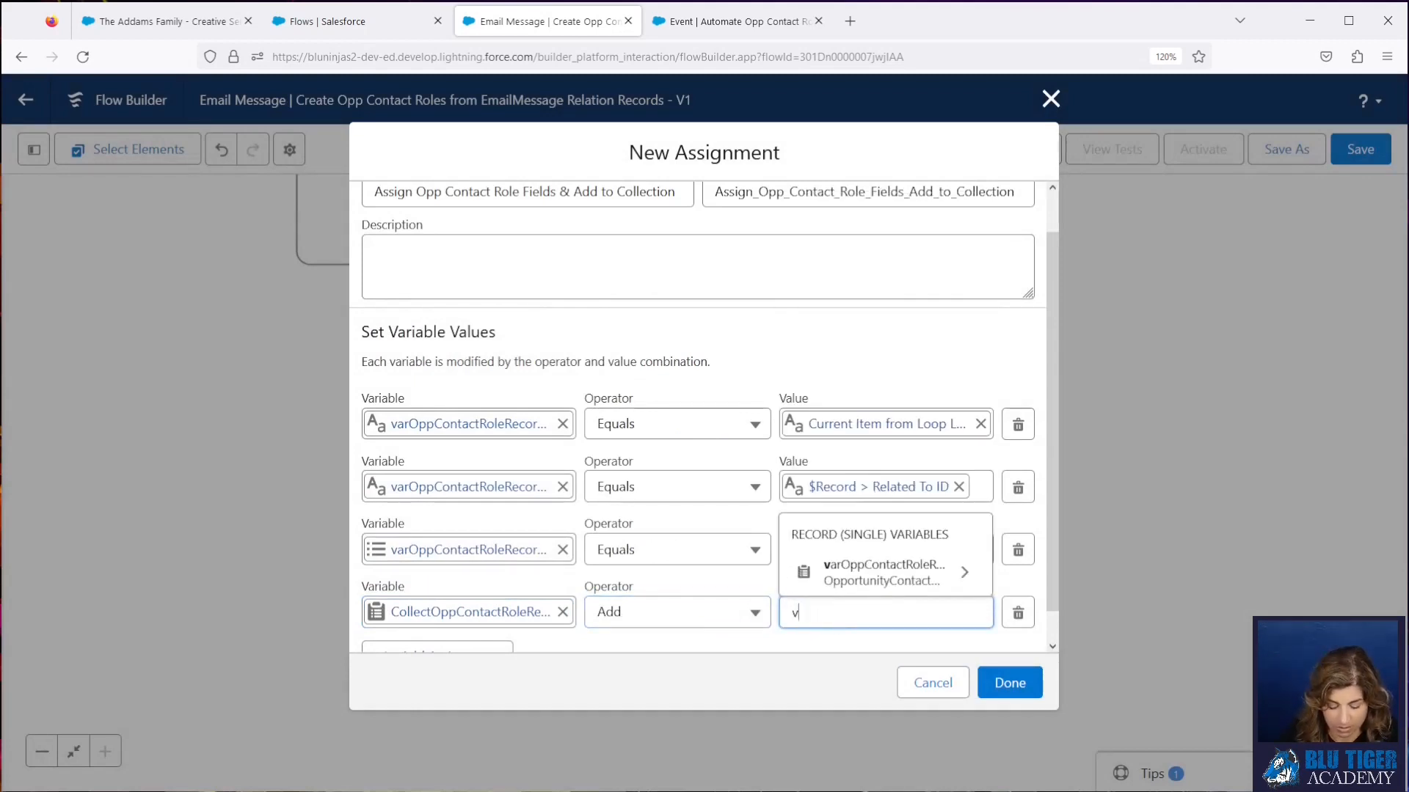
click(848, 585)
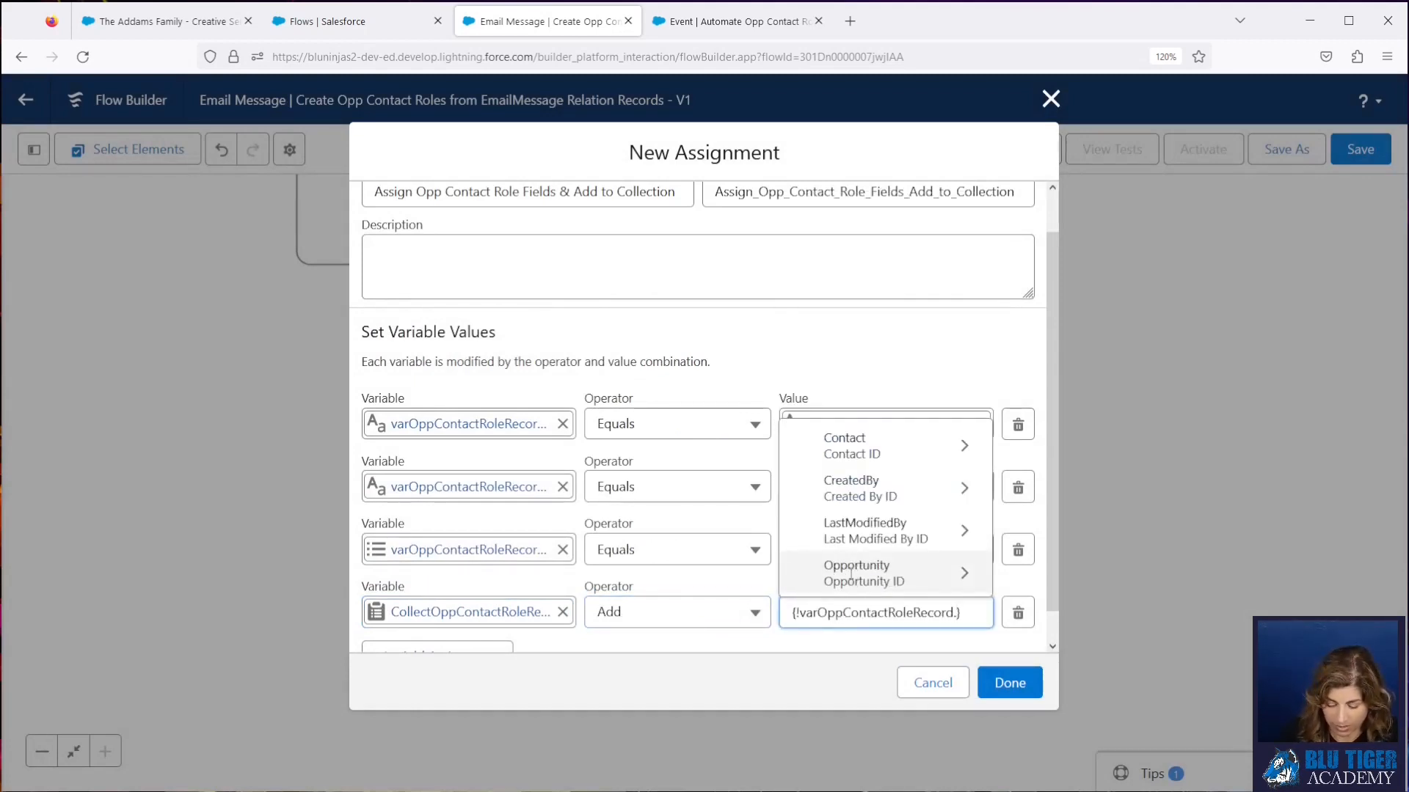
key(BackSpace)
click(832, 651)
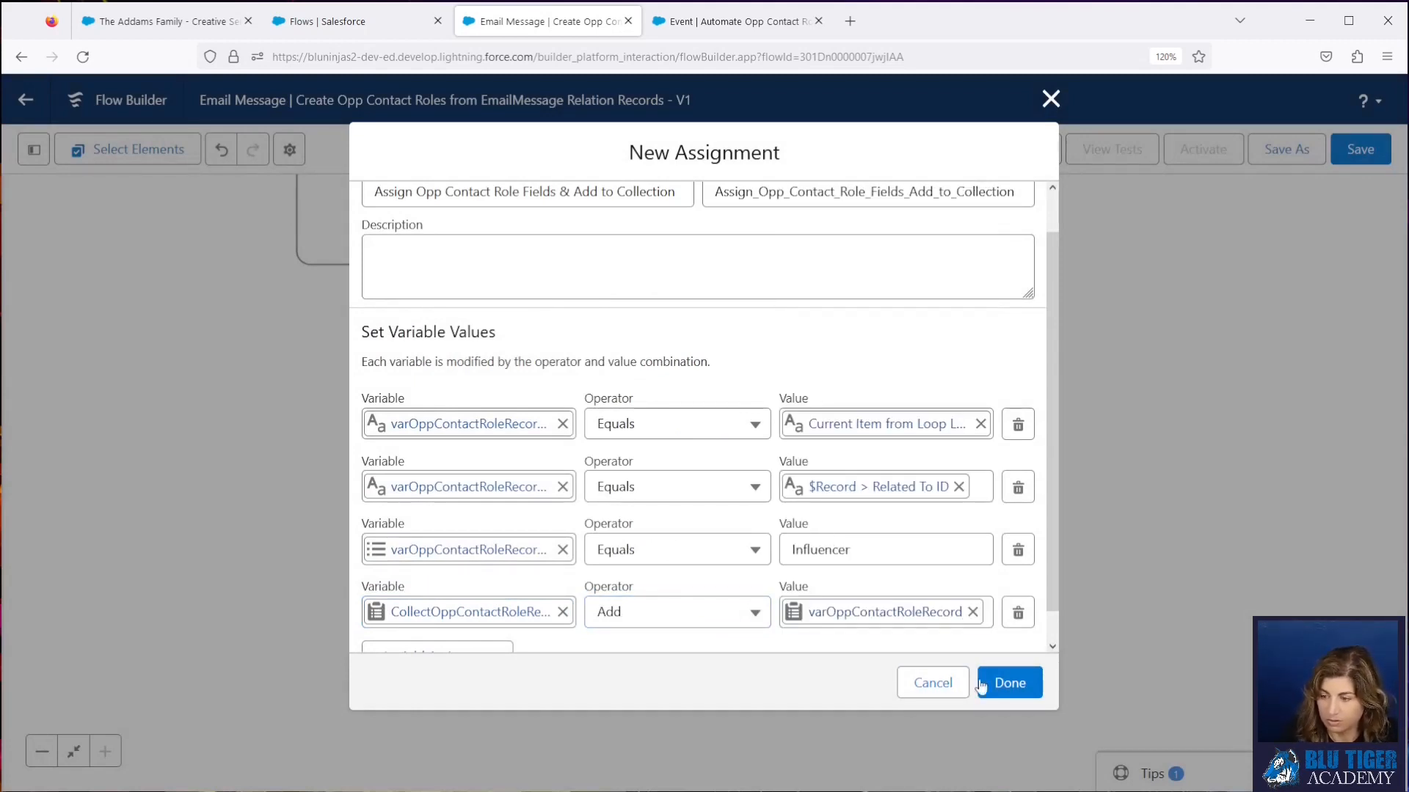
click(1009, 682)
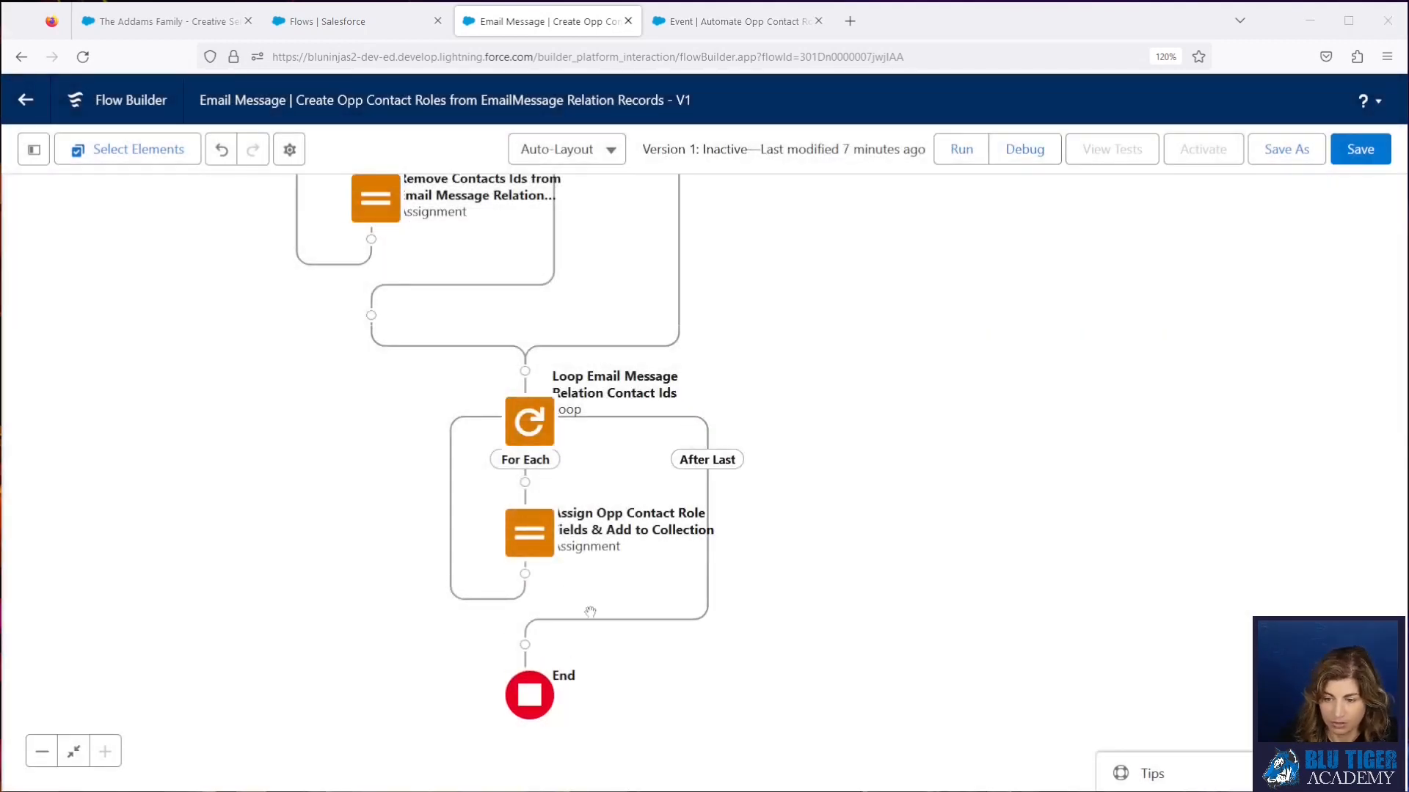
- Add a Create Records element after the loop, labelled Create Opportunity Contact Role Records, that creates multiple records from CollectOppContactRoleRecords
click(525, 645)
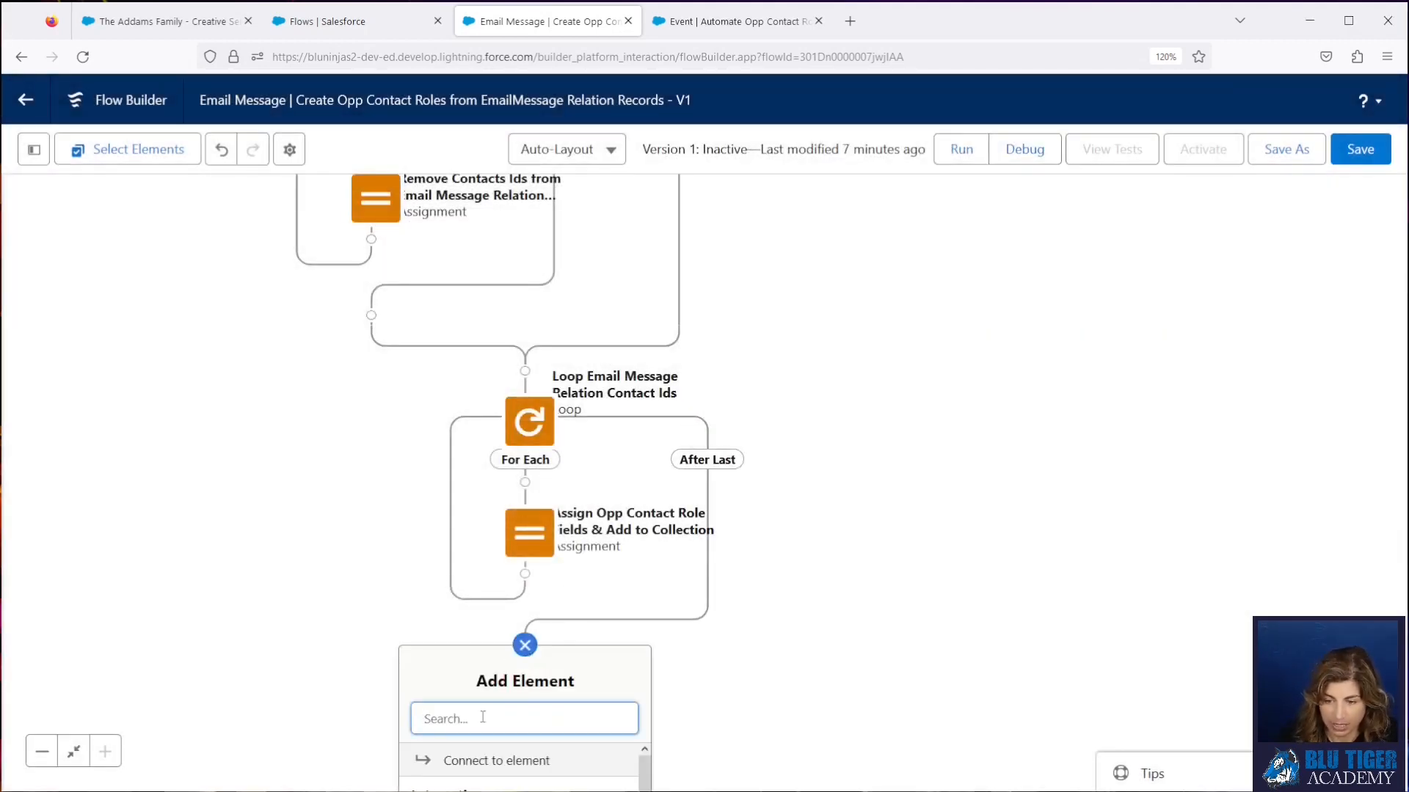
text(create)
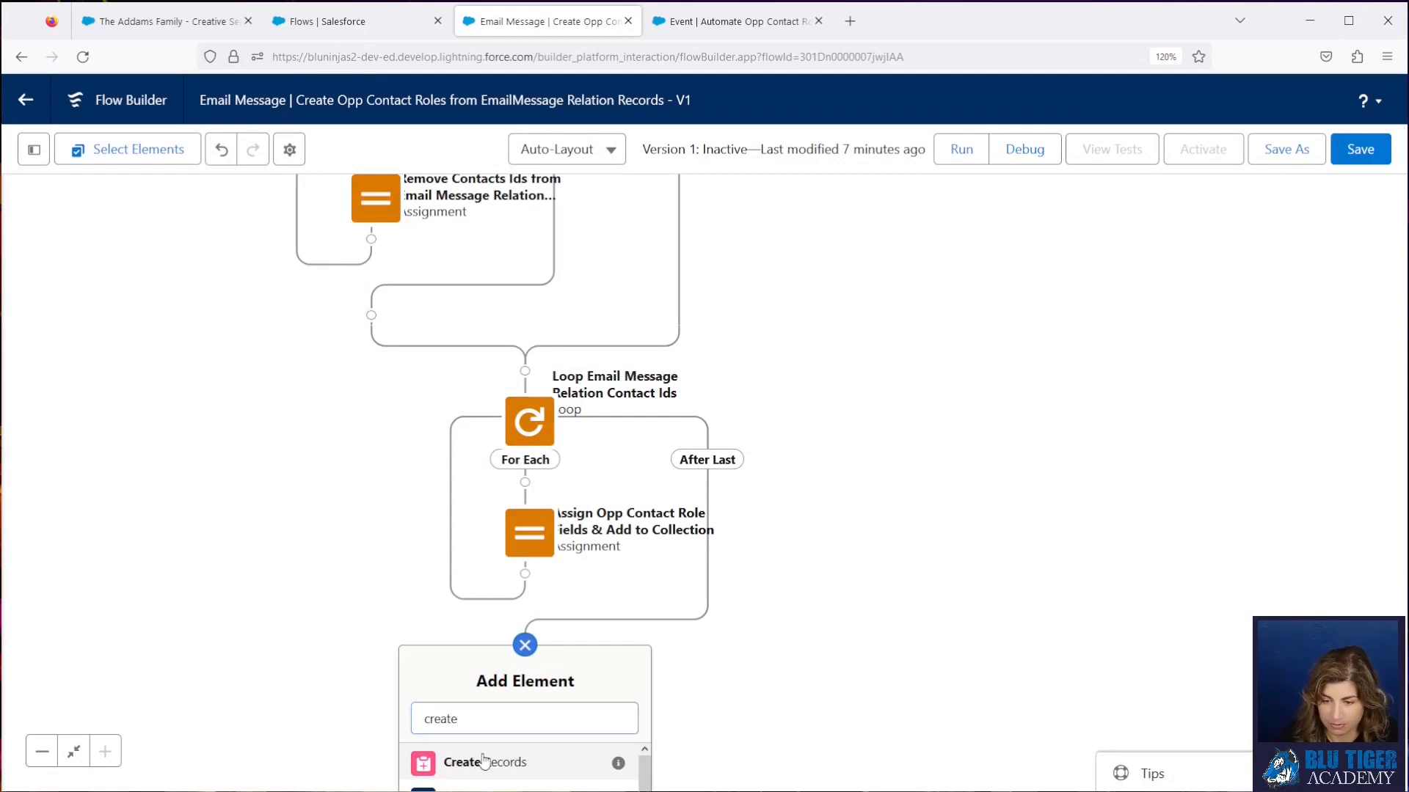
click(480, 760)
click(638, 465)
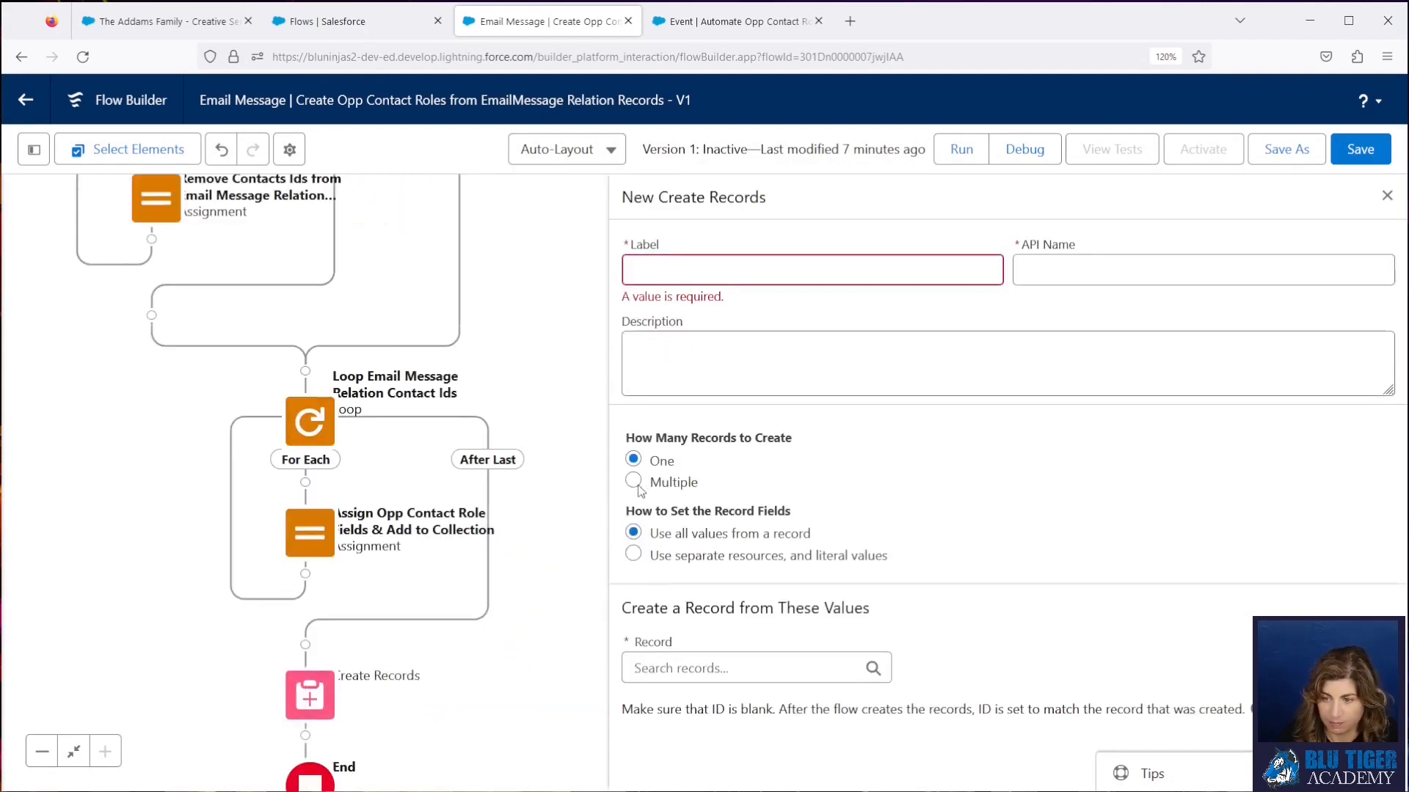
click(635, 484)
click(675, 596)
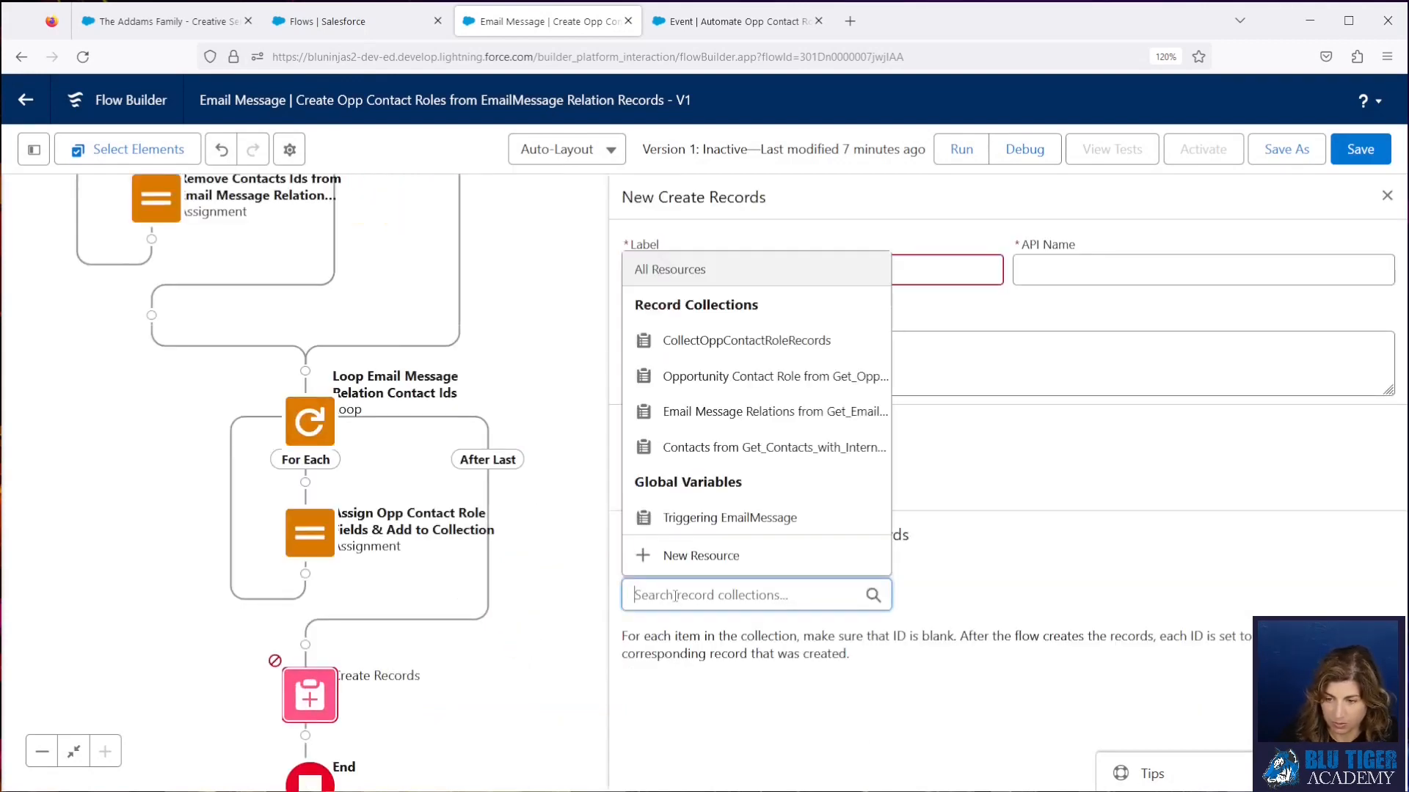
click(712, 342)
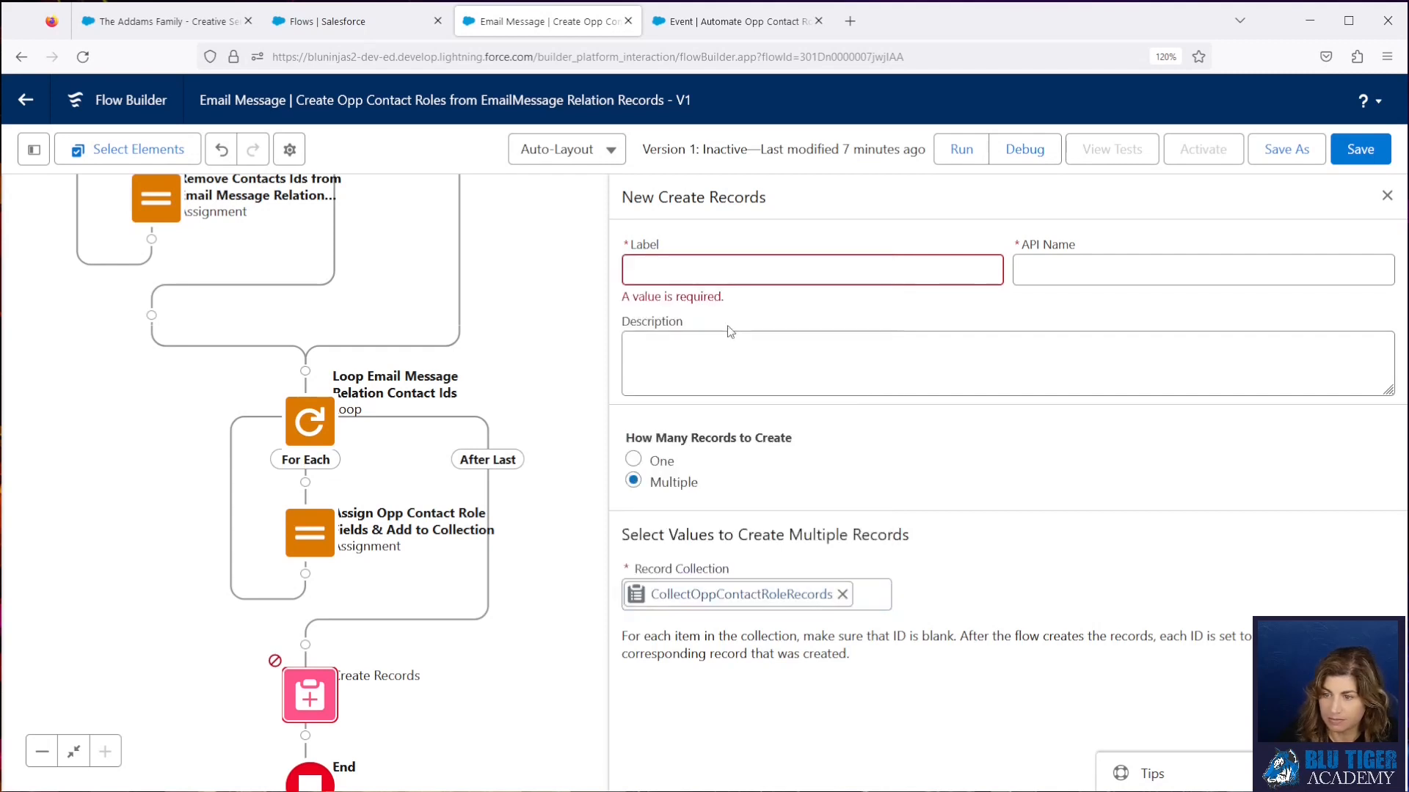
click(711, 267)
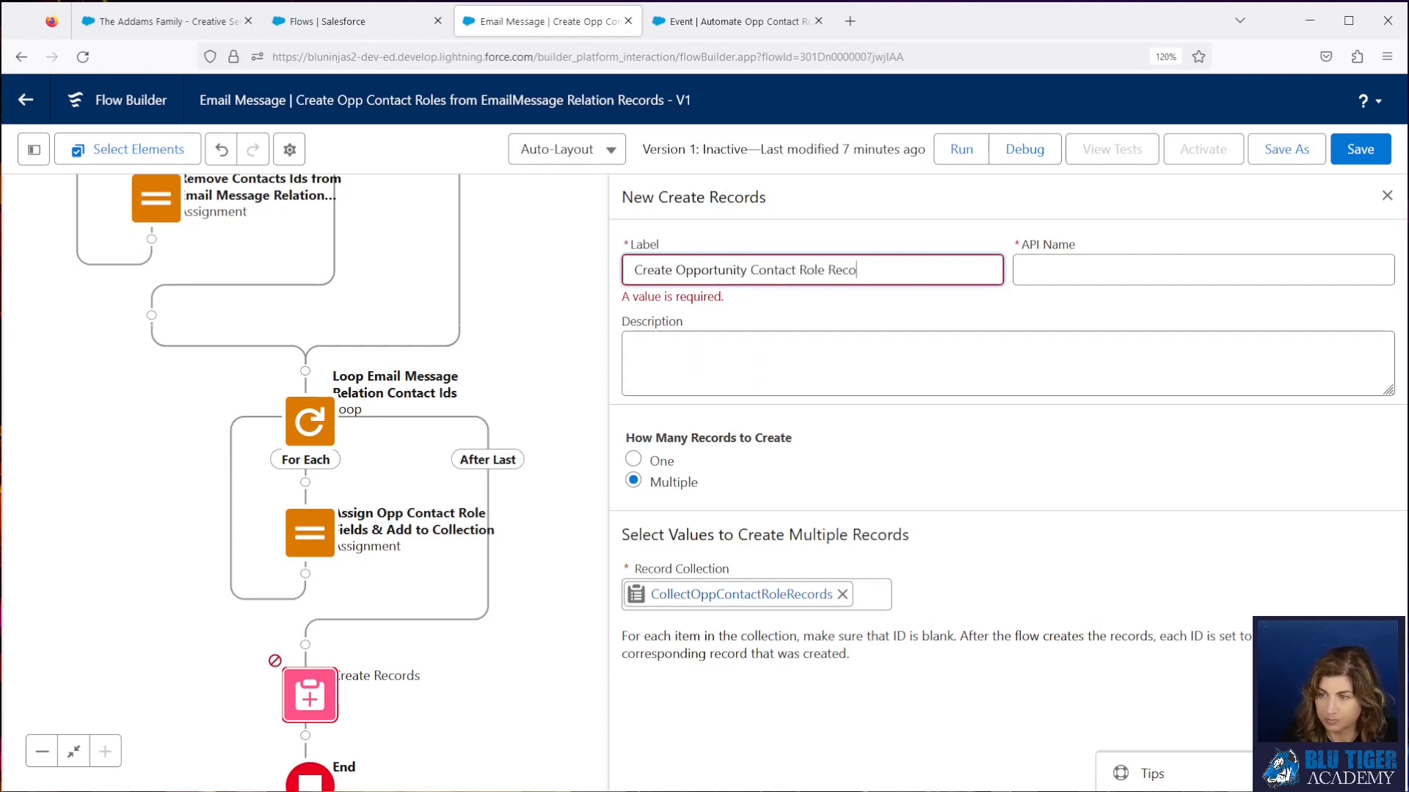
key(Tab)
click(972, 498)
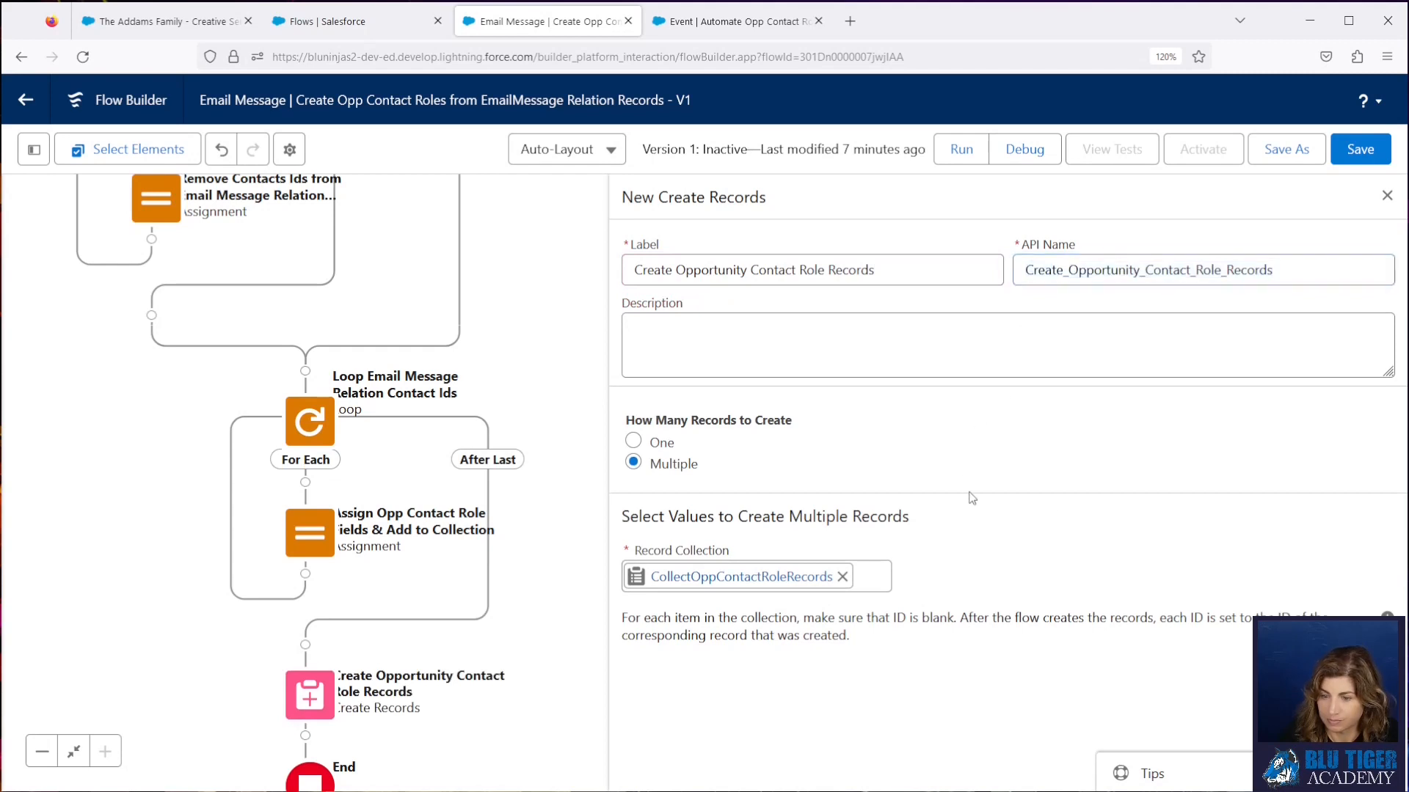
- Save and activate the Email Message flow
click(1363, 150)
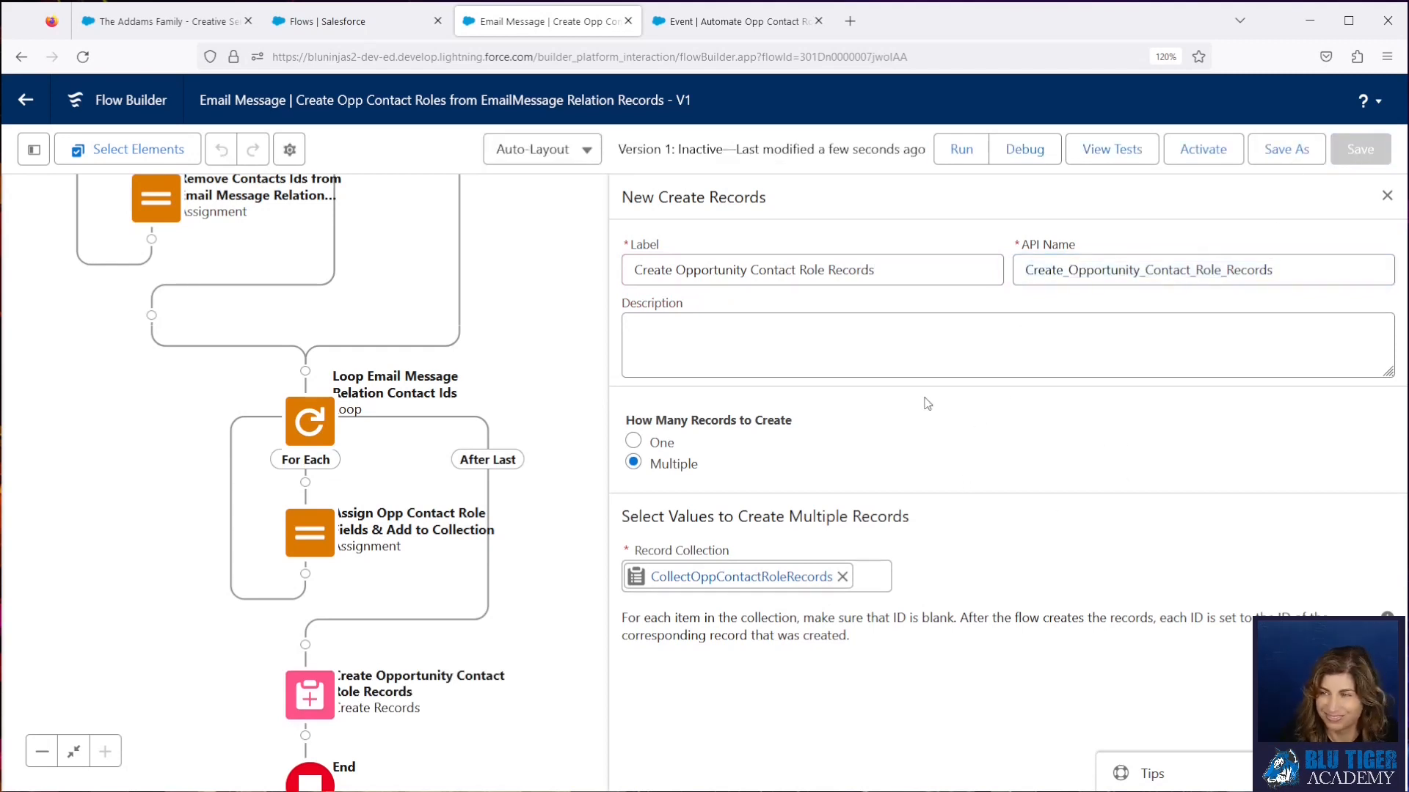
click(1182, 162)
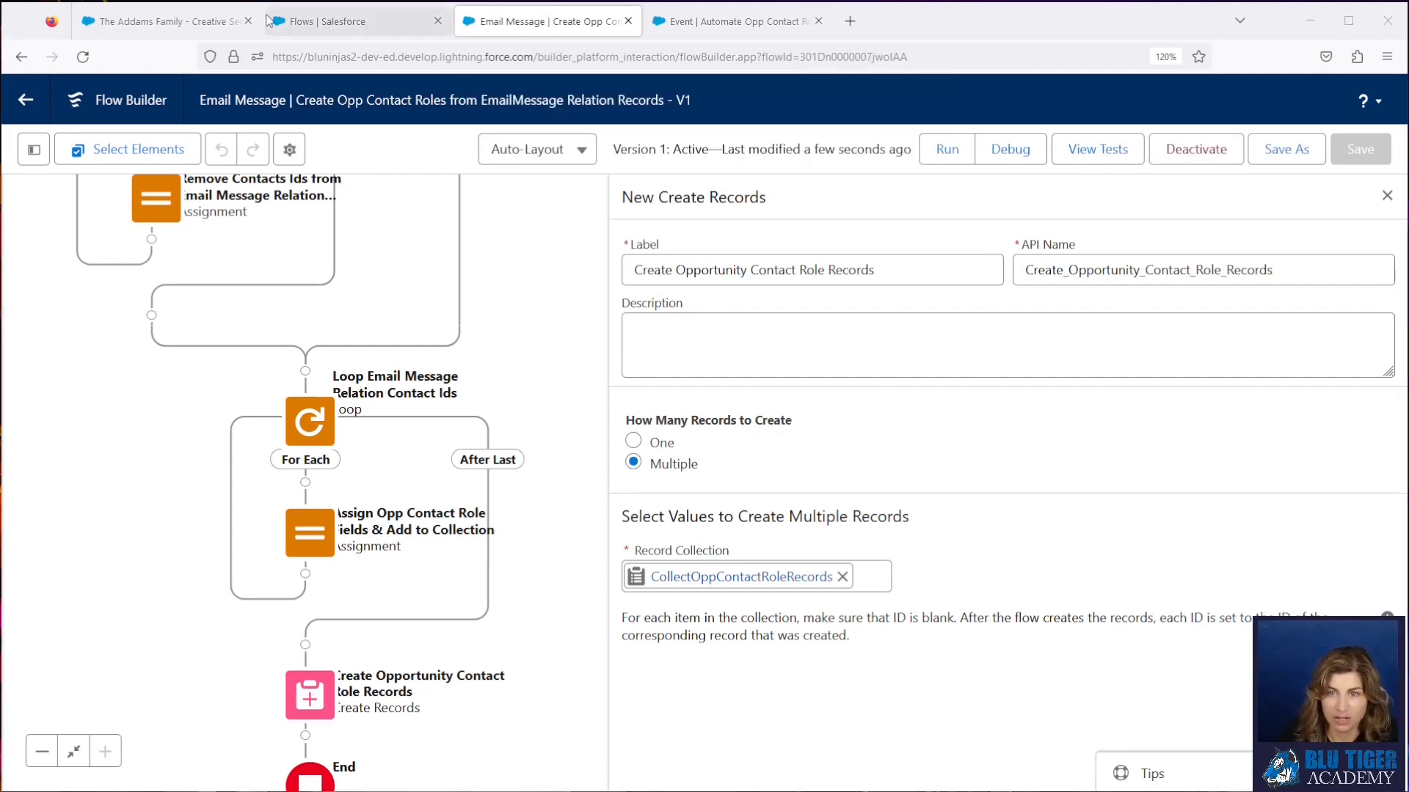
- On The Addams Family - Creative Services + Web Hosting opportunity, delete both contact roles that have the Influencer role
click(171, 22)
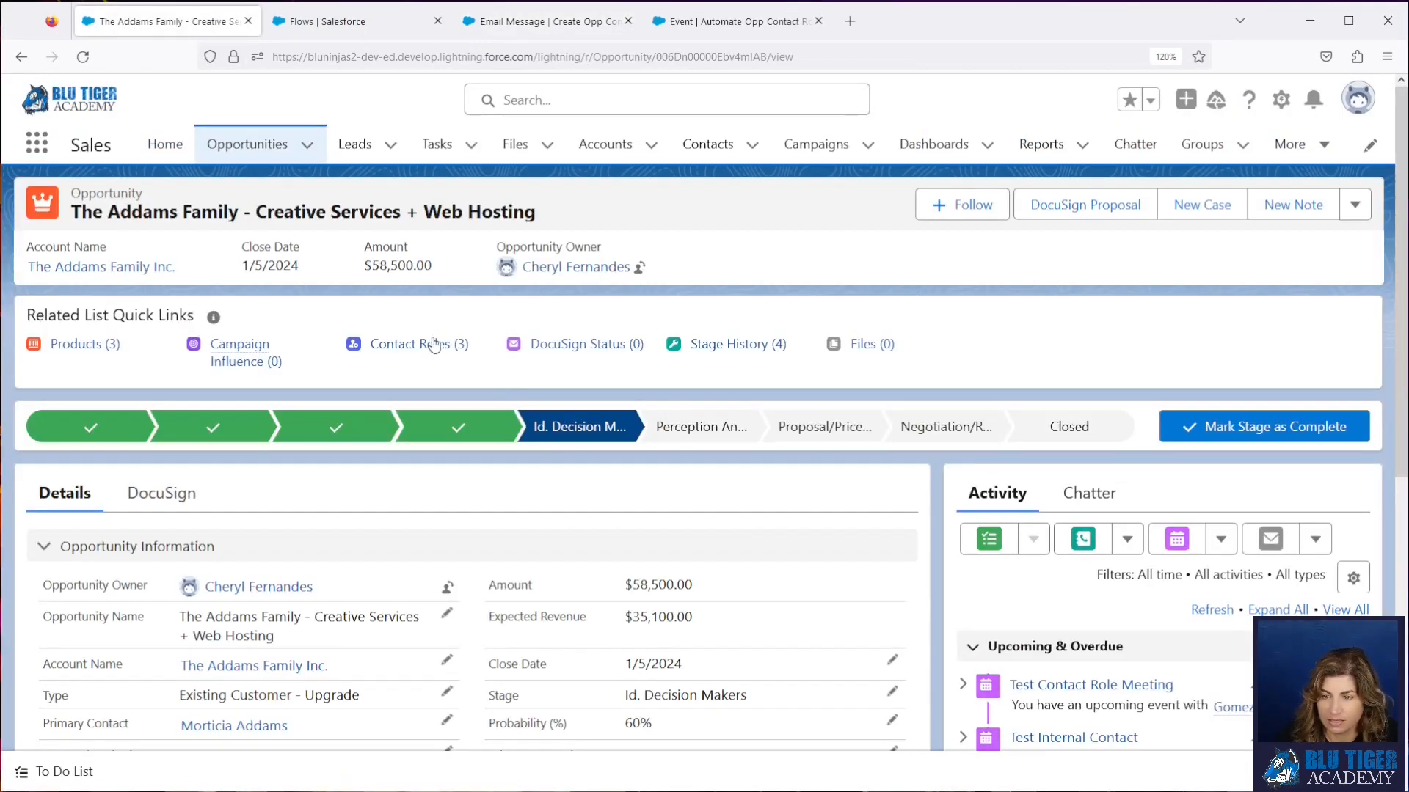
mouse_move(431, 346)
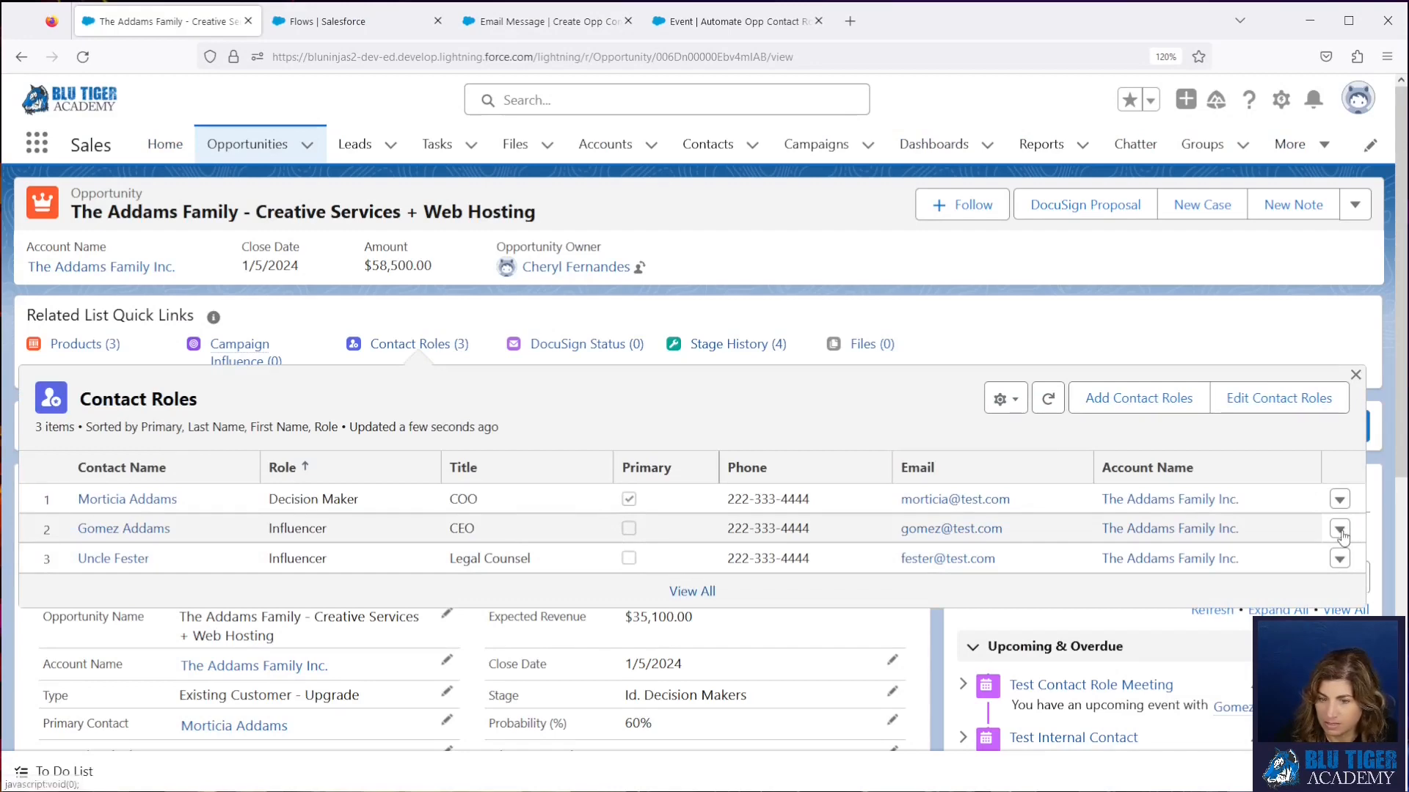
click(1340, 529)
click(1294, 546)
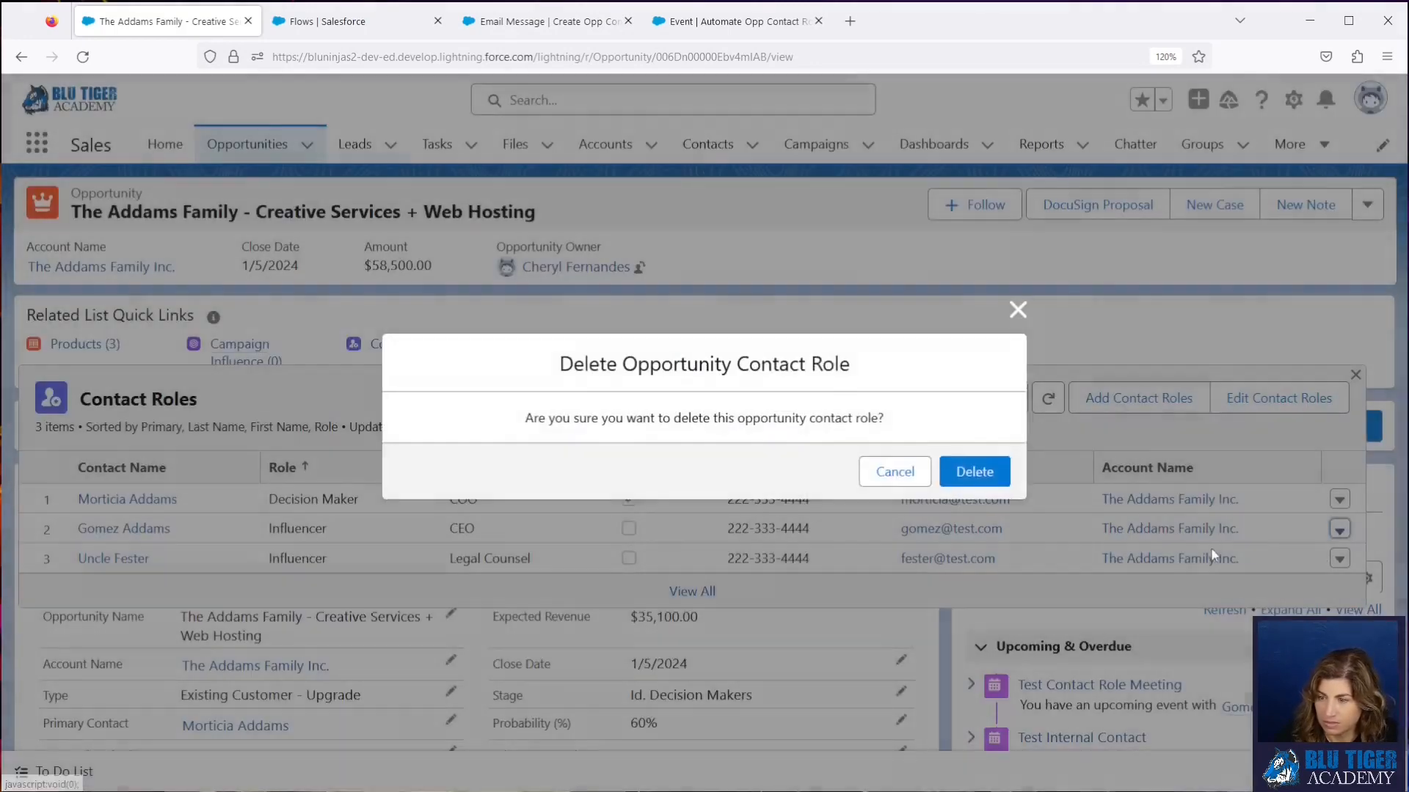
click(978, 474)
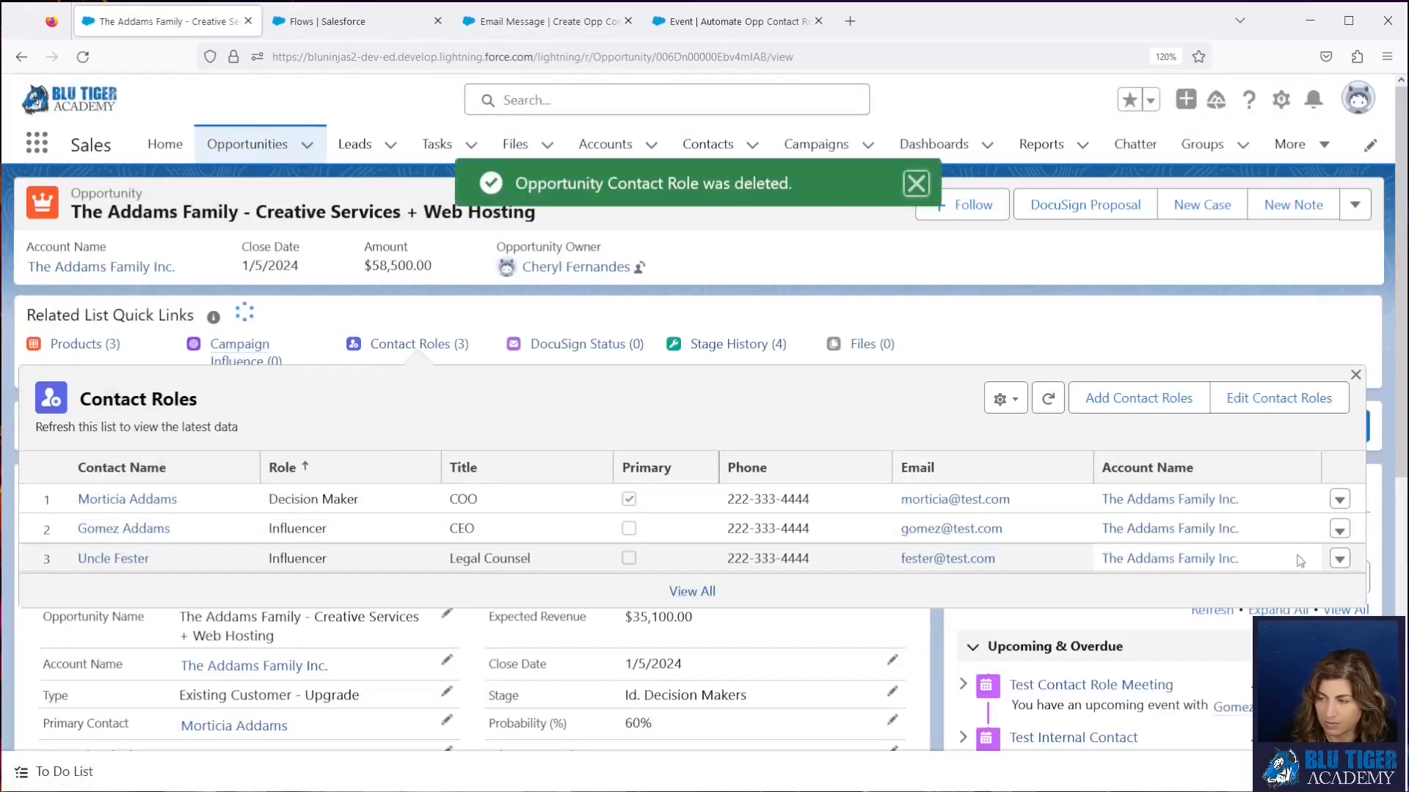
click(1340, 529)
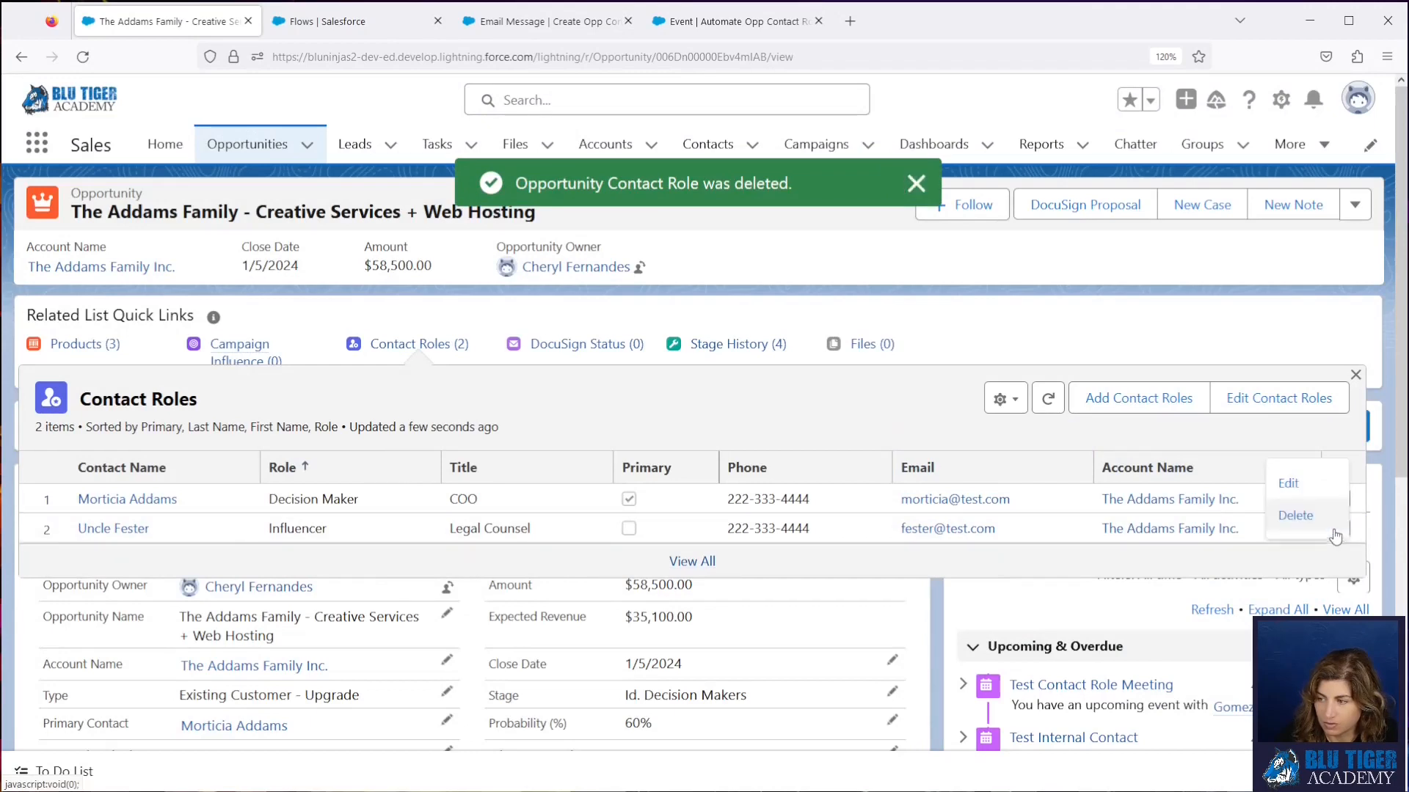
click(1309, 517)
click(964, 475)
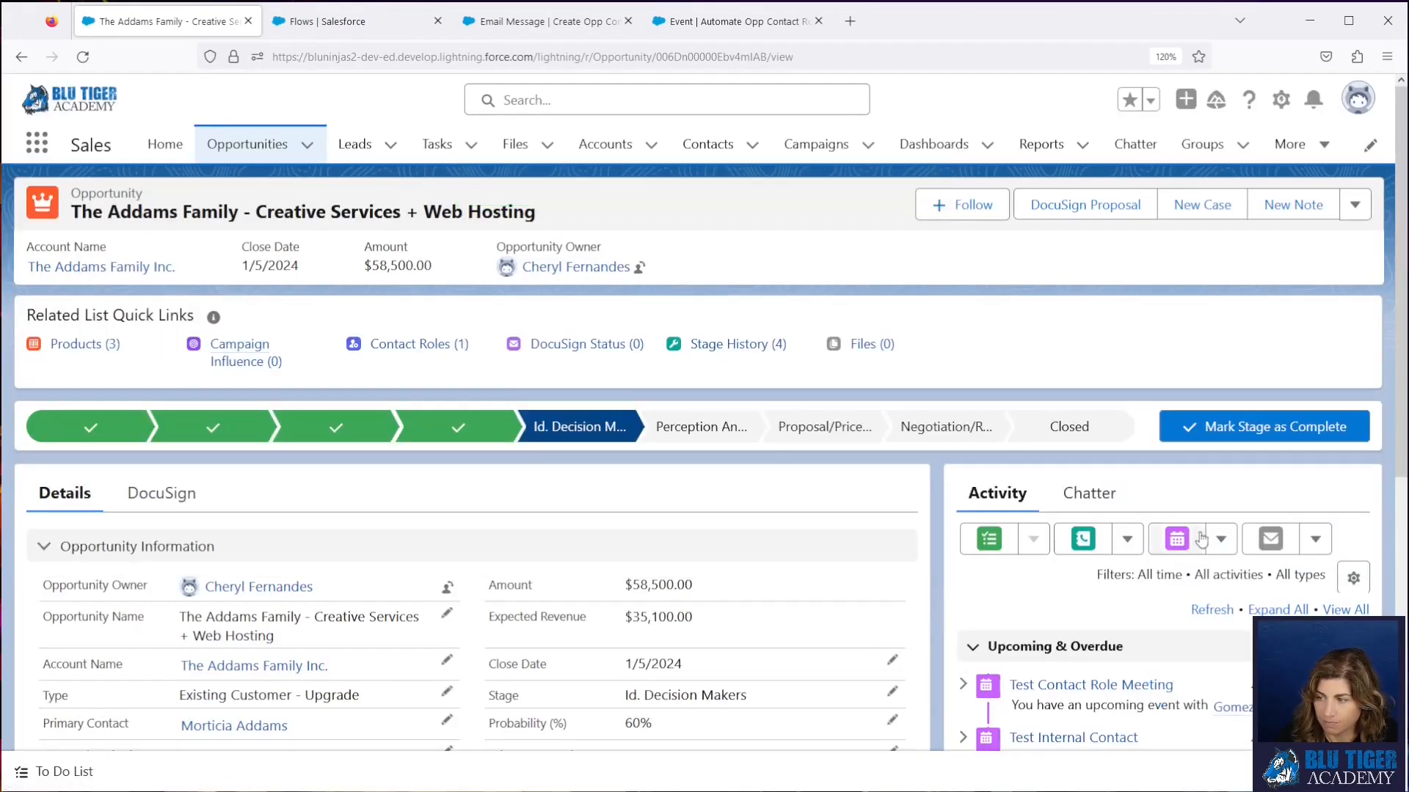
- Start a new email from the opportunity and address it to the two contacts whose roles were deleted plus a third contact
click(1270, 540)
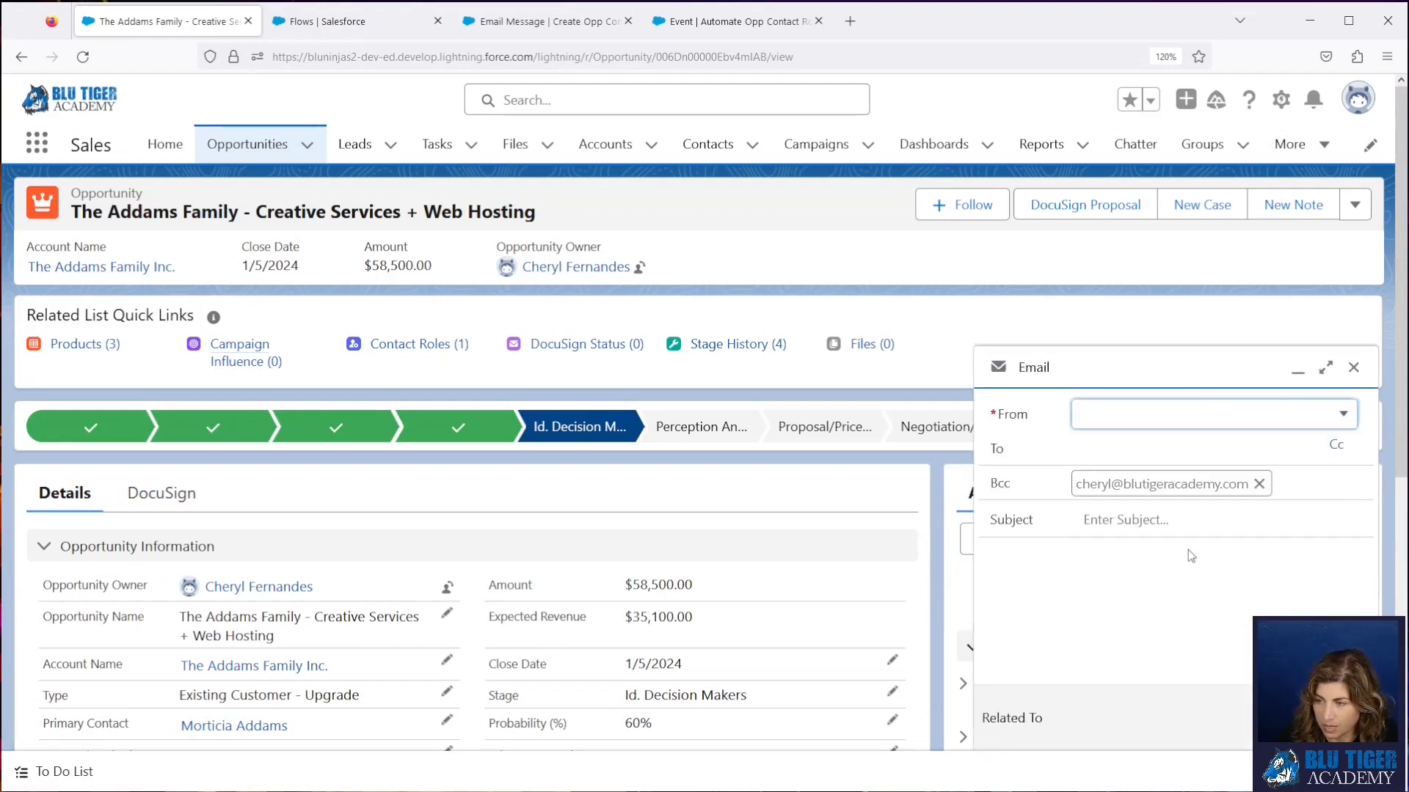
click(1113, 461)
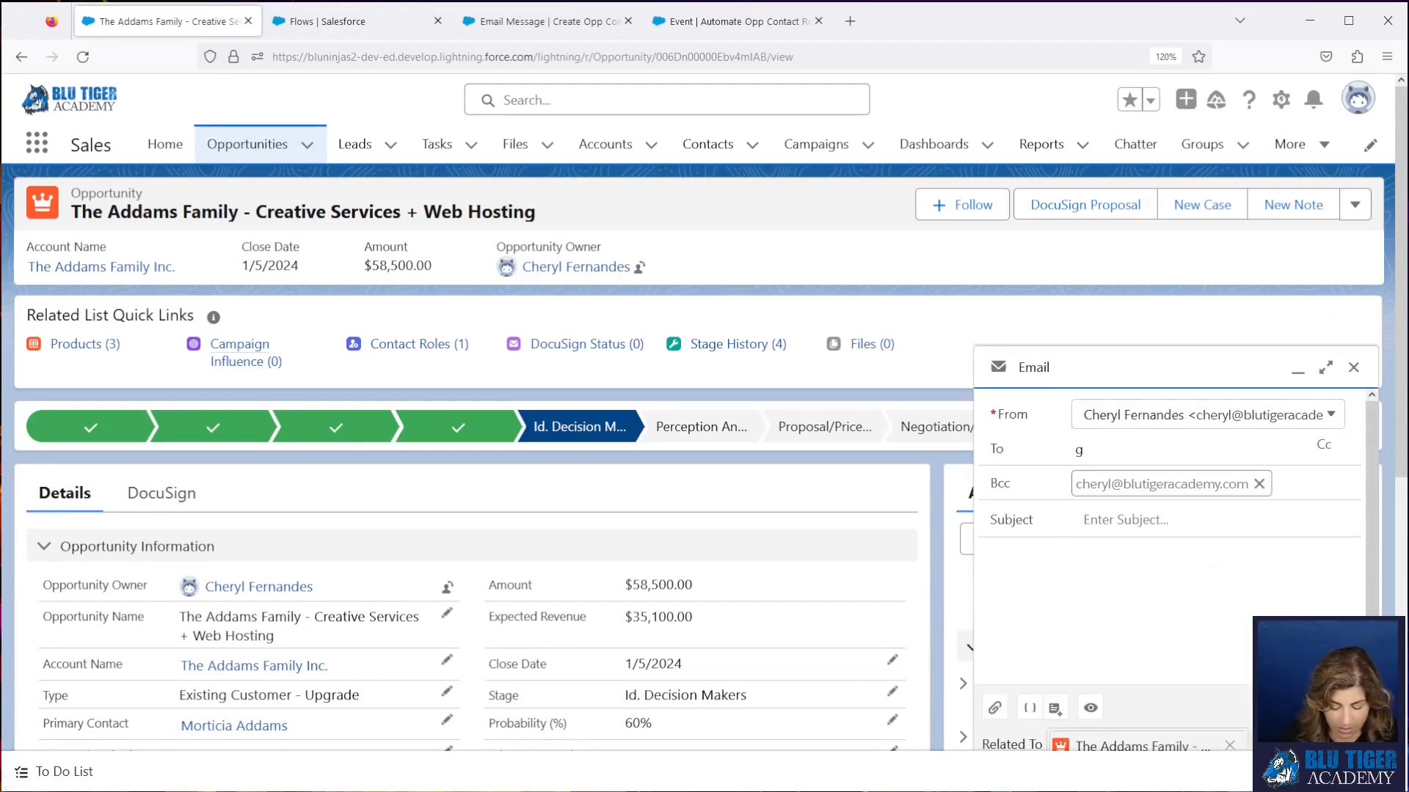
text(gomex)
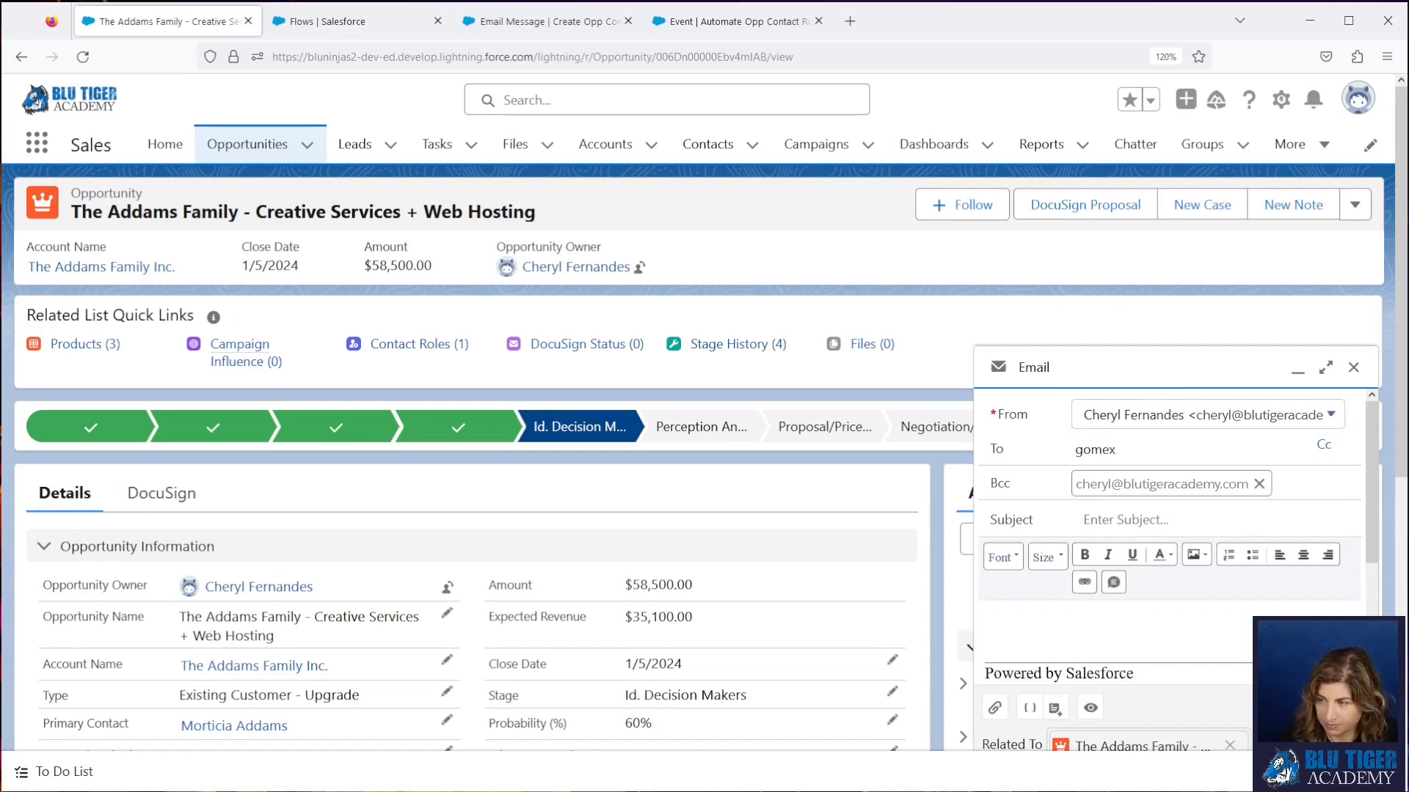
key(BackSpace)
click(1142, 494)
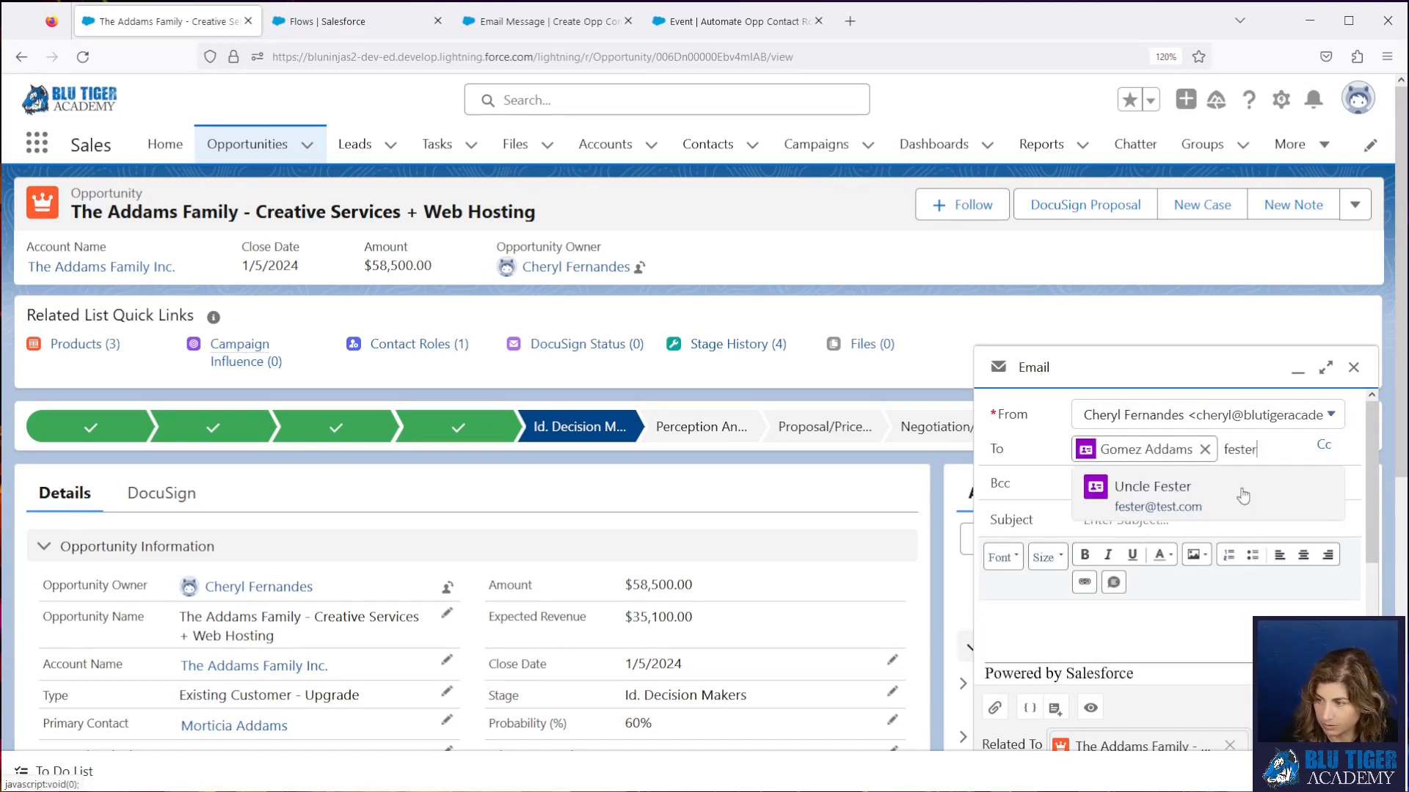
click(1236, 490)
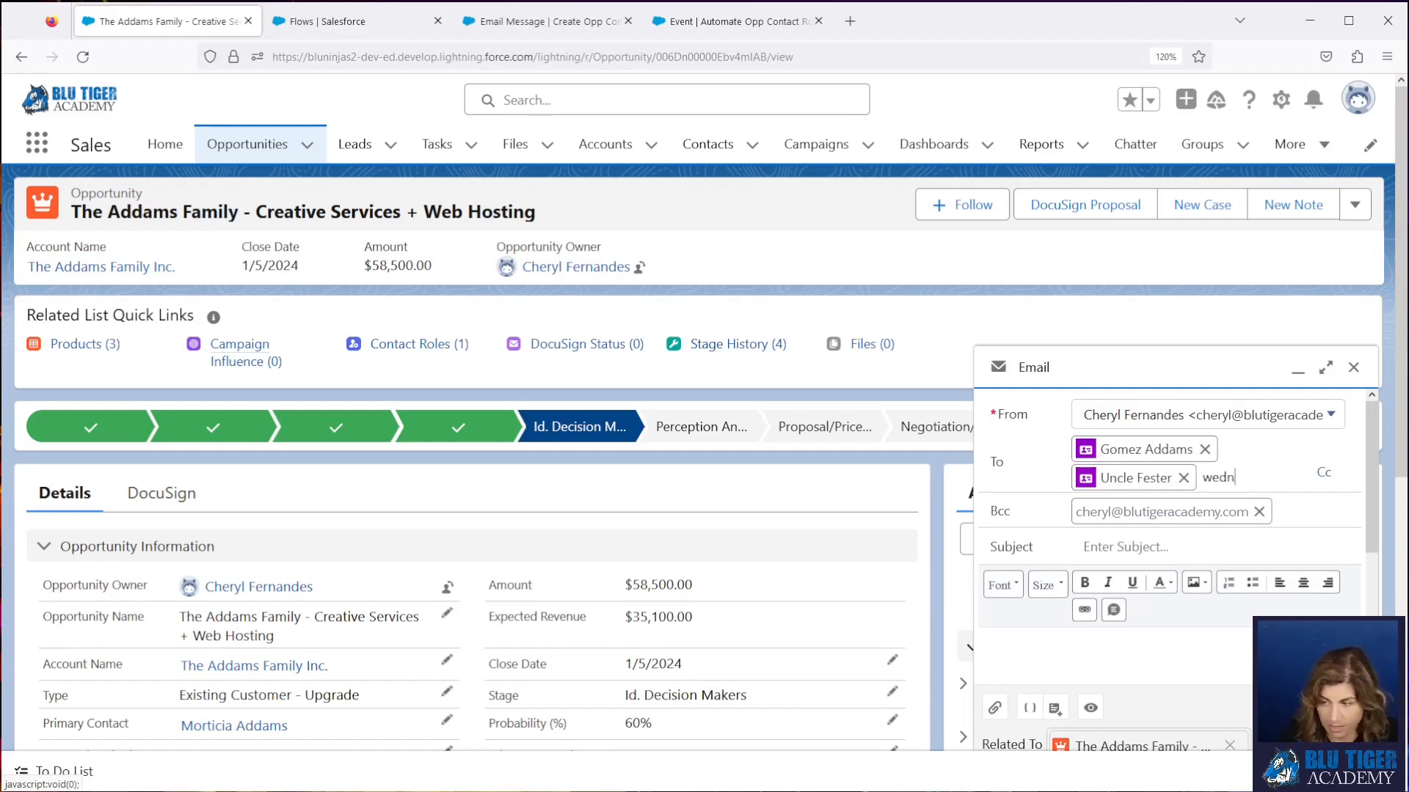
click(1265, 524)
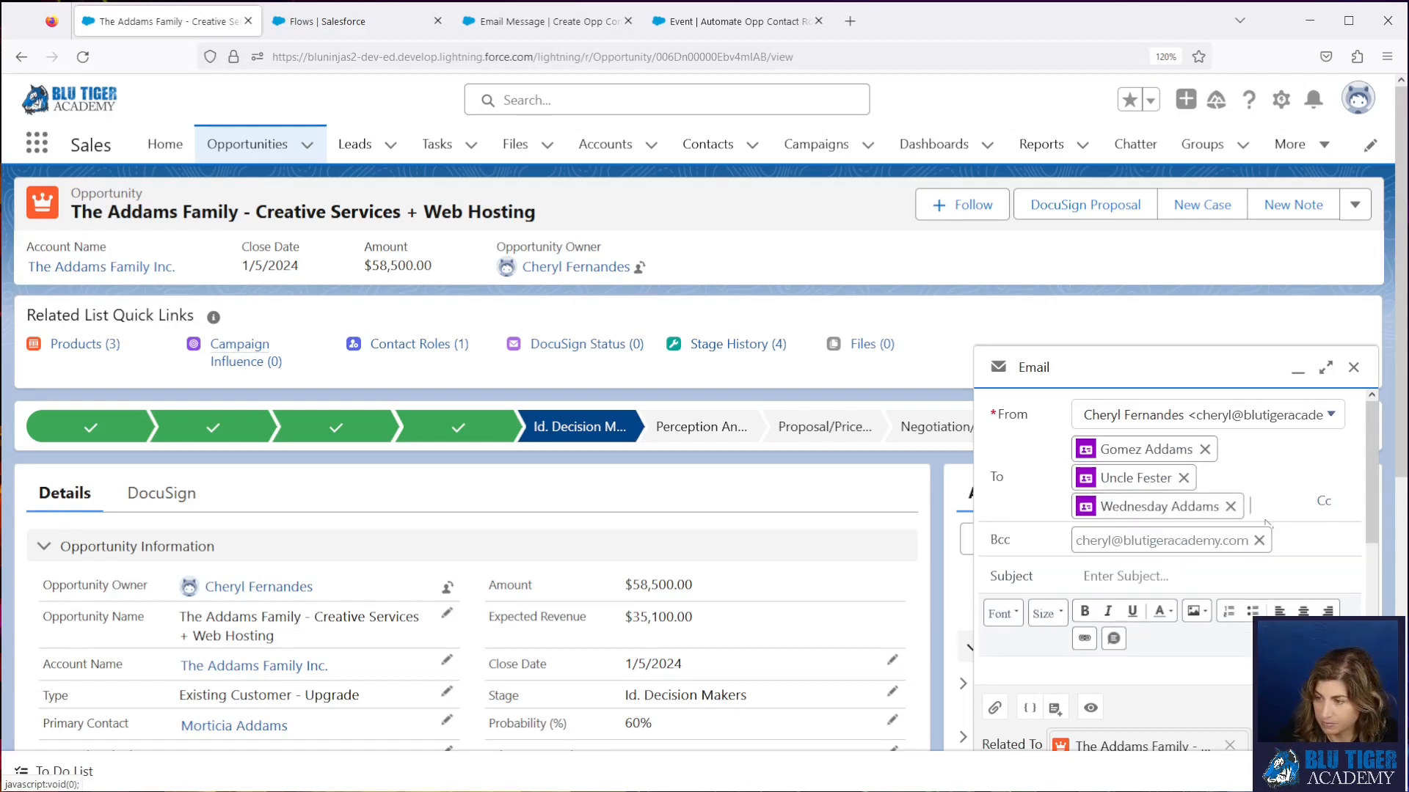
- Enter Test as both the subject and the body of the email to the three contacts, and send it
scroll(1188, 569, down, 2)
click(1136, 471)
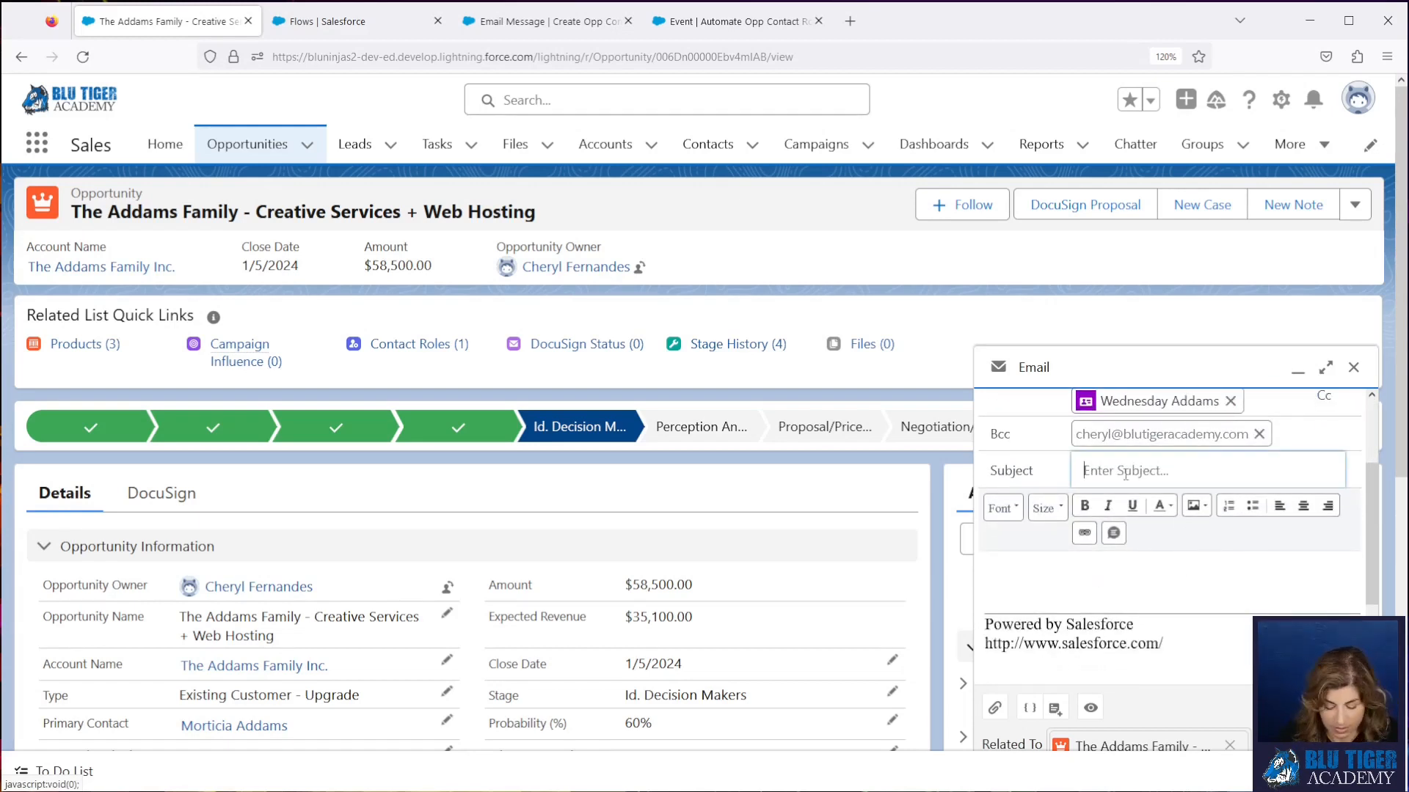
text(Test)
click(1116, 579)
text(Te)
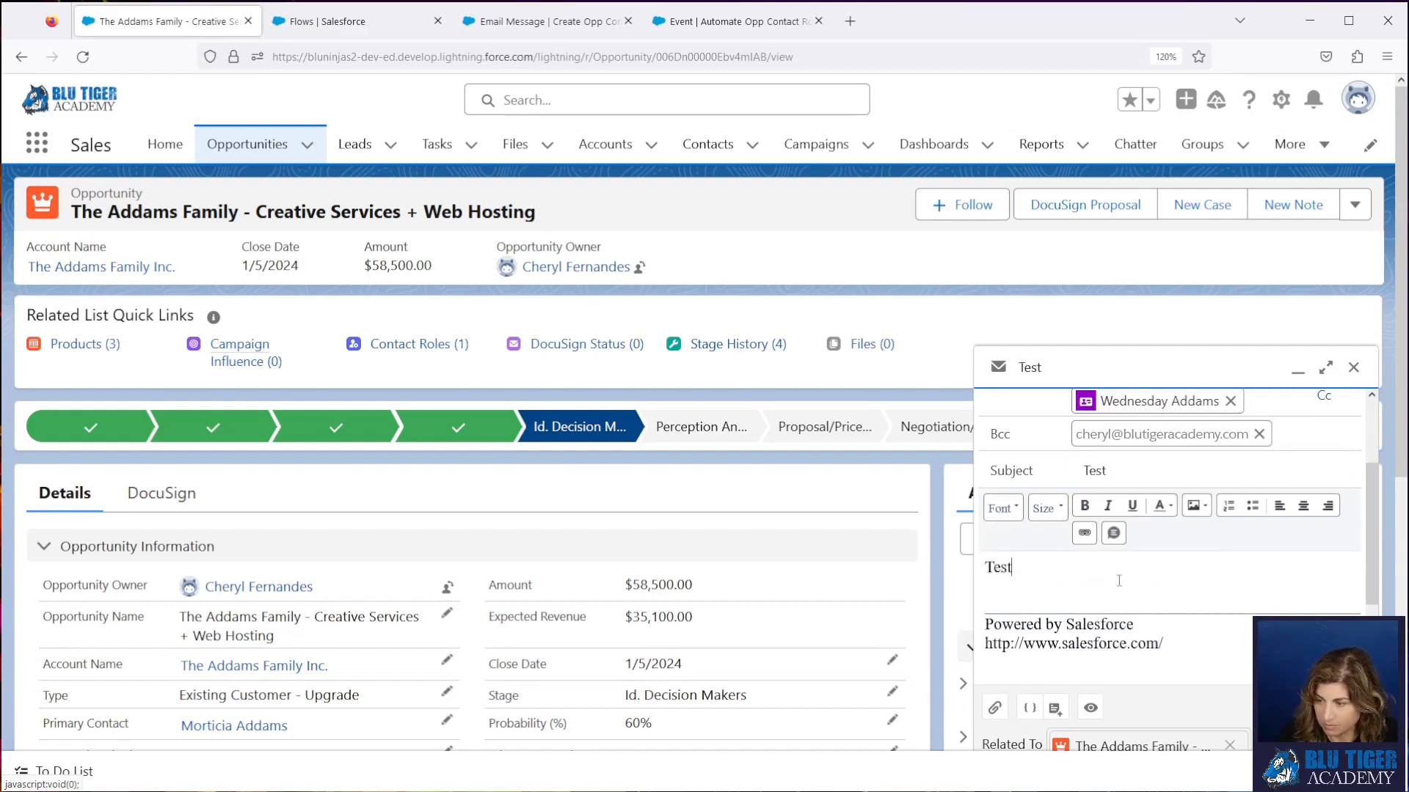
scroll(1253, 607, up, 2)
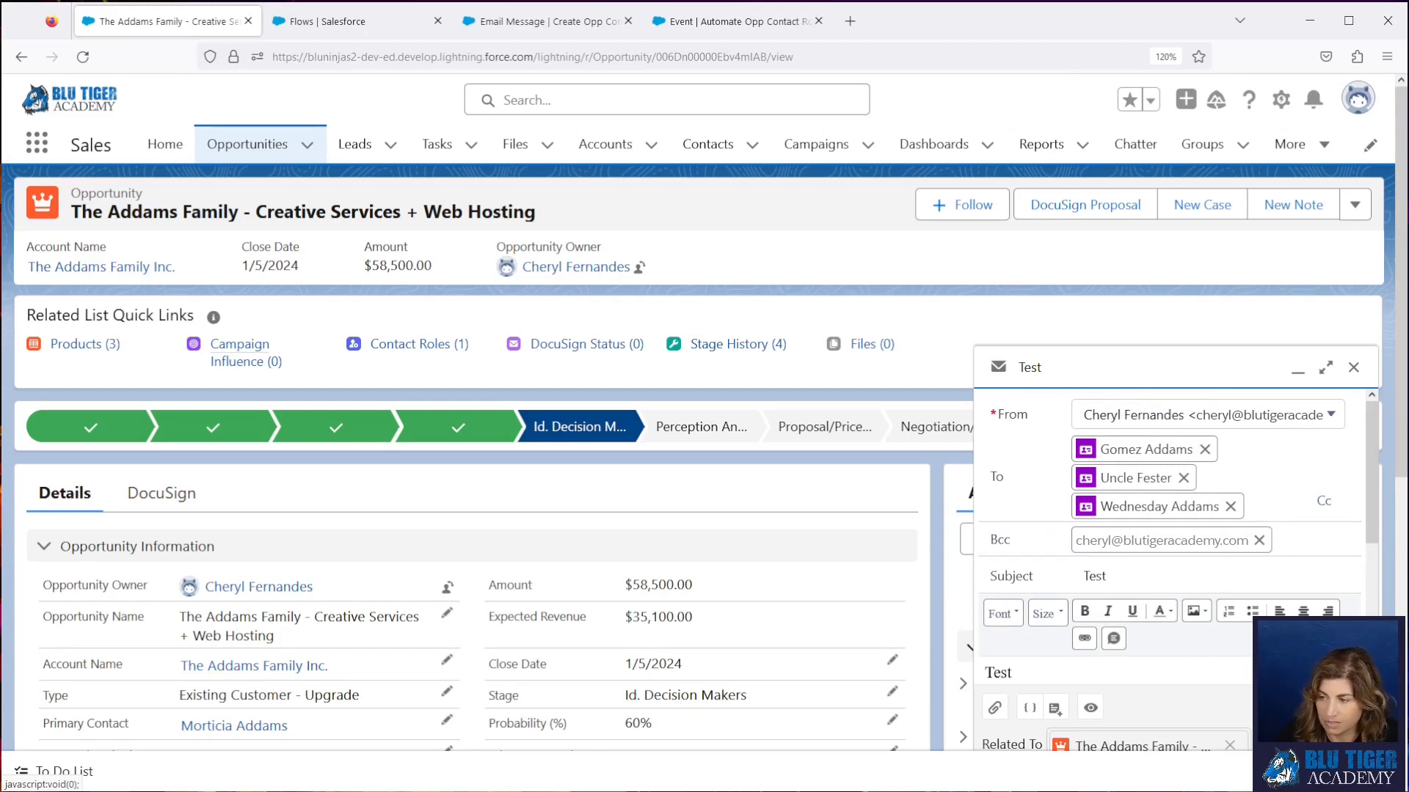
click(1335, 741)
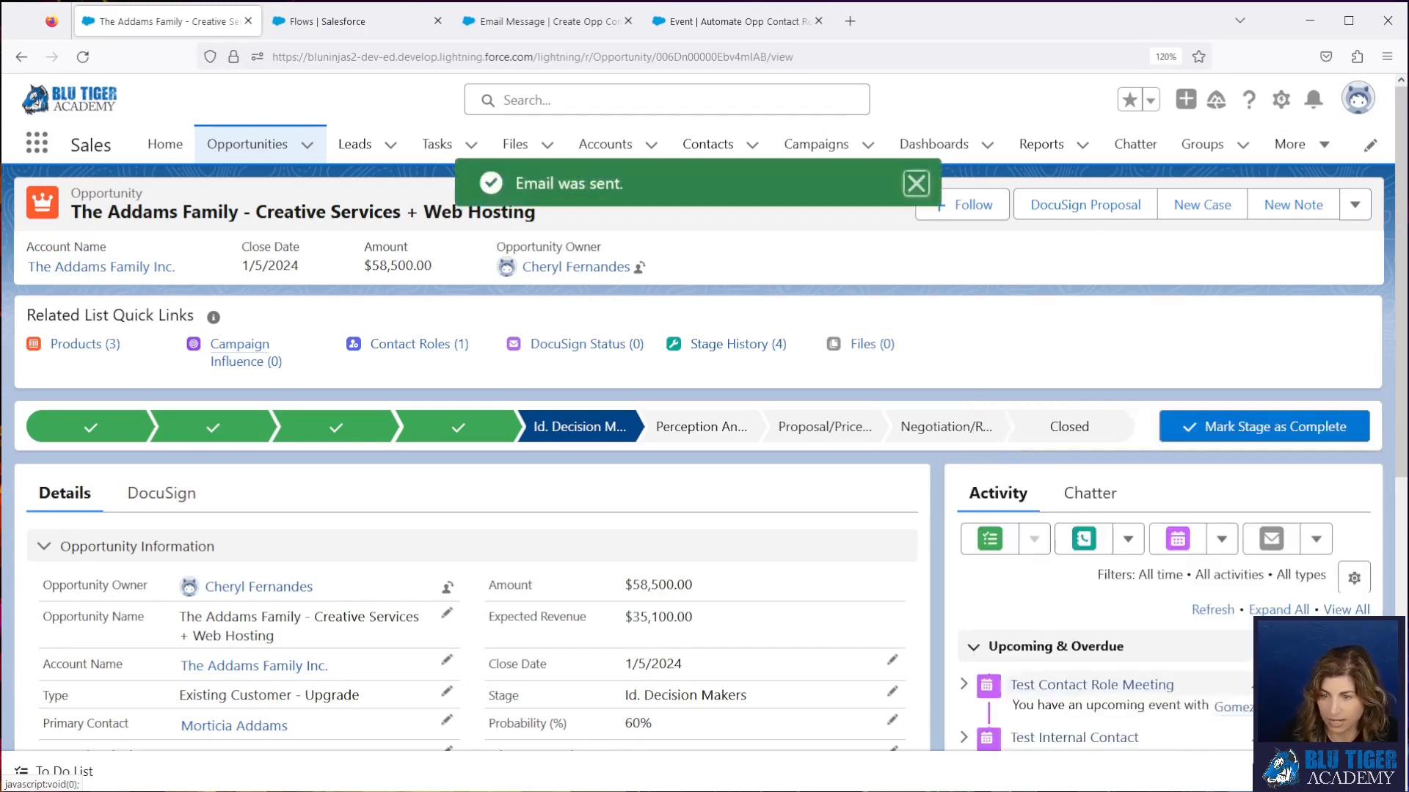
- Check the opportunity's activity timeline for the sent email and preview its Contact Roles related list
scroll(1021, 434, down, 5)
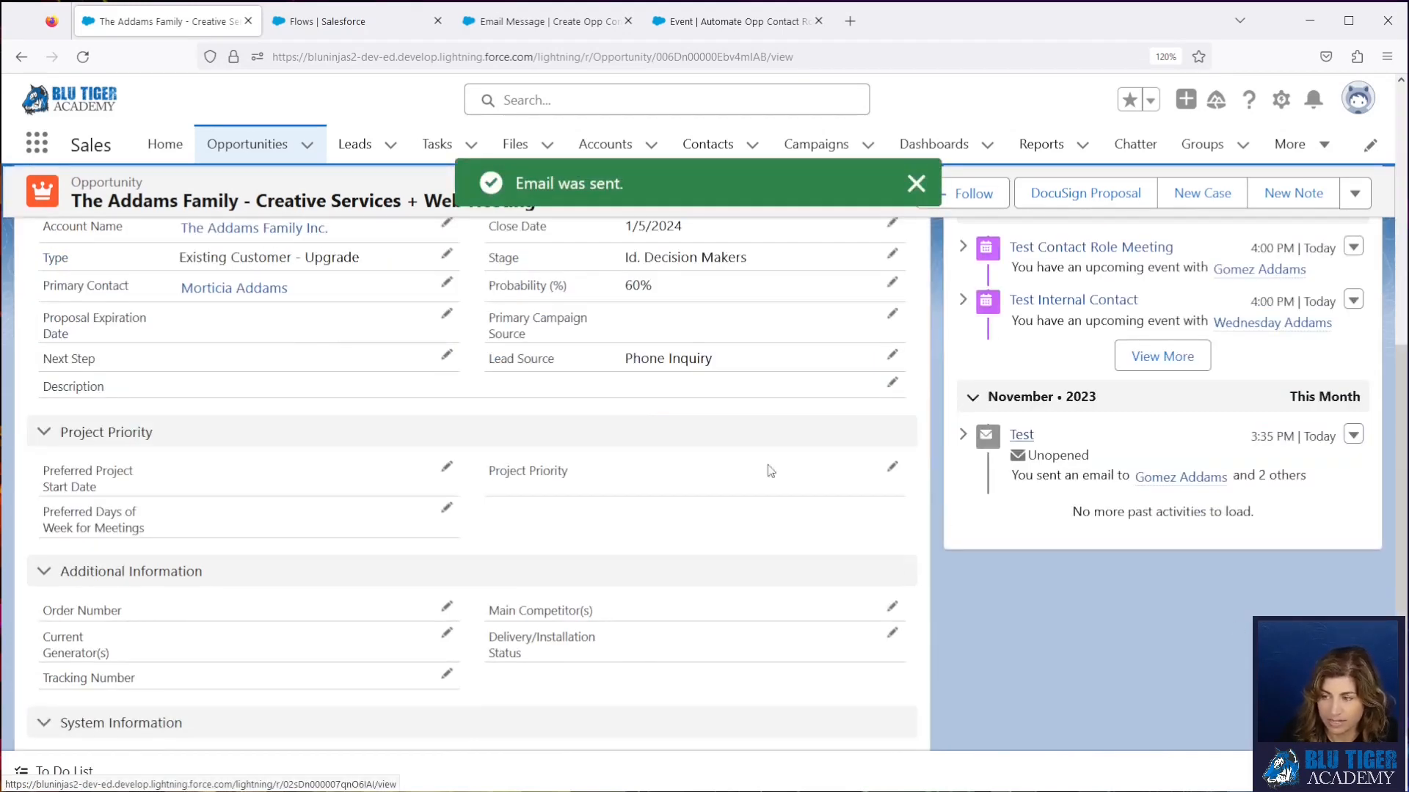
scroll(770, 471, up, 5)
mouse_move(441, 355)
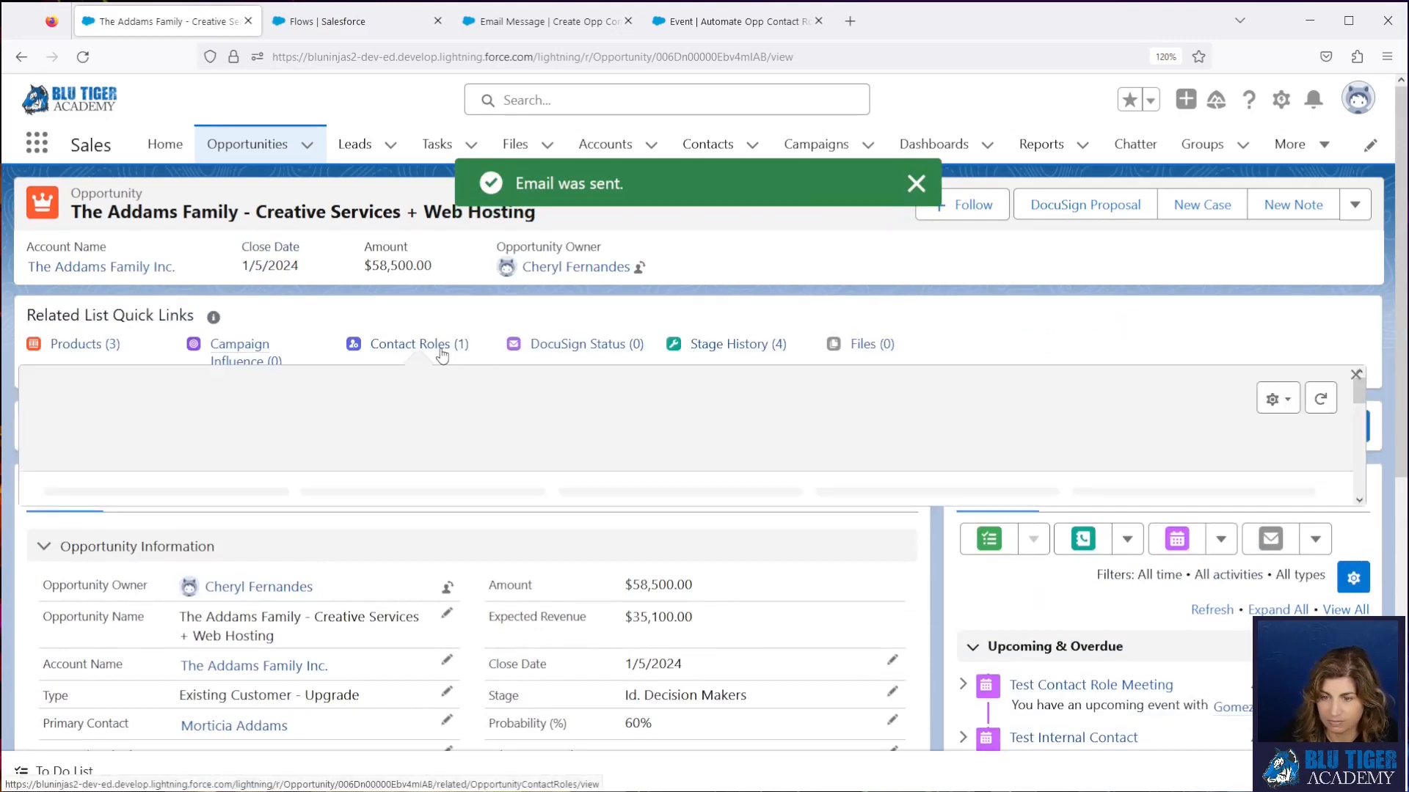